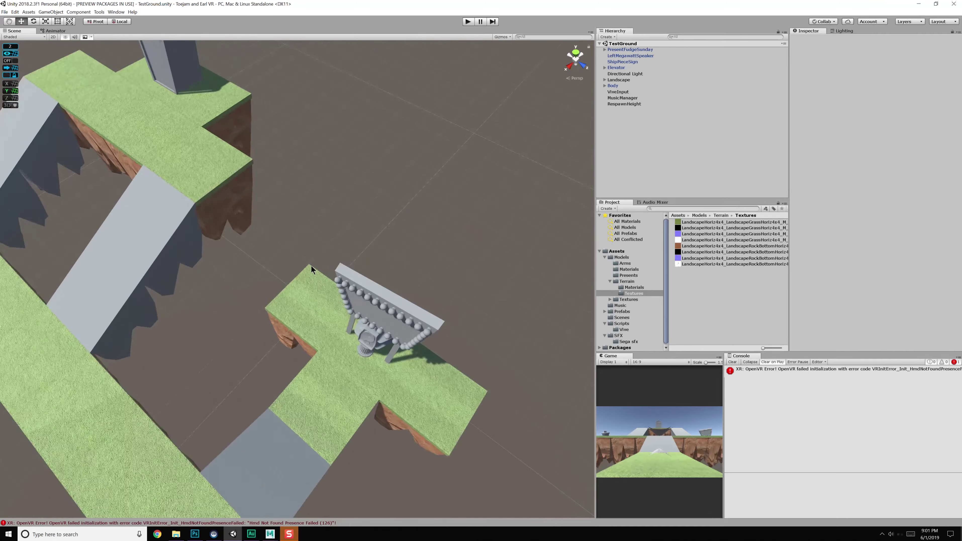
- Select the ShipPieceSign object in the scene and inspect its untextured model close up from the front
middle_drag(417, 274, 327, 247)
scroll(327, 247, up, 4)
alt+drag(289, 264, 306, 228)
click(311, 262)
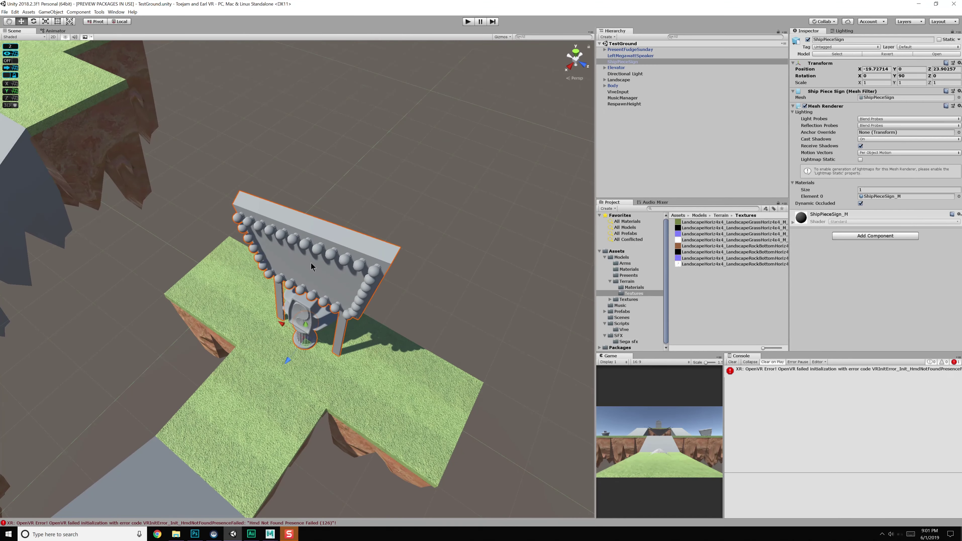
alt+drag(312, 262, 350, 232)
scroll(321, 237, up, 6)
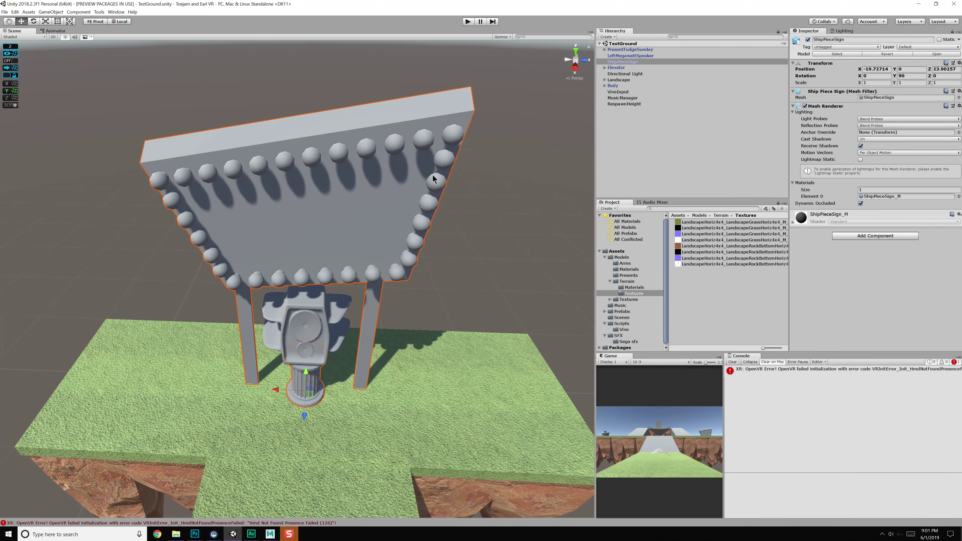
mouse_move(259, 238)
alt+mouse_down()
mouse_move(385, 187)
mouse_move(451, 215)
mouse_move(170, 231)
mouse_move(257, 224)
alt+mouse_up()
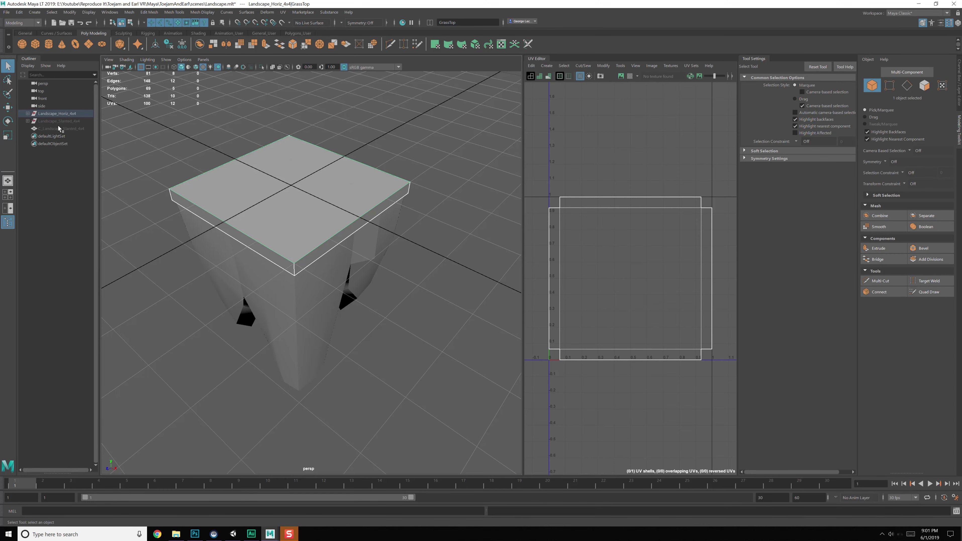
- In Maya, inspect the UV layout of the RockBottom mesh in the Landscape_Horiz_4x4 group
click(55, 122)
key(Up)
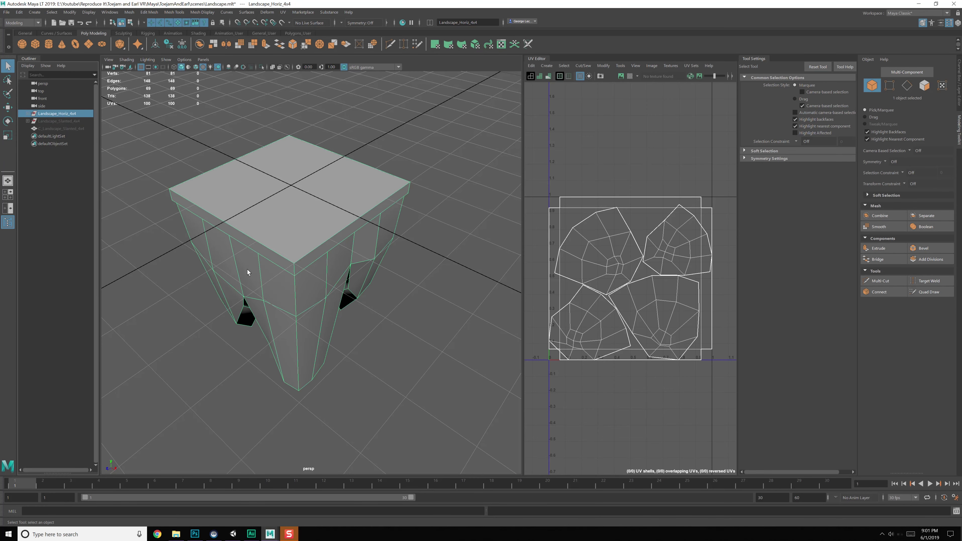
click(285, 328)
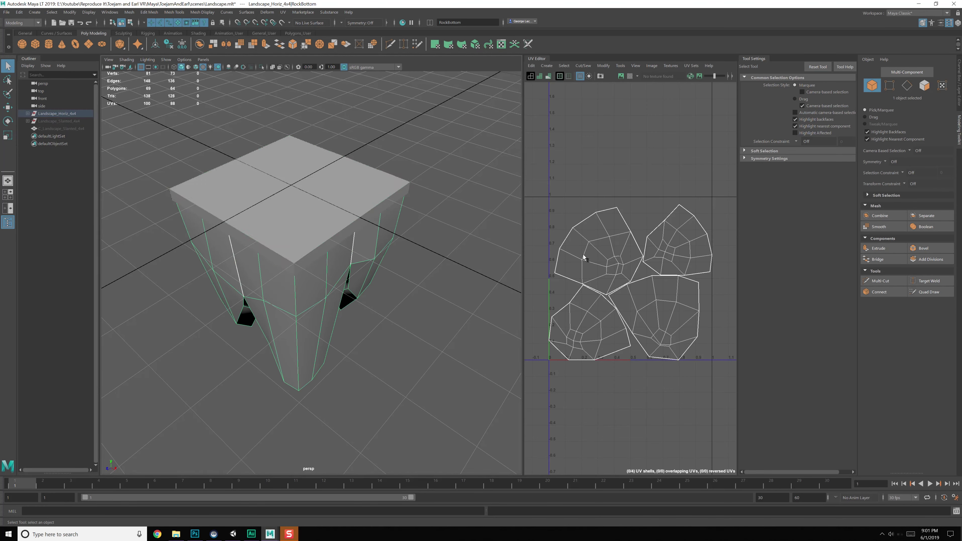
- Hide the Landscape_Horiz_4x4 group and unhide Landscape_Slanted_4x4
click(45, 121)
click(48, 114)
key(ctrl+h)
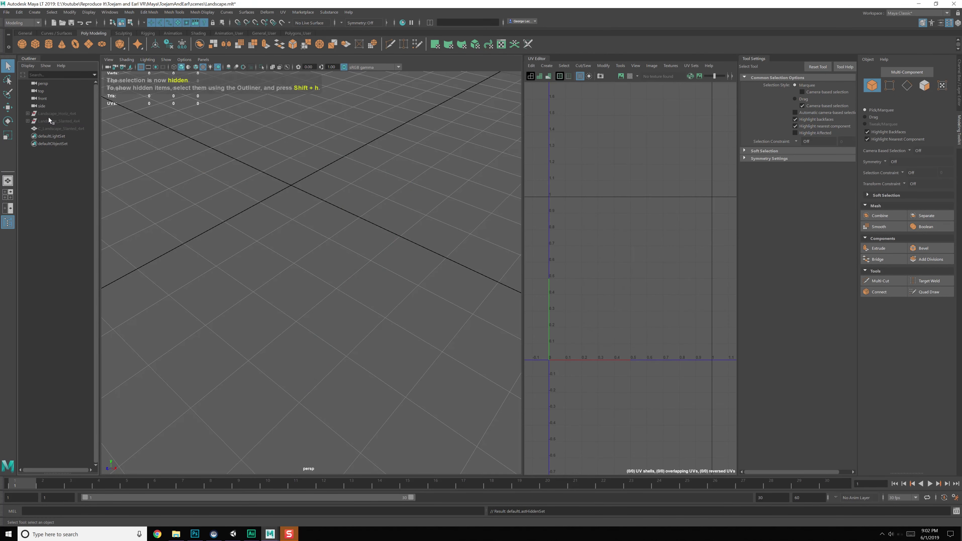
click(49, 120)
key(shift+h)
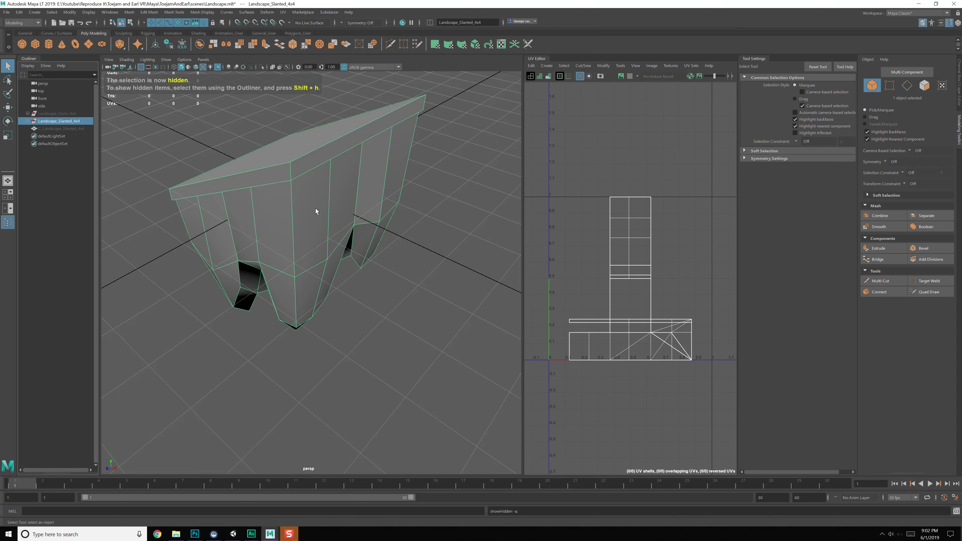
alt+drag(315, 208, 302, 223)
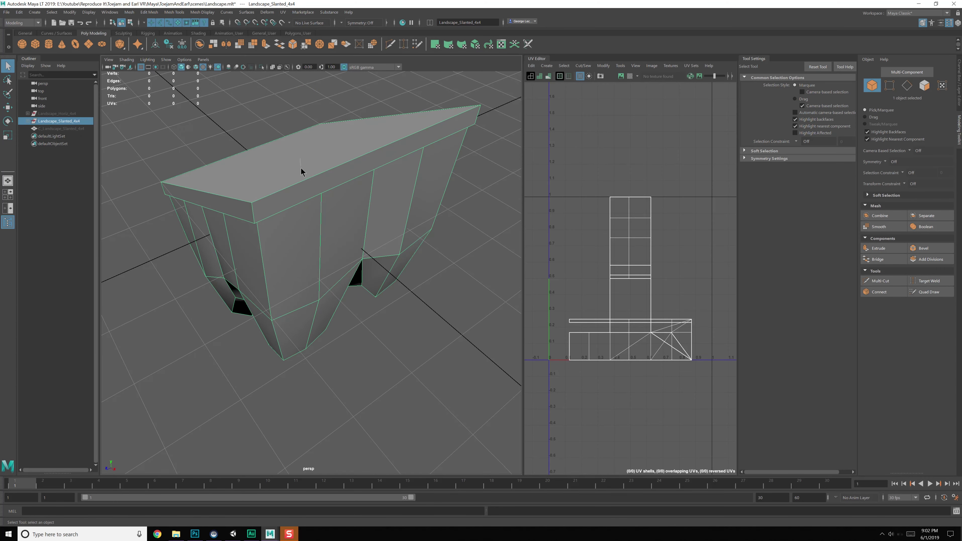
- Select the slanted GrassTop's upper face, grow the selection to its side faces, and apply a Y-axis planar UV projection
right_drag(301, 168, 304, 163)
click(299, 150)
ctrl+right_click(307, 152)
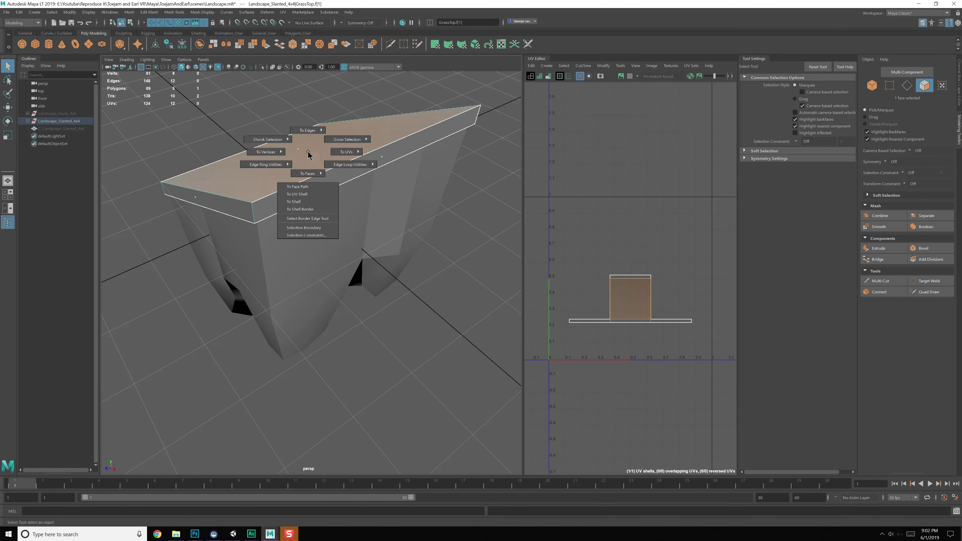
click(348, 140)
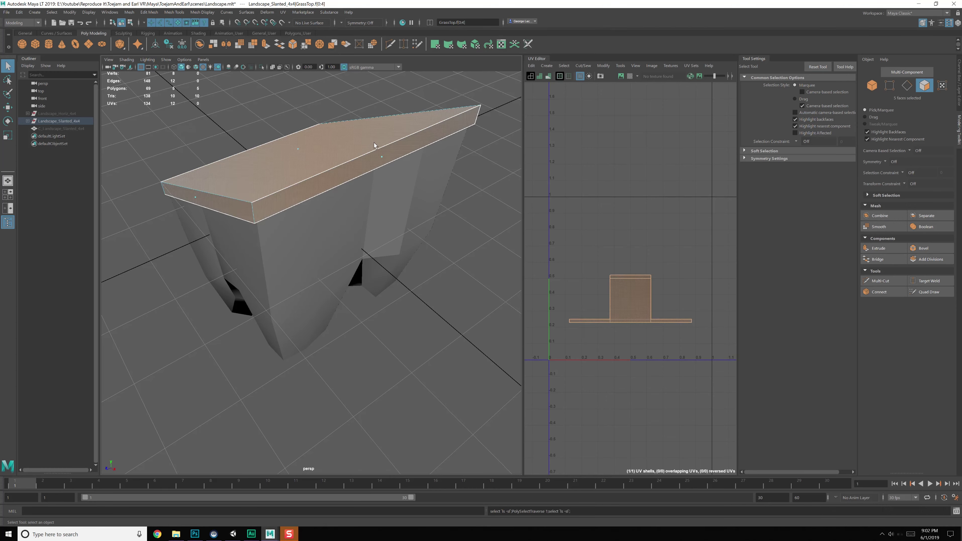
click(282, 12)
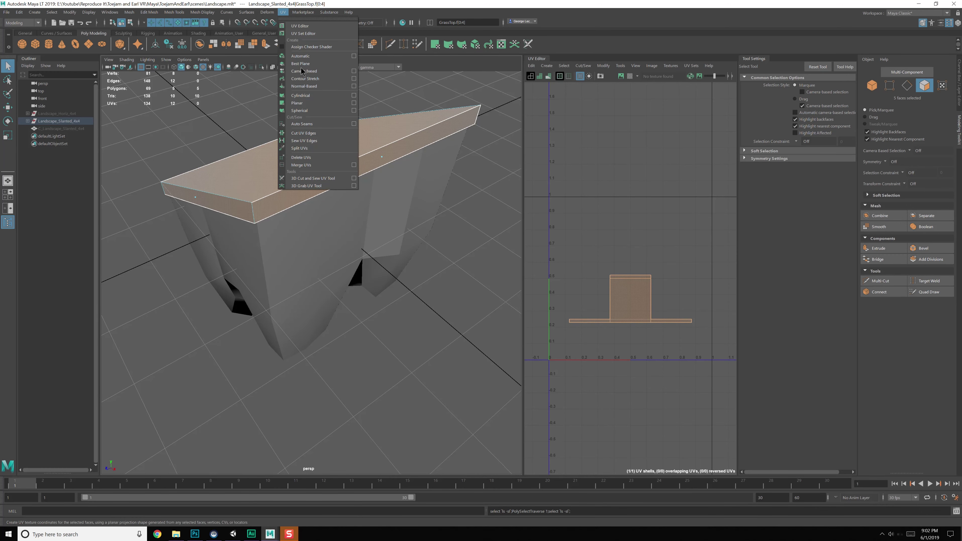
click(354, 102)
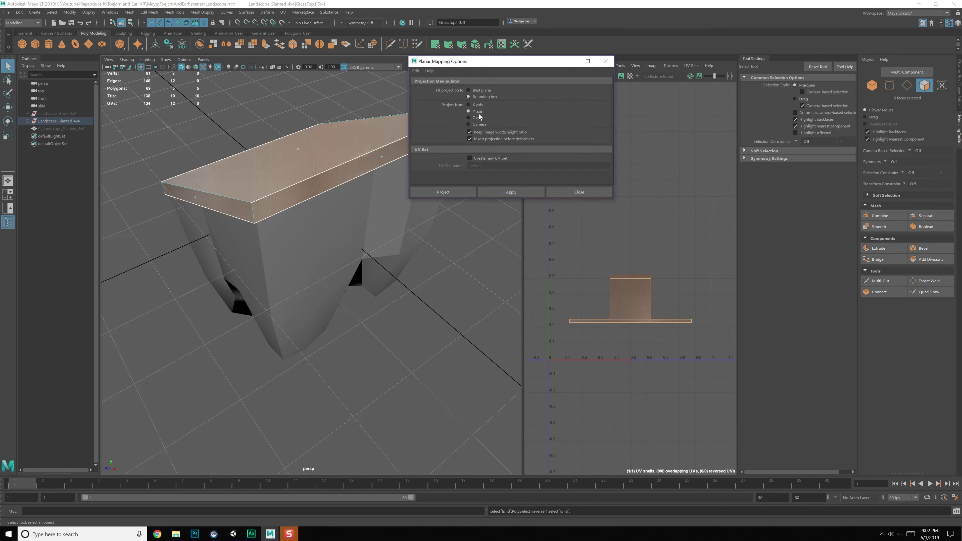
click(511, 191)
click(579, 192)
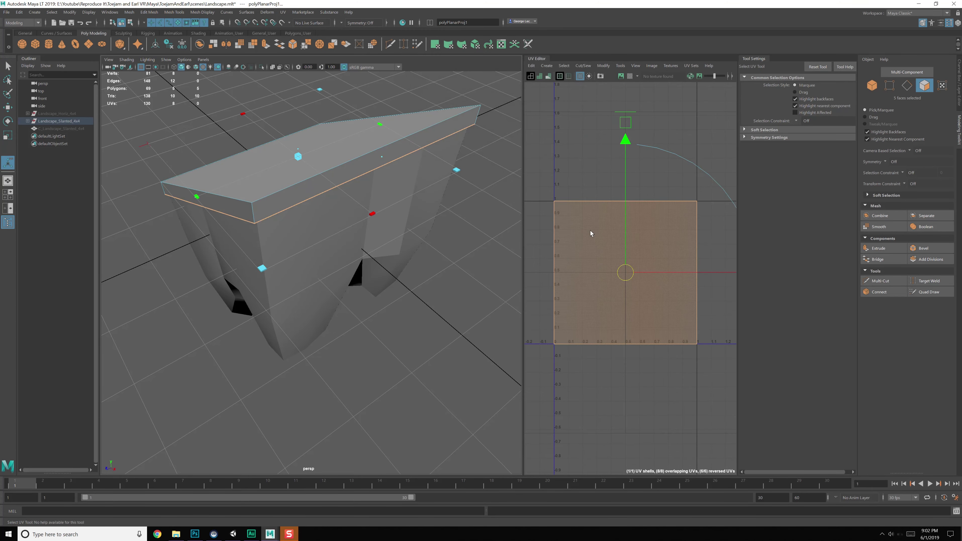
- Cut the UVs along the short vertical corner edges of the slanted GrassTop
alt+drag(304, 222, 346, 216)
right_drag(325, 194, 325, 174)
click(325, 204)
alt+drag(460, 189, 337, 218)
shift+click(354, 223)
shift+click(294, 213)
shift+right_drag(609, 223, 626, 244)
- Unfold and optimize the GrassTop UV shell
click(605, 229)
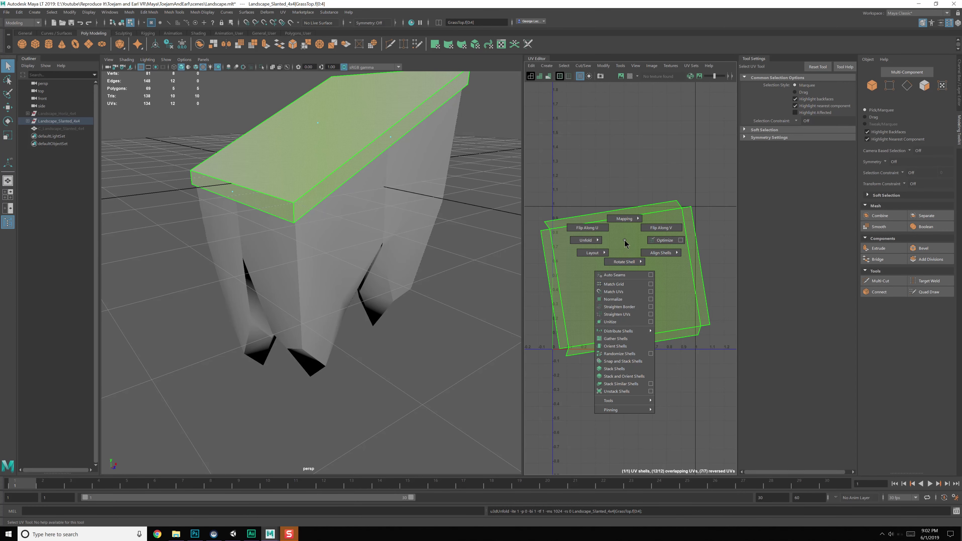
shift+right_drag(625, 240, 661, 241)
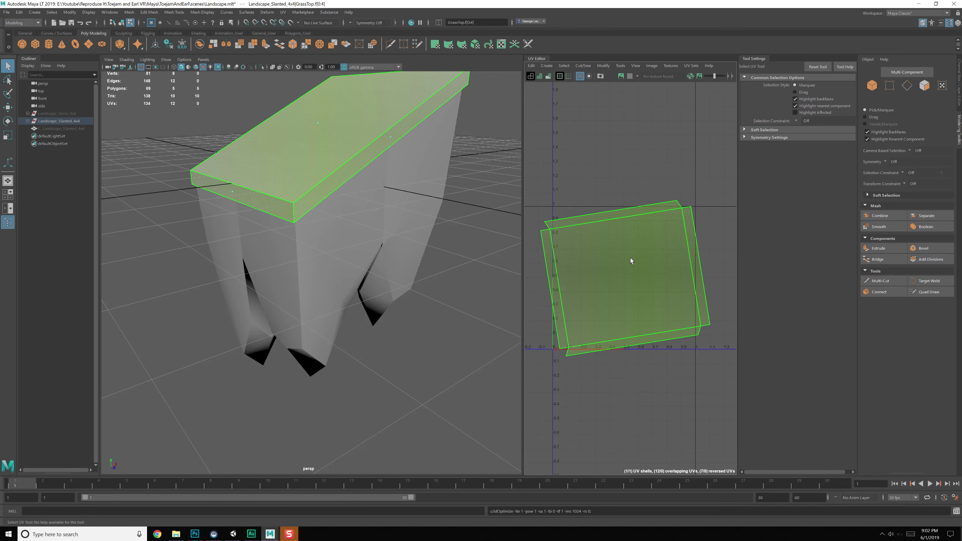
shift+right_drag(624, 255, 625, 257)
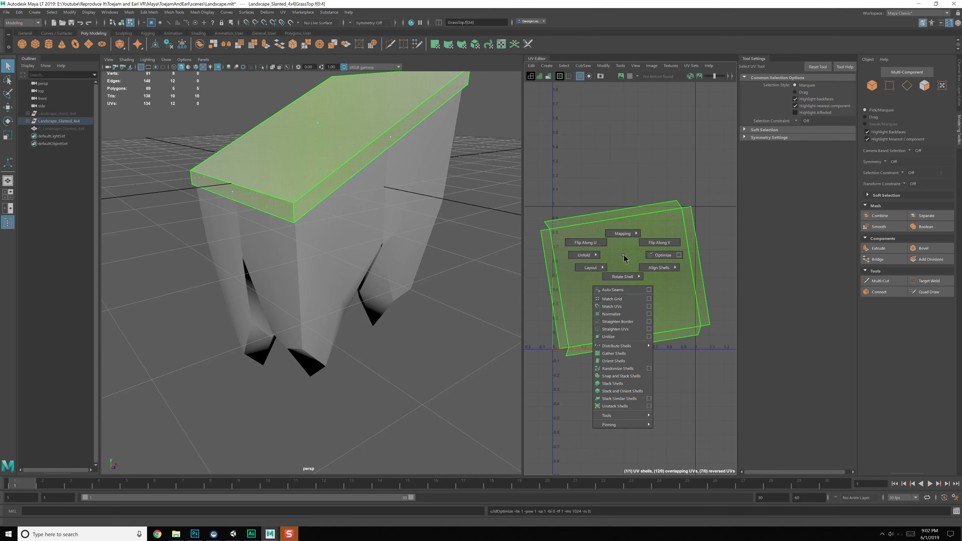
mouse_move(625, 256)
shift+right_down()
mouse_move(618, 235)
mouse_move(625, 254)
shift+right_up()
- Select the whole GrassTop shell in the UV Editor and apply Orient Shells to align it with the grid
right_drag(624, 254, 658, 254)
drag(531, 185, 714, 373)
shift+right_drag(620, 259, 604, 339)
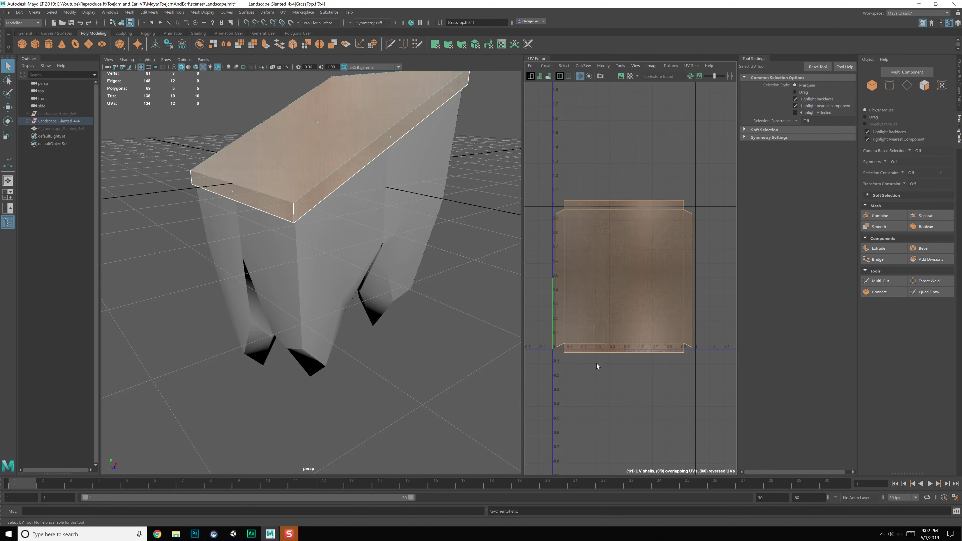
- Select all UVs of the GrassTop shell and straighten them so the side flaps become rectangular
mouse_move(610, 257)
shift+right_down()
mouse_move(589, 243)
mouse_move(594, 254)
mouse_move(611, 251)
shift+right_up()
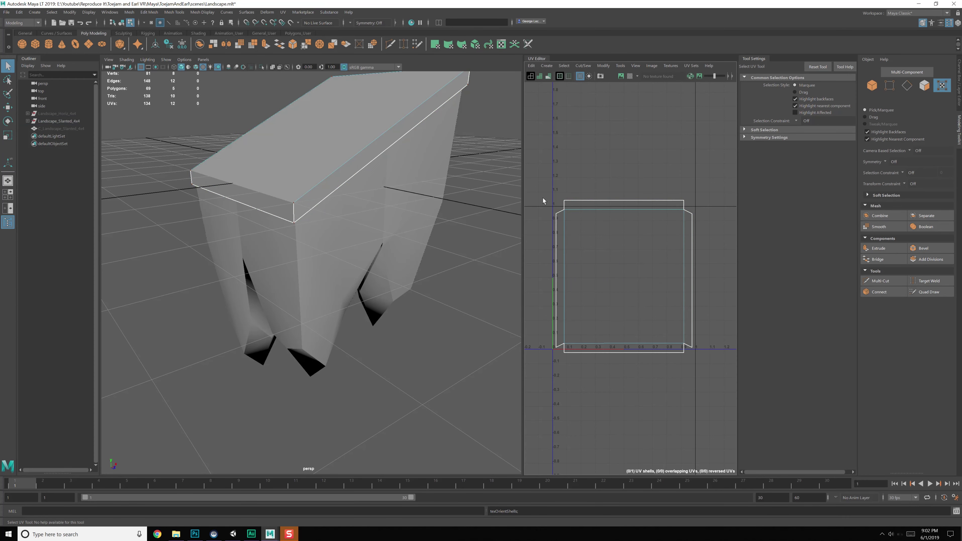
drag(543, 201, 704, 369)
shift+right_drag(625, 264, 656, 228)
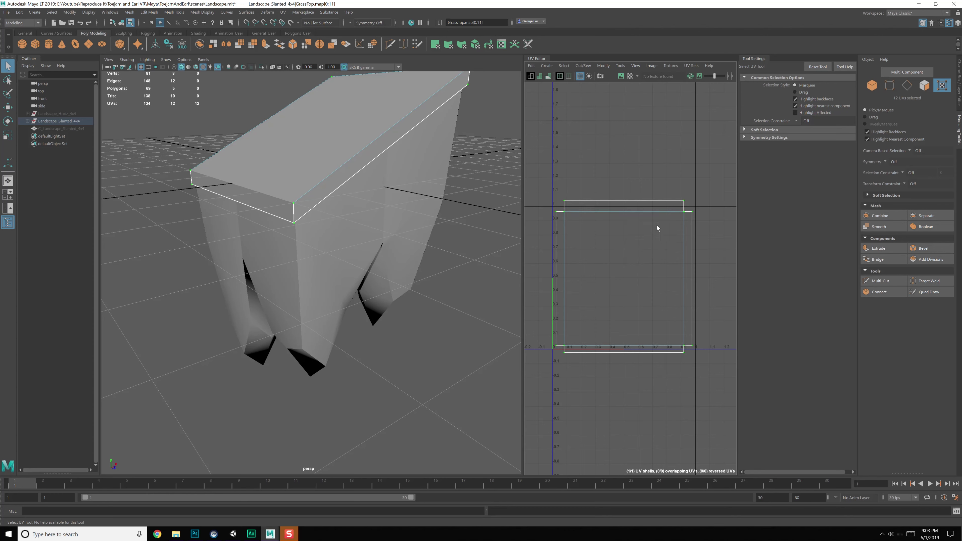
- Move the upper border edge of the GrassTop UV shell slightly inward to narrow that side flap
alt+middle_drag(624, 257, 623, 246)
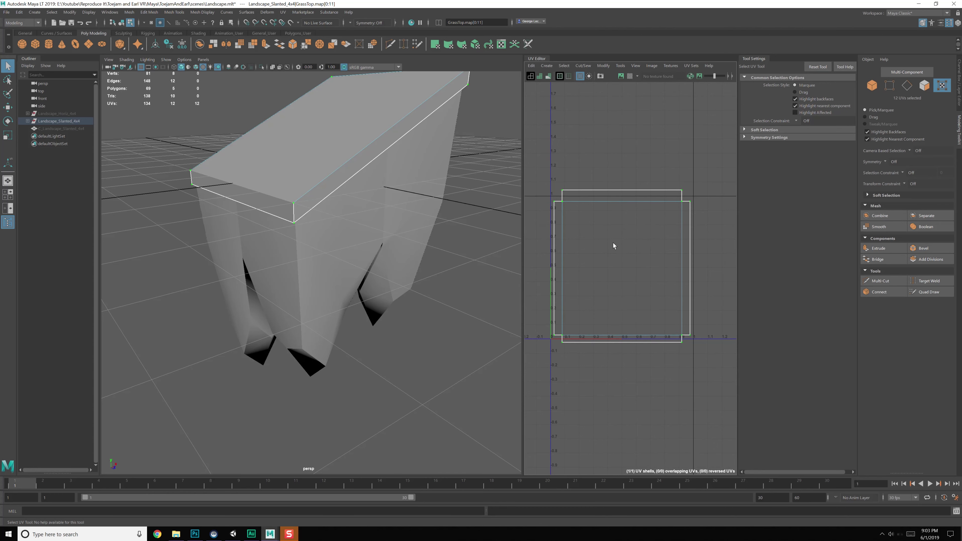
right_drag(614, 243, 529, 248)
click(594, 236)
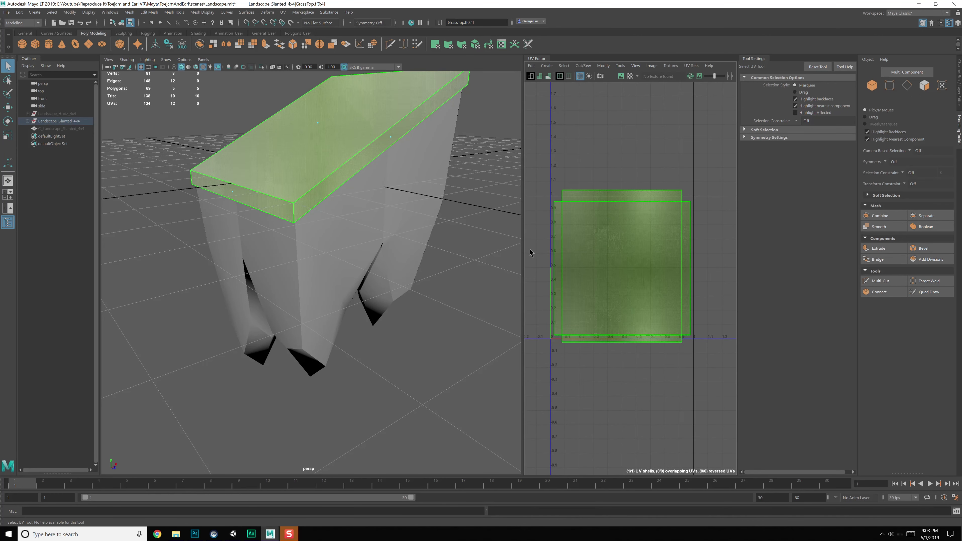
key(ctrl+z)
scroll(616, 265, up, 2)
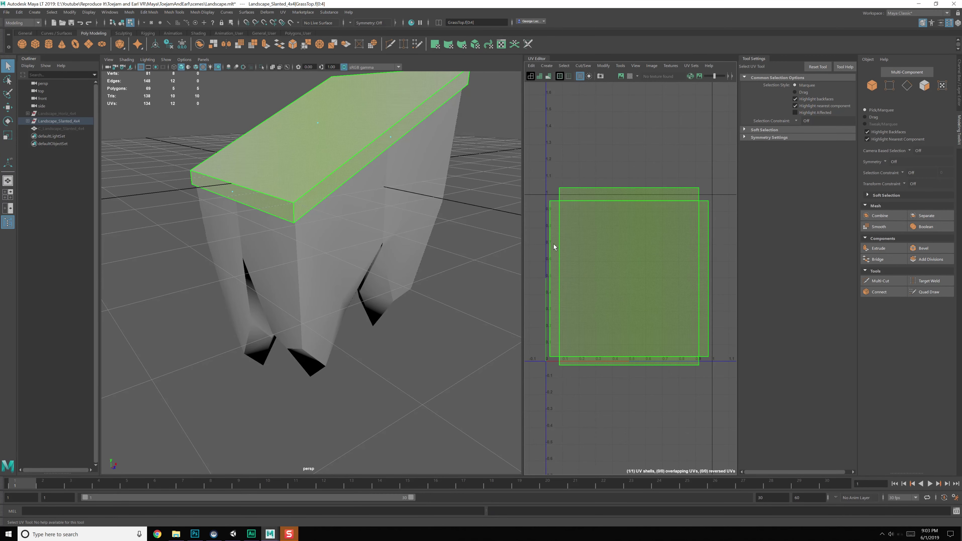
right_drag(628, 257, 622, 223)
click(603, 192)
key(w)
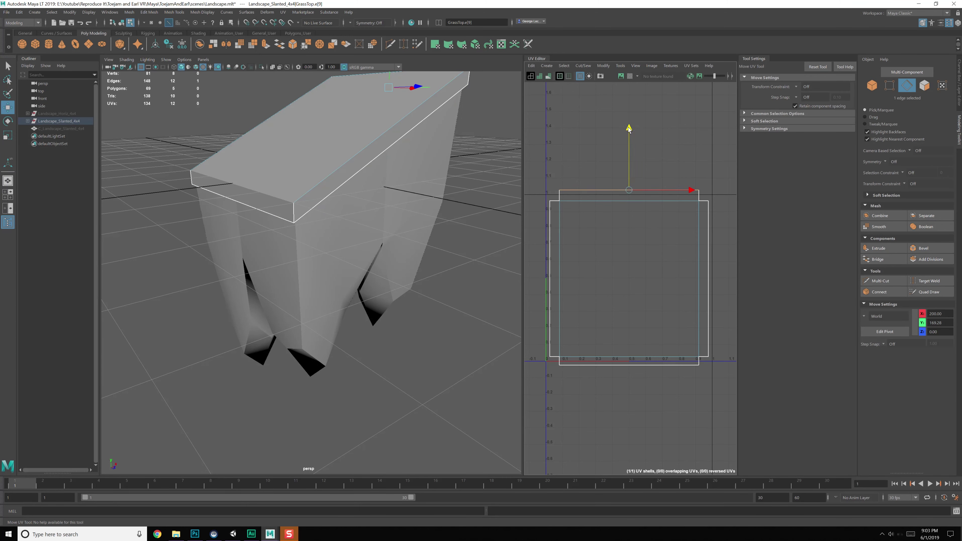
- Lay out the GrassTop UV shell inside the 0 to 1 UV square at a packing resolution of 2048
alt+drag(440, 209, 363, 244)
alt+middle_drag(618, 275, 614, 275)
right_drag(612, 246, 582, 235)
click(614, 264)
shift+right_click(614, 263)
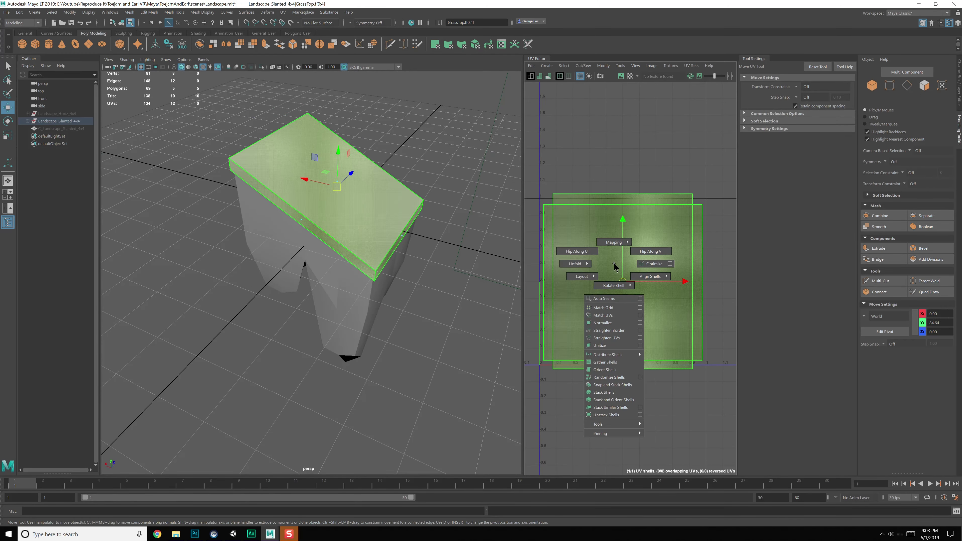
shift+right_drag(614, 266, 573, 286)
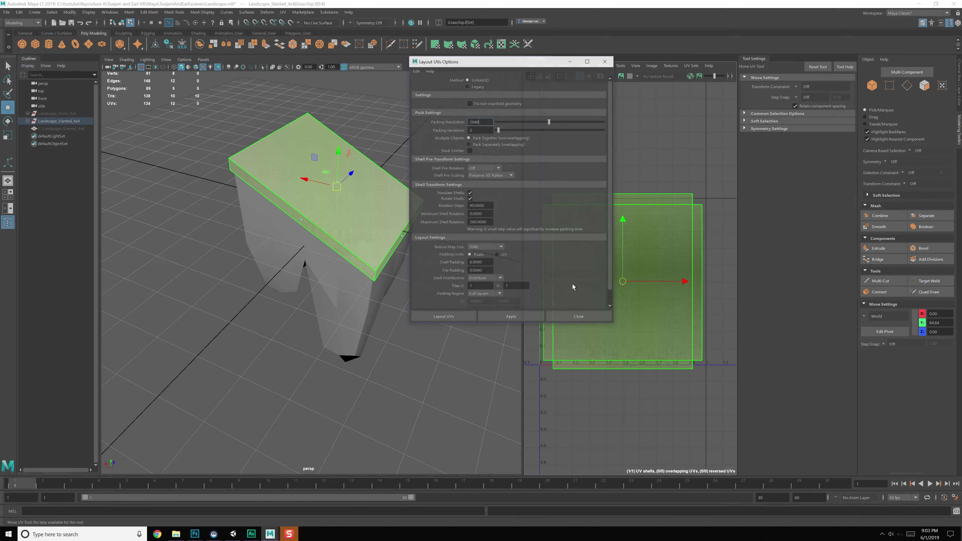
click(511, 317)
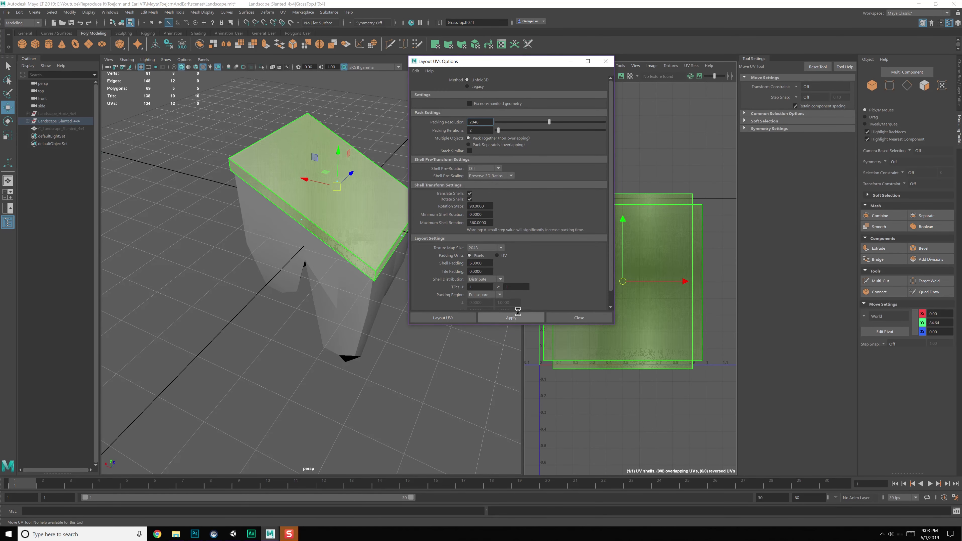
click(576, 318)
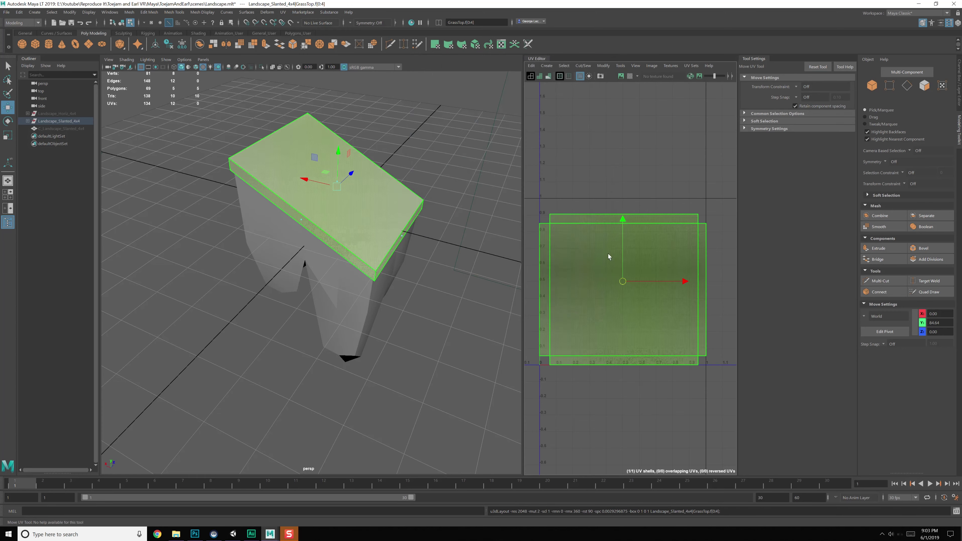
click(616, 210)
click(600, 225)
scroll(608, 265, up, 2)
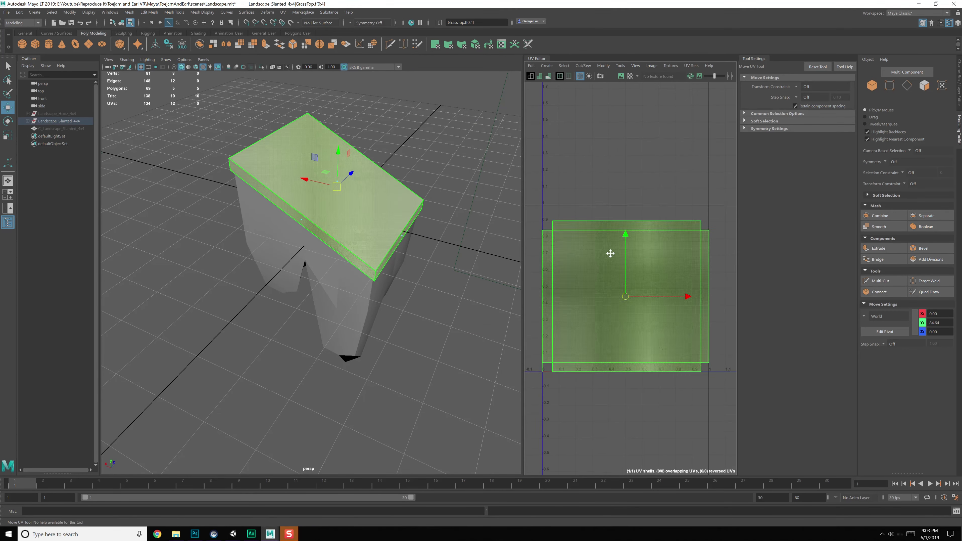
alt+middle_drag(612, 239, 612, 242)
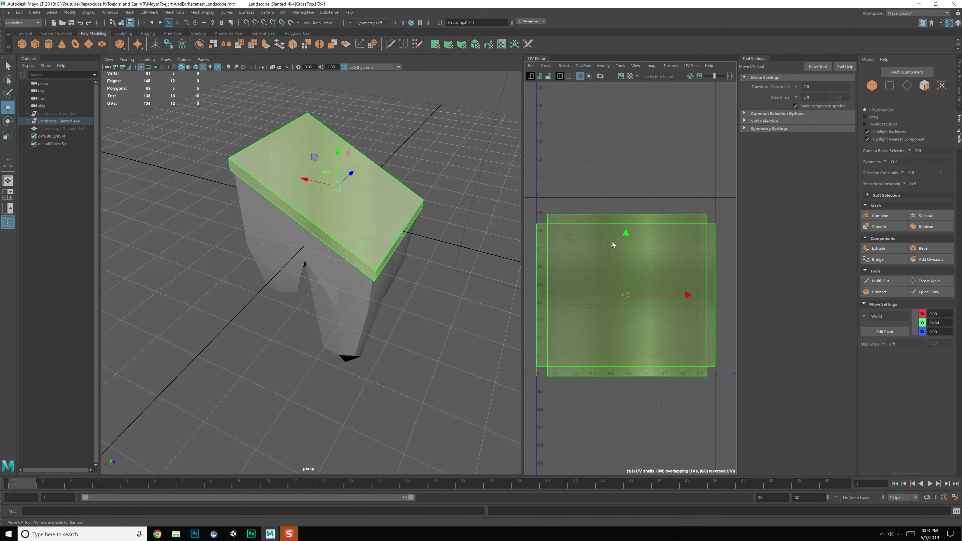
- Return to object selection, show the GrassTop mesh's attributes, and delete its construction history
alt+drag(490, 205, 452, 216)
key(w)
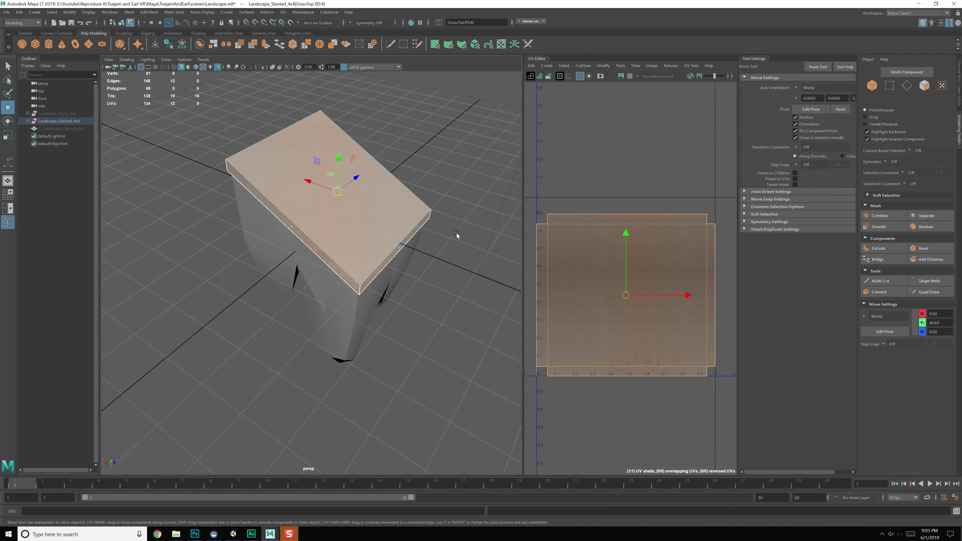
key(F8)
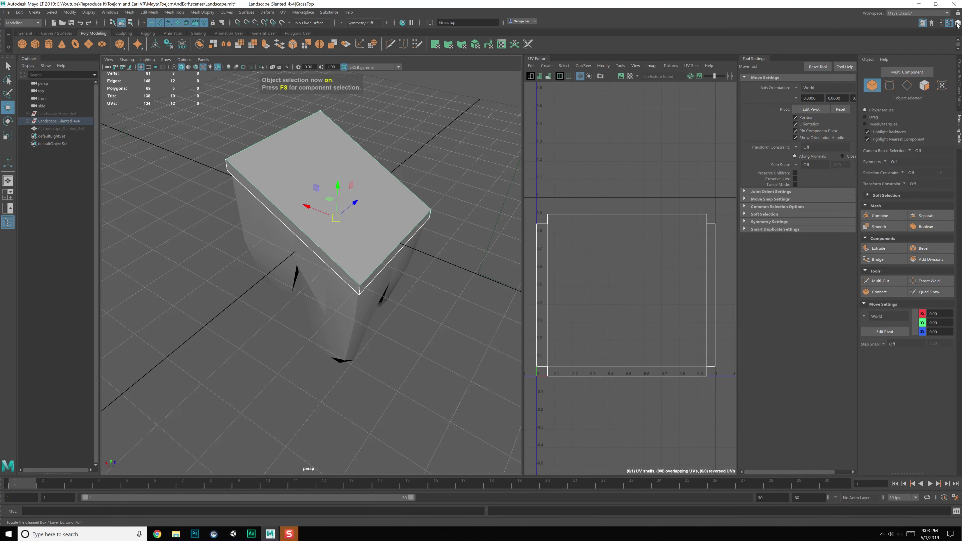
click(959, 81)
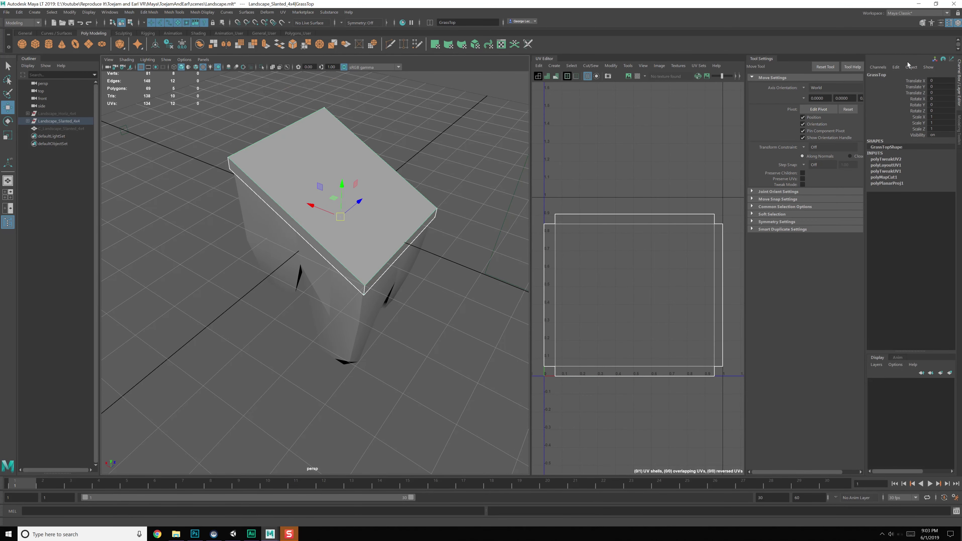
click(941, 23)
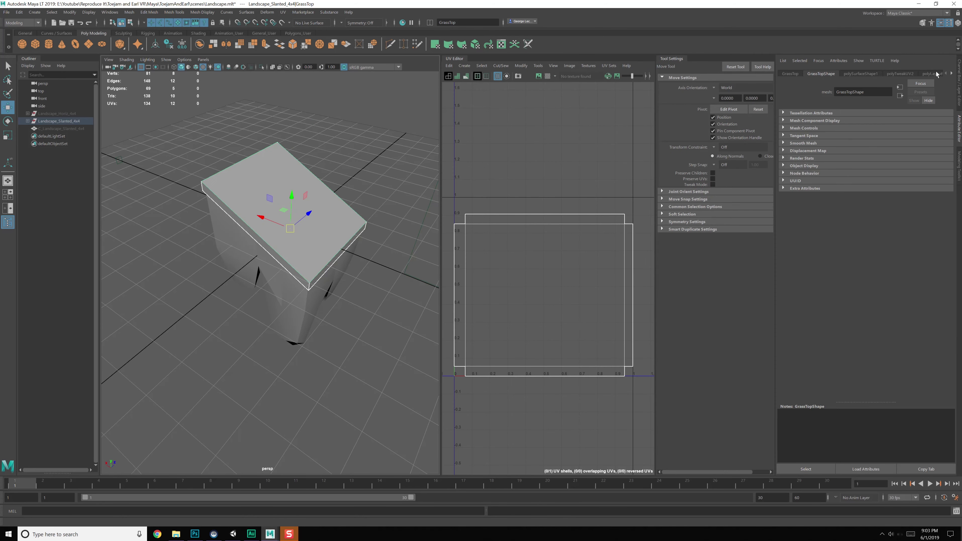
click(19, 12)
mouse_move(49, 96)
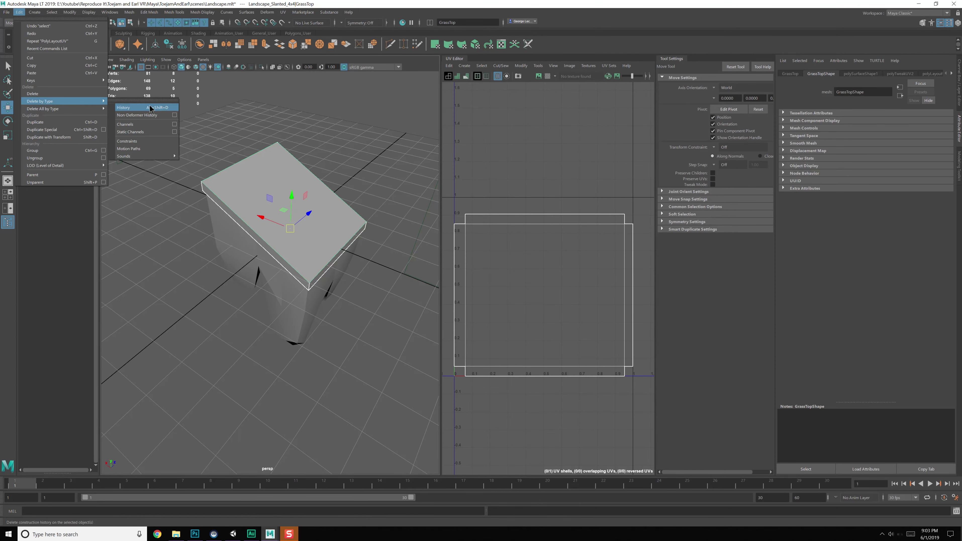
click(129, 109)
- Expand the horizontal landscape group and copy the name of its GrassTop mesh's material, LandscapeGrassHoriz4x4_M
click(64, 114)
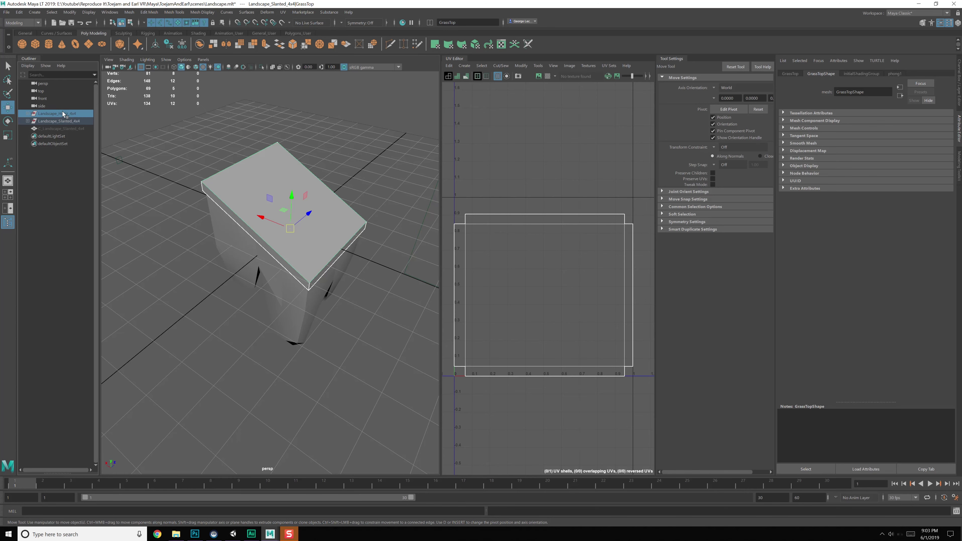
click(28, 114)
click(51, 121)
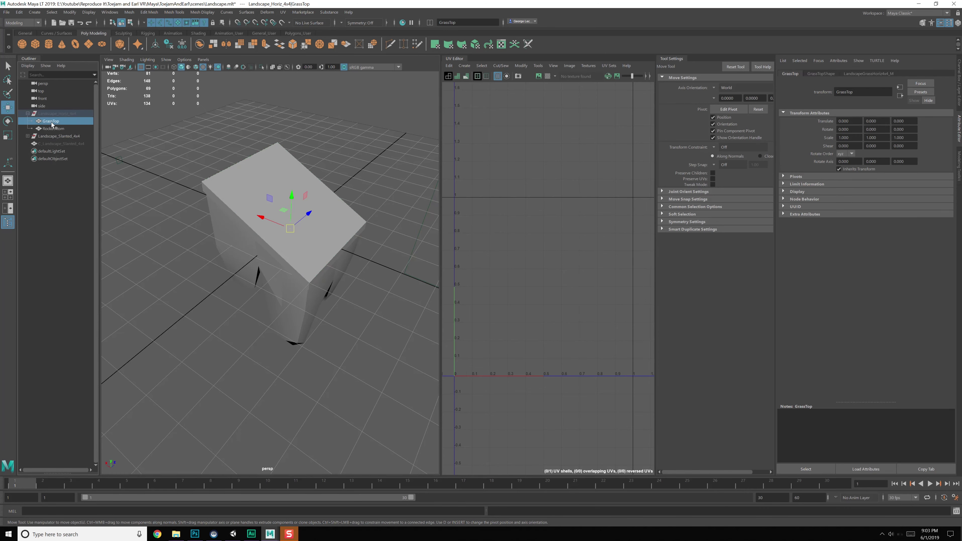
click(864, 74)
double_click(867, 91)
key(ctrl+c)
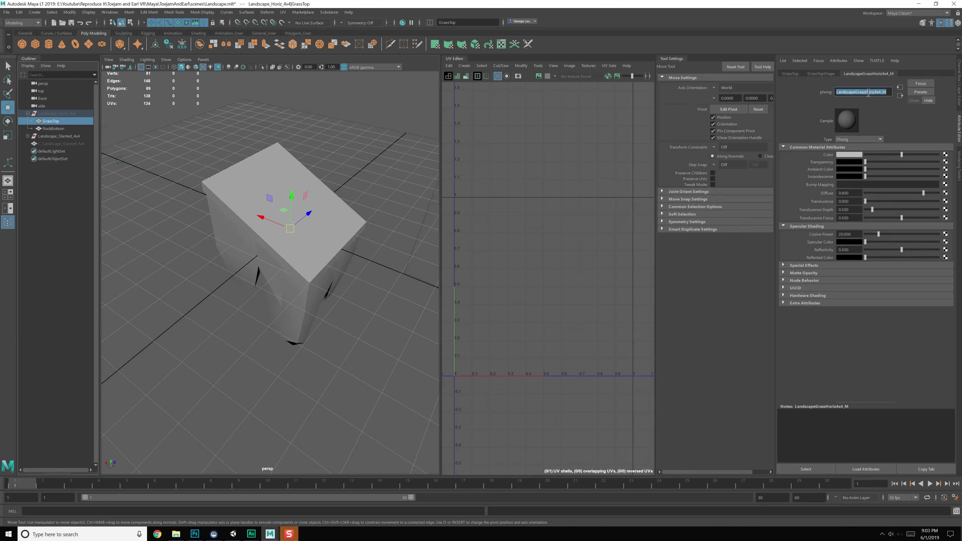
- Assign a new Phong material to the slanted block's GrassTop mesh
click(305, 186)
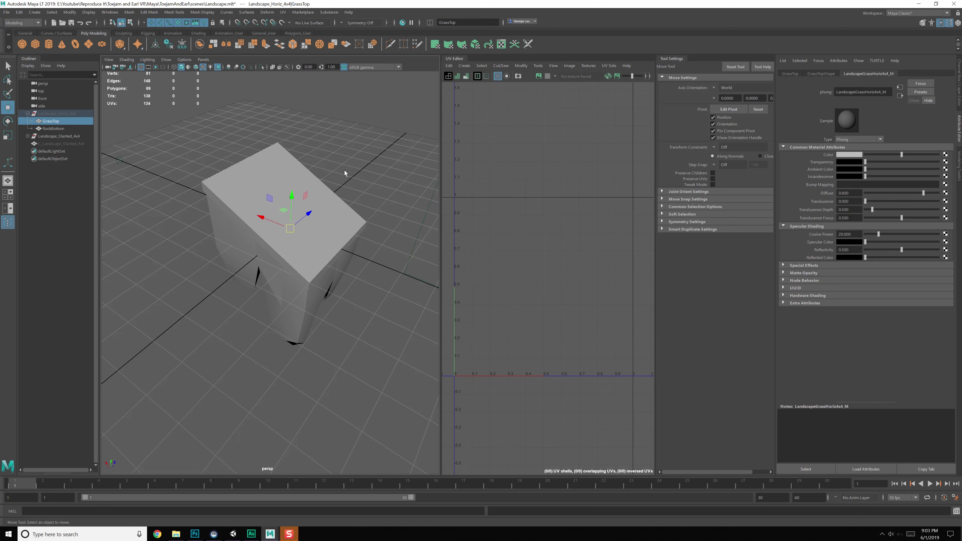
right_drag(297, 207, 295, 360)
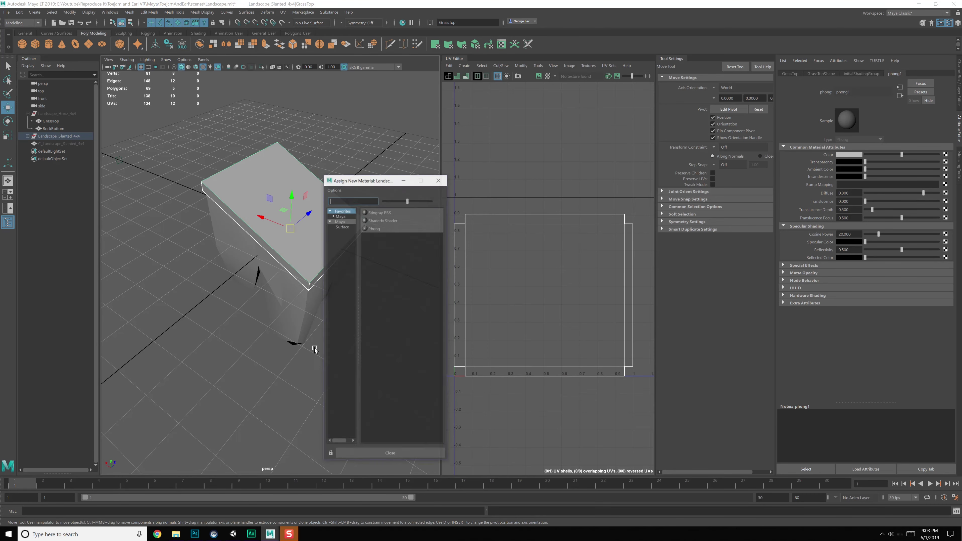
click(392, 232)
click(372, 229)
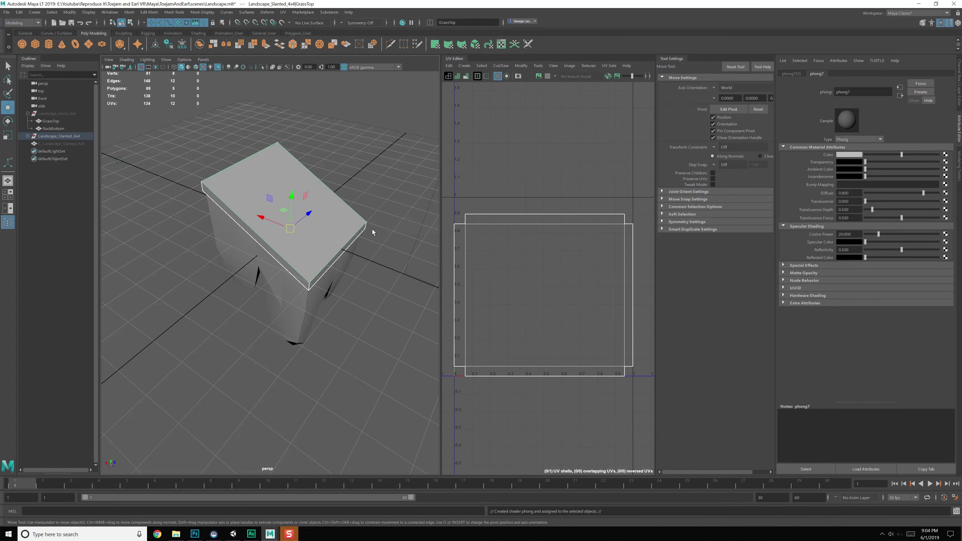
- Rename the slanted GrassTop's new Phong material to LandscapeGrassSlanted4x4_M, adapting the copied material name
drag(864, 92, 800, 102)
key(ctrl+v)
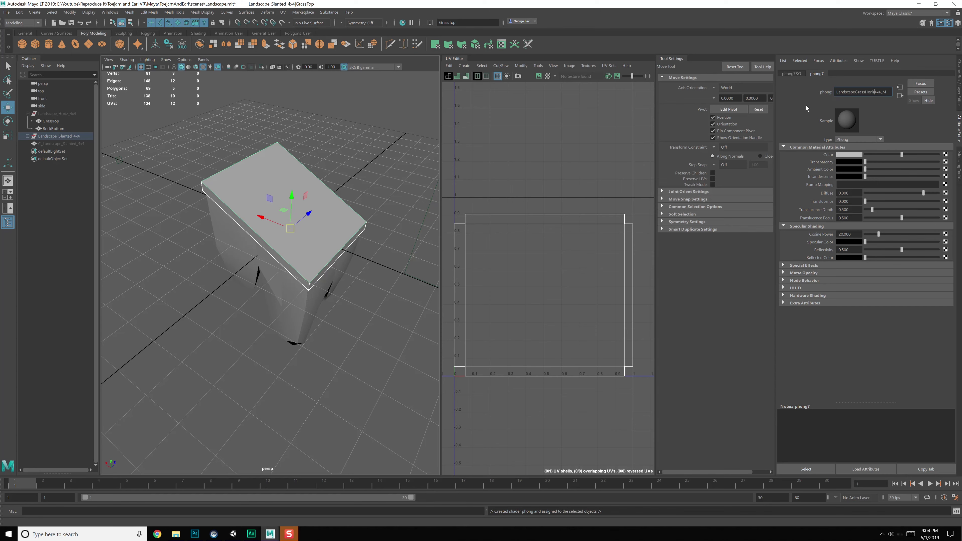
key(BackSpace)
key(BackSpace)
key(BackSpace)
key(BackSpace)
key(BackSpace)
text(Diago)
key(BackSpace)
key(BackSpace)
key(BackSpace)
key(BackSpace)
key(BackSpace)
text(Slanted)
key(Return)
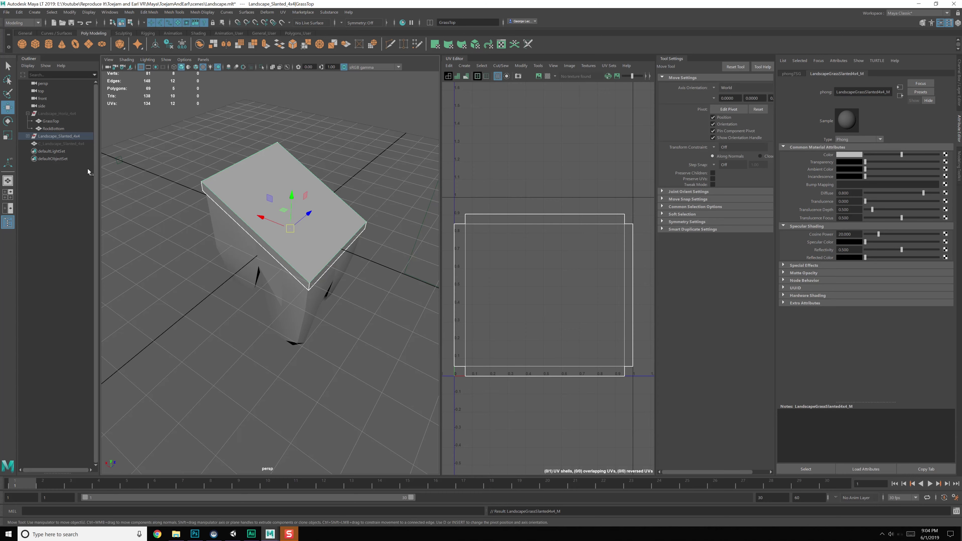
- Copy the name of the material on the horizontal block's RockBottom mesh
click(53, 129)
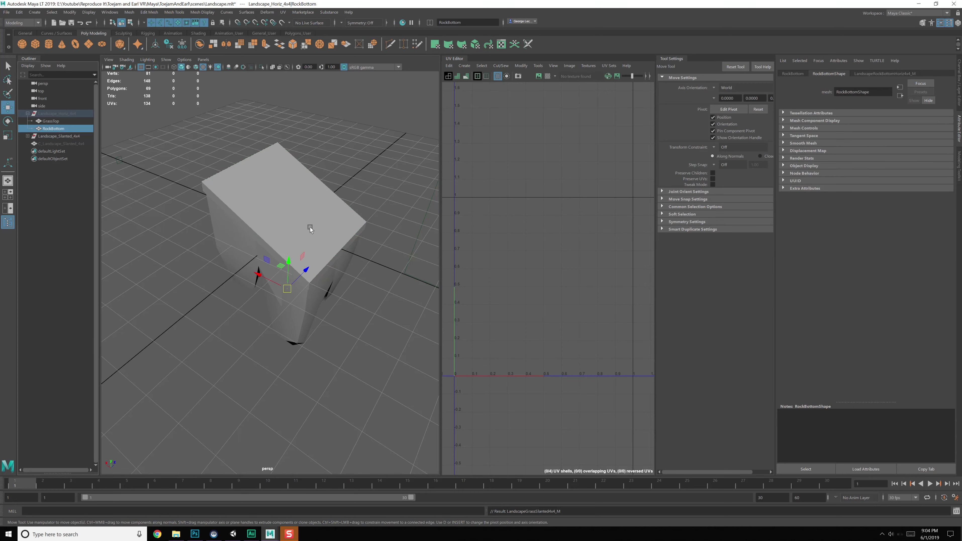
click(895, 73)
click(880, 93)
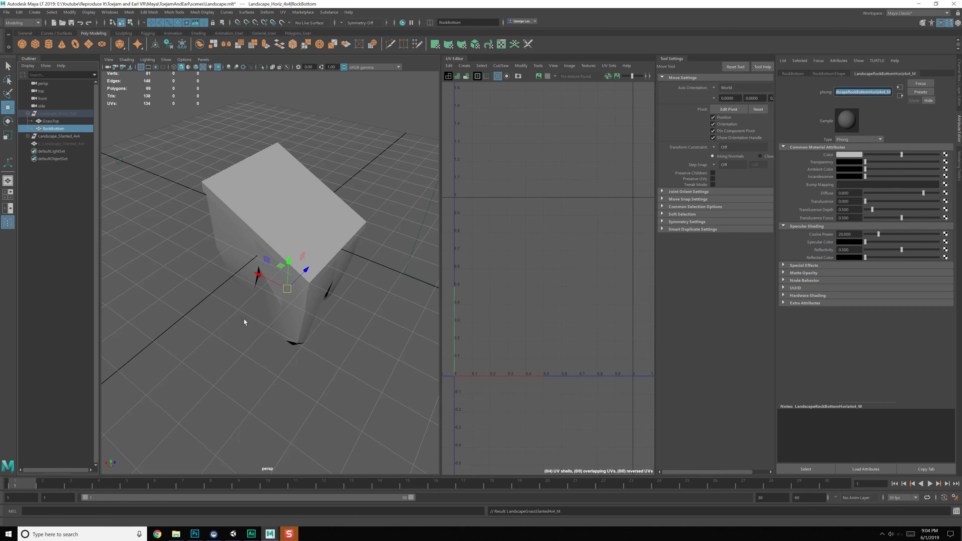
- Assign a new Phong material to the slanted block's RockBottom mesh and name it LandscapeRockBottomSlanted4x4_M
click(297, 319)
right_drag(297, 319, 310, 495)
click(371, 228)
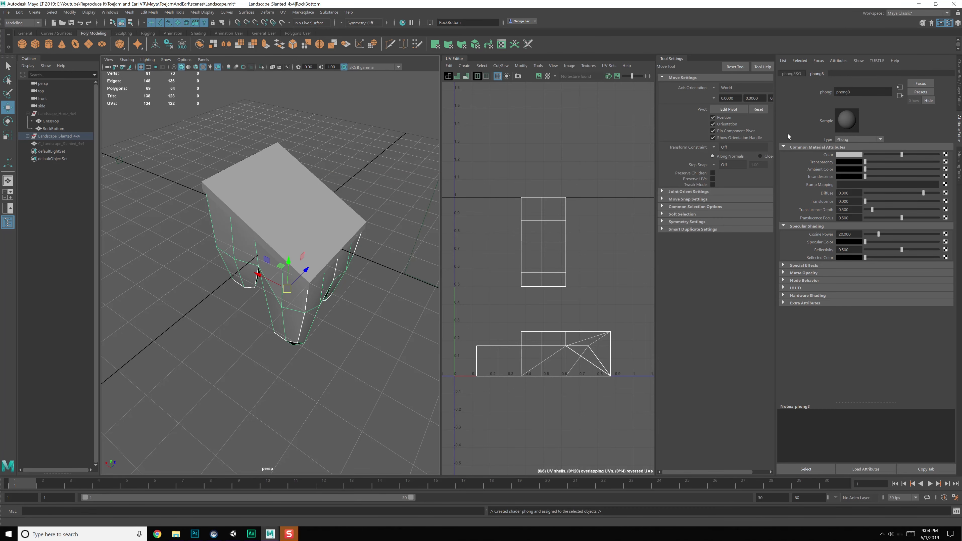
double_click(861, 91)
key(ctrl+v)
key(BackSpace)
key(BackSpace)
text(Slanted)
key(Return)
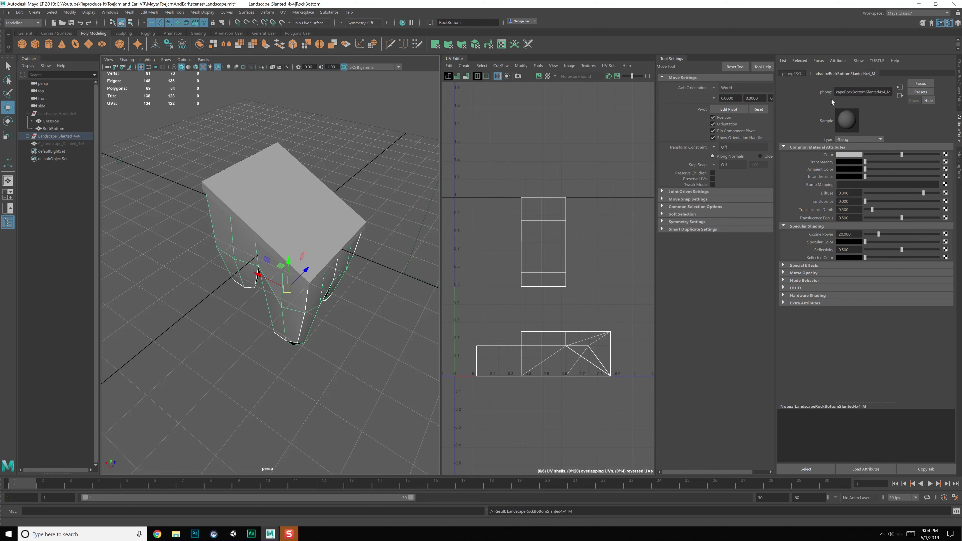
- Try to apply a Y-axis planar UV projection to the whole Landscape_Slanted_4x4 group, then return to object selection
click(345, 180)
click(67, 120)
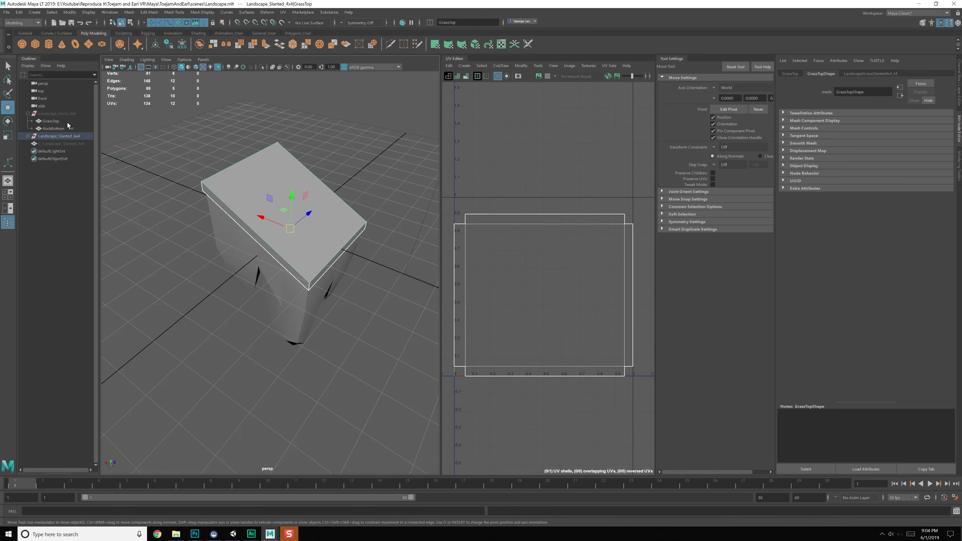
click(67, 114)
click(61, 136)
alt+drag(328, 254, 313, 260)
scroll(314, 259, up, 2)
click(283, 12)
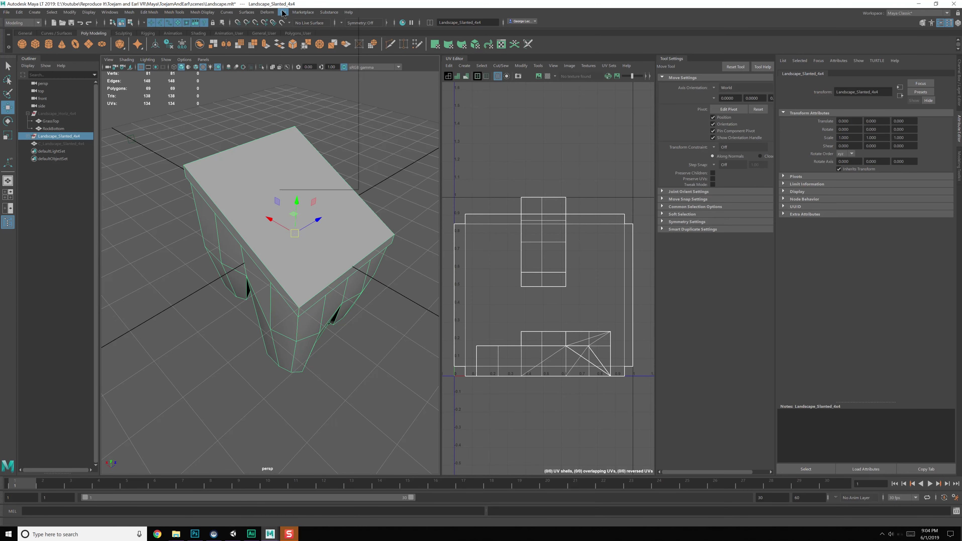
click(354, 110)
click(510, 191)
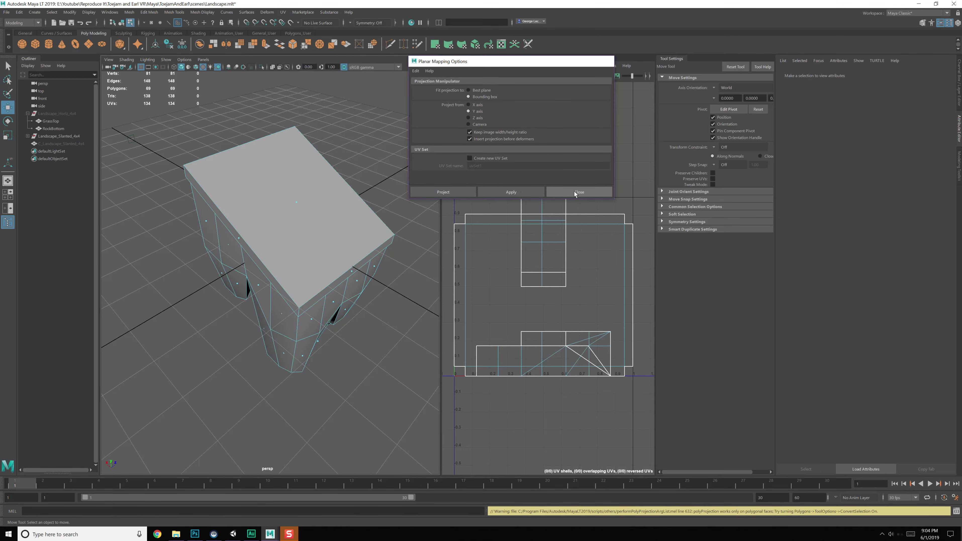
click(464, 196)
click(353, 257)
key(F8)
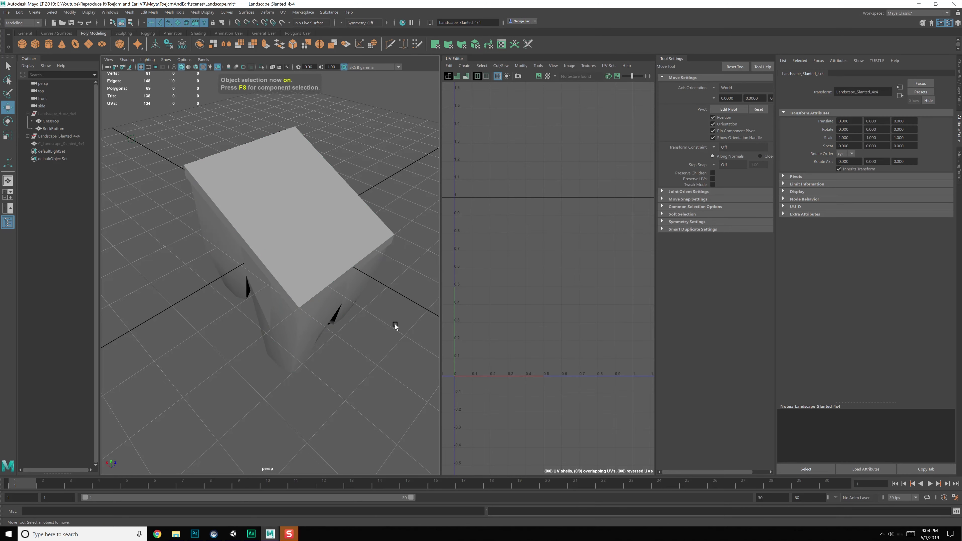
- Apply a planar UV projection from the Y axis, fitted to the bounding box, to the slanted block's RockBottom mesh
click(348, 225)
click(385, 199)
click(367, 282)
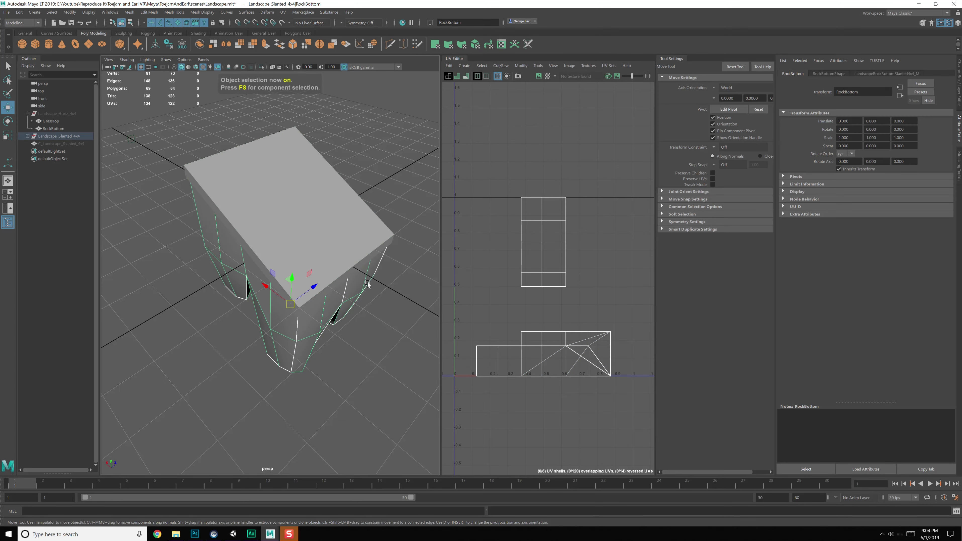
click(283, 11)
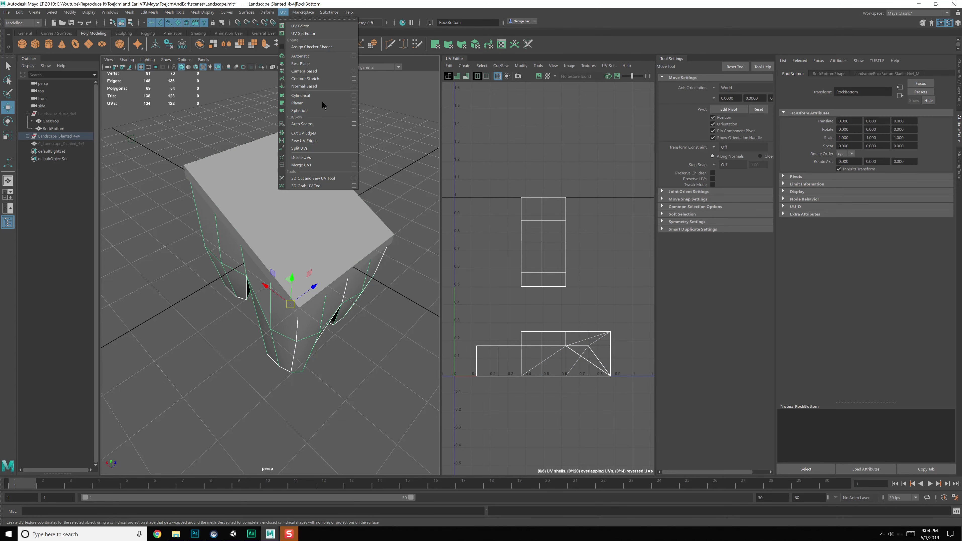
click(354, 104)
click(508, 190)
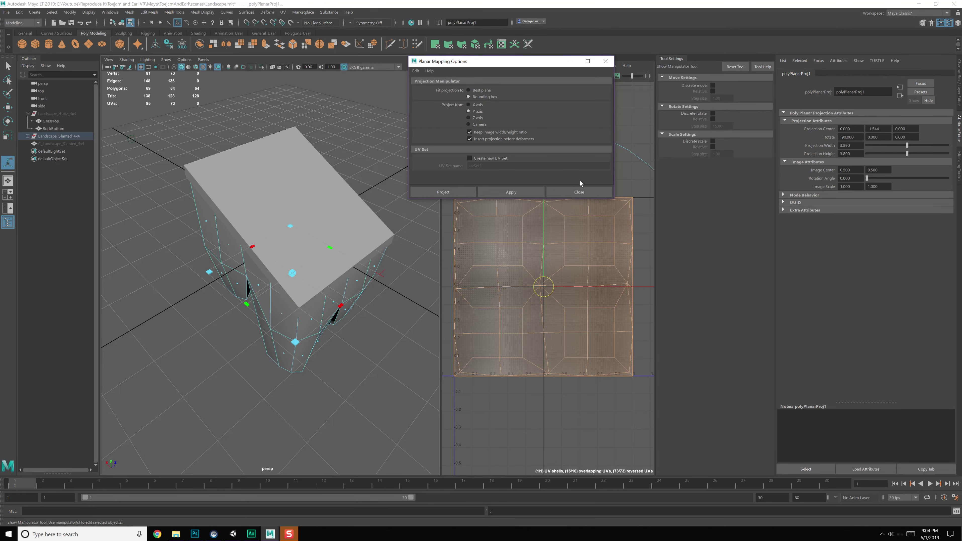
click(579, 192)
- Cut the RockBottom UV shell along the central cross of edges, out to the borders, to separate the four legs
right_drag(561, 217, 554, 206)
alt+middle_drag(552, 214, 555, 177)
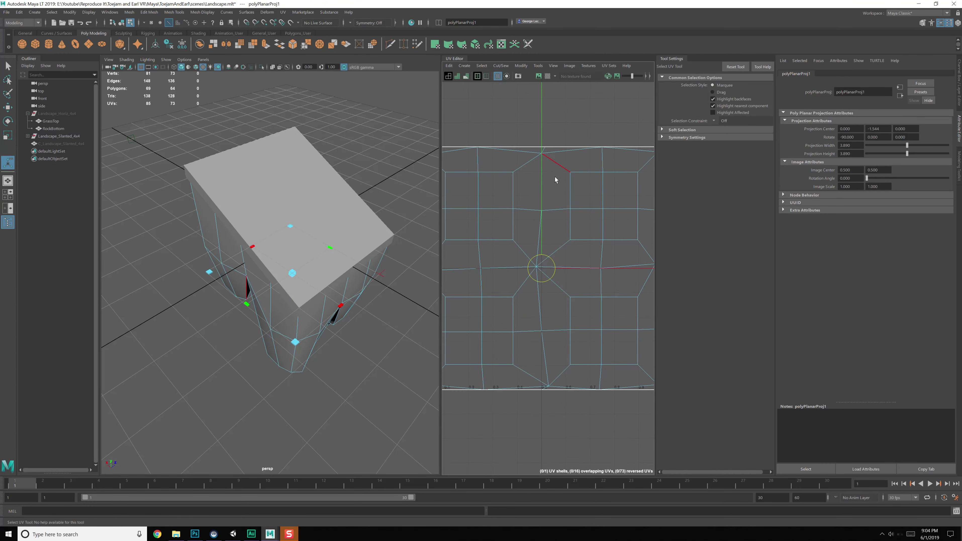
click(546, 192)
shift+click(549, 225)
alt+middle_drag(554, 231, 558, 193)
click(563, 235)
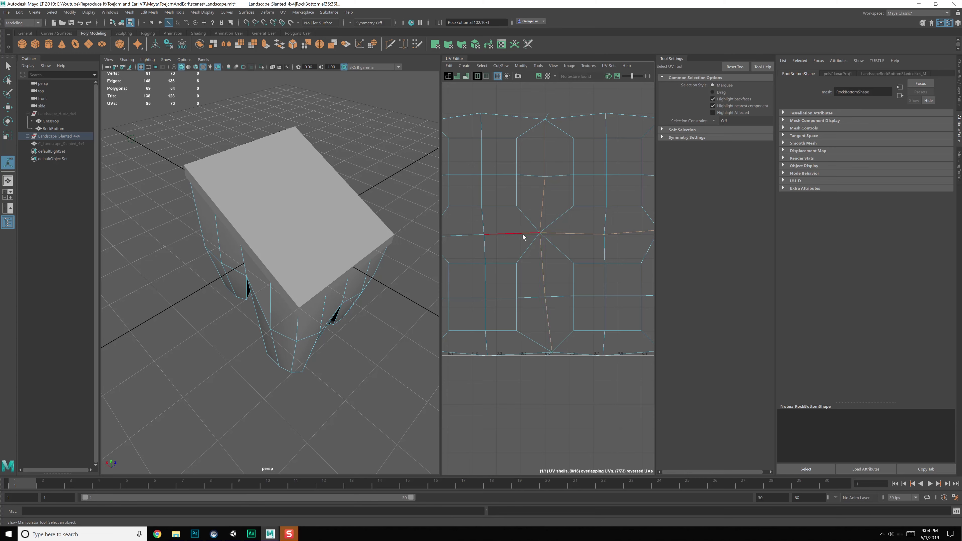
alt+middle_drag(560, 230, 571, 201)
alt+right_drag(571, 201, 551, 207)
alt+middle_drag(558, 201, 496, 161)
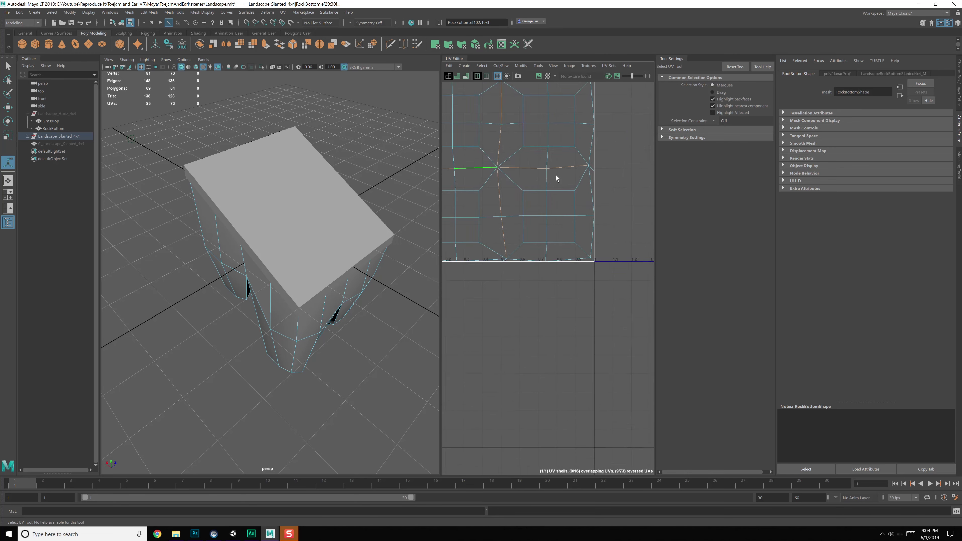
alt+right_drag(555, 173, 630, 160)
scroll(593, 258, down, 3)
scroll(477, 214, up, 3)
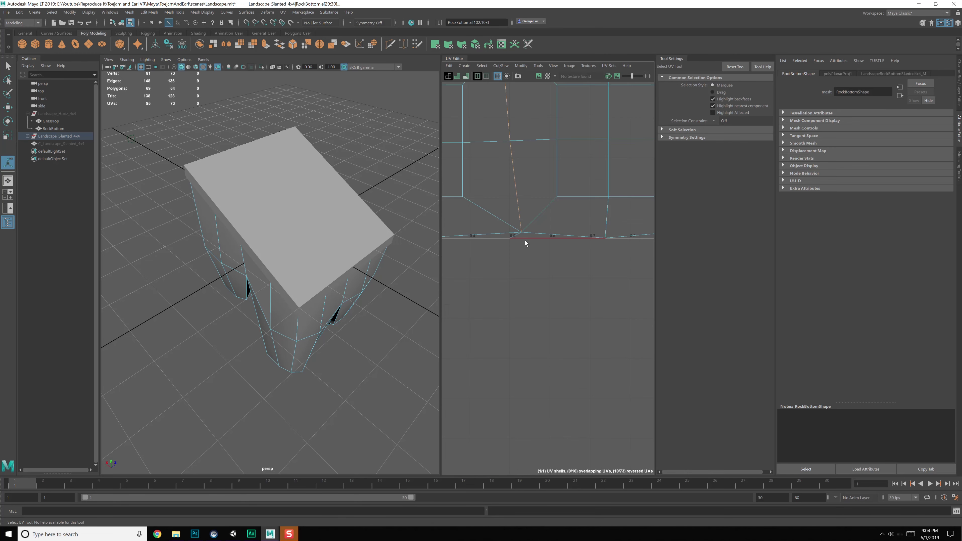
click(517, 236)
scroll(474, 227, down, 4)
click(493, 156)
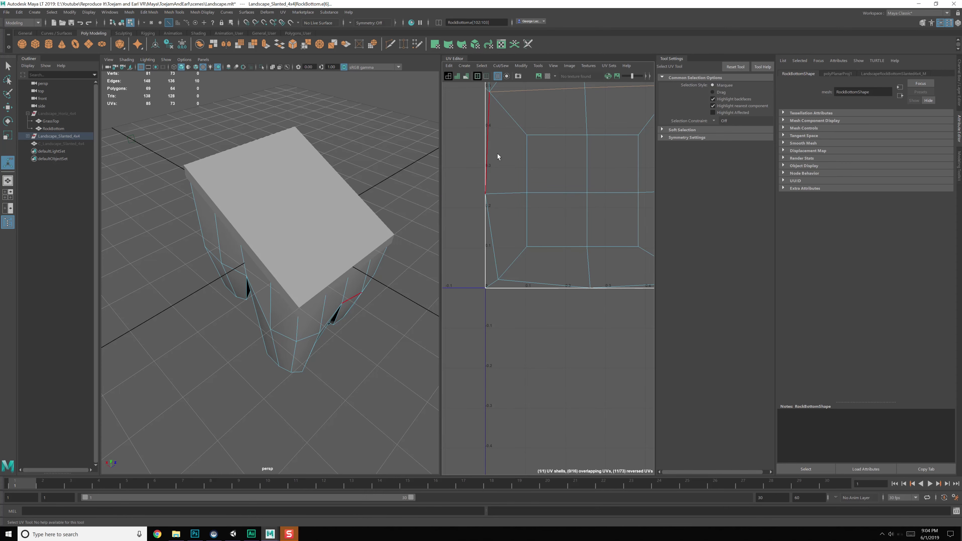
scroll(497, 171, up, 3)
click(489, 165)
alt+middle_drag(565, 157, 540, 203)
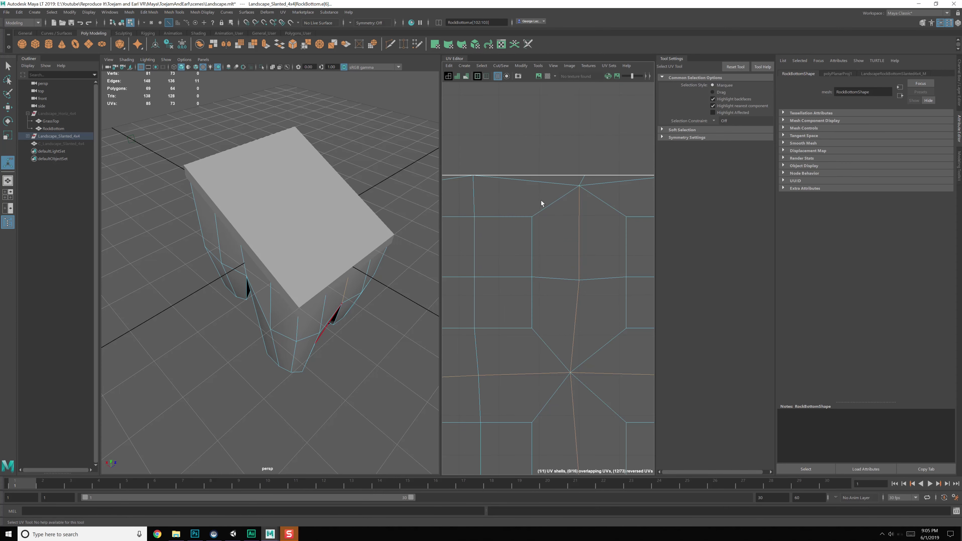
shift+click(583, 181)
alt+middle_drag(583, 227, 556, 177)
scroll(557, 178, down, 3)
shift+right_click(570, 209)
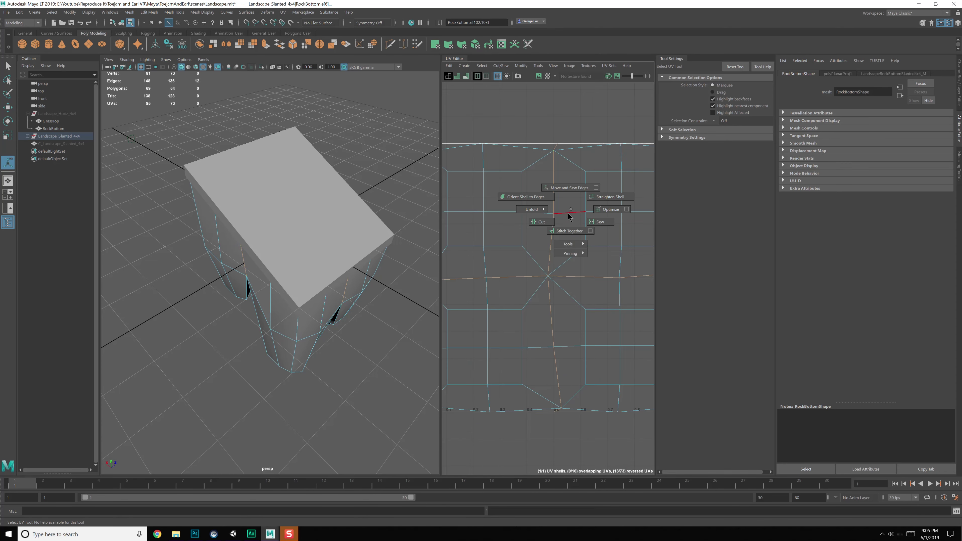
mouse_move(567, 213)
shift+right_down()
mouse_move(542, 222)
mouse_move(561, 198)
shift+right_up()
scroll(561, 198, down, 2)
- Unfold the four RockBottom leg UV shells and reorient them
drag(528, 195, 582, 284)
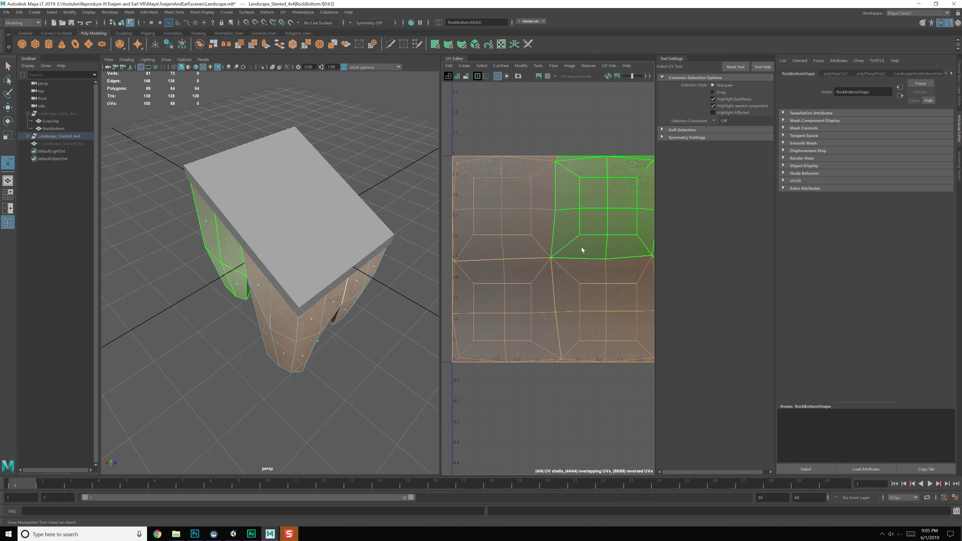
shift+right_drag(581, 246, 494, 242)
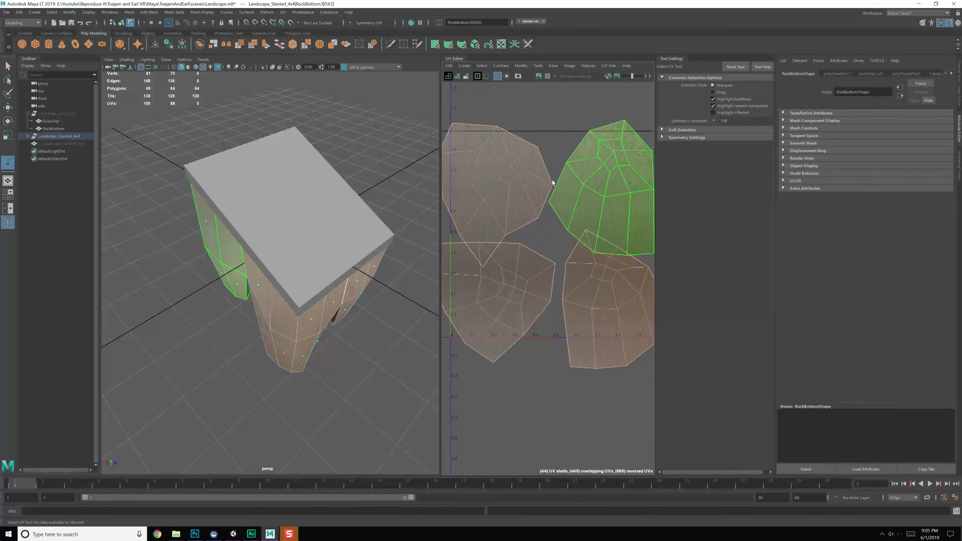
shift+right_click(565, 138)
shift+right_drag(549, 222, 554, 241)
- Select all four RockBottom UV shells and lay them out in the UV square at a packing resolution of 2048
alt+middle_drag(562, 183, 557, 208)
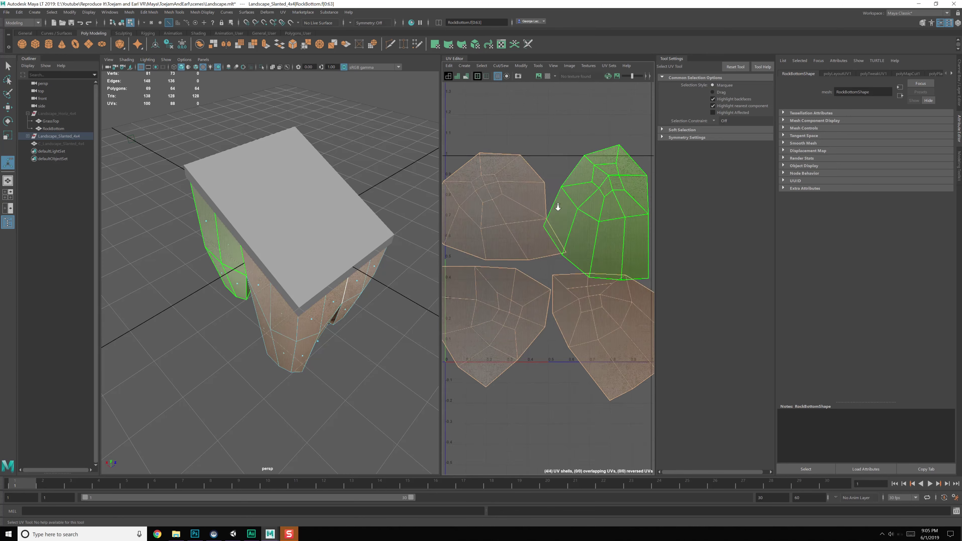
scroll(557, 207, down, 3)
right_drag(557, 205, 528, 178)
click(532, 191)
shift+click(580, 216)
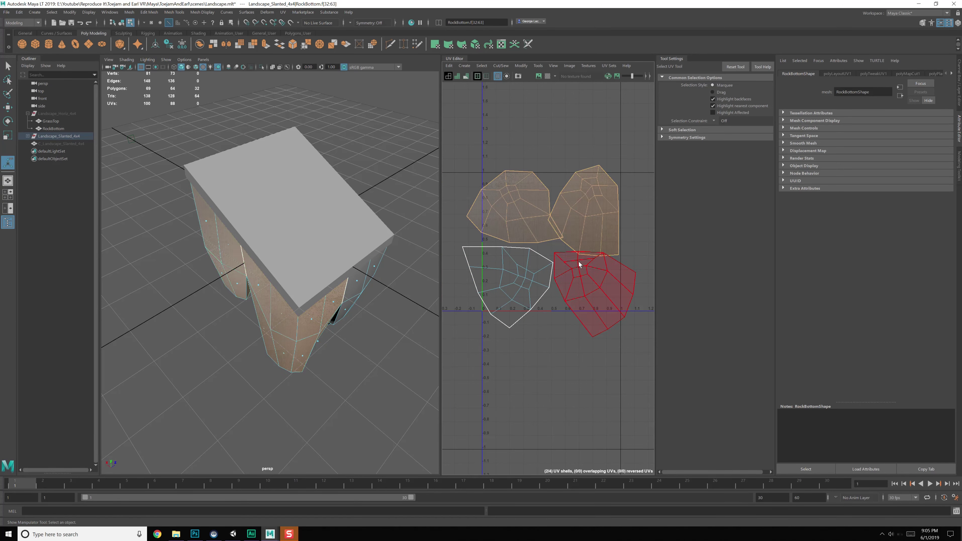
shift+click(580, 266)
shift+click(528, 270)
shift+right_click(529, 218)
mouse_move(476, 229)
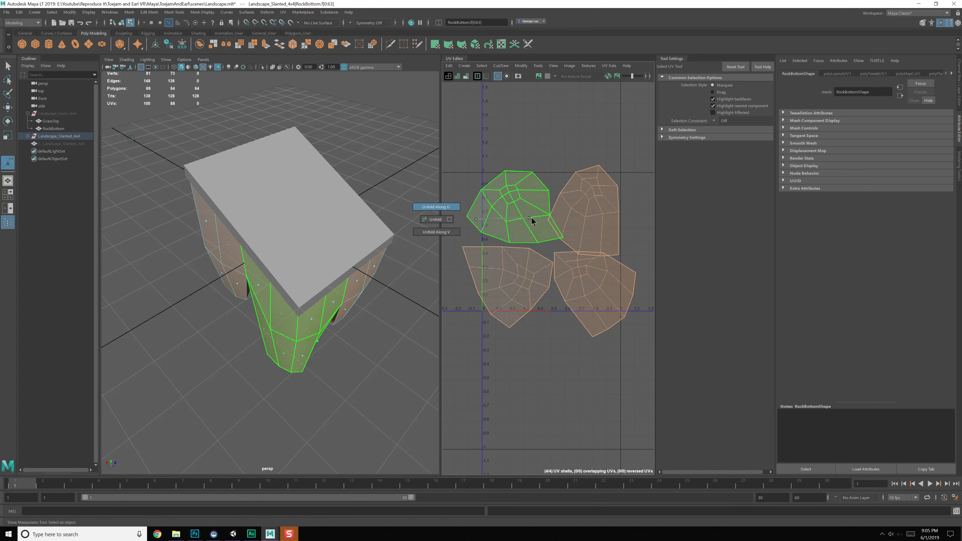
shift+right_drag(531, 218, 475, 228)
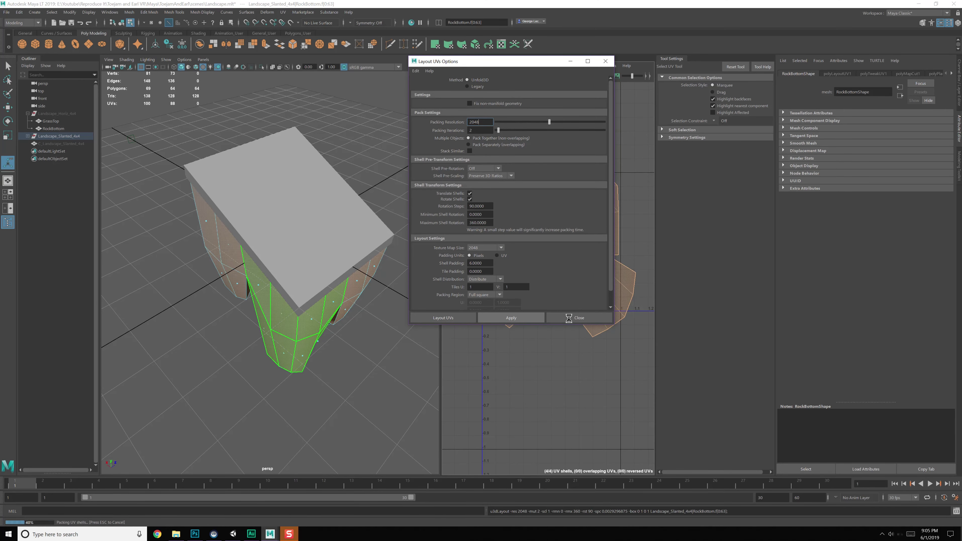
click(568, 318)
- Clear the UV selection, save the scene, and select the Landscape_Slanted_4x4 group
click(533, 331)
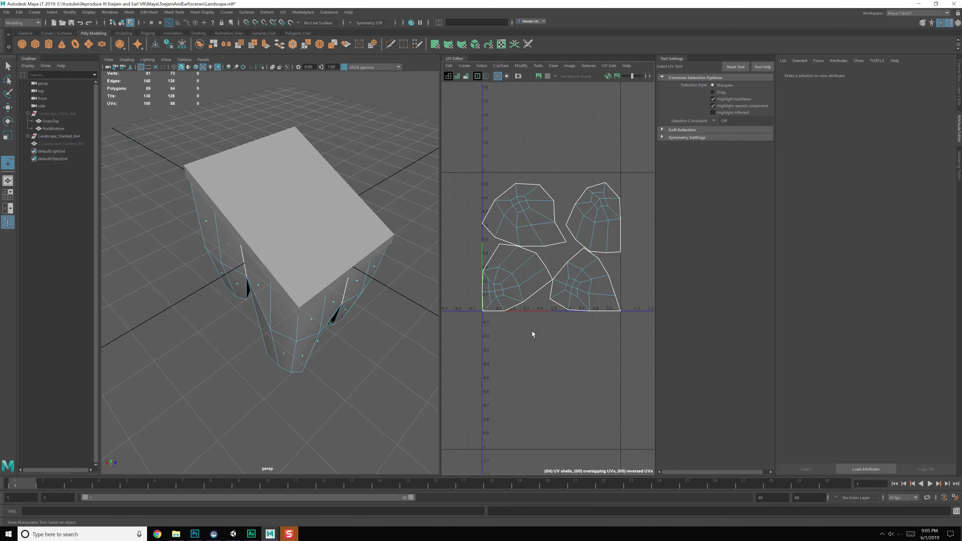
key(ctrl+s)
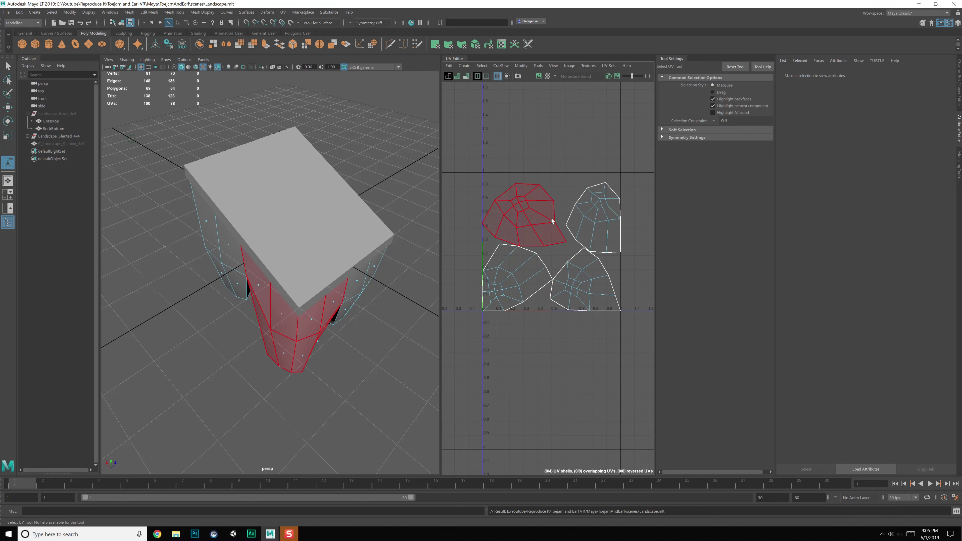
click(58, 139)
key(ctrl+s)
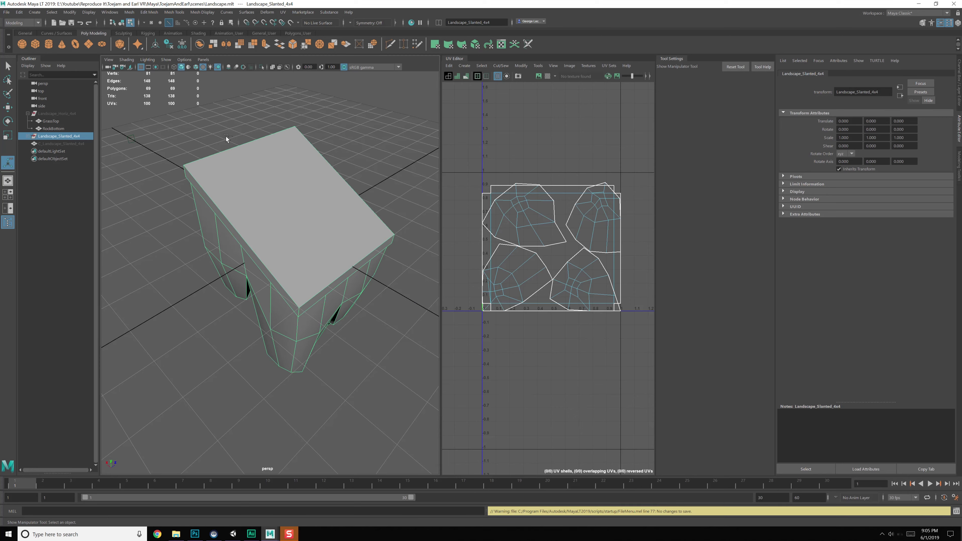
- Start exporting the selected Landscape_Slanted_4x4 group as FBX and browse to the project's SP/FBX folder
click(9, 13)
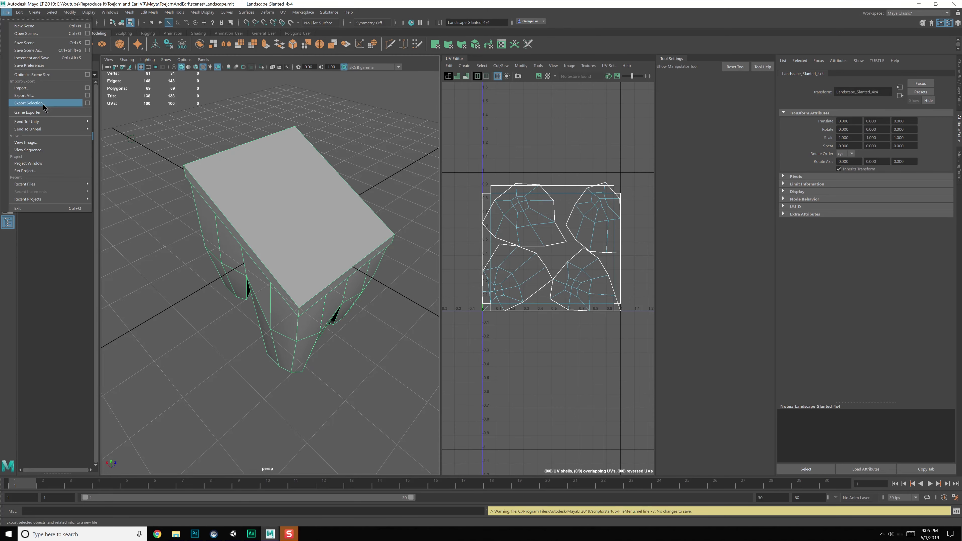
click(34, 103)
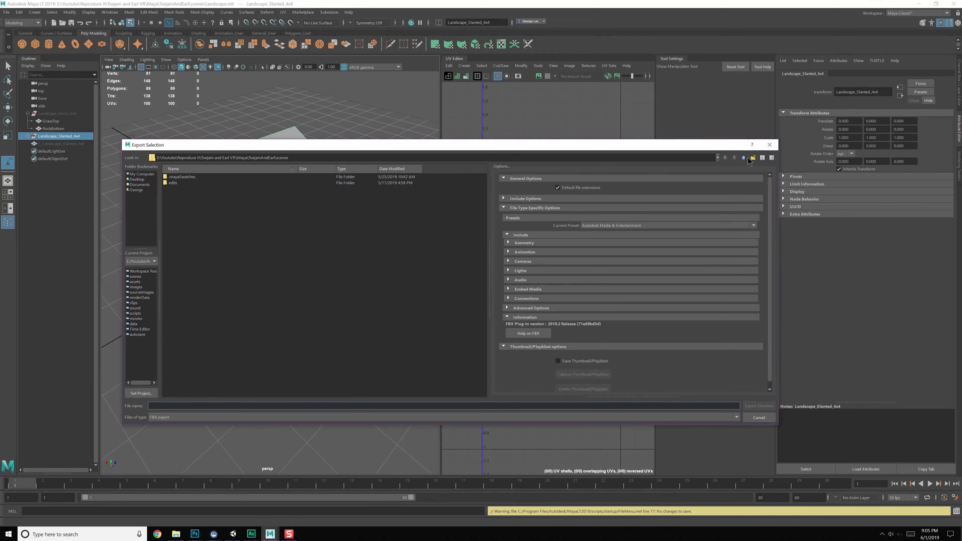
click(746, 158)
click(746, 157)
click(746, 158)
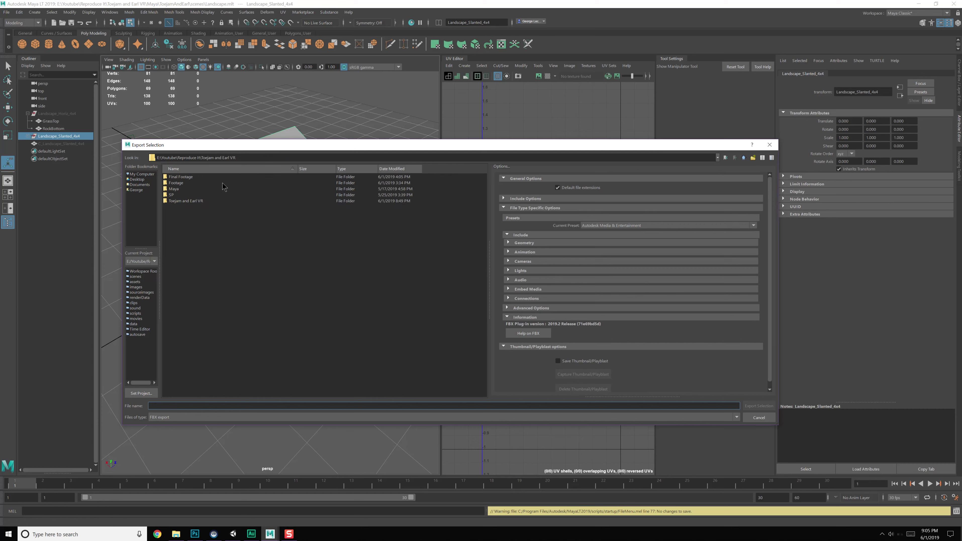
double_click(190, 194)
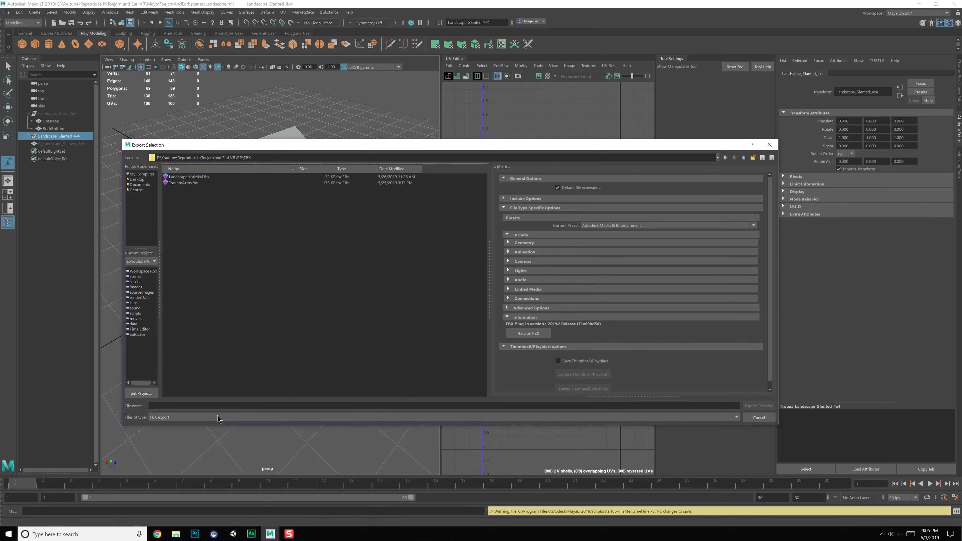
- Name the export LandscapeSlanted4x4.fbx, based on the existing LandscapeHoriz4x4.fbx name, and export the selection
click(201, 178)
click(189, 405)
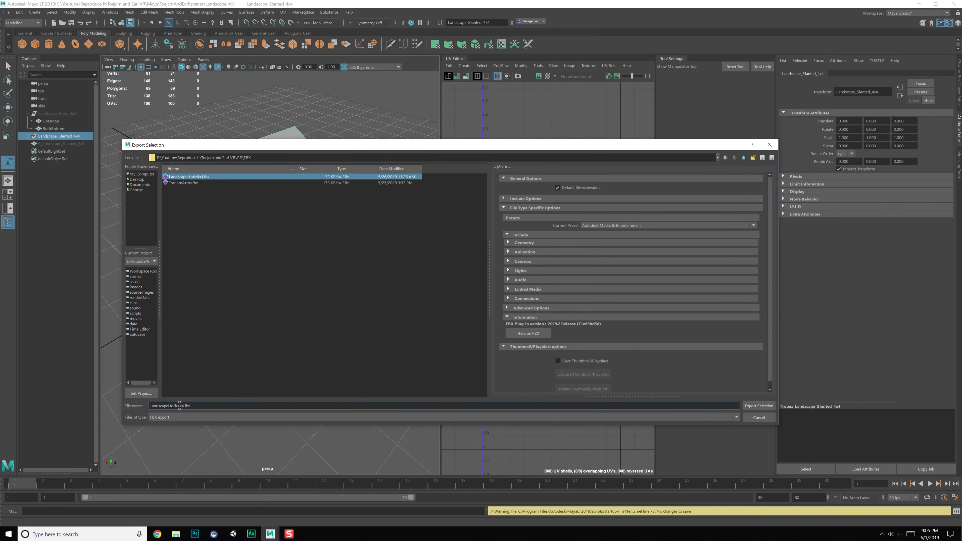
key(BackSpace)
key(BackSpace)
key(BackSpace)
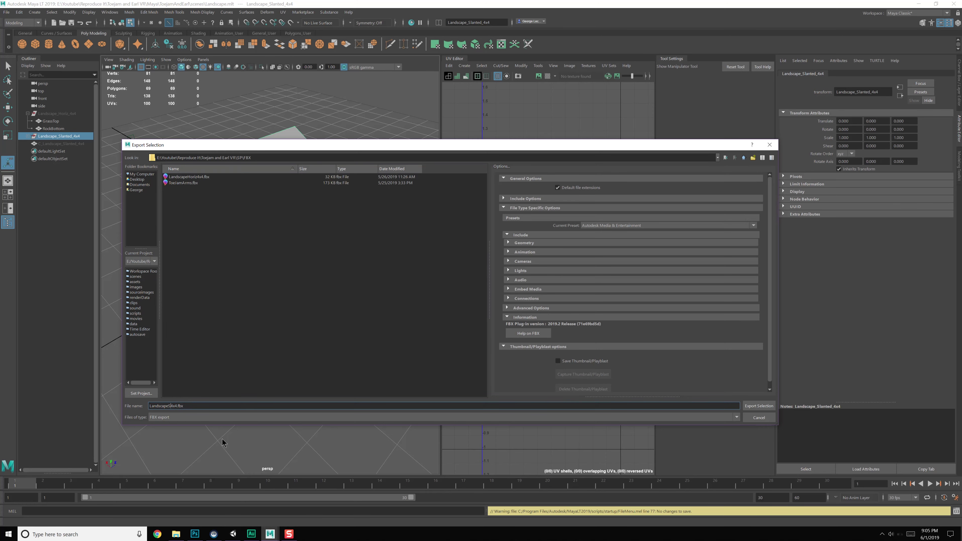
text(Slanted)
key(Return)
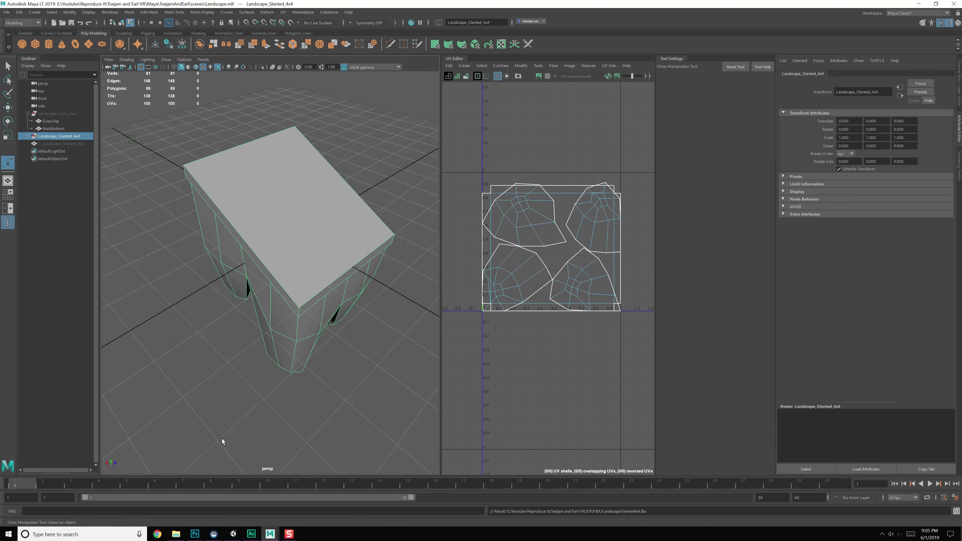
- Find Substance Painter through the Windows search and launch it
key(super)
text(substance)
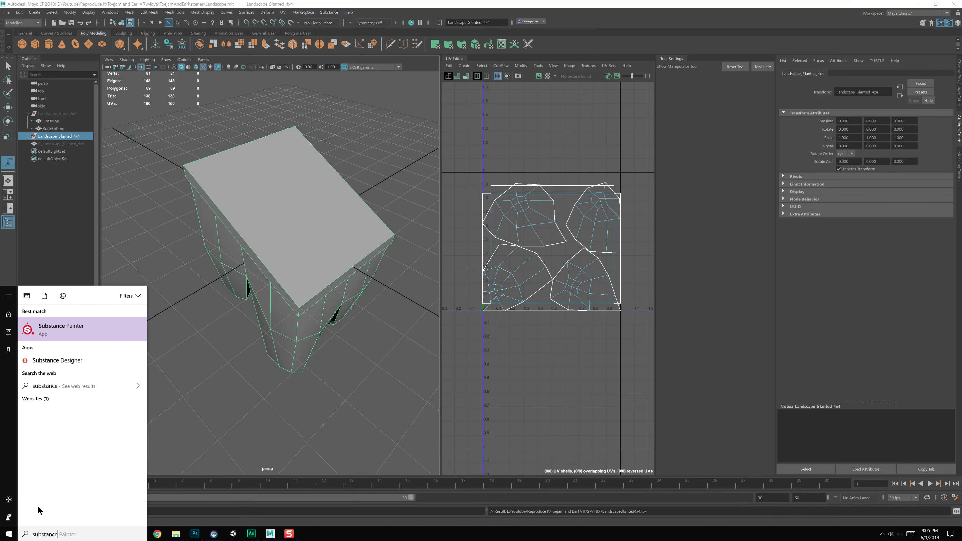
key(Return)
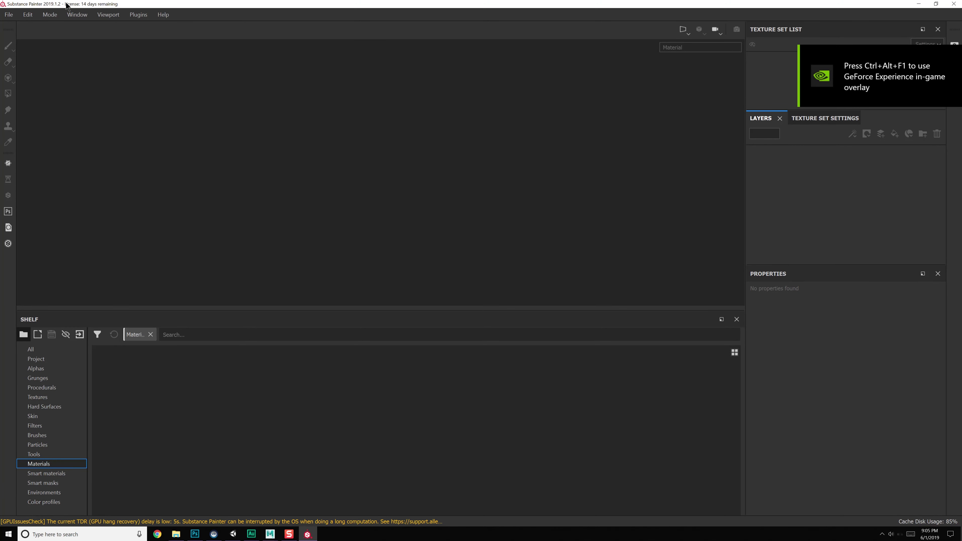
- Create a PBR - Metallic Roughness (allegorithmic) project at 2048 resolution using the LandscapeSlanted4x4.fbx mesh
click(8, 14)
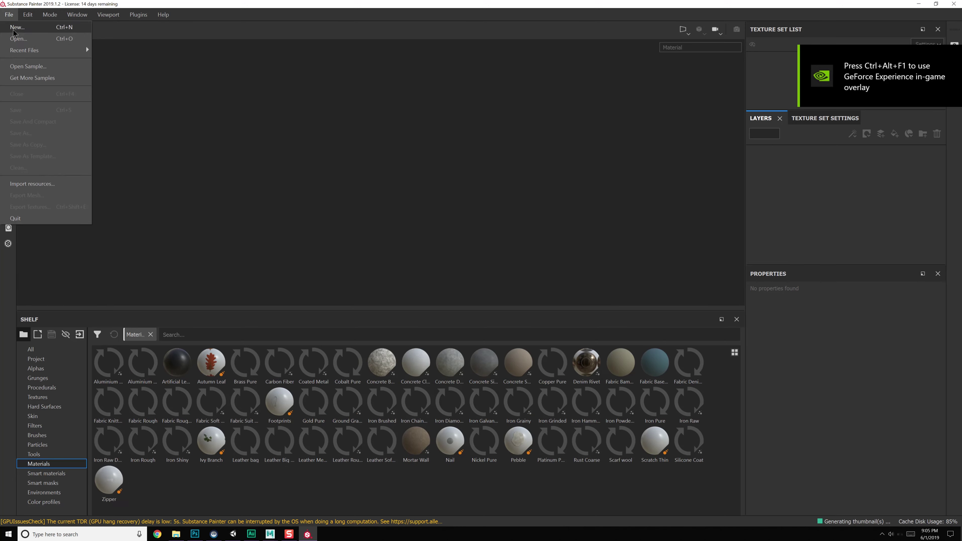
click(17, 26)
click(543, 150)
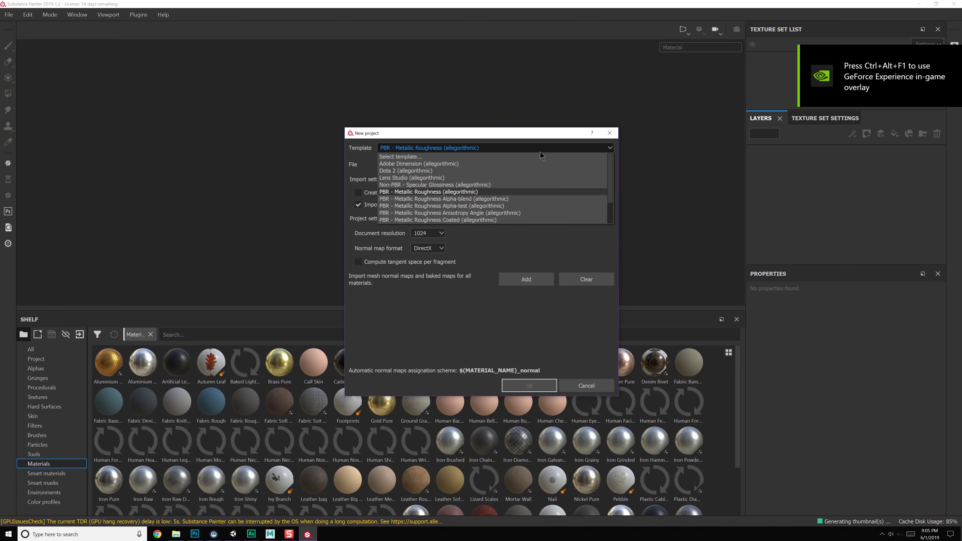
click(498, 148)
click(428, 232)
click(424, 269)
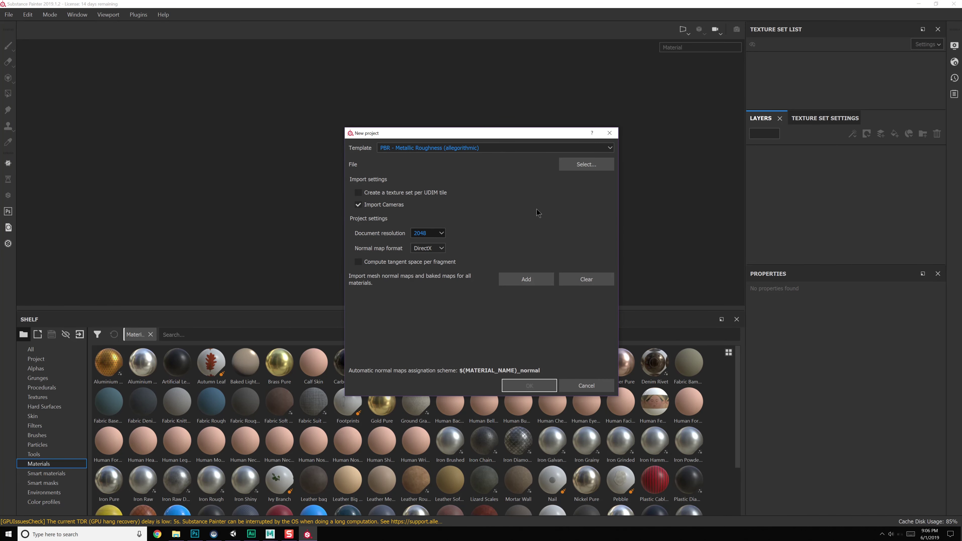
click(580, 166)
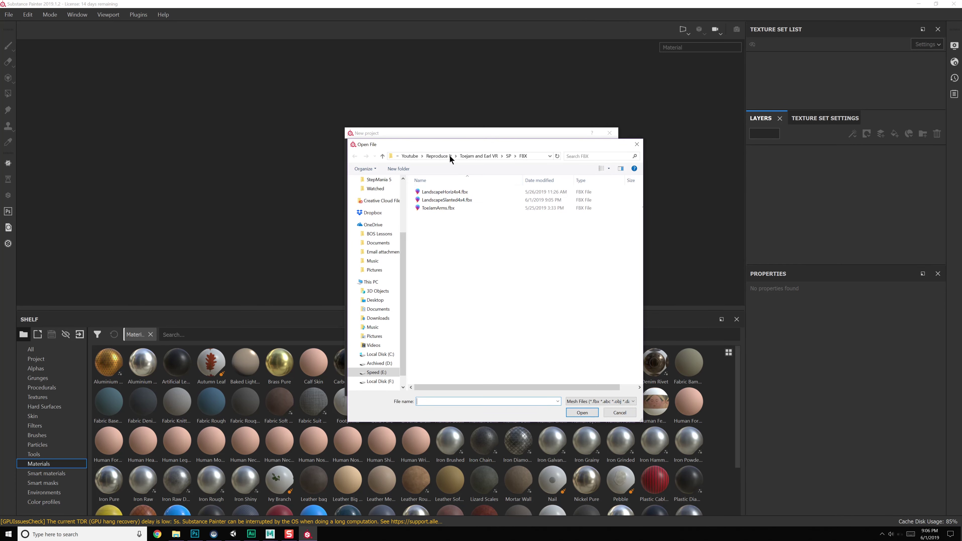
double_click(452, 201)
click(528, 383)
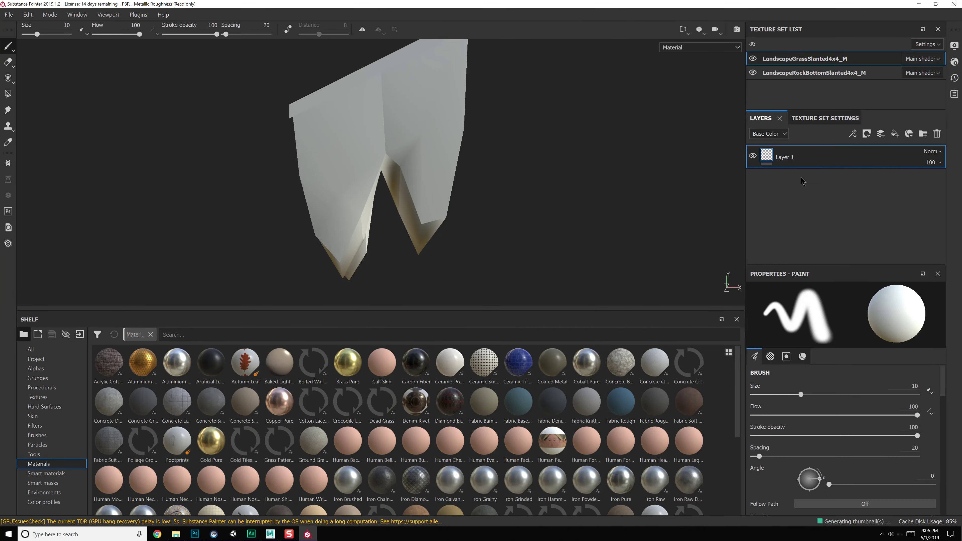
- Examine the shading of the imported block's rock sides and legs from several angles
alt+drag(591, 195, 420, 202)
scroll(421, 202, up, 2)
alt+middle_drag(352, 190, 401, 186)
alt+drag(400, 186, 466, 215)
- Switch to Maya, select all vertices of the RockBottom mesh and merge them with a threshold of 0.001
click(271, 534)
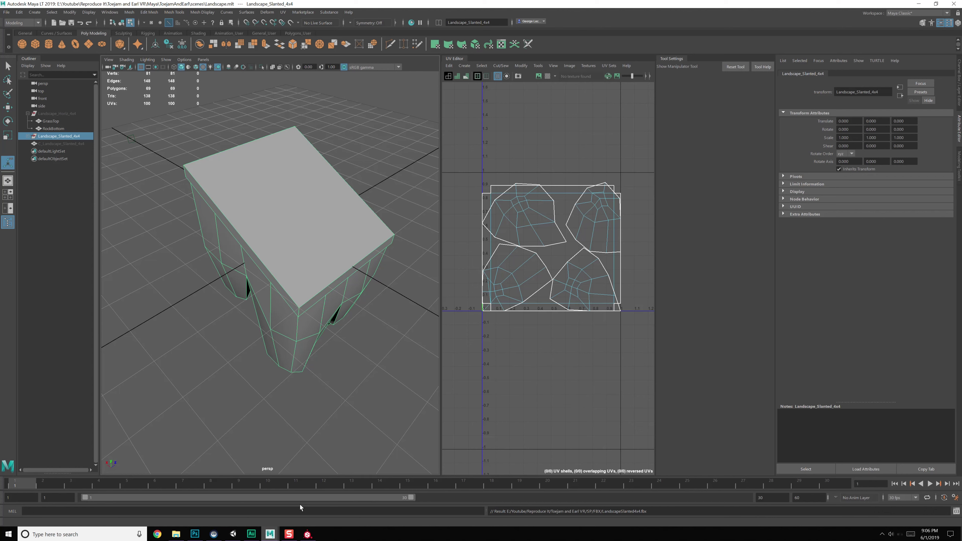
alt+drag(273, 376, 303, 306)
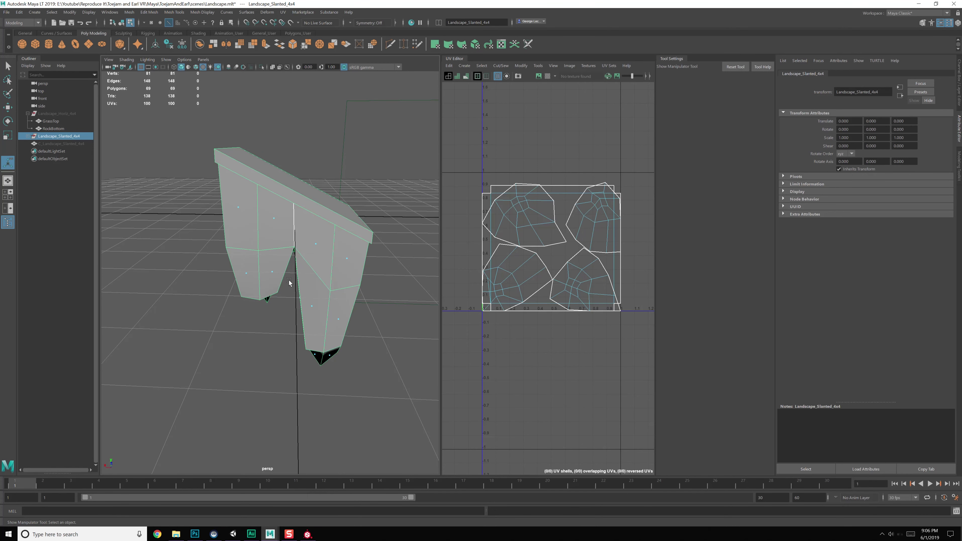
right_drag(289, 282, 271, 242)
click(283, 335)
click(325, 278)
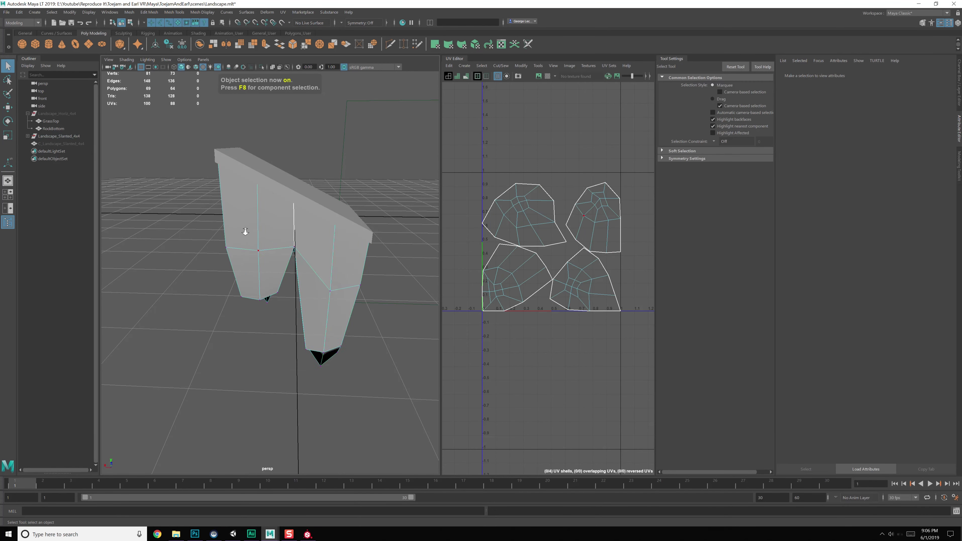
scroll(243, 231, down, 3)
drag(181, 120, 325, 322)
scroll(341, 363, up, 3)
shift+right_drag(307, 250, 367, 209)
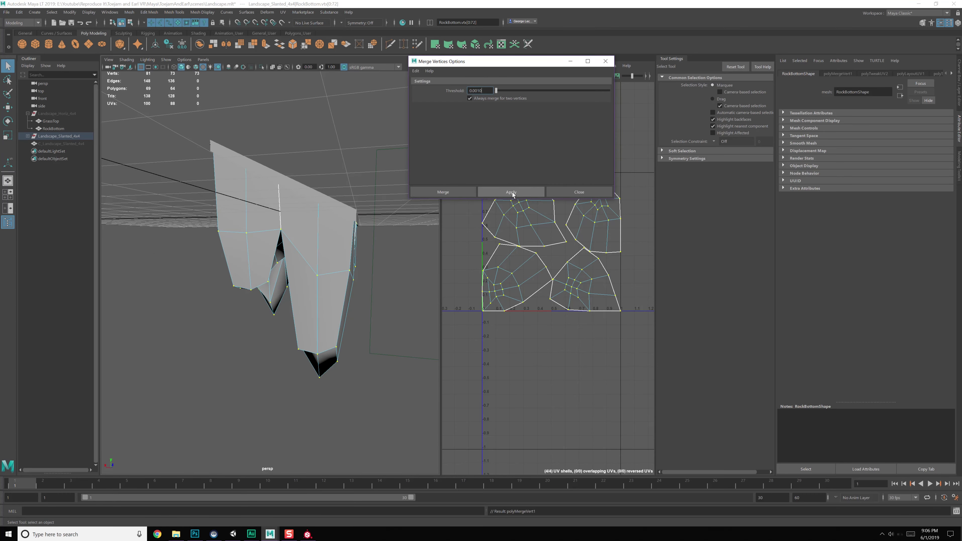
click(579, 192)
- Save the Landscape scene and return the RockBottom mesh to object selection
alt+drag(382, 206, 343, 236)
scroll(344, 239, down, 3)
key(ctrl+s)
key(F8)
key(F8)
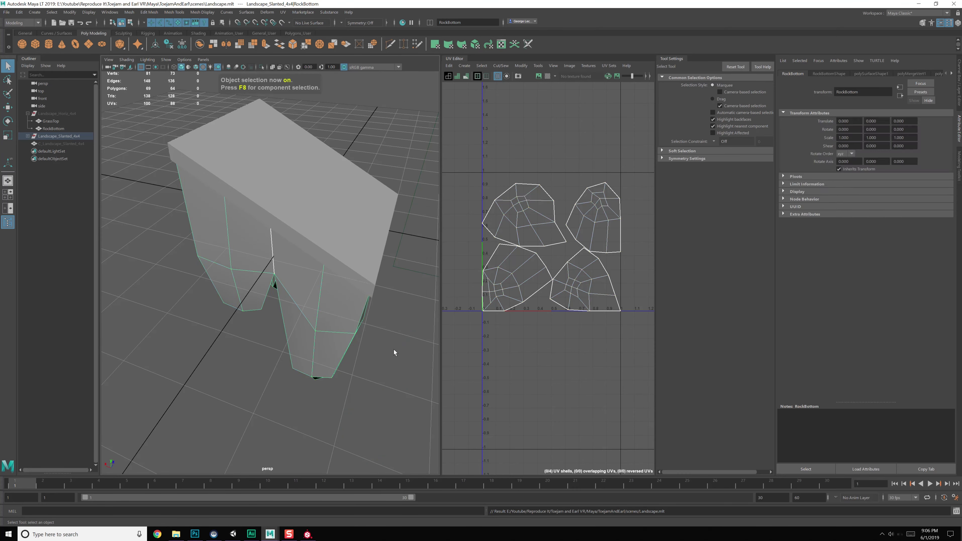
- Soften all edges of the RockBottom mesh and check its legs from below
click(267, 12)
mouse_move(227, 13)
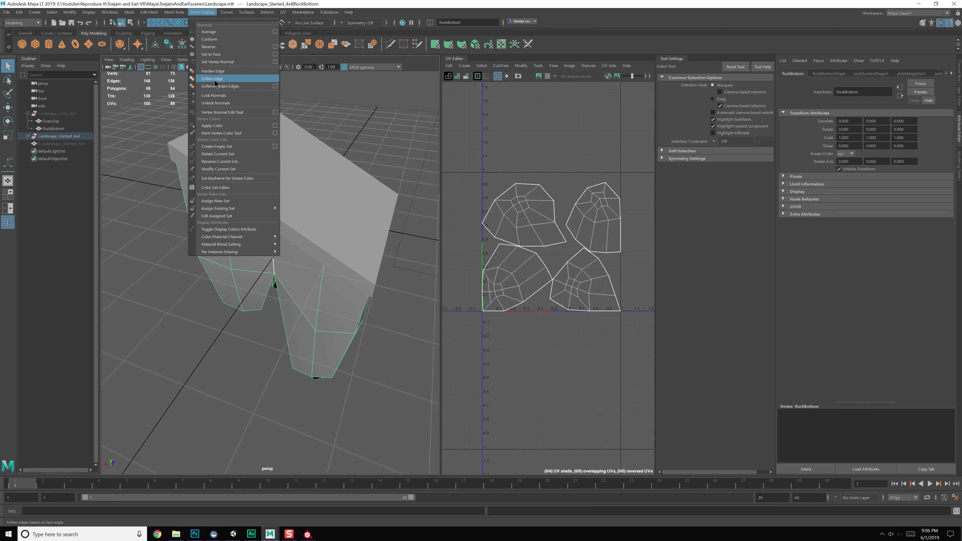
click(215, 79)
alt+drag(365, 320, 341, 302)
- Harden all edges of the RockBottom mesh and reselect it as an object
click(191, 13)
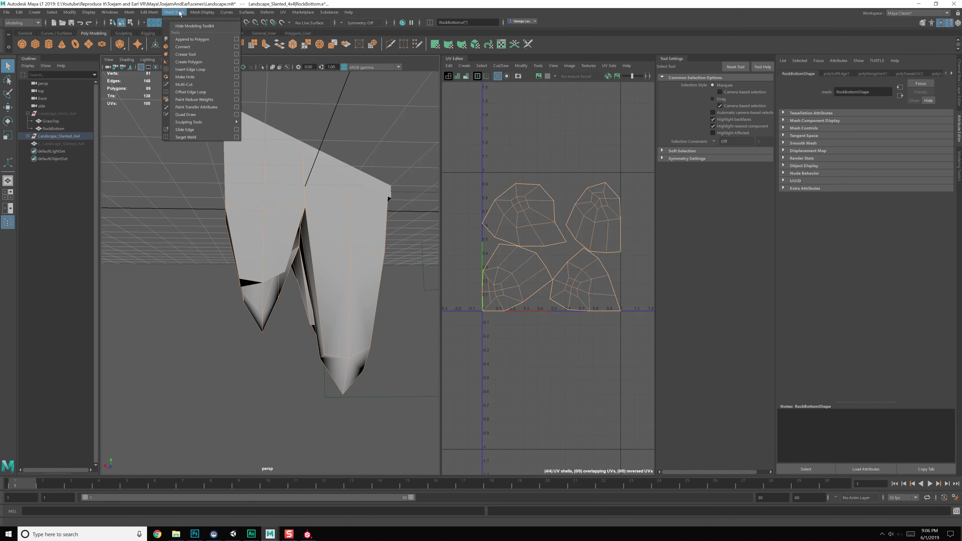
mouse_move(196, 14)
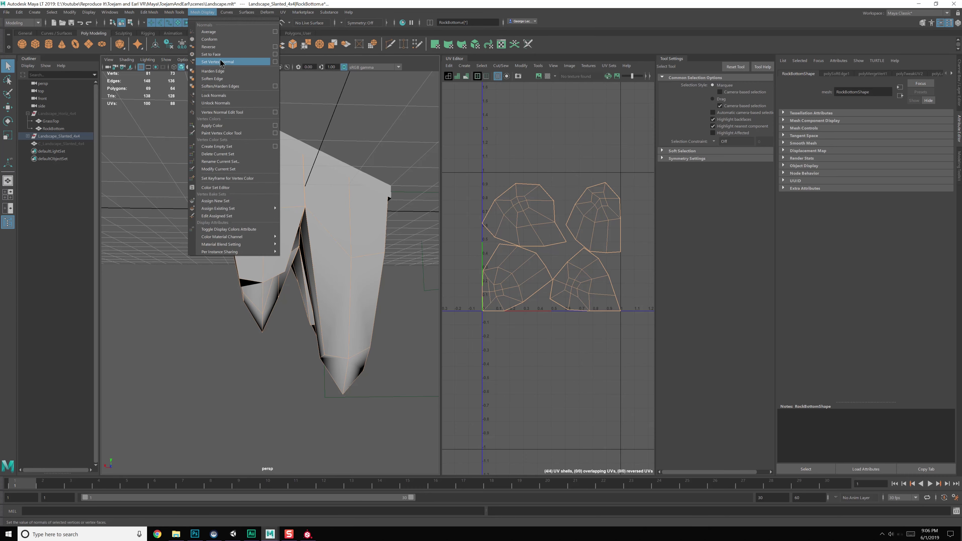
click(260, 73)
click(386, 132)
mouse_move(393, 132)
alt+mouse_down()
mouse_move(370, 131)
mouse_move(333, 343)
mouse_move(262, 337)
mouse_move(292, 299)
alt+mouse_up()
click(366, 191)
- Apply Soften/Harden Edges to the RockBottom mesh with an angle of 70
click(173, 12)
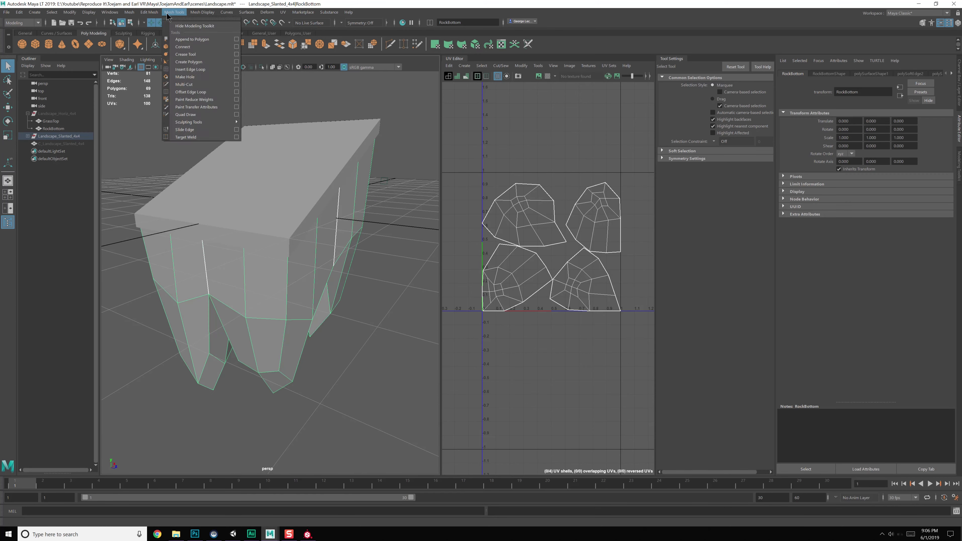
mouse_move(204, 12)
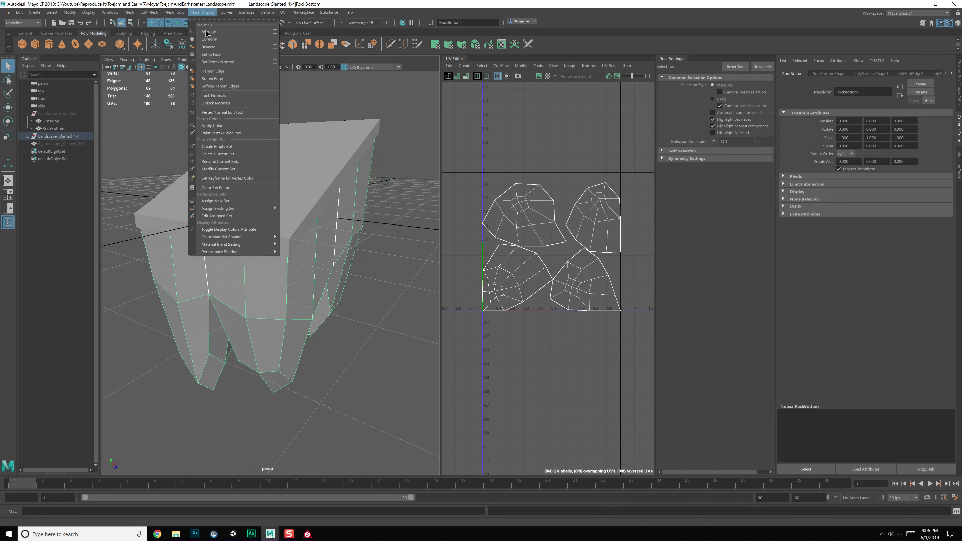
click(275, 86)
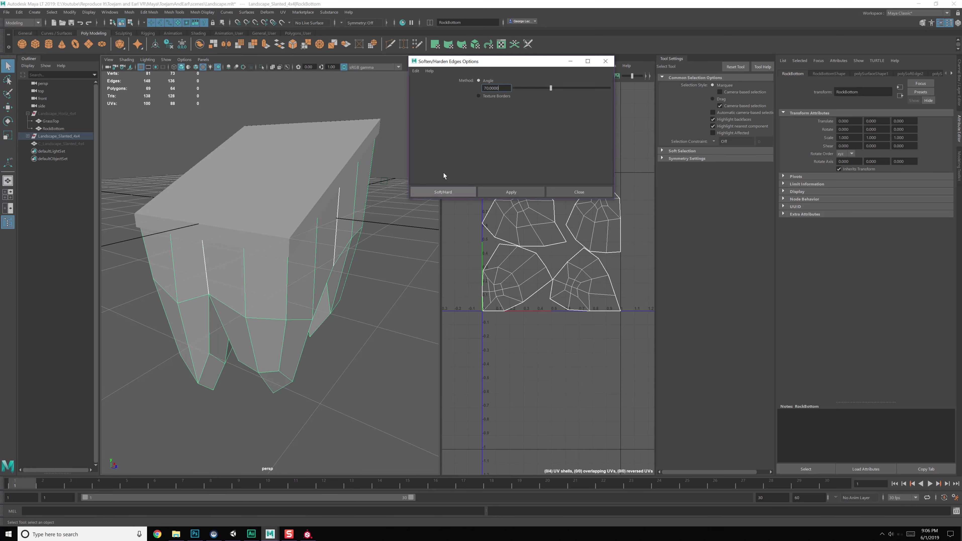
click(510, 192)
mouse_move(322, 257)
alt+mouse_down()
mouse_move(308, 333)
mouse_move(333, 332)
mouse_move(312, 335)
mouse_move(401, 277)
mouse_move(382, 312)
mouse_move(328, 286)
mouse_move(285, 307)
mouse_move(290, 285)
mouse_move(332, 269)
alt+mouse_up()
click(524, 192)
click(565, 192)
- Select the Landscape_Slanted_4x4 group and export the selection to FBX again
click(380, 300)
click(48, 137)
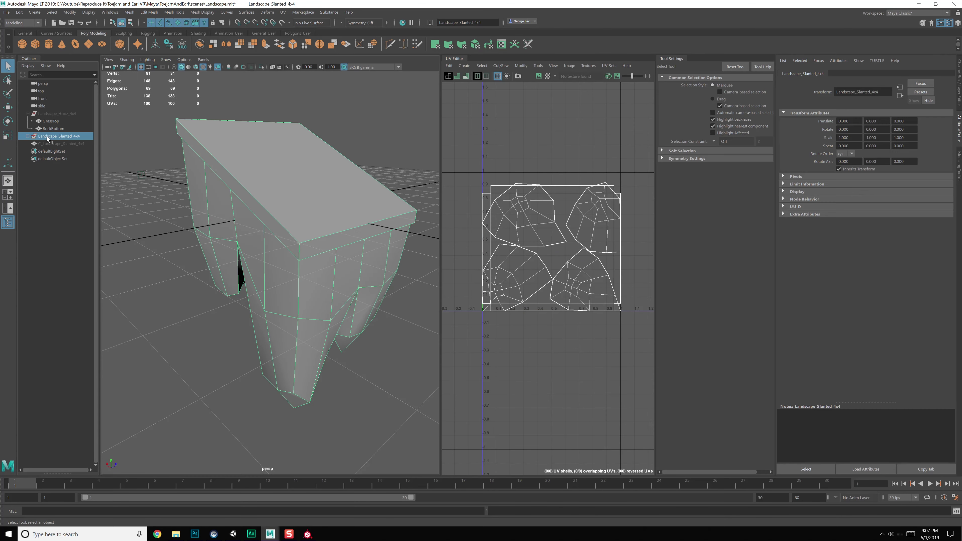
click(13, 11)
click(46, 103)
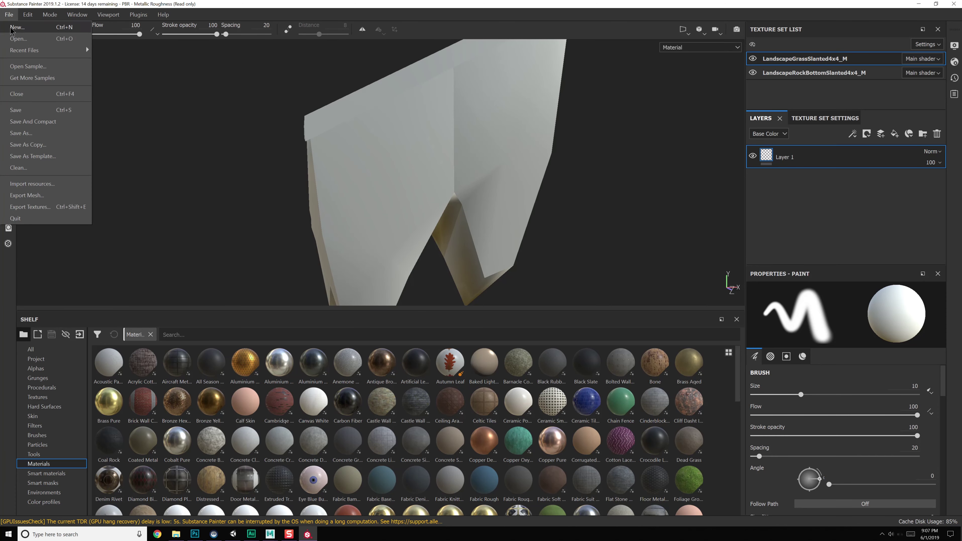
- Reload LandscapeSlanted4x4.fbx as the mesh in Substance Painter's project configuration, preserving stroke positions
mouse_move(29, 19)
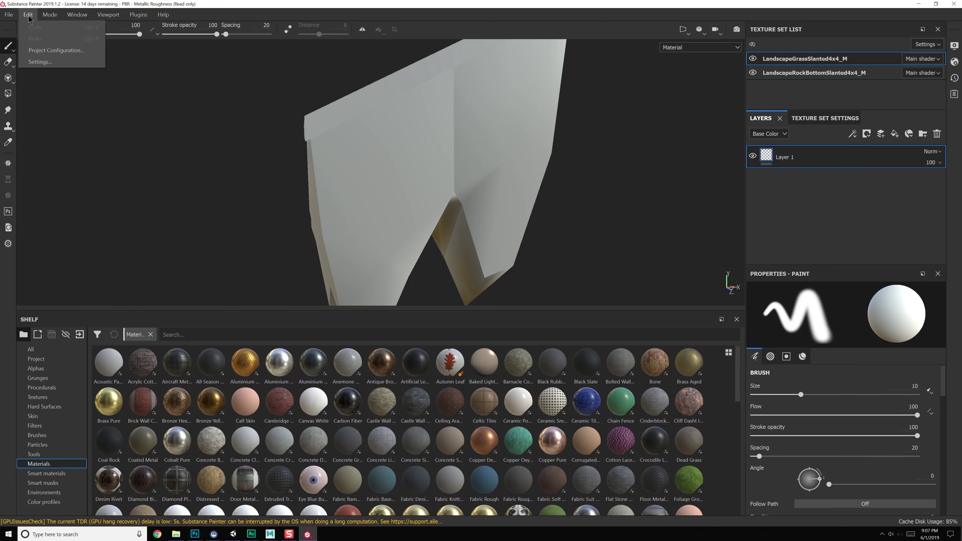
click(49, 50)
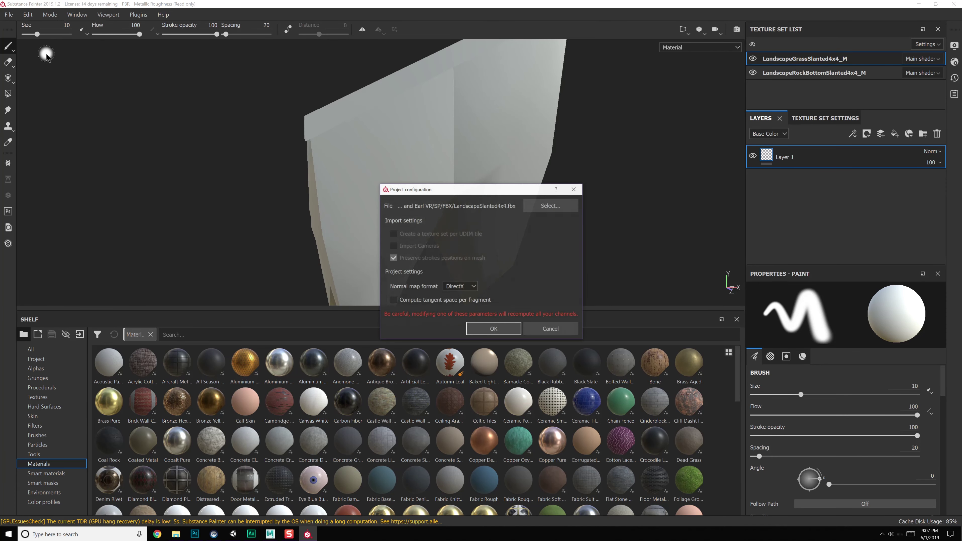
click(544, 211)
double_click(484, 259)
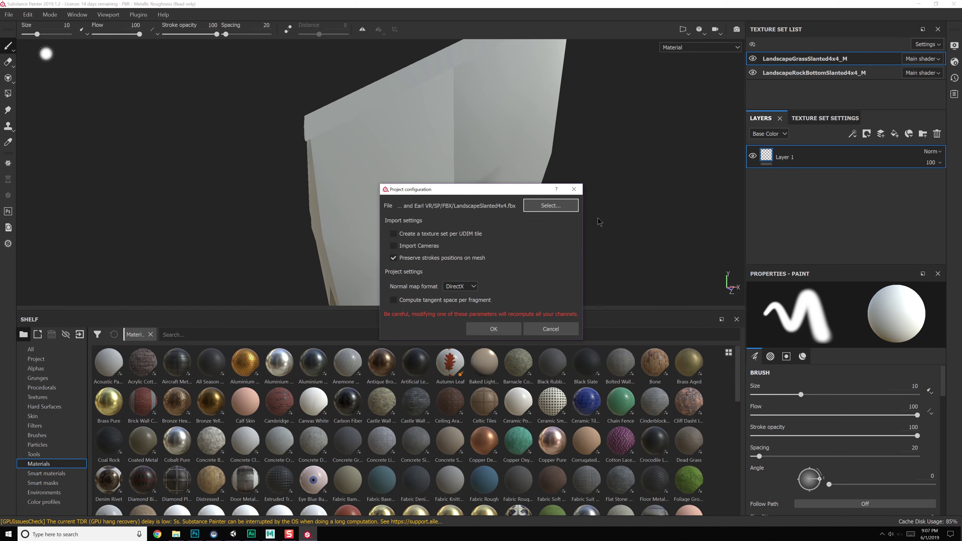
click(512, 328)
- Examine the reloaded block's shading from all sides and browse the available smart materials
mouse_move(363, 180)
alt+mouse_down()
mouse_move(468, 194)
mouse_move(322, 204)
mouse_move(395, 164)
alt+mouse_up()
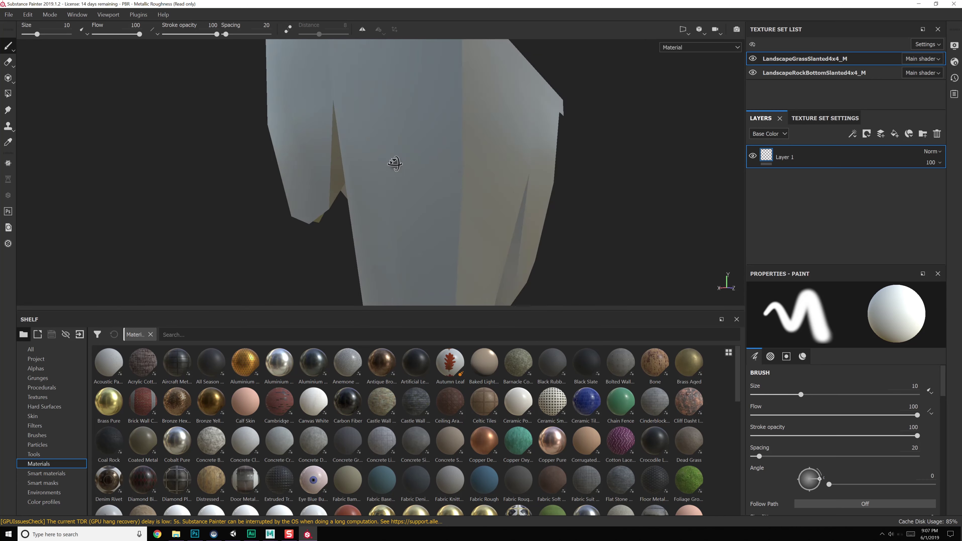
scroll(510, 230, up, 5)
alt+drag(510, 230, 385, 218)
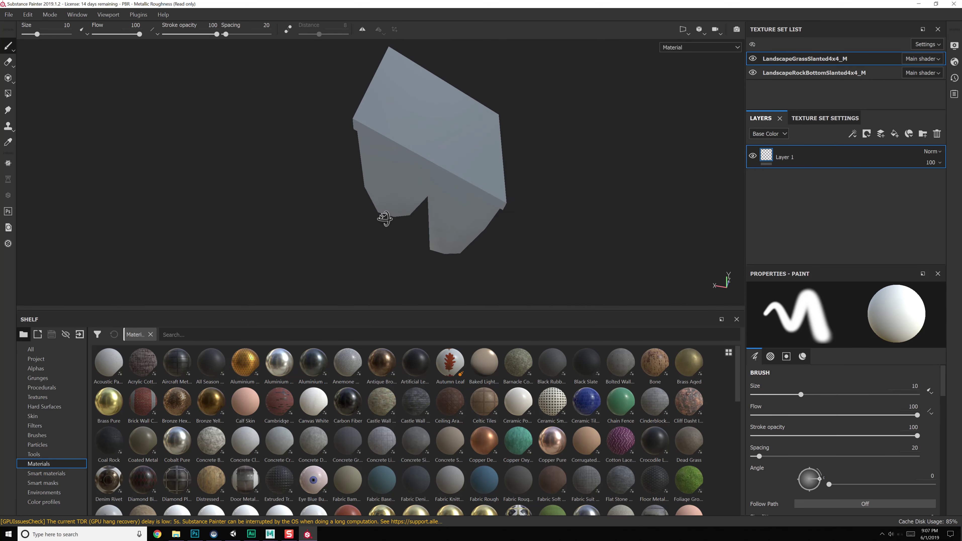
click(52, 474)
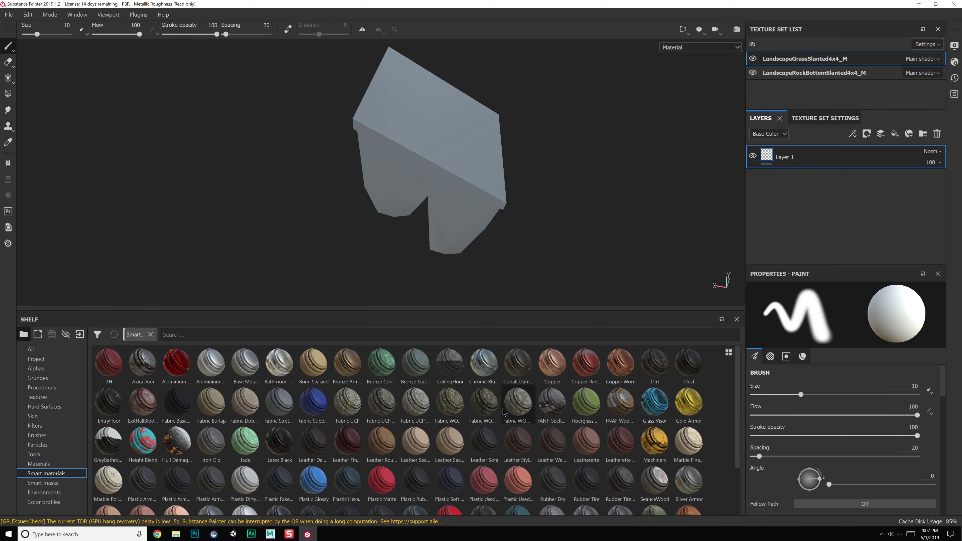
scroll(322, 417, down, 2)
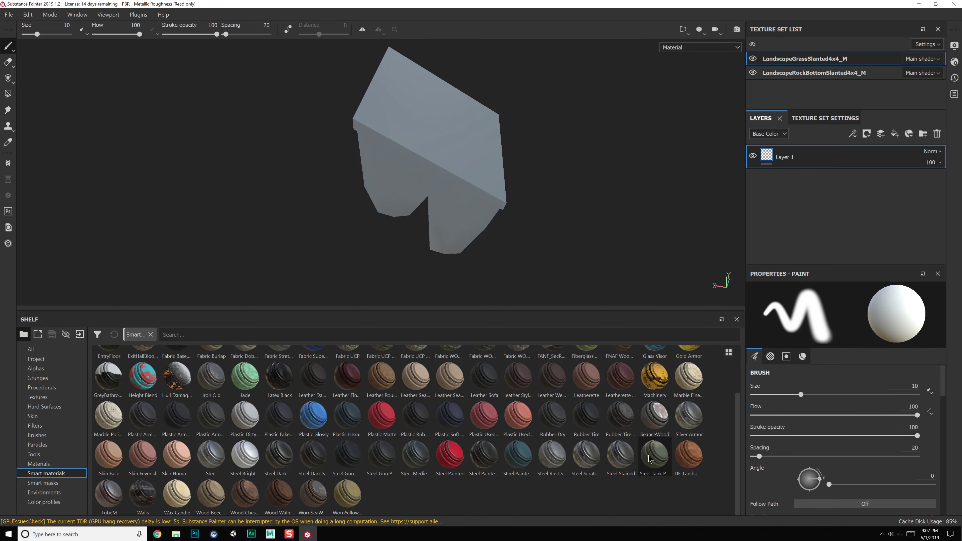
scroll(451, 459, up, 2)
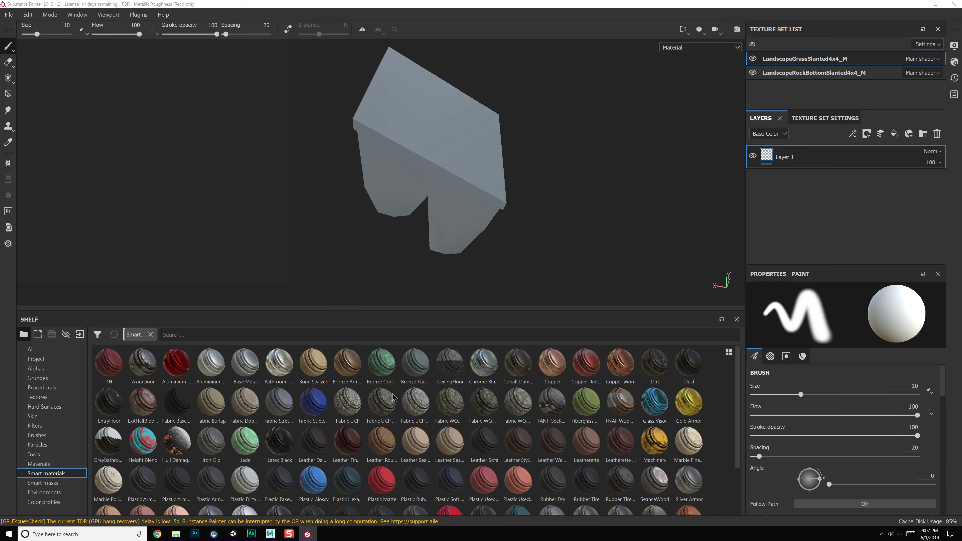
- Save the slanted block's project in the Saves folder as TJE_LandscapeSlanted.spp
key(ctrl+s)
click(114, 62)
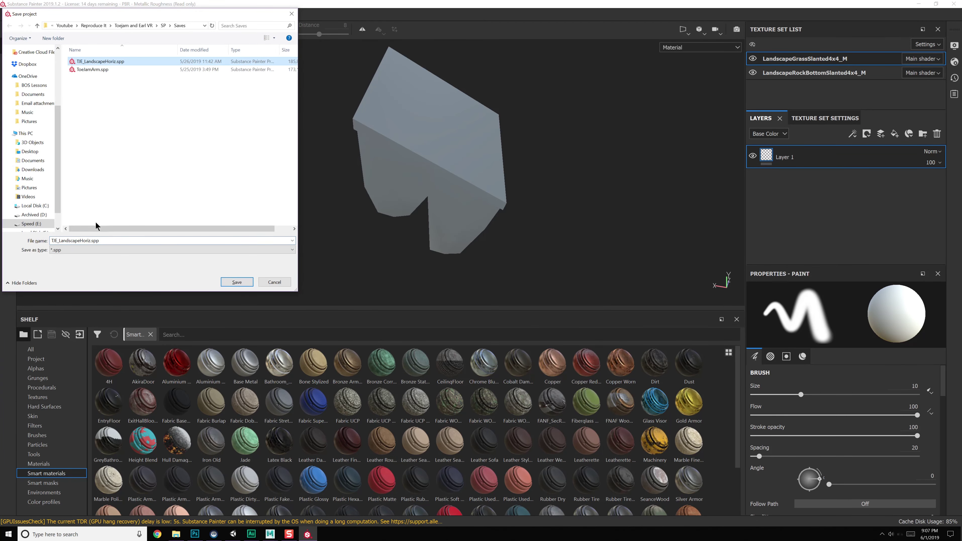
double_click(90, 240)
key(BackSpace)
key(BackSpace)
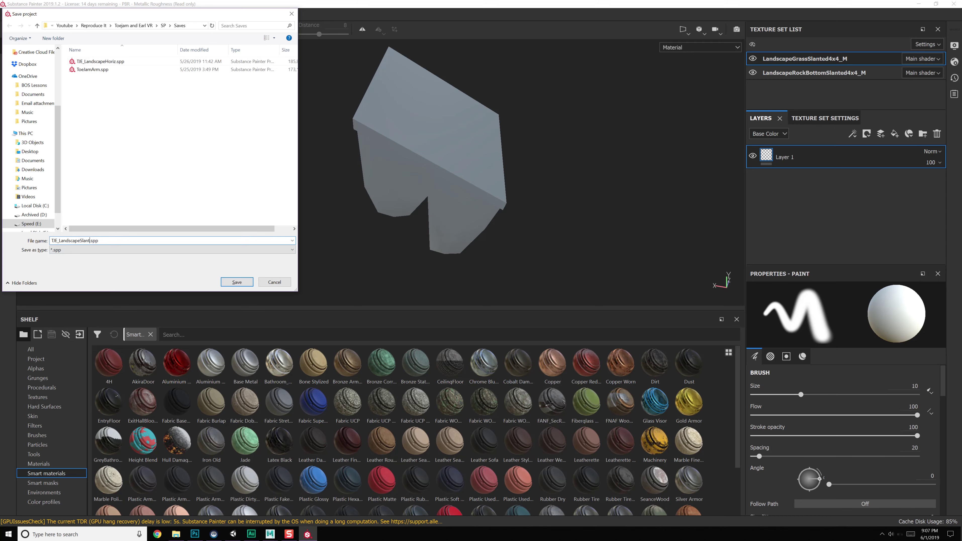
text(Slanted)
key(Return)
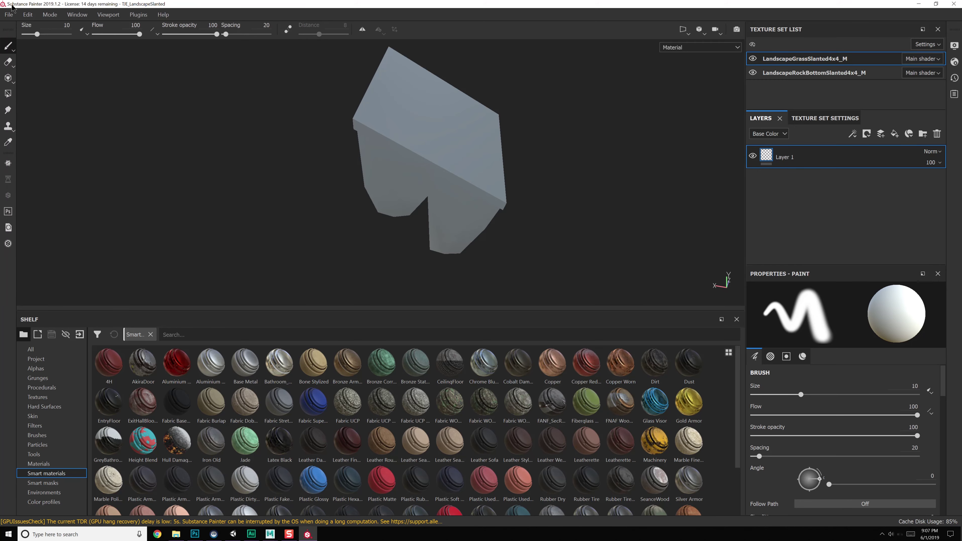
- Open the recent project TJE_LandscapeHoriz.spp and look at the layers of its grass texture set
click(9, 14)
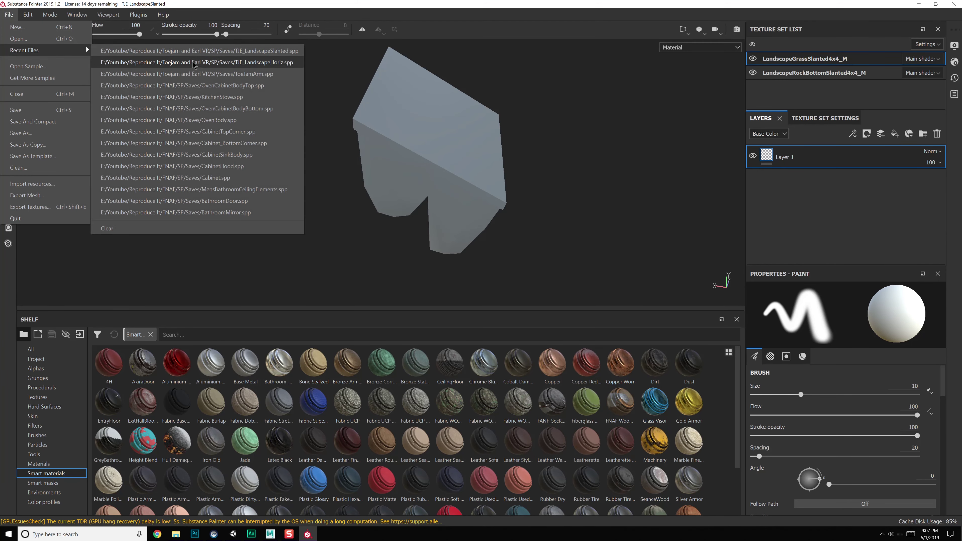
click(189, 62)
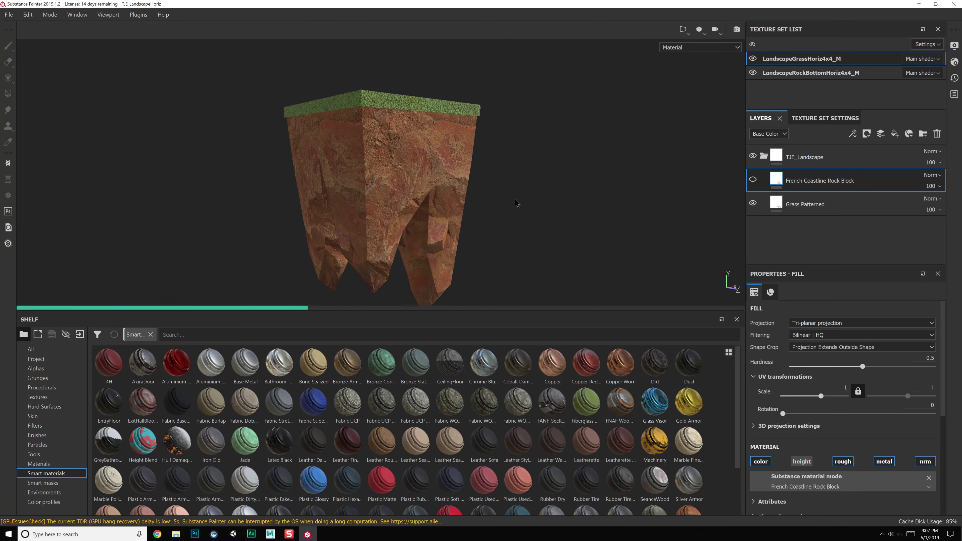
click(804, 73)
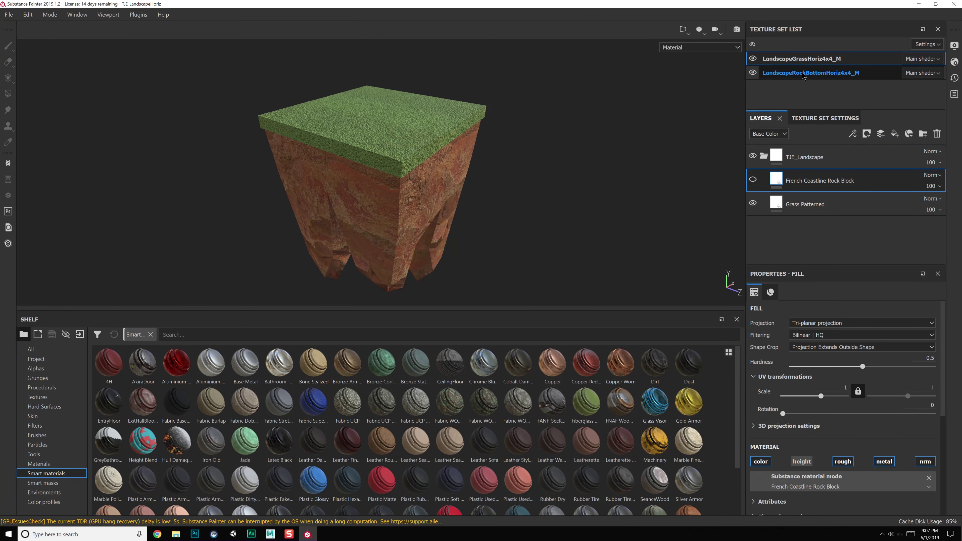
click(798, 60)
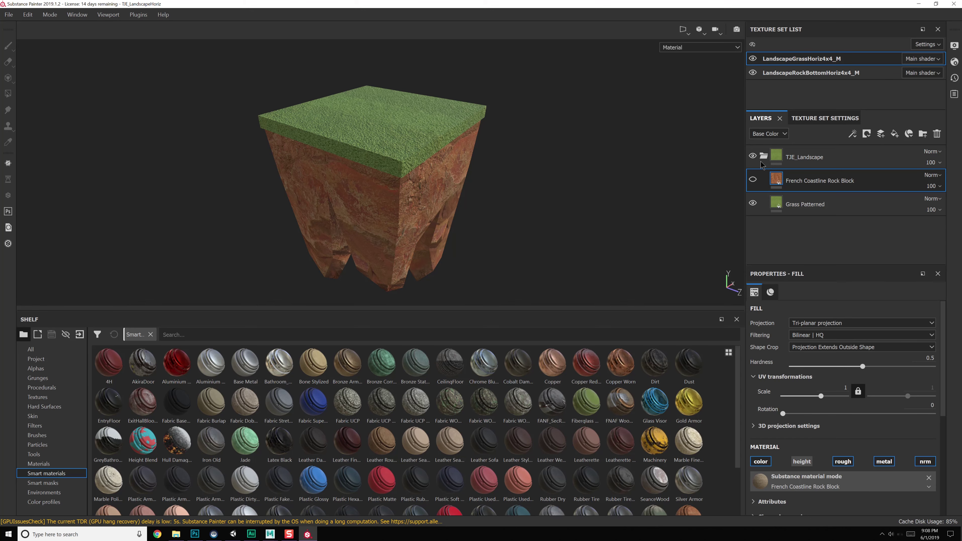
- Temporarily show the French Coastline Rock Block layer to inspect the TJE_Landscape folder, and find the matching smart material in the shelf
click(753, 180)
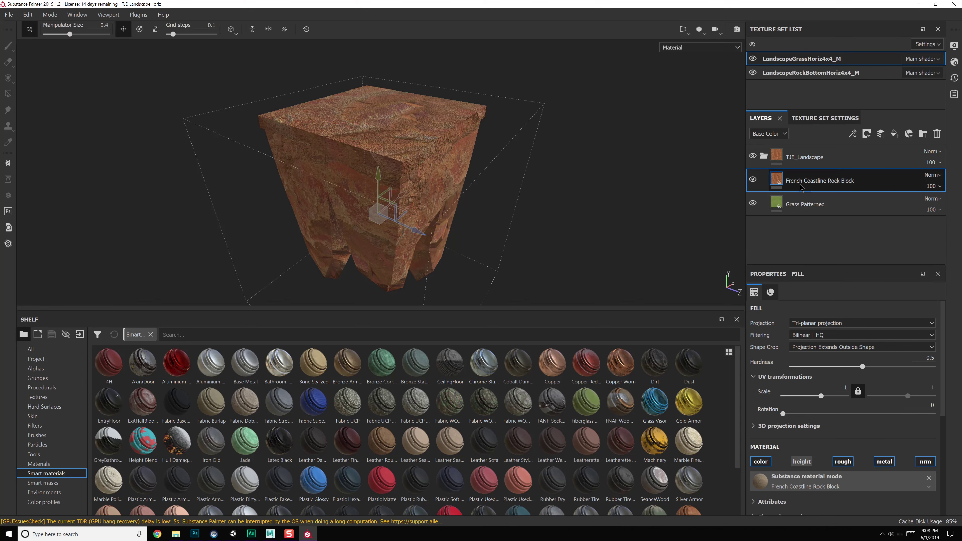
ctrl+click(800, 213)
drag(781, 182, 779, 161)
click(762, 154)
click(763, 155)
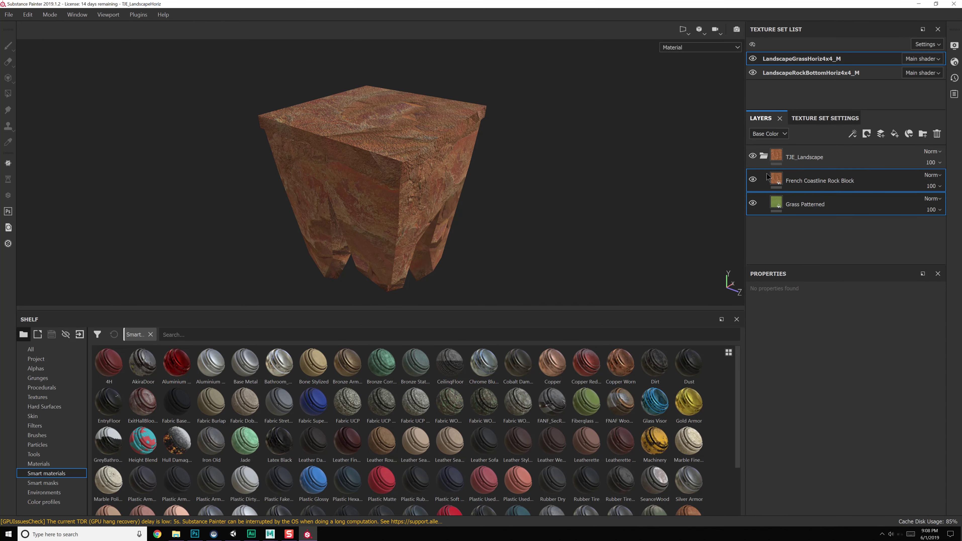
scroll(609, 382, down, 3)
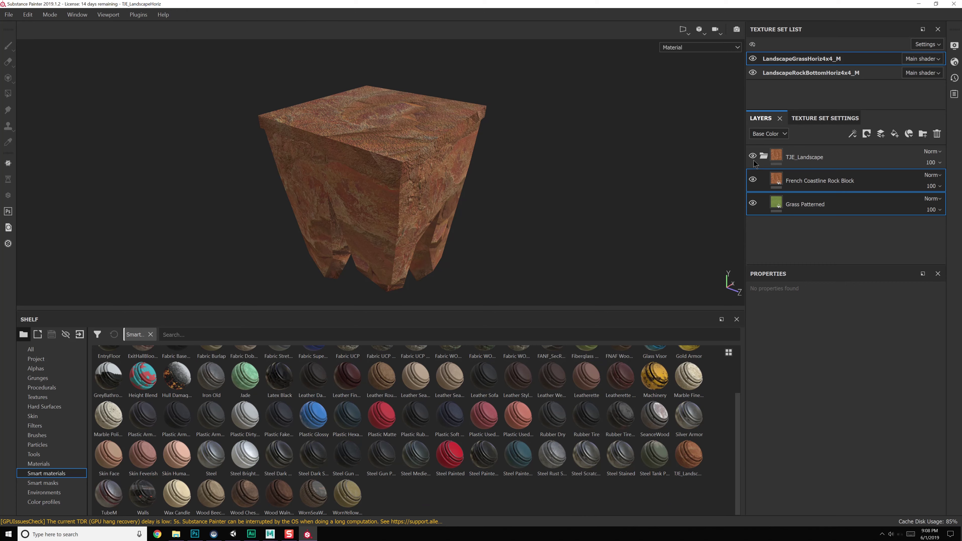
click(753, 179)
- Reopen the recent project TJE_LandscapeSlanted.spp, saving the changes to the horizontal landscape project
click(9, 14)
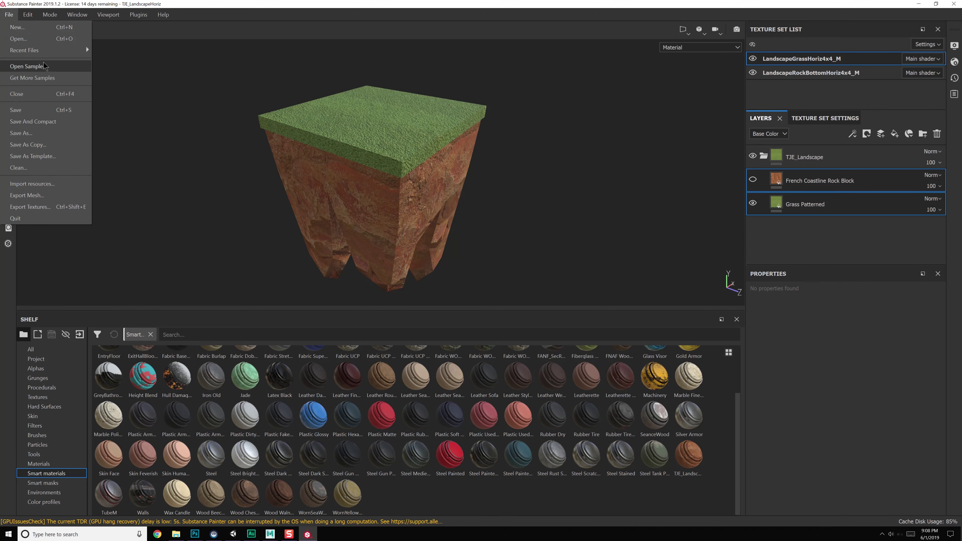
mouse_move(57, 50)
click(179, 51)
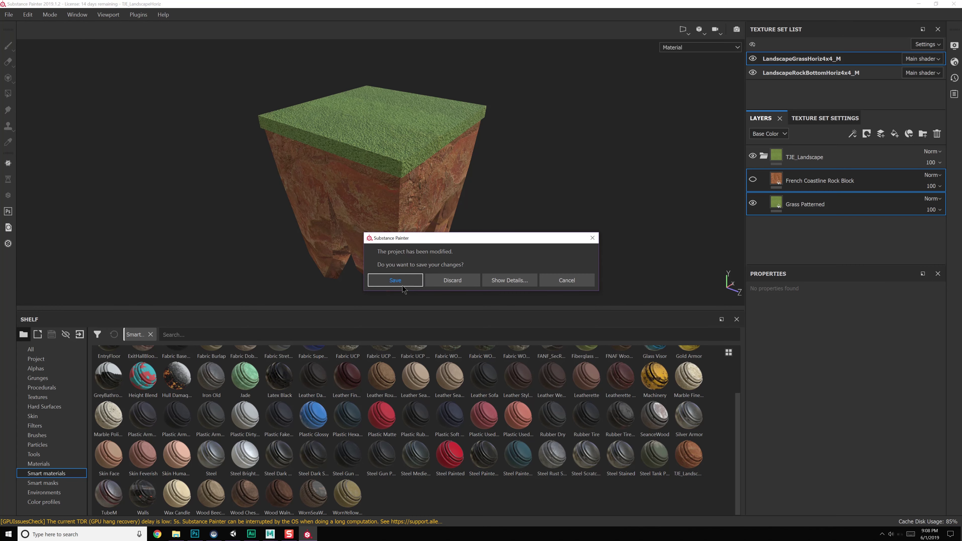
click(415, 283)
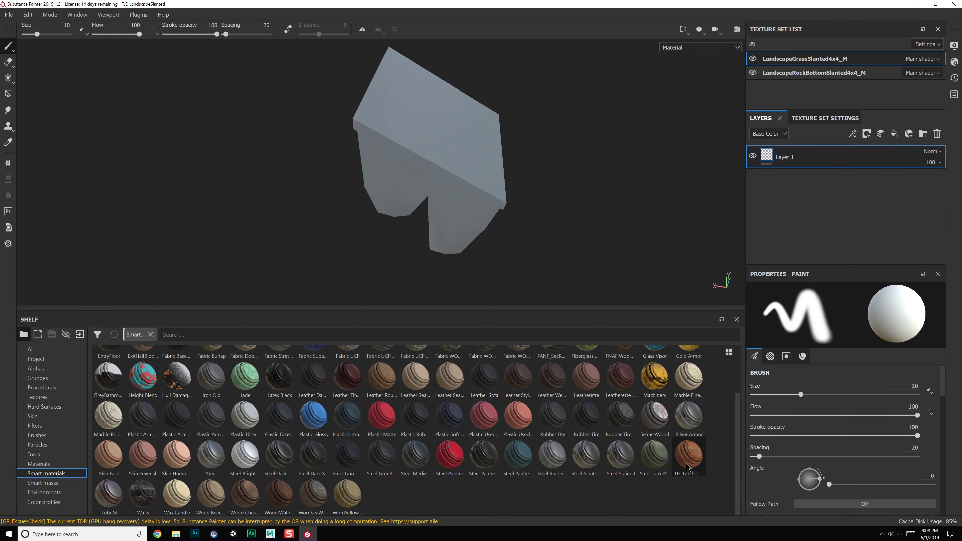
- Add the TJE_Landscape smart material to the layer stacks of both the grass and rock bottom texture sets
mouse_move(686, 460)
mouse_down()
mouse_move(792, 223)
mouse_move(812, 65)
mouse_move(798, 93)
mouse_move(795, 185)
mouse_up()
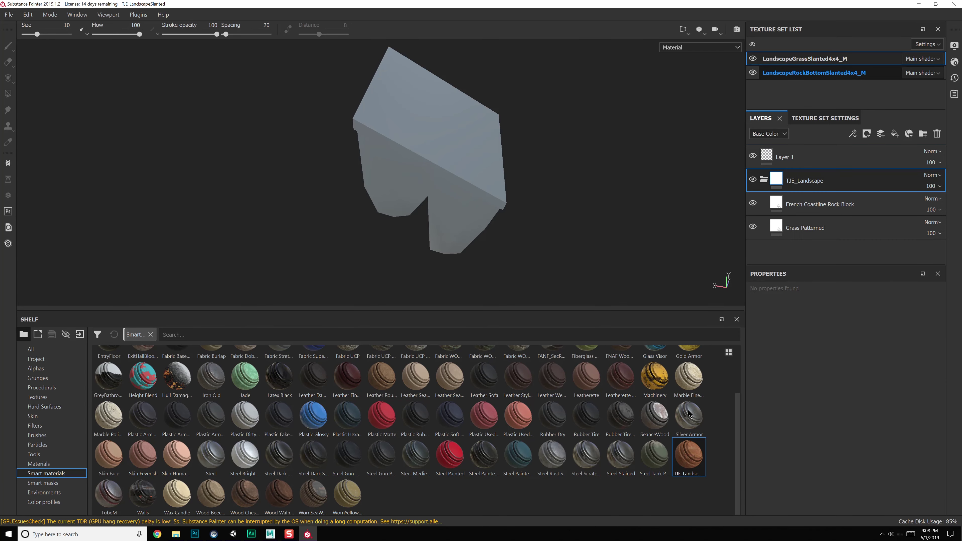
click(797, 74)
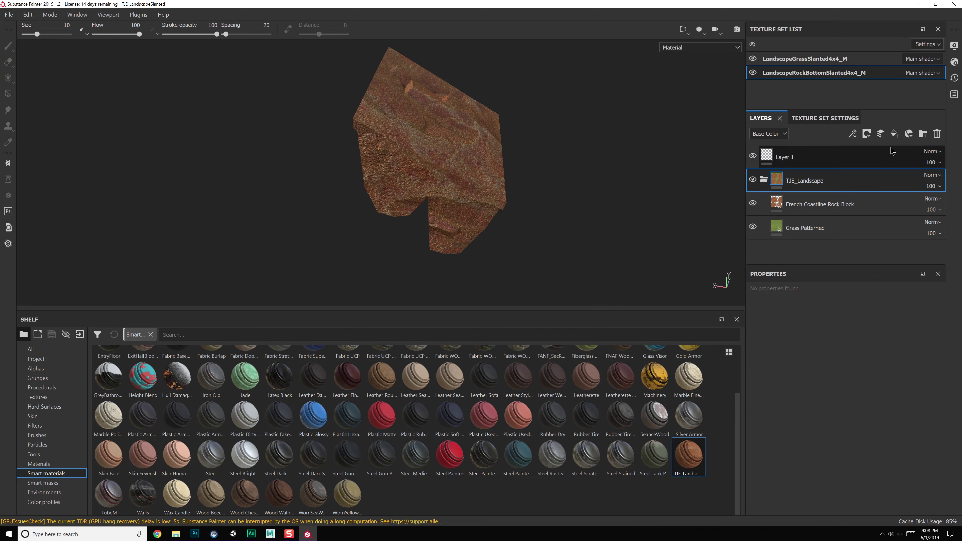
- Bake the mesh maps for all texture sets at an output size of 1024
click(833, 119)
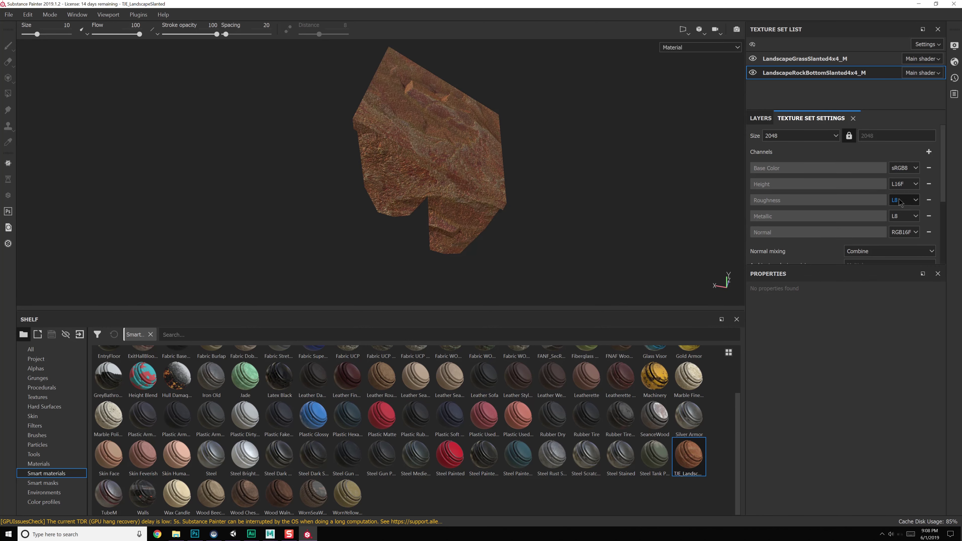
scroll(903, 214, down, 3)
click(907, 204)
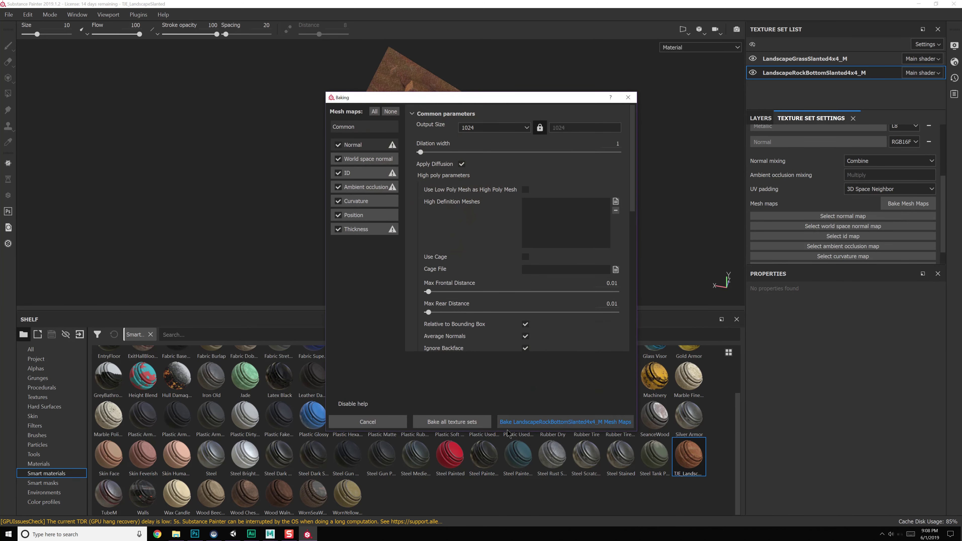
click(481, 421)
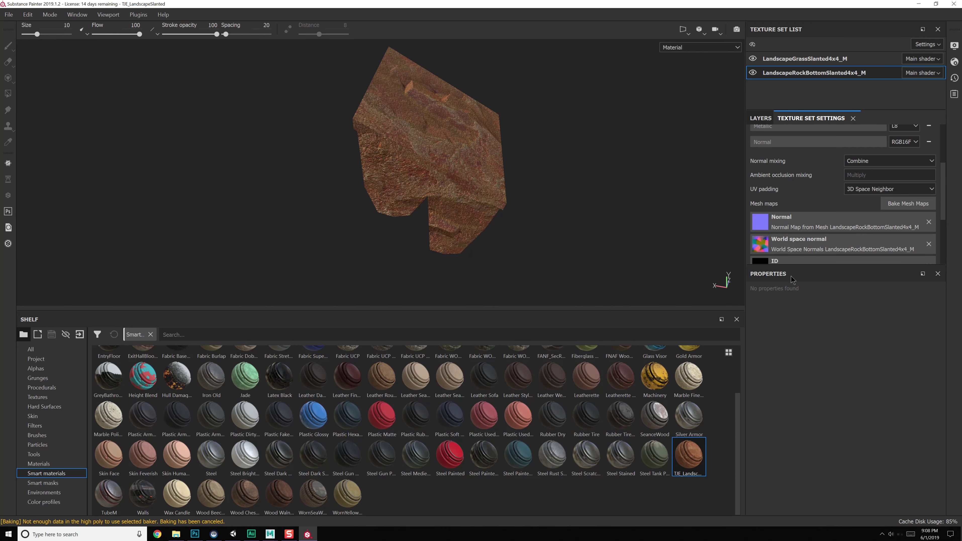
- Hide the French Coastline Rock Block layer in the grass texture set and the Grass Patterned layer in the rock bottom set
click(803, 59)
click(760, 117)
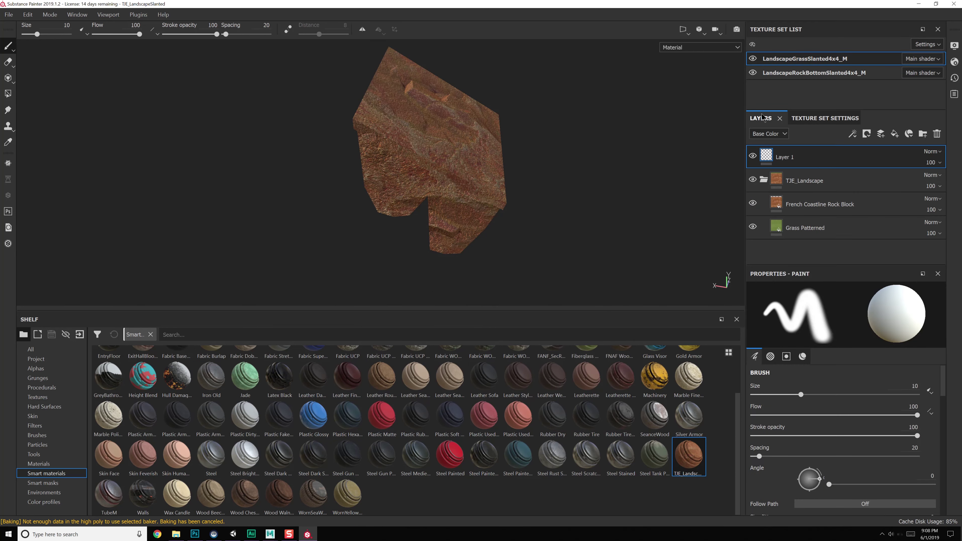
click(753, 205)
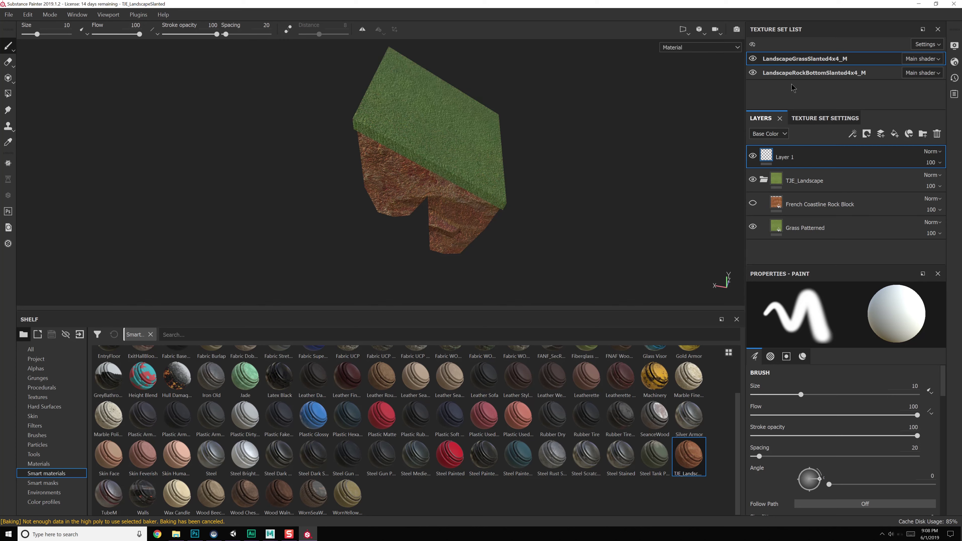
click(791, 73)
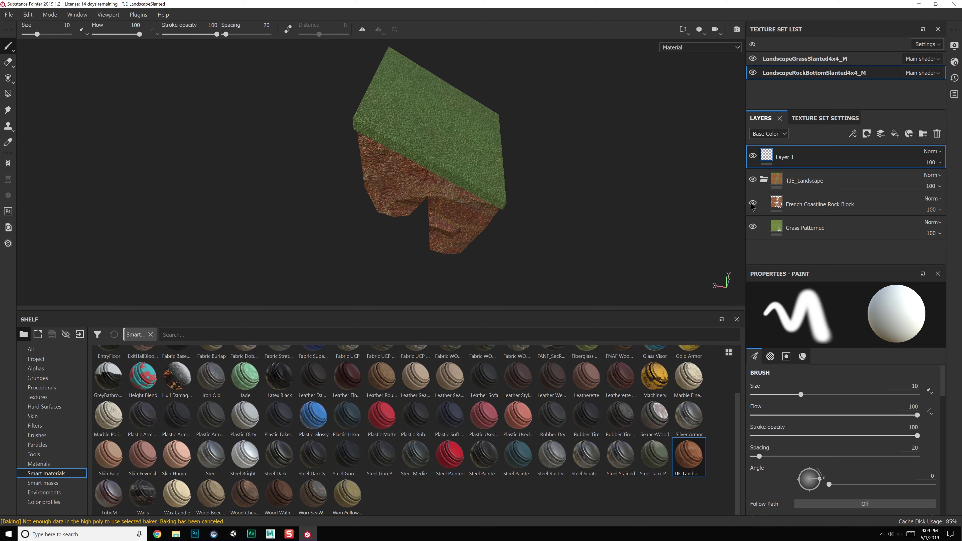
click(753, 226)
alt+drag(706, 243, 260, 128)
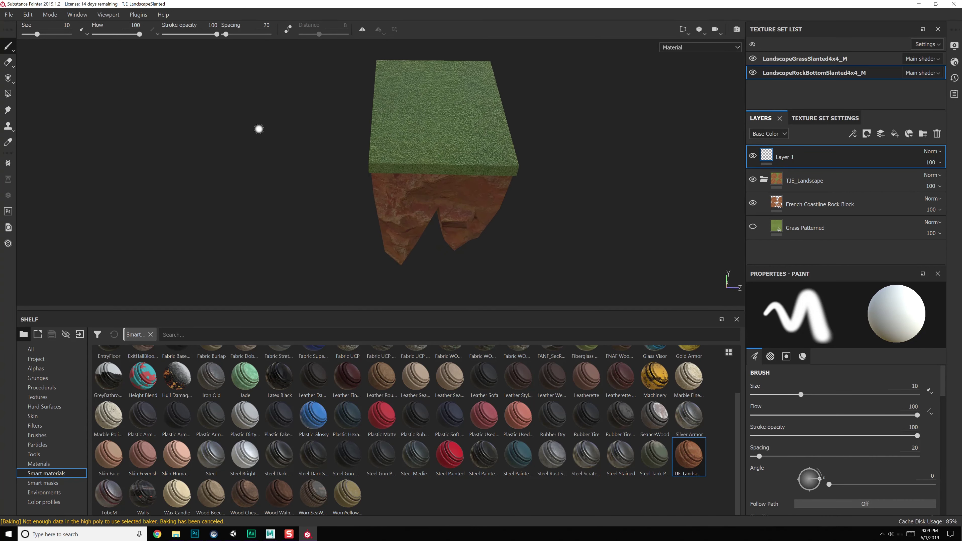
- Start a texture export and set its destination to a new LandscapeSlanted4x4 folder inside the project's SP/Textures folder
click(8, 15)
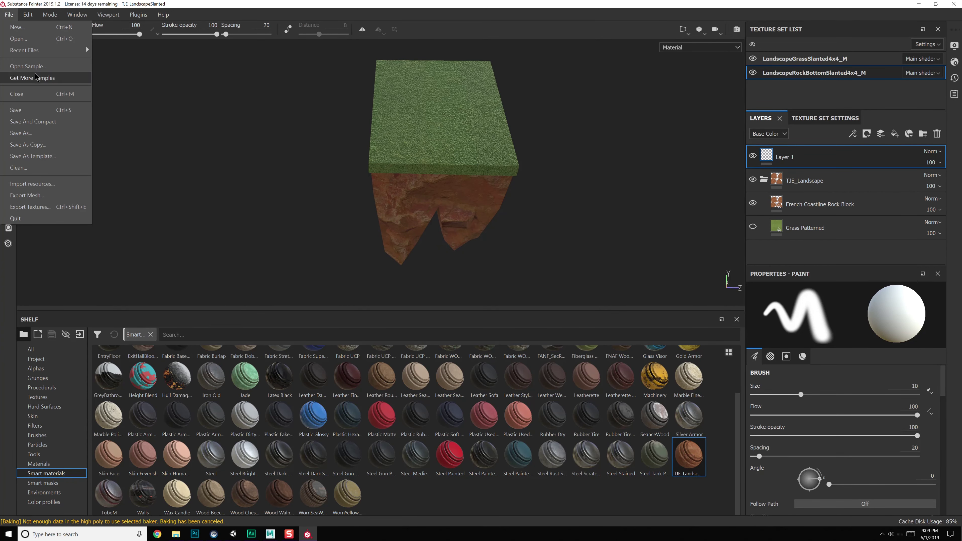
click(30, 206)
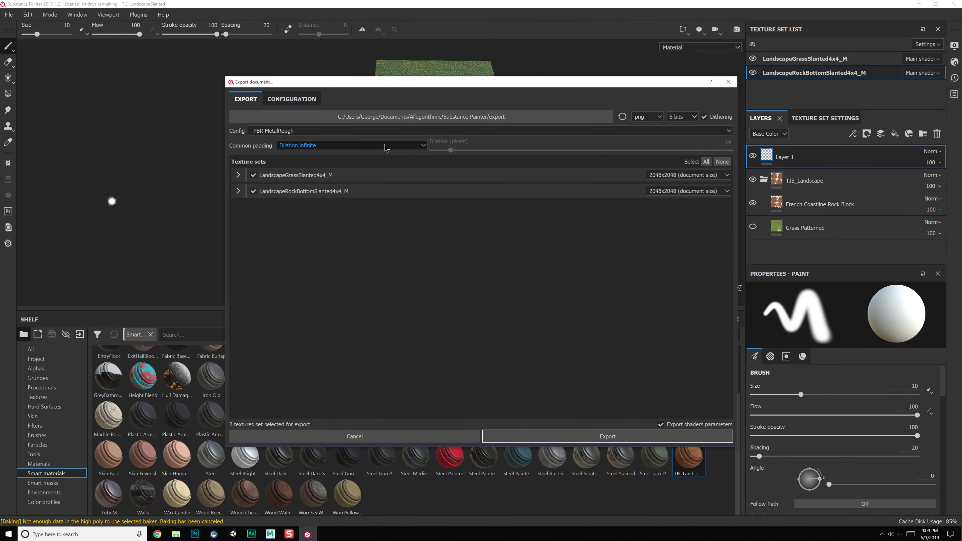
click(402, 116)
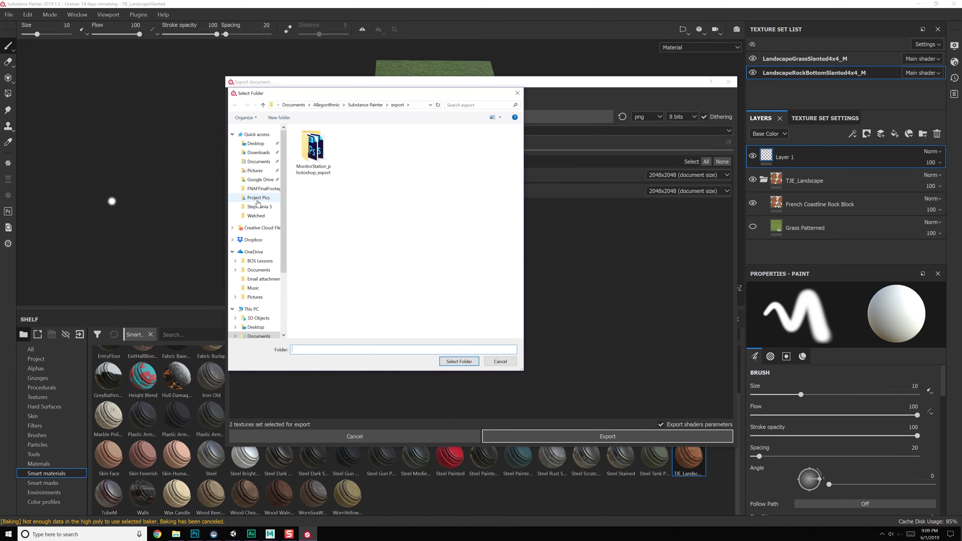
click(250, 309)
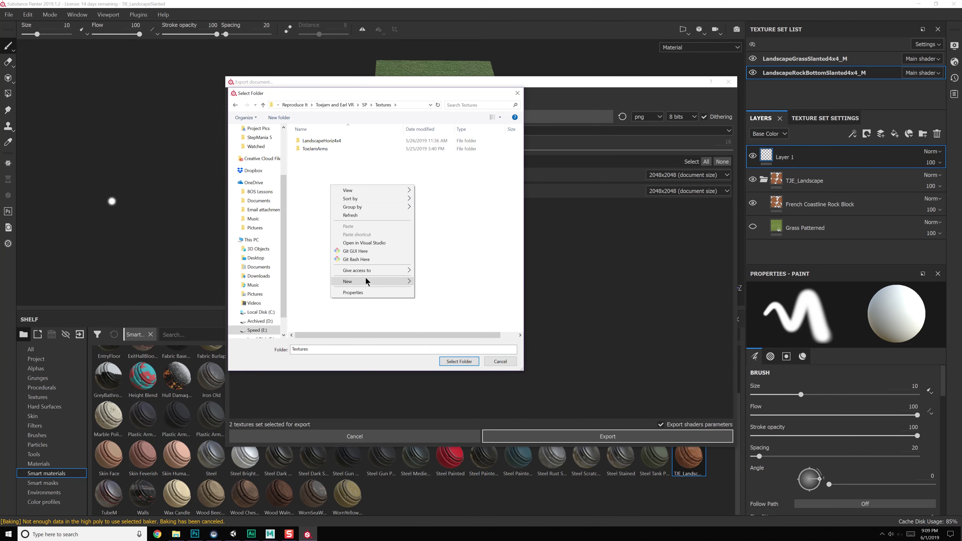
mouse_move(365, 280)
click(434, 282)
text(L)
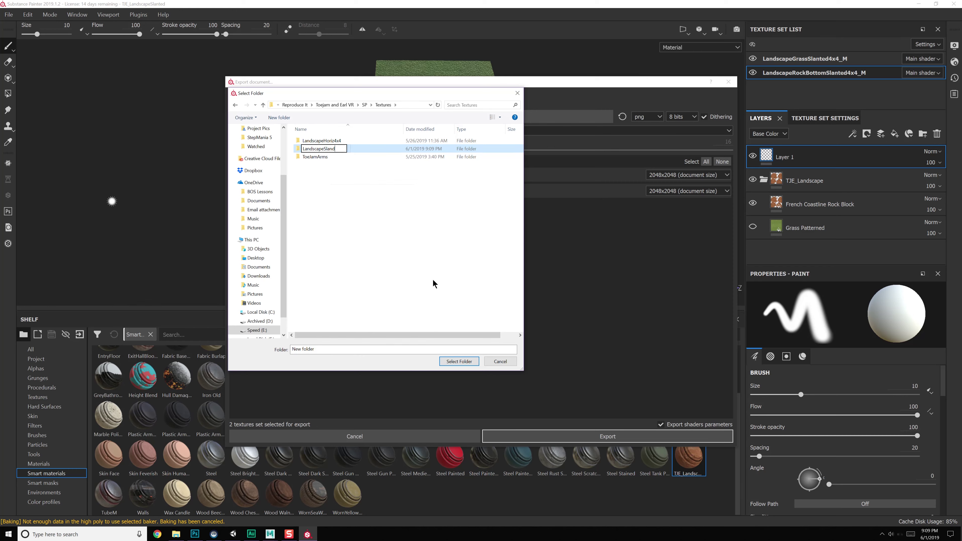
text(andscapeSlanted4x4)
key(Return)
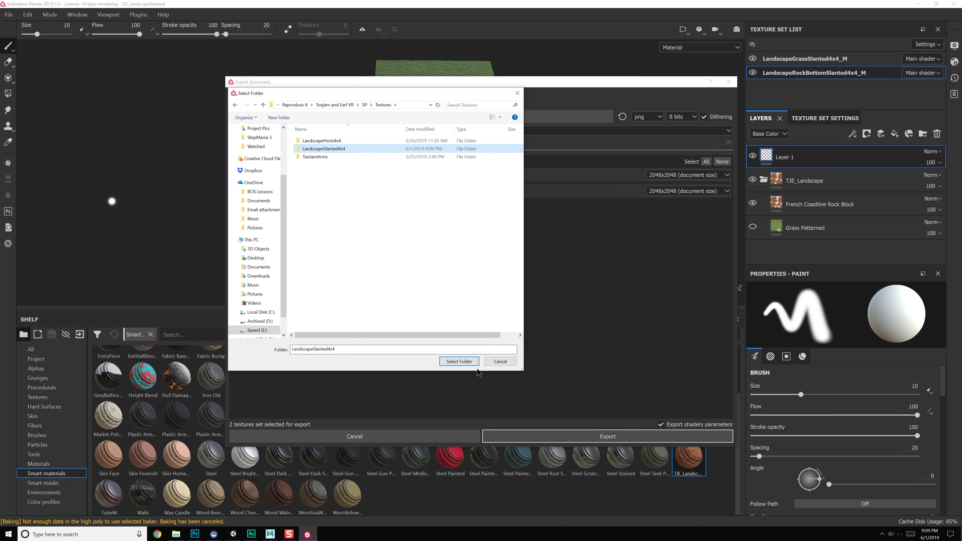
click(459, 360)
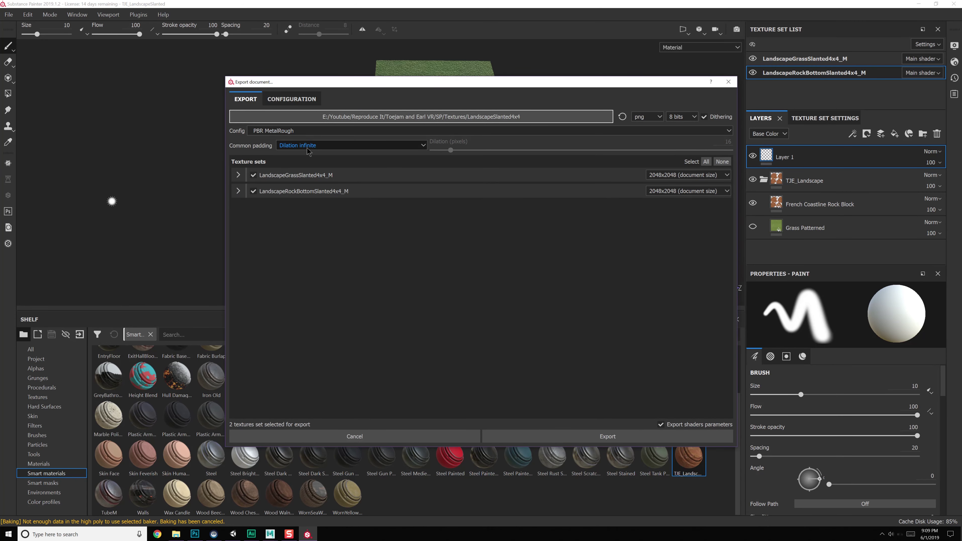
- Export both texture sets with the Unity 5 Occ configuration
click(308, 131)
scroll(310, 163, down, 3)
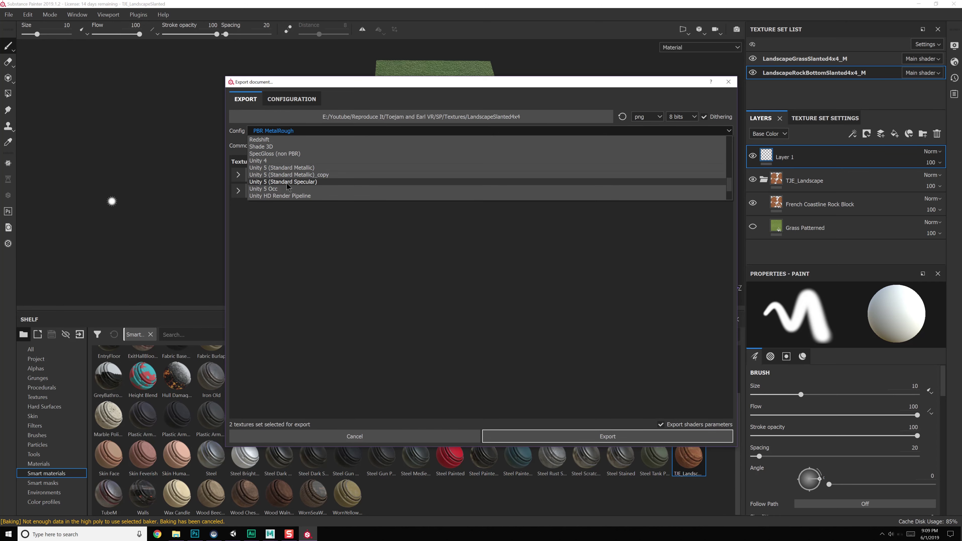
click(284, 192)
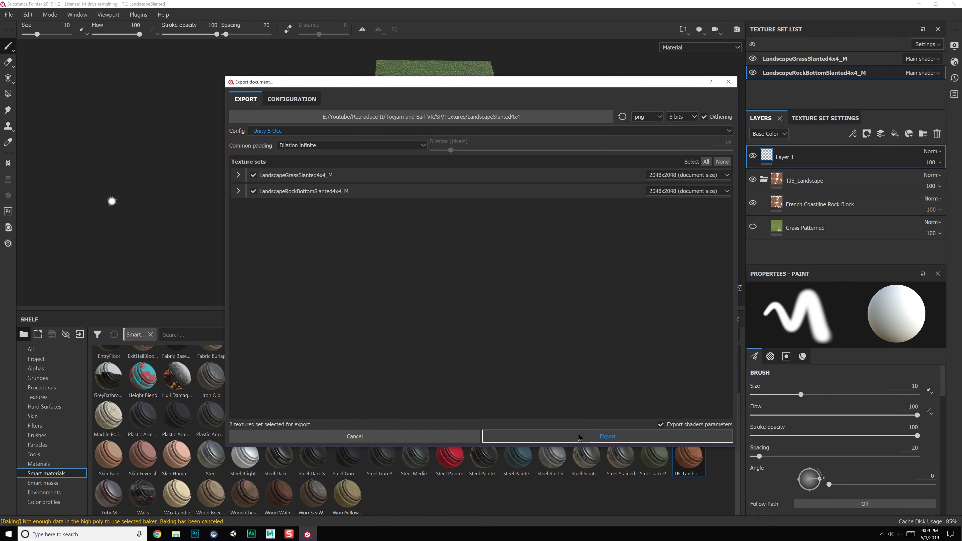
click(537, 436)
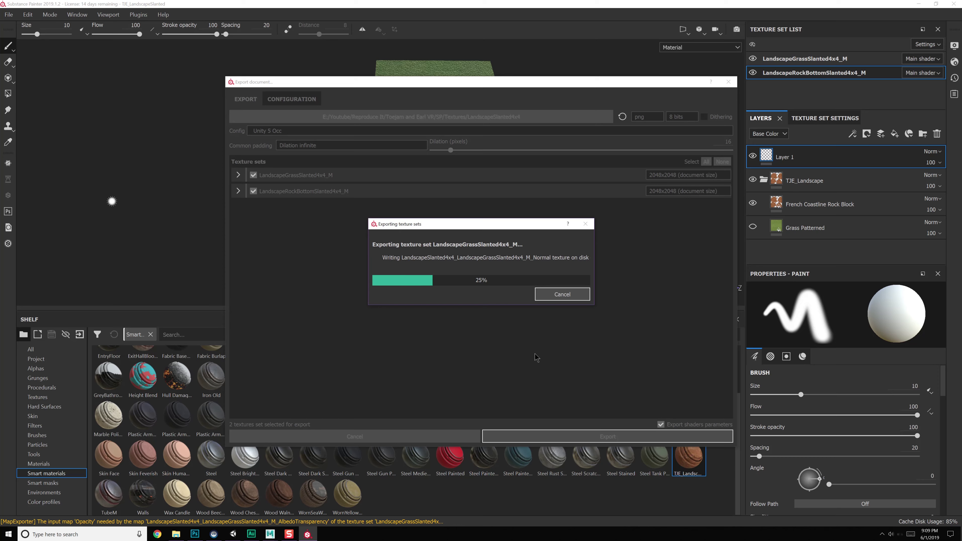
- Open the export folder to check the exported texture files, and minimize the folder window
click(459, 269)
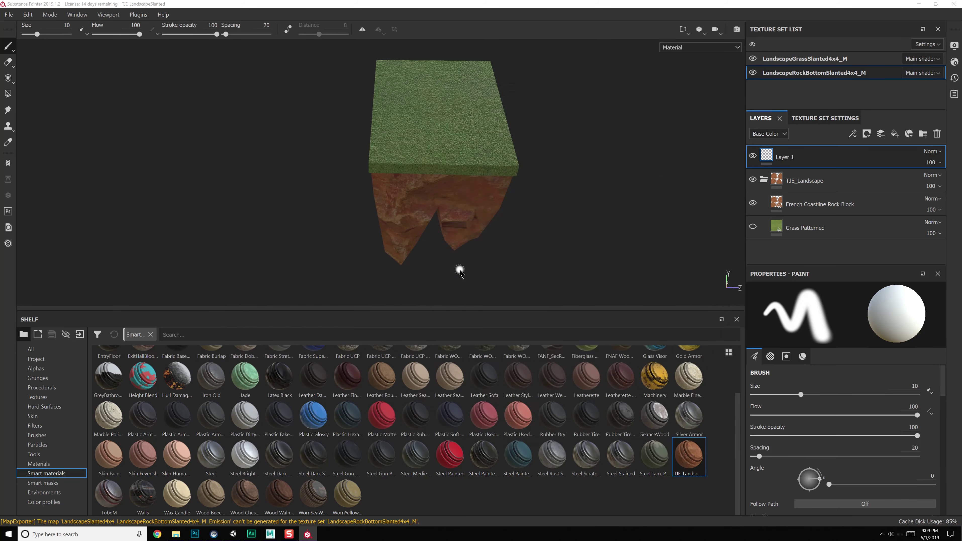
drag(736, 53, 550, 70)
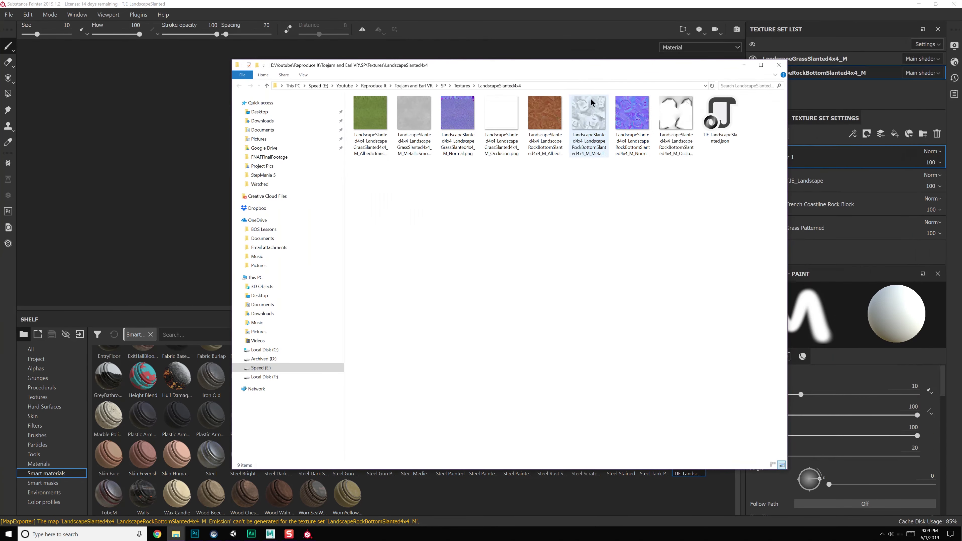
click(746, 65)
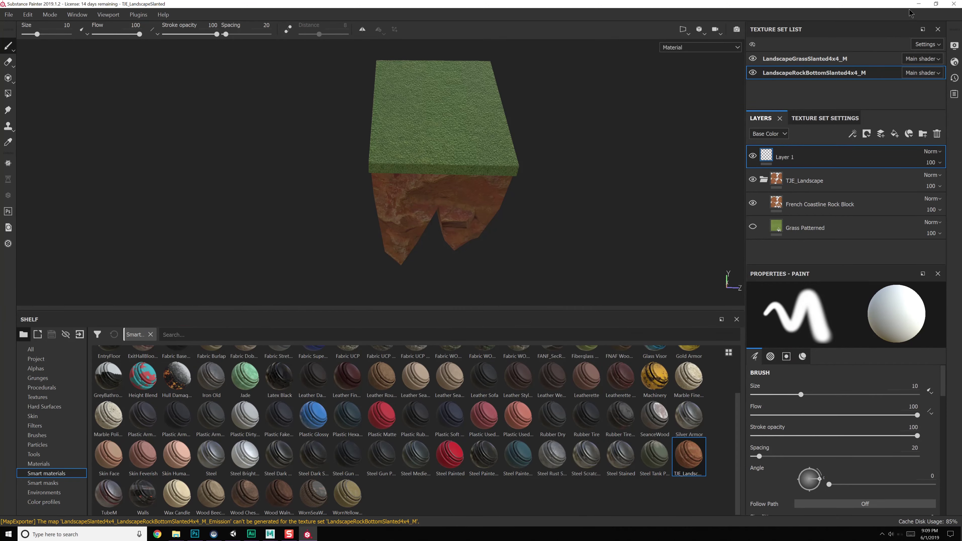
- Switch to Maya, open the Game Exporter and set the export file name to Landscape_Slanted_4x4
click(918, 4)
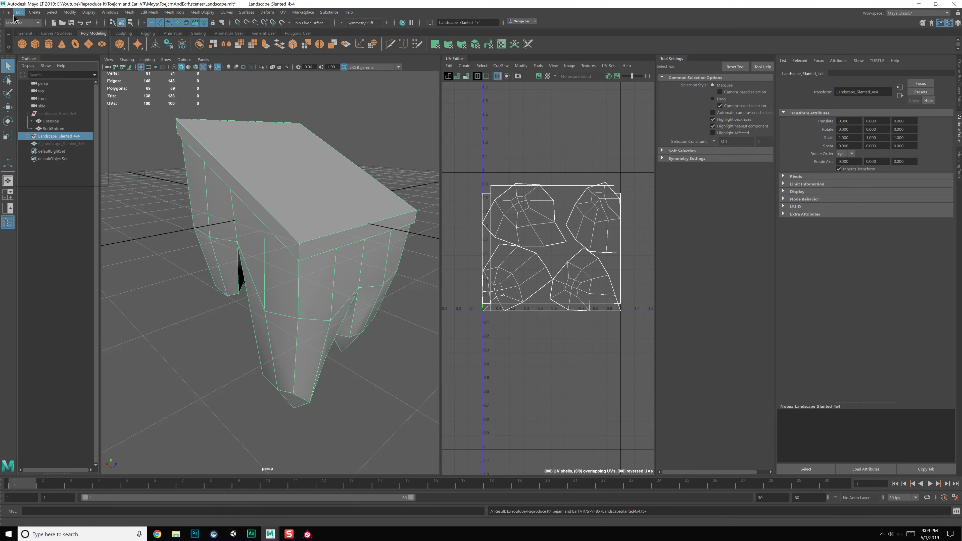
click(6, 12)
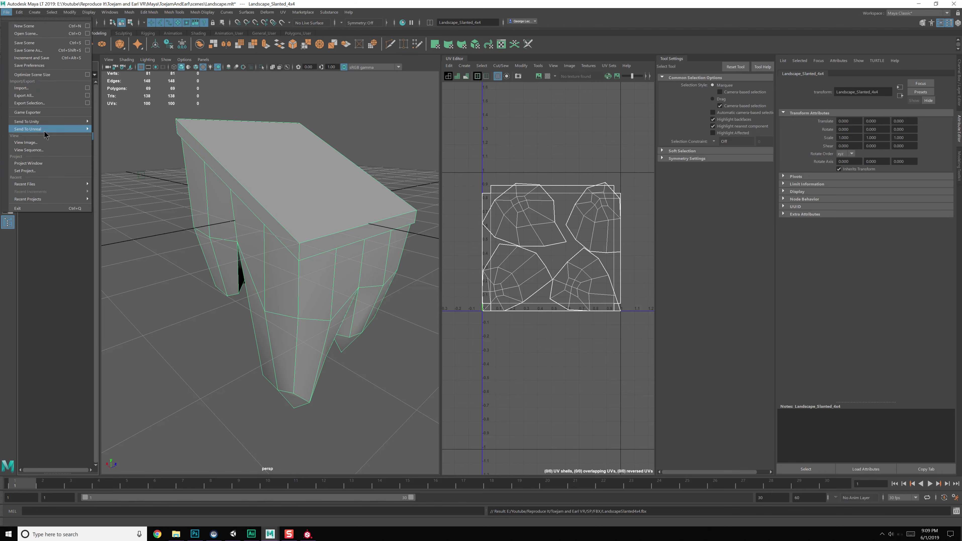
click(28, 112)
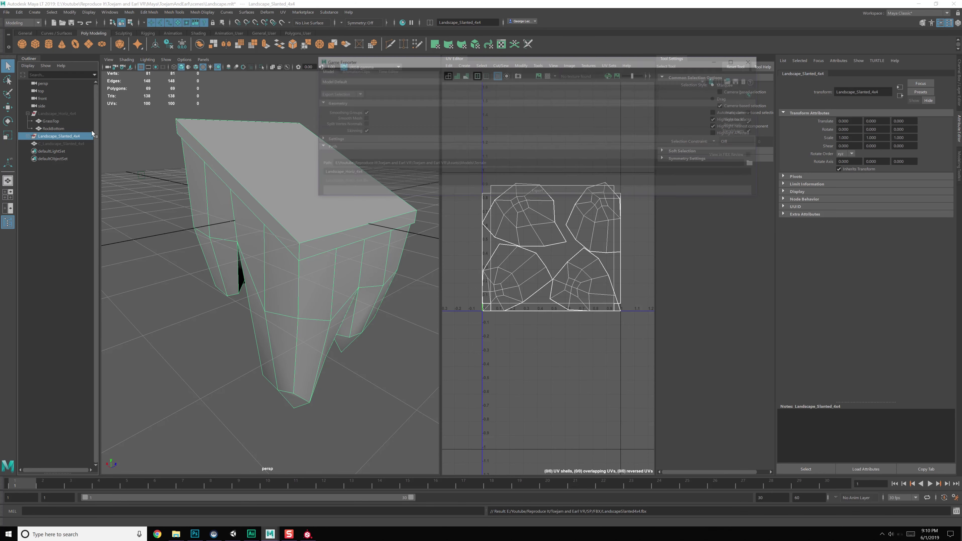
click(348, 173)
key(BackSpace)
key(BackSpace)
key(BackSpace)
key(BackSpace)
key(BackSpace)
text(Sla)
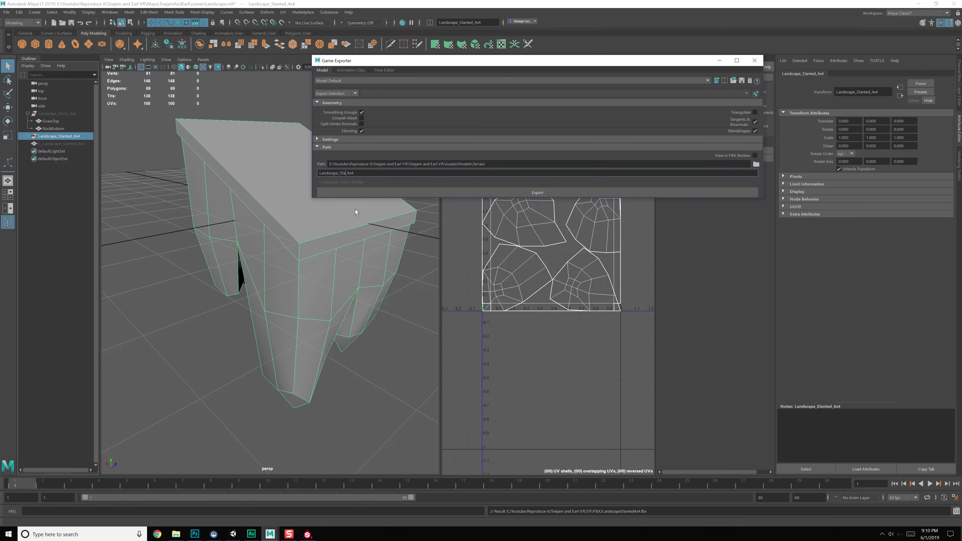
text(nted)
- Set the FBX export directory to the Unity project's Assets/Models/Terrain folder
click(756, 165)
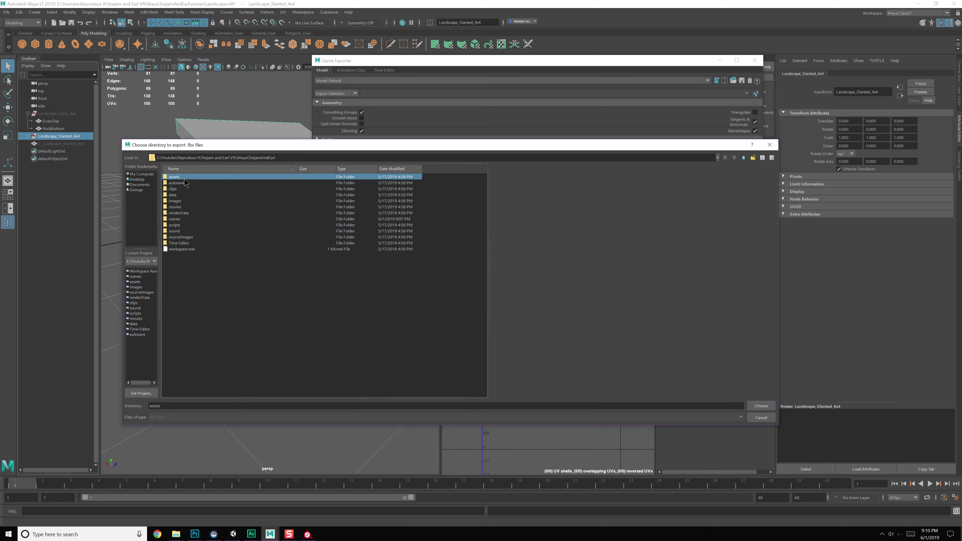
double_click(184, 178)
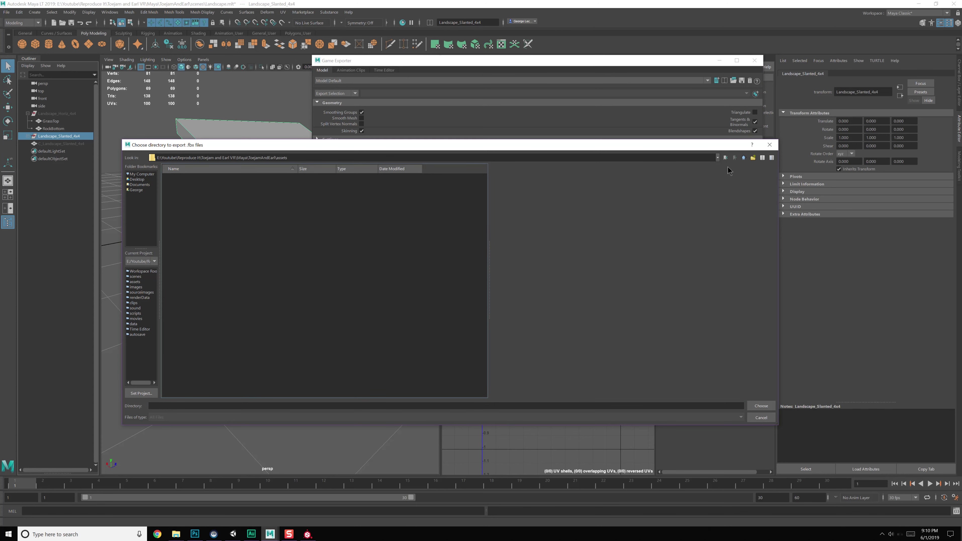
click(725, 158)
click(725, 157)
click(744, 159)
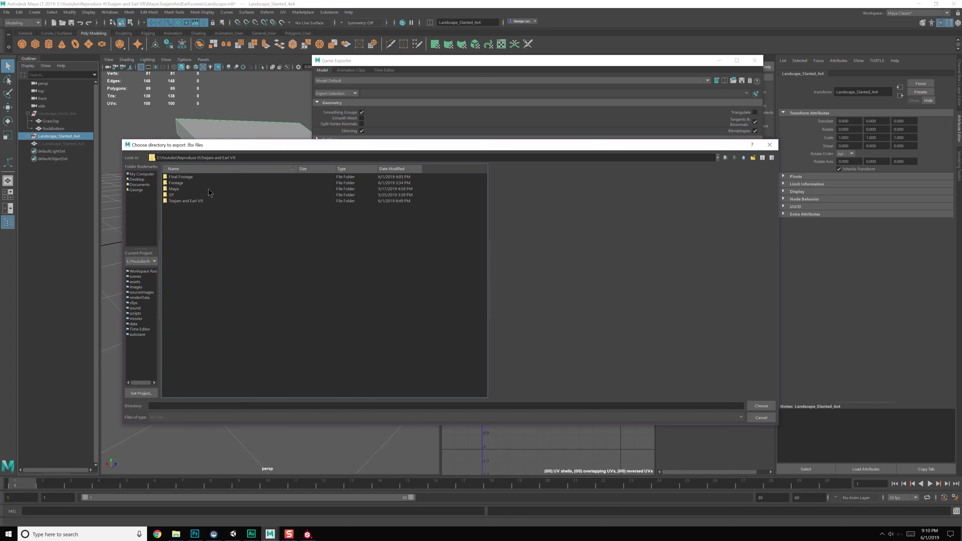
double_click(185, 200)
double_click(185, 182)
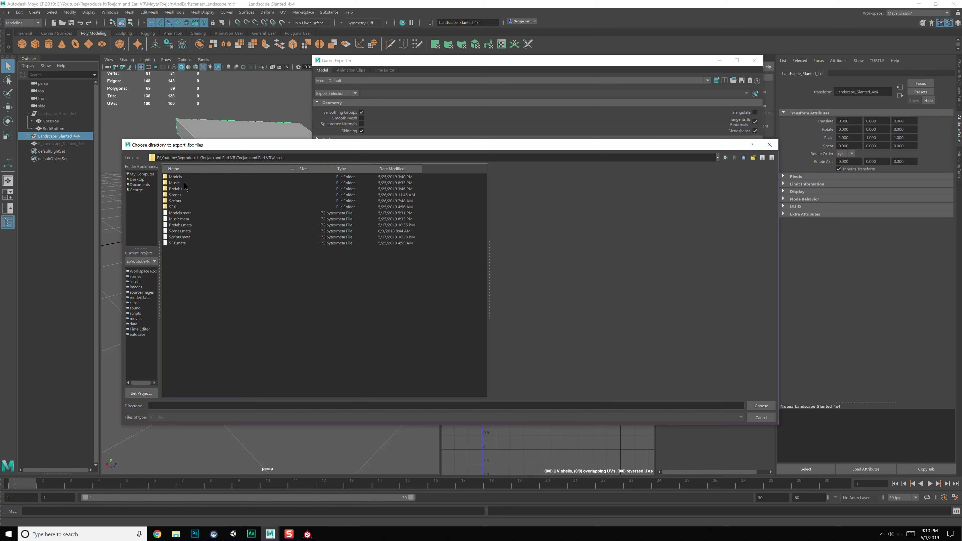
double_click(183, 177)
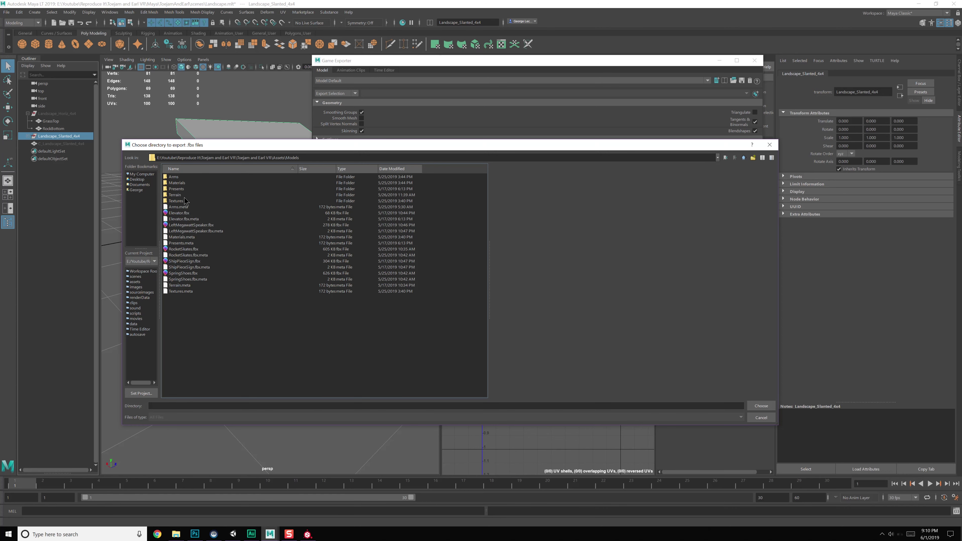
double_click(184, 194)
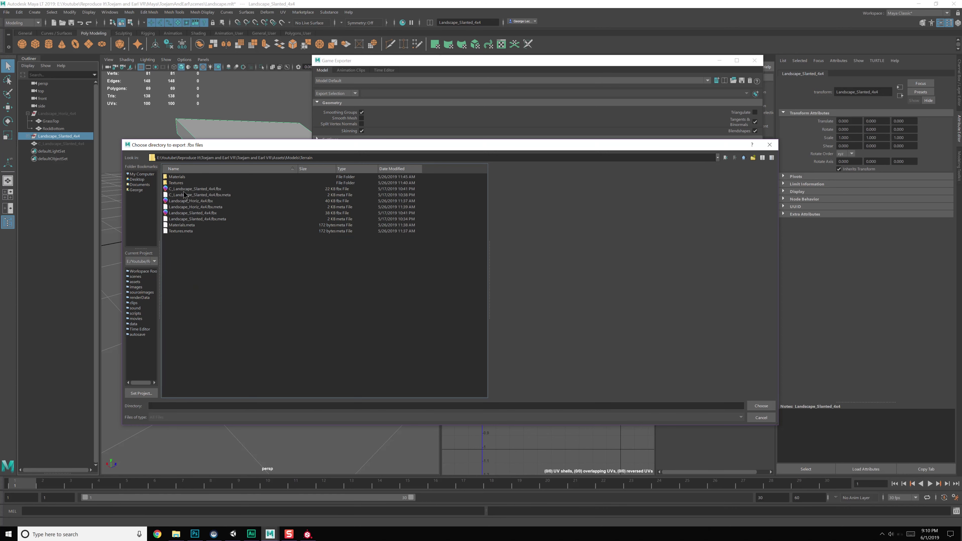
click(211, 190)
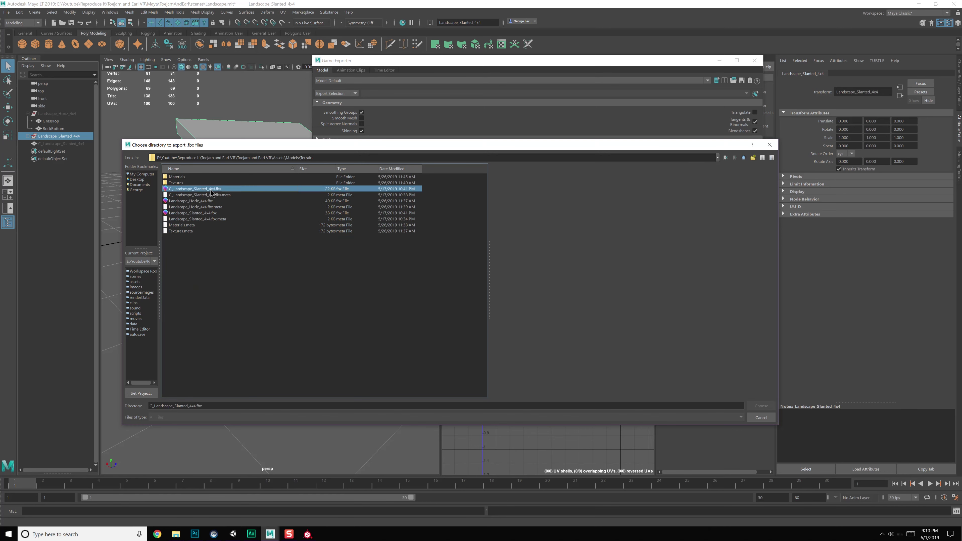
click(188, 213)
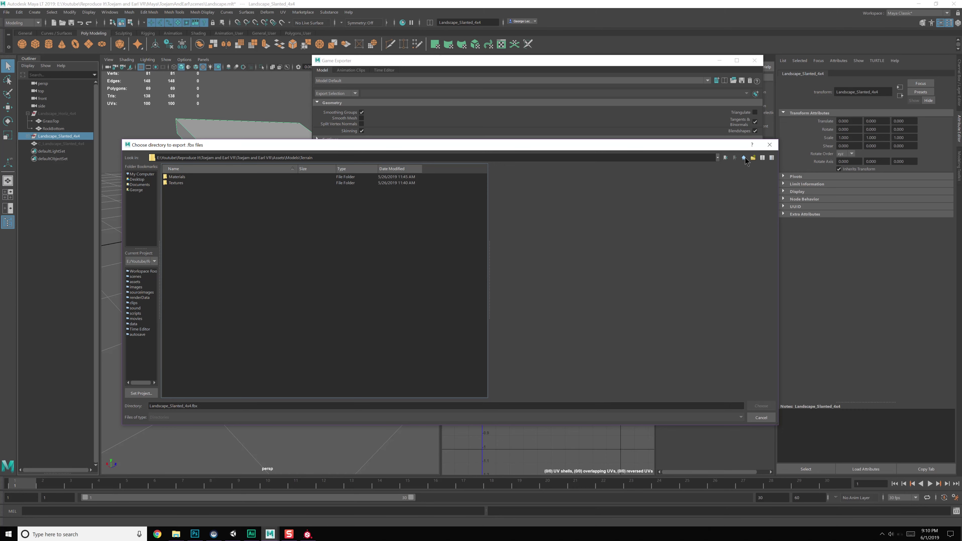
click(744, 158)
double_click(182, 195)
click(760, 405)
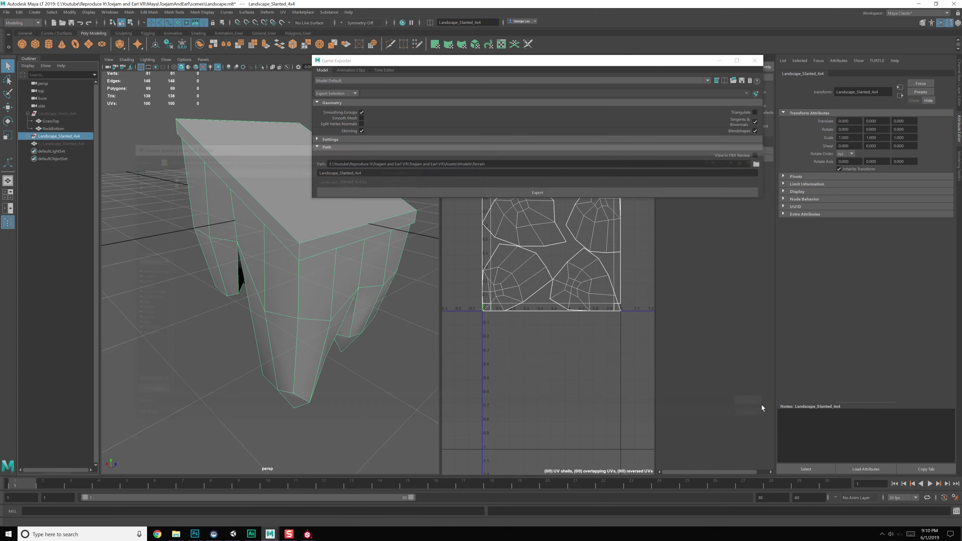
- Export the selected slanted block, replacing the existing Landscape_Slanted_4x4.fbx
click(365, 174)
click(394, 191)
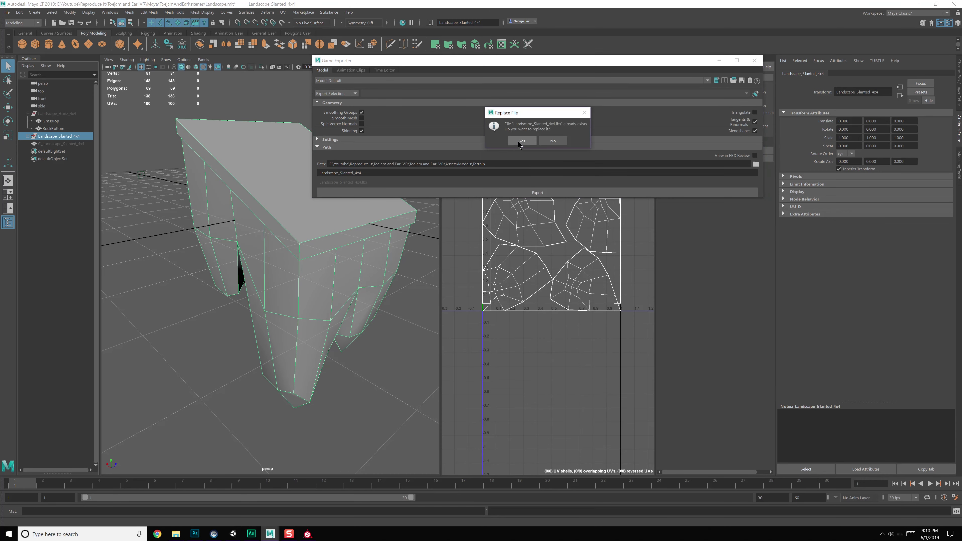
click(539, 143)
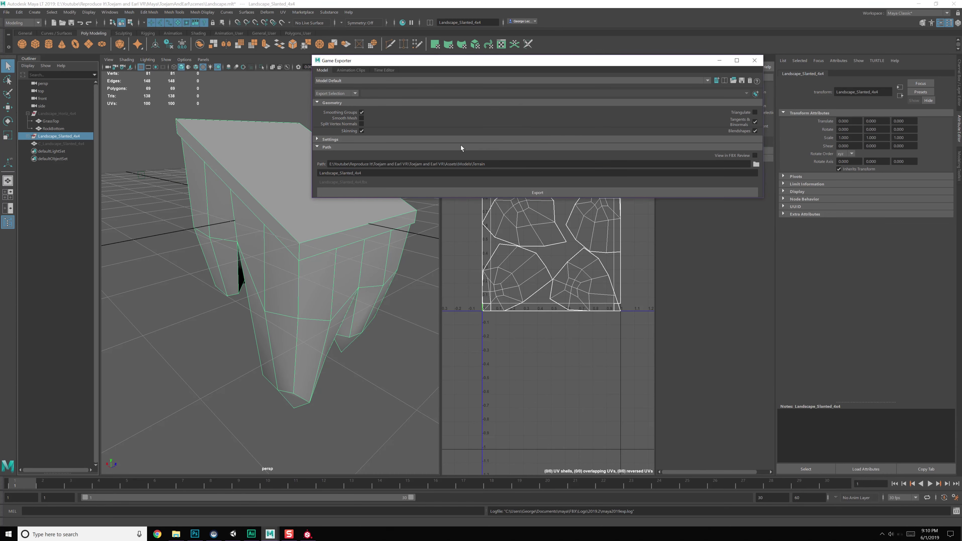
- Bring up the File Explorer window showing the exported LandscapeSlanted4x4 textures
mouse_move(176, 534)
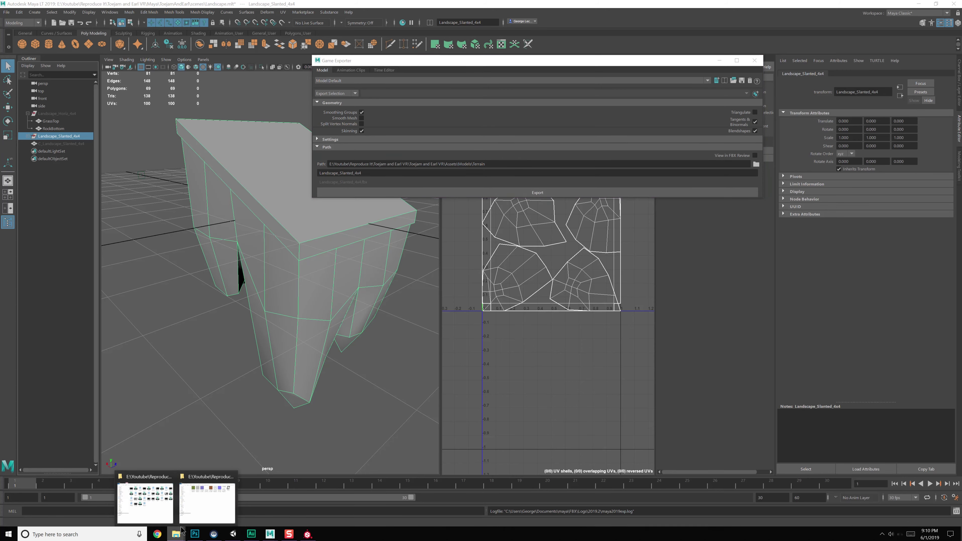
click(210, 503)
drag(364, 200, 669, 120)
right_drag(668, 116, 667, 117)
click(691, 137)
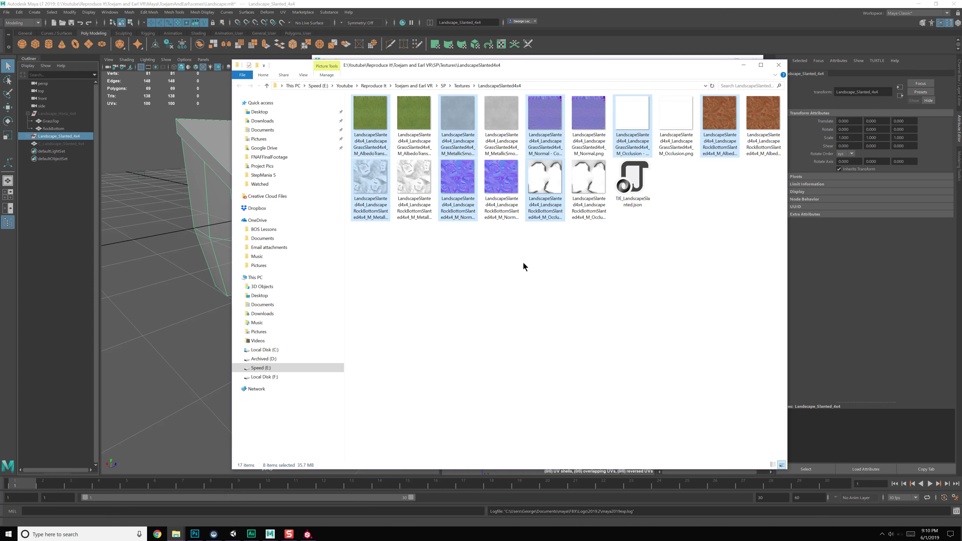
key(Delete)
- Copy the eight grass and rock bottom texture images in the LandscapeSlanted4x4 folder, leaving out the JSON file
drag(375, 182, 674, 113)
right_click(674, 113)
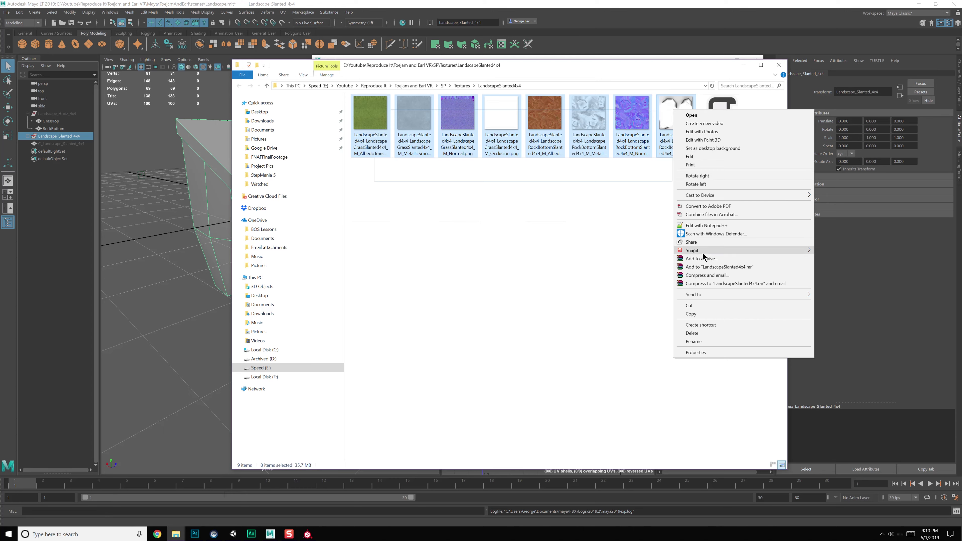
click(693, 314)
click(582, 231)
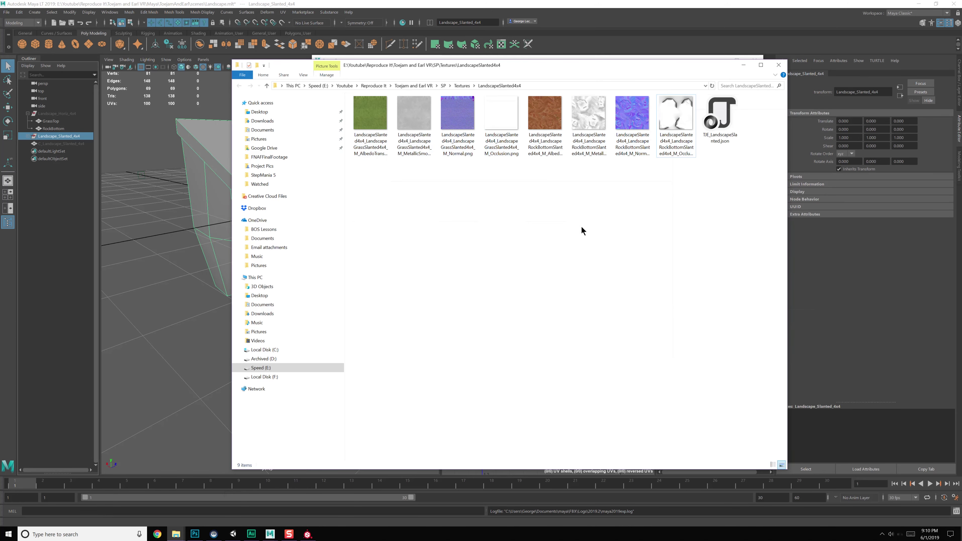
- Paste the copied textures into the Unity project's Assets/Models/Terrain/Textures folder, and open the neighbouring Materials folder
click(462, 86)
click(424, 86)
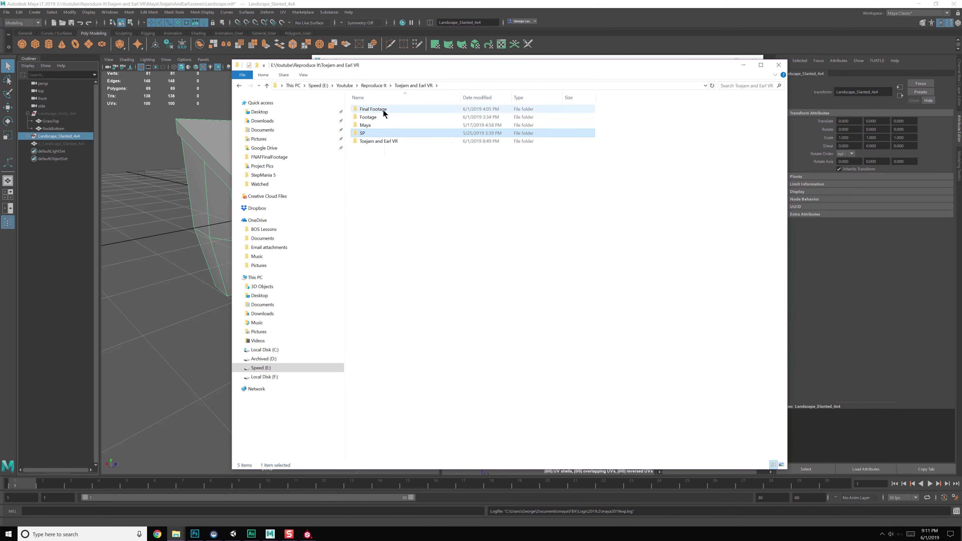
double_click(379, 141)
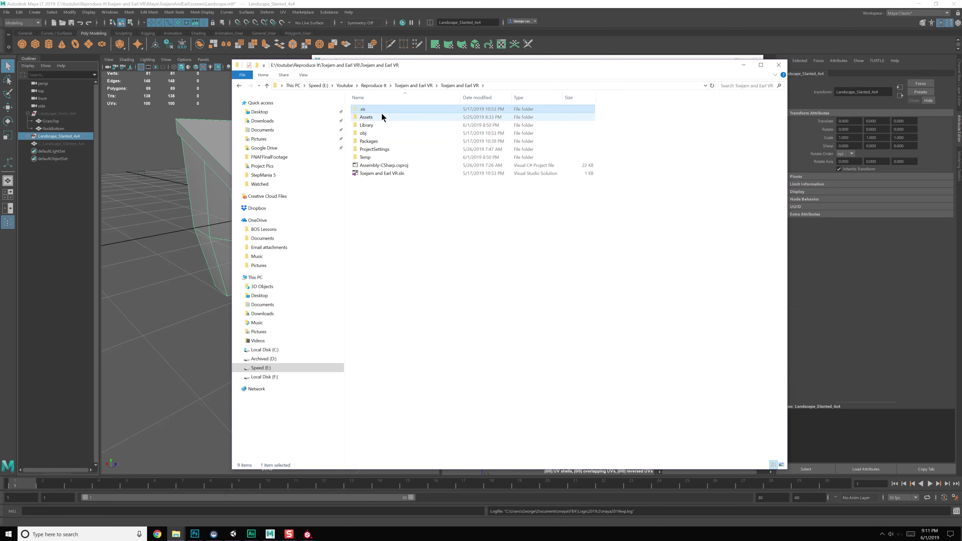
double_click(381, 116)
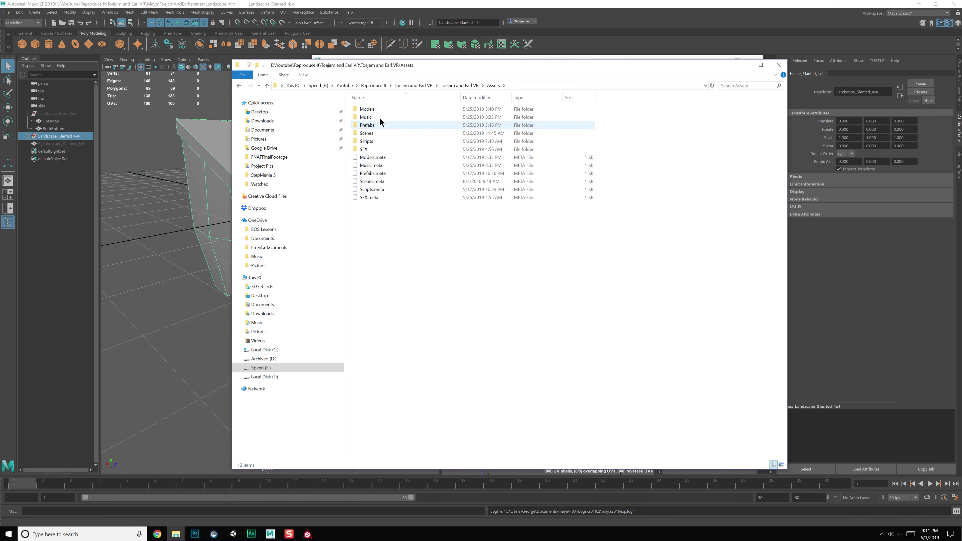
double_click(380, 110)
double_click(377, 131)
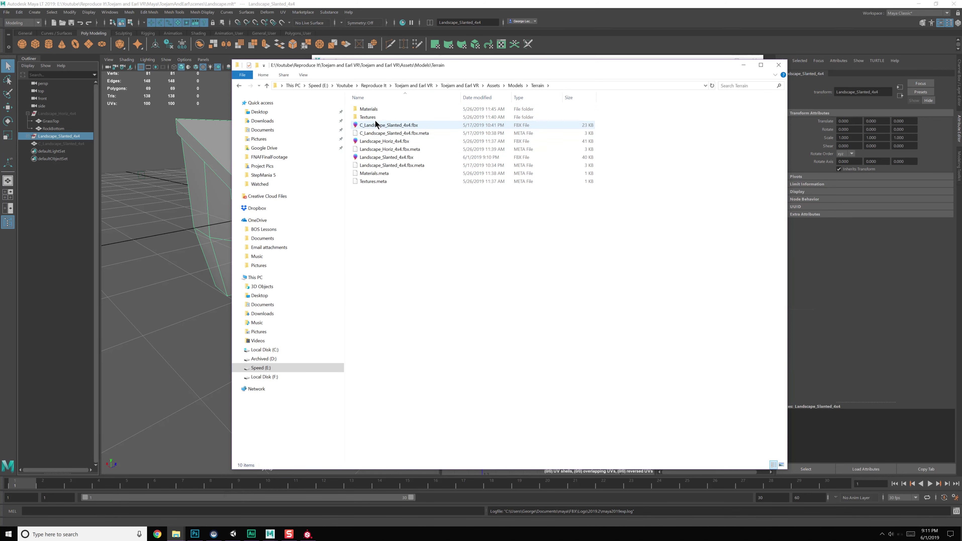
double_click(374, 116)
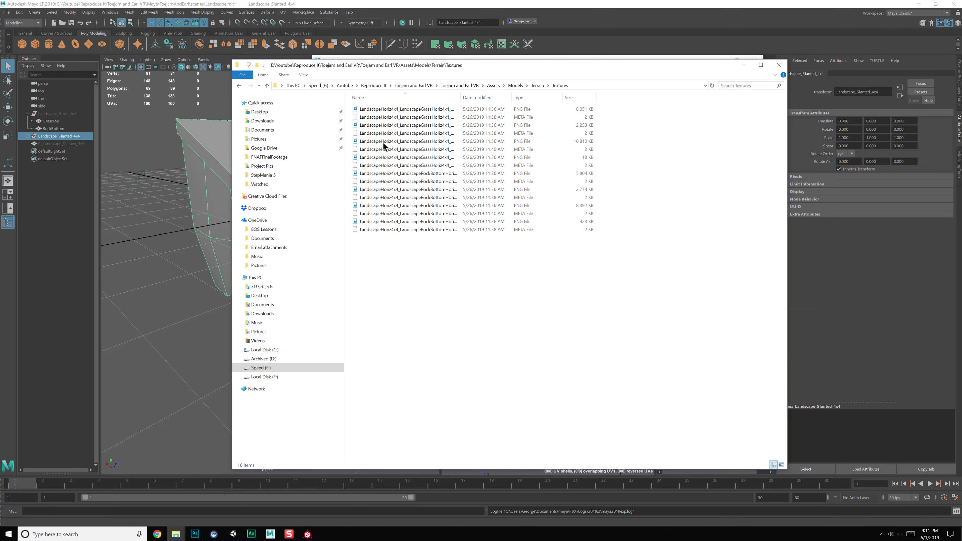
right_click(412, 267)
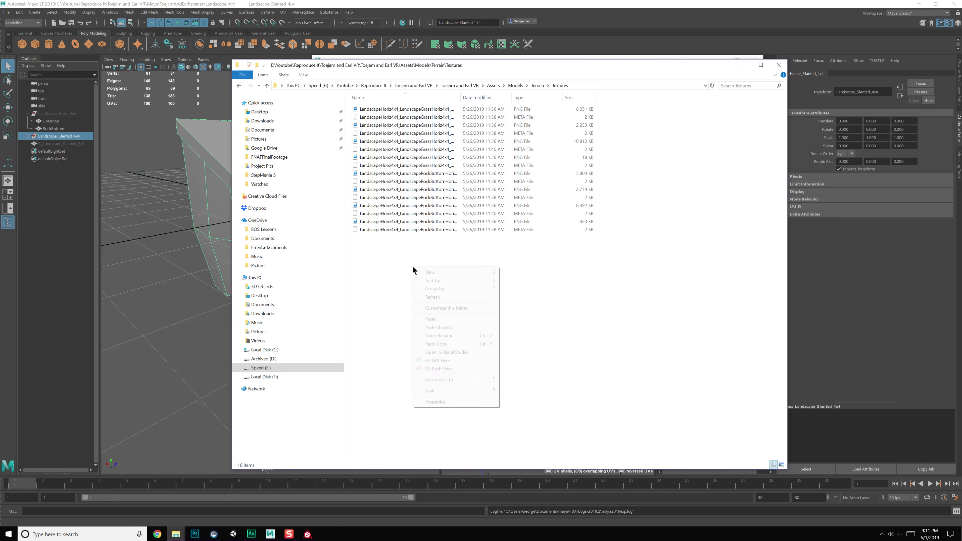
click(440, 321)
click(239, 85)
double_click(371, 110)
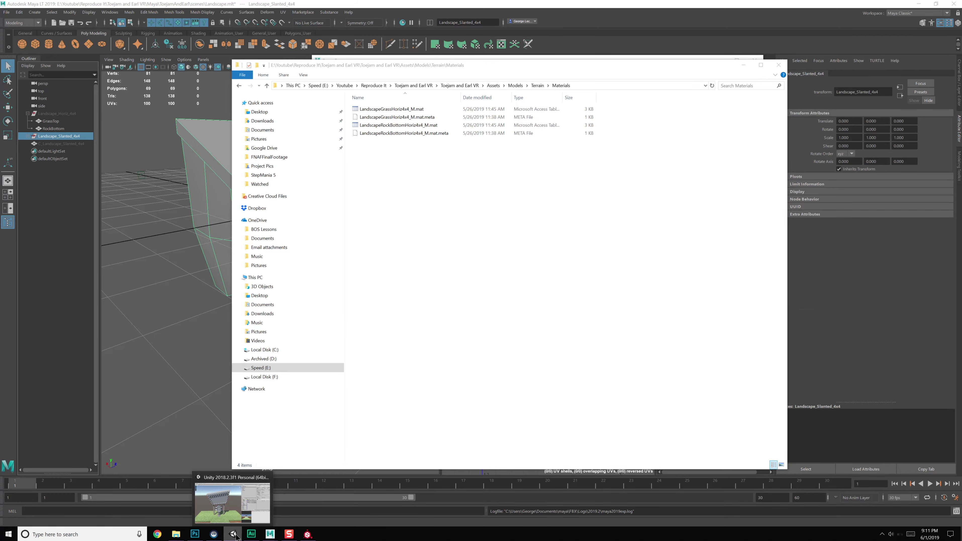
- Switch to Unity, select the oversized magenta slanted landscape piece in the scene and frame it to examine its scale
click(235, 536)
alt+drag(342, 290, 417, 325)
scroll(416, 325, down, 4)
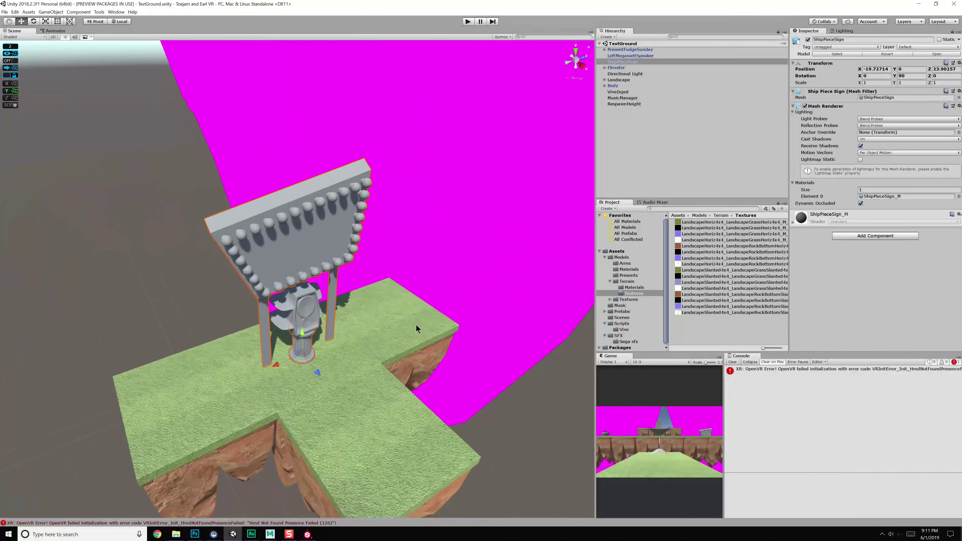
scroll(416, 324, down, 10)
click(416, 251)
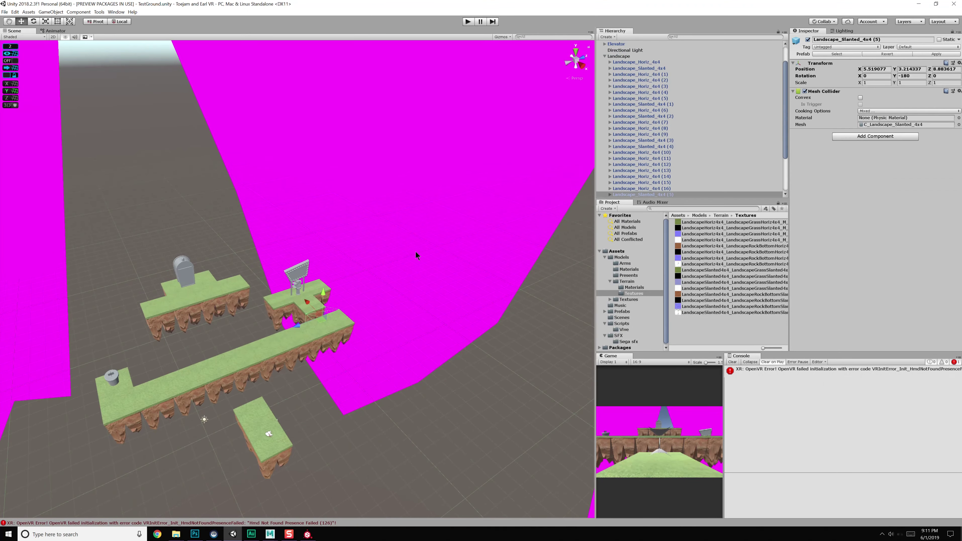
key(f)
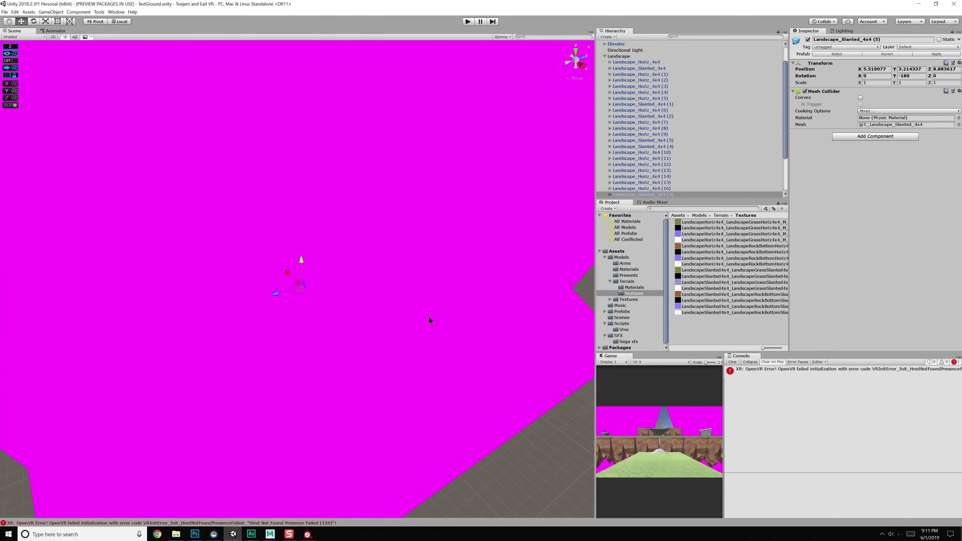
scroll(429, 315, down, 10)
mouse_move(377, 305)
alt+mouse_down()
mouse_move(449, 175)
mouse_move(379, 292)
alt+mouse_up()
scroll(745, 132, down, 3)
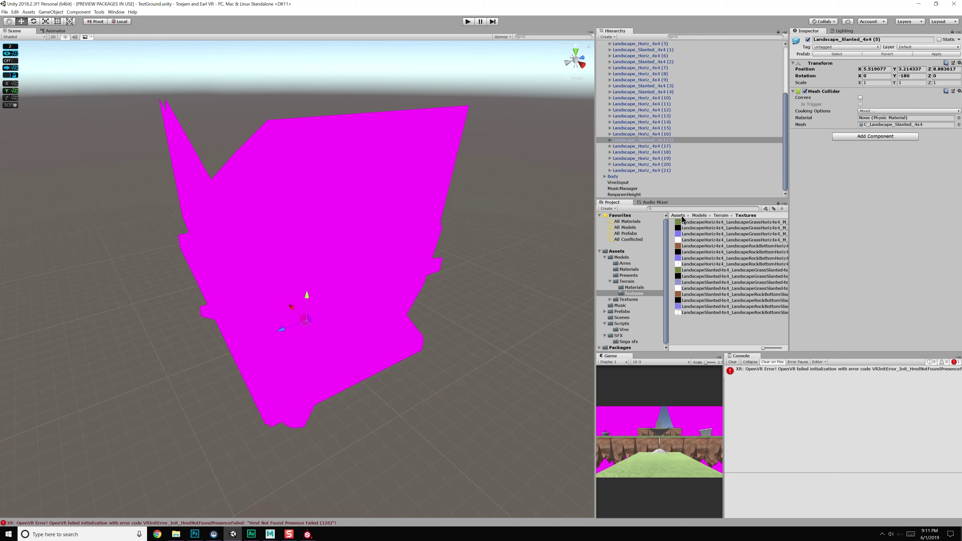
- Turn off Use File Scale in the import settings of the Terrain folder's Landscape_Slanted_4x4 model and apply the change
click(633, 281)
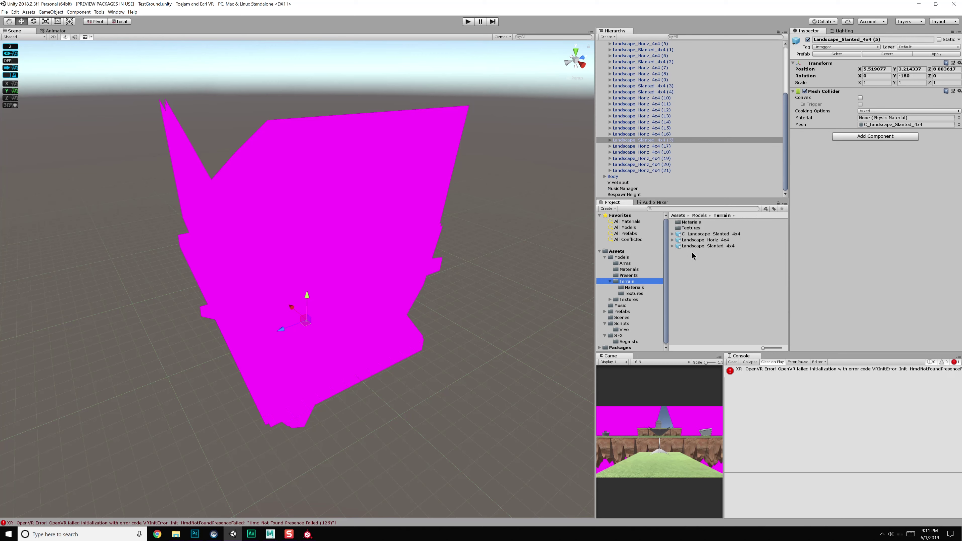
click(700, 245)
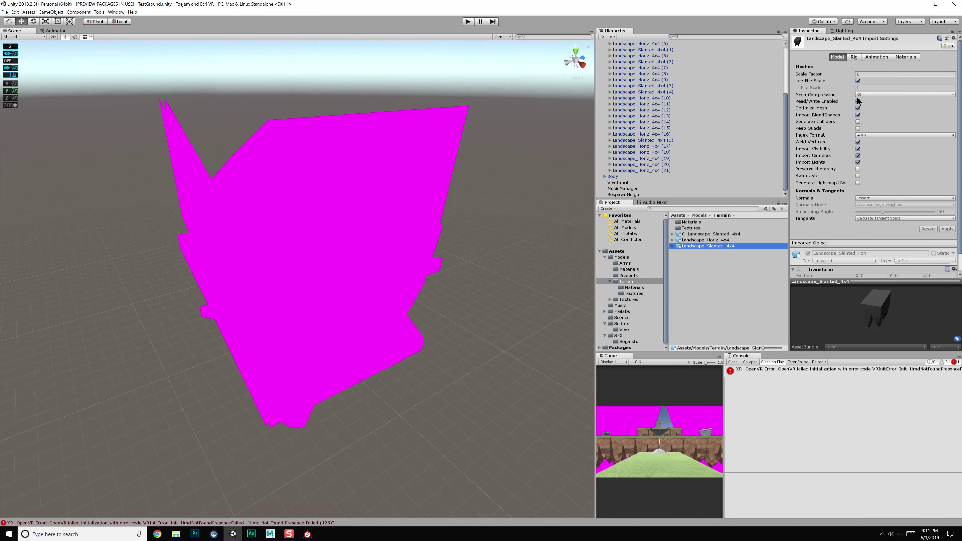
click(879, 73)
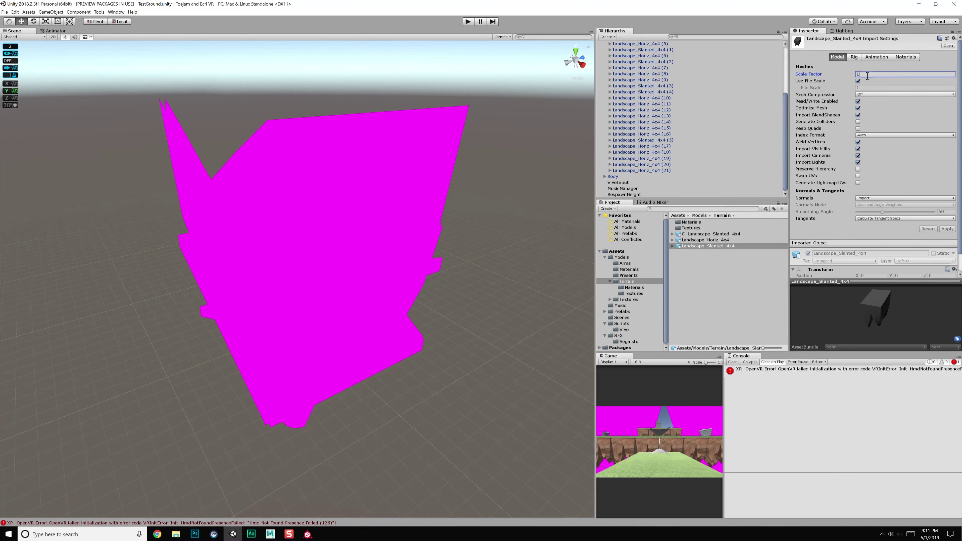
click(859, 81)
click(947, 224)
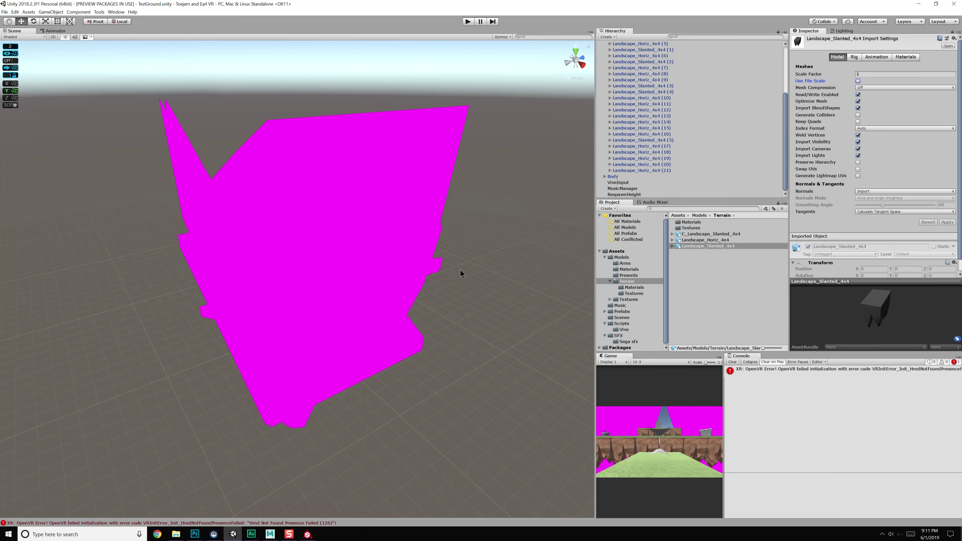
- Set the import Scale Factor of the Landscape_Slanted_4x4 model to 0.01 and apply it, checking the slanted pieces' size in the scene
click(879, 73)
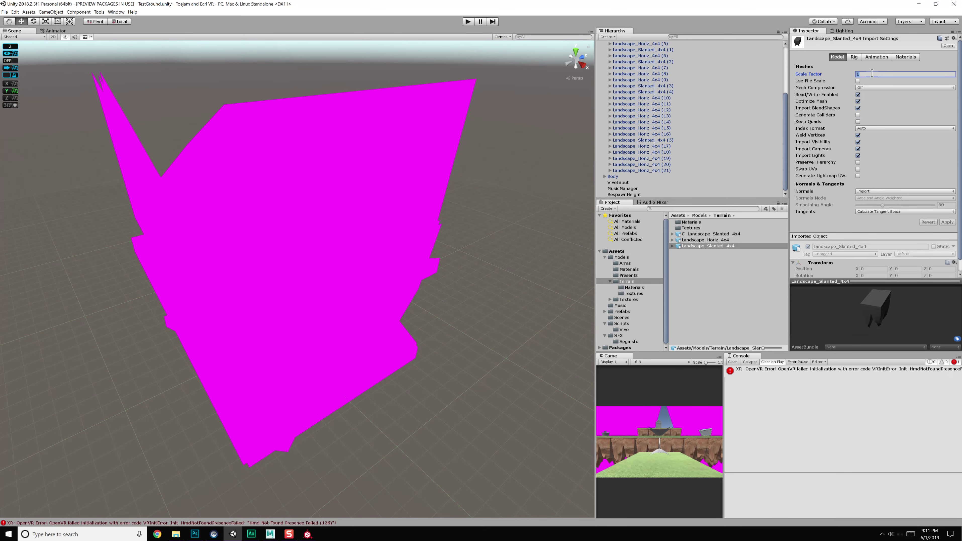
click(654, 116)
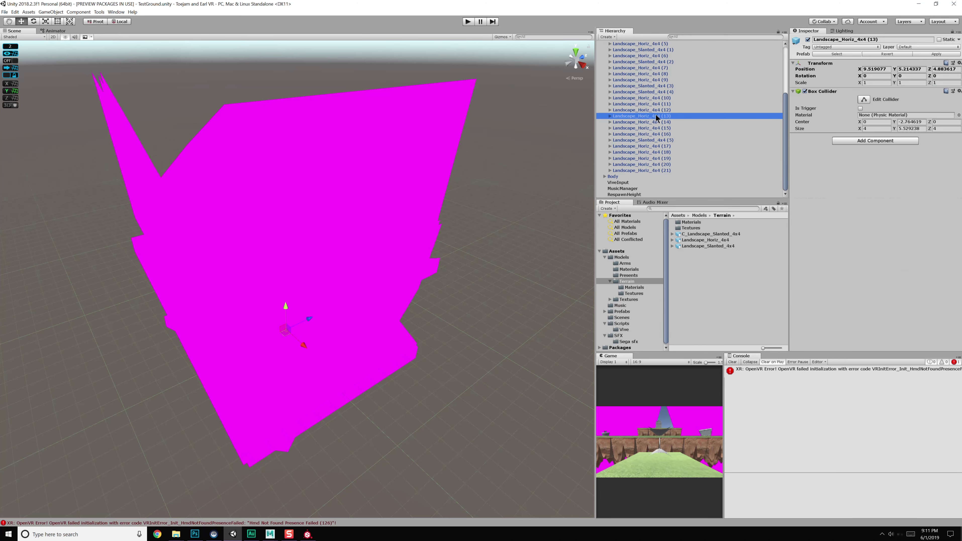
click(670, 87)
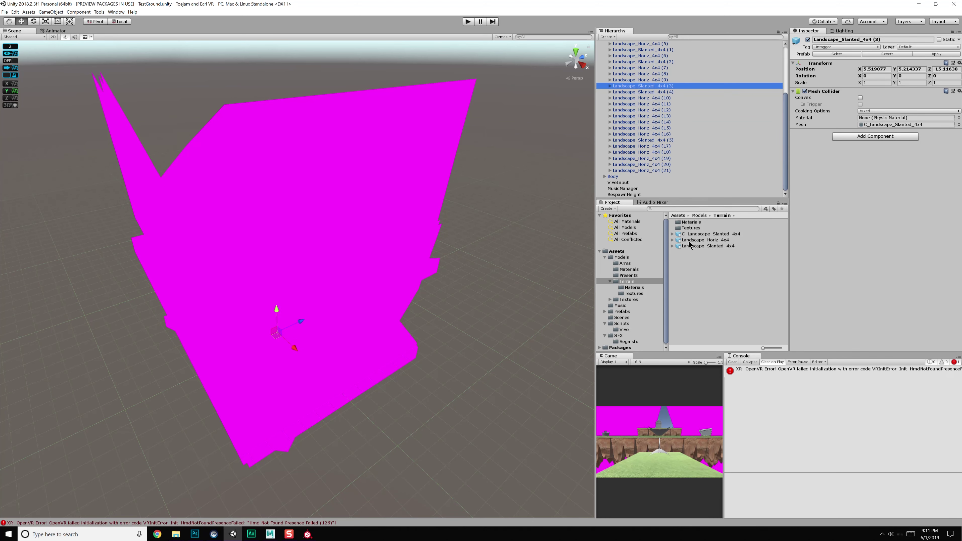
click(695, 247)
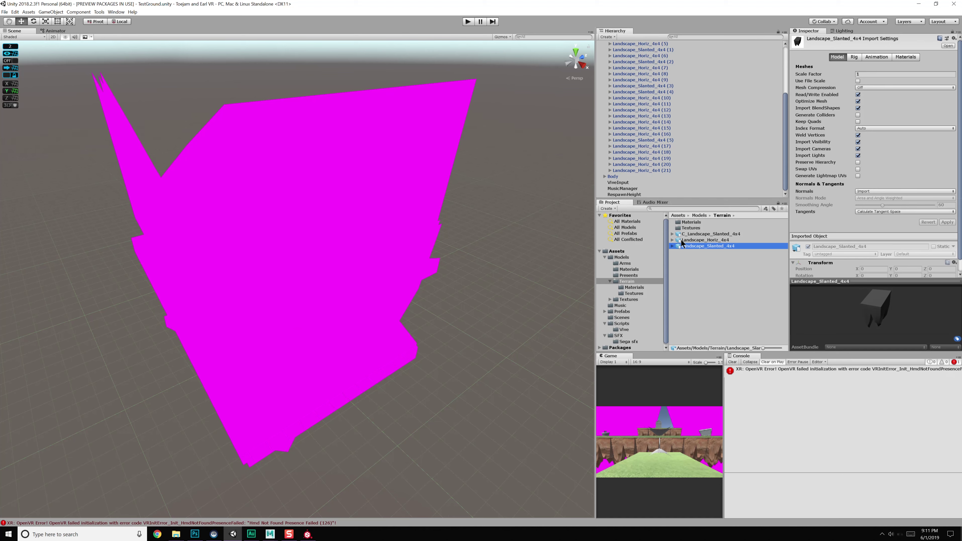
click(871, 75)
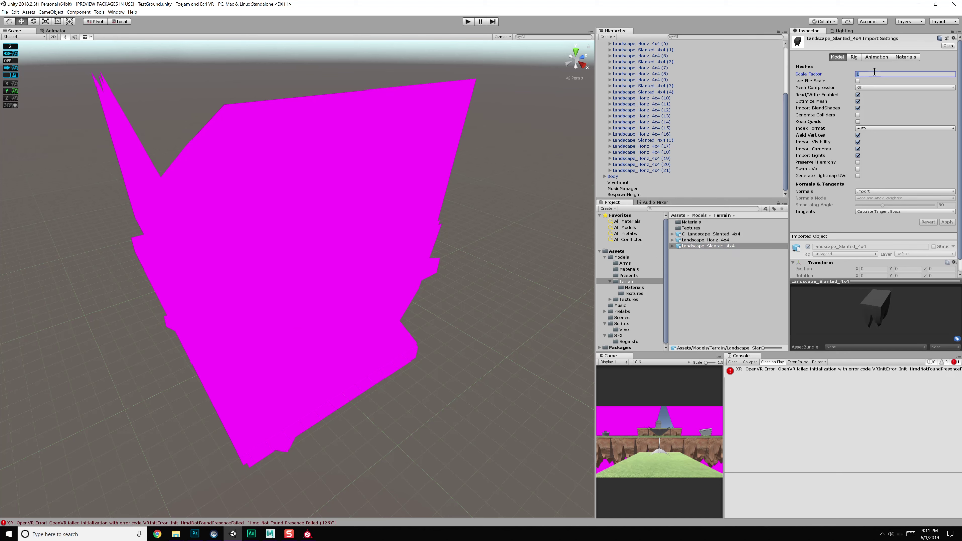
text(0)
middle_drag(378, 319, 319, 282)
scroll(350, 264, up, 3)
scroll(350, 264, up, 4)
scroll(336, 279, up, 8)
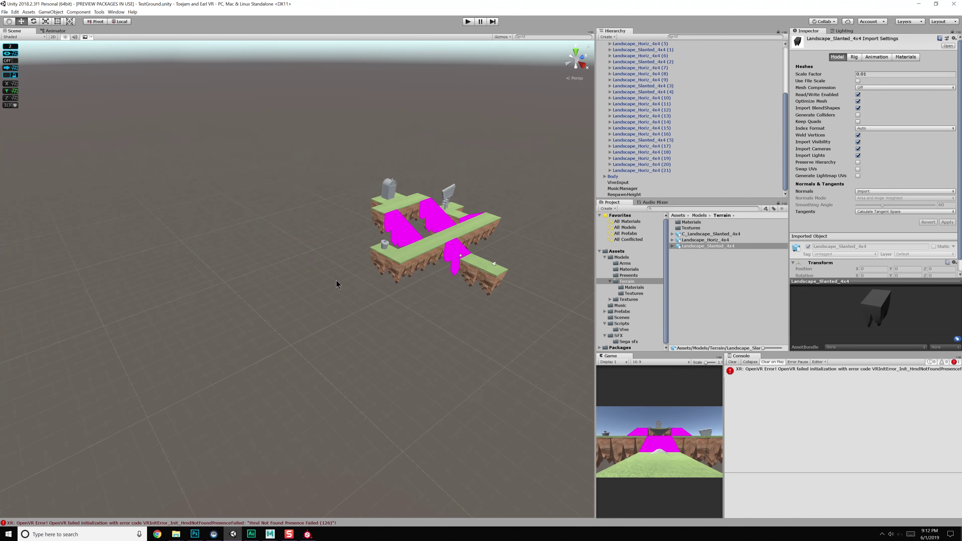
scroll(336, 279, up, 8)
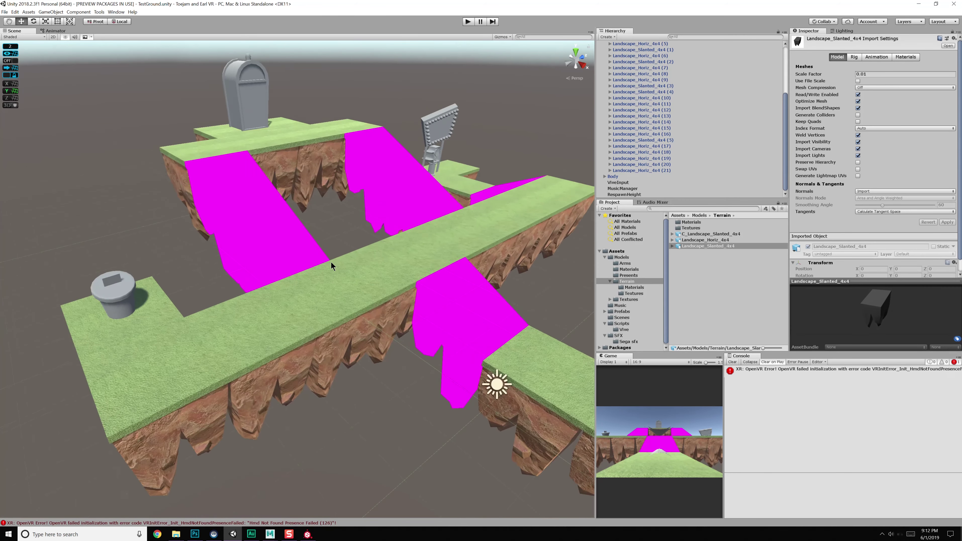
scroll(331, 262, up, 5)
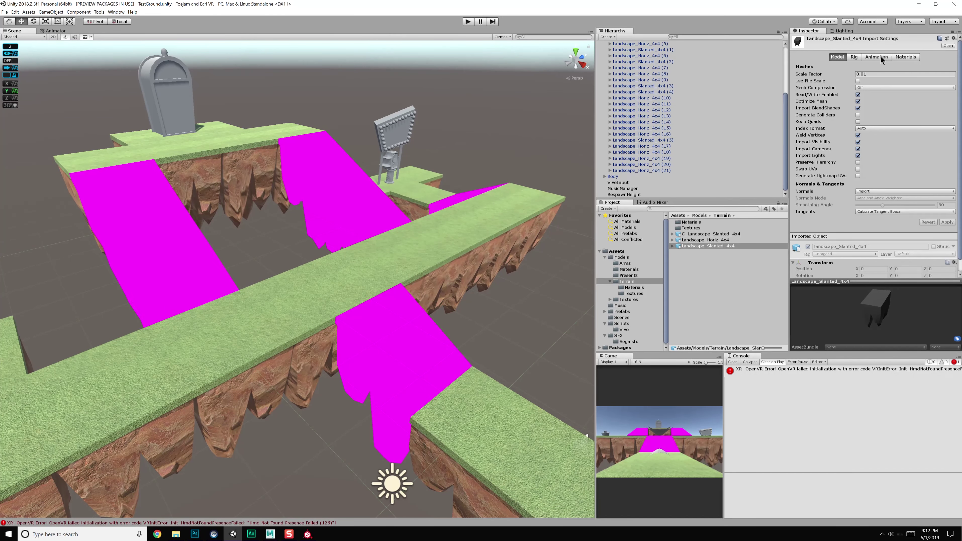
- Extract the Landscape_Slanted_4x4 model's embedded materials into the Terrain/Materials folder
click(904, 59)
click(896, 88)
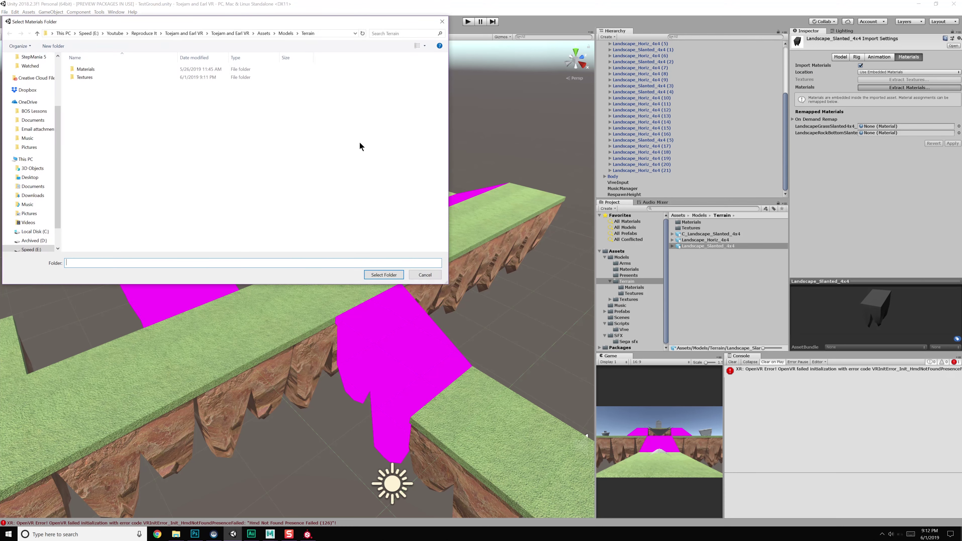
double_click(97, 69)
click(390, 273)
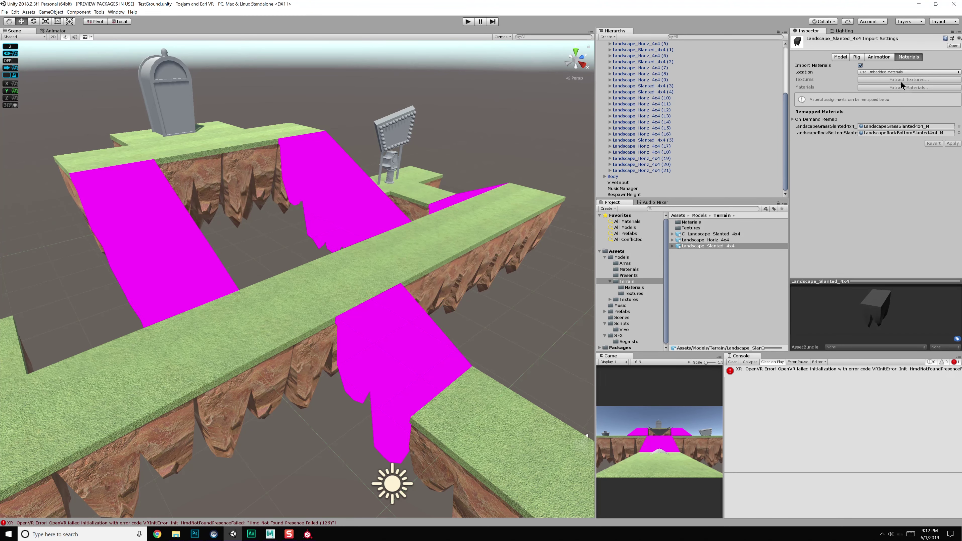
click(841, 56)
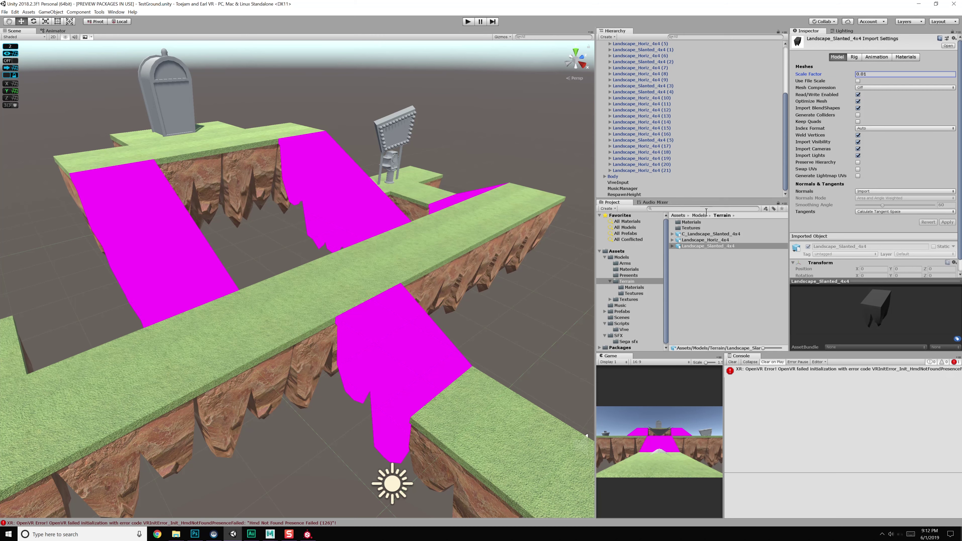
- Set the albedo color of the LandscapeGrassSlanted4x4_M material in the Terrain/Materials folder to white
double_click(699, 225)
click(705, 228)
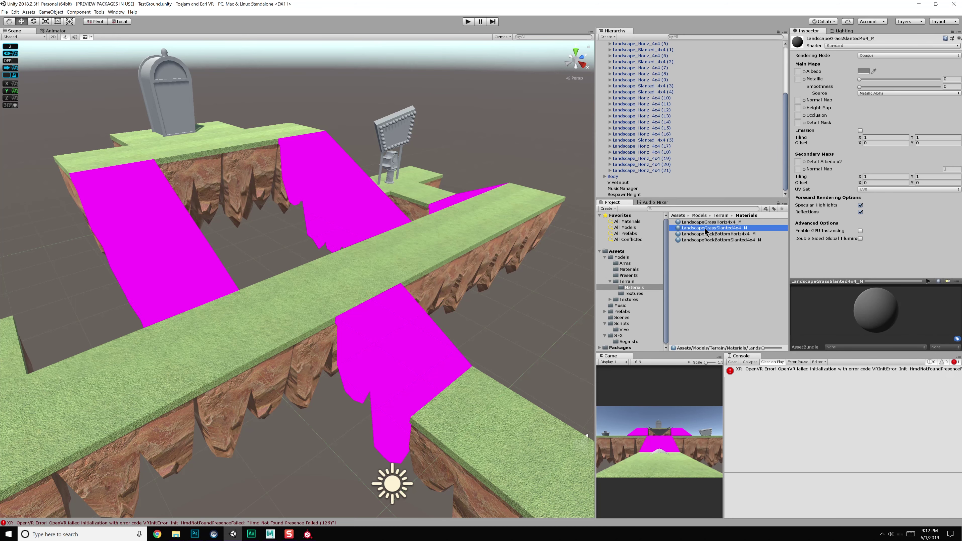
click(863, 71)
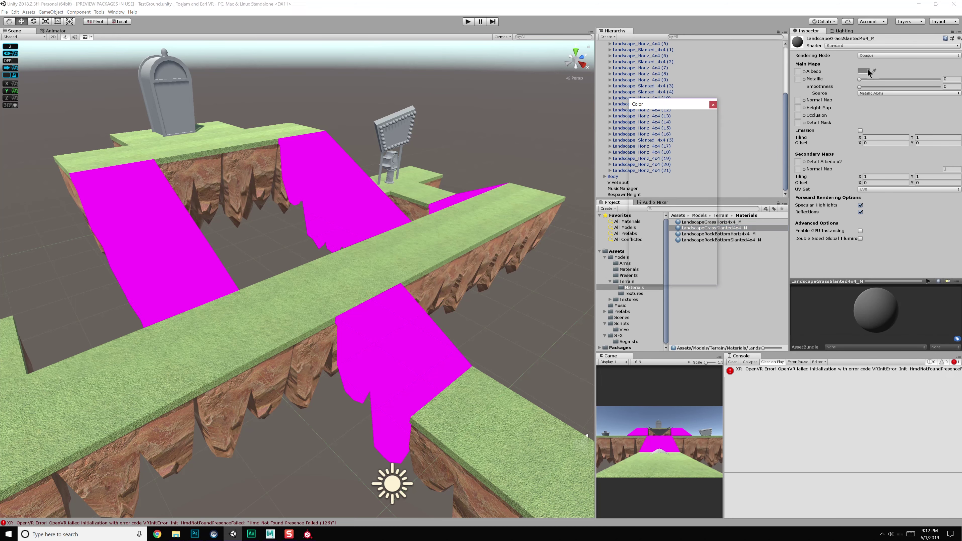
drag(673, 159, 634, 137)
click(712, 104)
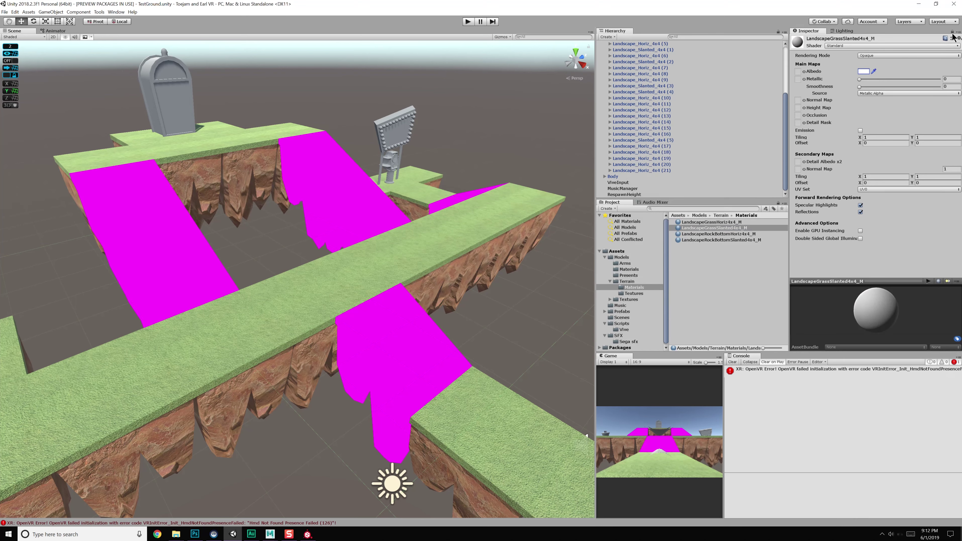
- Assign the slanted grass albedo, metallic, normal and occlusion textures to LandscapeGrassSlanted4x4_M, marking the normal texture as a normal map
click(633, 295)
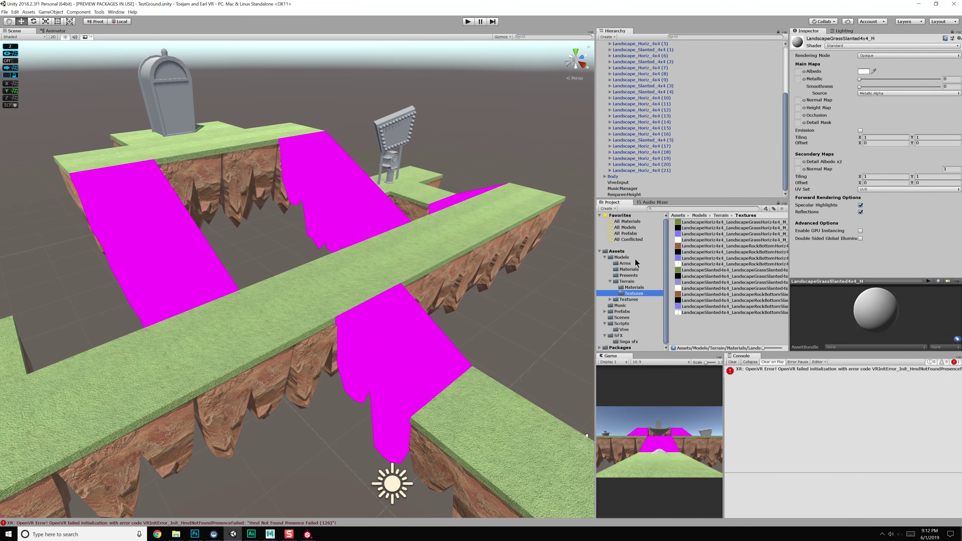
drag(595, 255, 531, 251)
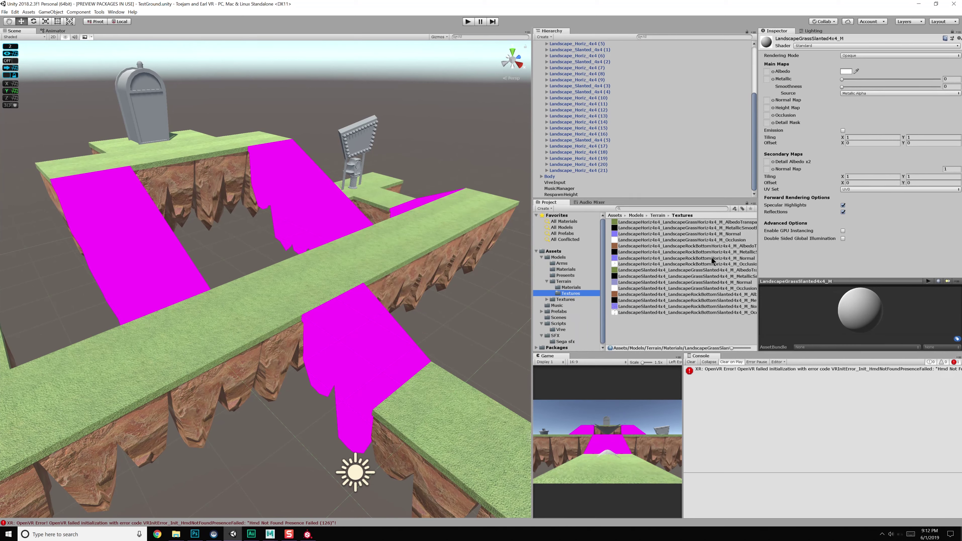
drag(711, 272, 766, 72)
drag(696, 276, 767, 79)
drag(712, 282, 768, 104)
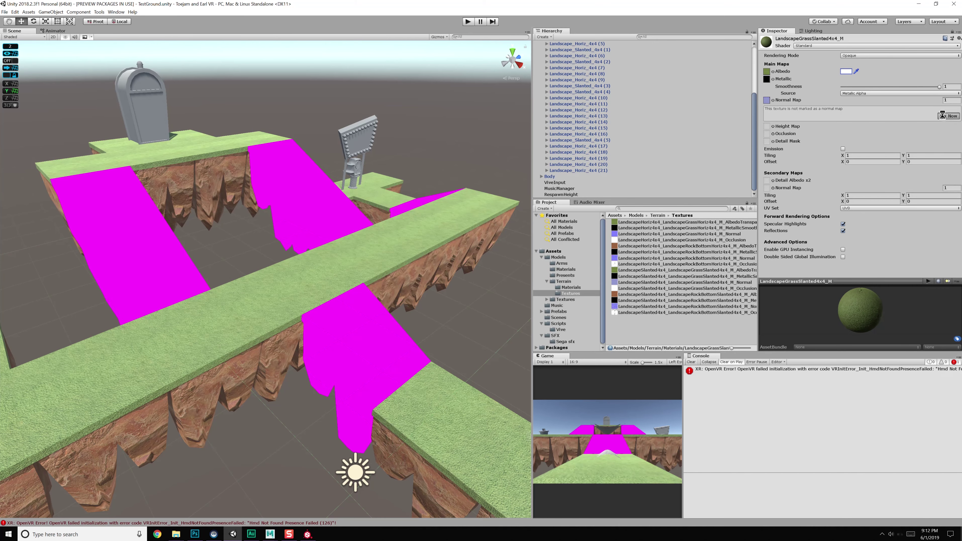
drag(737, 290, 767, 116)
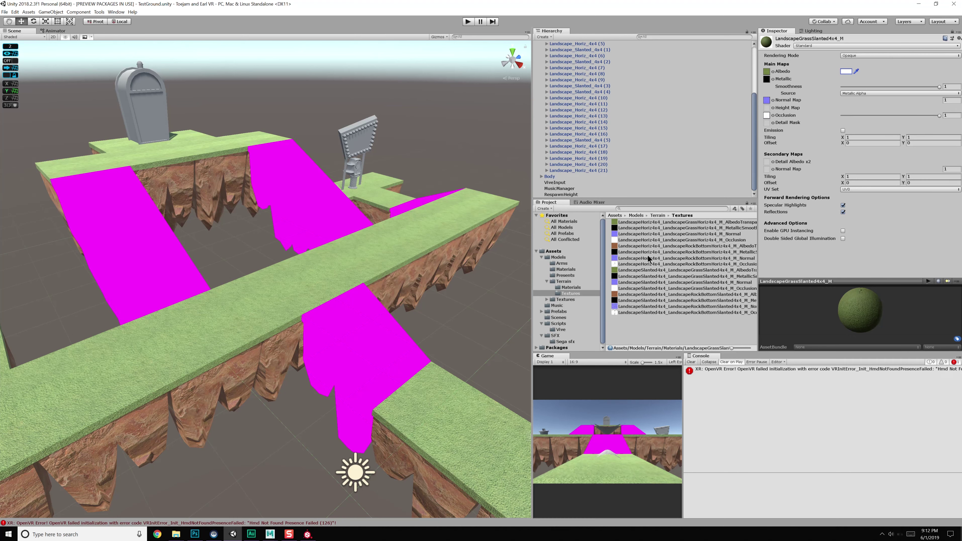
- Set the albedo color of the LandscapeRockBottomSlanted4x4_M material in the Terrain/Materials folder to white
click(583, 287)
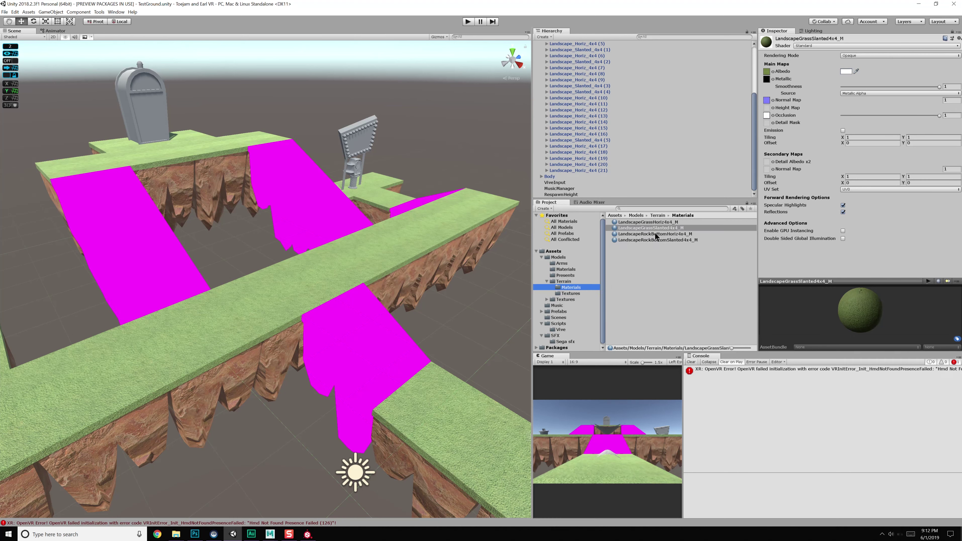
click(658, 240)
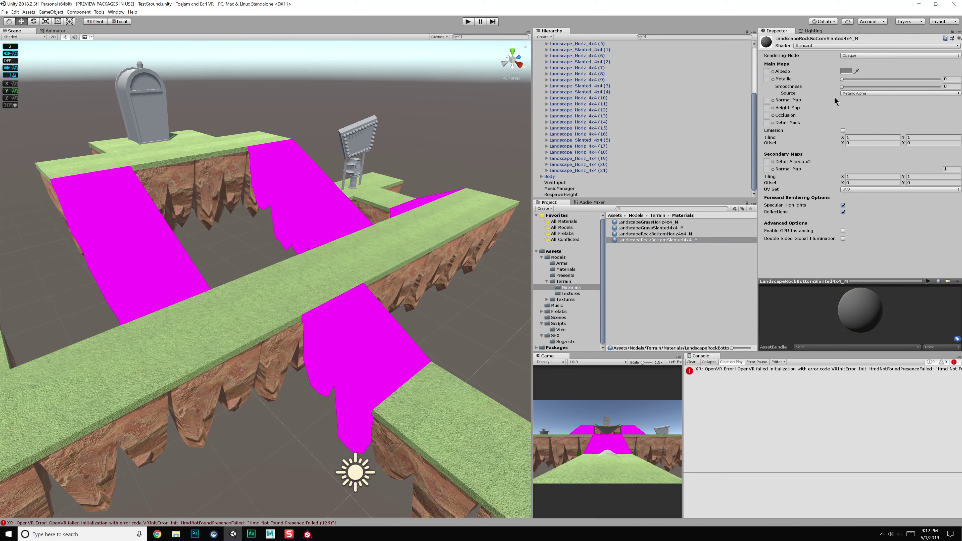
click(847, 71)
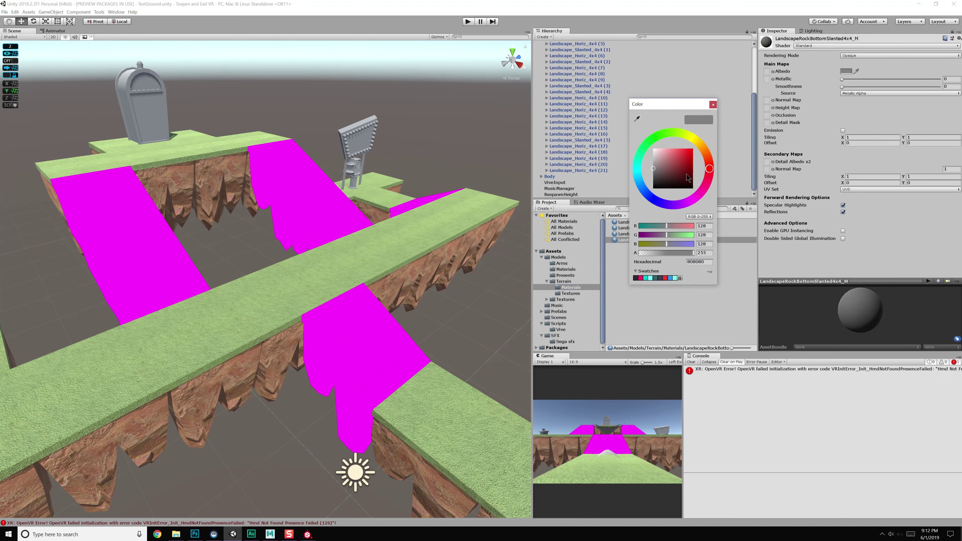
click(713, 104)
- Assign the slanted rock bottom albedo, metallic, normal and occlusion textures to LandscapeRockBottomSlanted4x4_M, marking the normal texture as a normal map
click(570, 293)
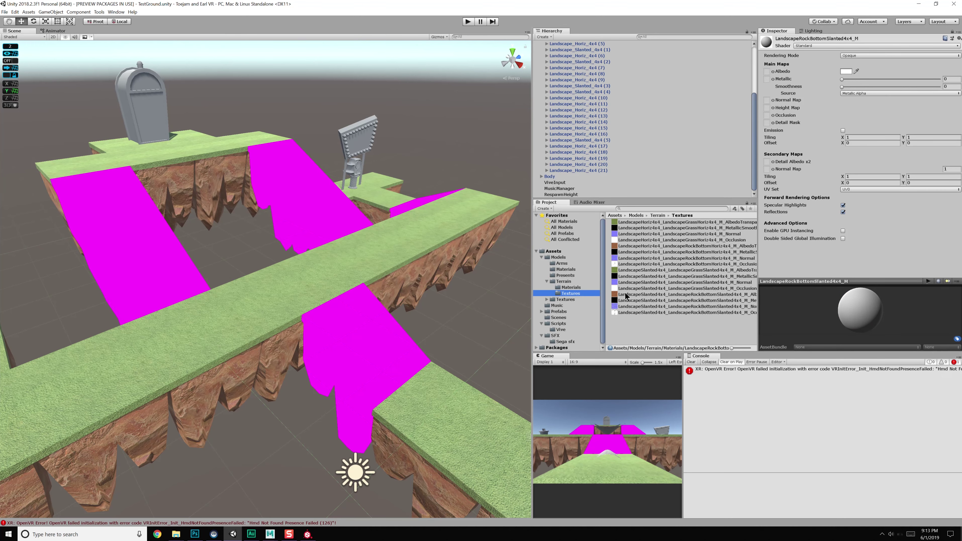
drag(625, 295, 766, 80)
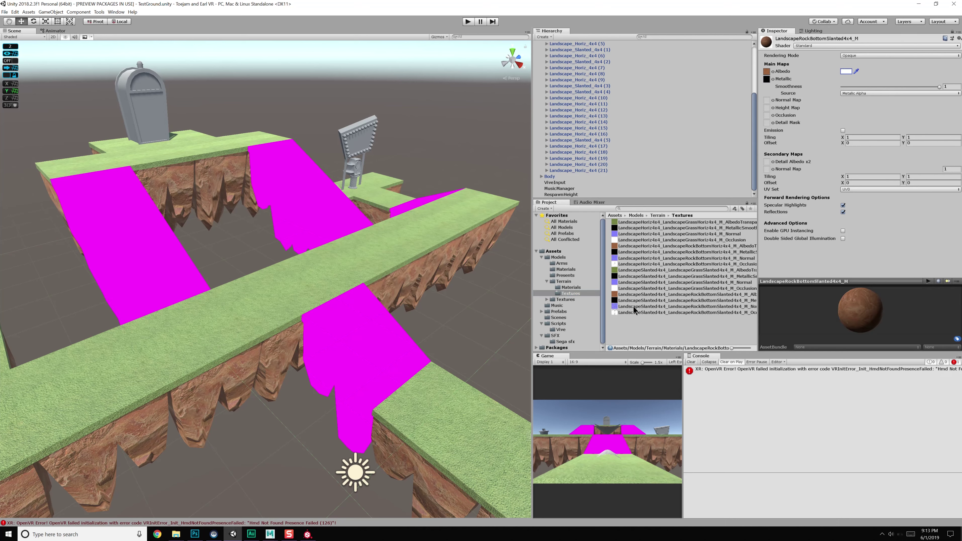
drag(634, 308, 788, 103)
click(940, 116)
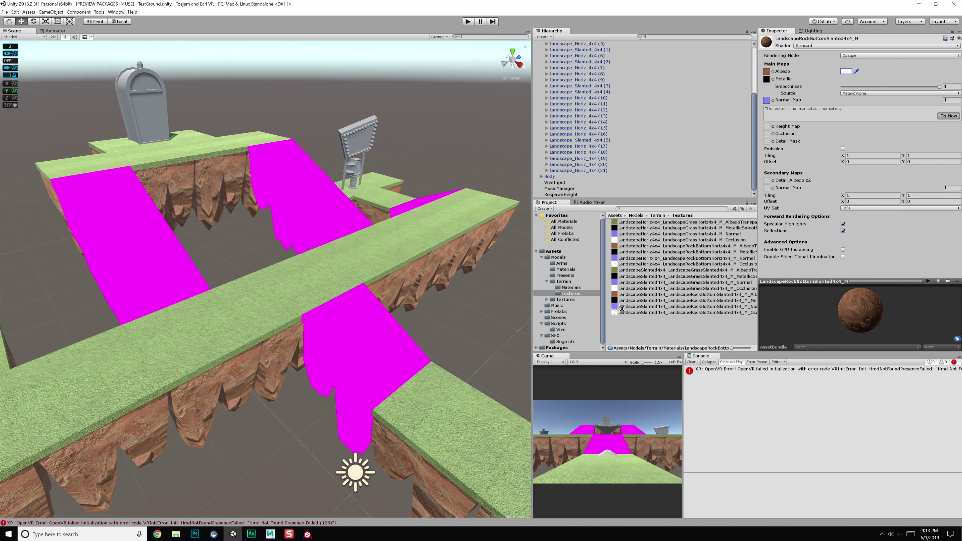
drag(622, 312, 767, 115)
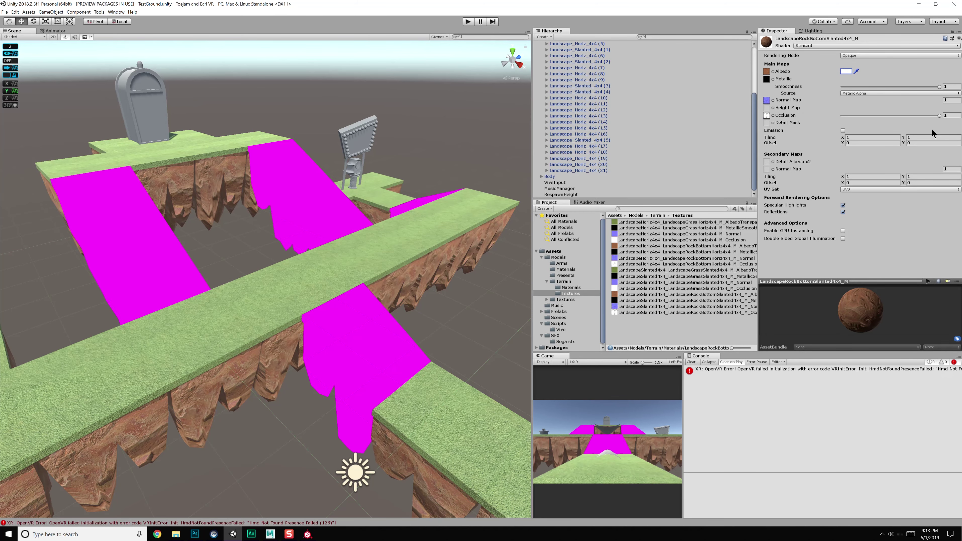
- Select the Landscape_Slanted_4x4 model in the Terrain folder and unlock the Inspector to show its import settings
alt+drag(389, 290, 449, 252)
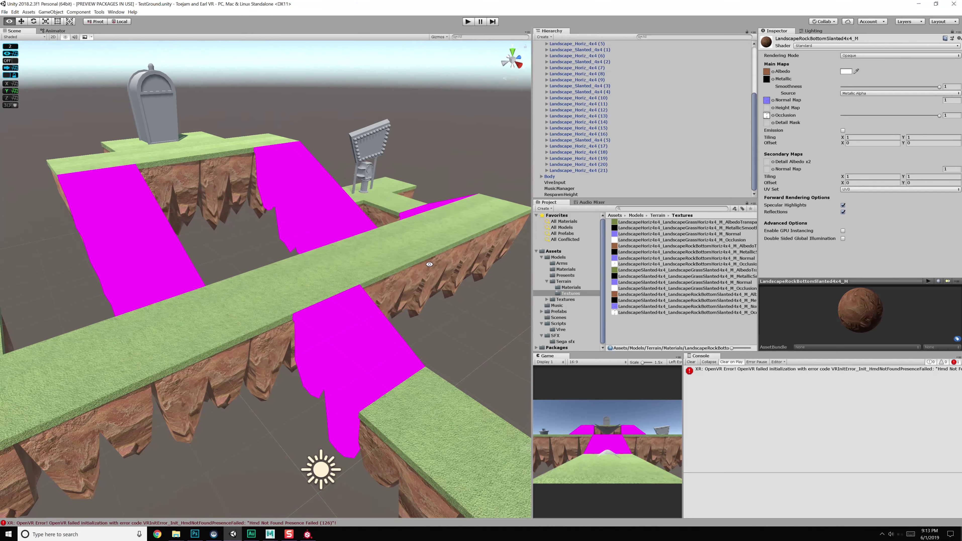
click(564, 287)
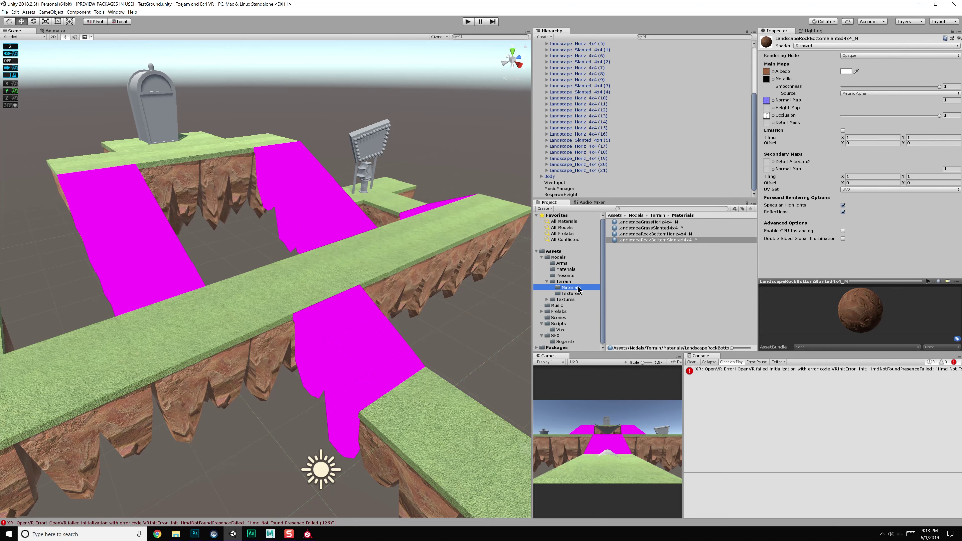
click(564, 281)
click(642, 240)
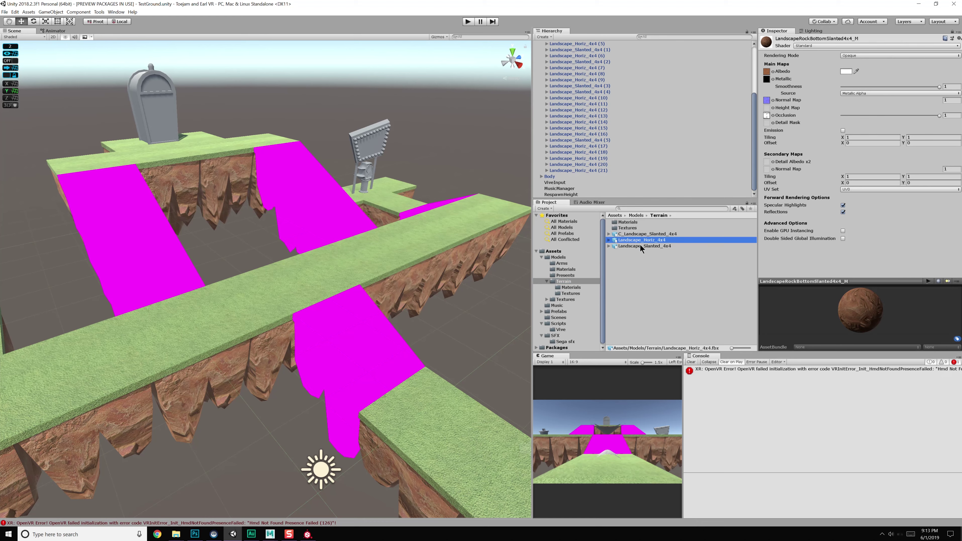
click(641, 246)
click(648, 240)
click(648, 245)
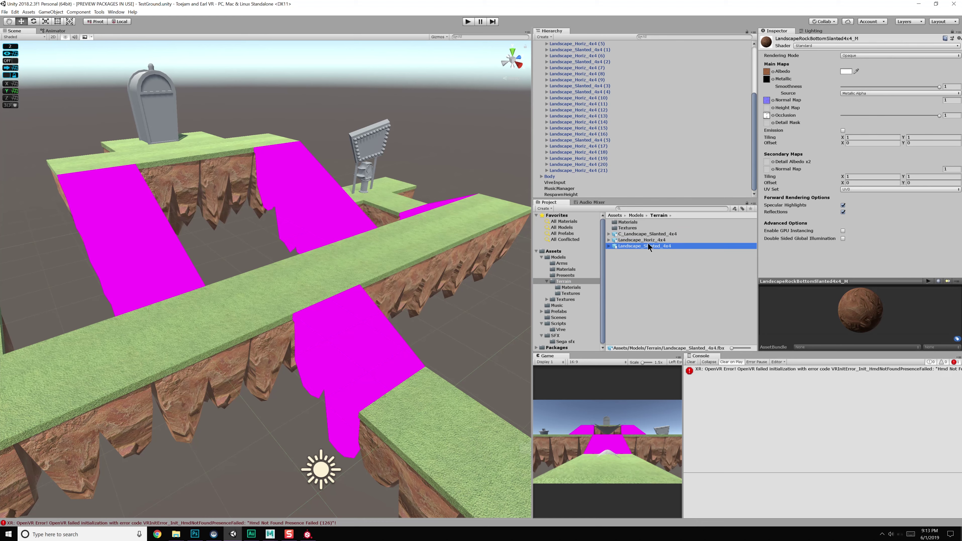
click(953, 32)
- Reselect LandscapeGrassSlanted4x4_M as the remapped grass material in the slanted model's material import settings
click(891, 59)
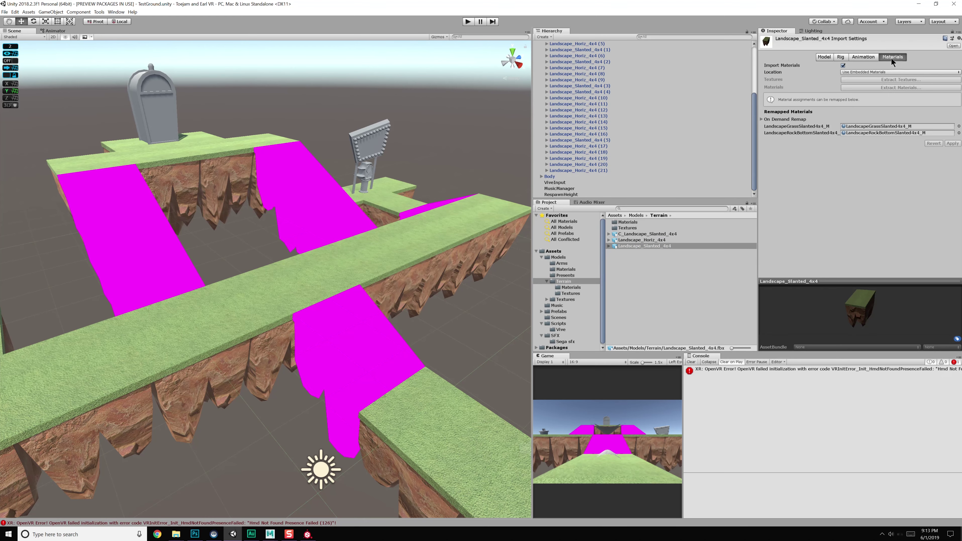
click(959, 126)
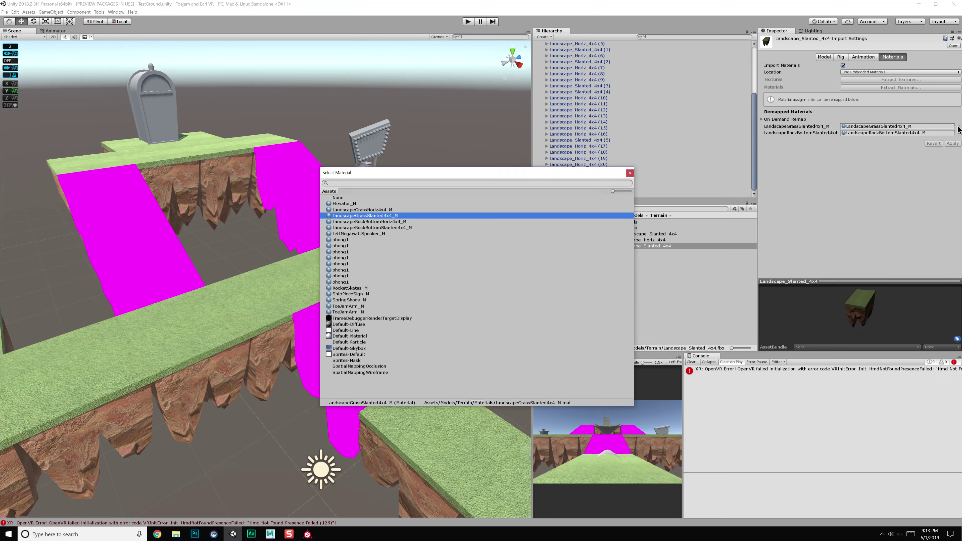
double_click(392, 216)
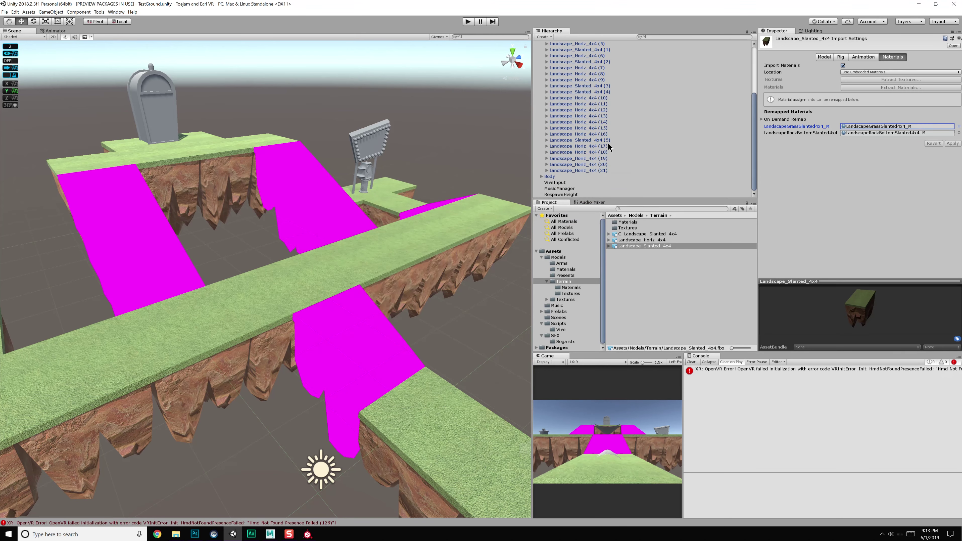
scroll(608, 144, up, 5)
click(584, 91)
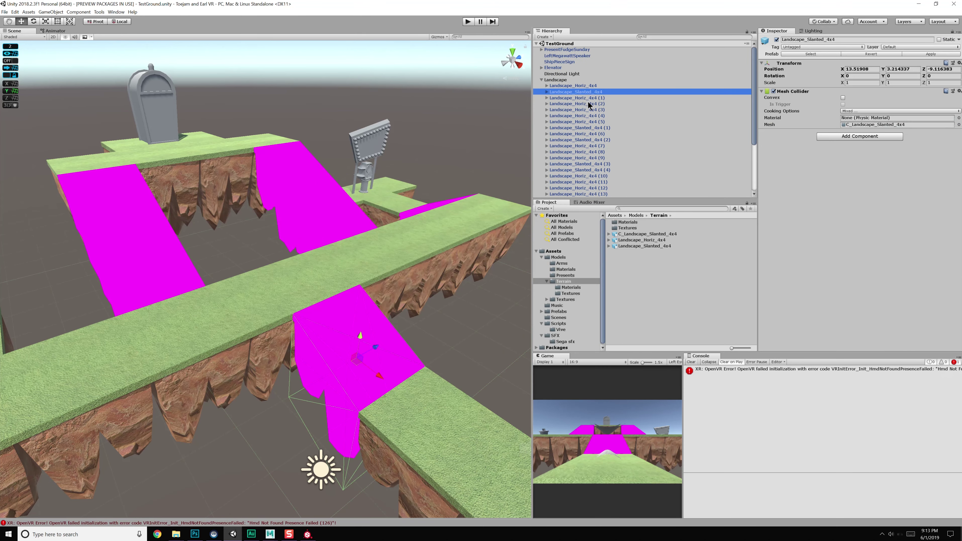
ctrl+click(588, 128)
ctrl+click(587, 140)
ctrl+click(588, 164)
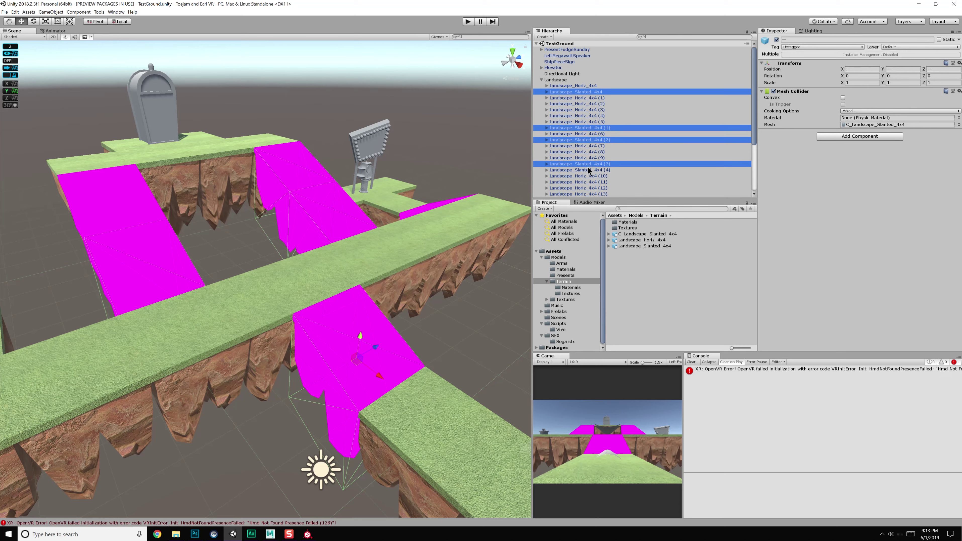
ctrl+click(587, 169)
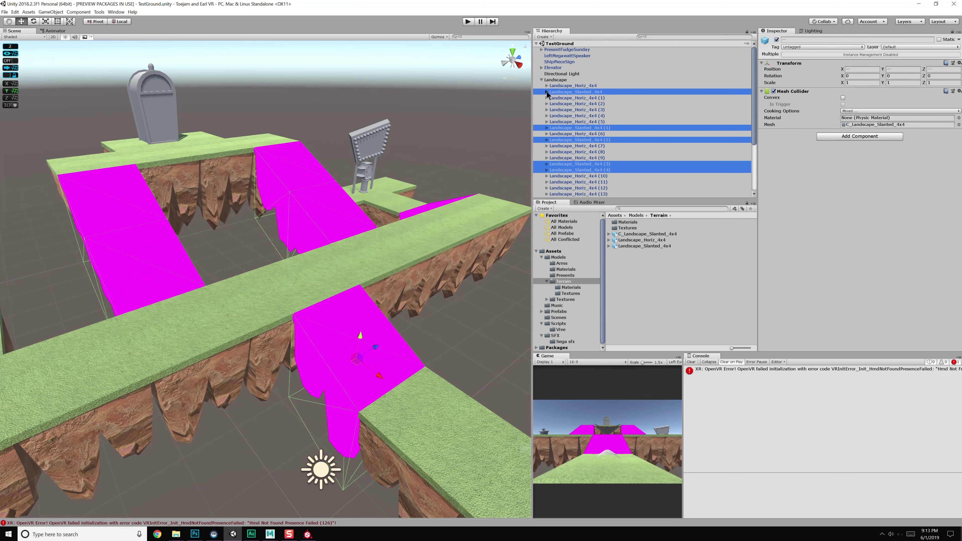
- Assign the LandscapeGrassSlanted4x4_M material to the GrassTop mesh of the first Landscape_Slanted_4x4 object in the Landscape group
click(547, 92)
click(564, 98)
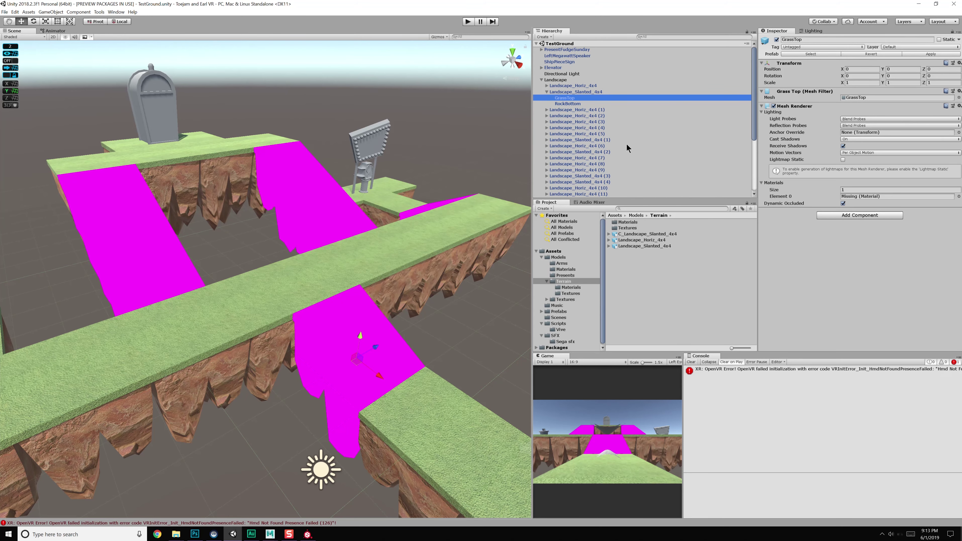
scroll(583, 98, down, 5)
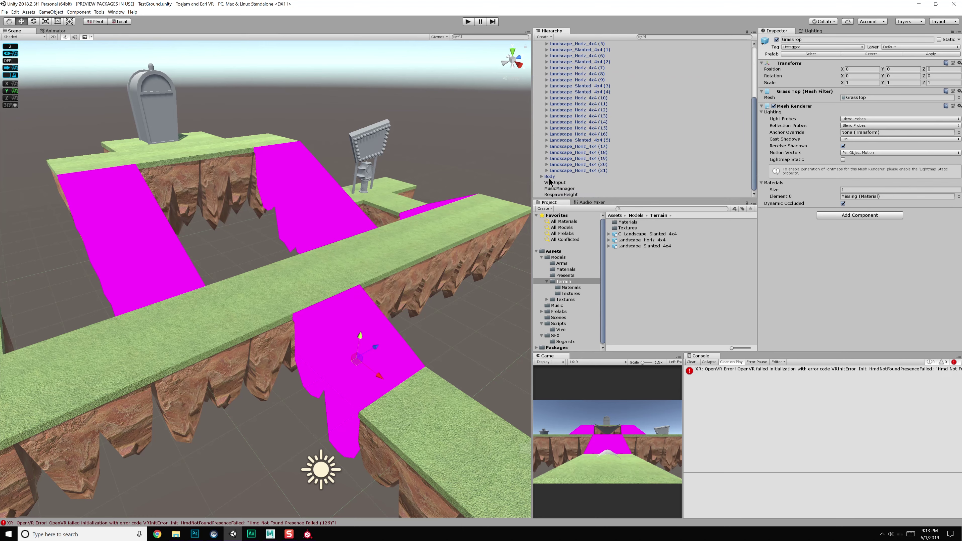
scroll(553, 143, up, 4)
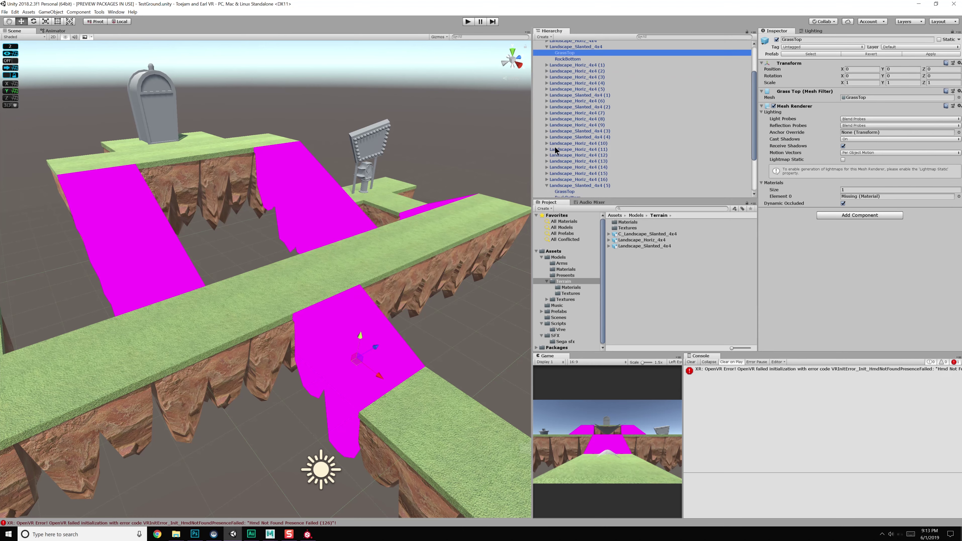
scroll(561, 137, up, 2)
click(571, 92)
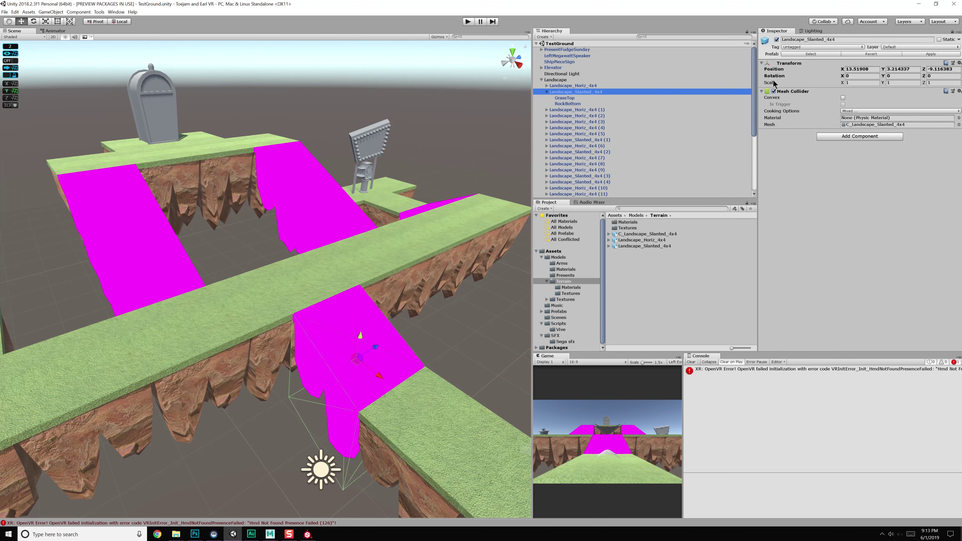
click(583, 98)
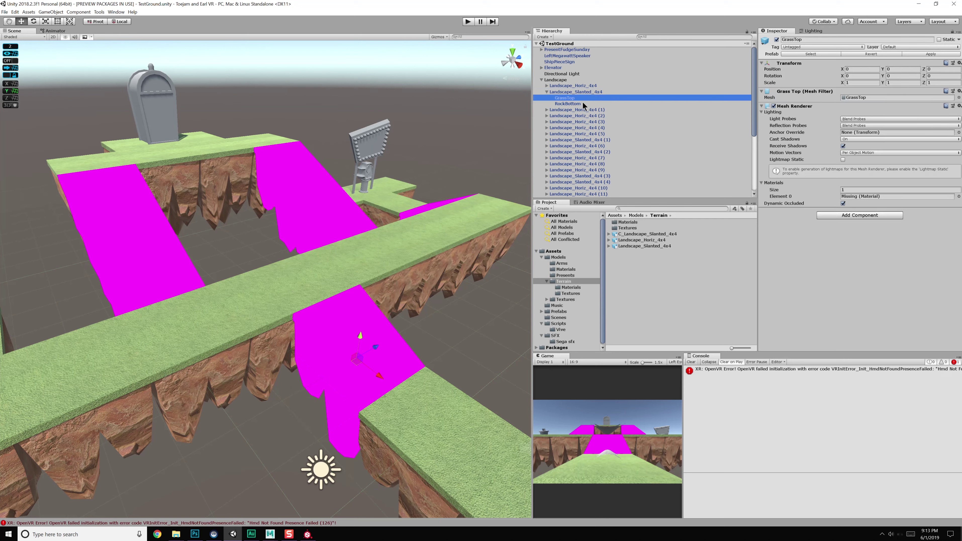
click(958, 196)
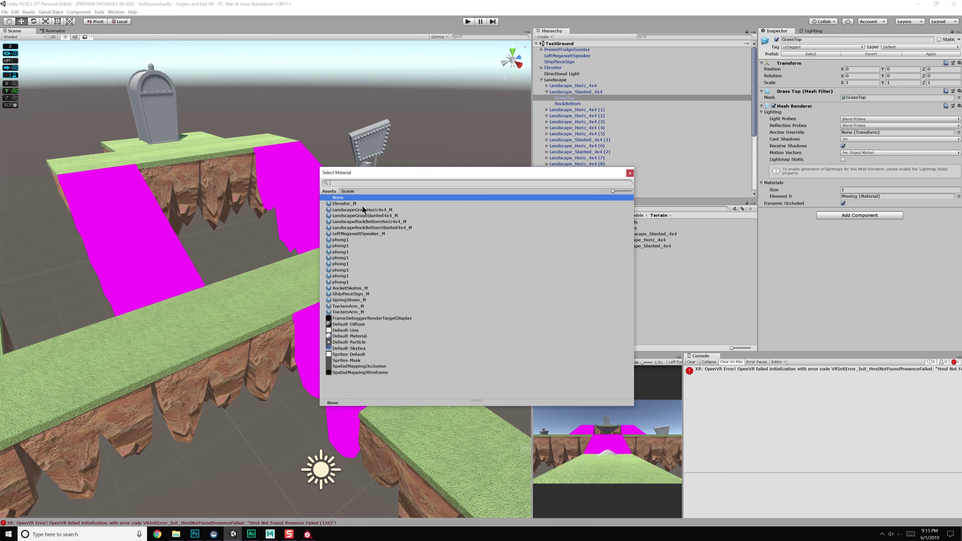
click(382, 216)
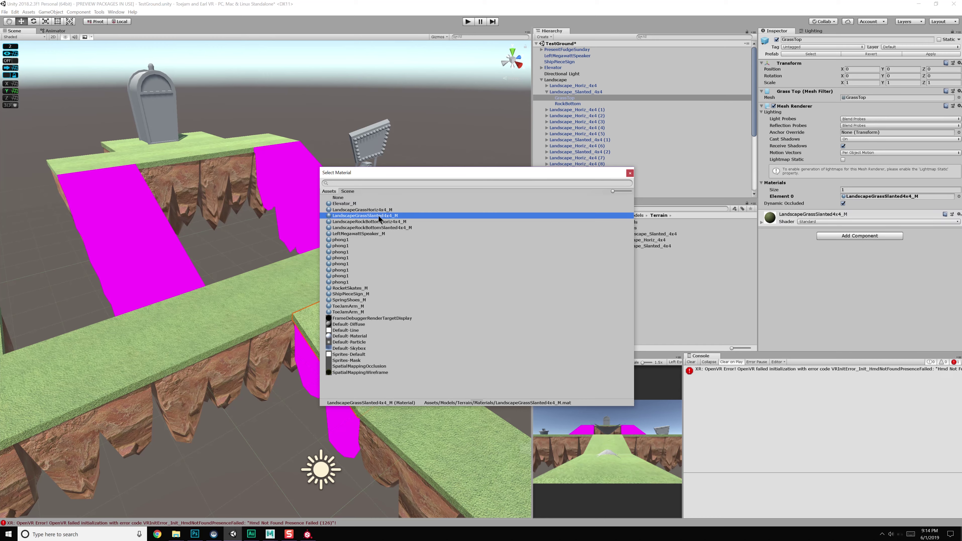
double_click(382, 215)
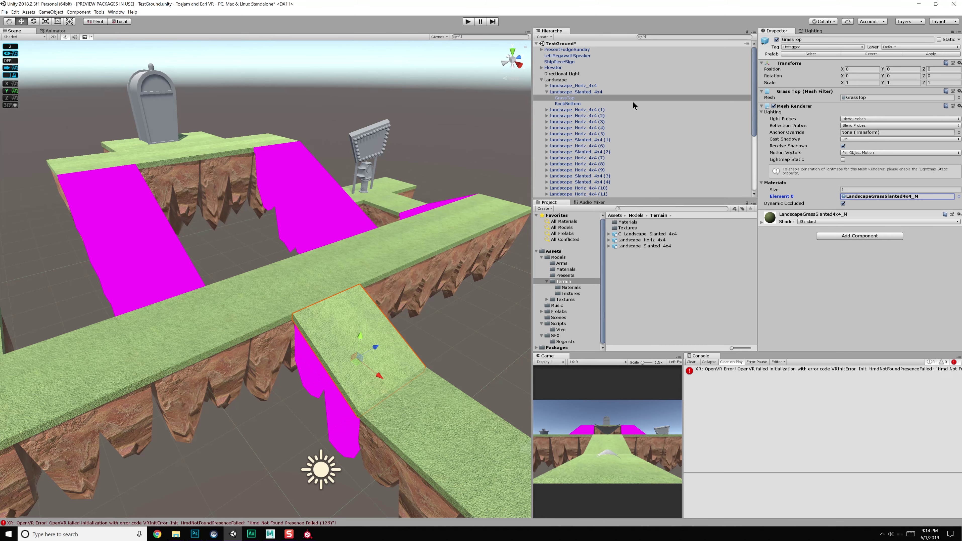
- Assign the LandscapeRockBottomSlanted4x4_M material to the RockBottom mesh of the same slanted block
click(585, 104)
click(959, 197)
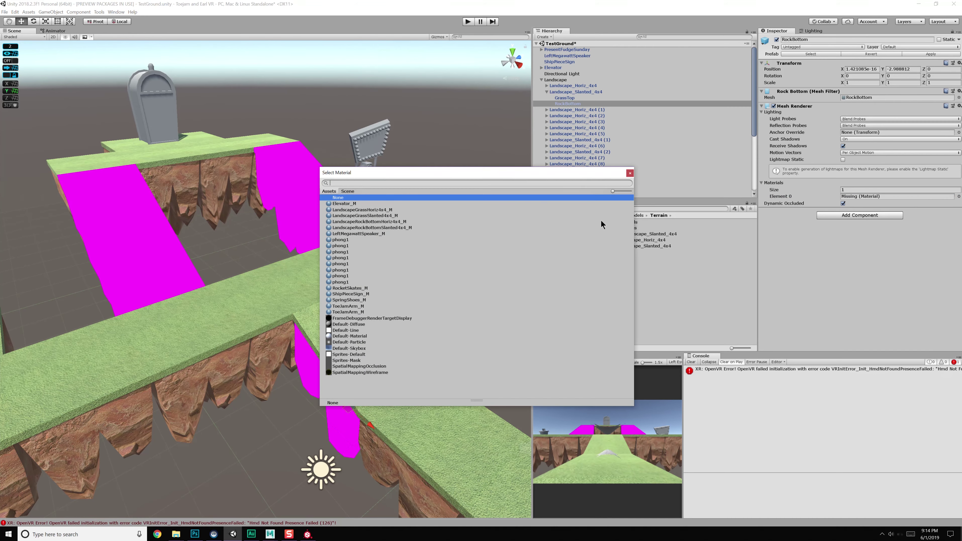
double_click(373, 228)
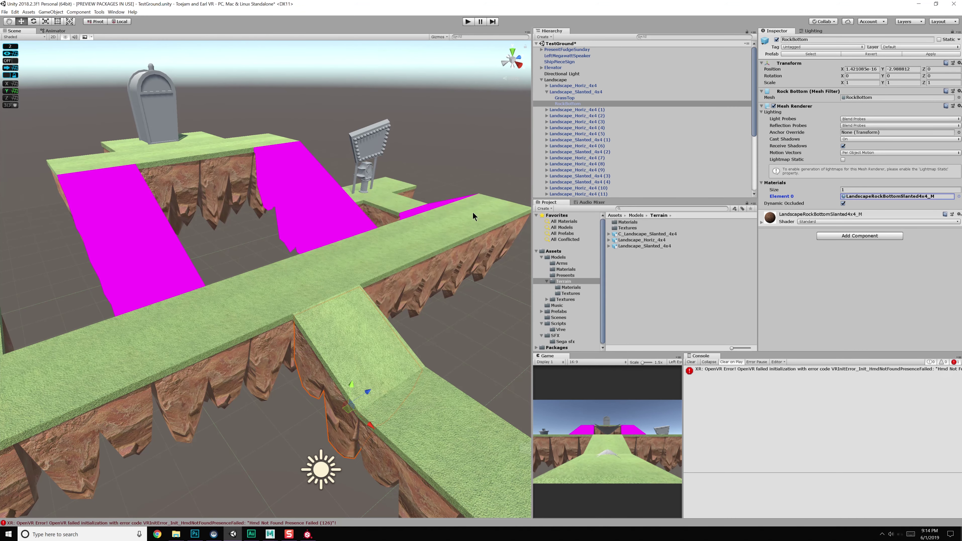
- Apply the slanted block's material changes to its prefab, then collapse the block and the Landscape group in the hierarchy
click(931, 54)
click(597, 98)
click(943, 56)
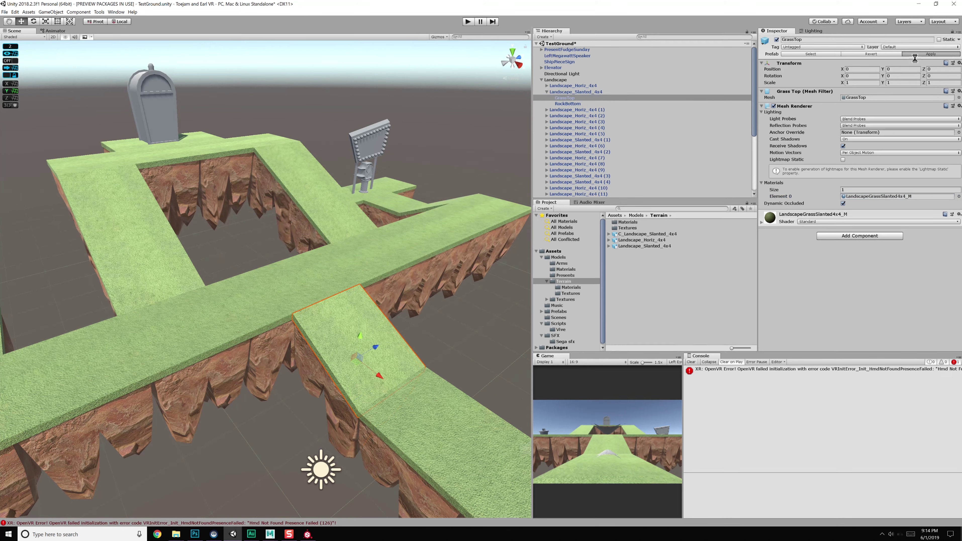
click(587, 93)
click(928, 55)
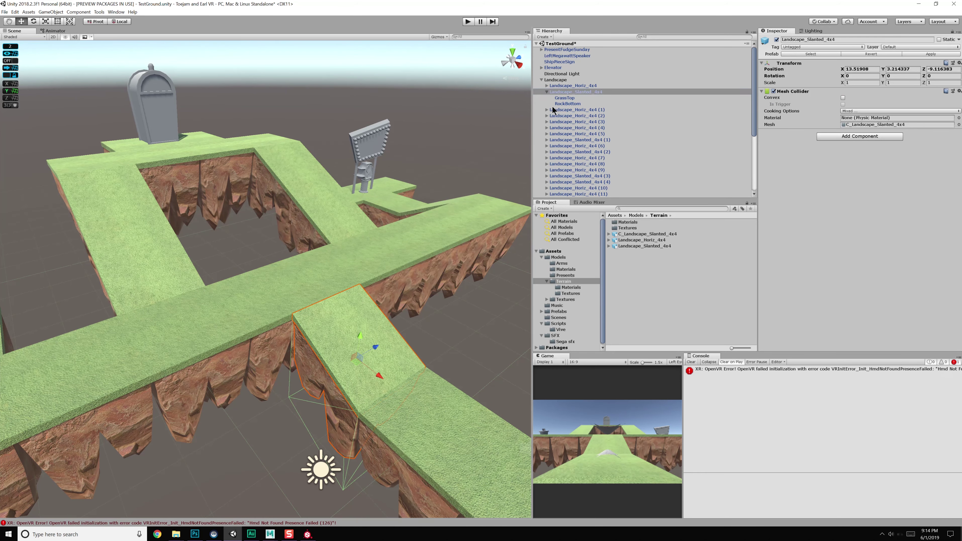
click(546, 92)
click(541, 80)
- Inspect the grass and rock materials across the whole landscape from several angles
middle_drag(417, 245, 420, 193)
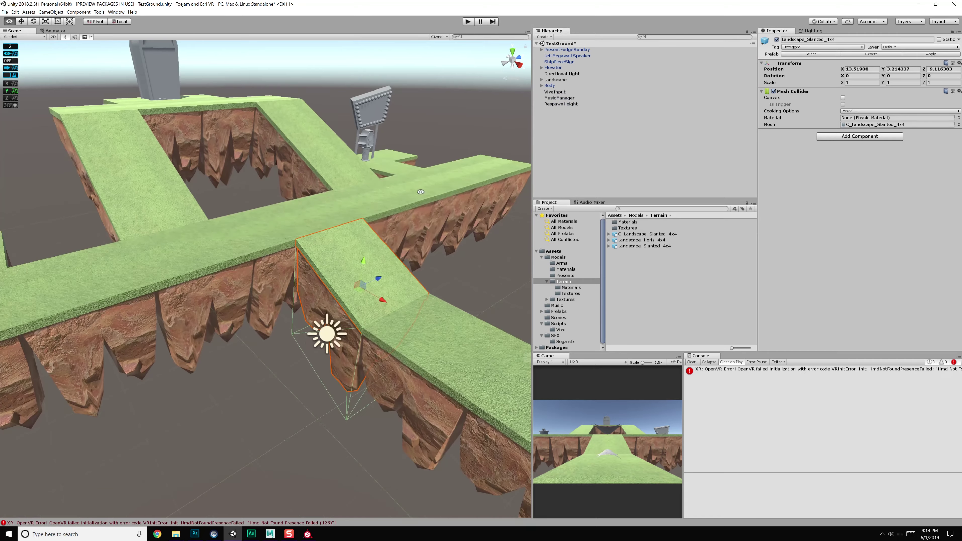
click(477, 255)
alt+drag(477, 255, 515, 250)
middle_drag(421, 254, 404, 233)
alt+drag(404, 234, 265, 248)
scroll(297, 249, down, 3)
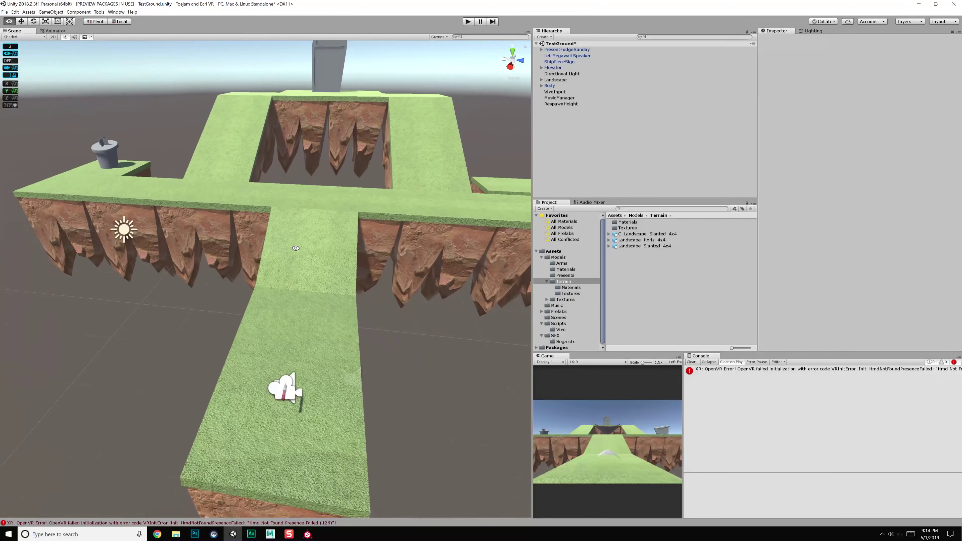
middle_drag(297, 249, 295, 213)
alt+drag(296, 213, 342, 231)
- Select the ShipPieceSign object, frame it, and examine it from the front
click(350, 223)
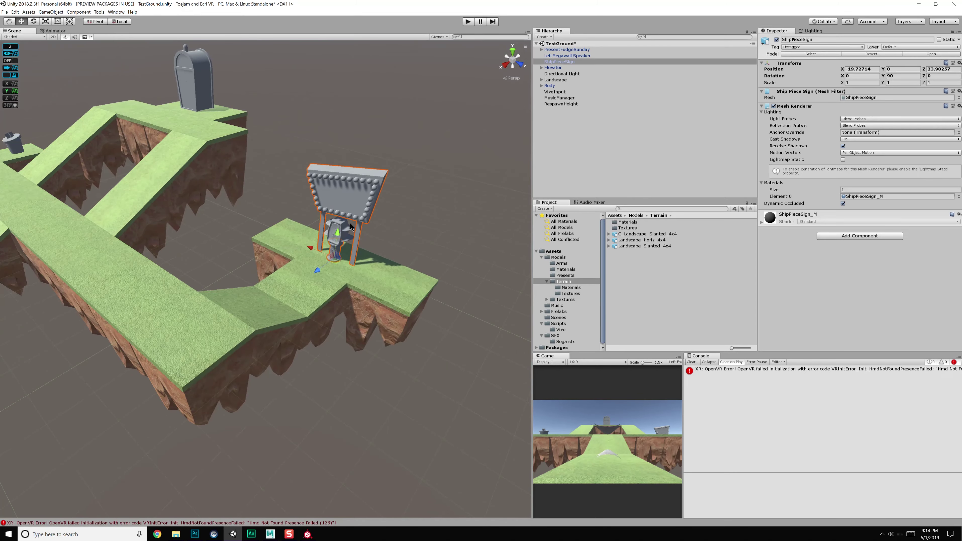
key(f)
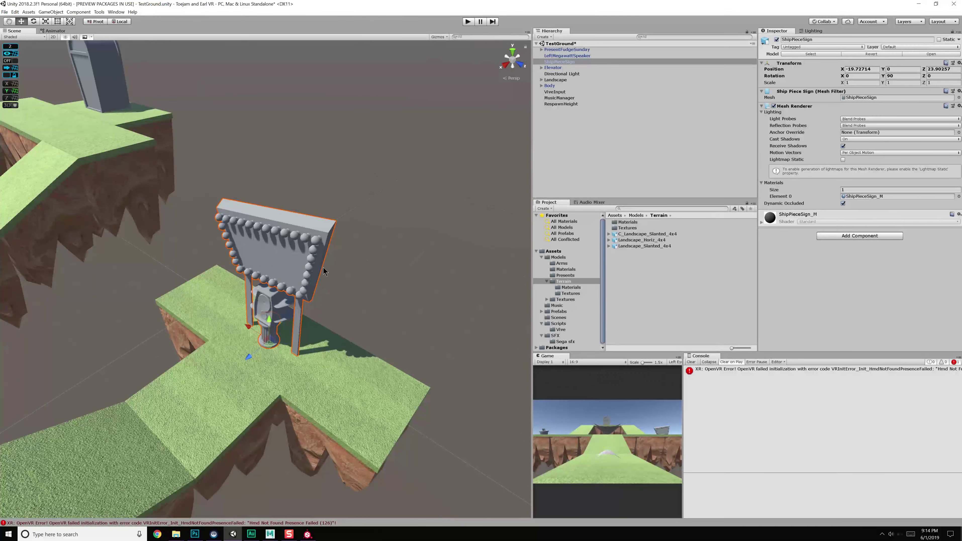
alt+drag(322, 263, 424, 206)
- Switch to Chrome, search Google Images for "toejam and earl ship pieces", and enlarge the Sega Genesis screenshot from The Verge
click(158, 533)
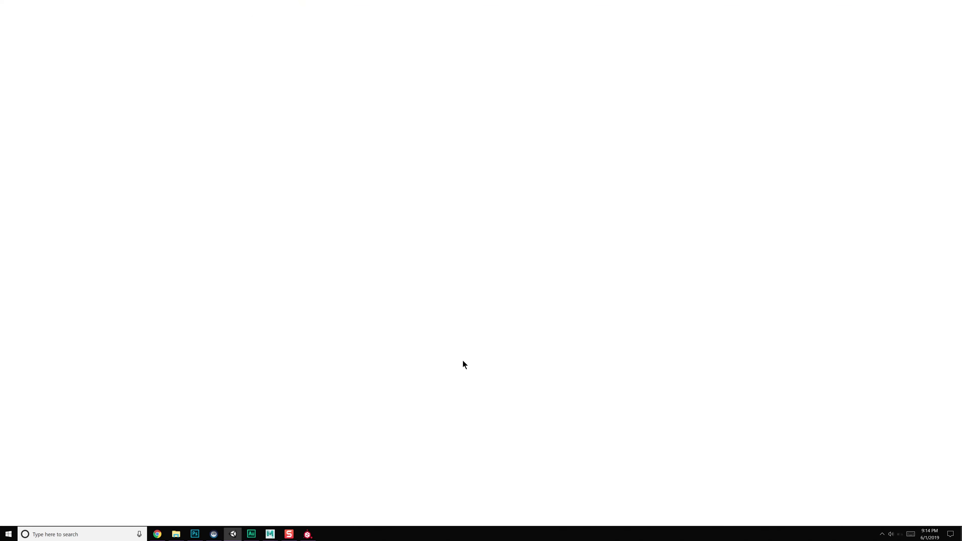
drag(556, 5, 644, 69)
click(534, 224)
text(toejam and )
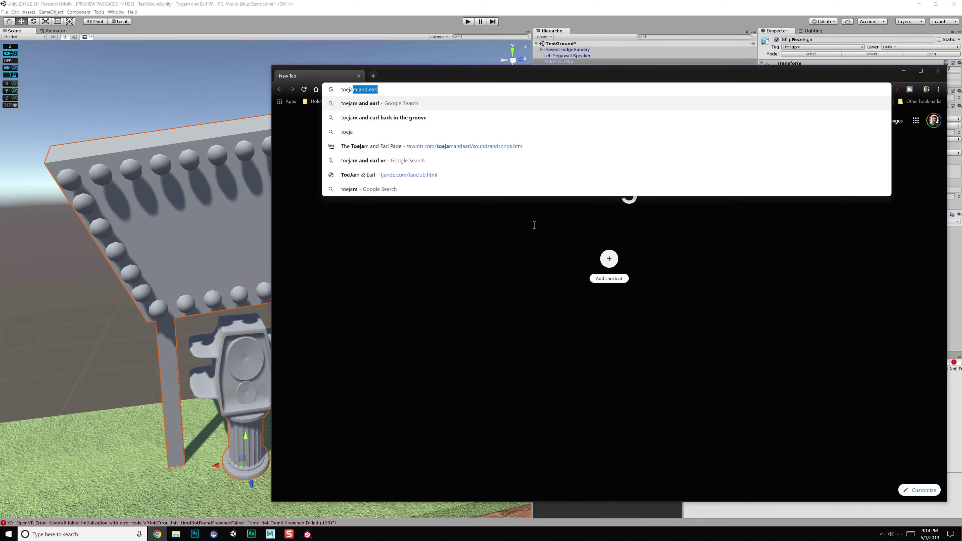
text(earl ship piece)
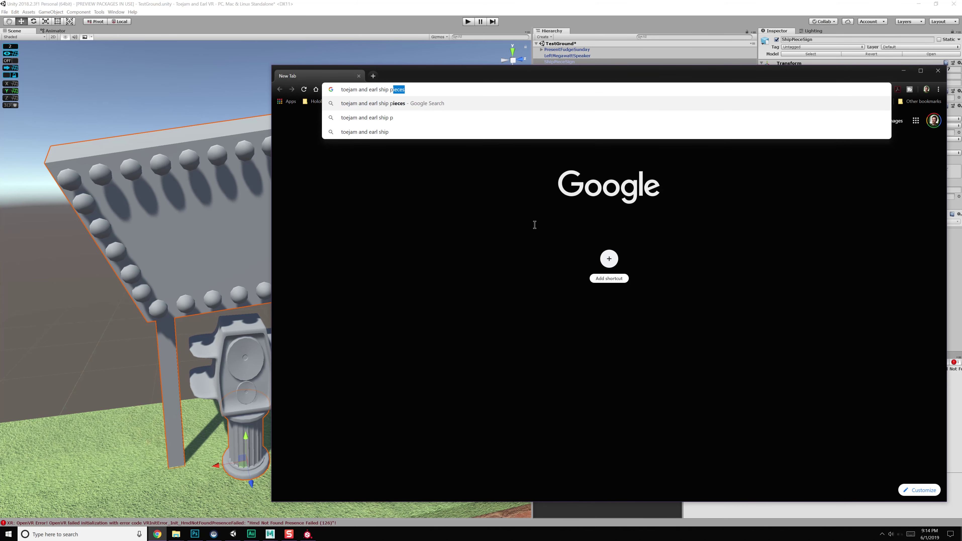
text(s)
key(Return)
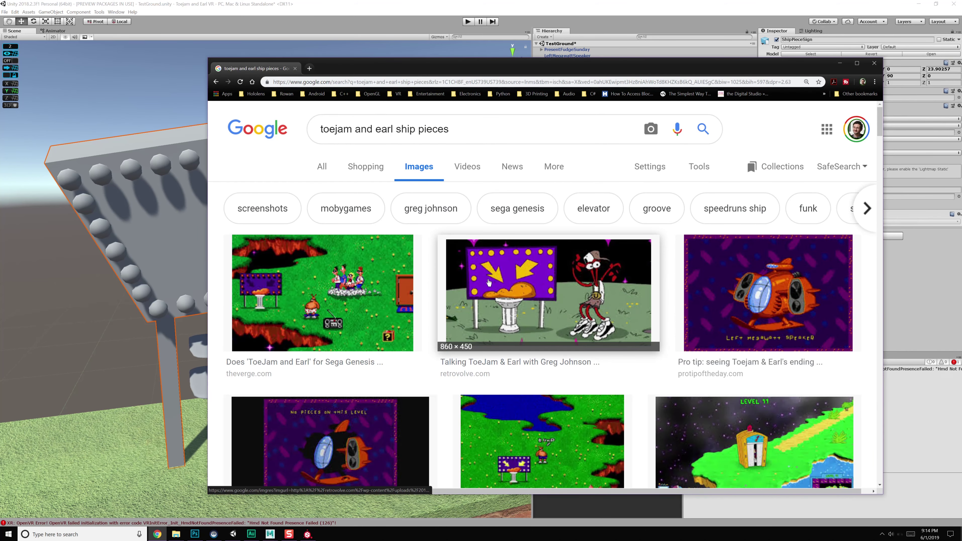
click(343, 288)
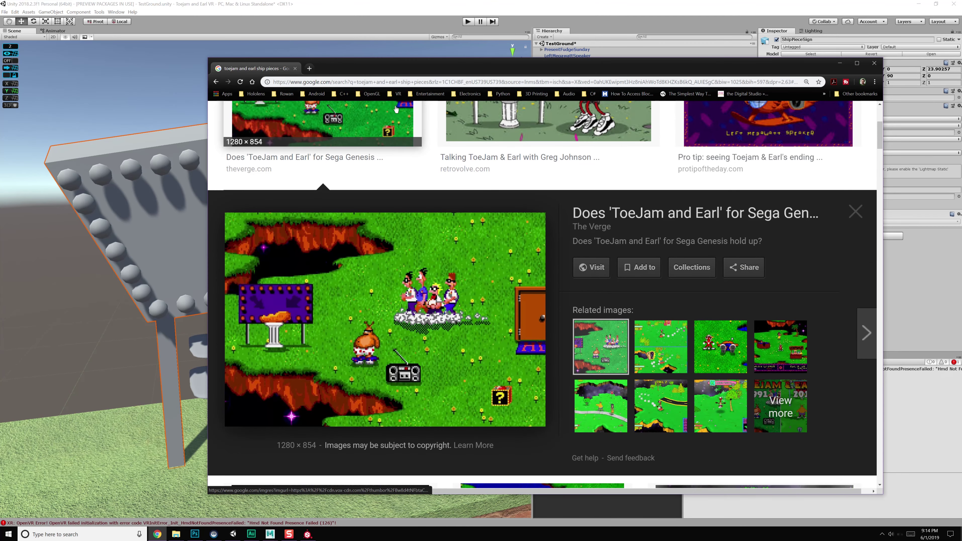
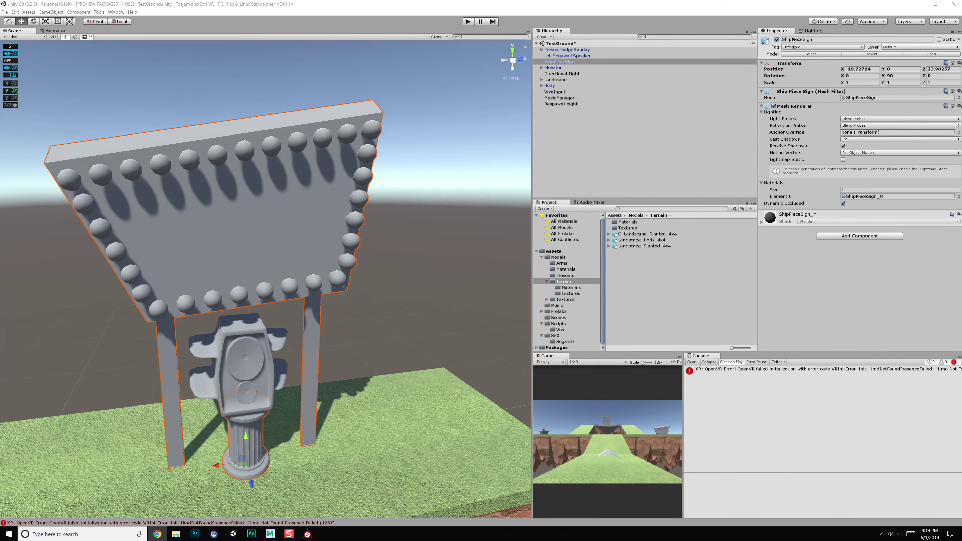
- Switch to the Landscape scene in Maya LT, close the Game Exporter, deselect the slanted block, and save the scene
middle_drag(300, 316, 352, 266)
alt+drag(352, 266, 315, 286)
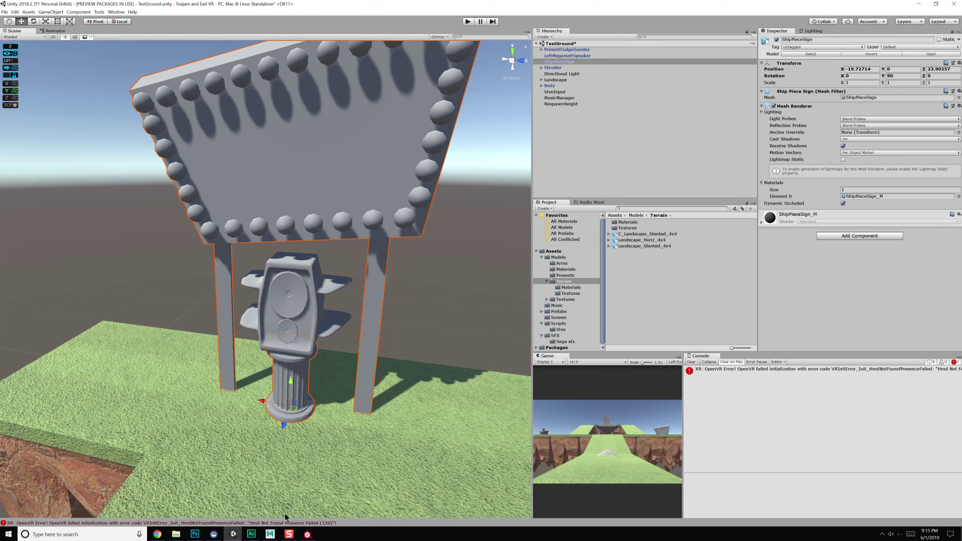
click(270, 533)
click(305, 493)
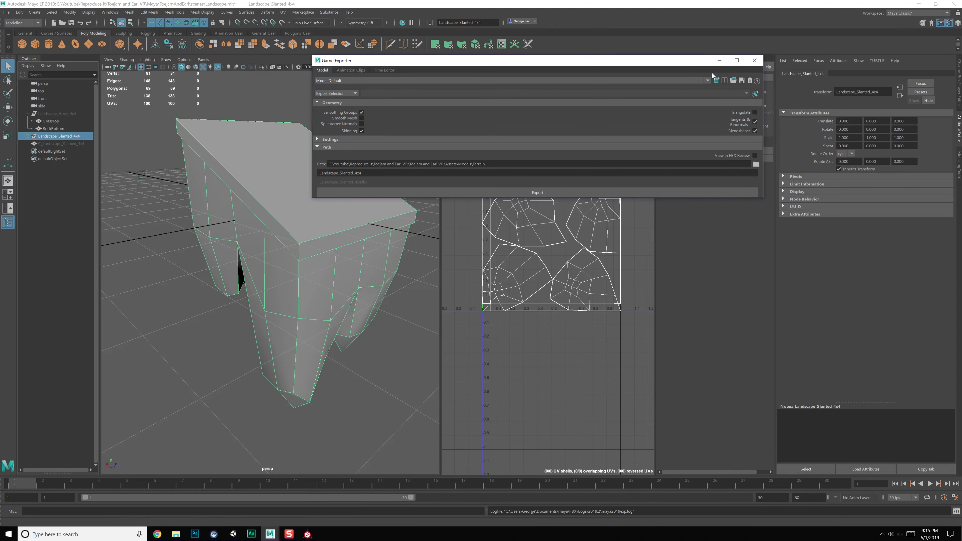
click(754, 60)
click(359, 111)
key(ctrl+s)
- Open the ShipPiece_01.mlt scene from the project's scenes folder
click(5, 12)
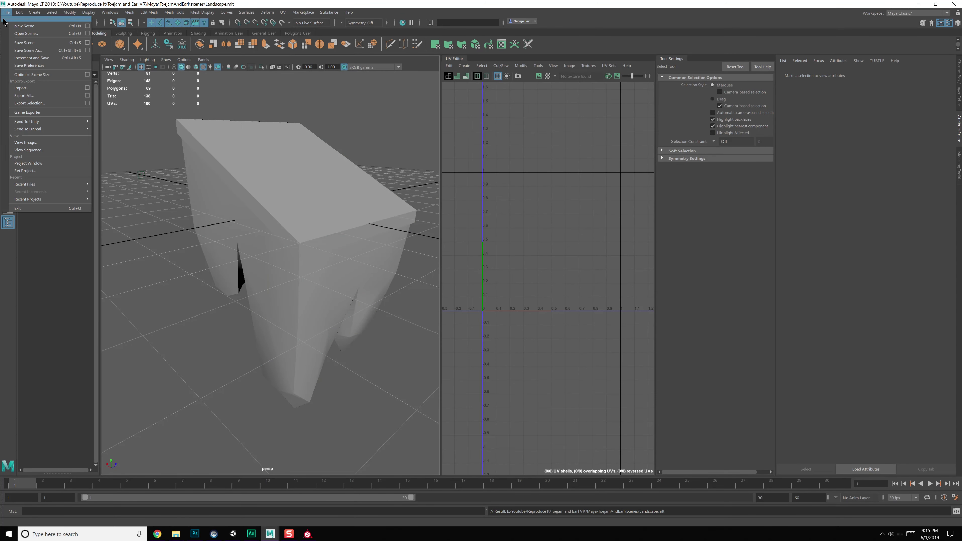
mouse_move(43, 183)
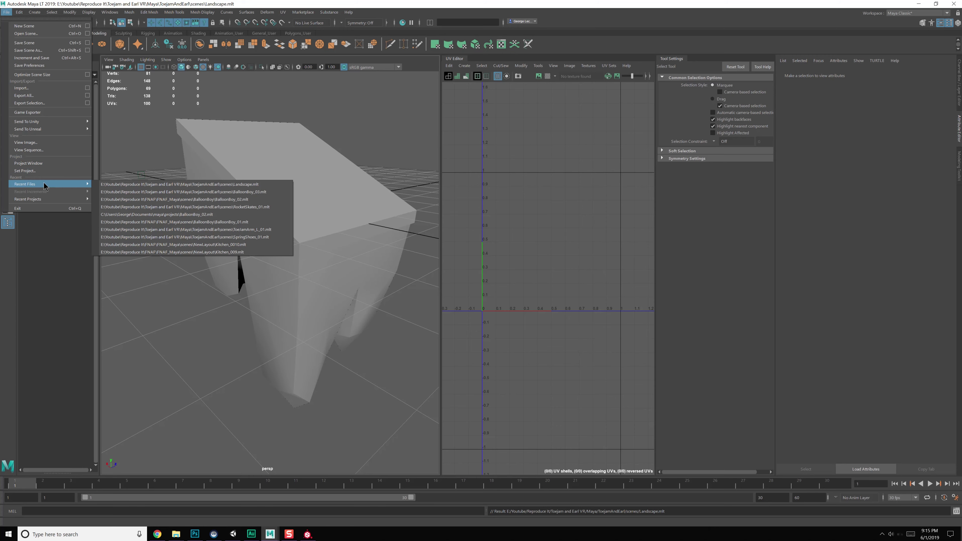
click(37, 33)
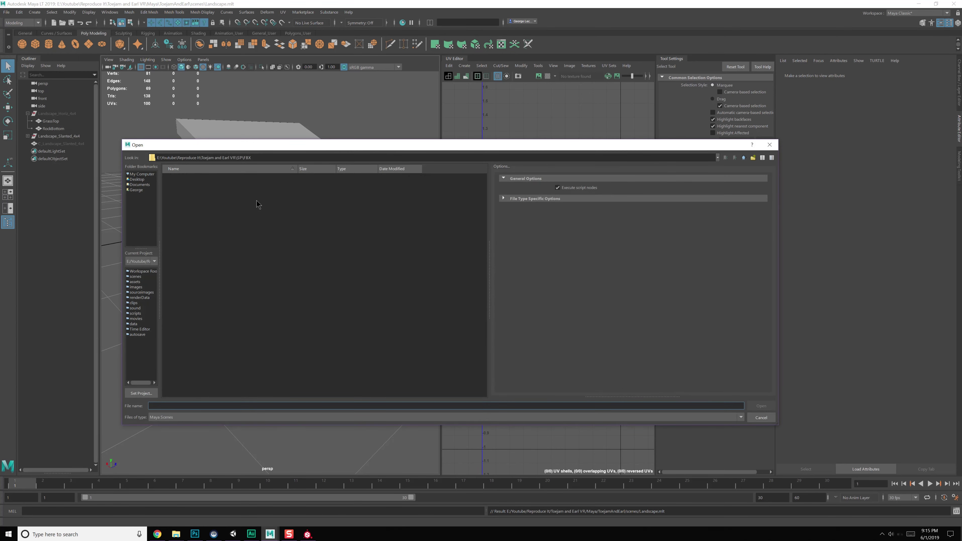
click(136, 277)
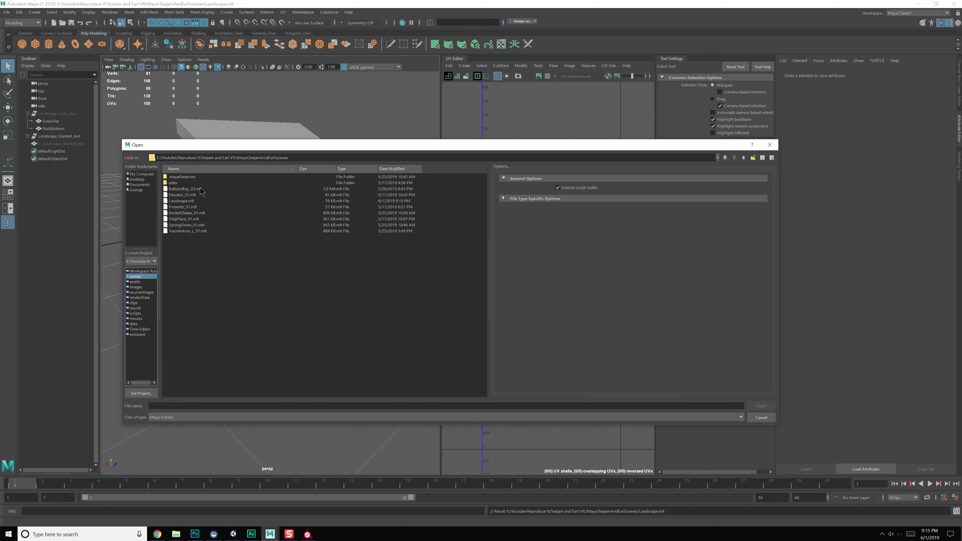
click(191, 220)
click(192, 226)
click(192, 231)
click(192, 219)
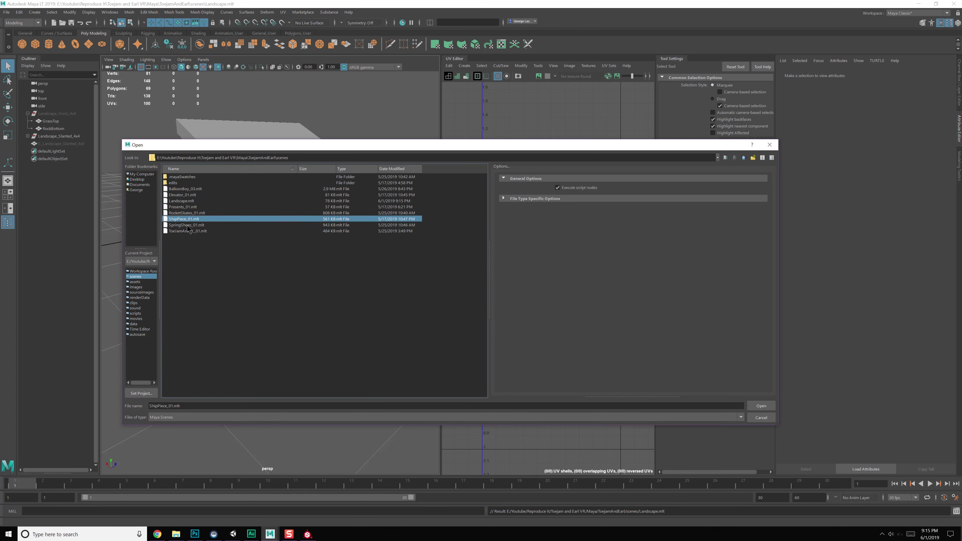
click(188, 215)
click(187, 216)
double_click(187, 219)
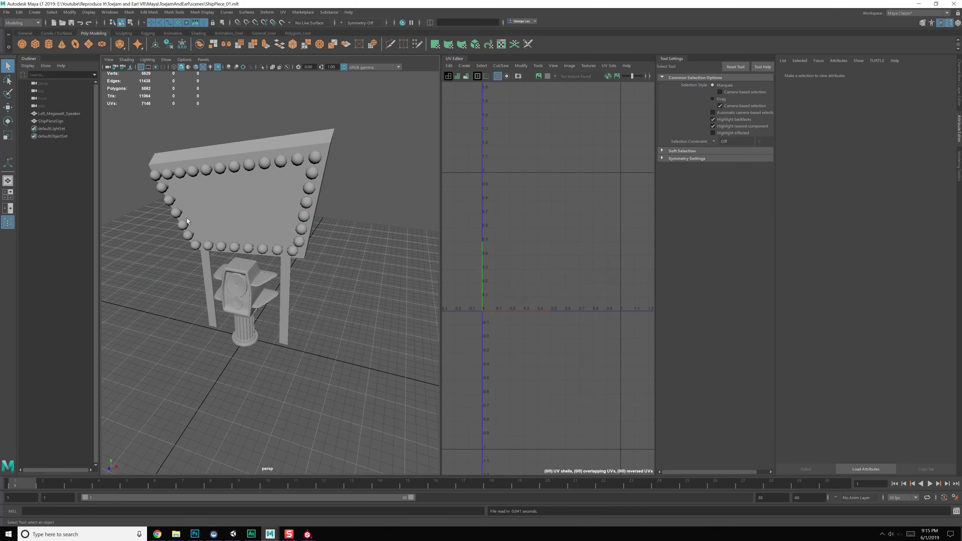
- Select the front faces of all light bulbs around the ShipPieceSign's edge and grow the selection to cover the whole bulbs
click(262, 239)
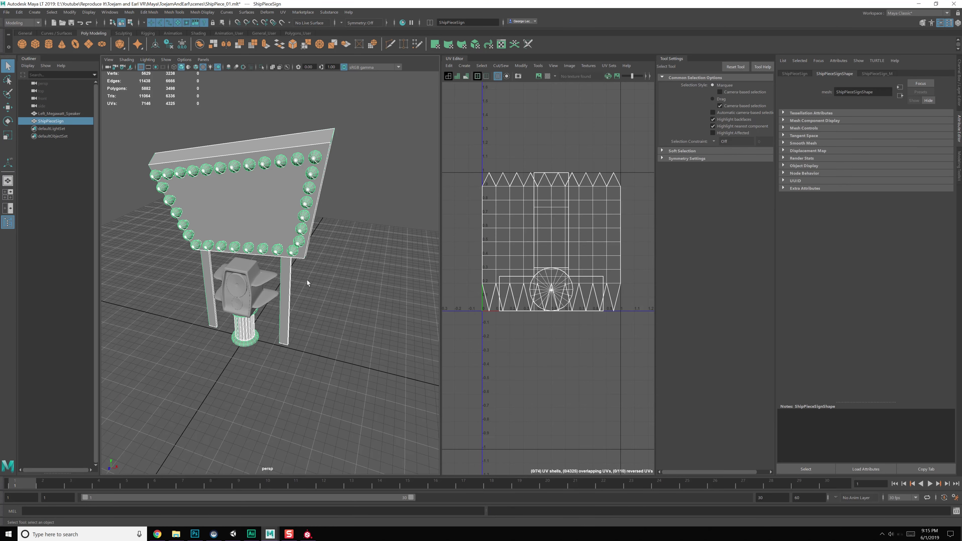
alt+drag(299, 167, 269, 210)
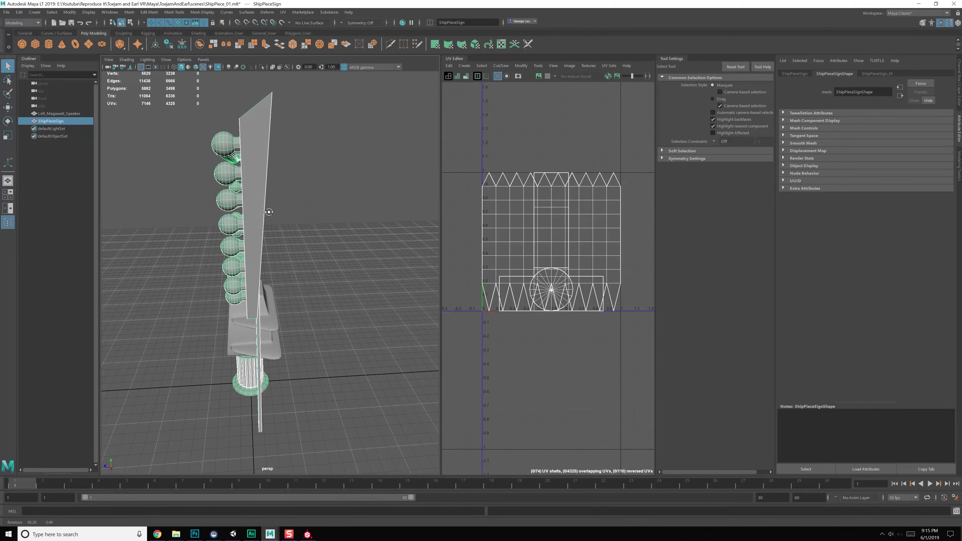
right_drag(227, 144, 218, 184)
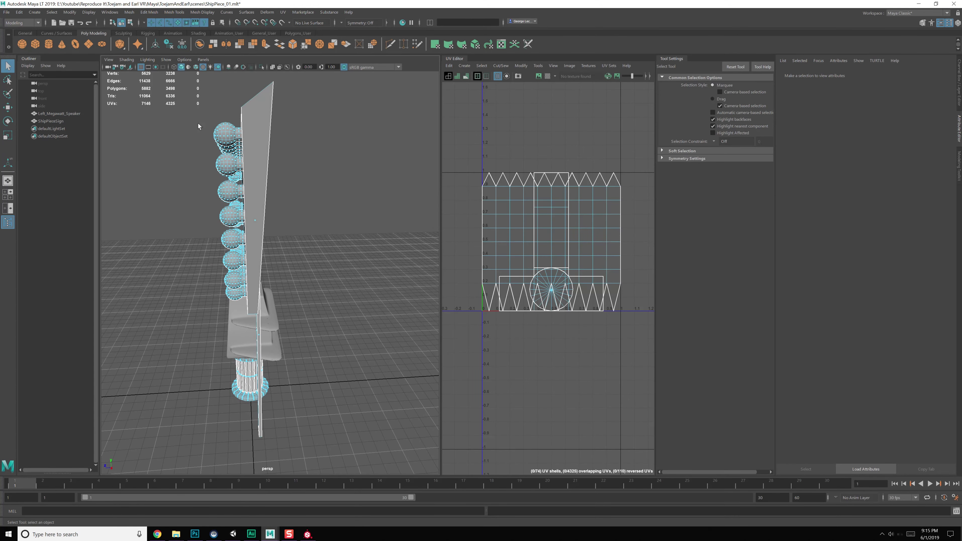
drag(194, 99, 398, 297)
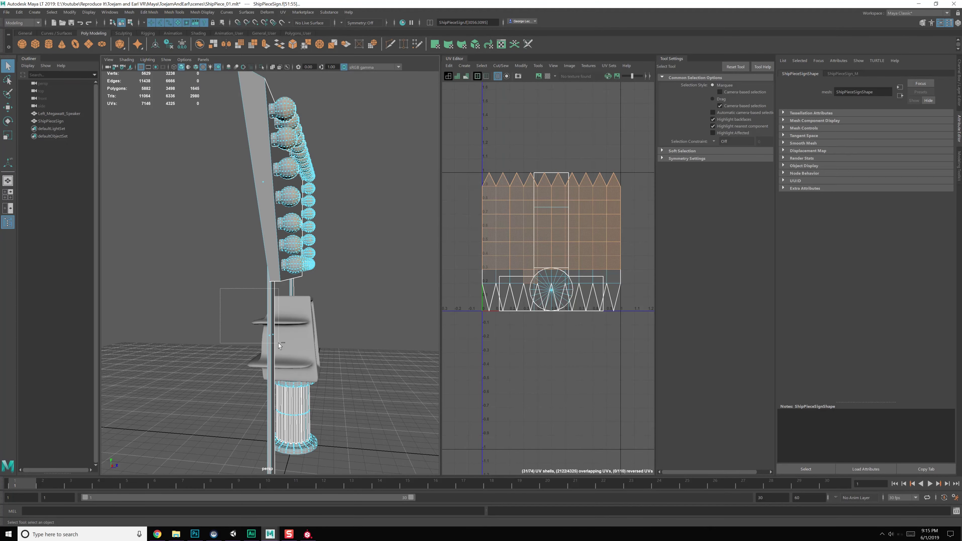
alt+drag(229, 297, 389, 264)
shift+right_click(388, 263)
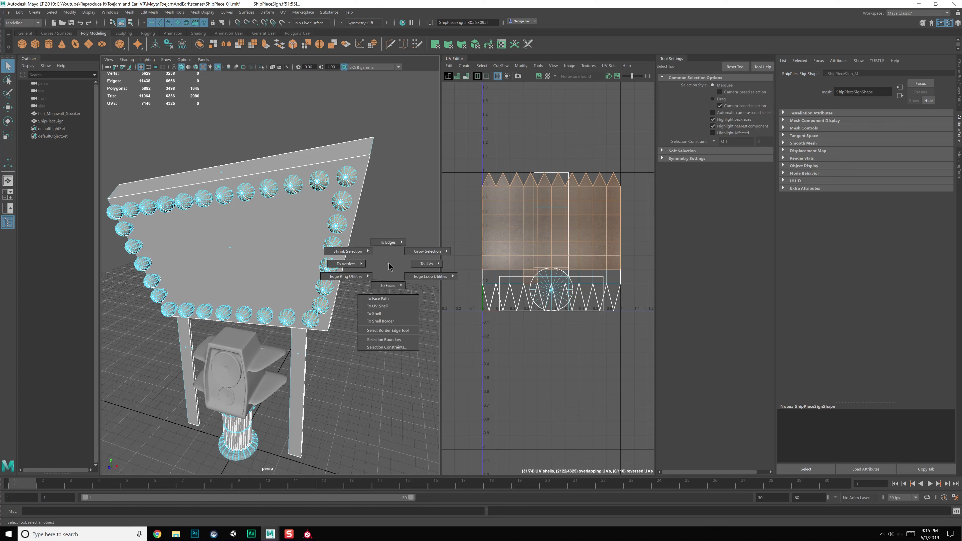
shift+right_drag(389, 264, 420, 250)
key(shift+period)
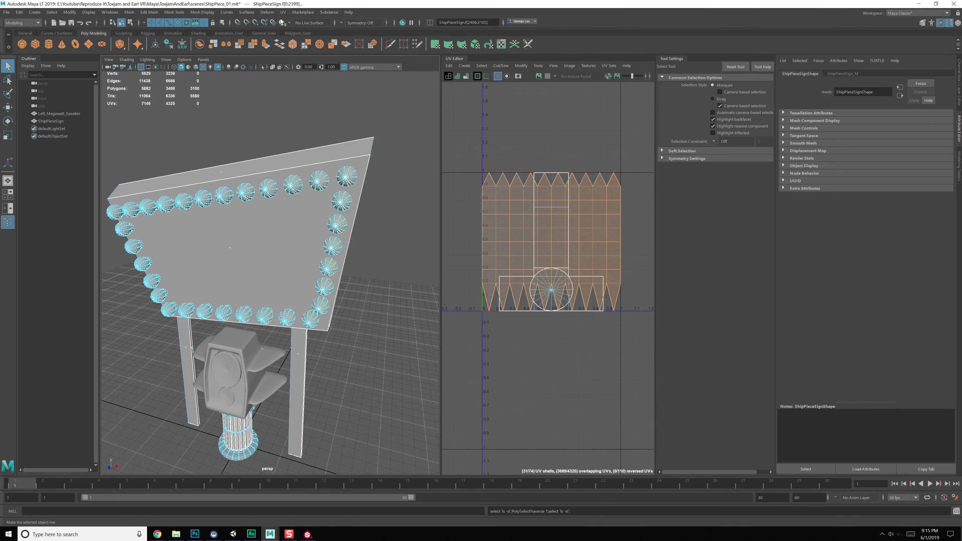
- Apply a planar mapping from the Z axis to the bulb faces and move their UVs above the other shells
click(282, 12)
click(355, 106)
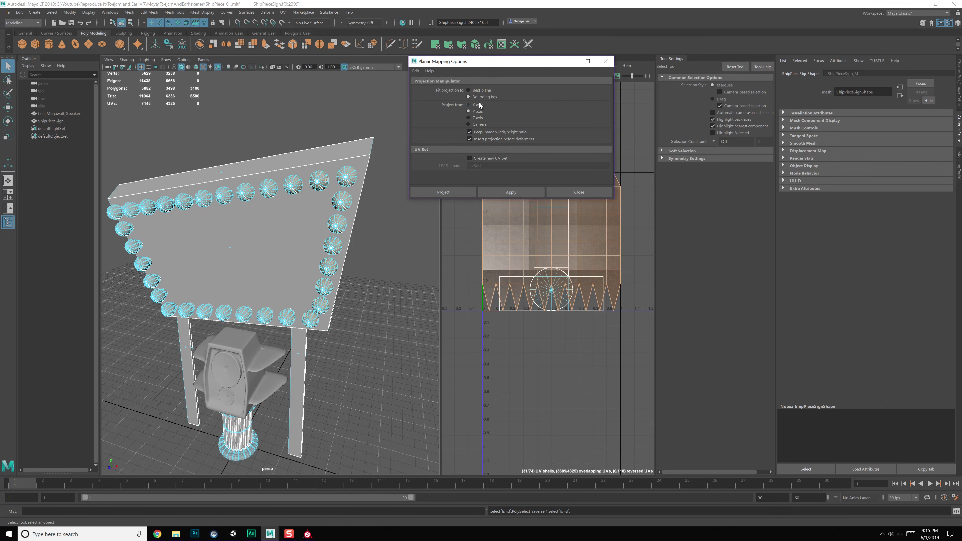
click(525, 192)
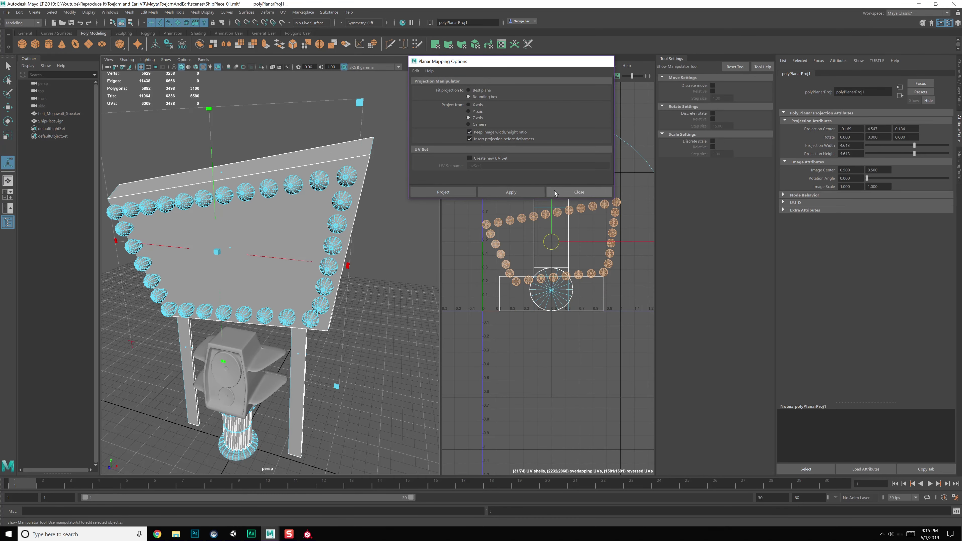
click(554, 190)
alt+middle_drag(354, 188, 347, 215)
scroll(548, 228, down, 2)
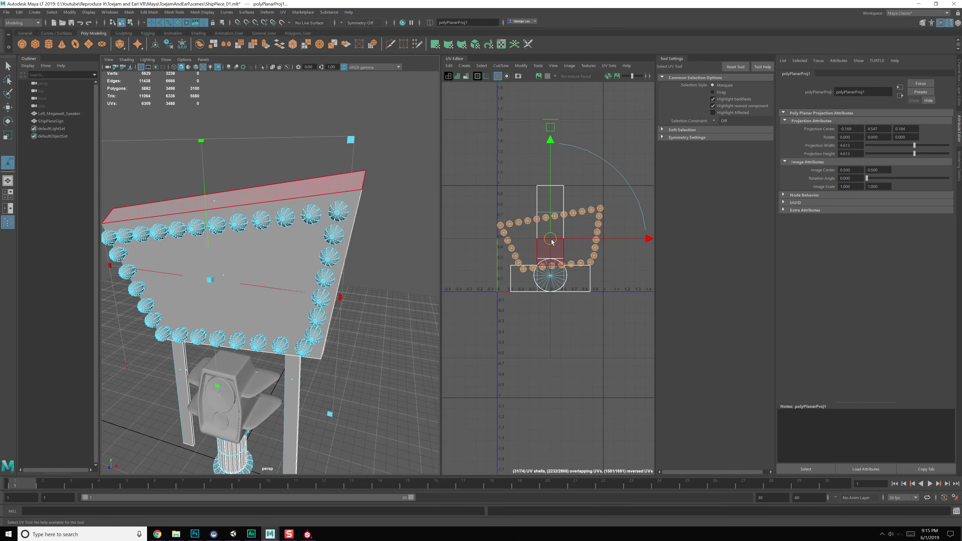
drag(552, 240, 599, 126)
- Examine the sign from behind and inside, checking where the bulb ends pass through the panel
alt+drag(418, 212, 324, 225)
alt+right_drag(324, 225, 348, 261)
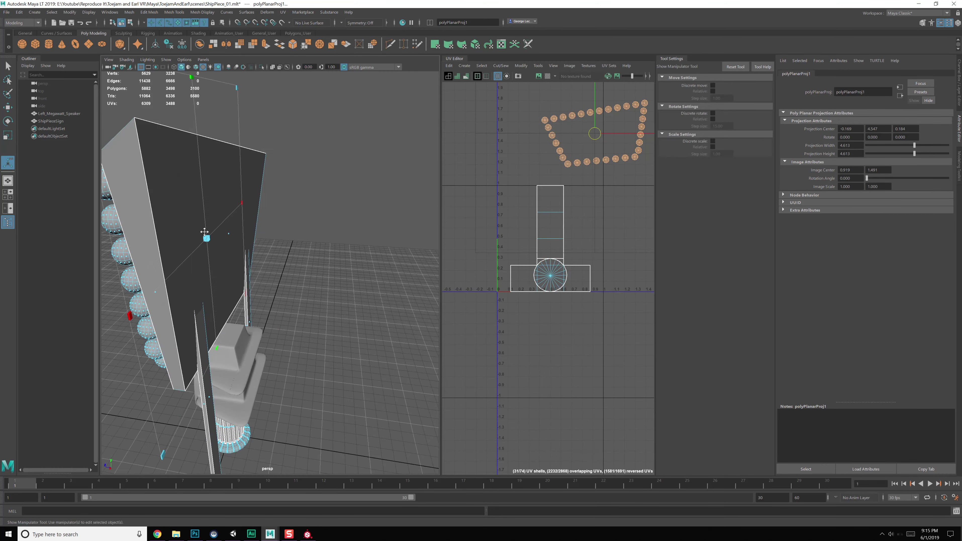
alt+drag(324, 246, 355, 290)
alt+right_drag(355, 290, 365, 287)
alt+drag(365, 287, 333, 292)
alt+right_drag(296, 292, 328, 322)
alt+drag(328, 322, 317, 324)
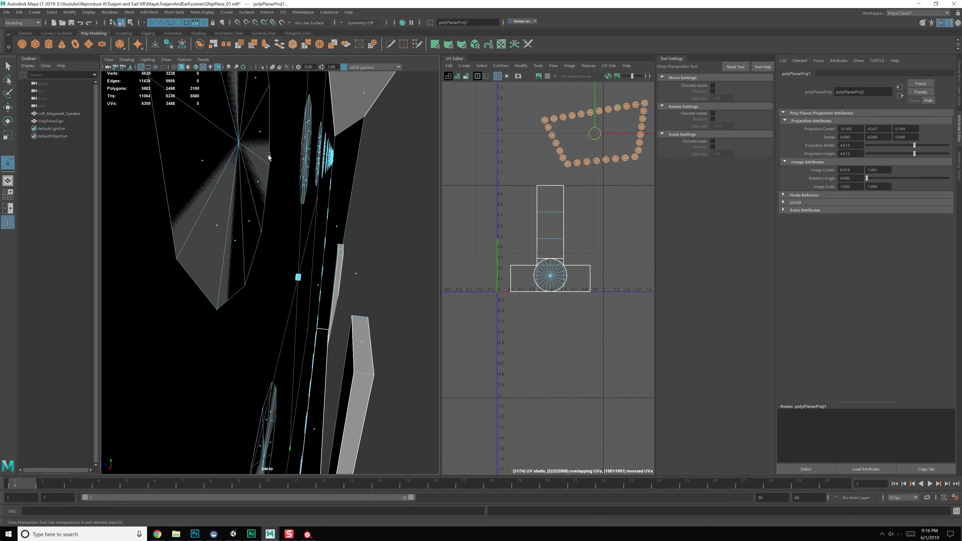
alt+drag(274, 165, 279, 166)
key(f)
- Show the sign in the top view and turn on X-Ray shading there
key(space)
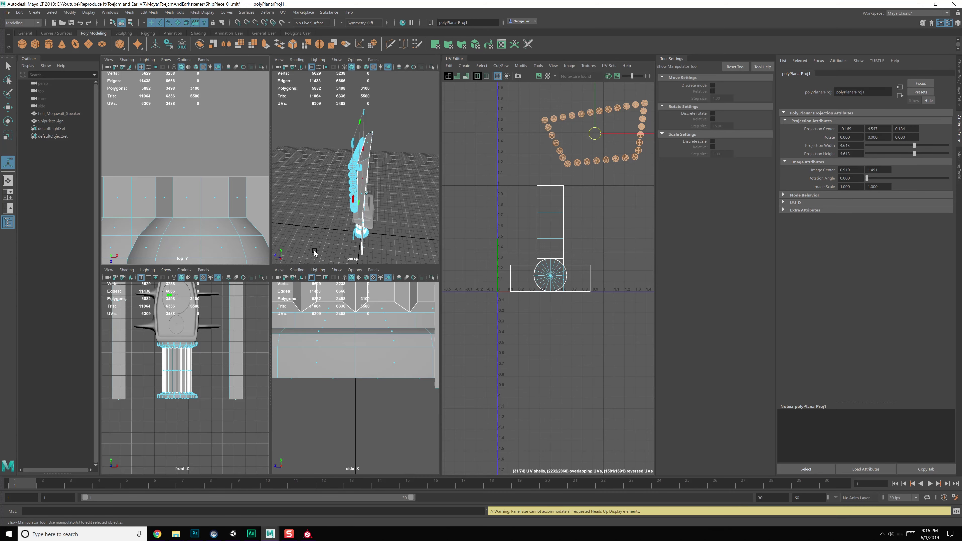
key(space)
scroll(294, 279, down, 8)
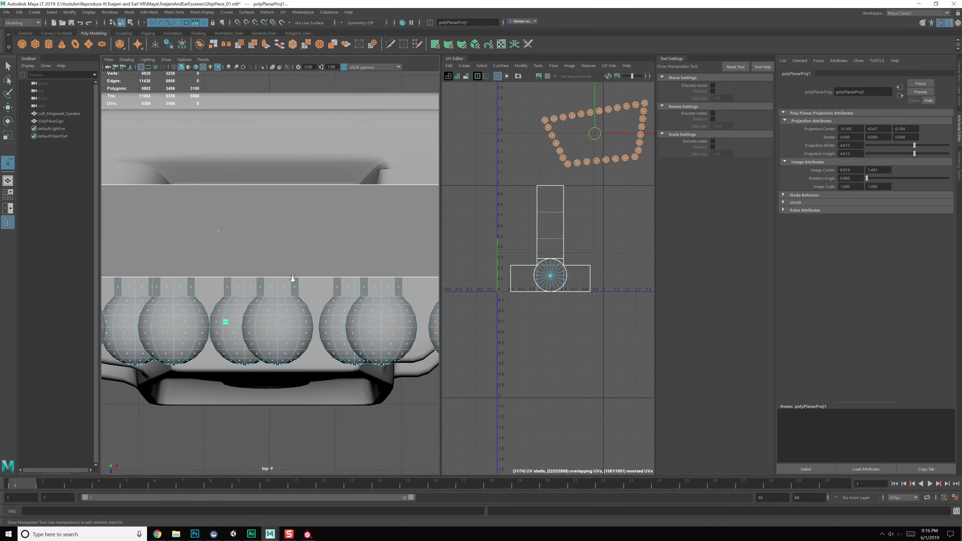
scroll(293, 279, down, 5)
alt+middle_drag(292, 279, 312, 246)
alt+right_drag(312, 246, 344, 309)
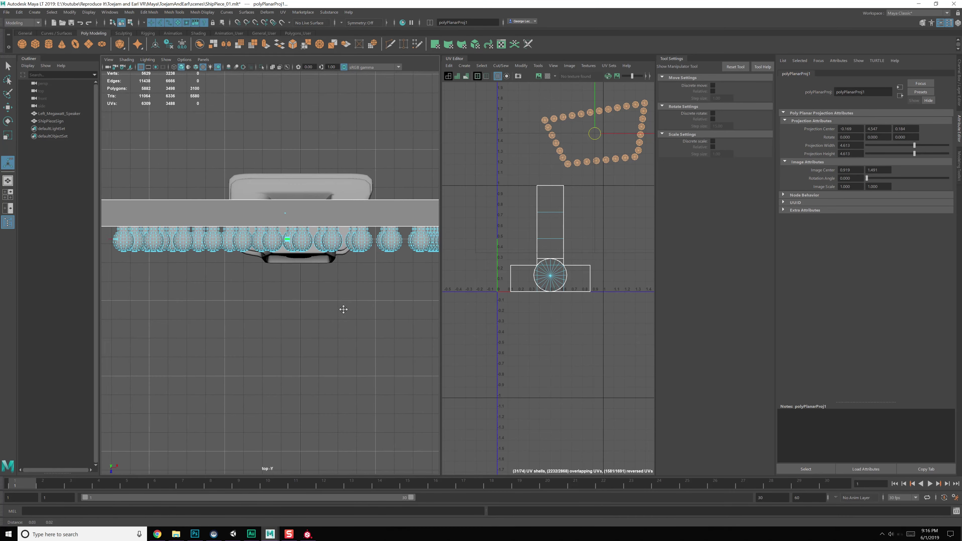
alt+middle_drag(343, 309, 336, 314)
alt+right_drag(336, 314, 334, 299)
scroll(334, 299, down, 1)
click(127, 60)
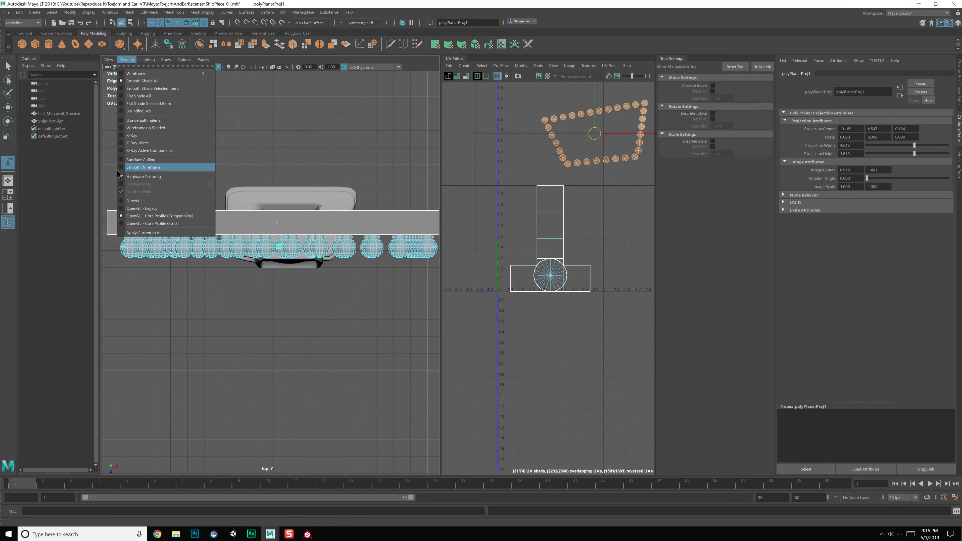
click(130, 135)
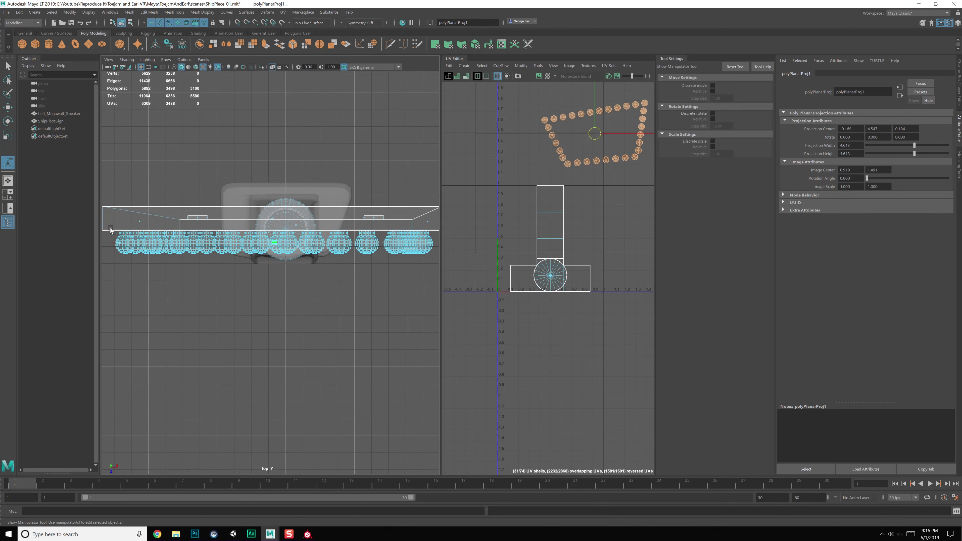
- Select the hidden bulb end faces along the sign's front plane, leaving out the sign's underside face
drag(438, 227, 437, 230)
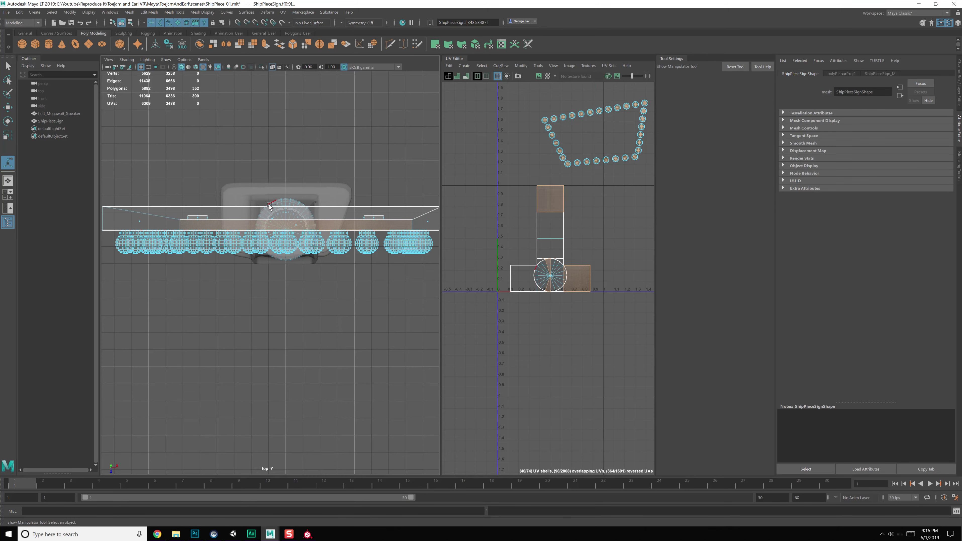
ctrl+click(301, 226)
key(space)
key(space)
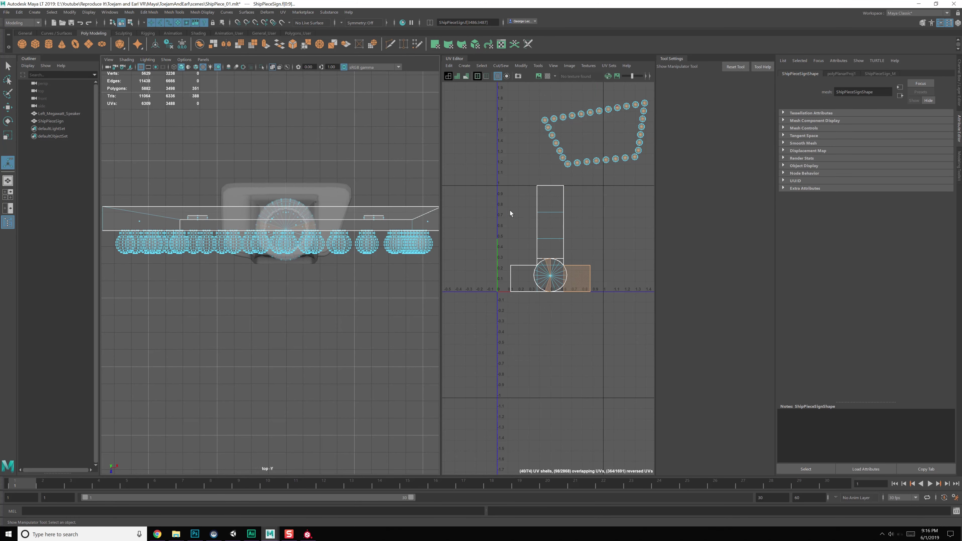
alt+middle_drag(509, 211, 488, 225)
scroll(369, 248, up, 4)
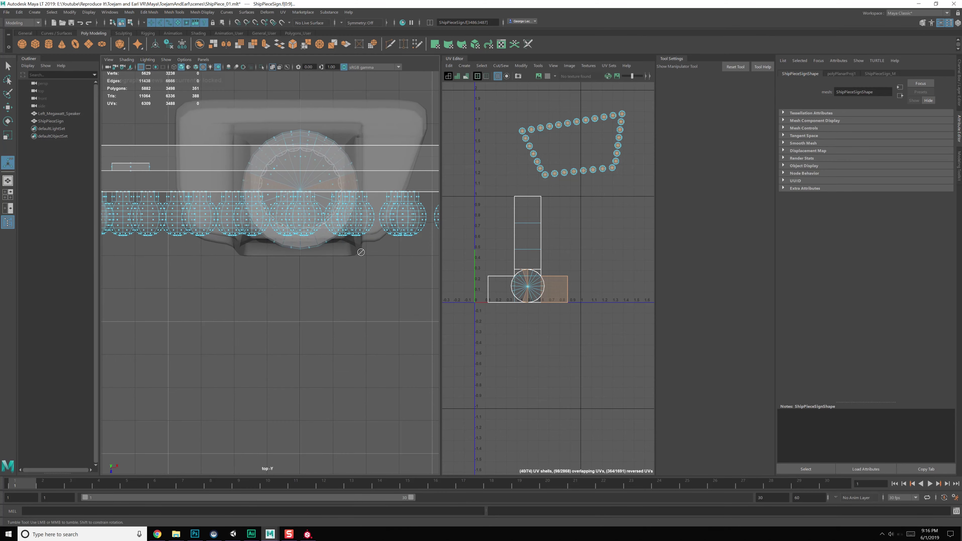
- Remove the sign's large front face from the selection in the perspective view and delete the hidden bulb end faces
alt+drag(368, 248, 368, 219)
key(space)
key(space)
alt+drag(381, 173, 391, 339)
scroll(391, 339, up, 8)
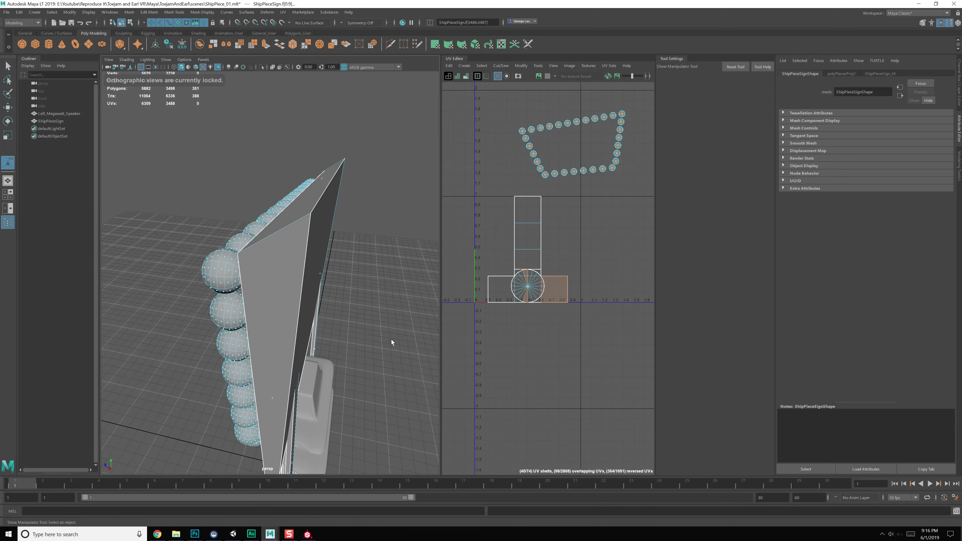
alt+drag(369, 301, 368, 305)
scroll(367, 296, up, 1)
scroll(367, 296, down, 1)
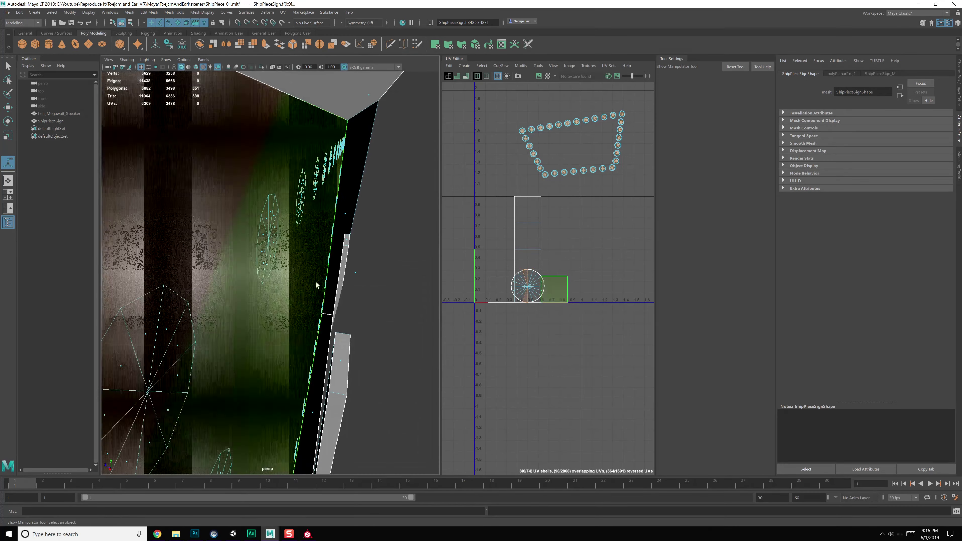
ctrl+click(318, 284)
scroll(348, 307, down, 6)
alt+drag(346, 310, 373, 309)
scroll(373, 309, down, 5)
alt+middle_drag(350, 307, 331, 283)
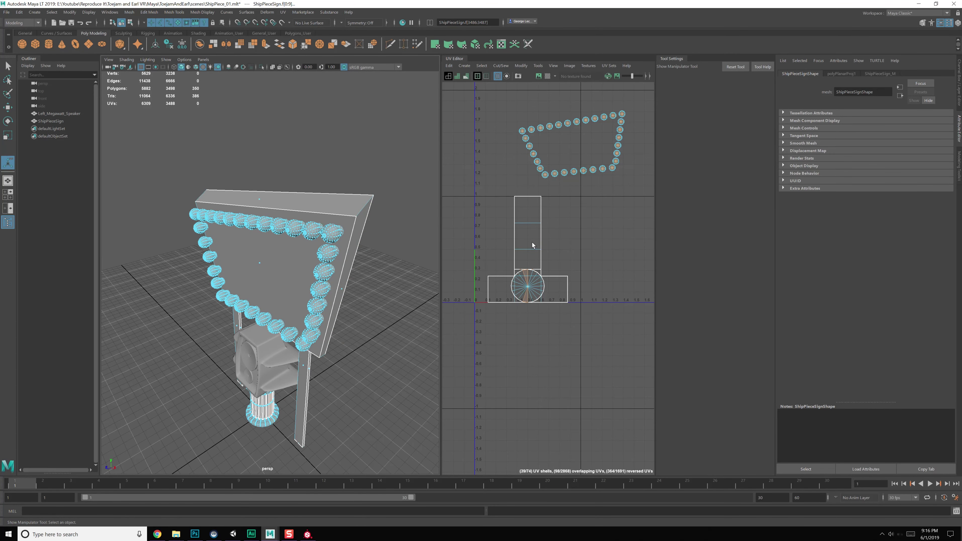
key(Delete)
- Select all the bulb UV shells in the UV Editor and unfold them
key(q)
scroll(567, 172, up, 3)
alt+middle_drag(576, 131, 561, 173)
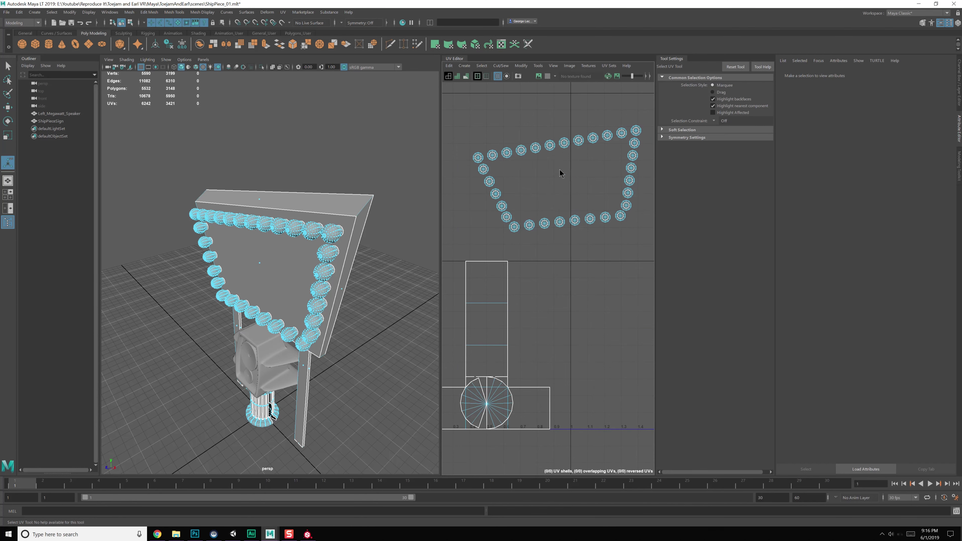
right_drag(559, 170, 541, 160)
scroll(541, 160, down, 2)
drag(612, 208, 613, 207)
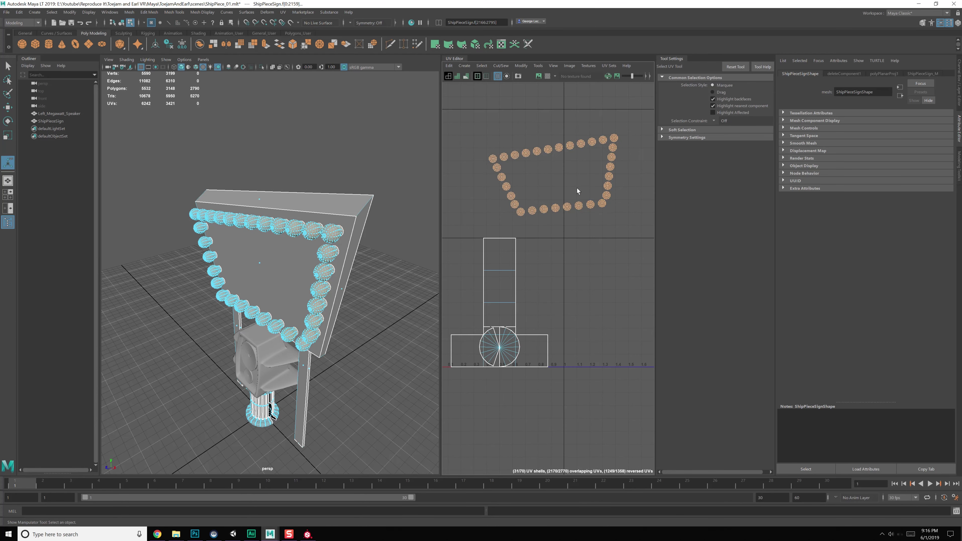
shift+right_click(554, 172)
shift+right_drag(520, 171, 469, 176)
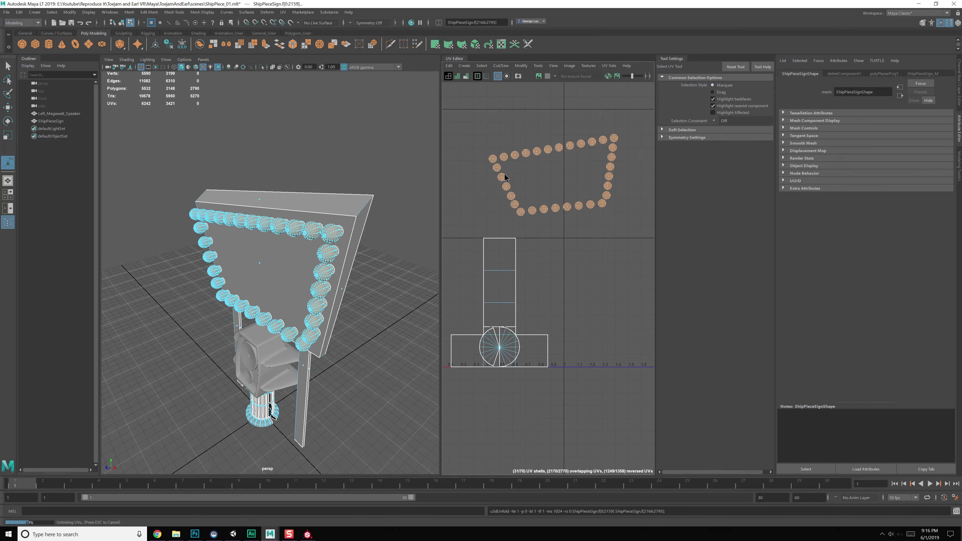
- Apply Orient Shells to the unfolded bulb shells and clear the selection
scroll(527, 176, up, 2)
shift+right_click(547, 159)
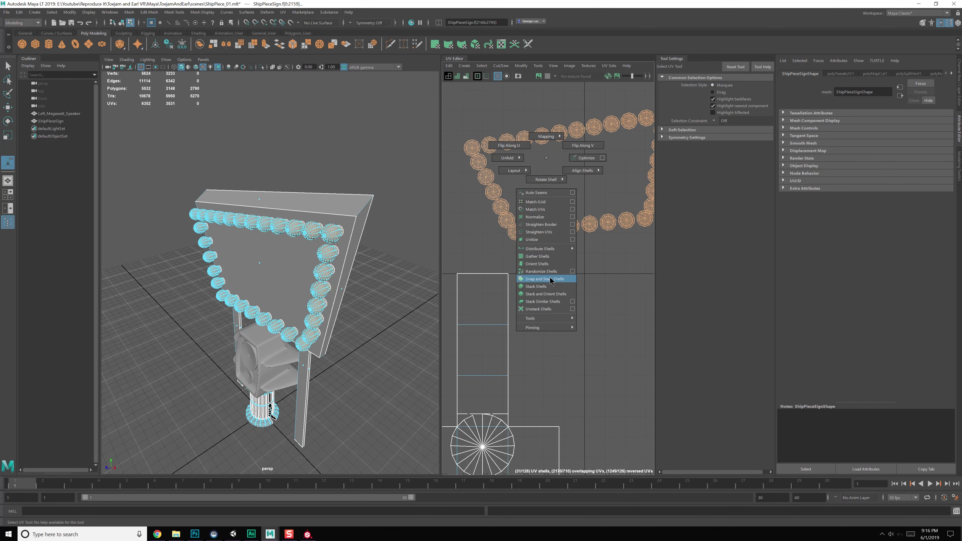
click(545, 264)
scroll(560, 184, down, 4)
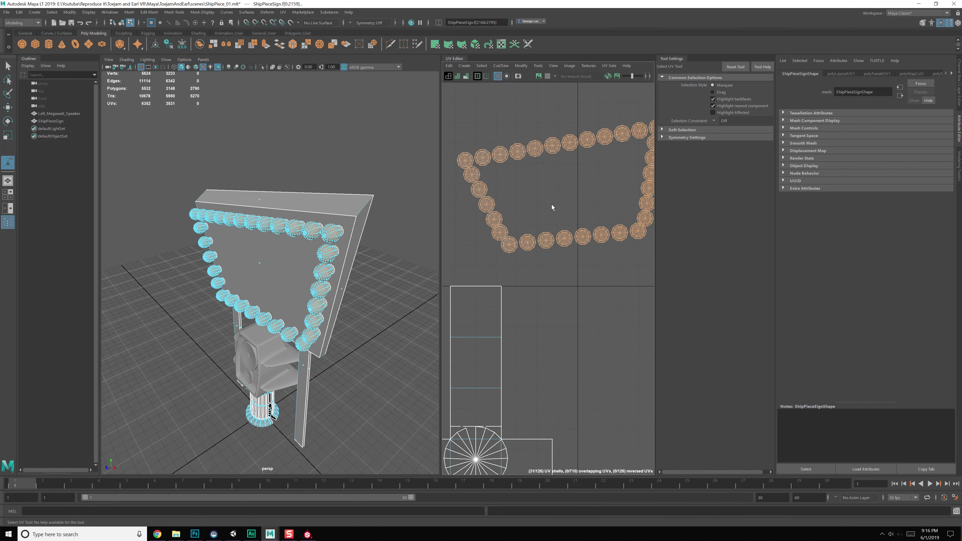
click(566, 255)
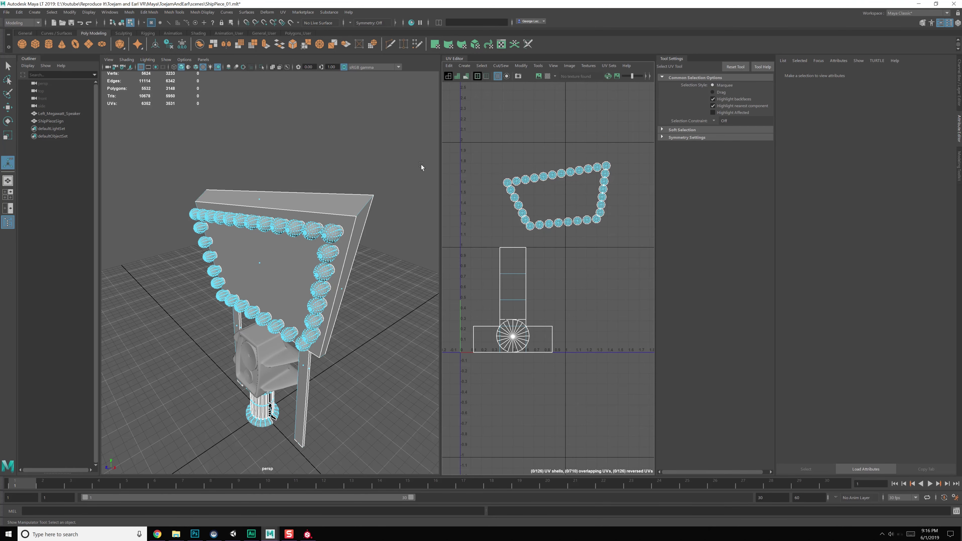
- Widen the UV Editor beside the perspective view and bring the bulb shells into closer view
drag(441, 168, 282, 178)
scroll(399, 217, up, 4)
alt+middle_drag(457, 141, 438, 255)
scroll(434, 217, up, 1)
alt+middle_drag(428, 188, 426, 207)
- With the Move tool active, select every other bulb UV shell along the upper row, starting from the corner shell
key(w)
right_drag(420, 218, 383, 203)
click(372, 201)
alt+middle_drag(370, 223, 412, 223)
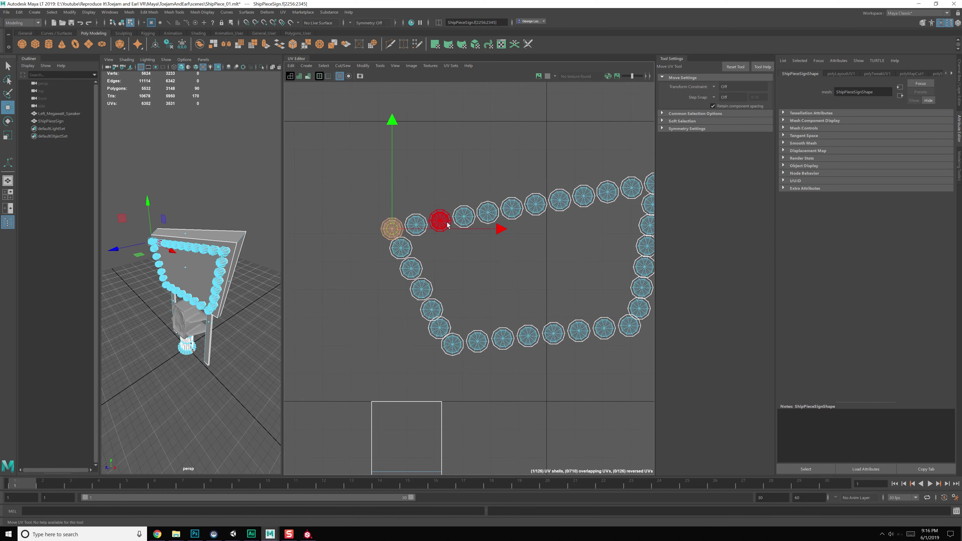
shift+click(443, 222)
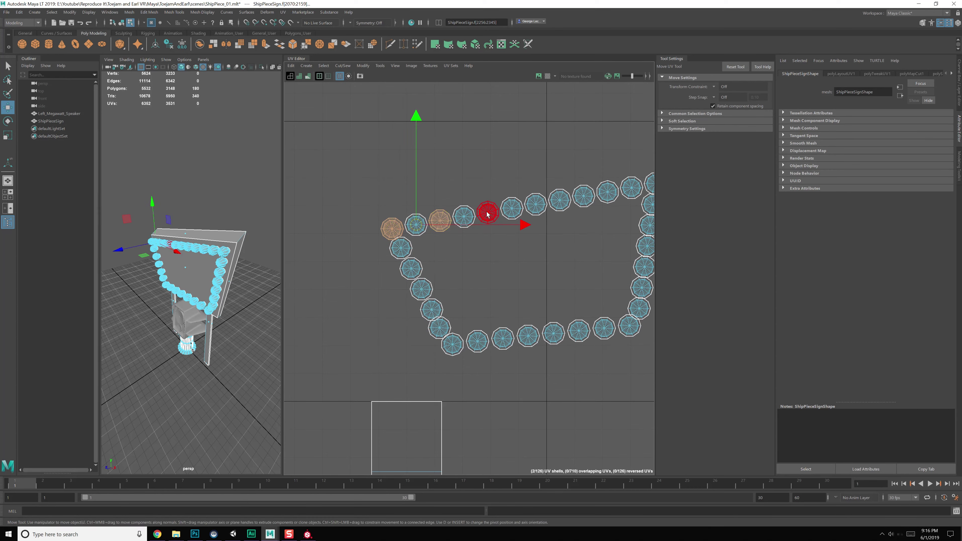
- Select every other bulb UV shell around the sign's ring and move the selected shells up, clear of the remaining ones
shift+click(629, 190)
alt+middle_drag(605, 223, 580, 211)
shift+click(628, 195)
shift+click(622, 235)
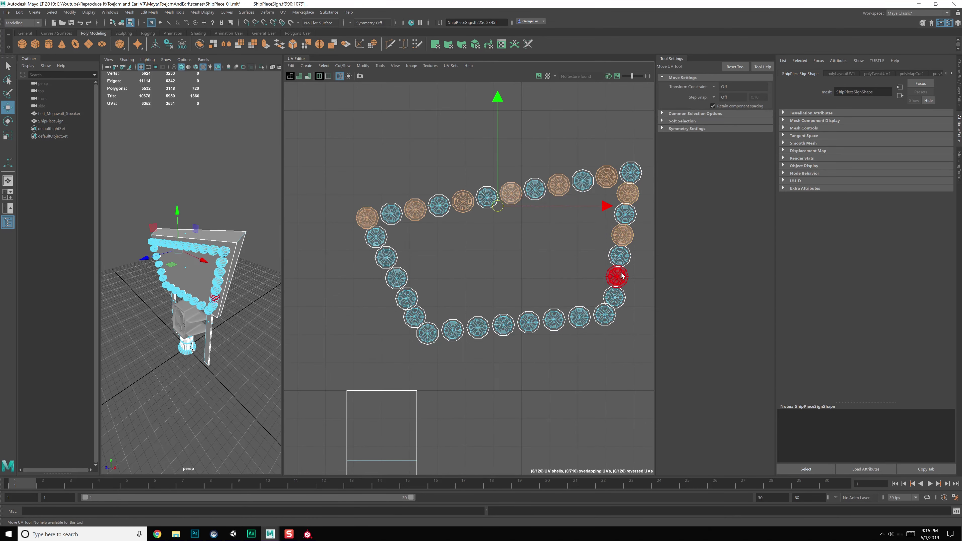
shift+click(617, 276)
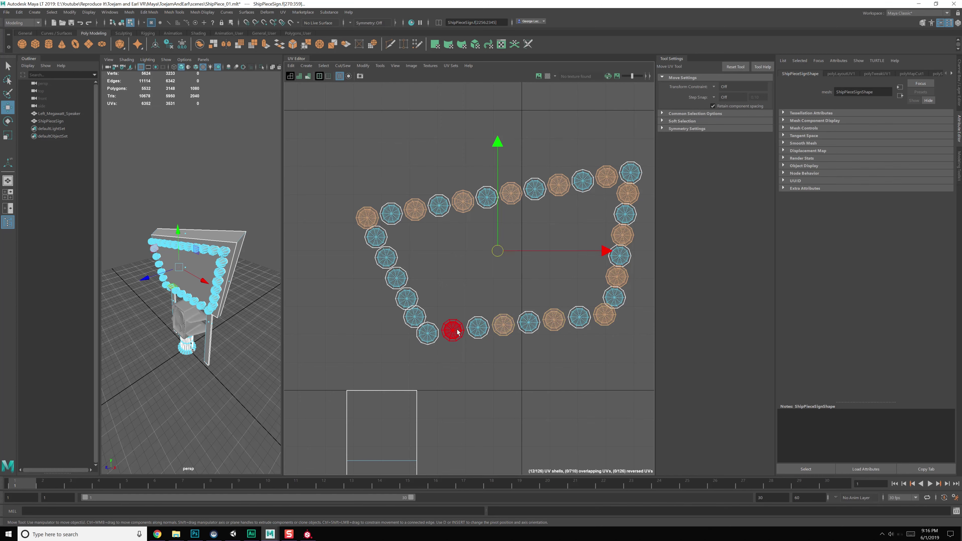
shift+click(396, 283)
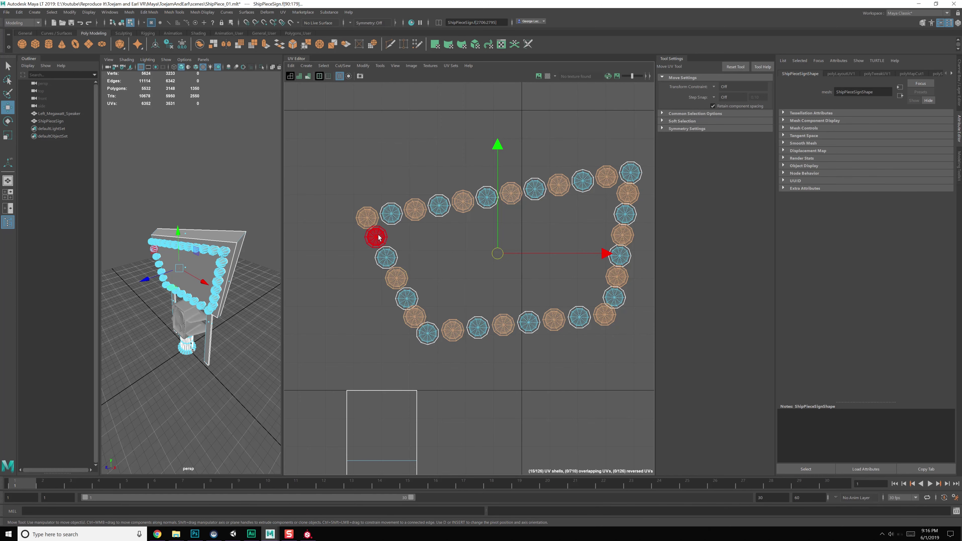
scroll(507, 274, down, 2)
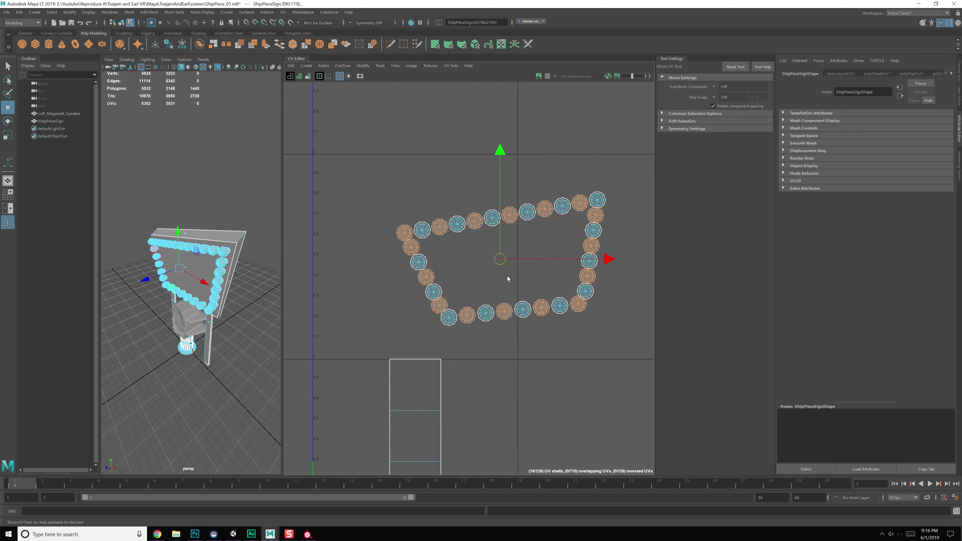
click(449, 319)
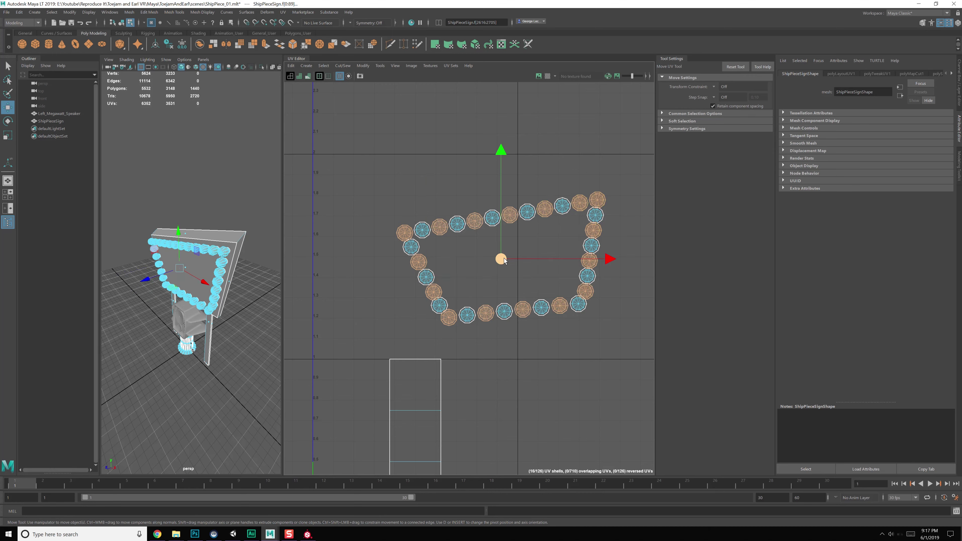
drag(501, 259, 488, 107)
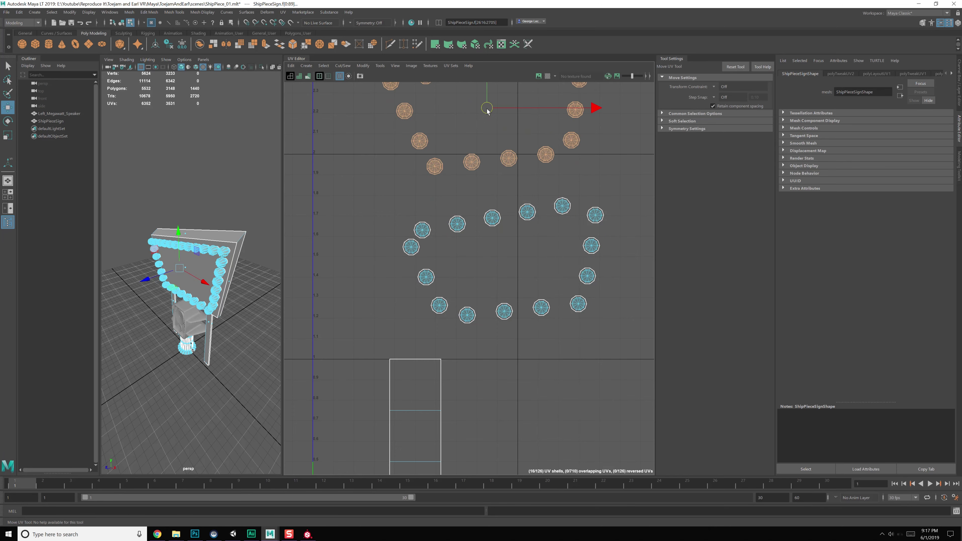
alt+middle_drag(488, 107, 492, 216)
drag(488, 210, 490, 180)
mouse_move(499, 187)
alt+middle_down()
mouse_move(492, 206)
mouse_move(503, 191)
alt+middle_up()
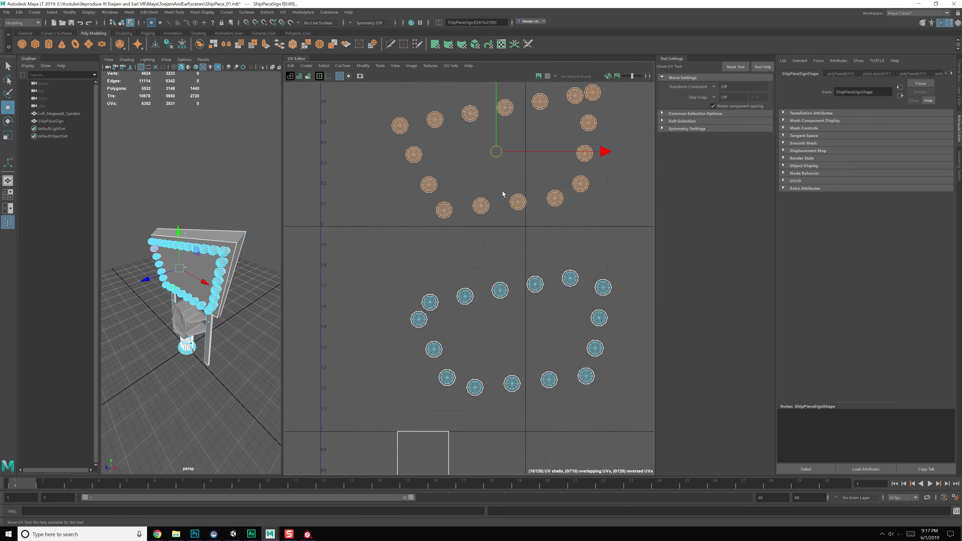
- Select the remaining ring of bulb UV shells and move it to the right, out of its tile
alt+right_drag(502, 191, 434, 238)
drag(587, 345, 588, 346)
drag(509, 303, 626, 306)
- Select the overlapping pillar and sign UV shells in the 0–1 tile and move them right, outside the tile
alt+middle_drag(566, 257, 523, 214)
scroll(515, 229, down, 4)
alt+right_drag(515, 237, 475, 277)
alt+middle_drag(474, 276, 466, 246)
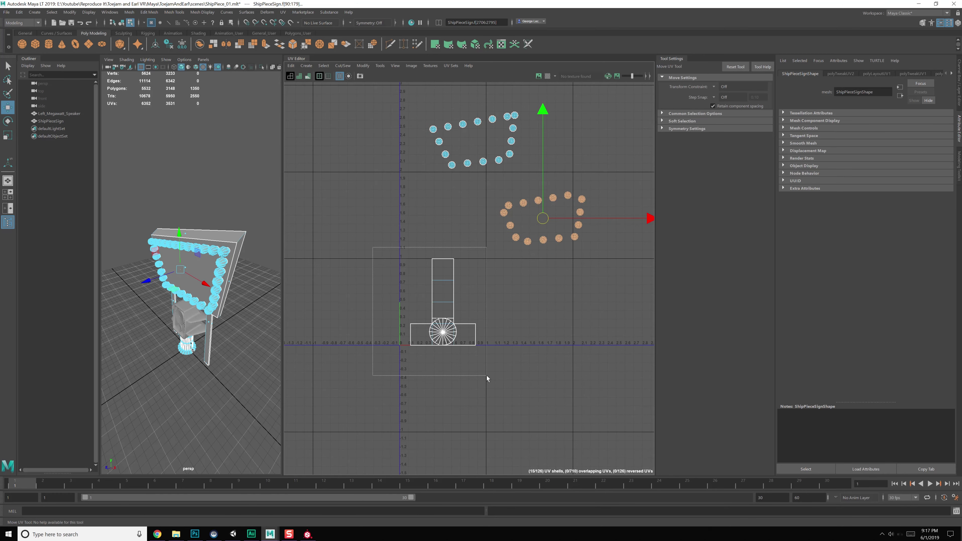
drag(486, 375, 486, 375)
drag(445, 304, 605, 317)
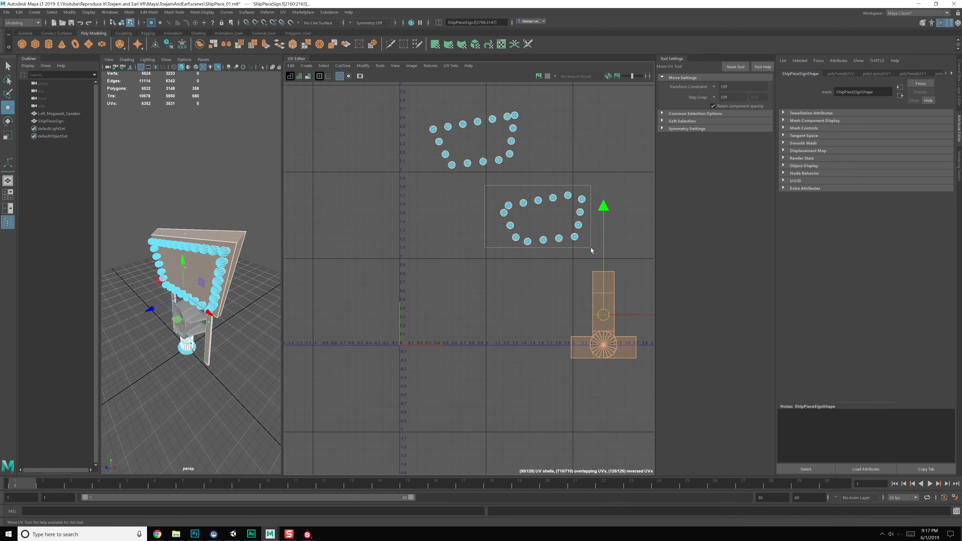
- Lay out the lower ring of bulb shells at 2048 packing resolution and move the packed group outside the 0–1 tile
drag(591, 250, 591, 250)
shift+right_drag(543, 218, 492, 245)
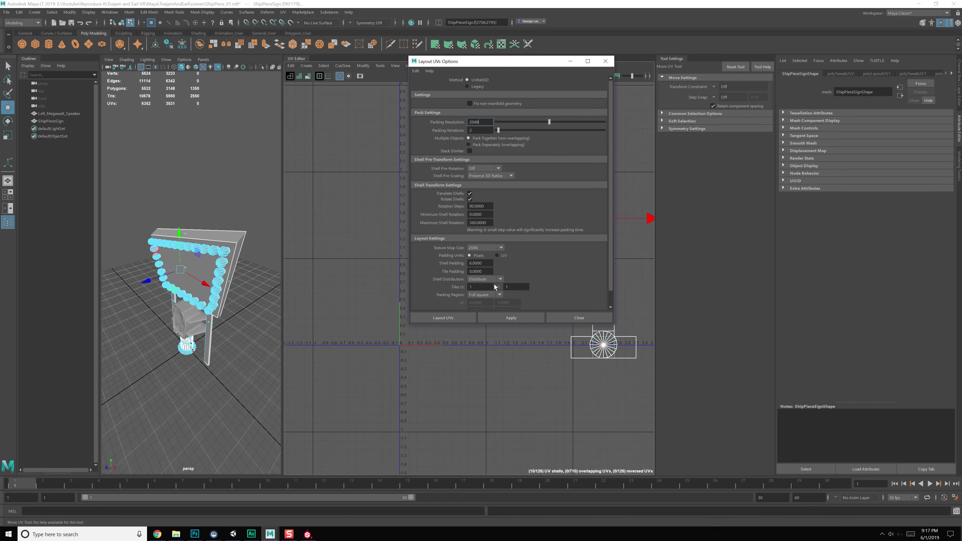
click(569, 317)
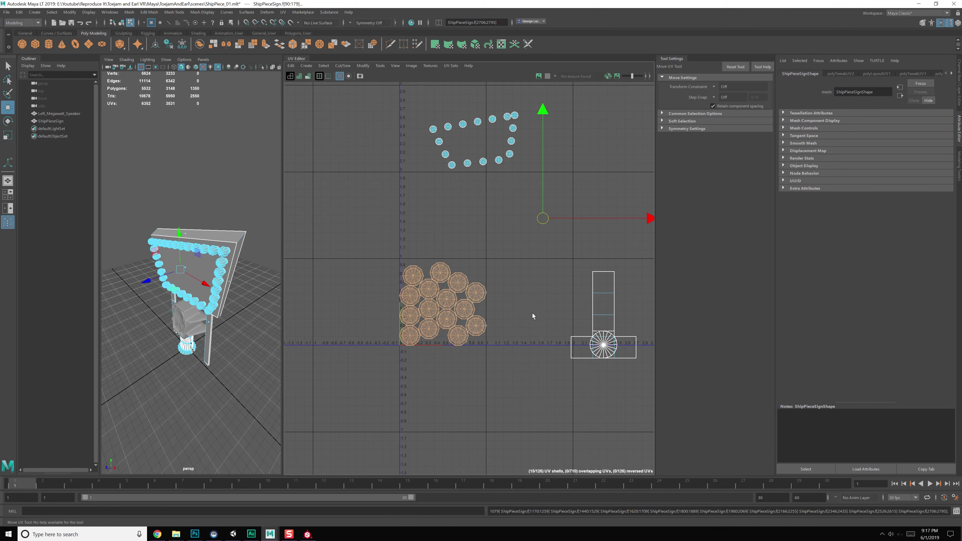
drag(442, 305, 587, 199)
- Lay out the upper ring of bulb UV shells in the 0–1 tile at 2048 packing resolution, preserving 3D ratios
drag(502, 178, 502, 177)
shift+right_drag(476, 139, 427, 164)
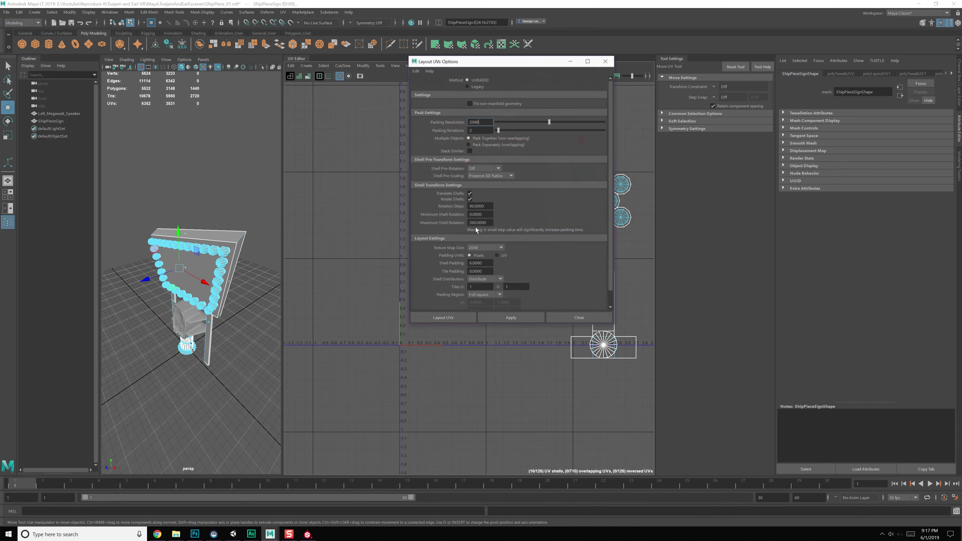
click(519, 316)
click(579, 318)
- Move the two packed groups of bulb UV shells side by side above the 0–1 tile
drag(496, 347, 497, 346)
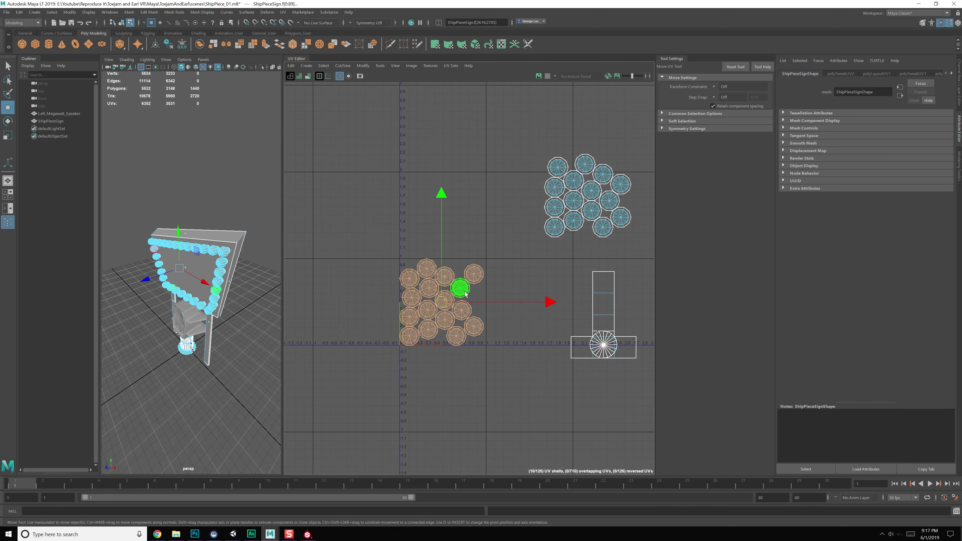
drag(442, 301, 453, 144)
alt+middle_drag(534, 171, 511, 179)
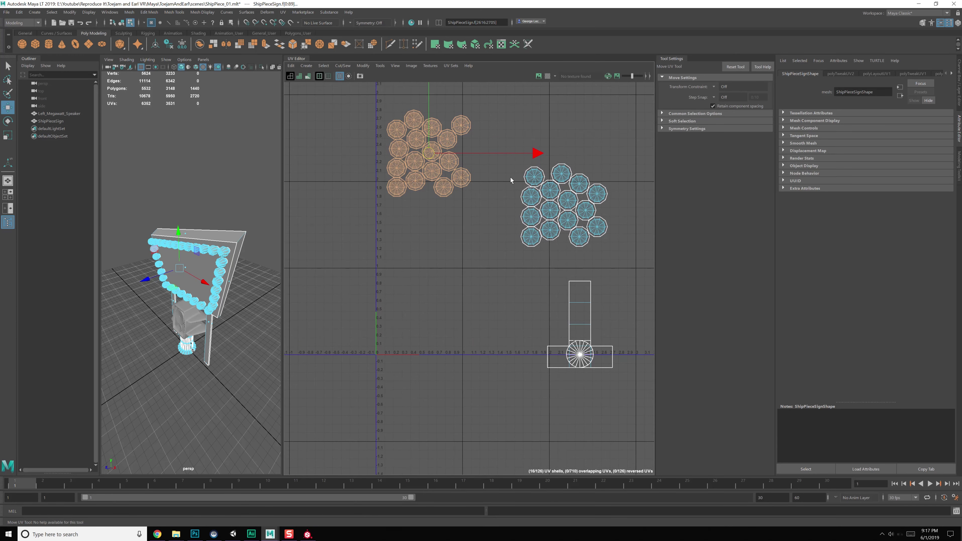
drag(609, 264, 609, 264)
middle_drag(598, 364, 537, 280)
- Select all faces of the sign board and planar-map them from the Z axis with bounding box fit, keeping the image ratio
click(567, 314)
alt+drag(265, 272, 221, 291)
key(q)
right_drag(221, 291, 185, 281)
click(185, 282)
shift+click(197, 267)
alt+drag(218, 279, 154, 260)
alt+drag(246, 334, 164, 281)
shift+click(211, 318)
shift+click(182, 324)
alt+drag(217, 396, 288, 340)
alt+middle_drag(497, 277, 486, 290)
shift+right_drag(486, 272, 479, 259)
key(F8)
click(524, 264)
click(285, 12)
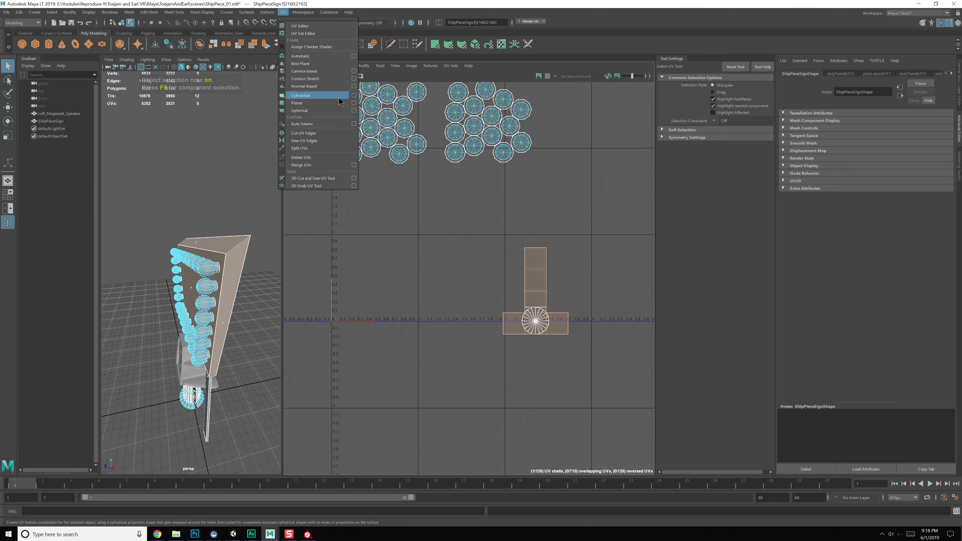
click(354, 103)
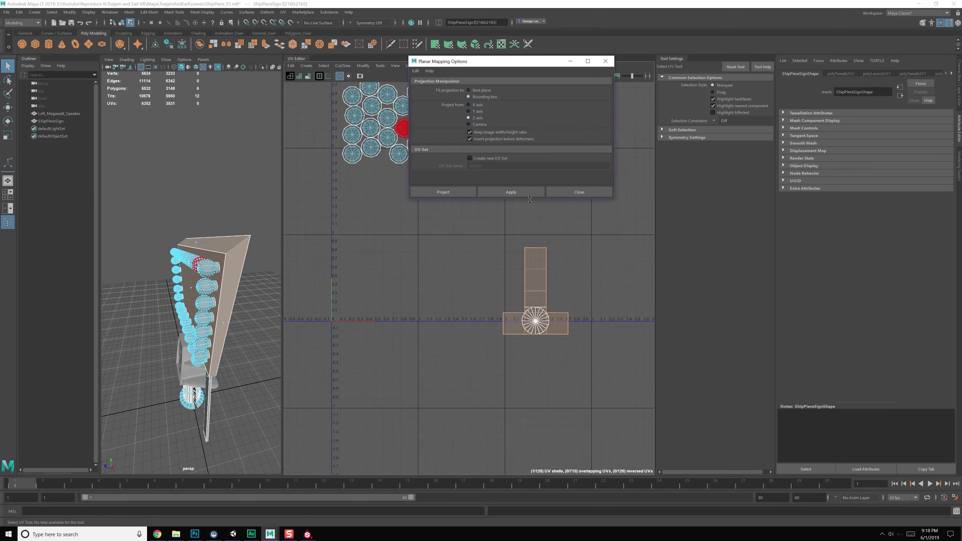
click(488, 192)
click(567, 191)
alt+middle_drag(380, 249, 454, 236)
- Select the border edges of the sign board's back face and cut the UVs along them
key(q)
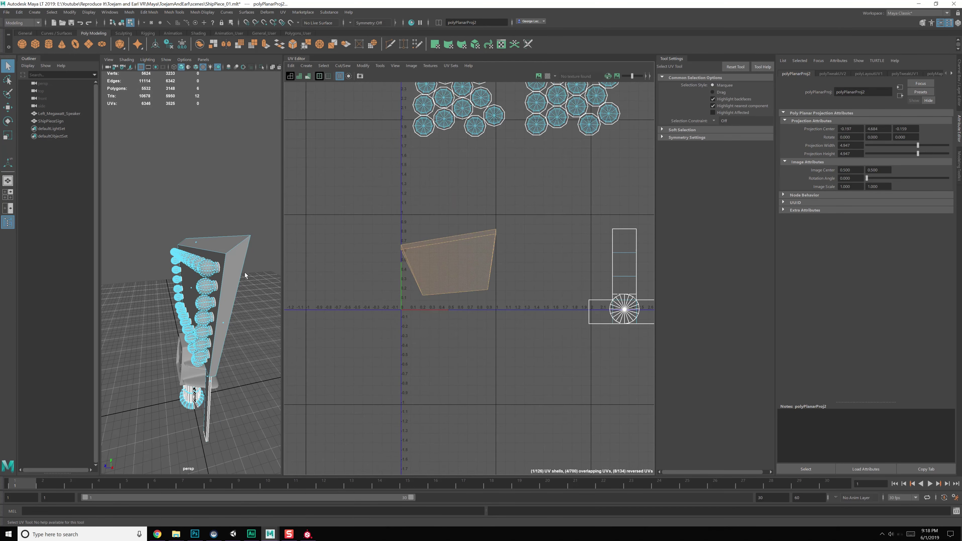
alt+drag(244, 272, 216, 253)
right_drag(217, 253, 217, 227)
click(227, 251)
shift+click(233, 274)
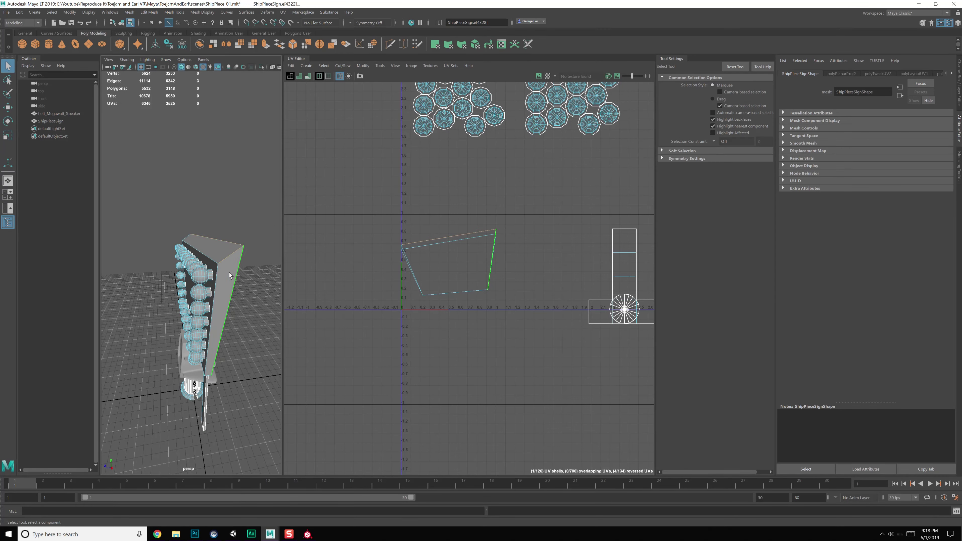
alt+drag(230, 272, 154, 284)
alt+drag(257, 285, 218, 298)
shift+click(205, 283)
shift+click(225, 265)
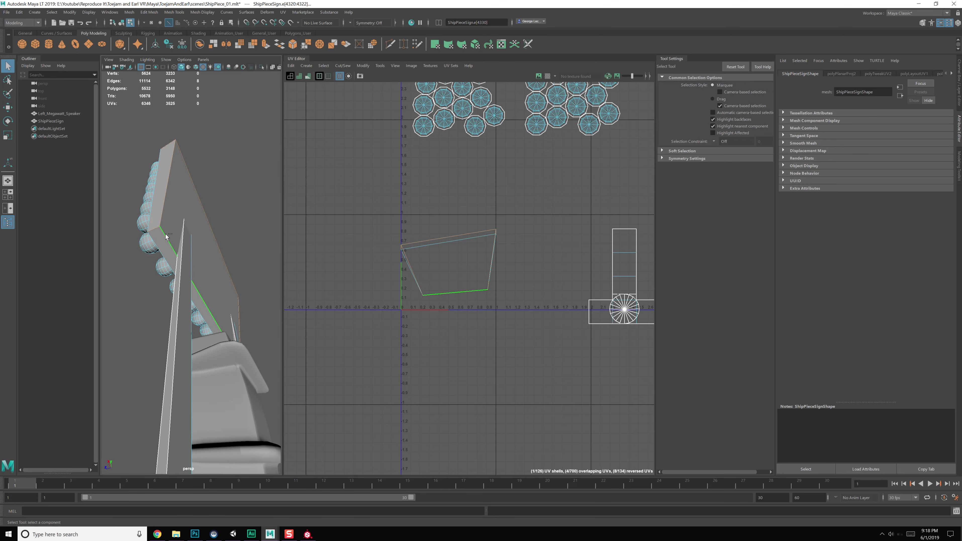
alt+drag(165, 236, 231, 240)
alt+middle_drag(415, 245, 409, 263)
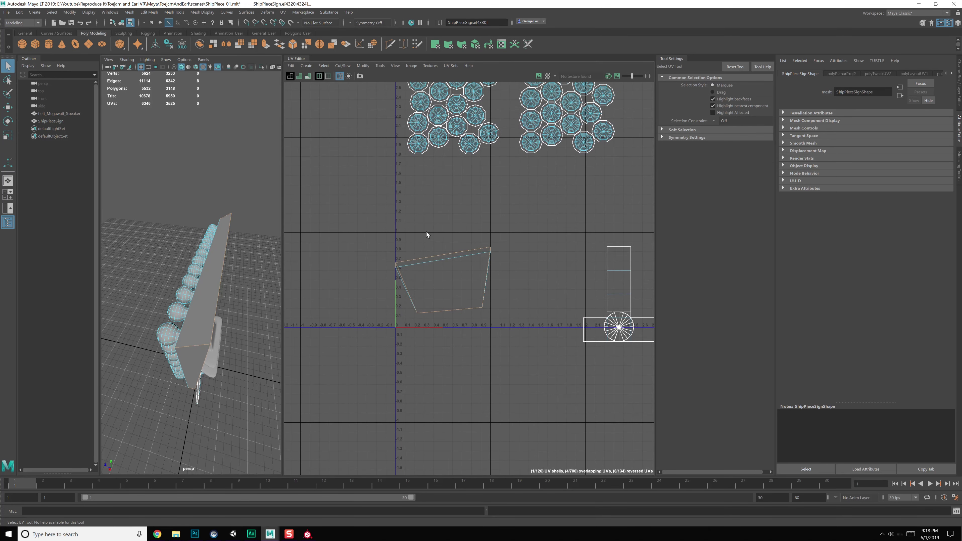
shift+right_click(430, 228)
shift+right_drag(407, 237, 403, 240)
- Unfold the sign board's back-face UV shell and move it to the upper right of the remaining board shell
right_drag(423, 236, 391, 223)
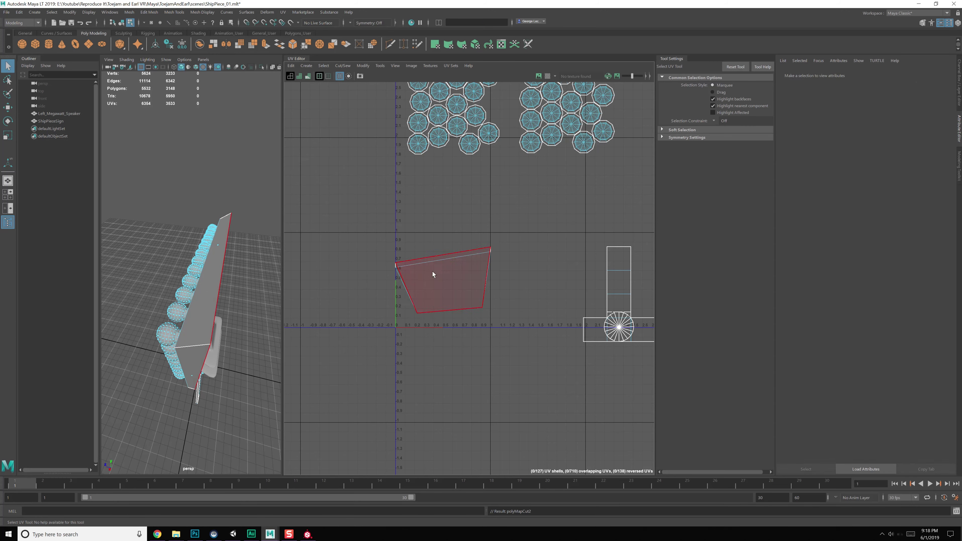
click(432, 271)
shift+right_drag(456, 276, 375, 278)
scroll(439, 280, up, 2)
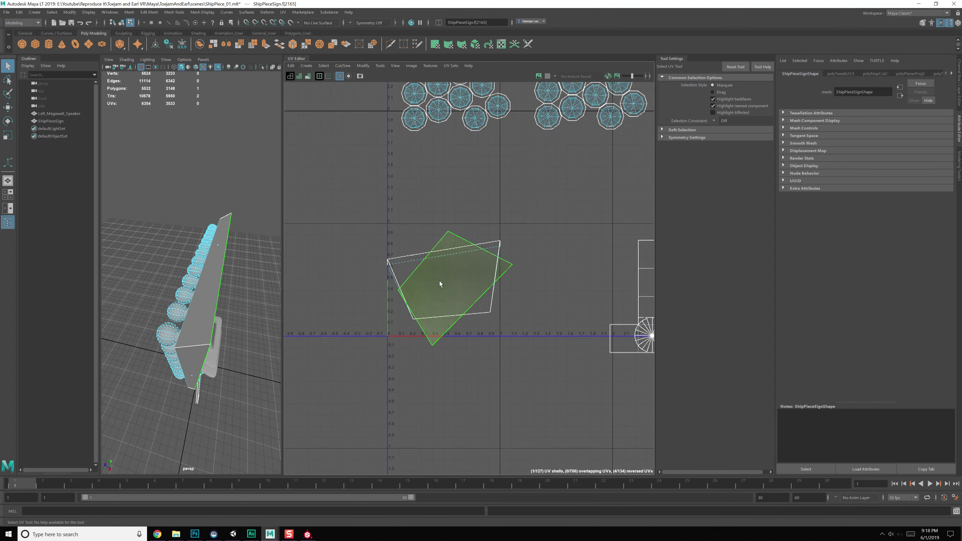
key(w)
drag(456, 291, 566, 242)
- Unfold the sign board's front-and-sides UV shell and move it slightly downward
click(475, 265)
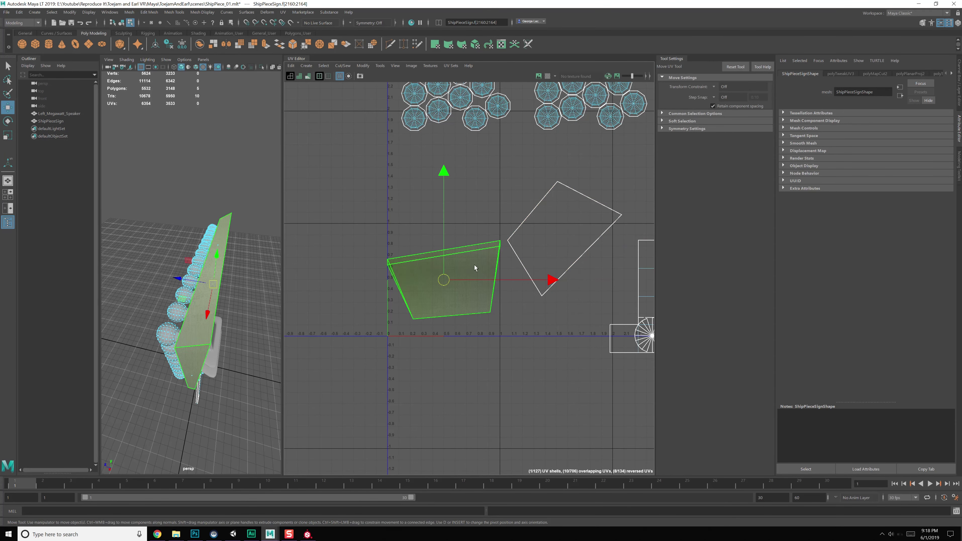
shift+right_drag(472, 264, 383, 264)
click(437, 276)
drag(439, 279, 449, 319)
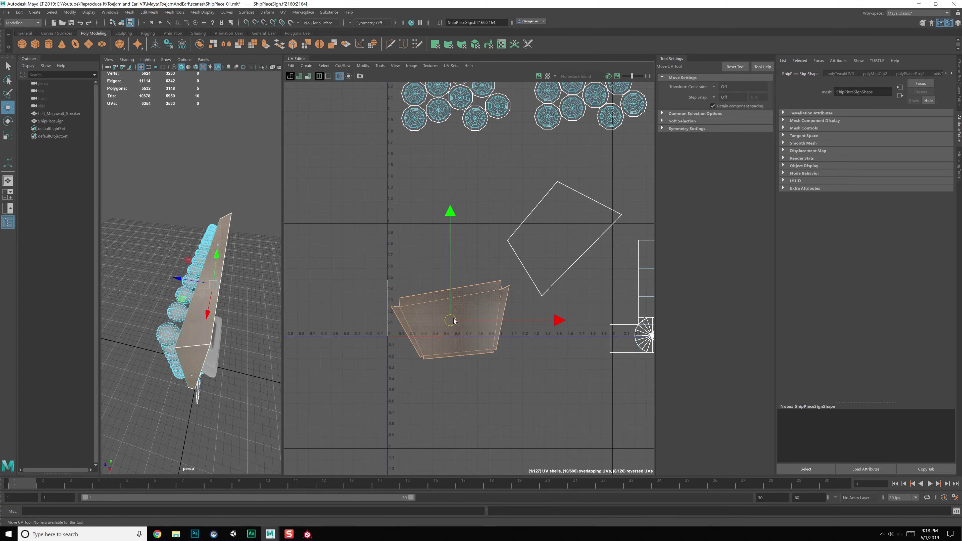
- Orient both sign board UV shells and move them side by side to the lower left of the 0–1 tile
click(525, 275)
shift+right_drag(468, 318, 464, 347)
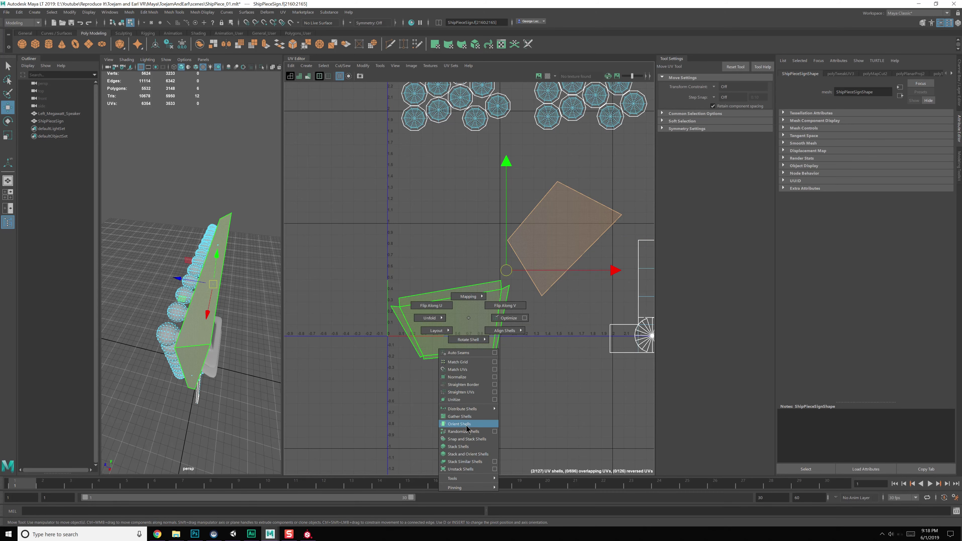
shift+right_drag(466, 428, 467, 428)
alt+middle_drag(515, 290, 469, 278)
drag(457, 270, 376, 321)
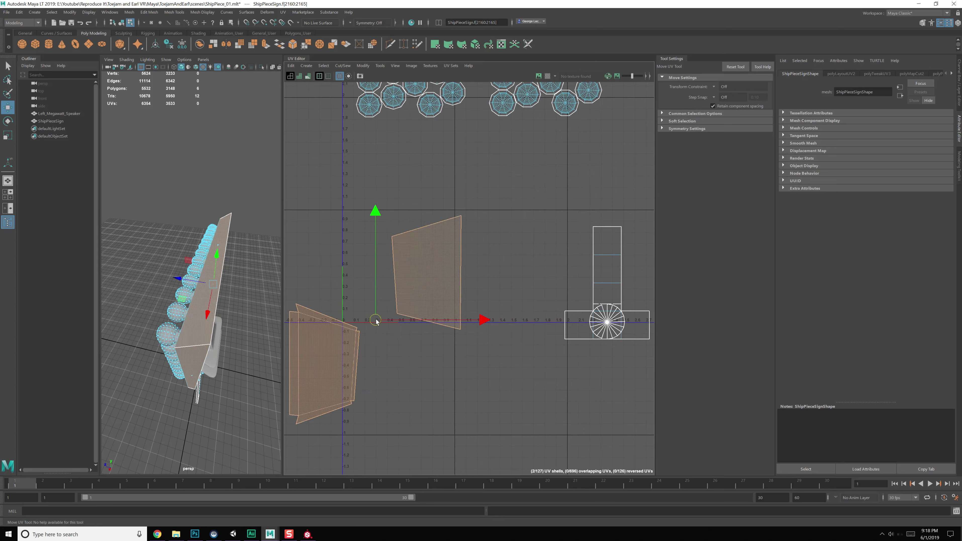
click(410, 281)
drag(427, 278, 398, 372)
click(581, 298)
- Select the faces on one half of the split pillar below the speaker, delete them, and return to object selection
alt+middle_drag(287, 303, 267, 289)
alt+drag(181, 303, 223, 262)
scroll(225, 254, up, 4)
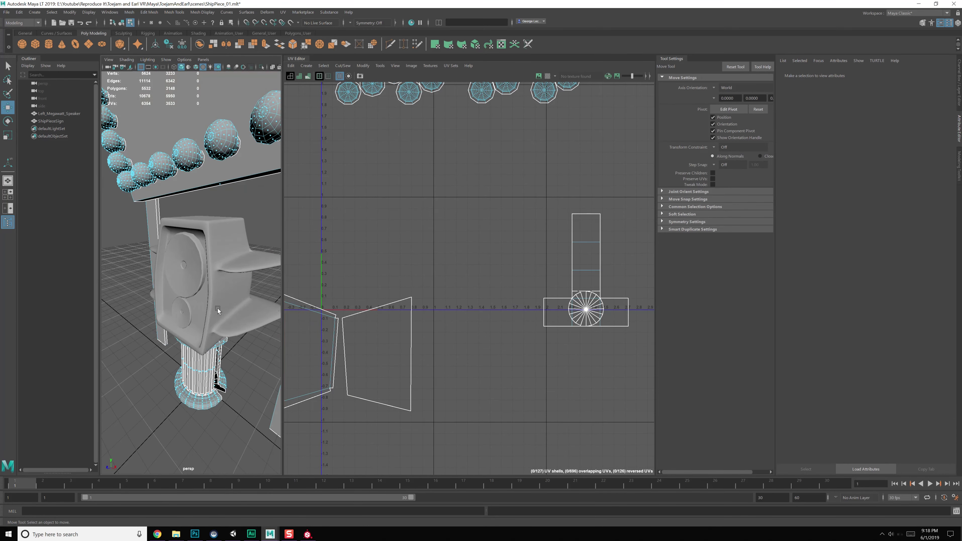
alt+middle_drag(218, 308, 203, 250)
alt+drag(202, 250, 210, 214)
alt+right_drag(209, 214, 236, 281)
alt+drag(236, 281, 173, 227)
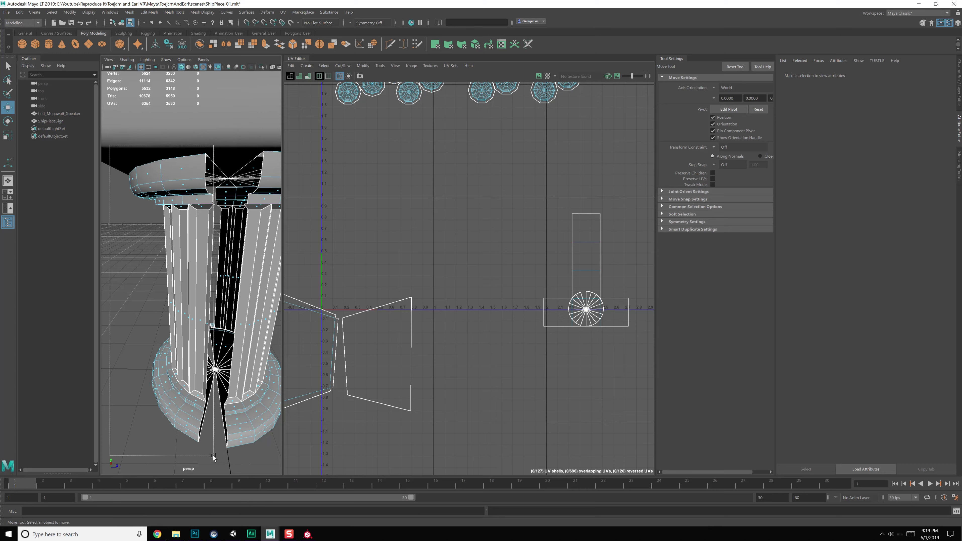
drag(213, 457, 282, 393)
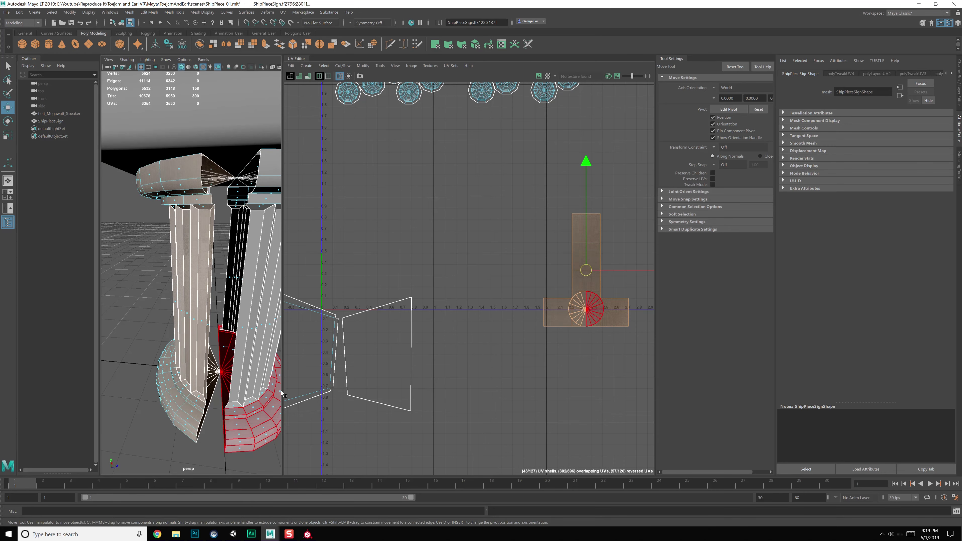
key(Delete)
key(F8)
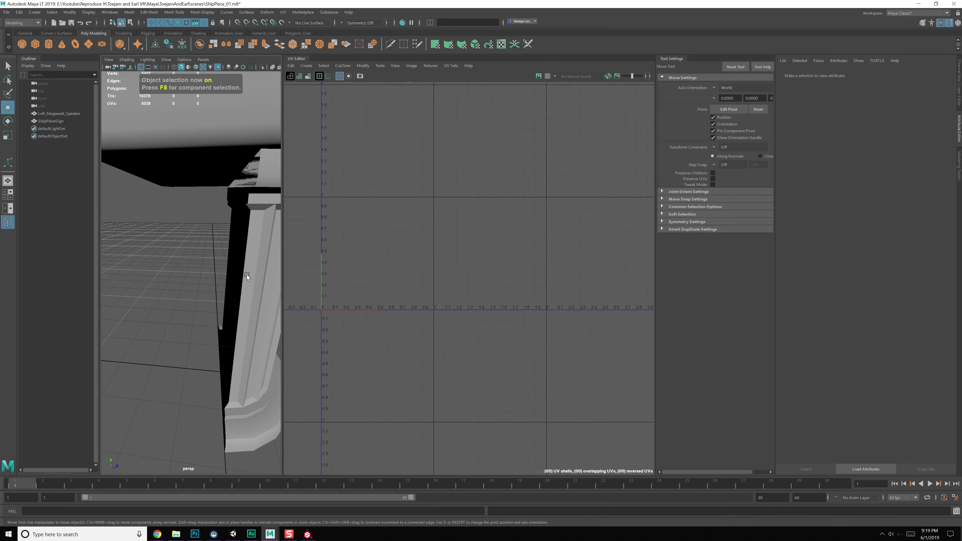
- Mirror the ship sign mesh as a copy across the world Z axis, combined with the original and with border vertices merged
alt+drag(248, 285, 209, 264)
alt+middle_drag(209, 264, 204, 266)
shift+right_drag(214, 260, 247, 343)
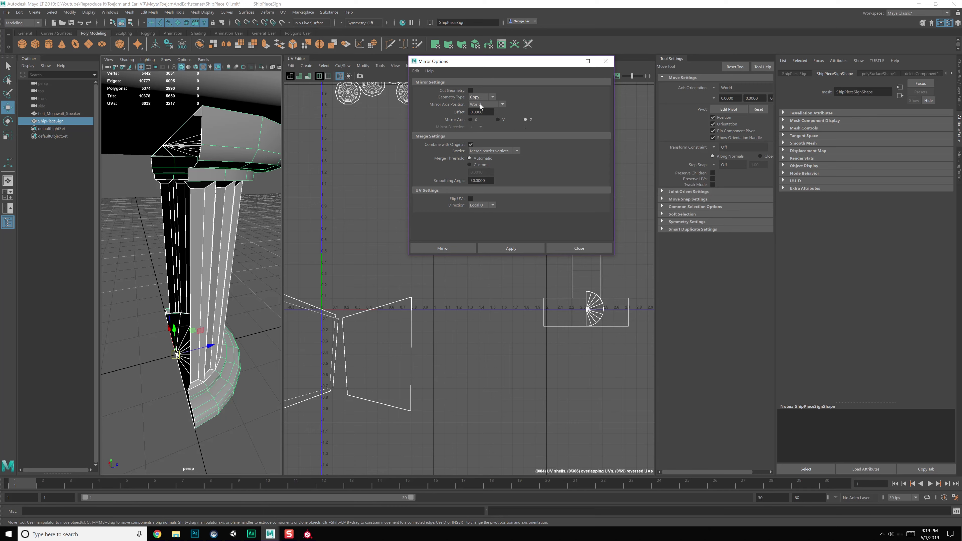
click(498, 248)
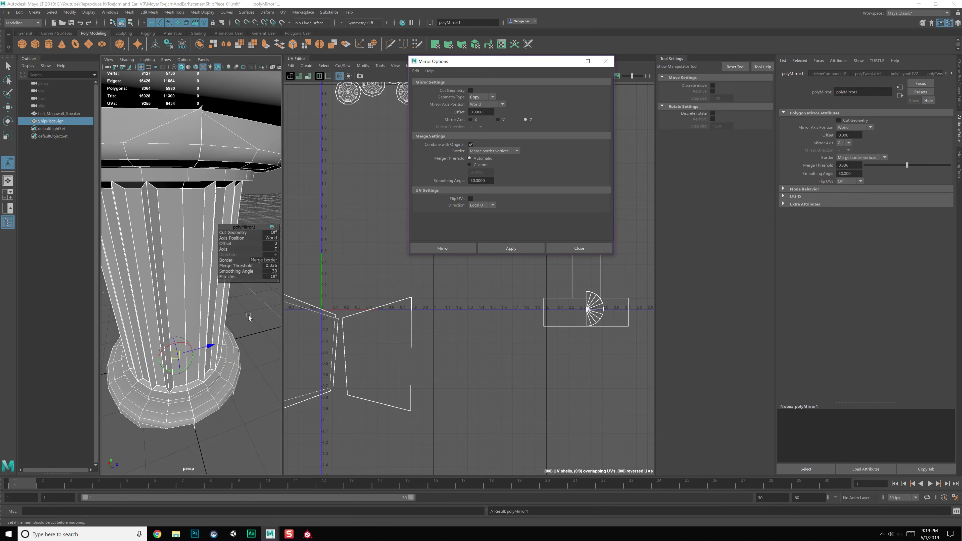
alt+drag(223, 314, 218, 252)
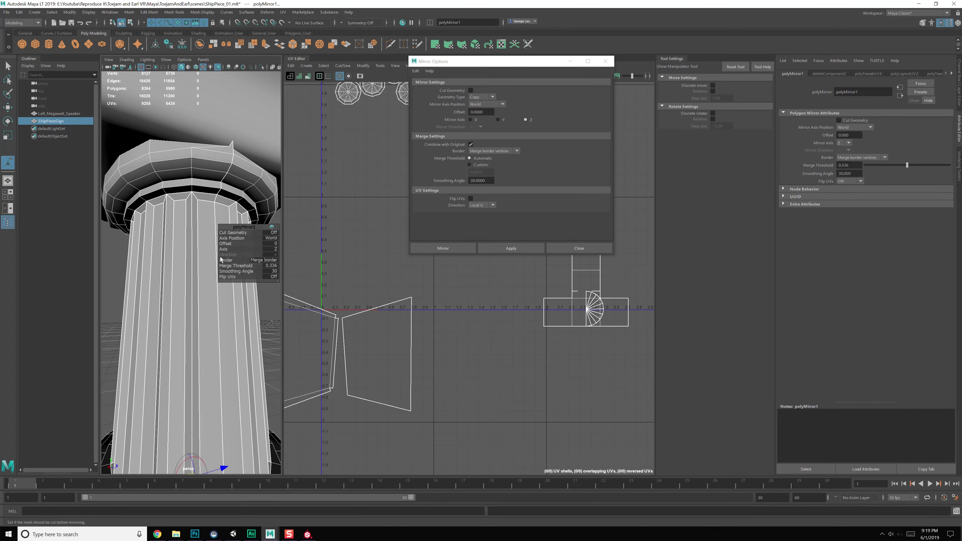
alt+drag(178, 333, 211, 343)
alt+right_drag(212, 344, 183, 318)
alt+drag(183, 318, 212, 331)
alt+right_drag(212, 330, 222, 328)
alt+drag(221, 329, 261, 266)
click(595, 247)
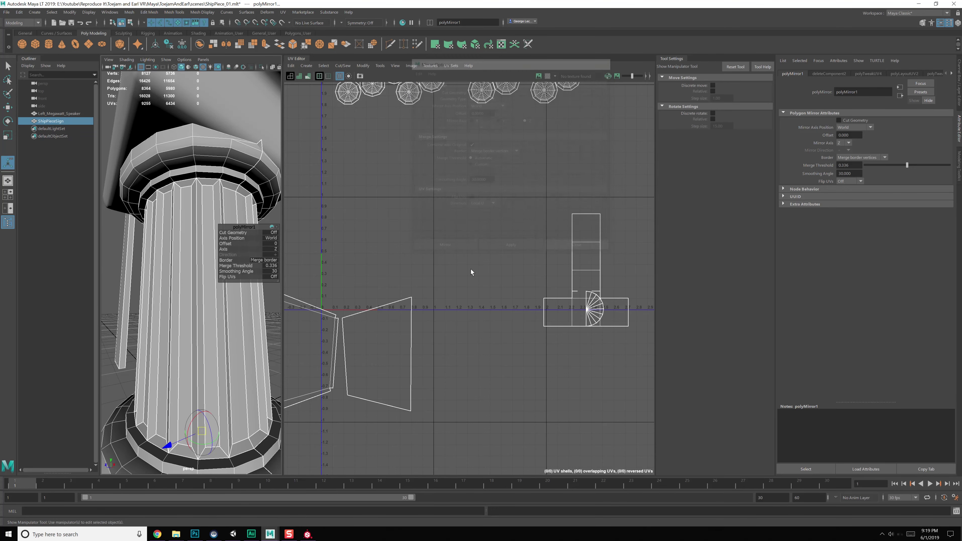
- Undo and redo the mirror to compare the pillar with and without it
alt+drag(181, 311, 197, 293)
key(ctrl+z)
key(ctrl+z)
key(shift+z)
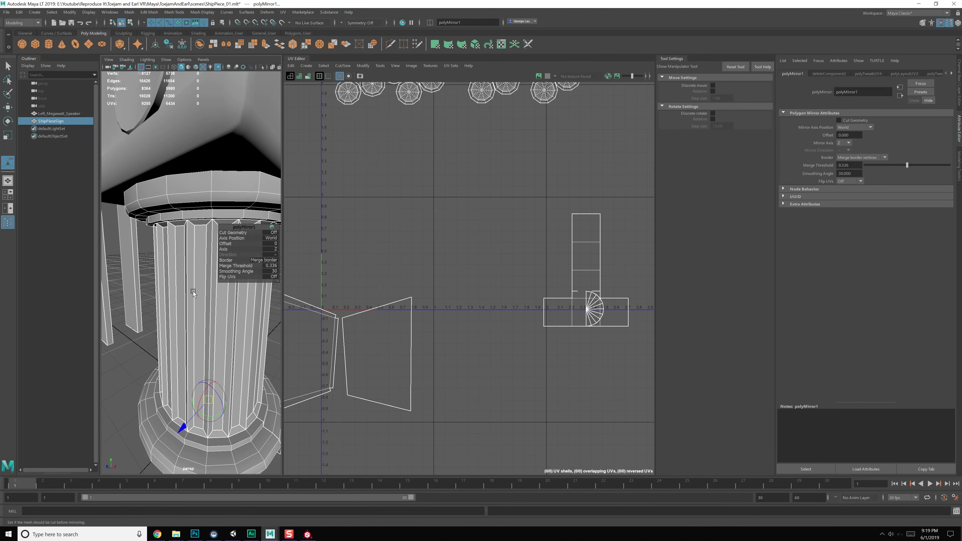
- Leave the mirror tool, return to object selection, and inspect the mirrored ship sign and pillar
key(q)
key(F8)
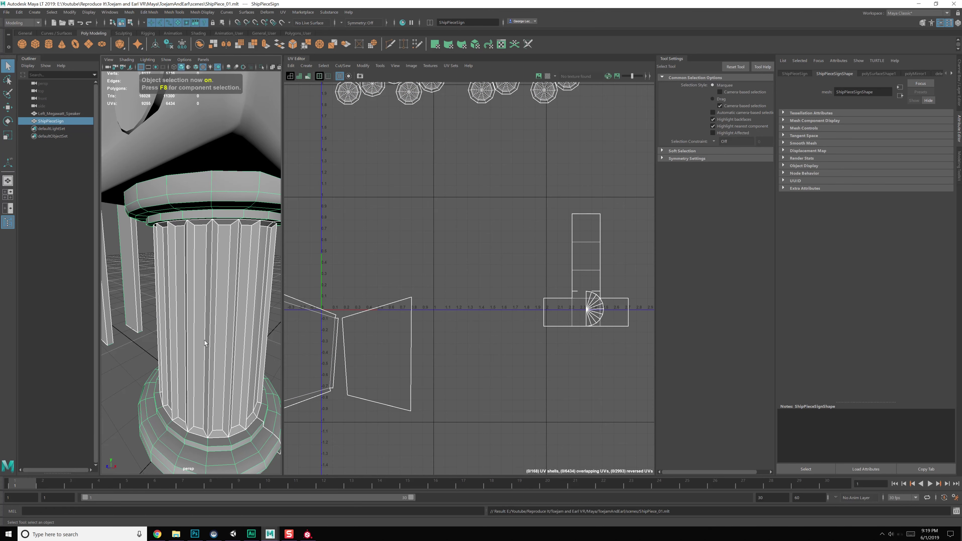
scroll(205, 340, down, 8)
scroll(205, 339, up, 3)
alt+middle_drag(203, 292, 202, 319)
scroll(201, 319, up, 2)
scroll(202, 319, down, 6)
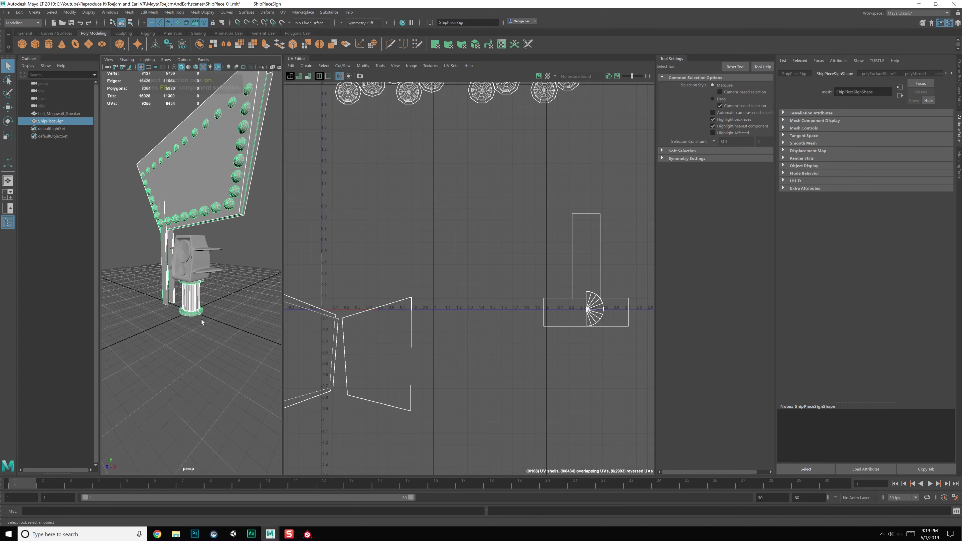
alt+drag(201, 319, 195, 343)
- Undo the mirror of the ship sign and examine the open half of the pillar from the side
key(z)
click(214, 320)
key(F8)
click(214, 318)
scroll(207, 321, up, 5)
key(z)
scroll(195, 344, down, 3)
scroll(361, 335, down, 1)
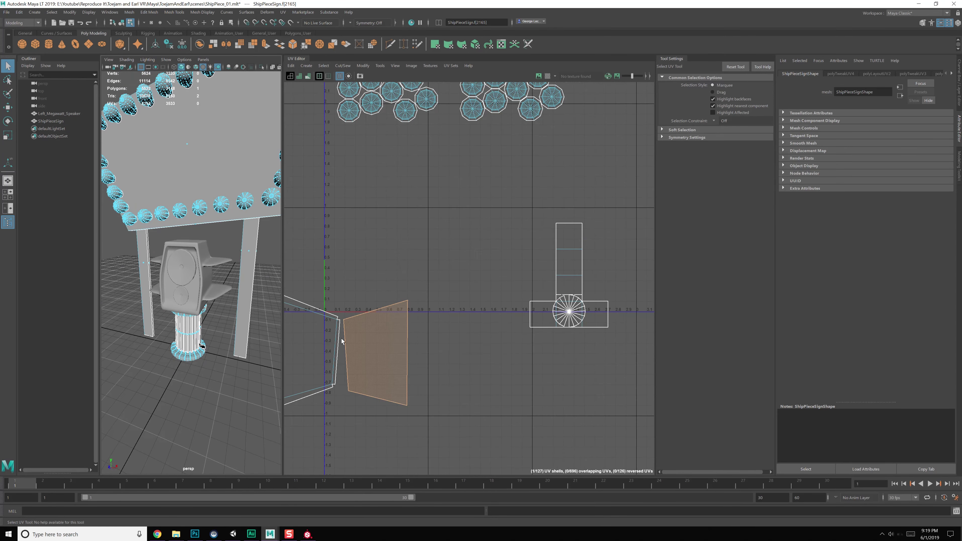
scroll(324, 332, down, 1)
alt+drag(267, 334, 229, 342)
scroll(229, 333, down, 3)
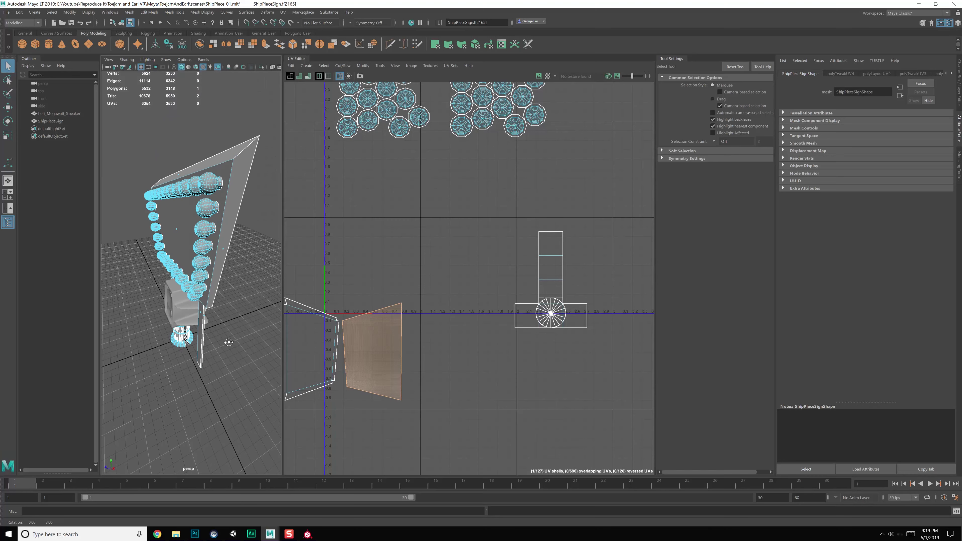
key(f)
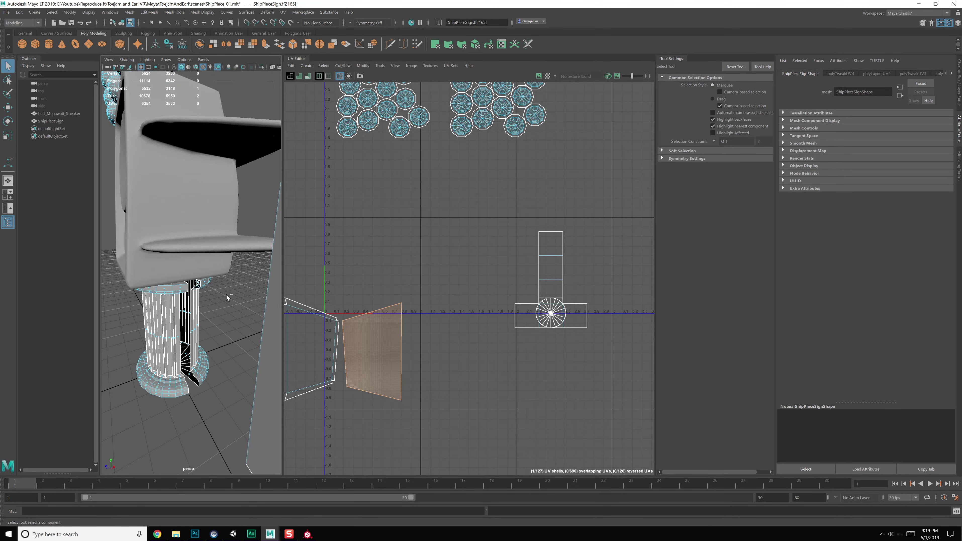
- Undo the sign board's UV edits back past its planar projection, along with the placement of the second group of bulb shells
key(ctrl+z)
key(ctrl+z)
key(ctrl+z)
key(ctrl+z)
key(ctrl+z)
key(ctrl+z)
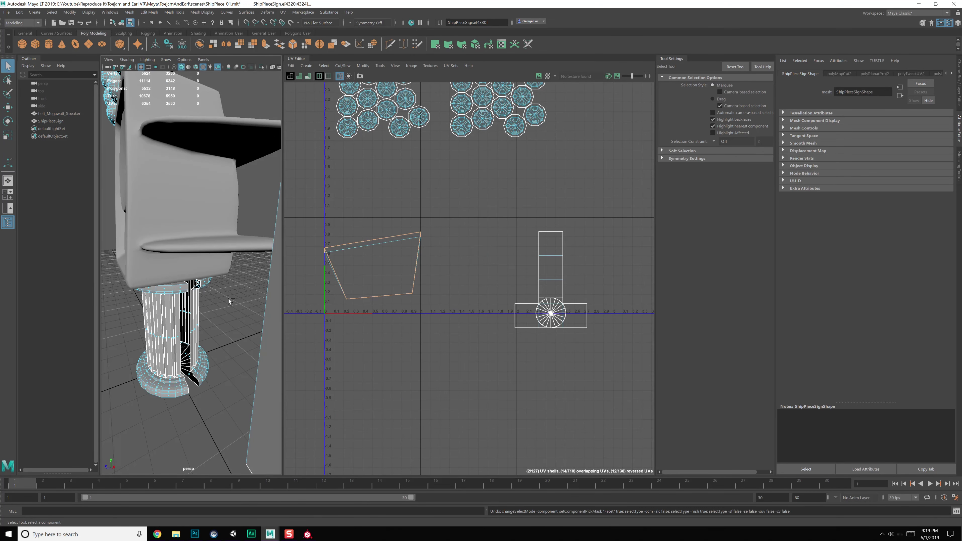
key(ctrl+z)
key(ctrl+z)
key(ctrl+z)
key(ctrl+z)
key(ctrl+z)
key(ctrl+z)
key(ctrl+z)
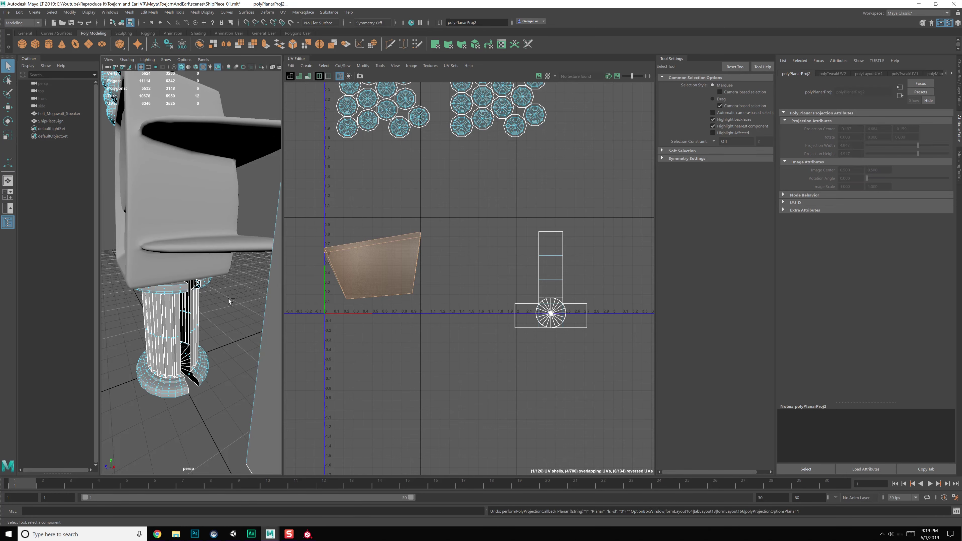
key(ctrl+z)
key(ctrl+z)
key(ctrl+z)
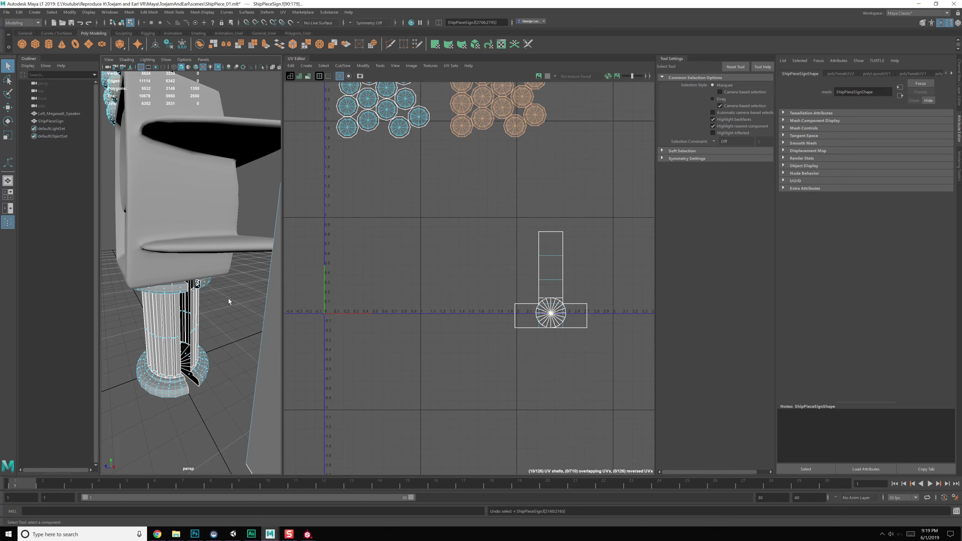
scroll(227, 299, down, 6)
alt+drag(210, 293, 235, 271)
scroll(235, 271, up, 4)
- Reopen the recent ShipPiece_01 scene, discarding the unsaved changes, and try to undo the mirror in it
click(7, 16)
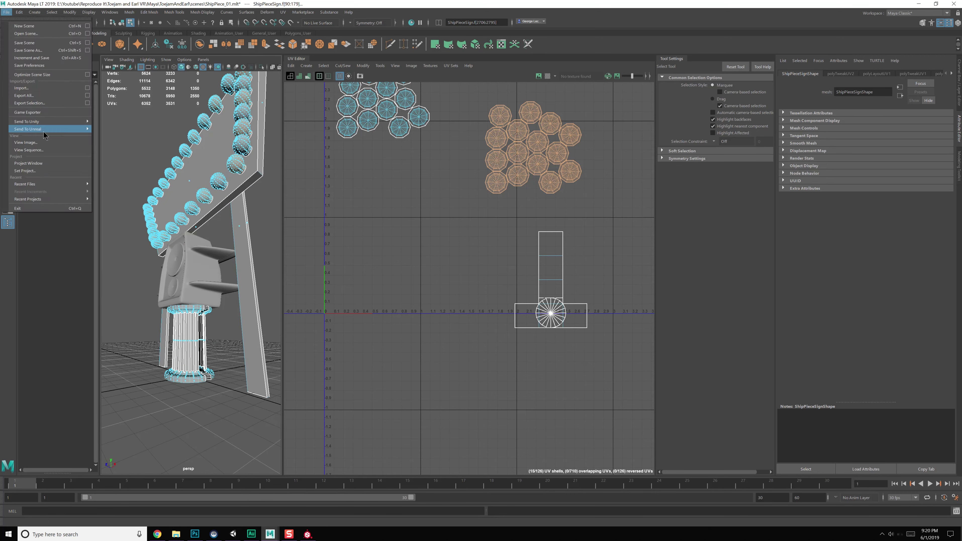
mouse_move(70, 184)
click(187, 185)
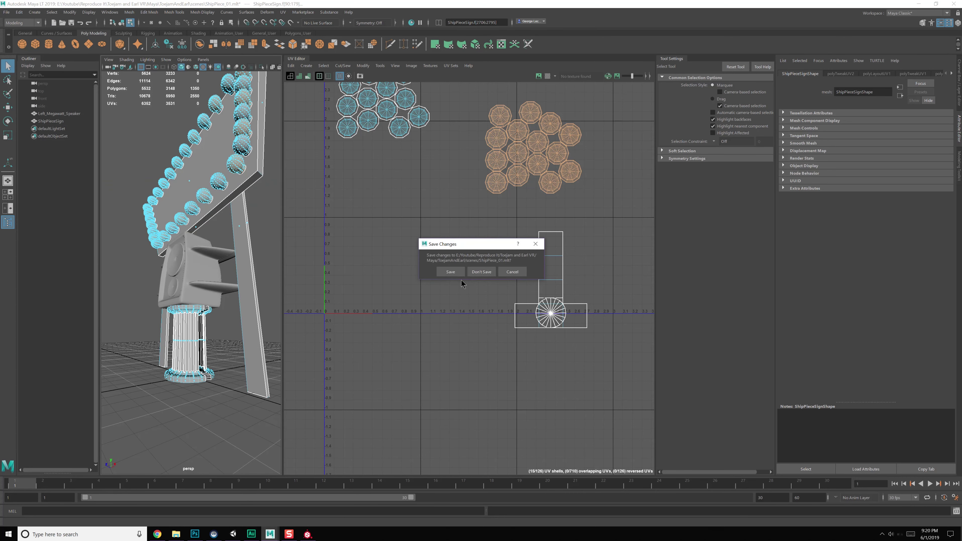
click(477, 271)
mouse_move(230, 287)
alt+mouse_down()
mouse_move(209, 308)
mouse_move(237, 308)
mouse_move(197, 302)
mouse_move(233, 303)
mouse_move(182, 273)
mouse_move(214, 287)
alt+mouse_up()
scroll(237, 308, down, 8)
key(ctrl+z)
key(ctrl+z)
key(ctrl+z)
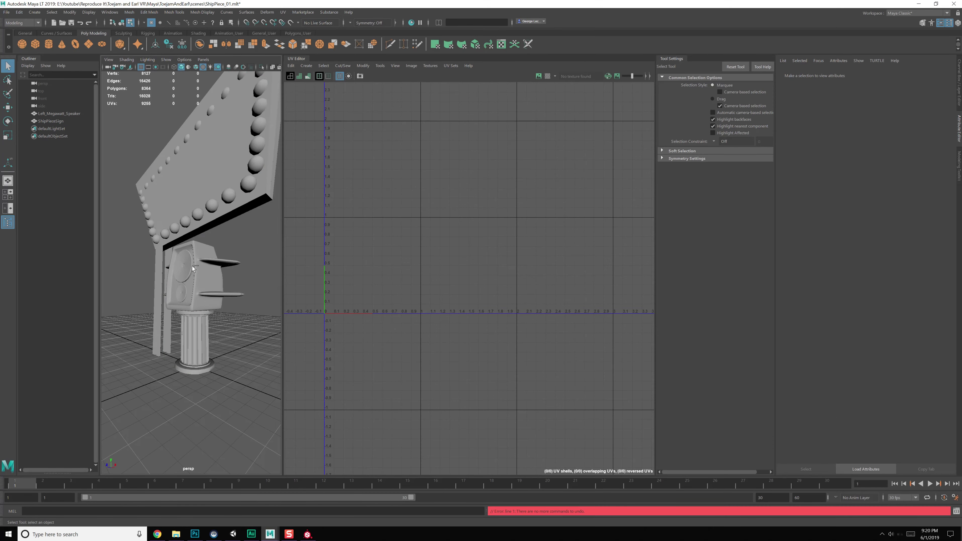
- Enlarge the 3D view, select the ship sign as an object, and expand the polyMirror1 input in the Channel Box
click(163, 254)
alt+drag(155, 258, 494, 258)
scroll(231, 295, down, 5)
alt+drag(382, 265, 287, 256)
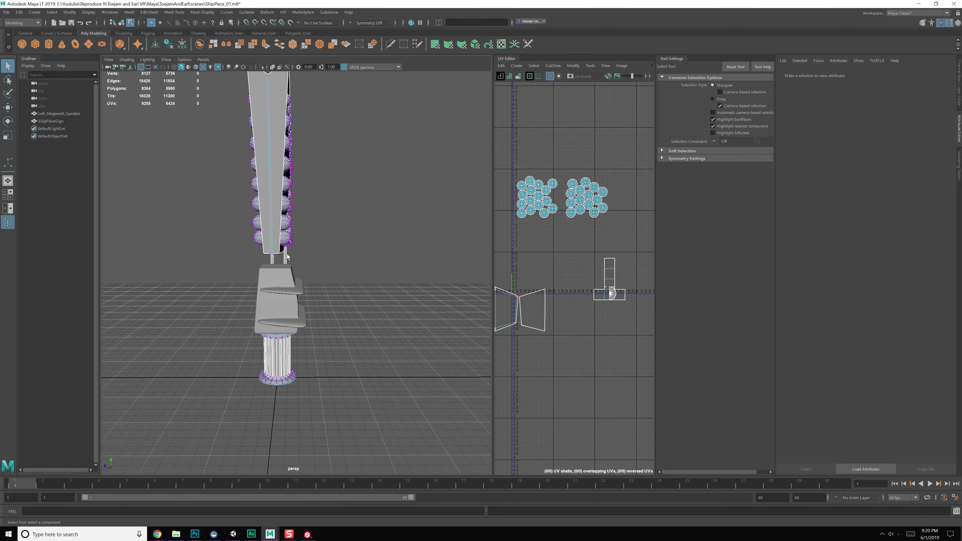
click(957, 24)
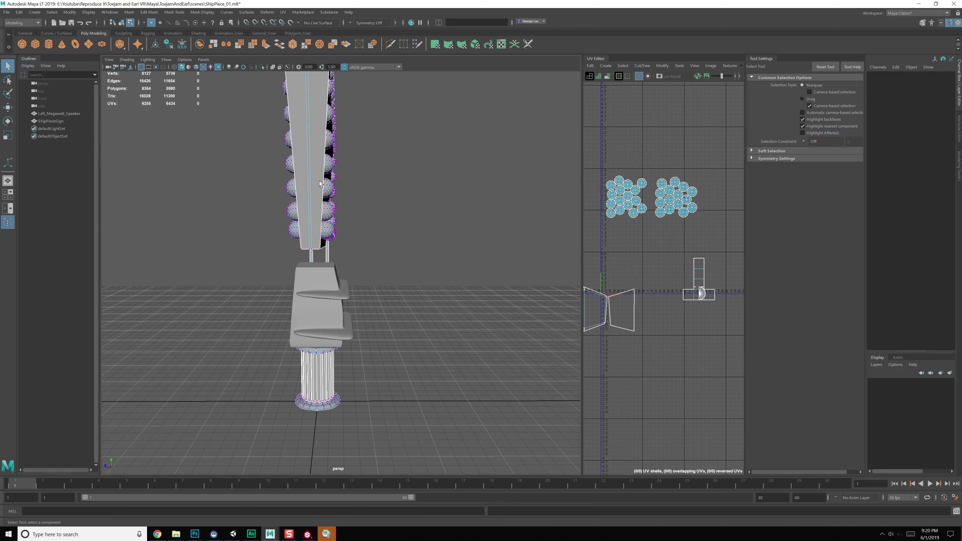
key(F8)
click(887, 159)
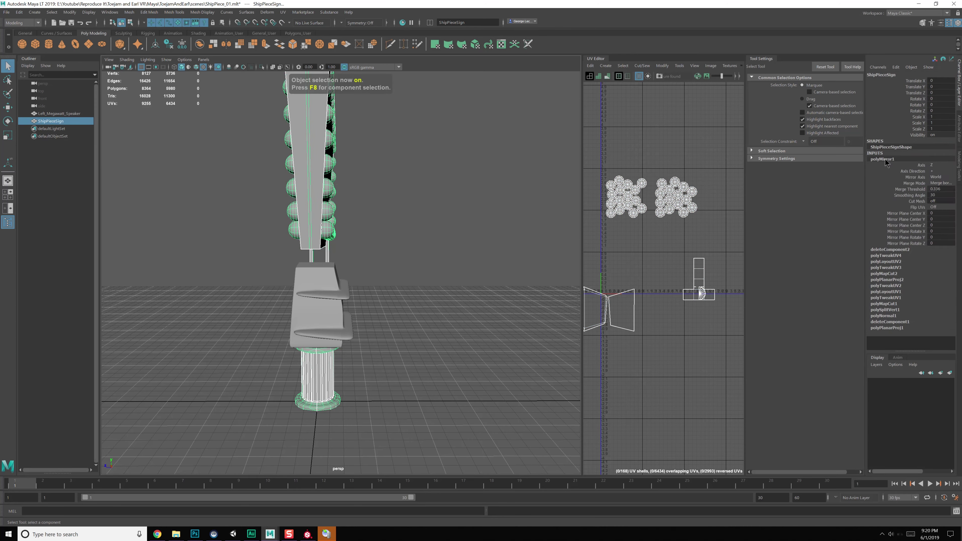
- Try to delete only the polyMirror1 input from the ship sign's history, then undo the deletion
right_click(886, 160)
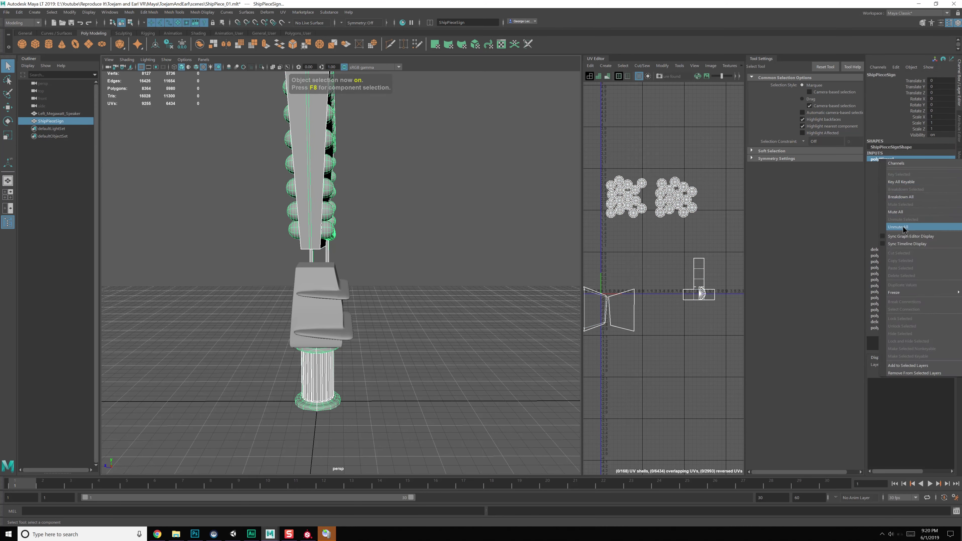
click(905, 373)
click(882, 171)
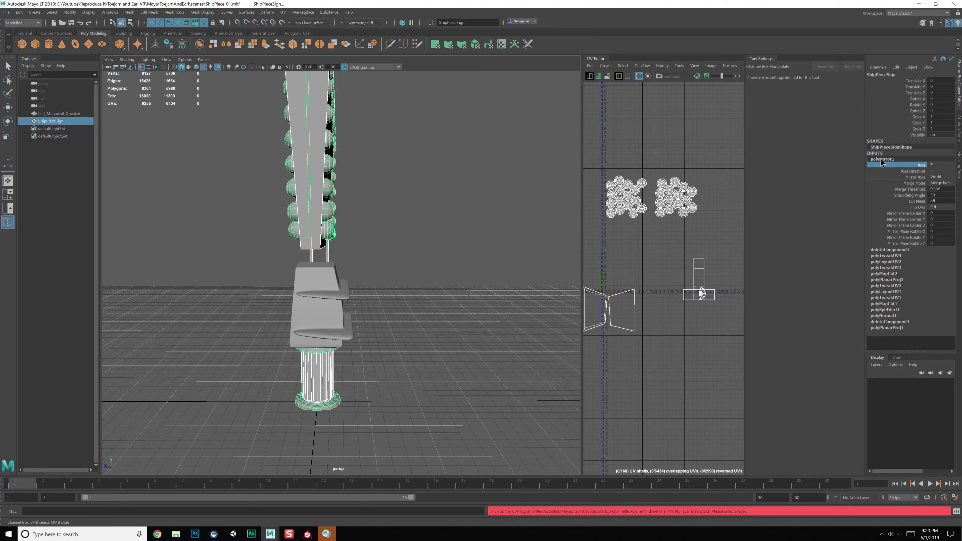
click(877, 148)
double_click(879, 160)
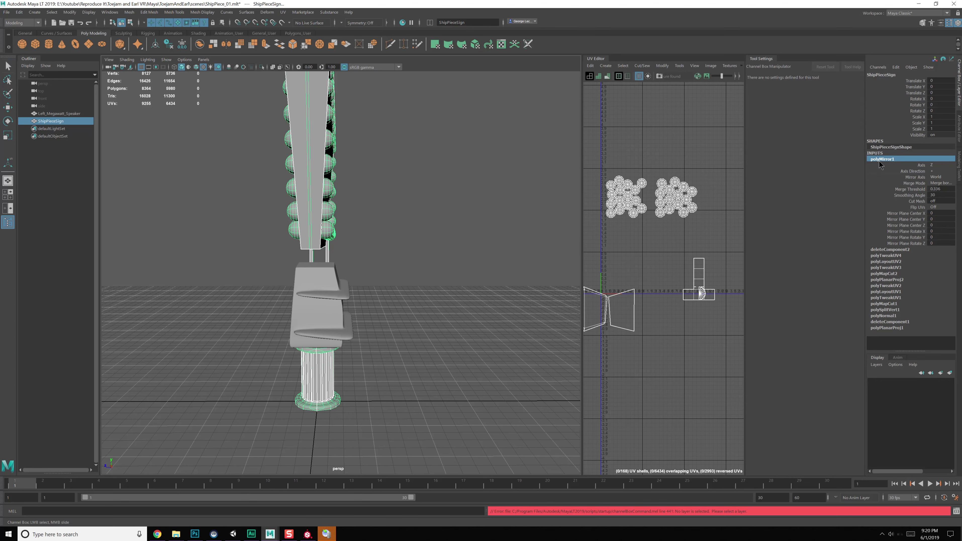
key(Delete)
click(882, 177)
click(913, 304)
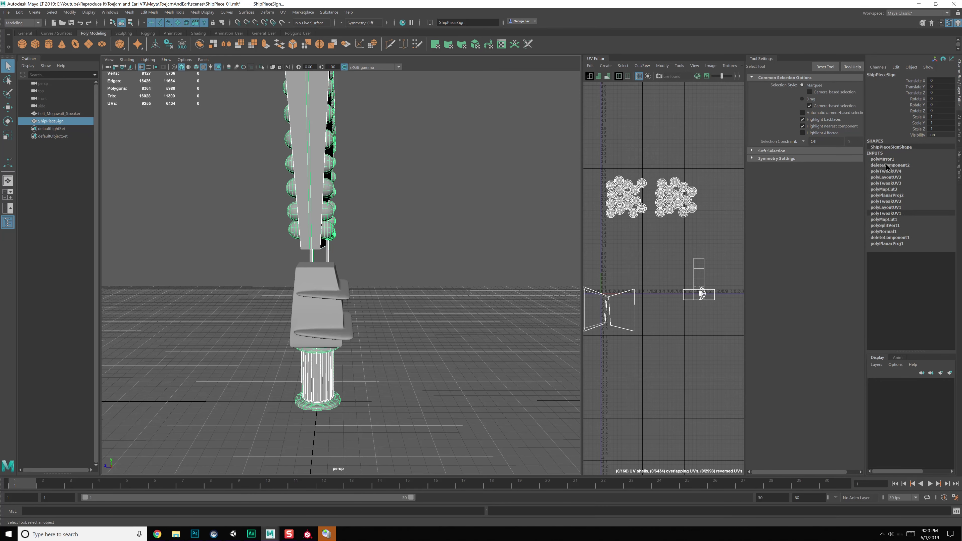
key(Delete)
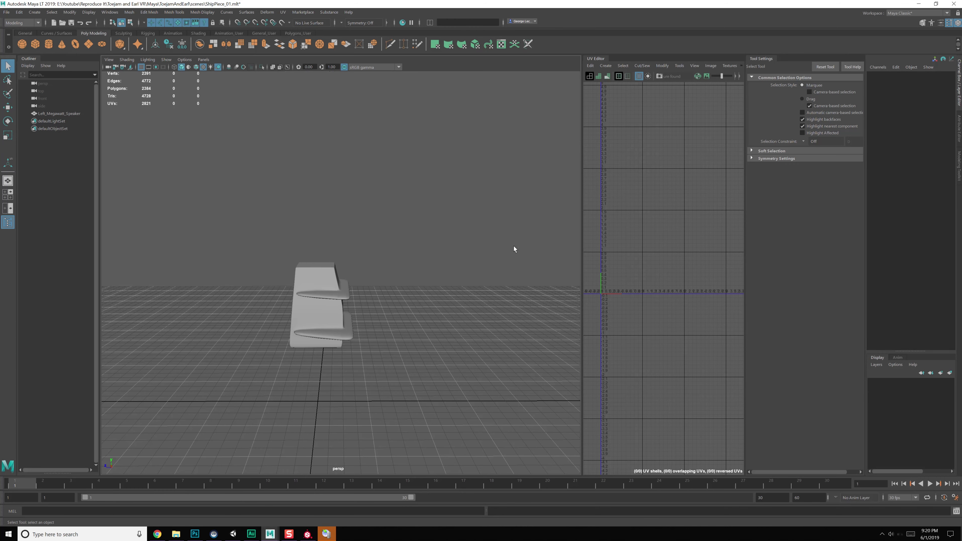
key(ctrl+z)
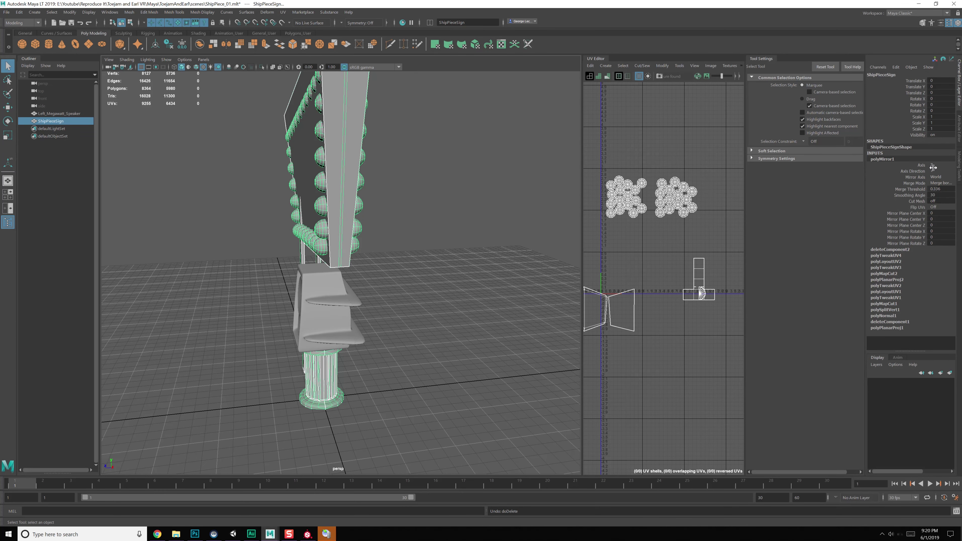
- Switch the polyMirror1 axis to X to inspect the effect on the sign, then set it back to Z
click(932, 171)
click(932, 166)
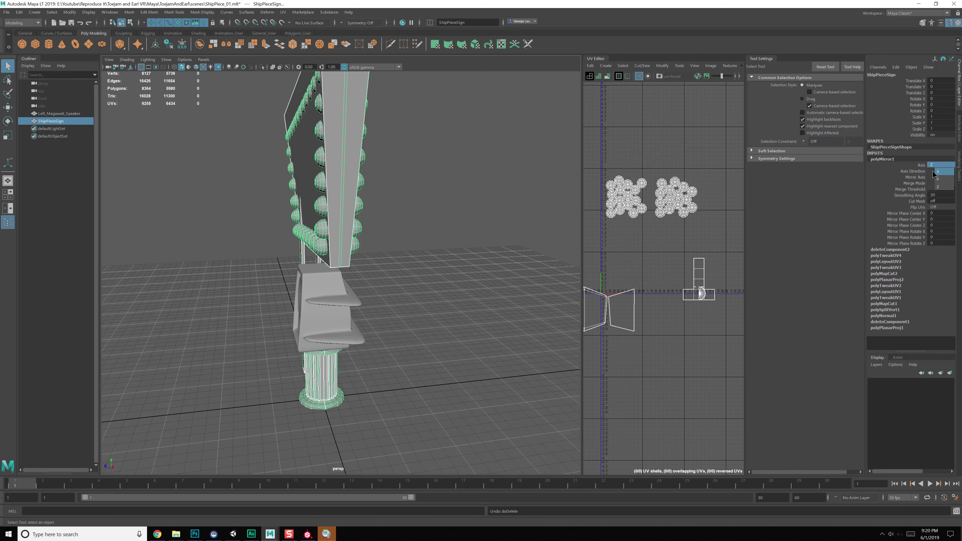
click(933, 172)
alt+drag(439, 231, 510, 219)
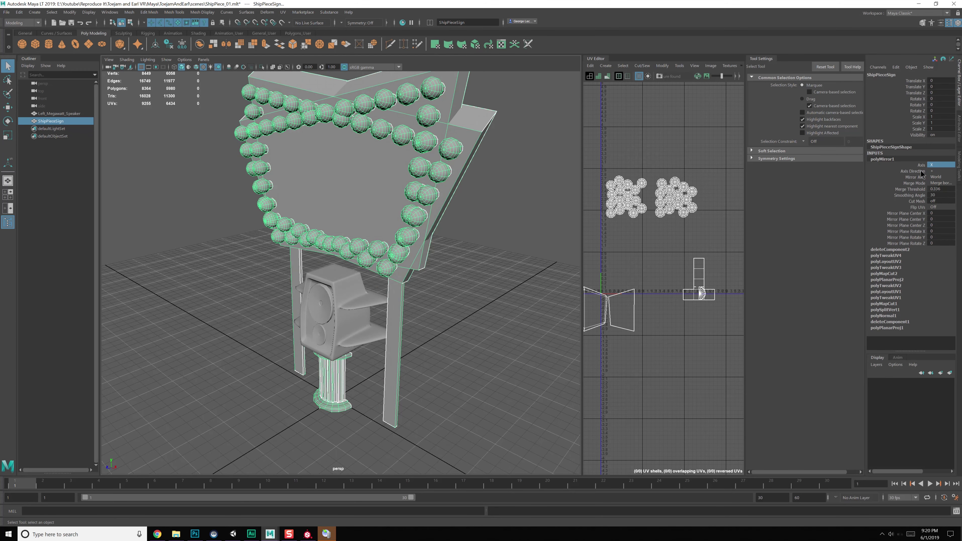
click(932, 164)
click(940, 187)
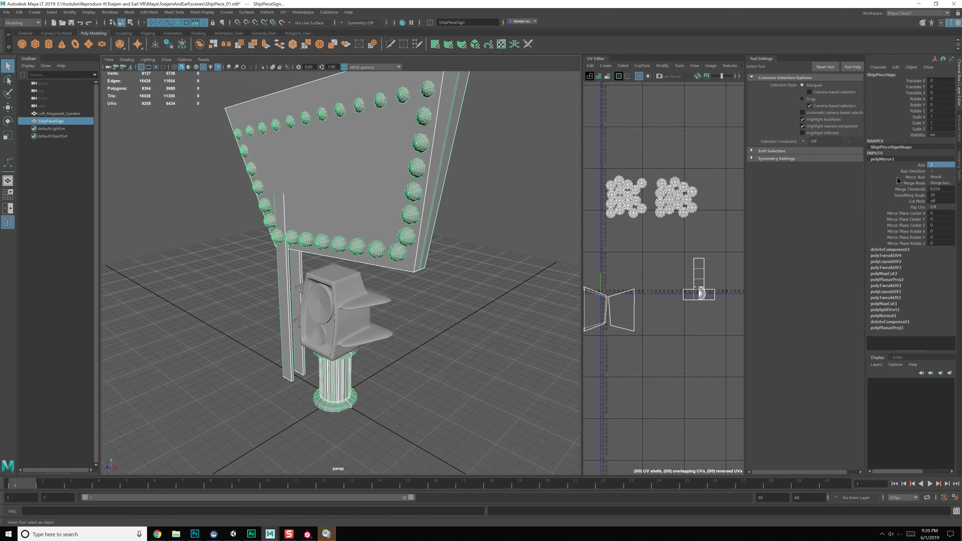
- Check the options of polyMirror1 and the other history inputs for a way to delete a single input
right_click(886, 159)
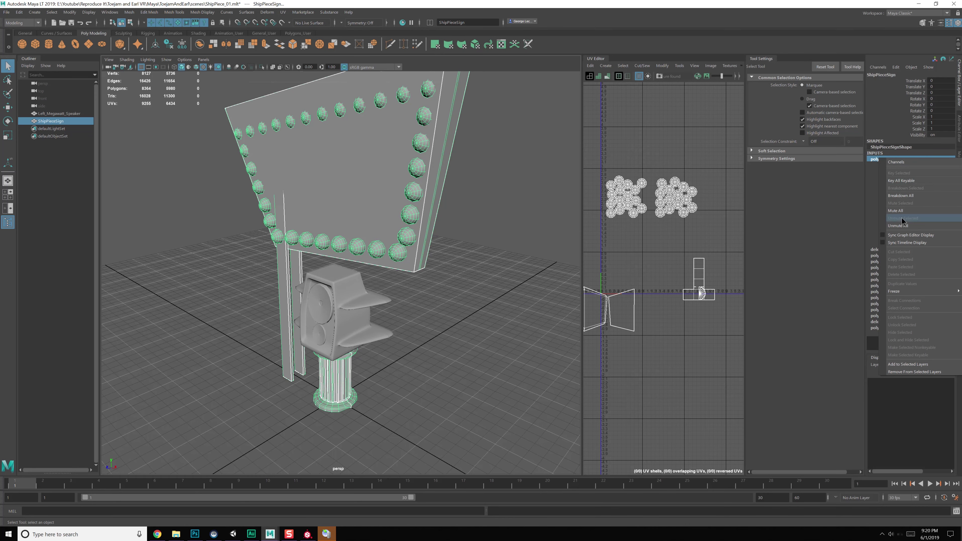
click(881, 155)
alt+drag(428, 170, 406, 174)
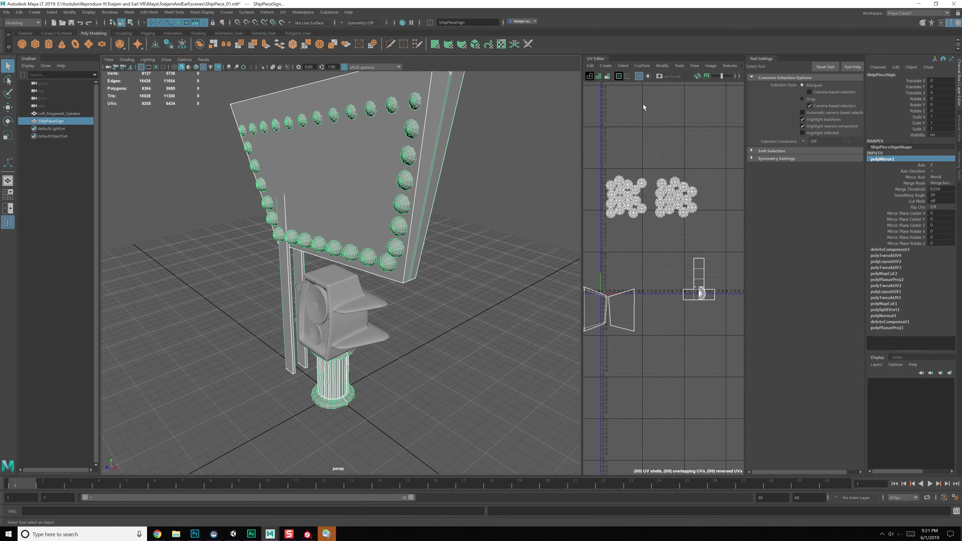
alt+middle_drag(490, 160, 473, 168)
right_click(890, 259)
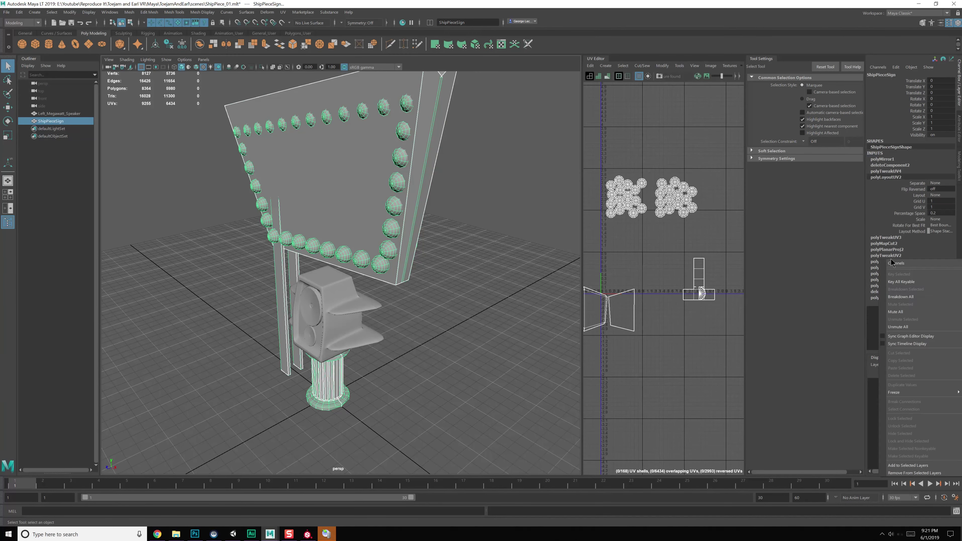
right_click(887, 241)
right_click(885, 232)
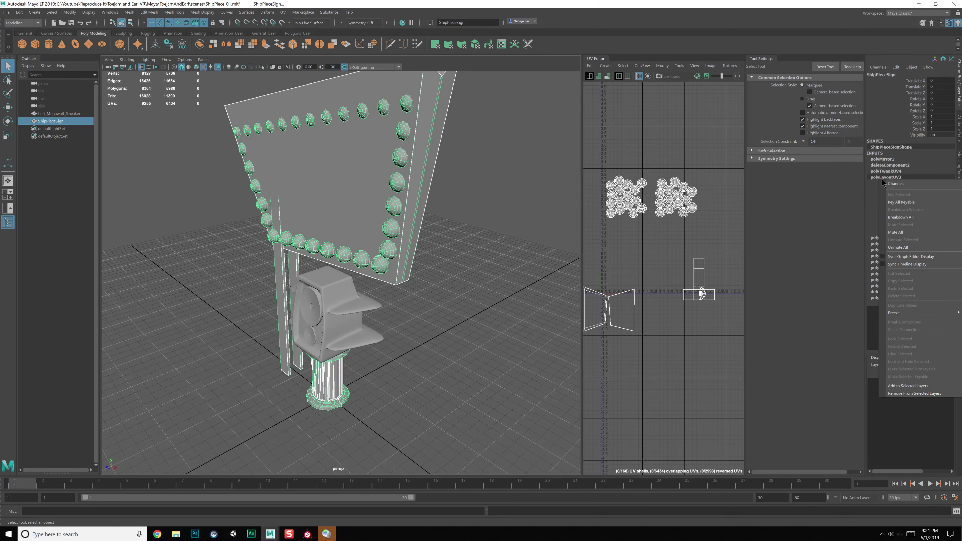
right_click(876, 159)
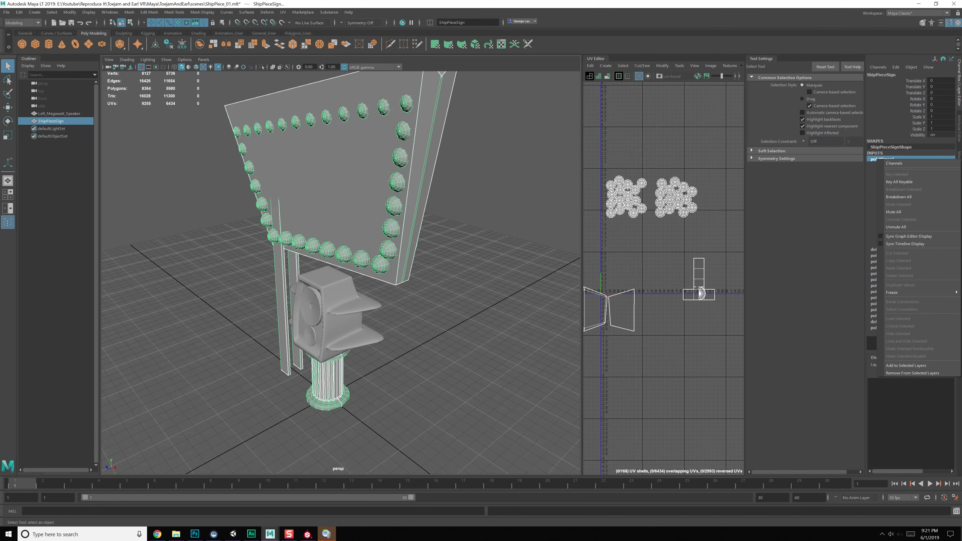
- Switch to the Chrome browser and search the web for "delete input from channel box maya"
drag(961, 125, 223, 103)
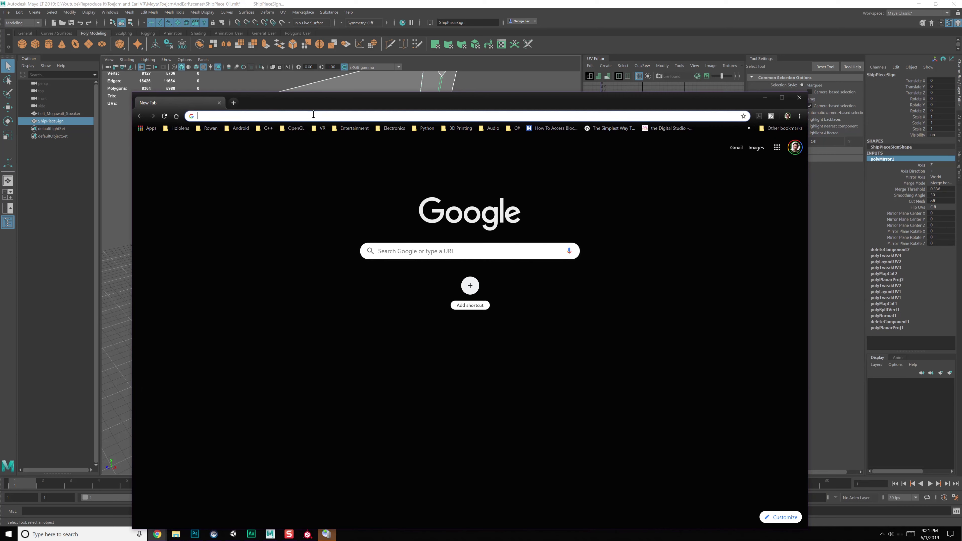
text(delete input )
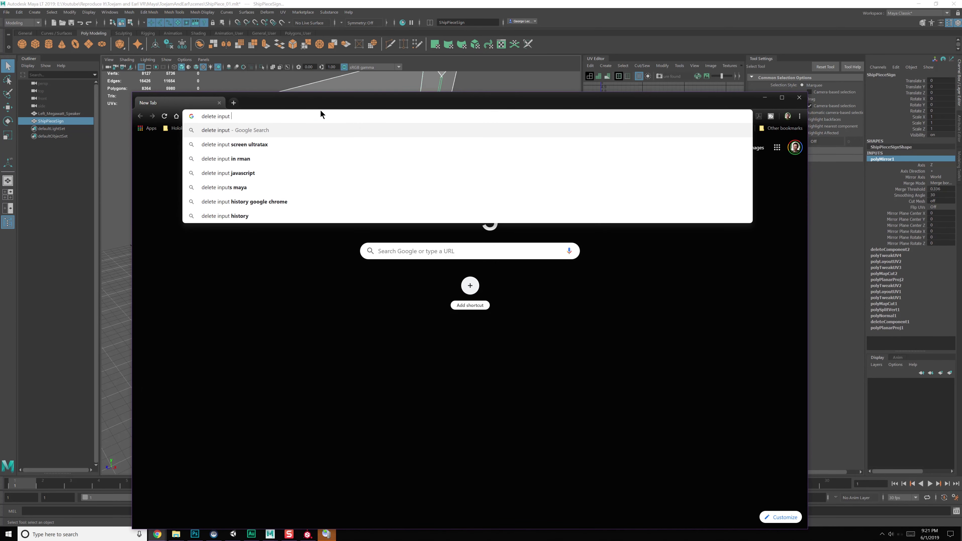
text(from channel box)
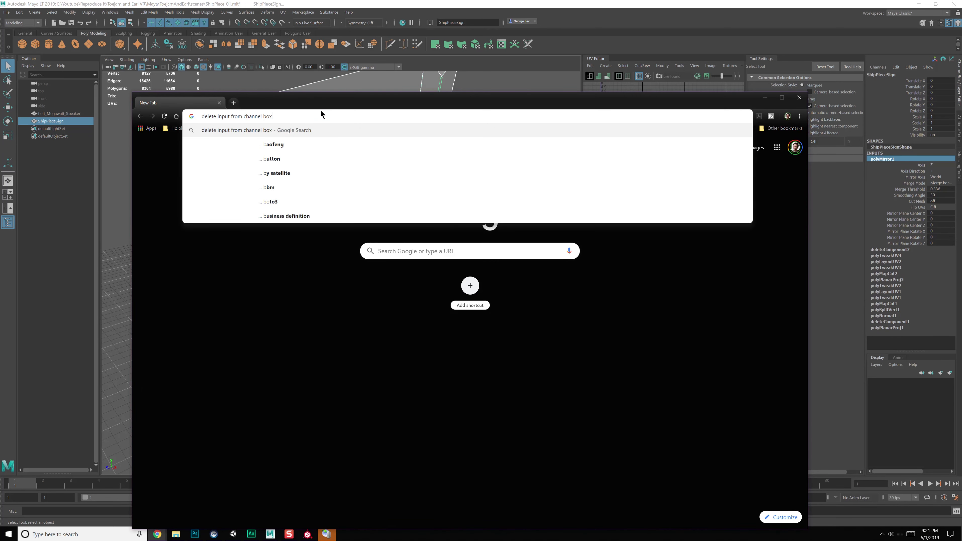
text( maya)
key(Return)
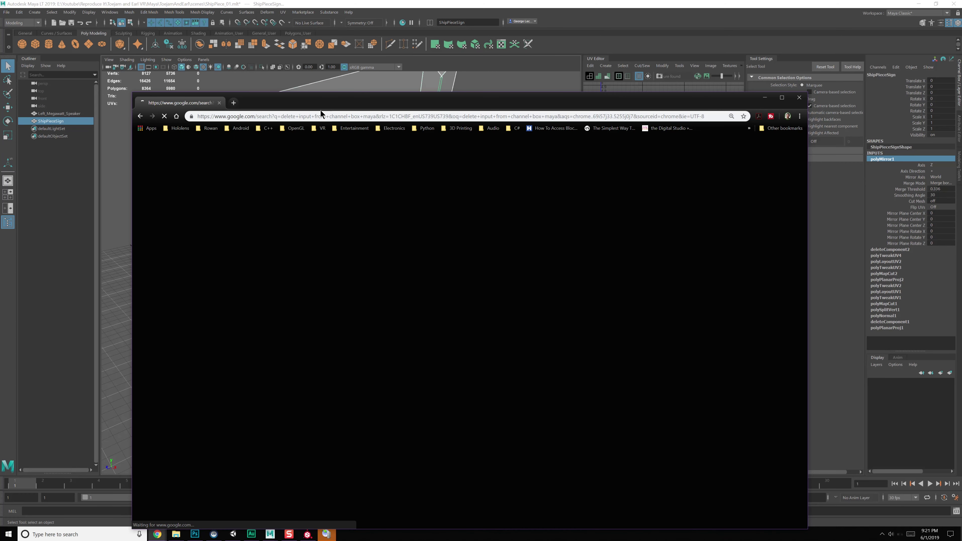
scroll(411, 251, down, 2)
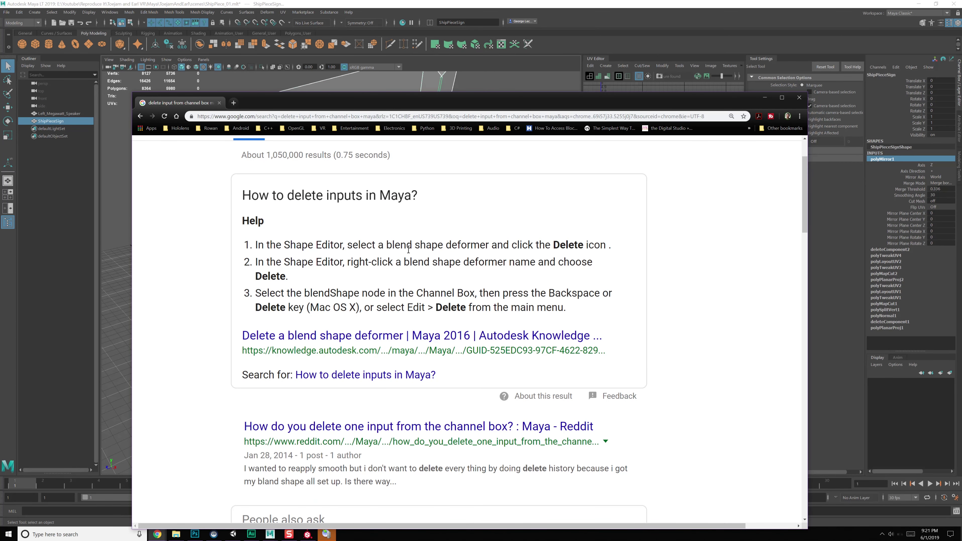
- Select the polyMirror1 input's name and decline the Canon printer survey program
double_click(894, 160)
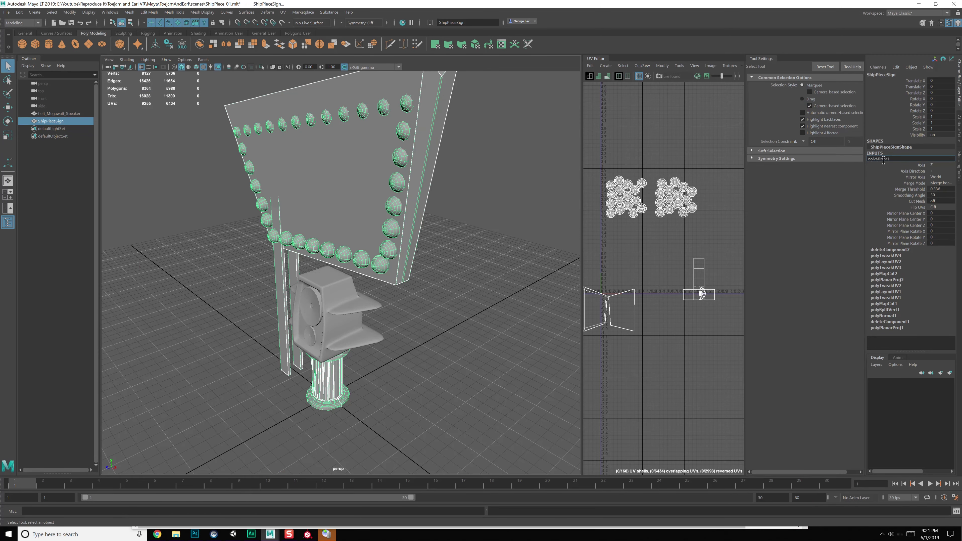
click(883, 165)
click(881, 158)
double_click(878, 159)
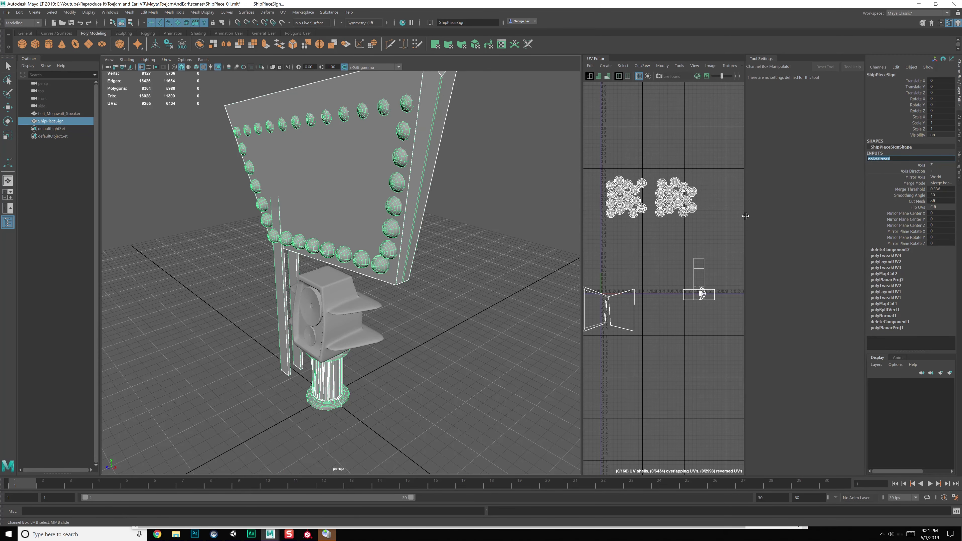
click(333, 535)
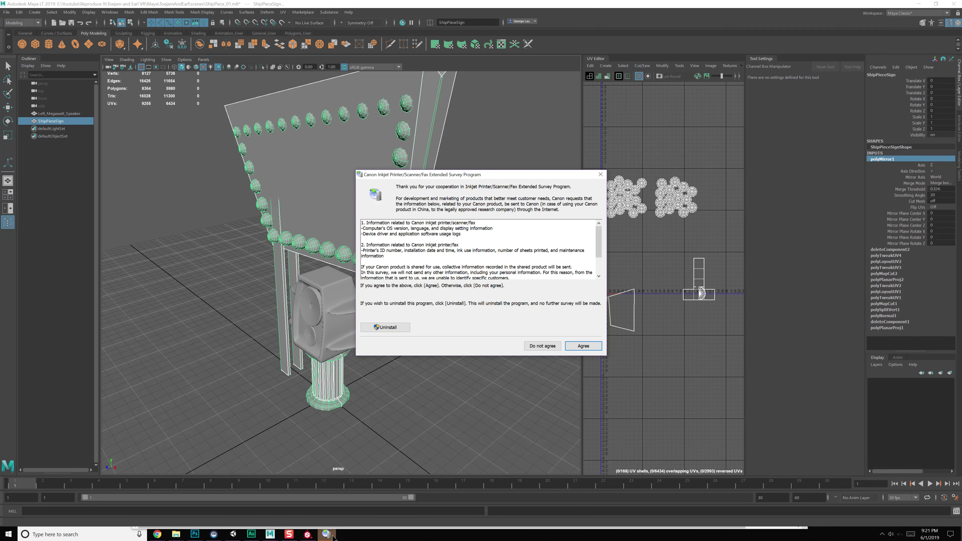
click(549, 346)
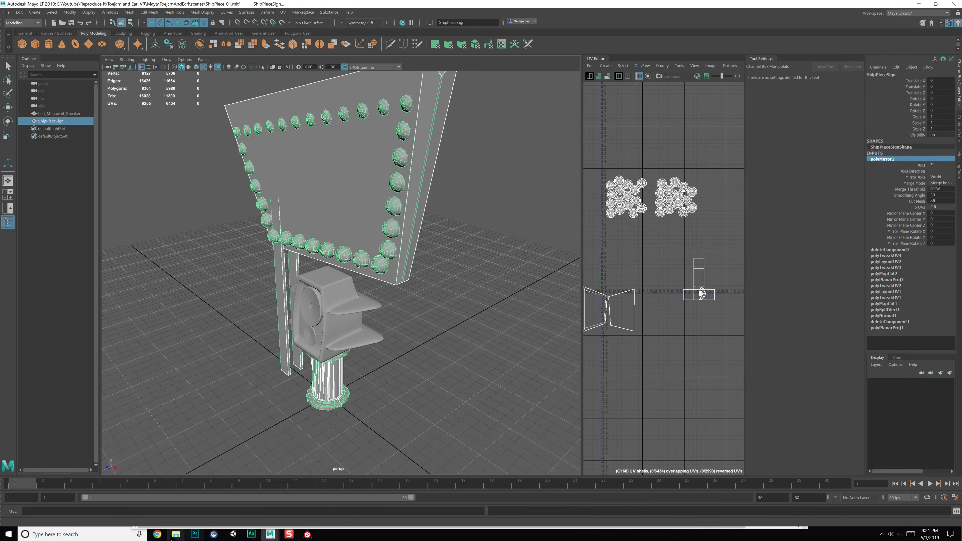
- Switch back to Chrome, open the Reddit thread on deleting one input from the channel box, and read its answer
mouse_move(157, 534)
click(185, 515)
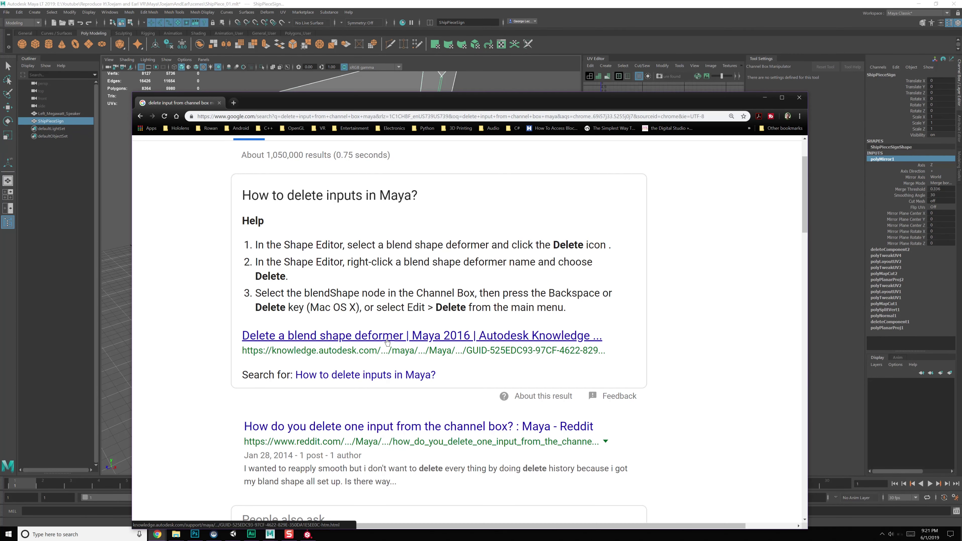
scroll(397, 287, down, 5)
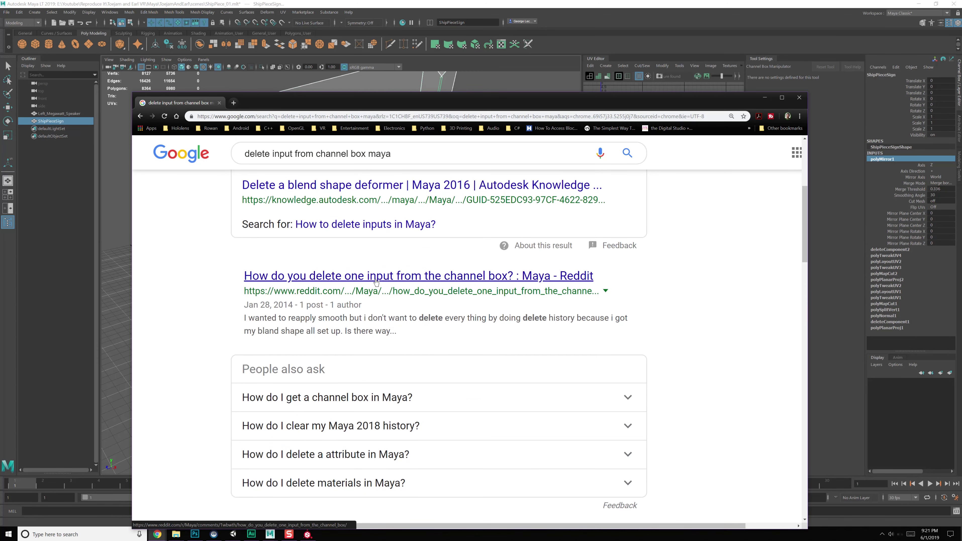
click(376, 276)
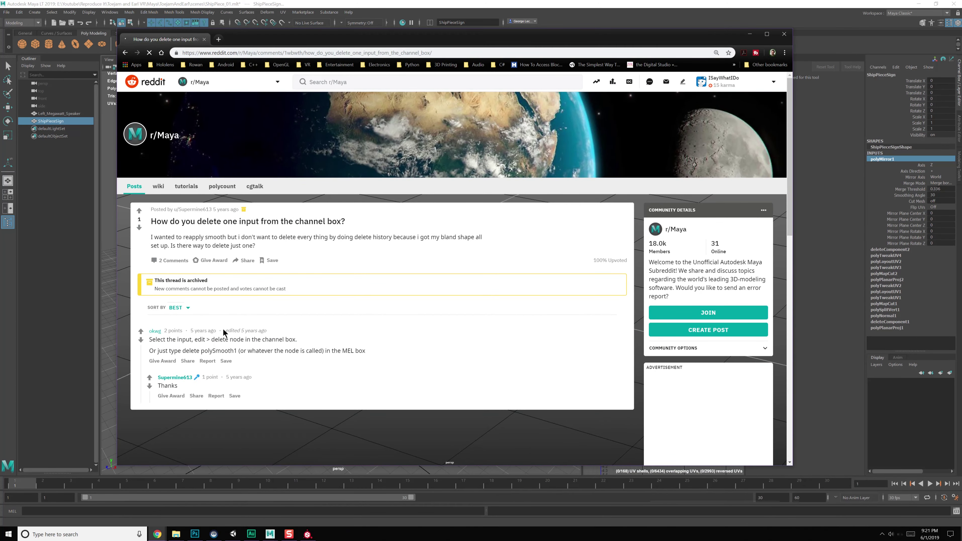
triple_click(208, 340)
triple_click(211, 350)
triple_click(211, 341)
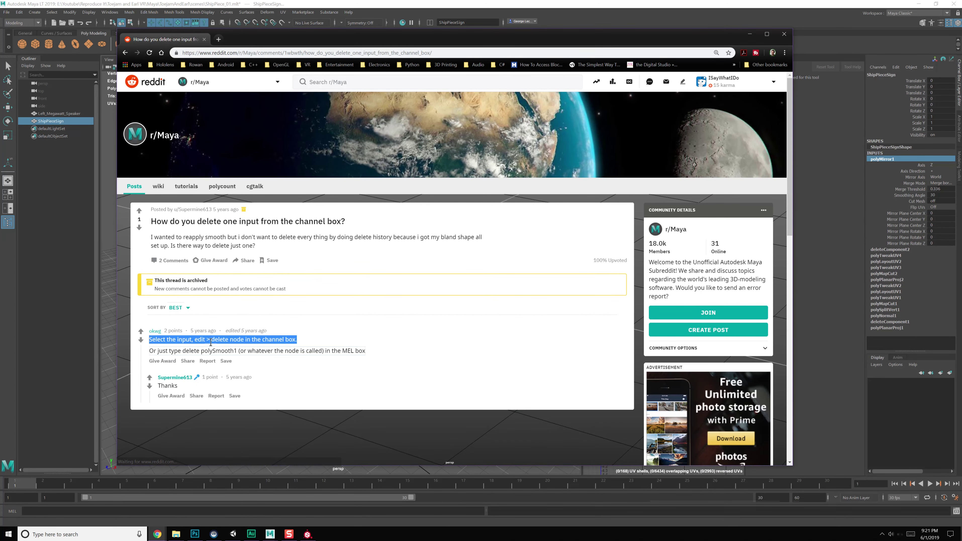
click(217, 341)
triple_click(228, 343)
click(251, 338)
- Try to delete the polyMirror1 input with the general Delete command, and undo the deletion
click(889, 161)
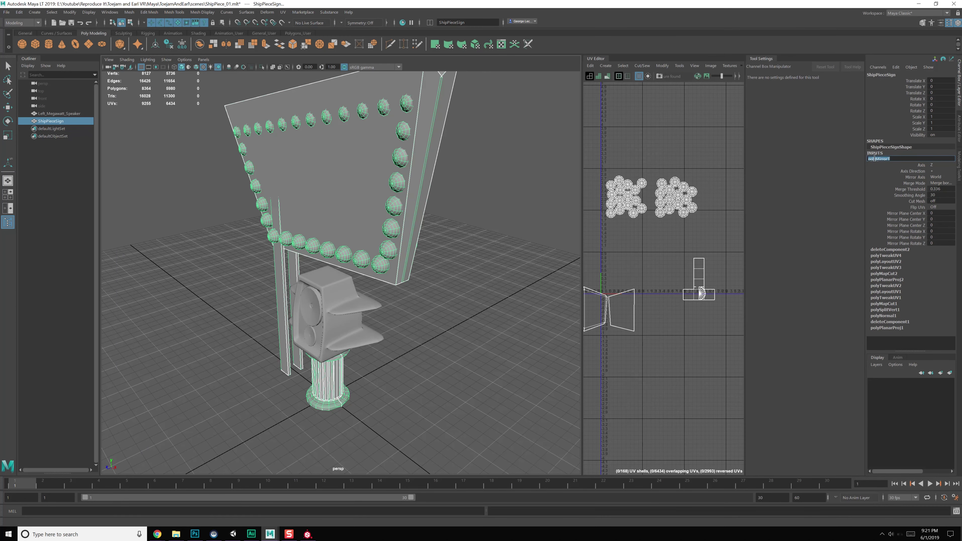
double_click(874, 159)
click(19, 12)
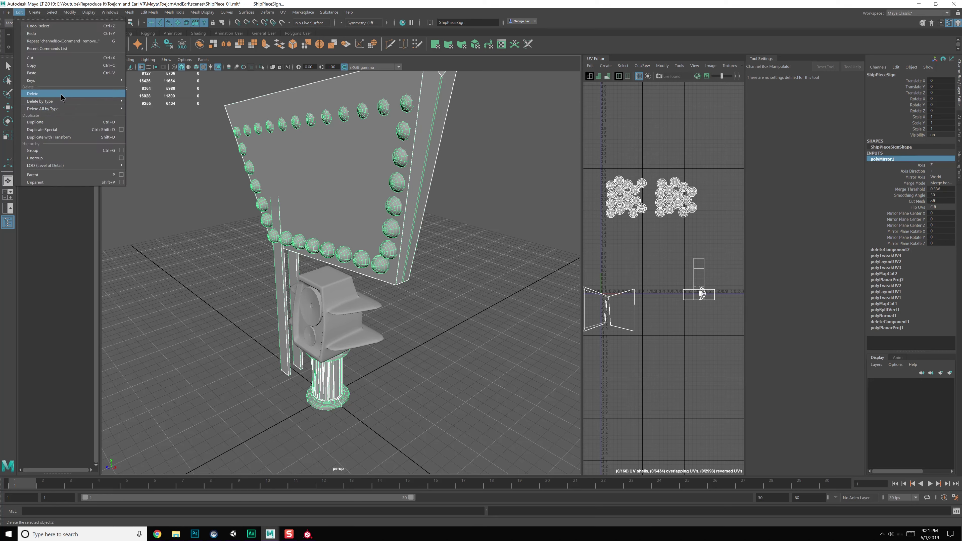
click(50, 93)
key(ctrl+z)
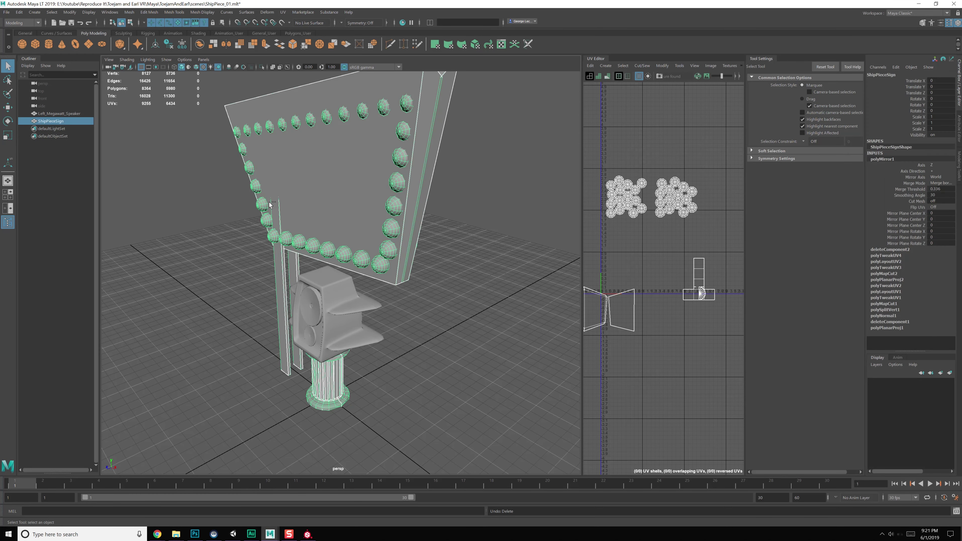
- Reread the Reddit answer about deleting a node through the channel box or the MEL box
click(157, 533)
triple_click(213, 349)
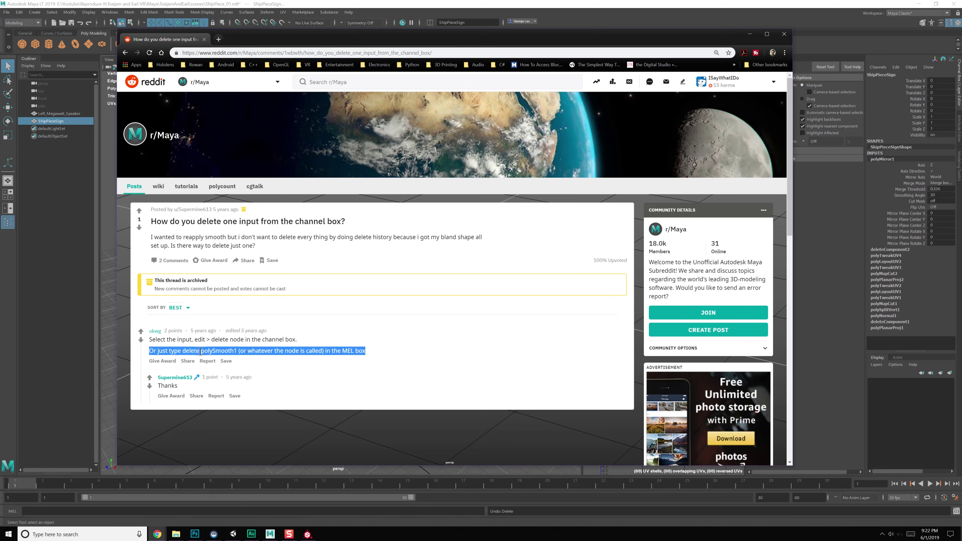
triple_click(212, 350)
triple_click(213, 350)
triple_click(202, 350)
triple_click(193, 351)
triple_click(209, 339)
click(210, 339)
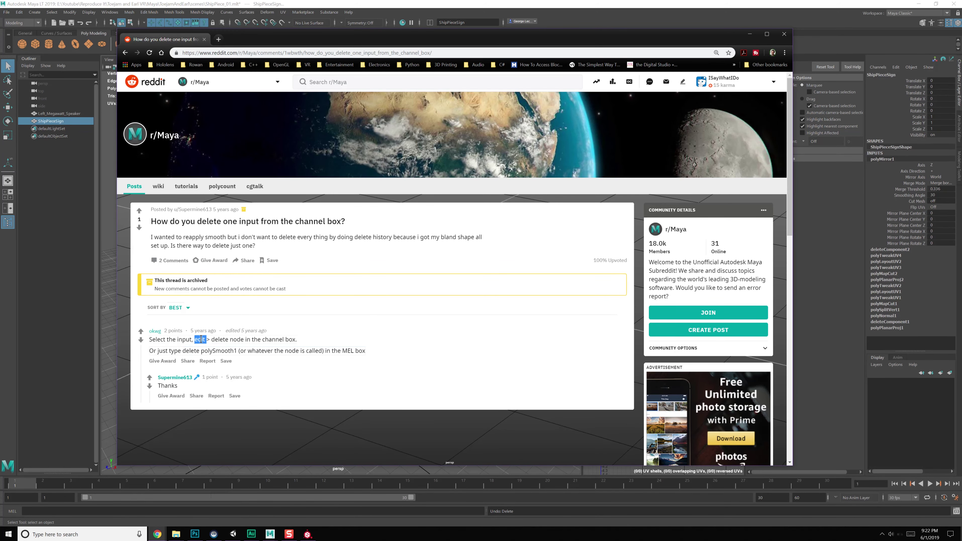
triple_click(210, 339)
click(210, 339)
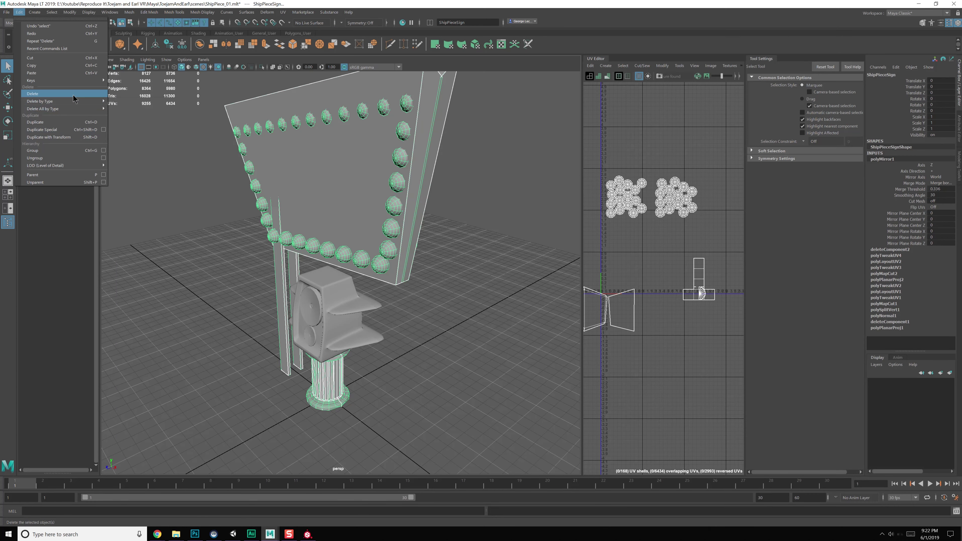
- Try the general Delete command once more on the ship sign, and undo it
click(72, 95)
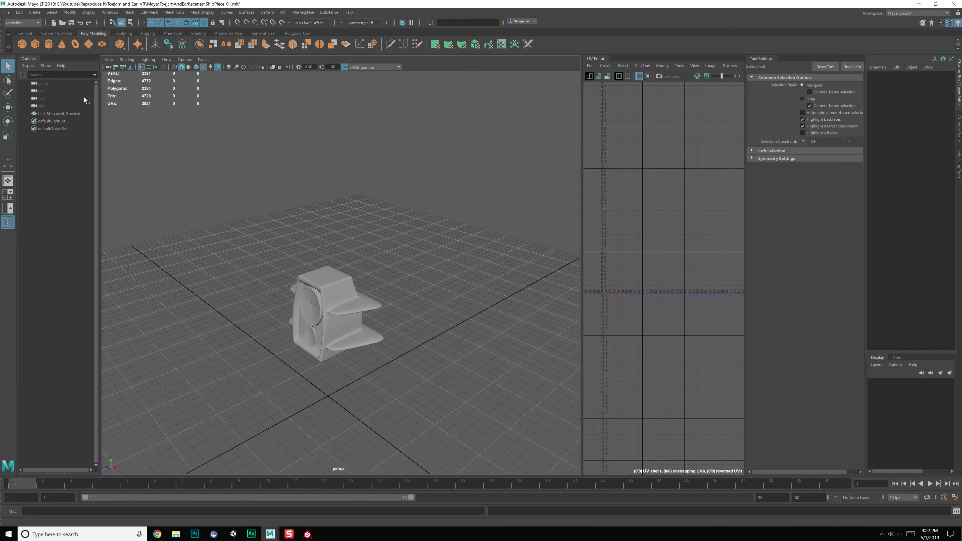
key(ctrl+z)
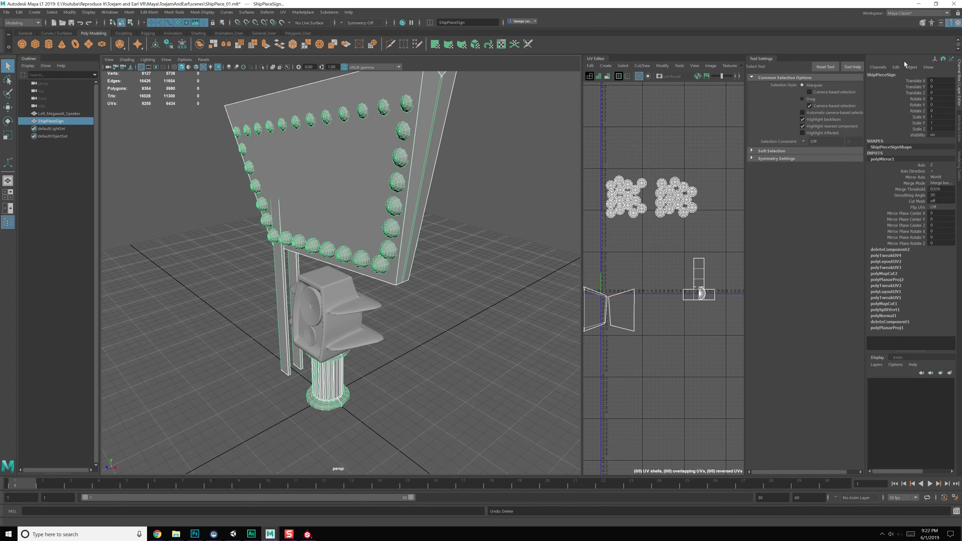
- Delete the polyMirror1 and deleteComponent2 inputs from the ship sign with the channel box's Delete Node command
click(896, 67)
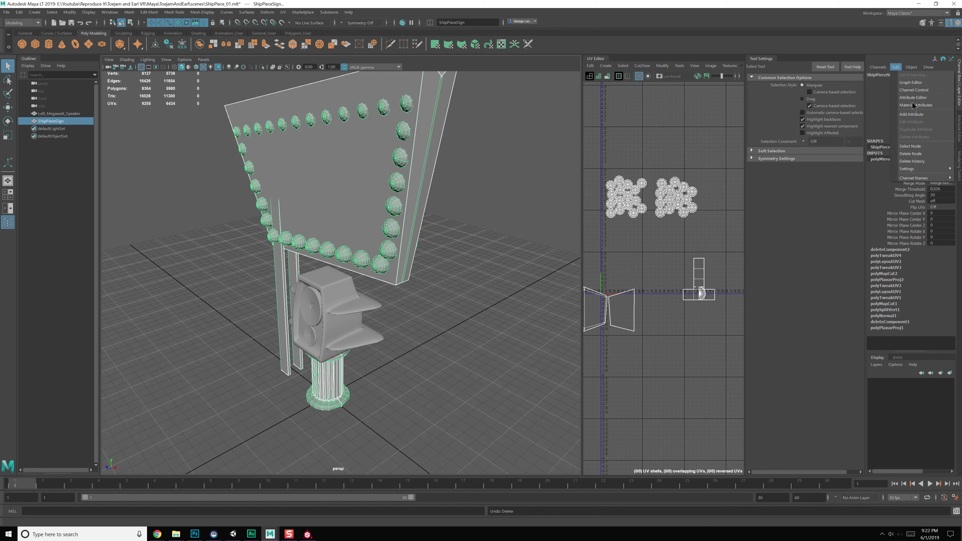
click(913, 153)
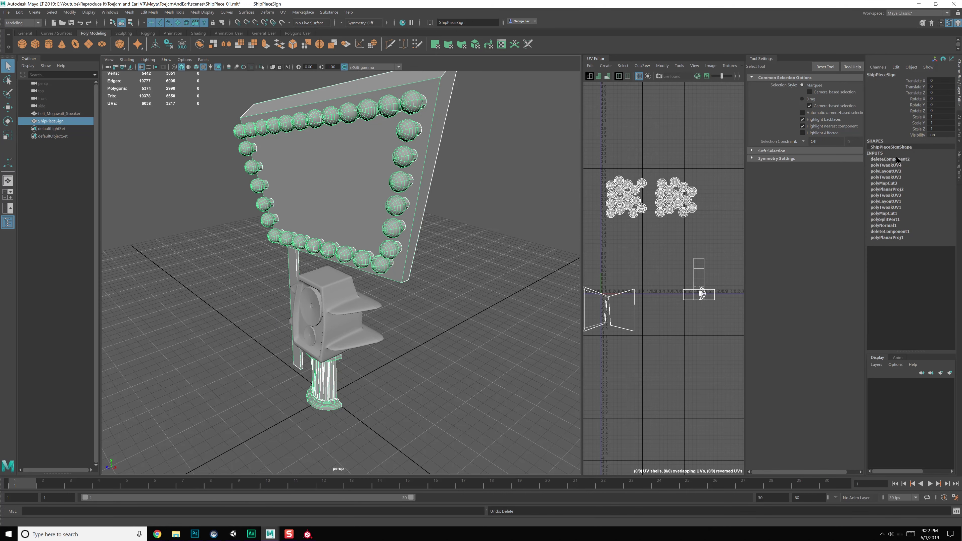
click(891, 160)
click(895, 67)
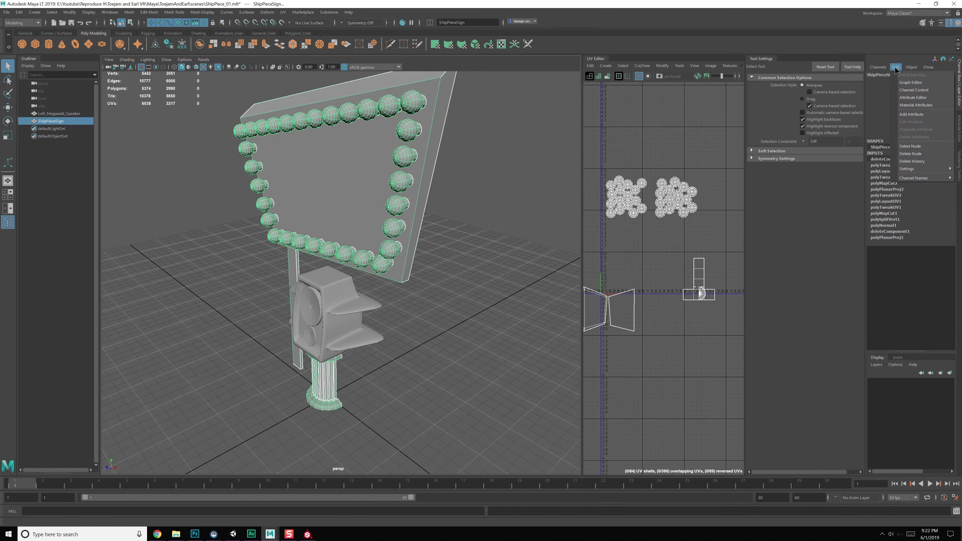
click(910, 153)
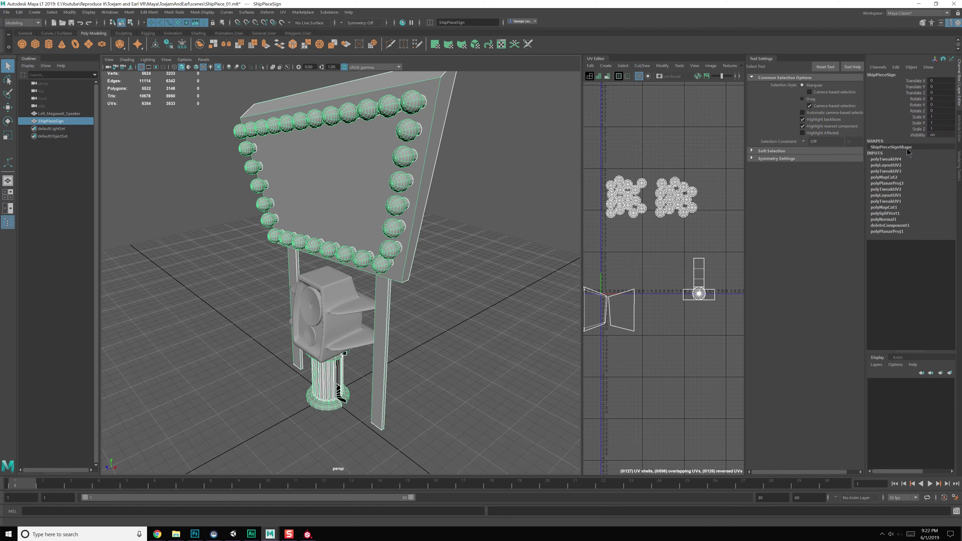
- Delete the polyTweakUV4, polyLayoutUV2, polyTweakUV3, polyMapCut2, polyPlanarProj2 and polyTweakUV2 inputs from the ship sign
click(884, 159)
key(Delete)
click(887, 159)
key(Delete)
click(886, 158)
key(Delete)
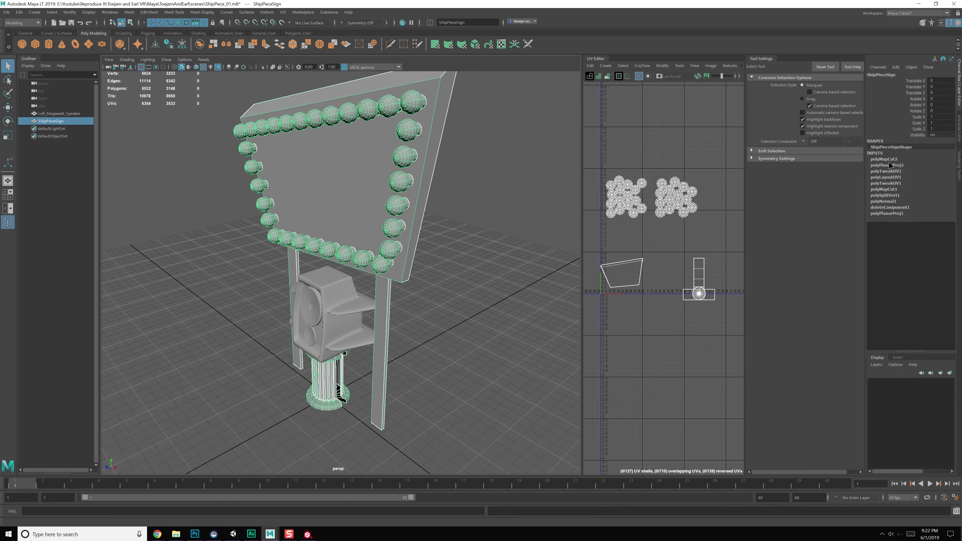
click(888, 160)
key(Delete)
click(888, 159)
key(Delete)
click(888, 159)
key(Delete)
- Delete the polyLayoutUV1, polyTweakUV1 and polyMapCut1 inputs from the ship sign's history
click(888, 162)
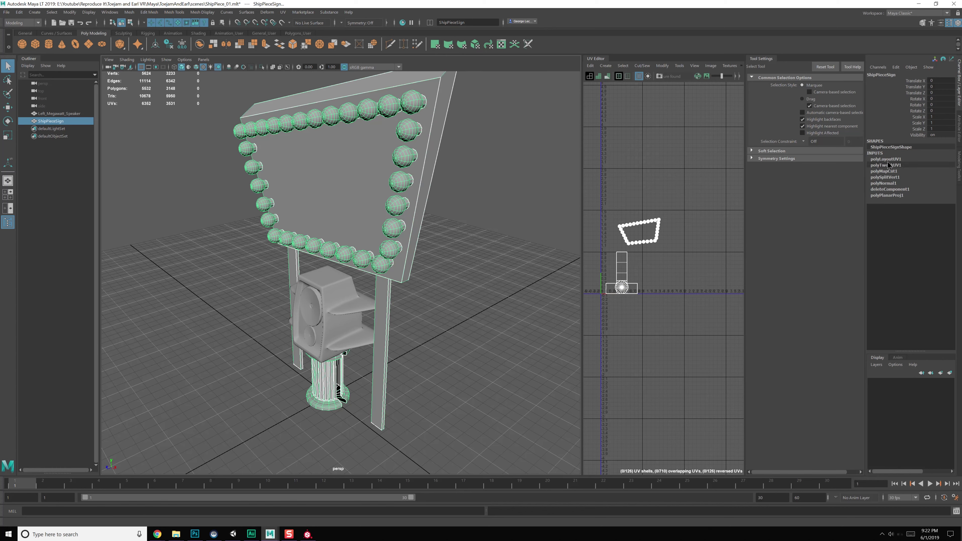
key(Delete)
click(887, 161)
key(Delete)
key(Delete)
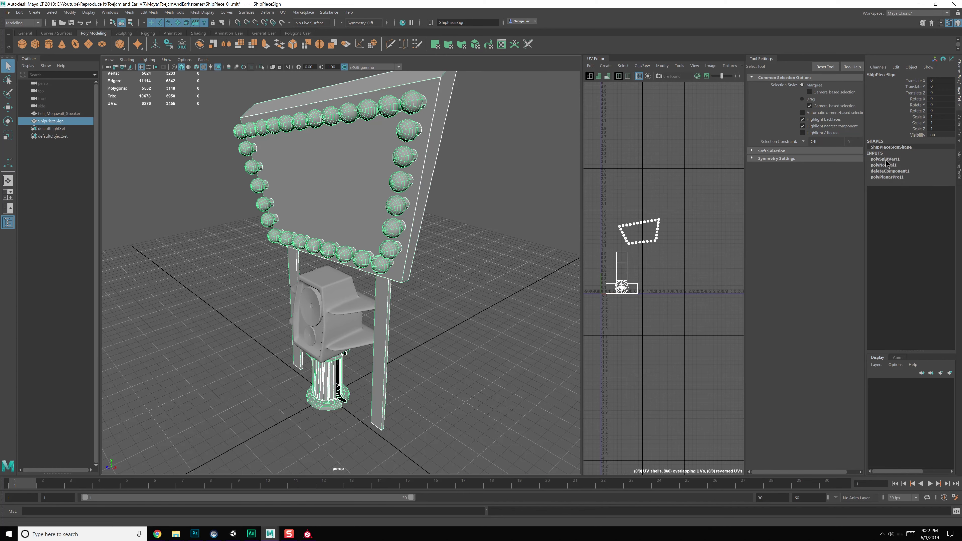
- Delete the remaining polySplitVert1, polyNormal1, deleteComponent1 and polyPlanarProj1 inputs from the ship sign
click(885, 160)
key(Delete)
click(886, 161)
key(Delete)
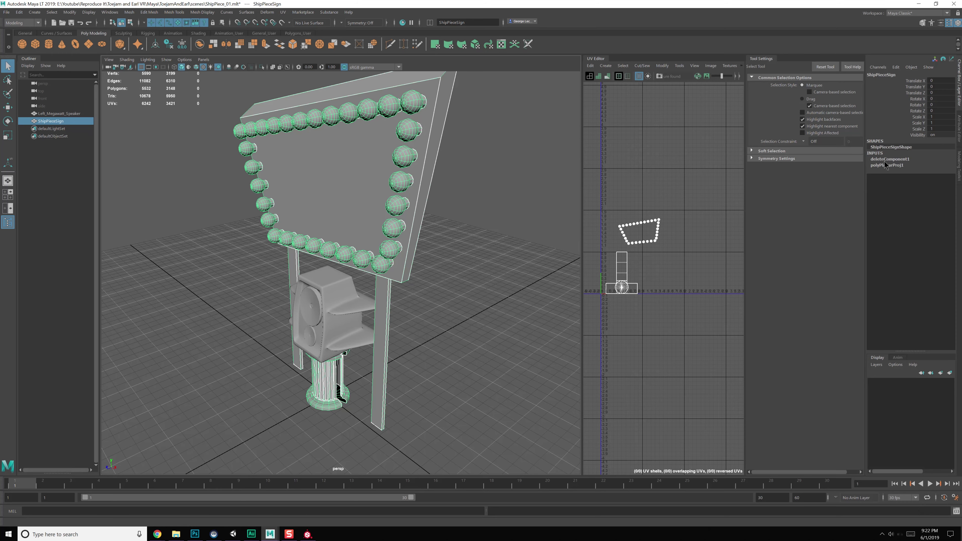
click(886, 159)
key(Delete)
click(887, 160)
key(Delete)
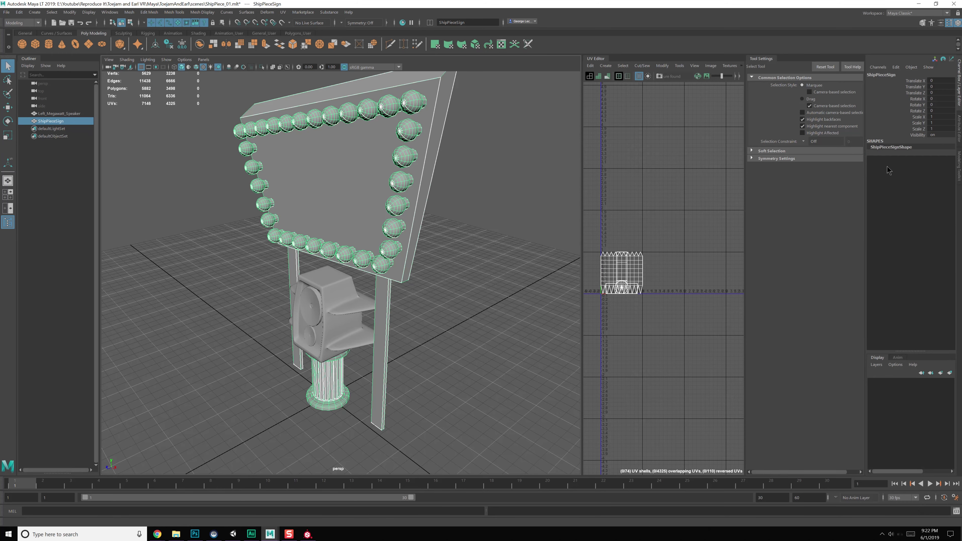
- Save the scene and keep the ship sign selected
alt+drag(416, 277, 372, 273)
click(462, 303)
key(ctrl+s)
click(424, 294)
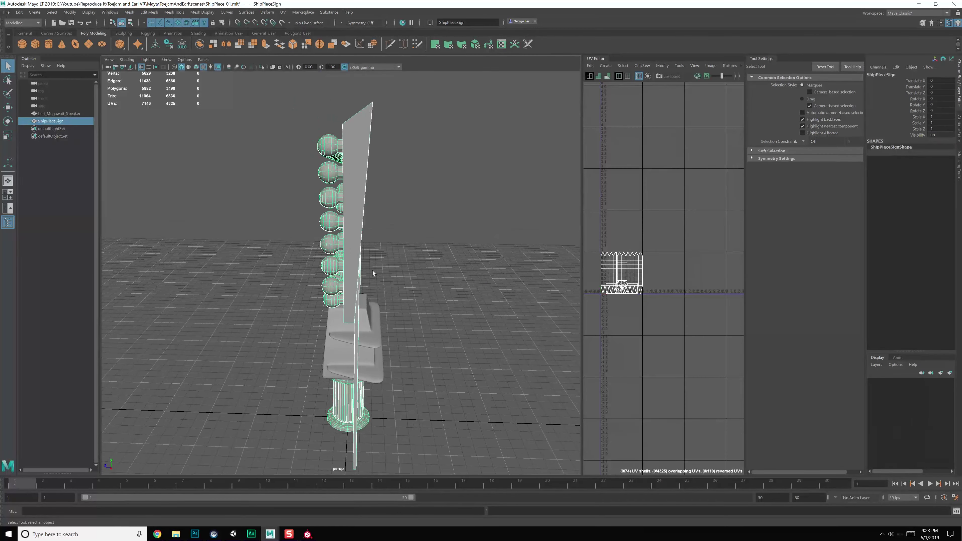
- Try to select the faces of the sign's bulbs from the side, and return to object selection
right_drag(332, 160, 332, 178)
alt+drag(332, 178, 303, 144)
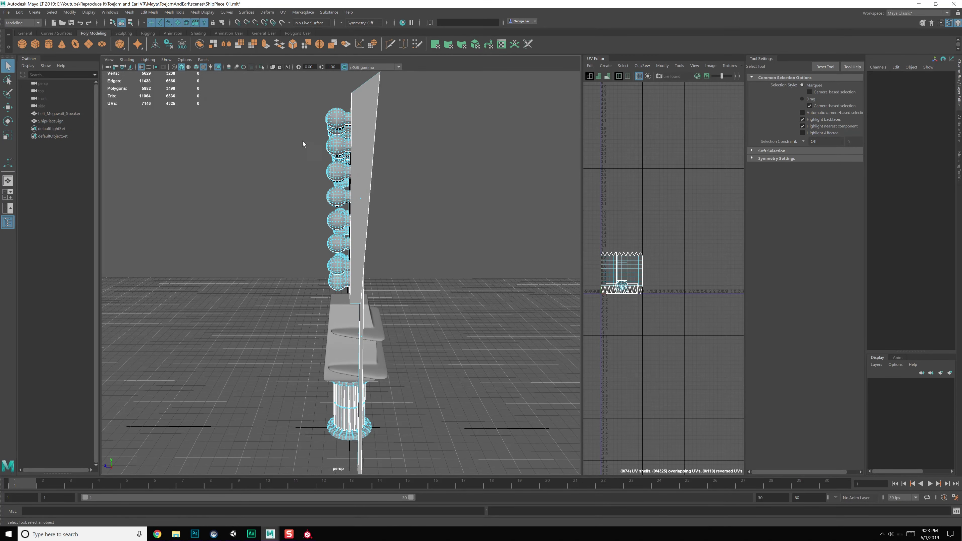
drag(291, 99, 296, 243)
alt+drag(296, 244, 343, 249)
key(F8)
key(F8)
click(294, 254)
click(357, 216)
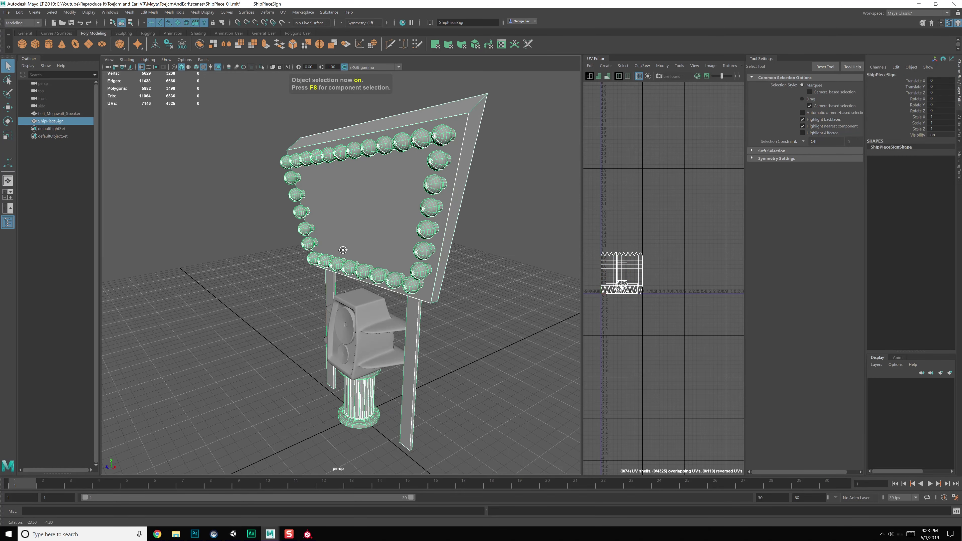
- Separate the ship sign mesh into its individual pieces and expand its group in the Outliner
alt+drag(260, 199, 199, 186)
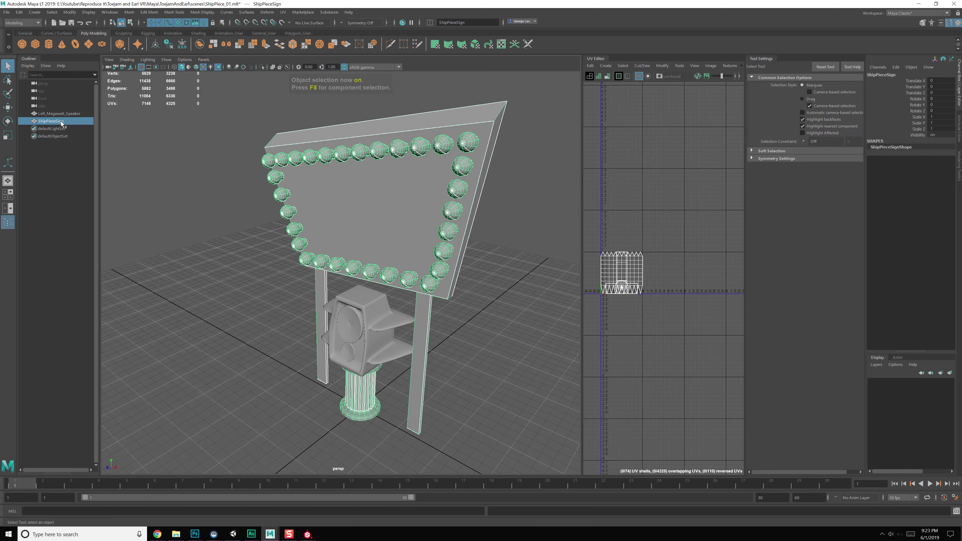
click(212, 44)
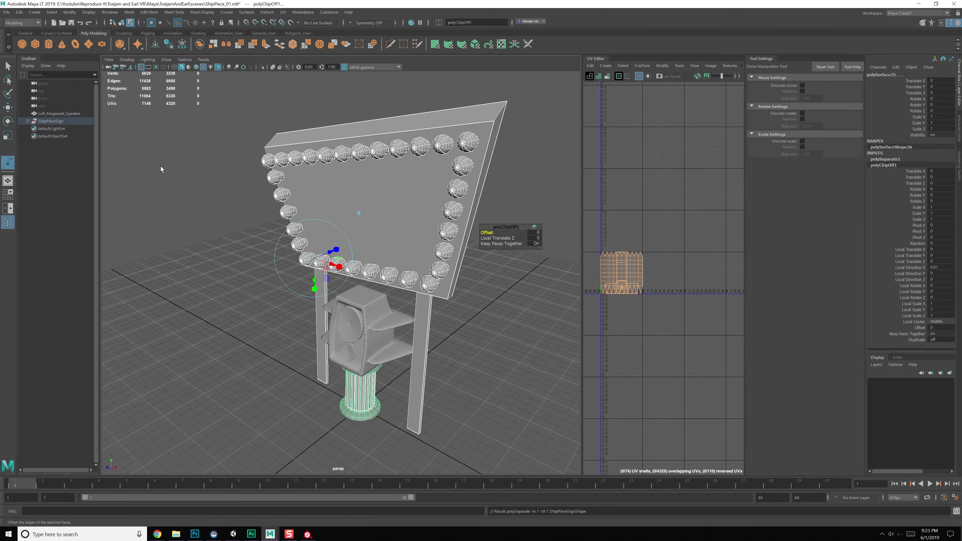
click(27, 121)
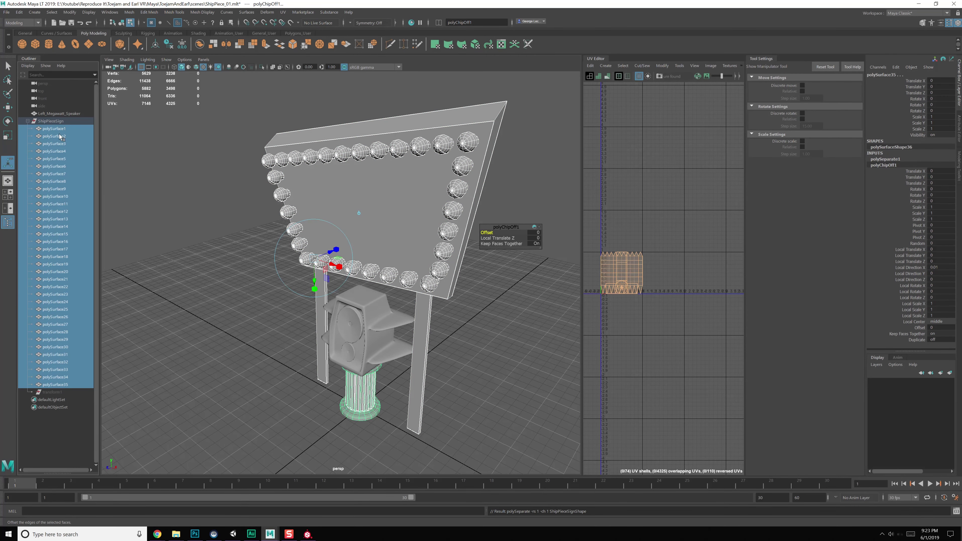
- Clear the handle display from the separated sign pieces and return to object selection mode
alt+drag(410, 212, 283, 184)
key(q)
click(248, 168)
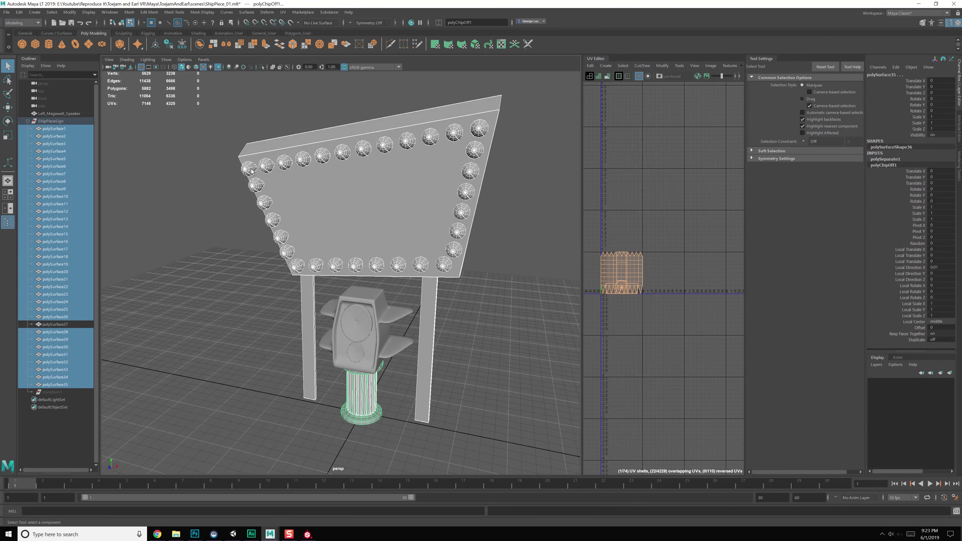
shift+click(267, 167)
key(F8)
- Try to select the bulbs one by one from the third upper one around the right side and along the lower row
click(284, 162)
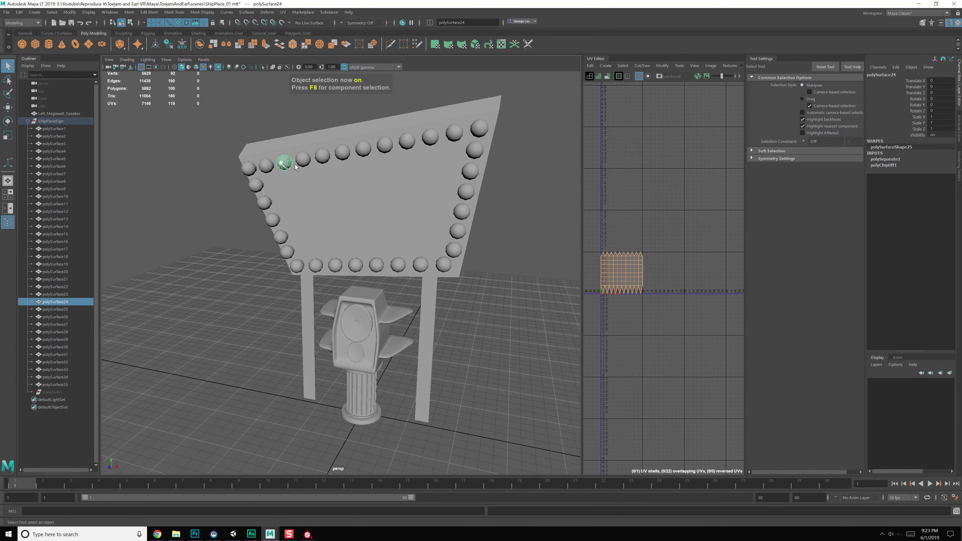
shift+click(303, 159)
shift+click(322, 156)
shift+click(342, 152)
shift+click(362, 148)
shift+click(384, 145)
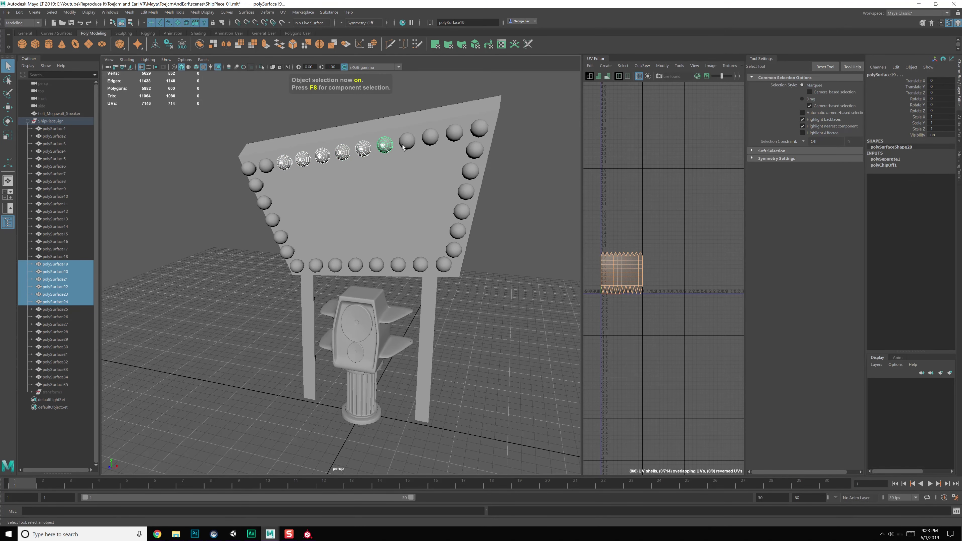
shift+click(407, 141)
shift+click(430, 137)
shift+click(454, 132)
shift+click(479, 128)
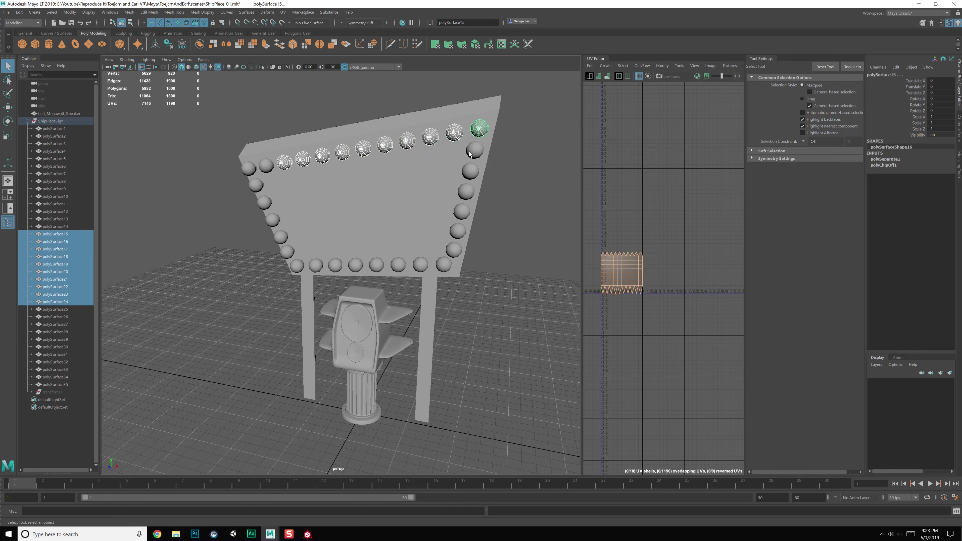
shift+click(474, 151)
shift+click(470, 171)
shift+click(466, 192)
shift+click(462, 211)
shift+click(458, 231)
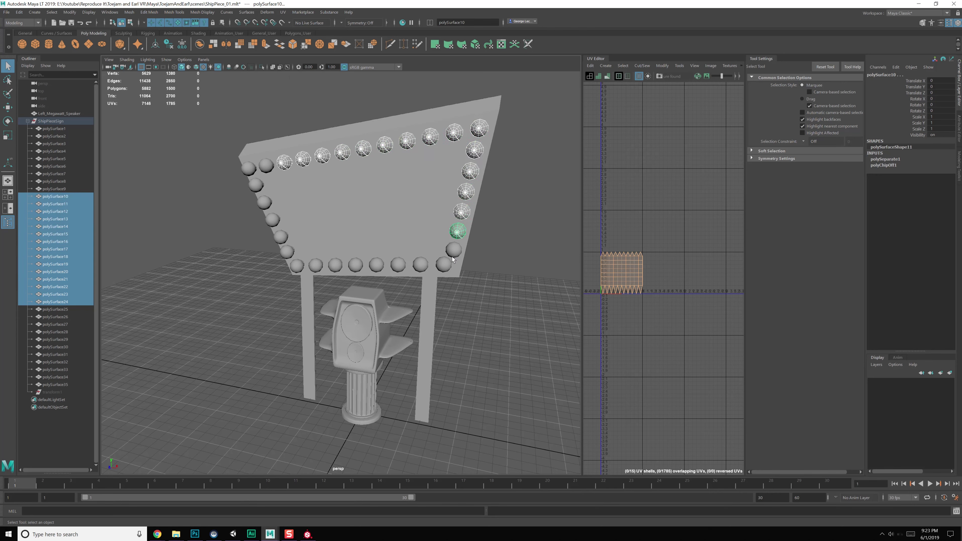
shift+click(453, 251)
shift+click(443, 264)
shift+click(421, 264)
shift+click(398, 265)
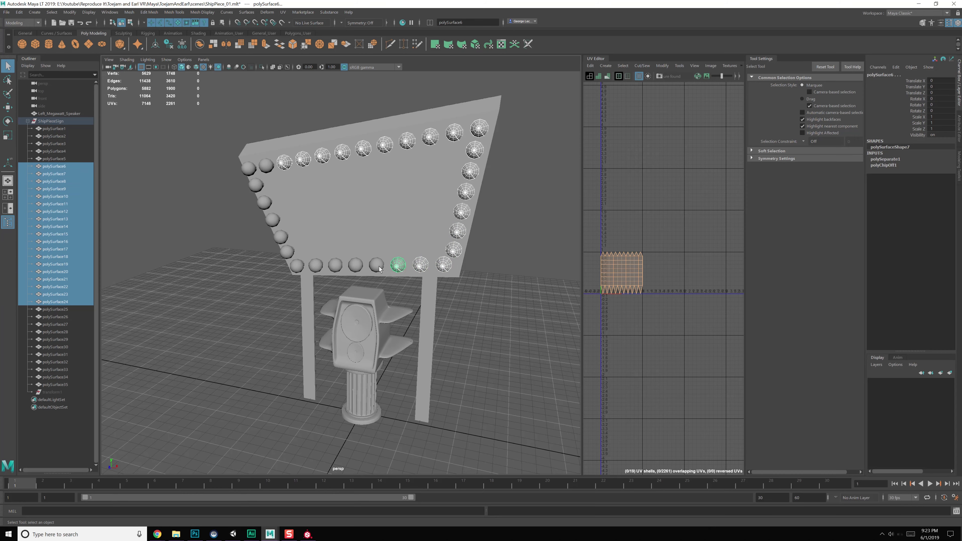
shift+click(376, 265)
shift+click(355, 265)
shift+click(335, 265)
shift+click(316, 265)
alt+drag(325, 230, 351, 195)
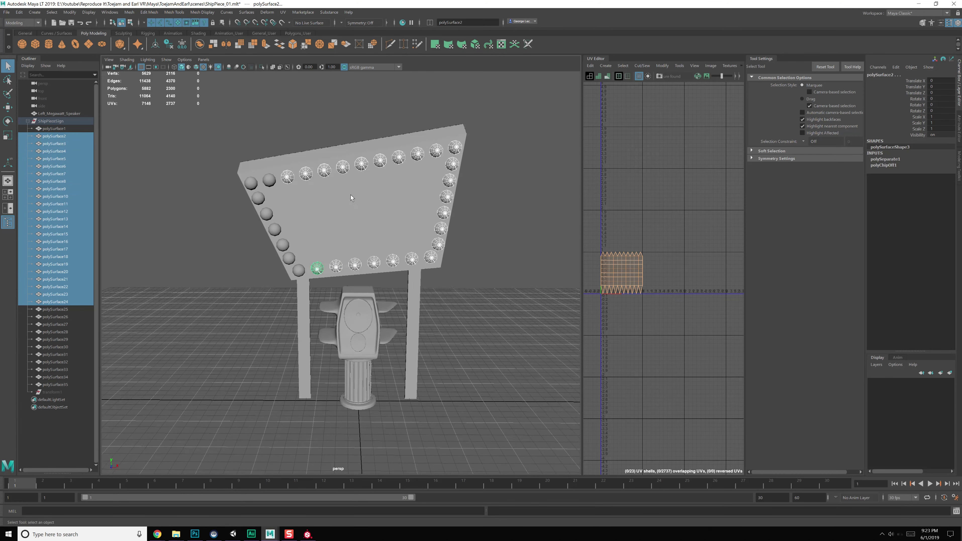
alt+middle_drag(350, 195, 352, 206)
alt+right_drag(352, 205, 358, 239)
alt+drag(358, 239, 369, 207)
alt+drag(331, 160, 287, 171)
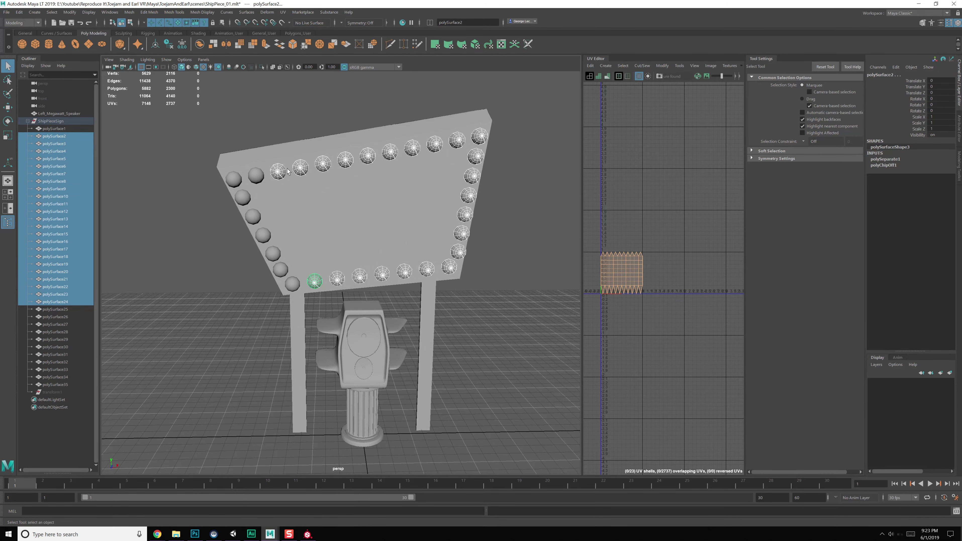
- In the front view, center the pivots of the ten upper-row bulbs that sit between the two corner bulbs
click(261, 175)
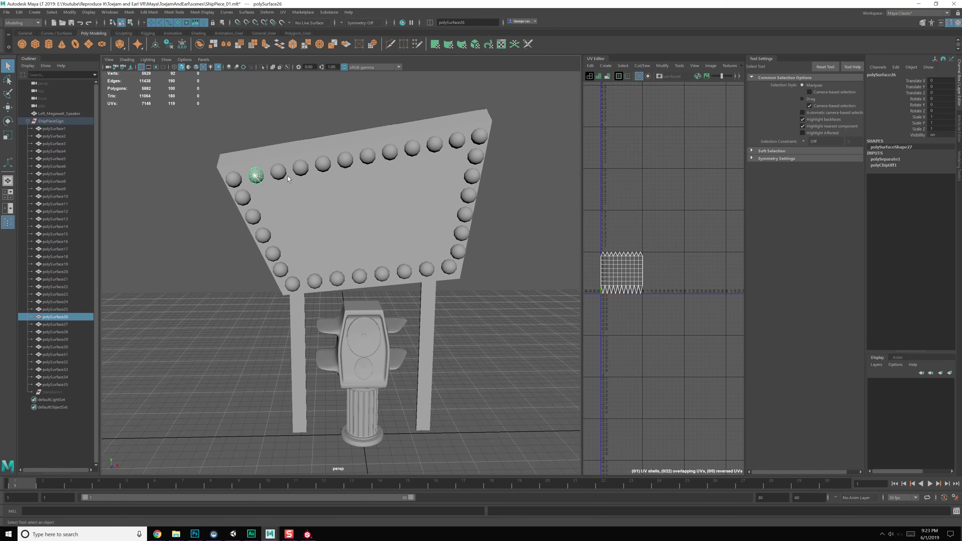
click(281, 172)
key(space)
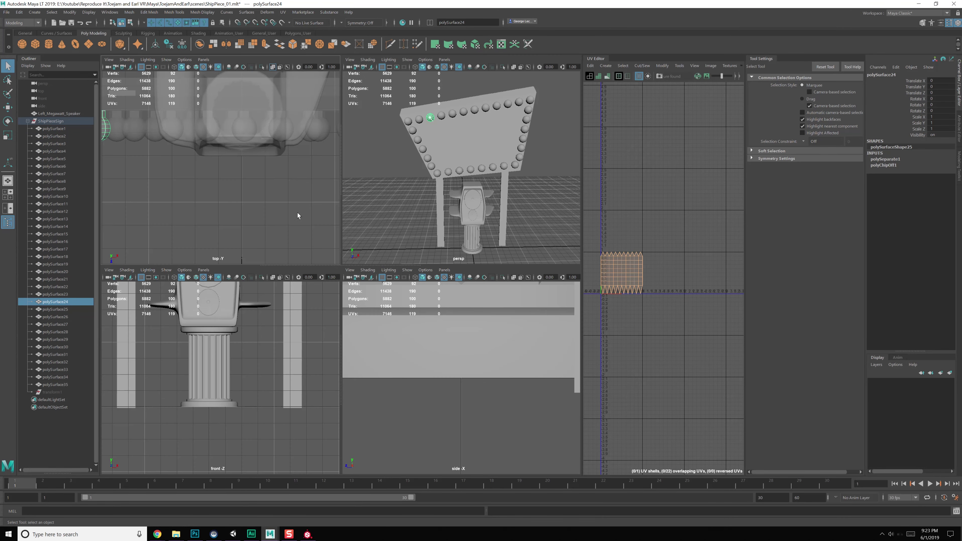
key(space)
alt+middle_drag(350, 138, 343, 301)
alt+middle_drag(324, 72, 334, 265)
alt+middle_drag(353, 78, 340, 314)
alt+right_drag(362, 271, 347, 192)
key(w)
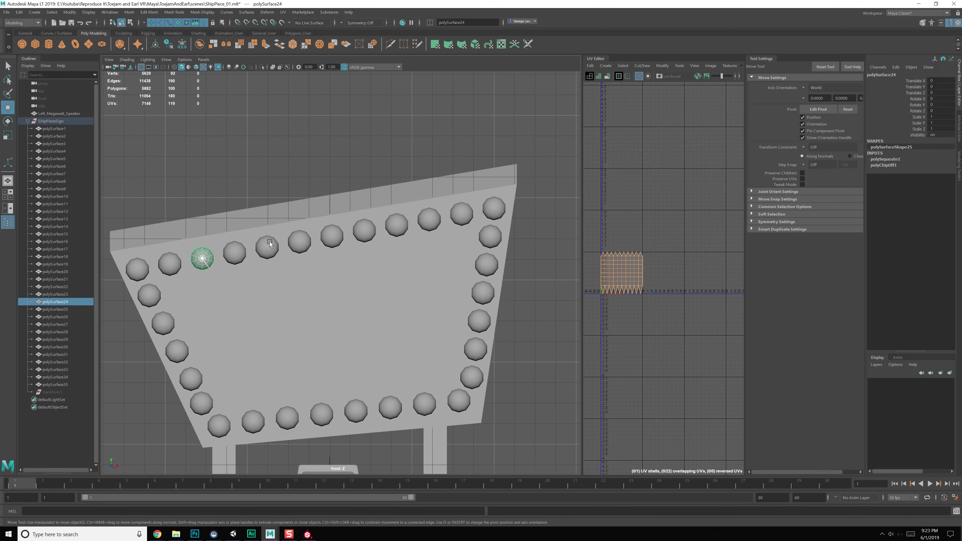
click(172, 261)
shift+click(197, 262)
shift+click(220, 255)
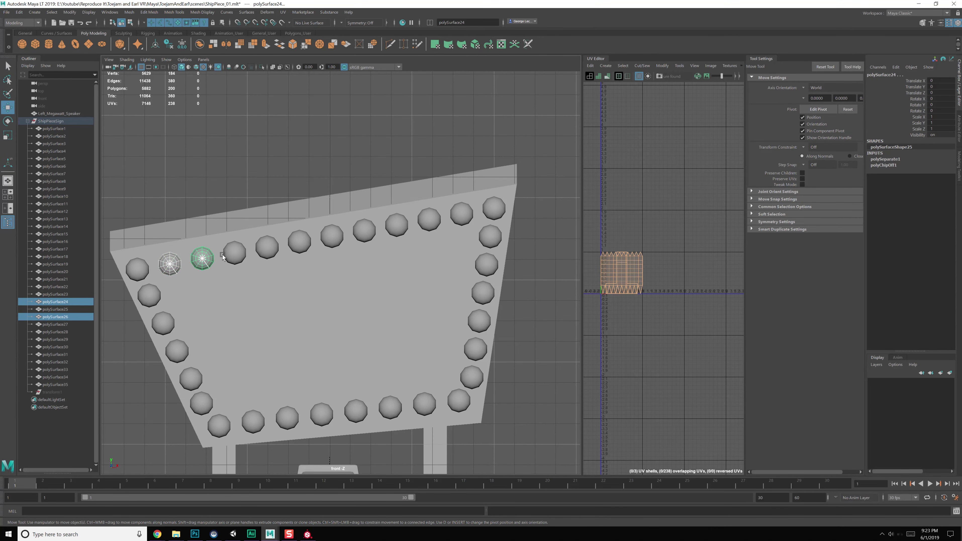
click(178, 264)
shift+click(210, 261)
shift+click(234, 252)
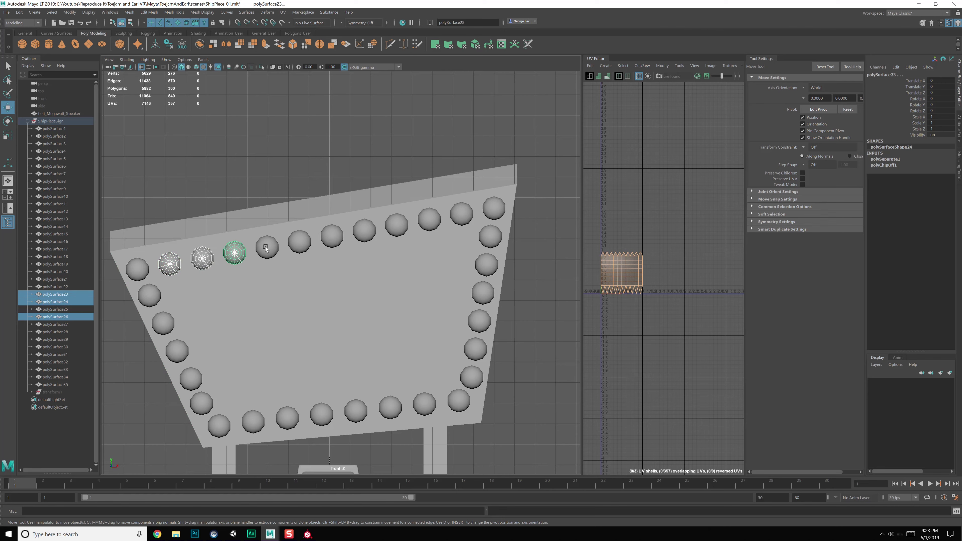
shift+click(267, 247)
shift+click(299, 240)
shift+click(332, 235)
shift+click(365, 230)
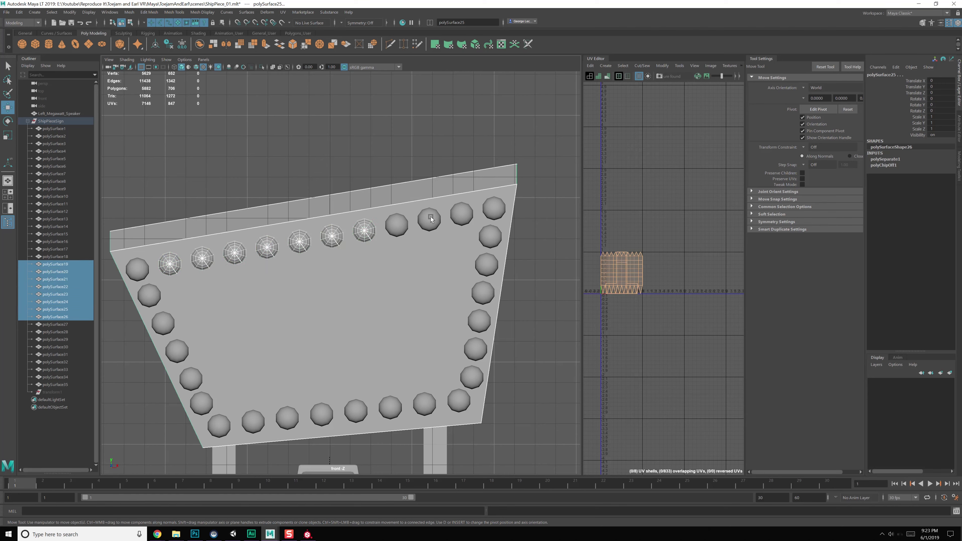
shift+click(397, 225)
shift+click(428, 220)
shift+click(459, 214)
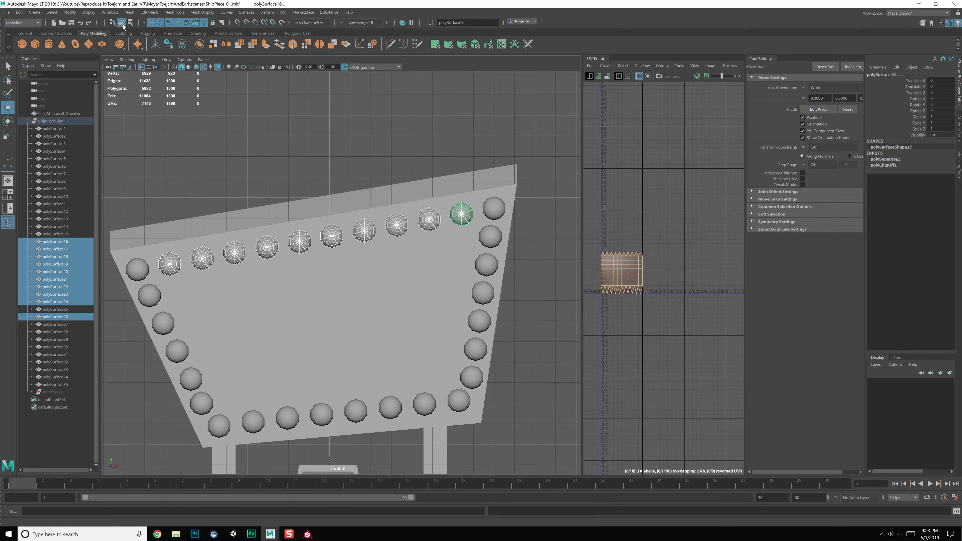
click(69, 12)
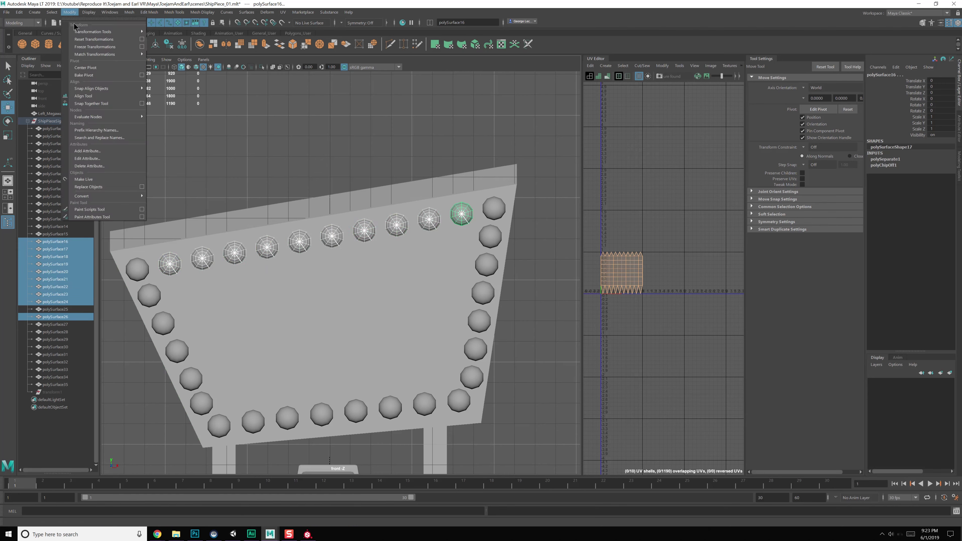
click(94, 67)
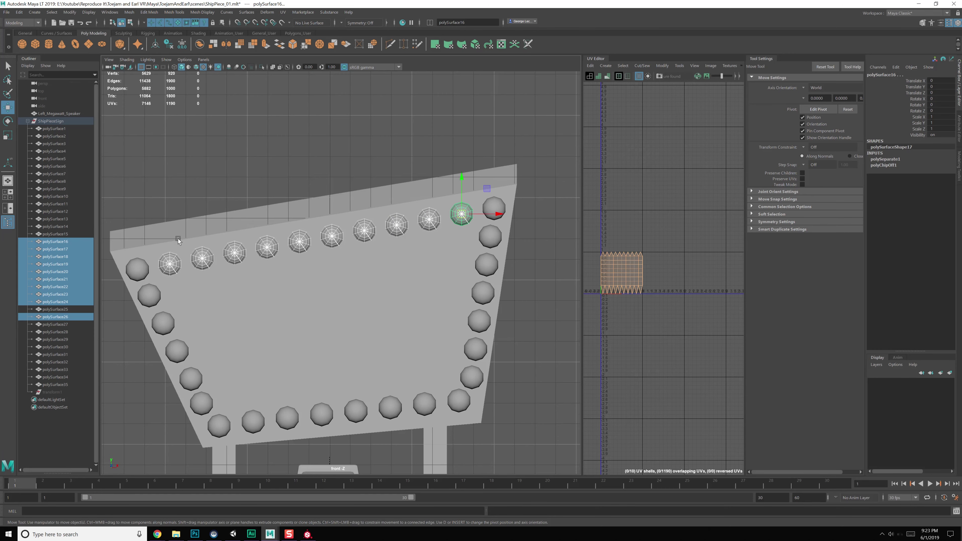
- Move the second to fifth bulbs of the upper row leftwards, tightening their spacing along the slanted edge
click(173, 267)
drag(176, 266, 255, 252)
click(206, 255)
click(235, 252)
click(267, 248)
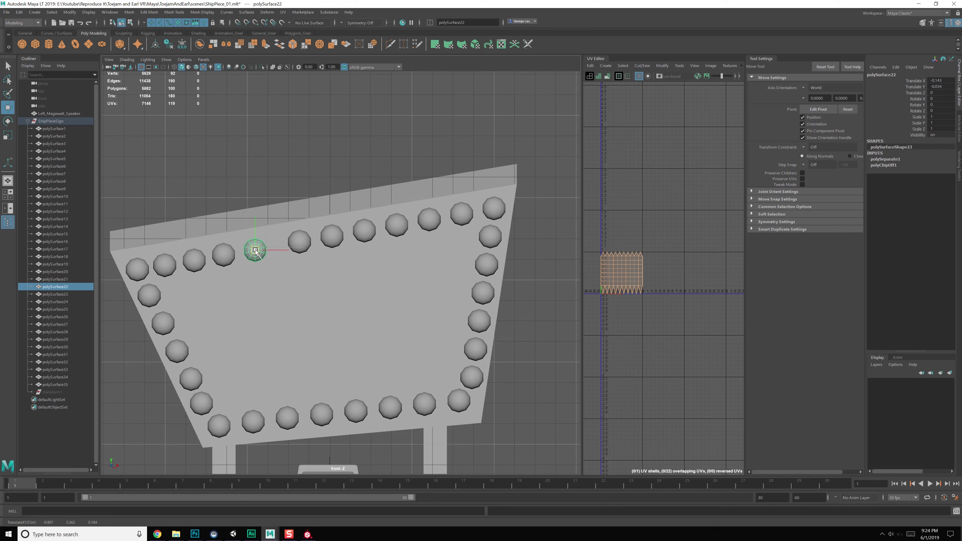
- Move the sixth to tenth bulbs of the upper row rightwards with even spacing, leaving a gap for one more bulb
click(299, 242)
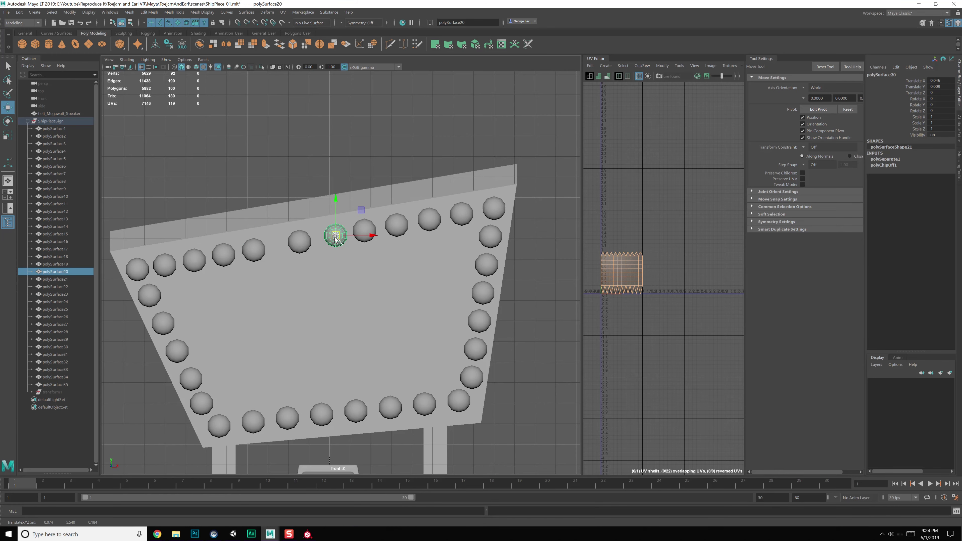
drag(299, 245, 308, 243)
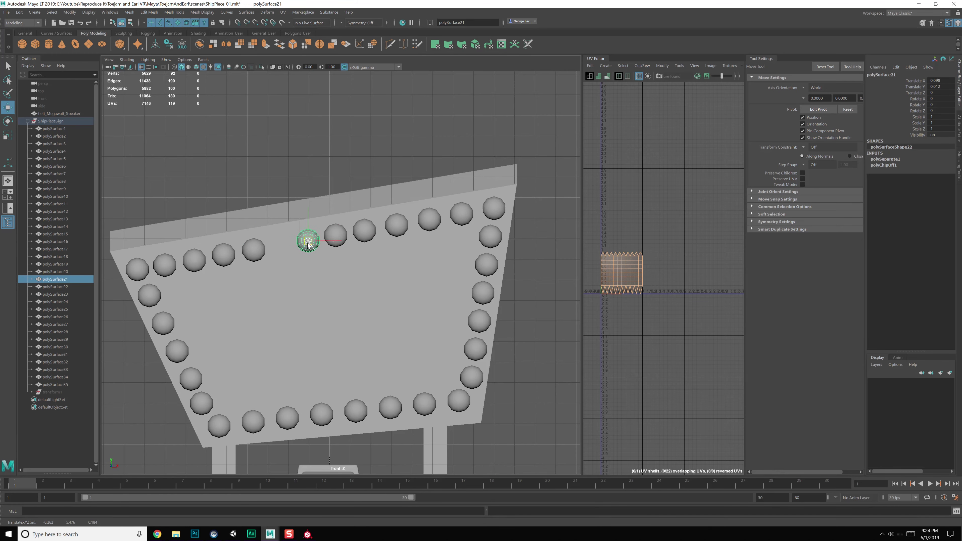
click(366, 232)
drag(367, 230, 433, 220)
click(396, 225)
click(429, 220)
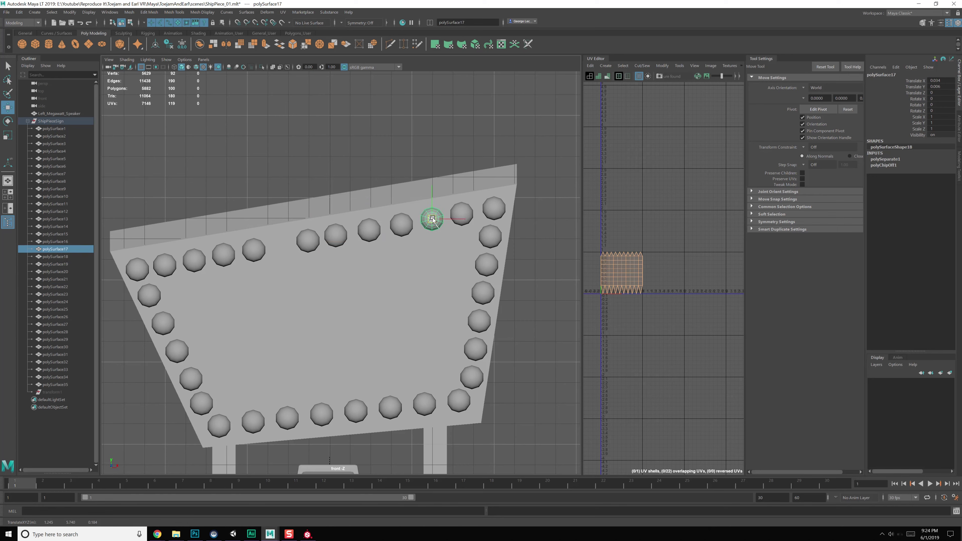
click(308, 240)
click(336, 238)
drag(336, 240, 340, 240)
click(307, 240)
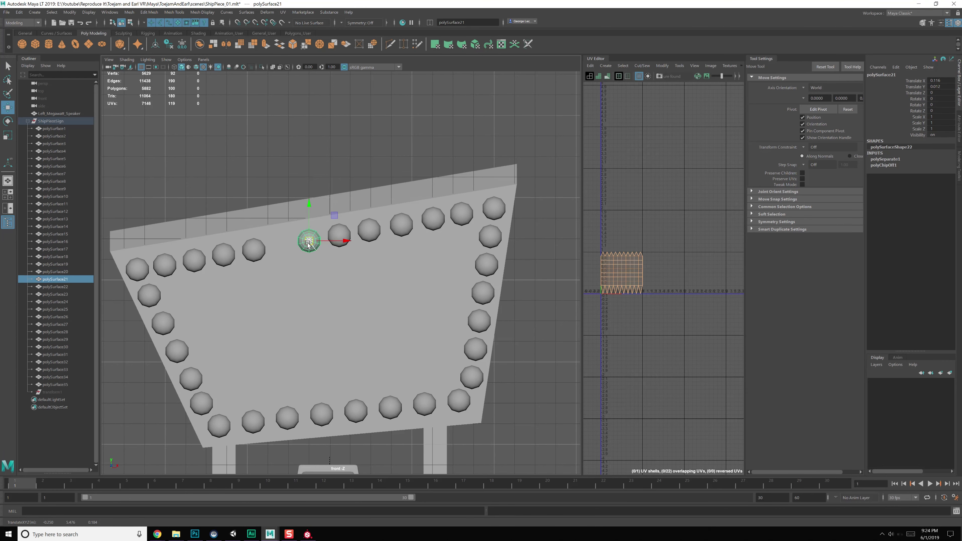
- Duplicate the sixth upper-row bulb, place the copy in the gap beside the fifth bulb, and clear the selection
key(ctrl+d)
drag(312, 248, 281, 250)
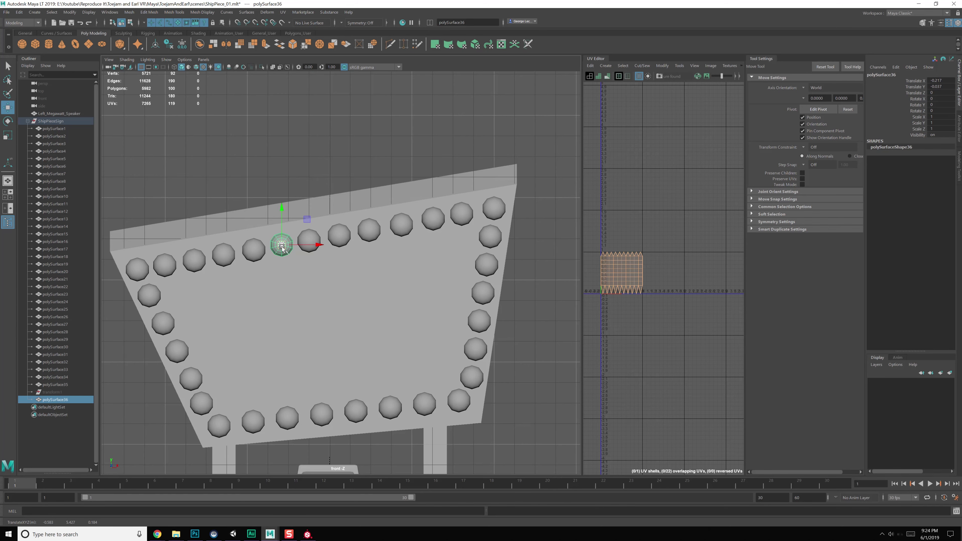
key(q)
click(308, 166)
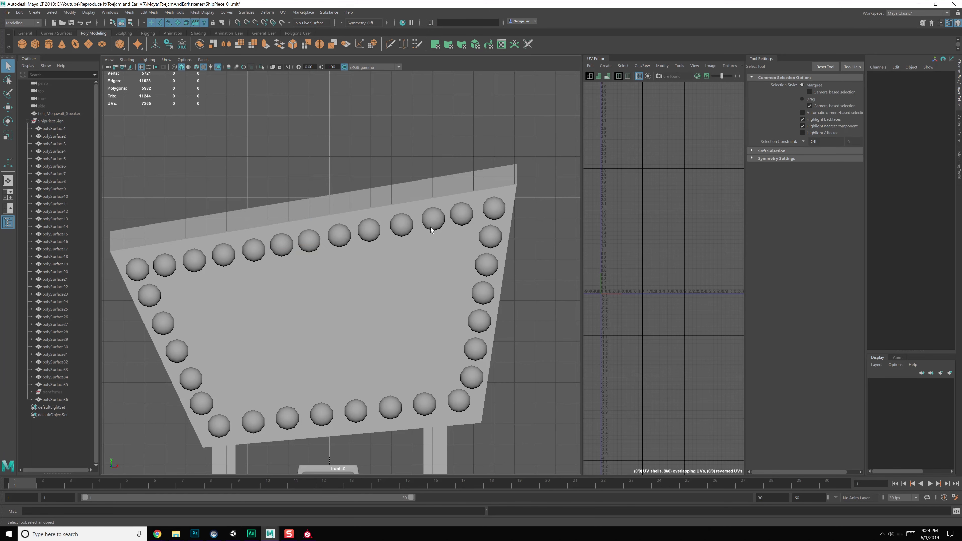
- Select every bulb around the sign, including the new duplicate, and combine them into a single mesh
click(137, 269)
shift+click(194, 260)
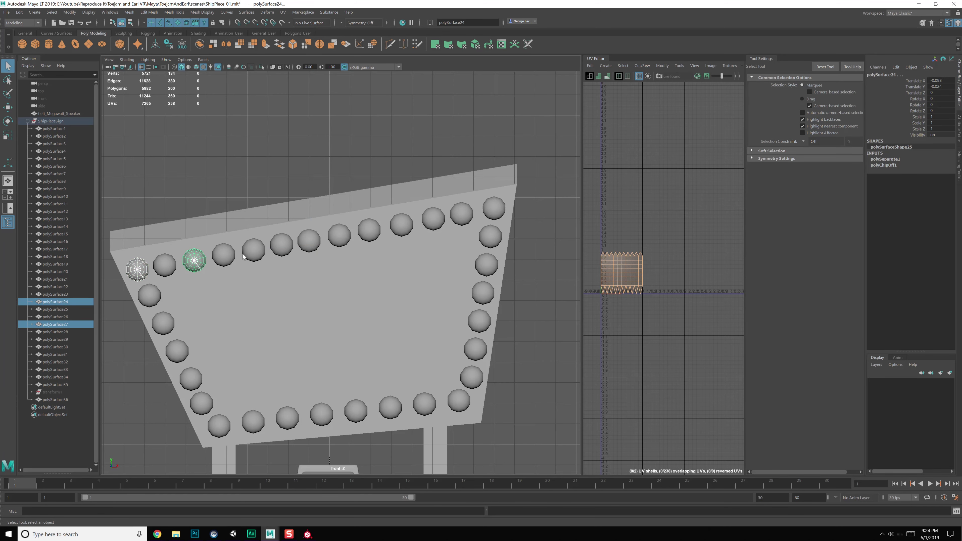
shift+click(253, 249)
shift+click(309, 241)
key(space)
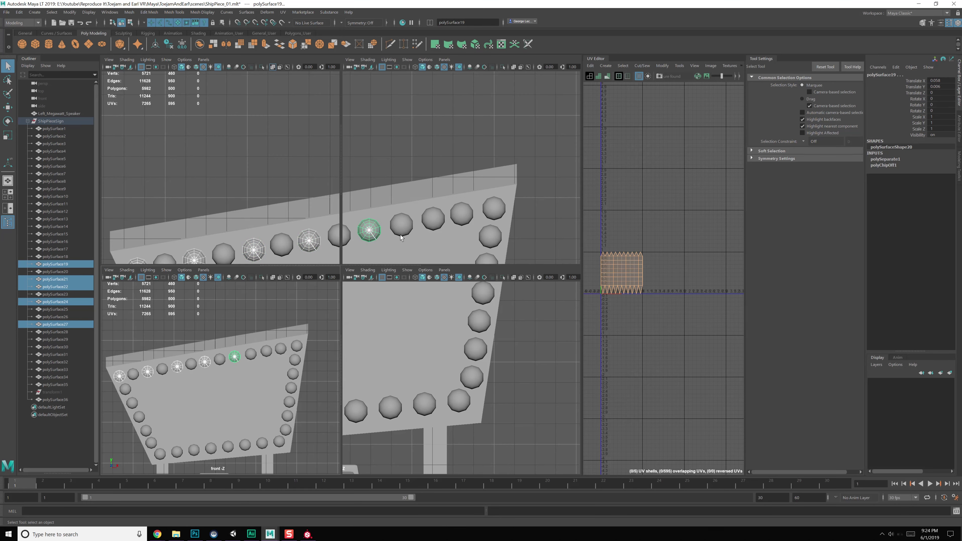
key(space)
alt+drag(490, 182, 438, 163)
shift+click(448, 159)
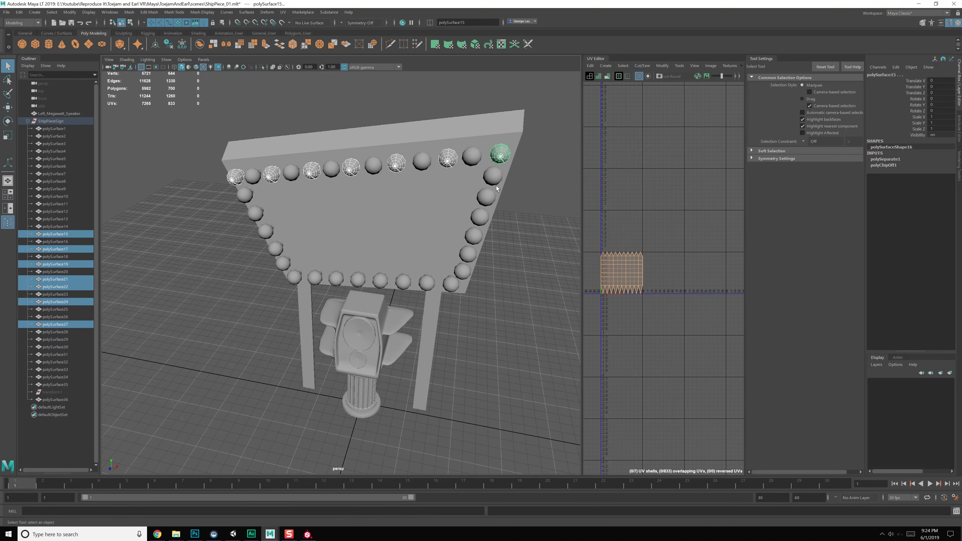
shift+click(464, 270)
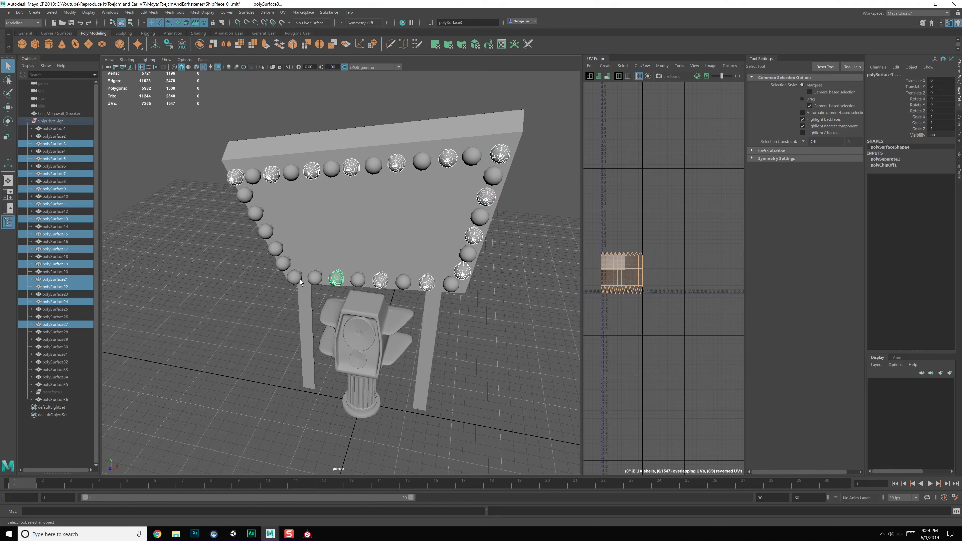
shift+click(271, 243)
shift+click(259, 215)
alt+drag(259, 215, 422, 201)
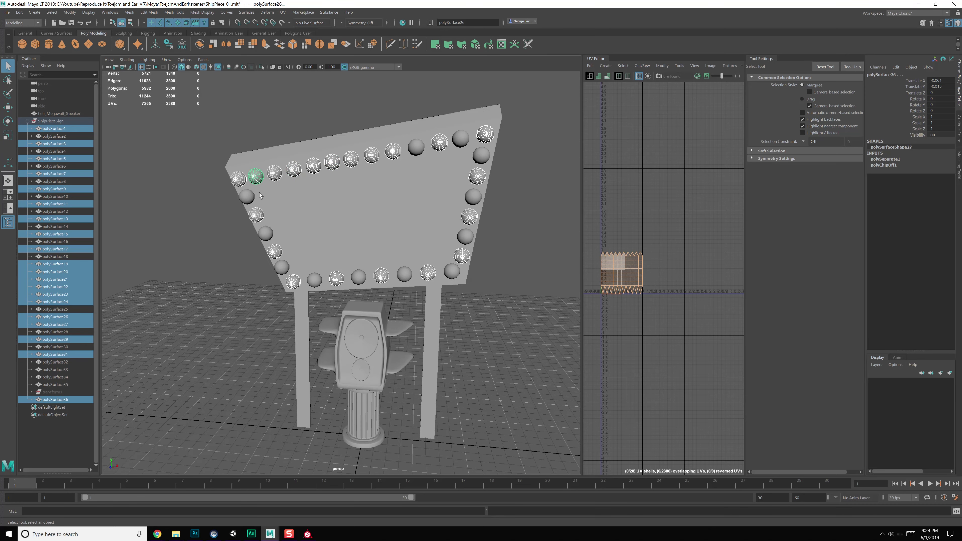
shift+click(265, 233)
shift+click(281, 267)
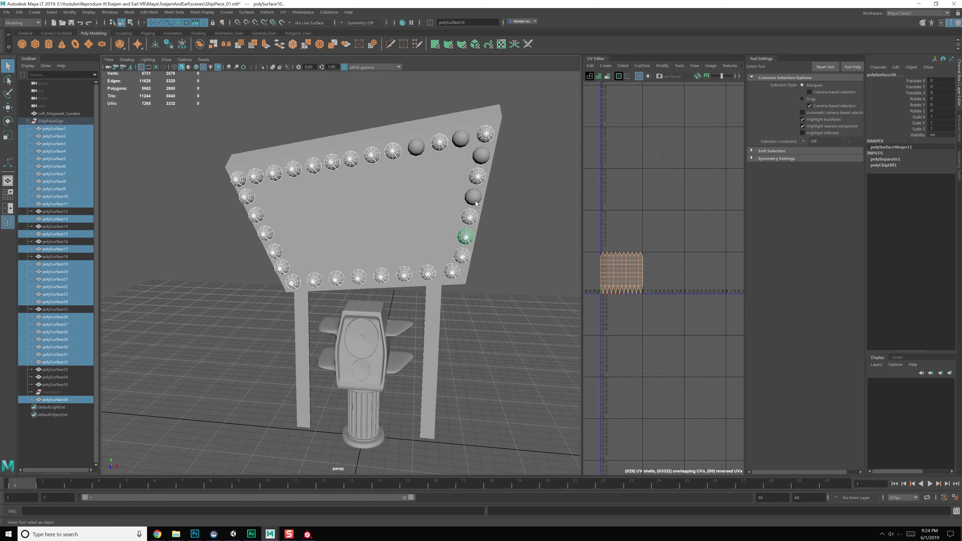
shift+click(481, 155)
shift+click(461, 139)
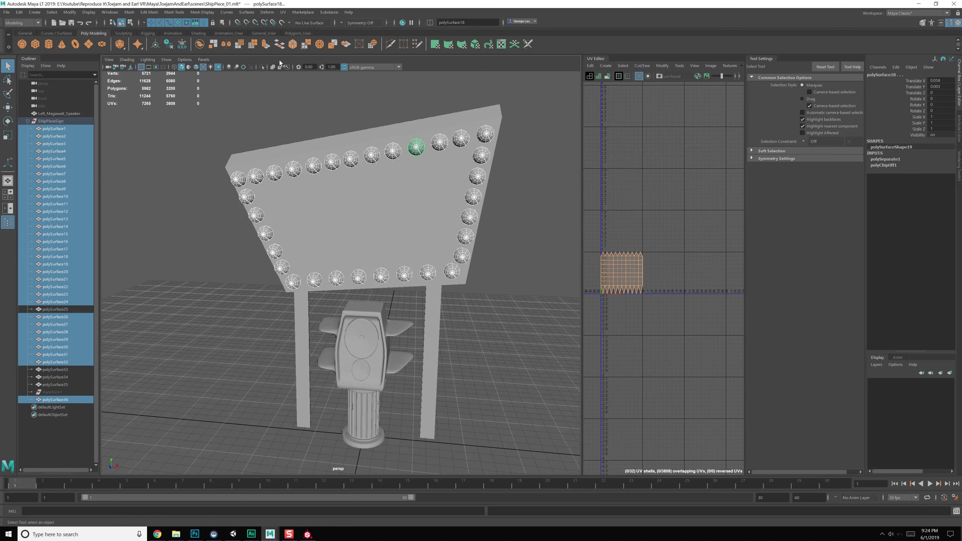
- Hide the sign board, its two posts, the speaker and the pillar, keeping only the combined bulbs shown
click(367, 200)
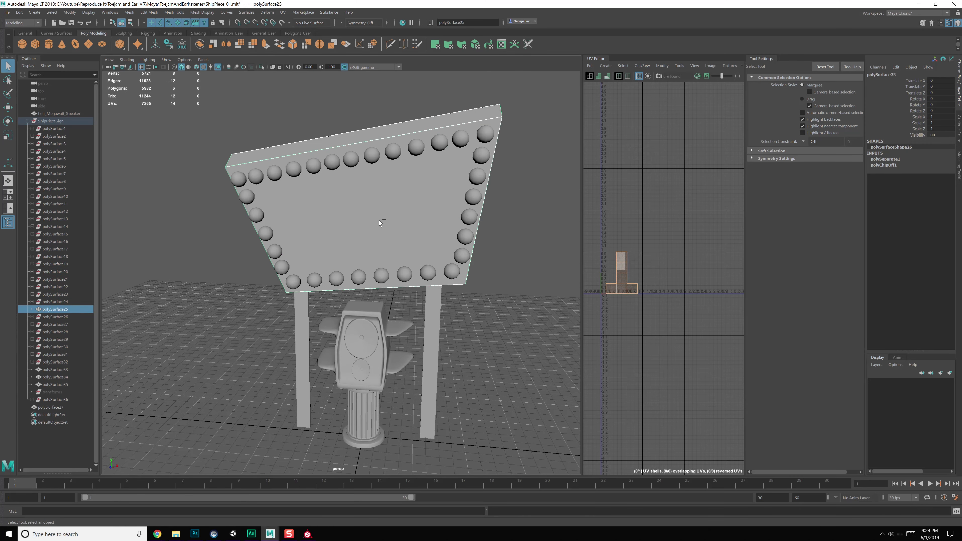
key(ctrl+h)
click(351, 160)
alt+drag(404, 175, 333, 351)
drag(415, 417, 410, 412)
key(ctrl+h)
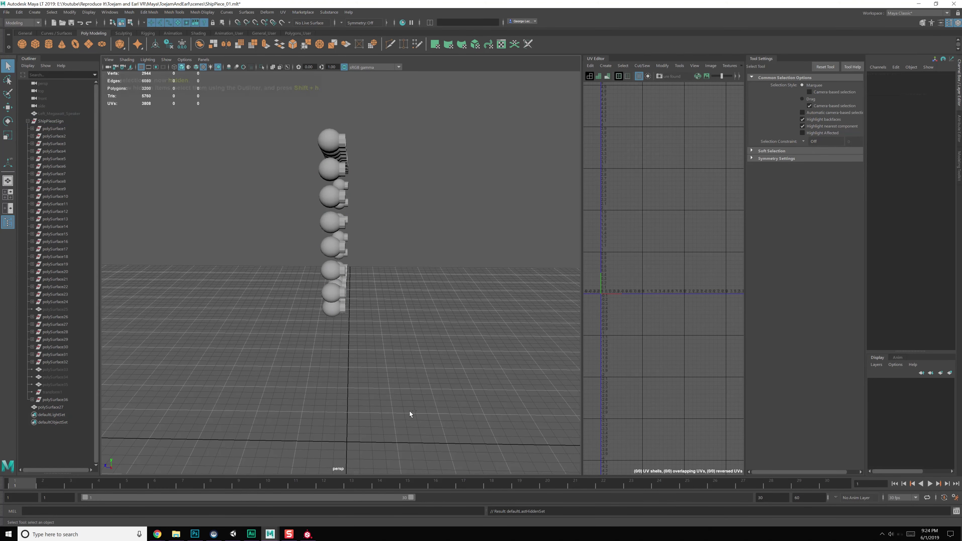
- Select all faces of the combined bulbs and frame them in the side view
alt+drag(331, 271, 327, 224)
right_drag(291, 170, 292, 198)
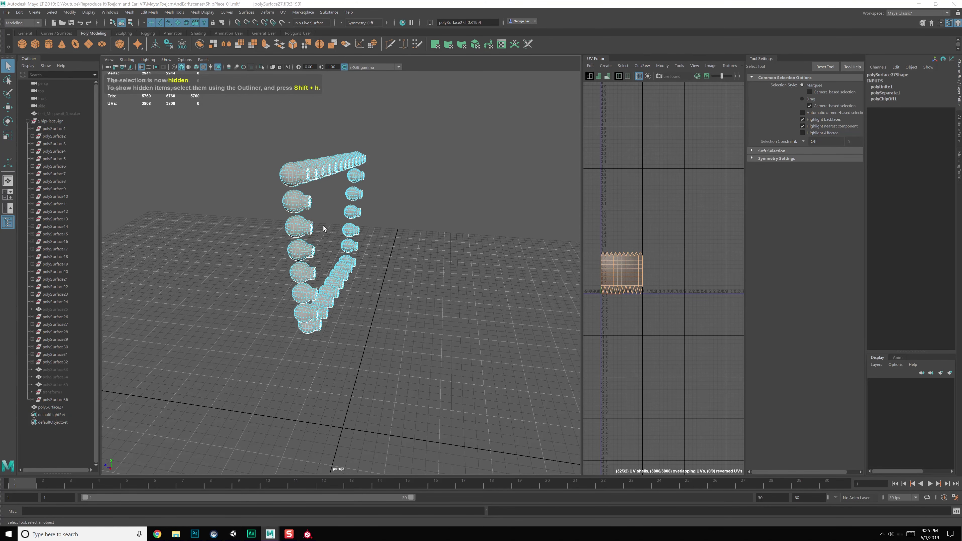
key(space)
key(f)
key(space)
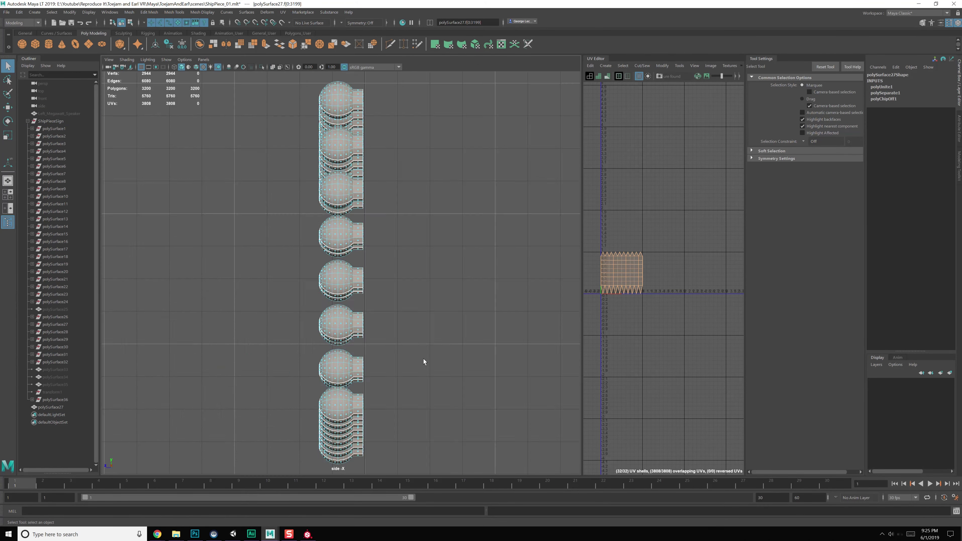
- Select the flat end-cap faces at the back of every bulb's base and delete them
drag(381, 448, 365, 461)
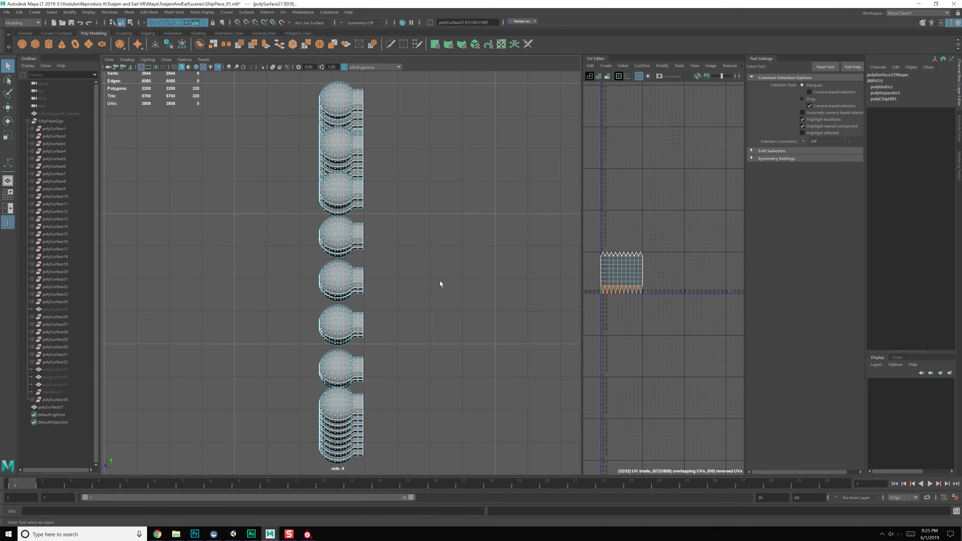
key(space)
key(space)
alt+drag(429, 215, 440, 280)
key(Delete)
- Apply a planar UV projection from the Z axis, fitted to the bounding box, to the combined bulbs
right_click(664, 274)
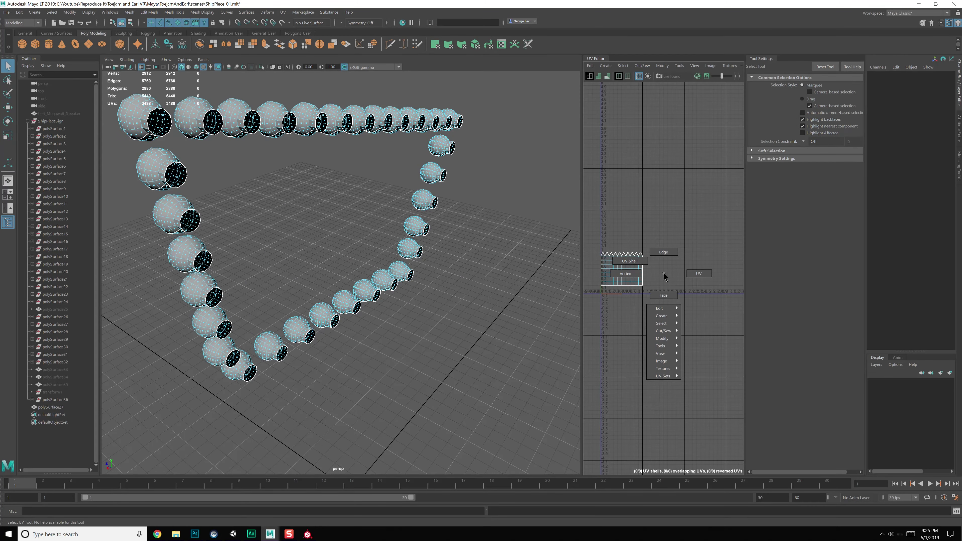
right_drag(664, 273, 629, 261)
alt+drag(243, 212, 392, 197)
key(F8)
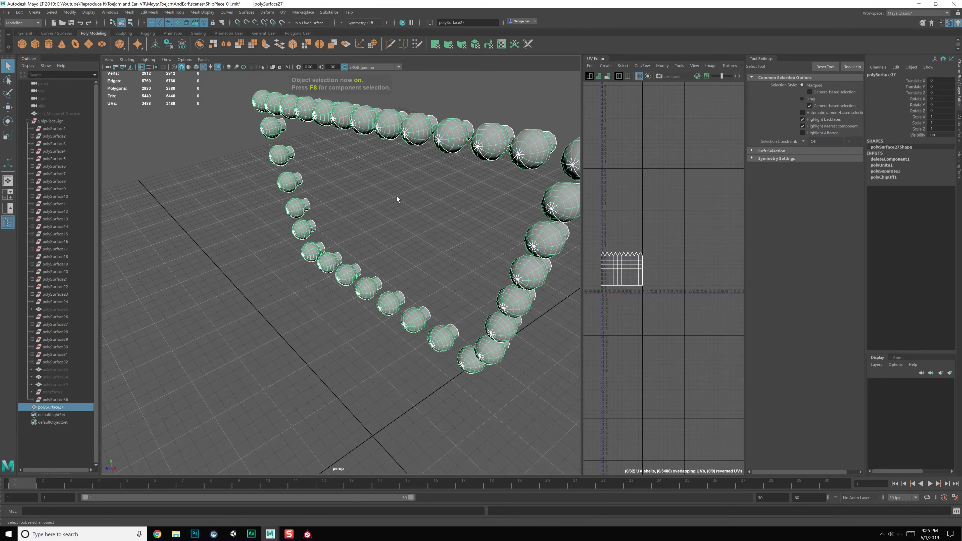
click(285, 12)
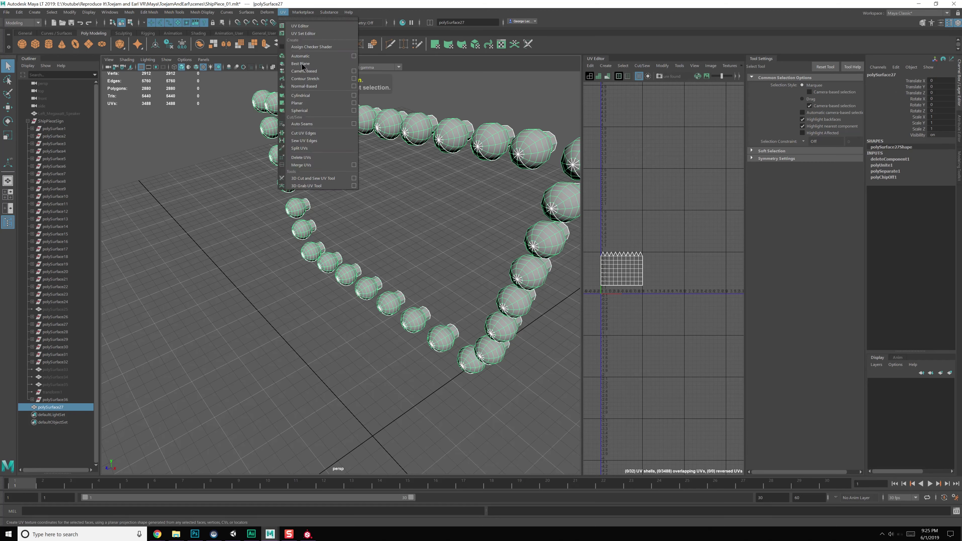
click(356, 100)
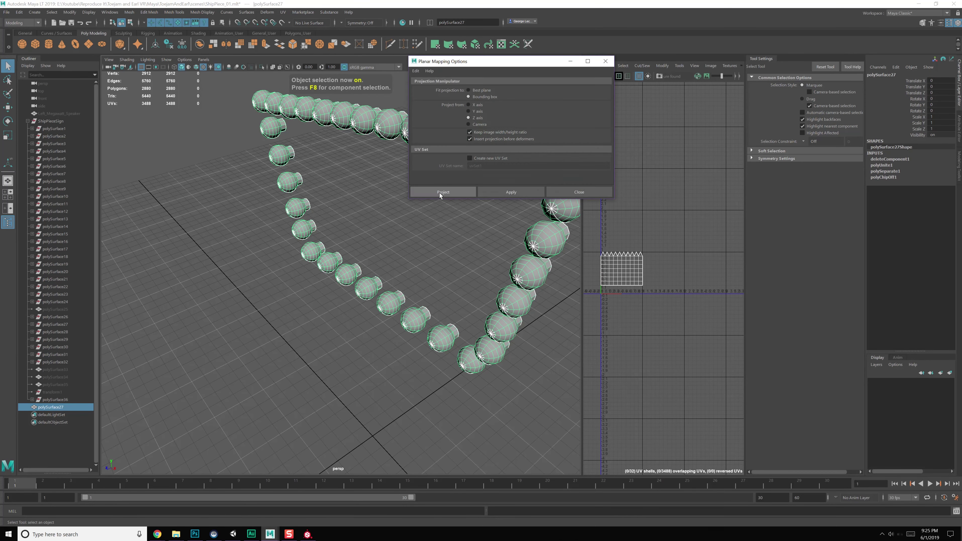
click(505, 192)
click(570, 192)
scroll(620, 266, up, 5)
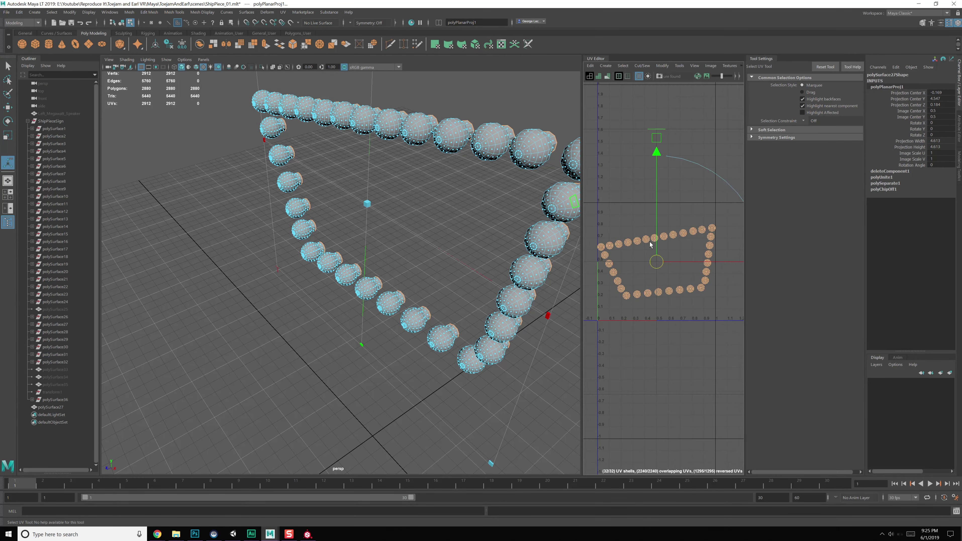
- Unfold the UV shells of all bulbs and orient the shells
shift+right_drag(649, 242, 569, 252)
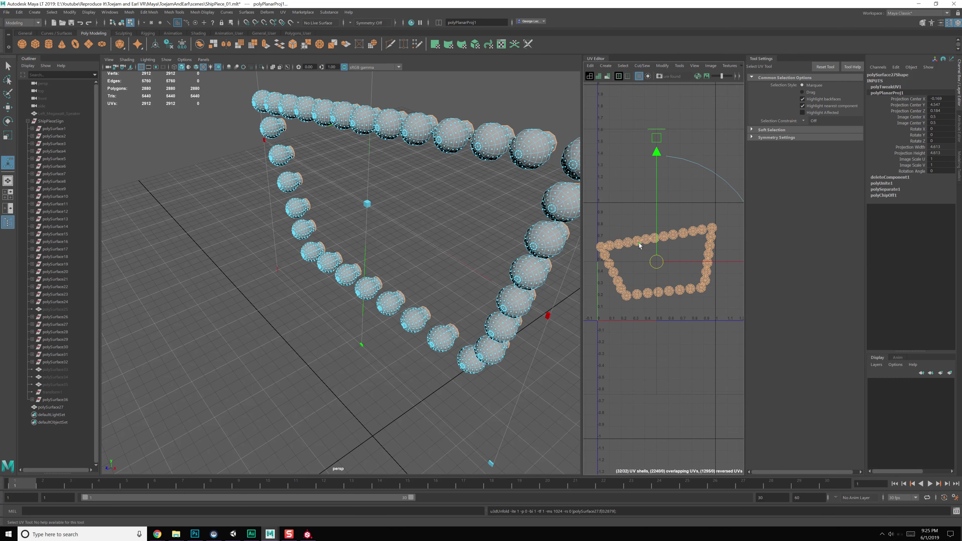
mouse_move(640, 246)
shift+right_down()
mouse_move(621, 274)
mouse_move(639, 239)
shift+right_up()
shift+right_drag(639, 238, 638, 275)
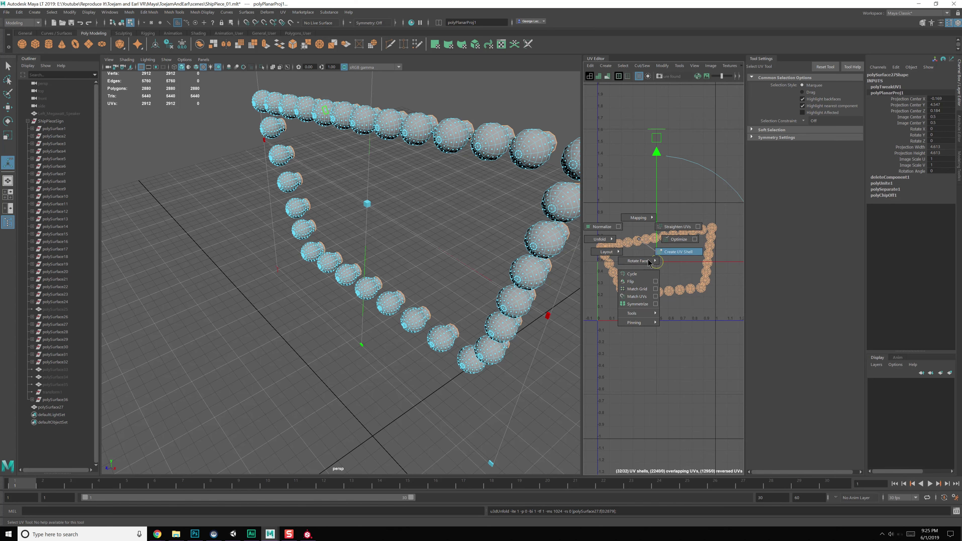
shift+right_drag(638, 238, 638, 334)
shift+right_drag(631, 219, 627, 332)
- Select every other bulb's UV shell around the ring and move that group above the 0–1 UV tile
alt+middle_drag(644, 263, 650, 272)
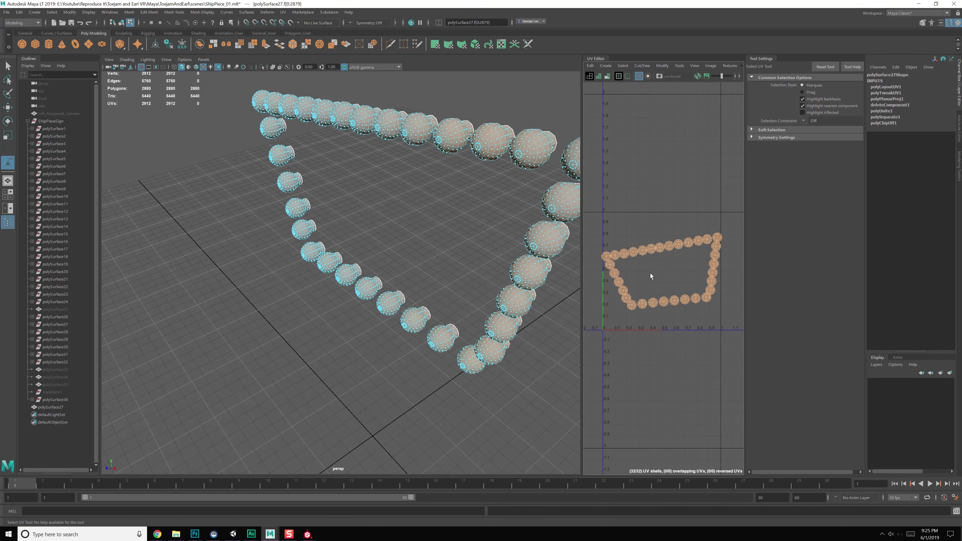
click(641, 261)
click(606, 255)
shift+click(624, 254)
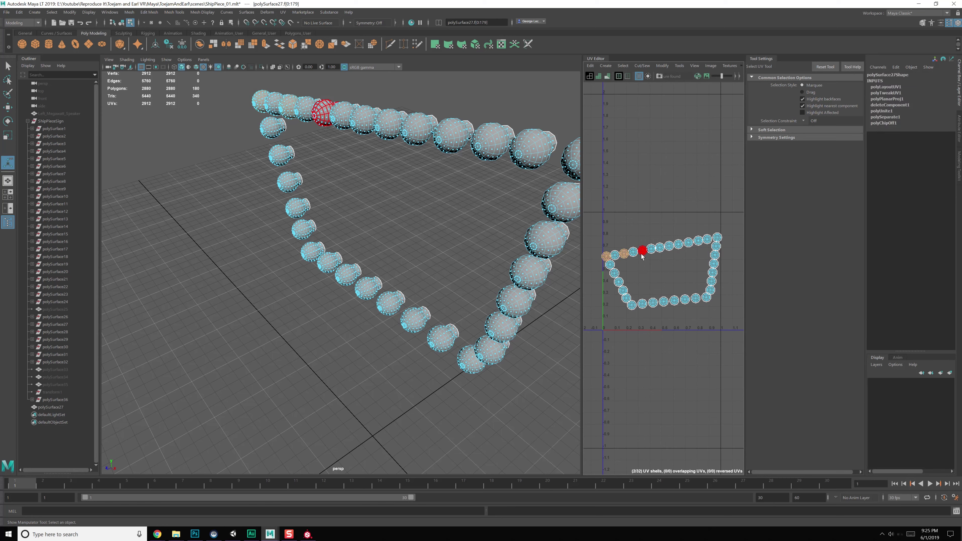
shift+click(642, 252)
shift+click(660, 249)
shift+click(678, 245)
shift+click(698, 241)
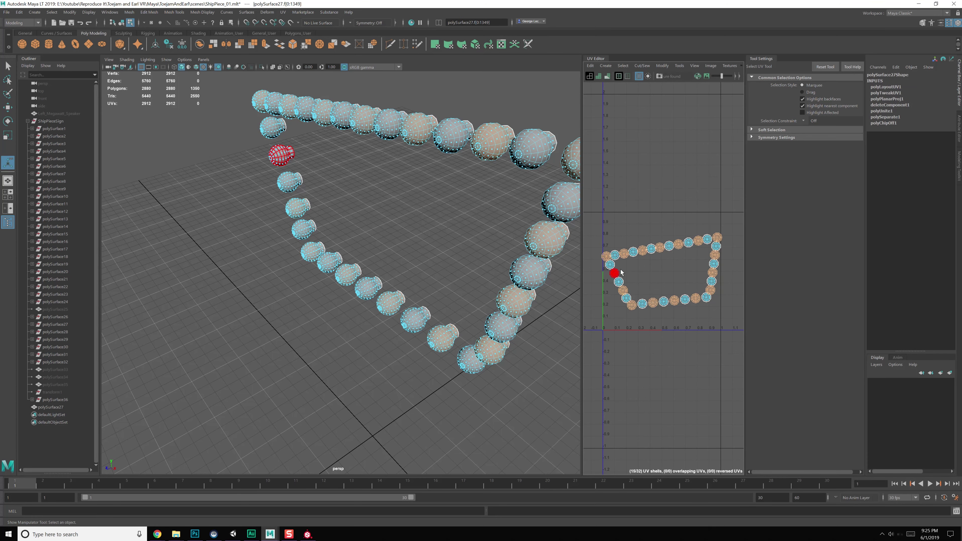
scroll(641, 285, down, 2)
key(w)
drag(652, 270, 651, 187)
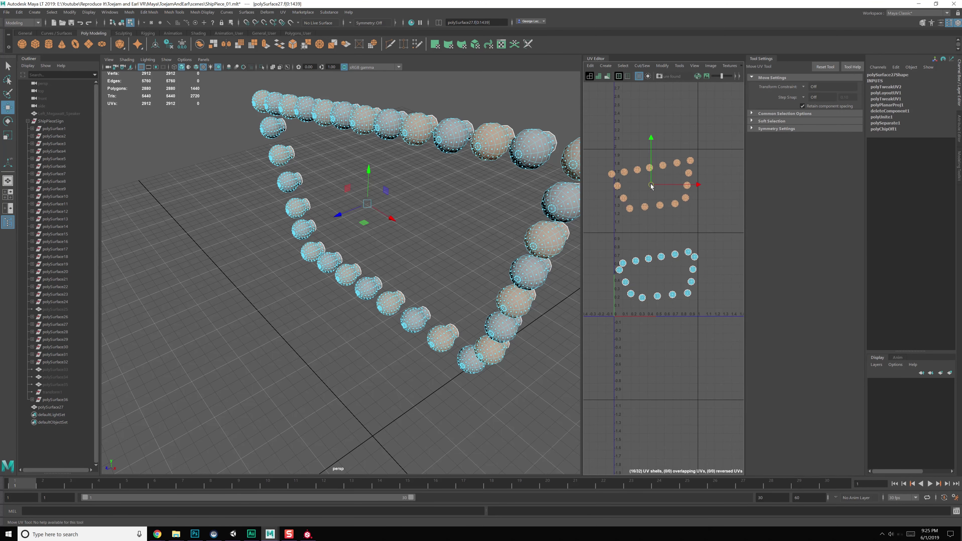
- Move the remaining bulb UV shells above the first group, clear the selection, and save the scene
drag(648, 272, 704, 314)
alt+middle_drag(667, 265, 664, 287)
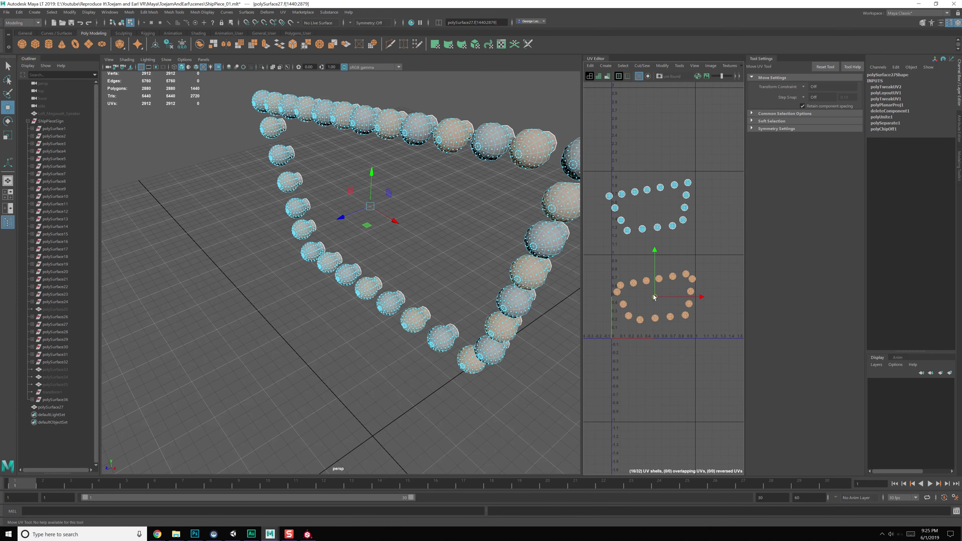
drag(654, 297, 646, 128)
click(497, 268)
scroll(492, 268, down, 2)
key(ctrl+s)
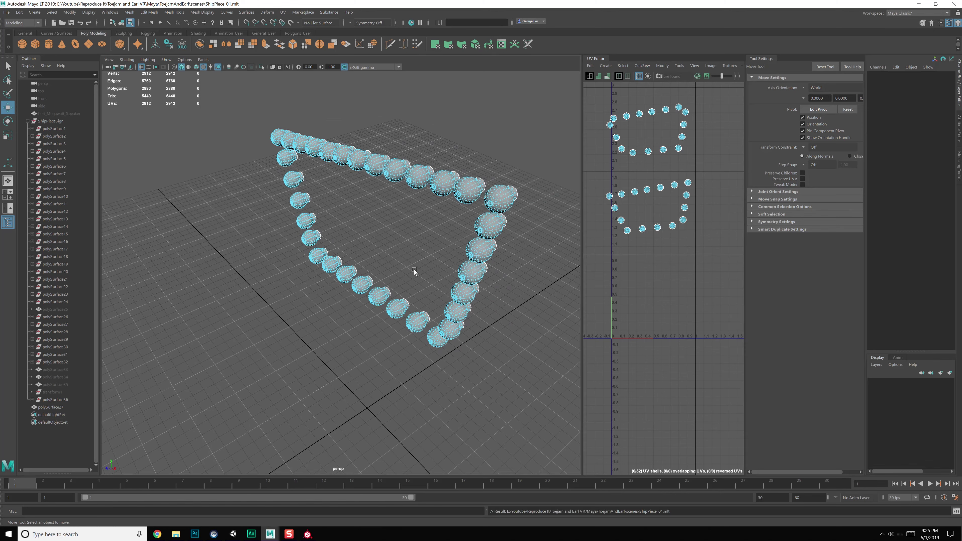
- Select the hidden sign board and make it visible again behind the bulbs
key(F8)
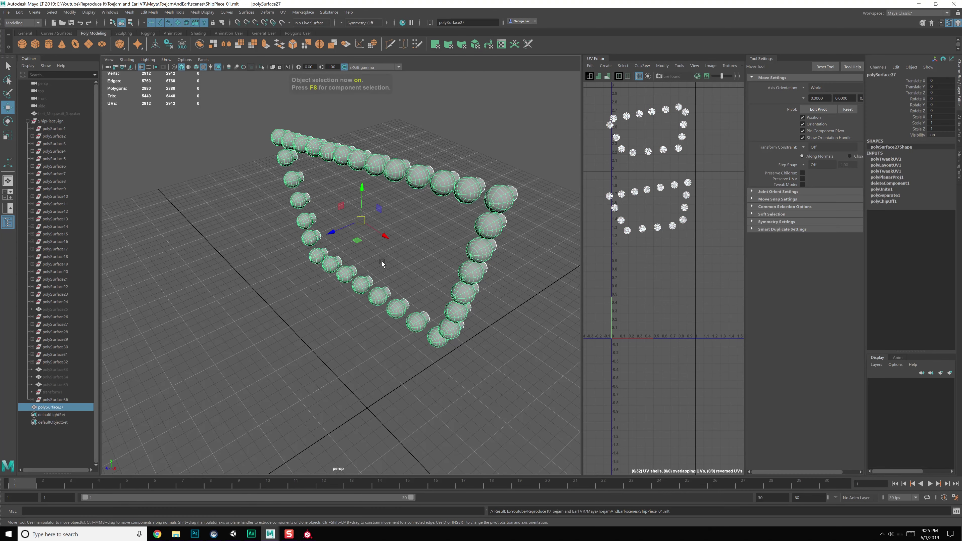
click(61, 370)
click(63, 309)
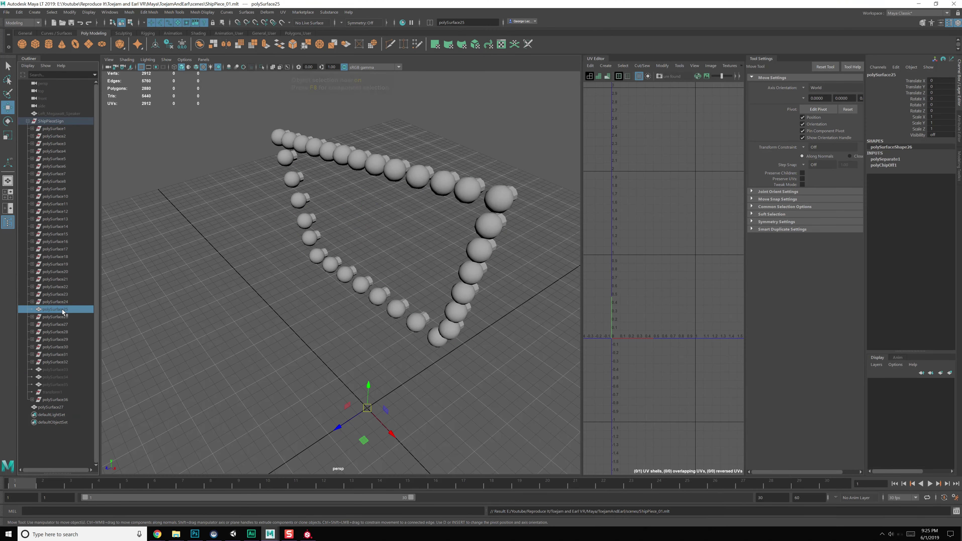
key(shift+h)
alt+drag(426, 256, 222, 276)
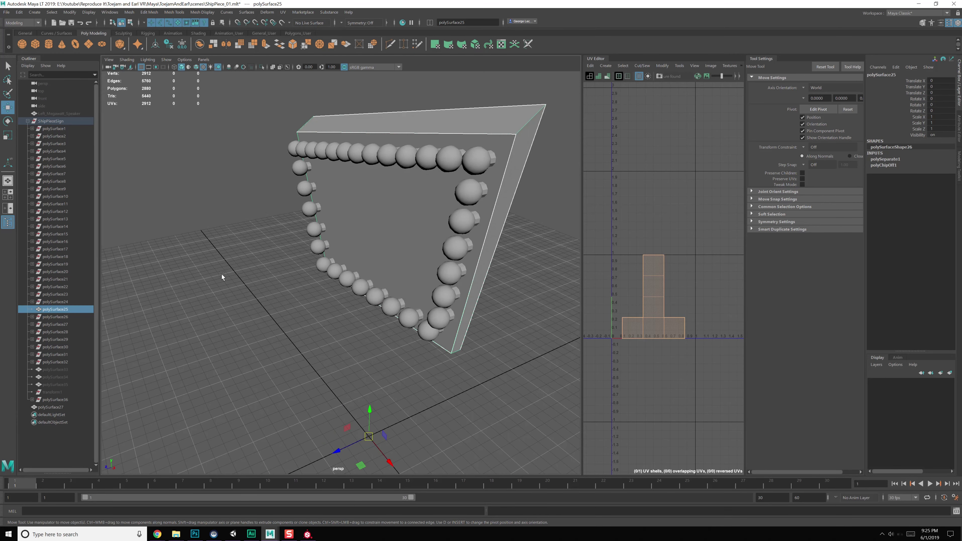
- Select the combined bulbs and delete the construction history of all objects in the scene
click(430, 159)
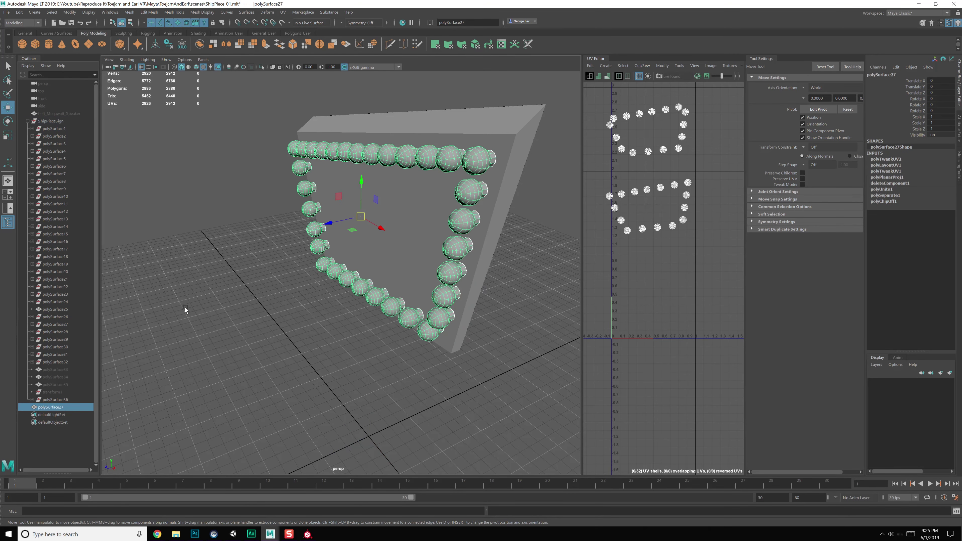
click(19, 12)
mouse_move(65, 115)
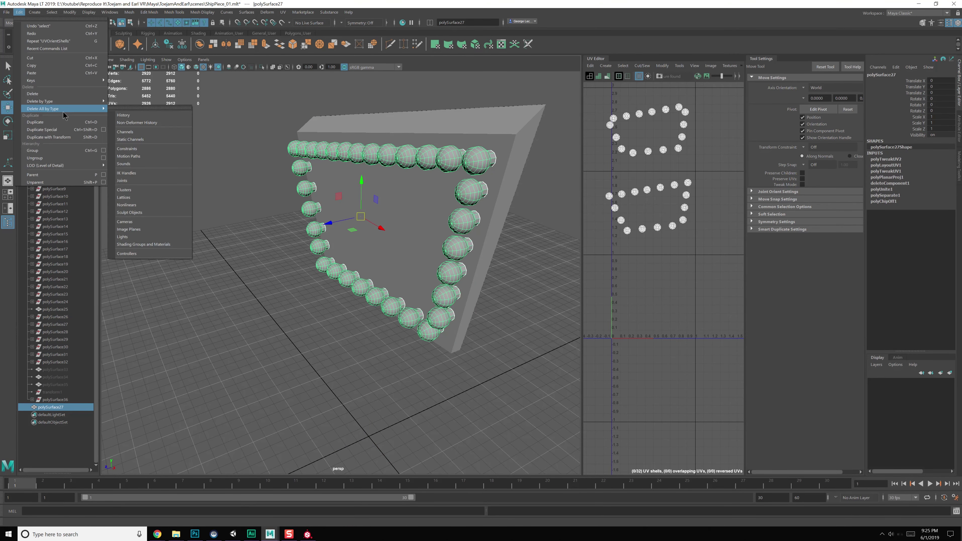
click(130, 114)
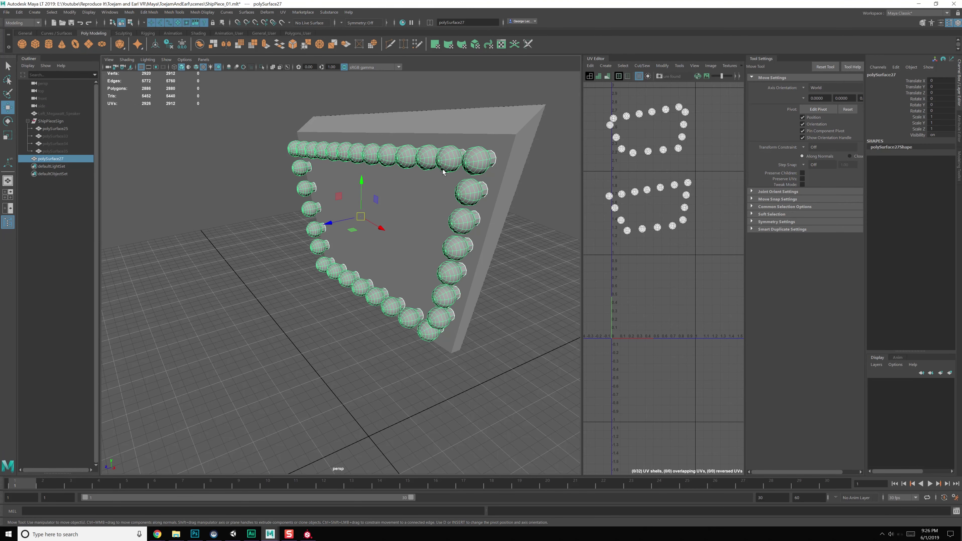
click(426, 208)
mouse_move(424, 214)
alt+mouse_down()
mouse_move(380, 240)
mouse_move(423, 240)
mouse_move(431, 199)
alt+mouse_up()
right_drag(440, 177, 440, 155)
click(442, 187)
shift+click(449, 160)
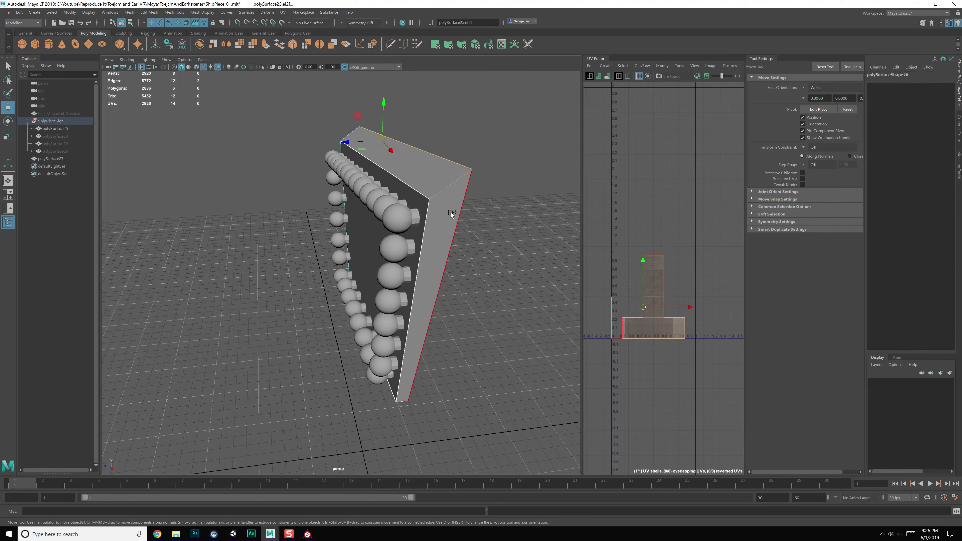
key(F8)
key(F8)
- Apply a planar UV projection from the Z axis, fitted to the bounding box, to the sign board
click(442, 148)
click(437, 169)
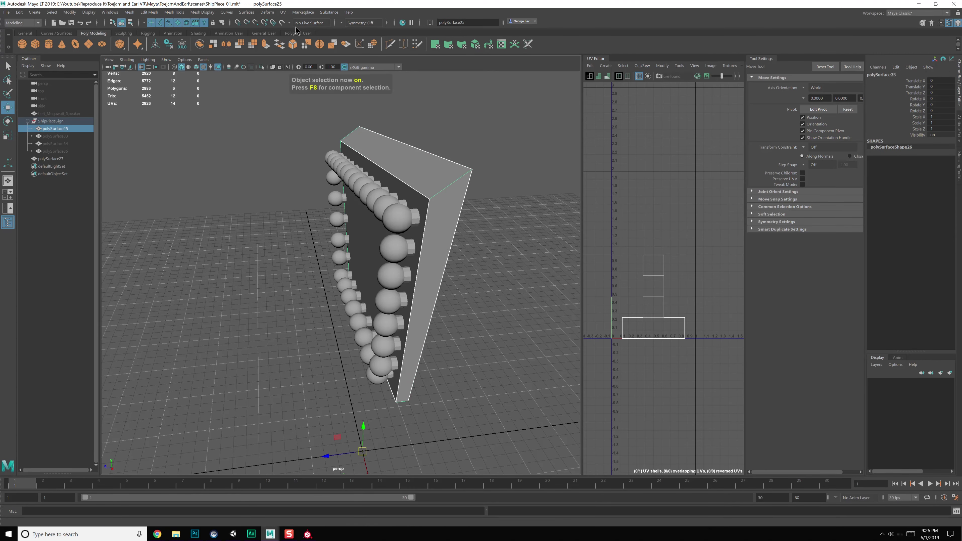
click(282, 12)
click(354, 102)
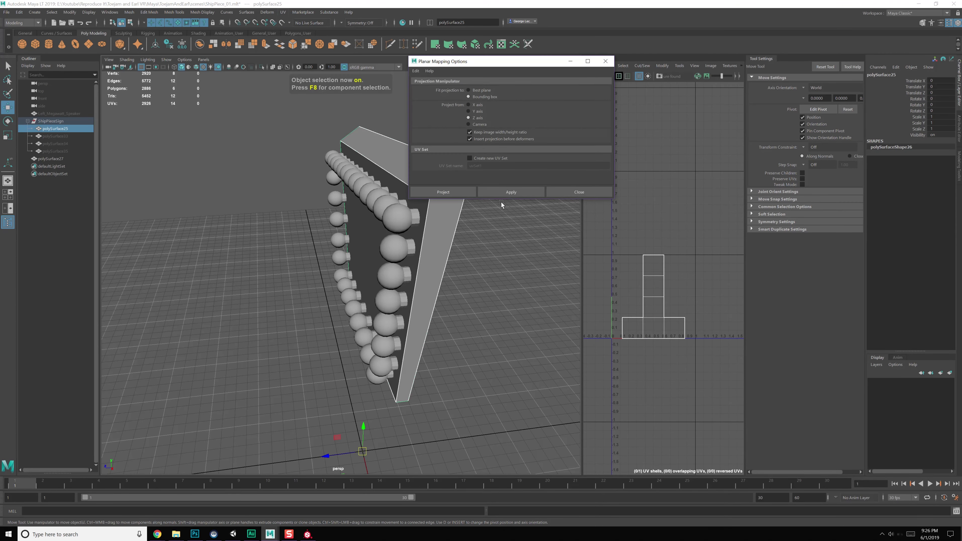
click(509, 192)
click(568, 193)
key(q)
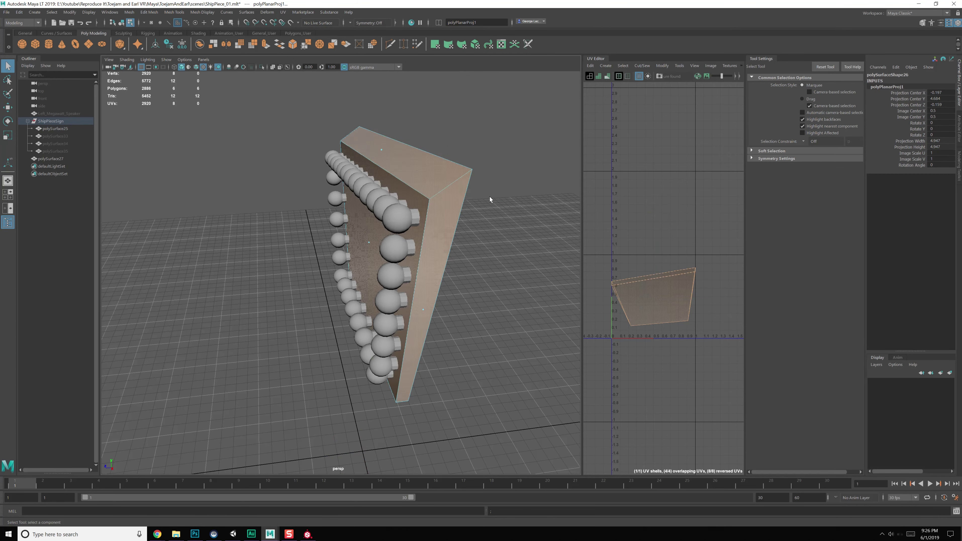
- Select the sign board's rear perimeter edges and its short corner edges, and cut the UVs along them
scroll(488, 196, up, 2)
right_drag(469, 193, 468, 171)
click(468, 170)
shift+click(468, 133)
shift+click(392, 138)
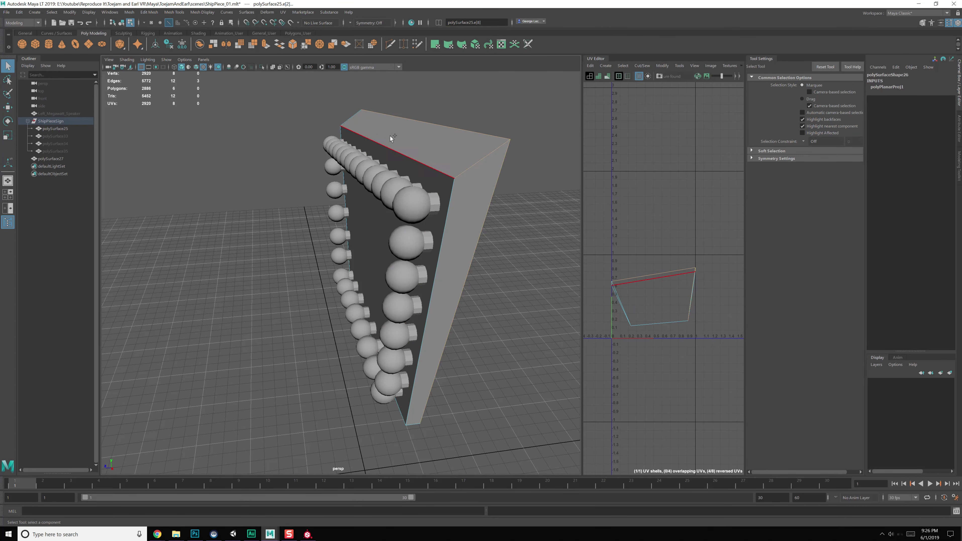
alt+drag(359, 132, 424, 218)
click(424, 216)
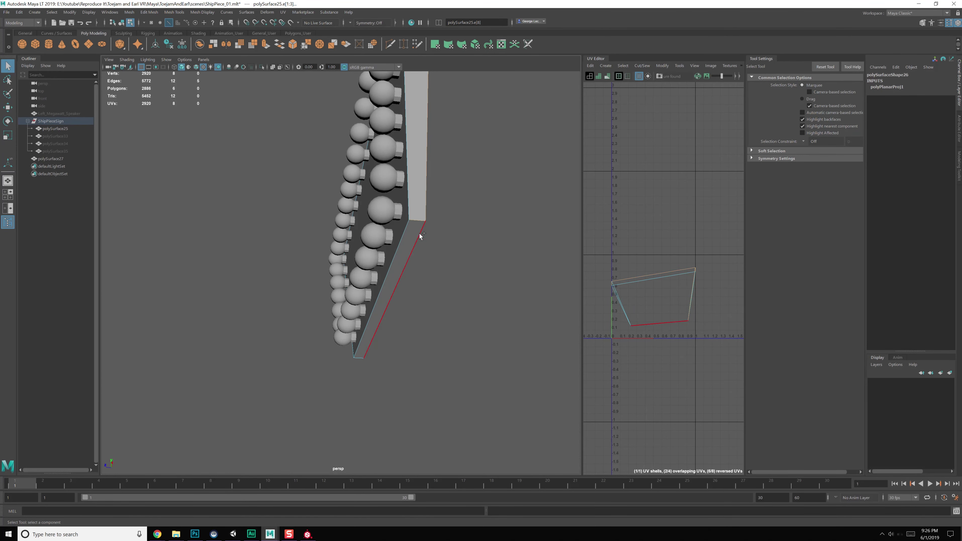
alt+drag(404, 264, 565, 273)
alt+middle_drag(636, 262, 634, 249)
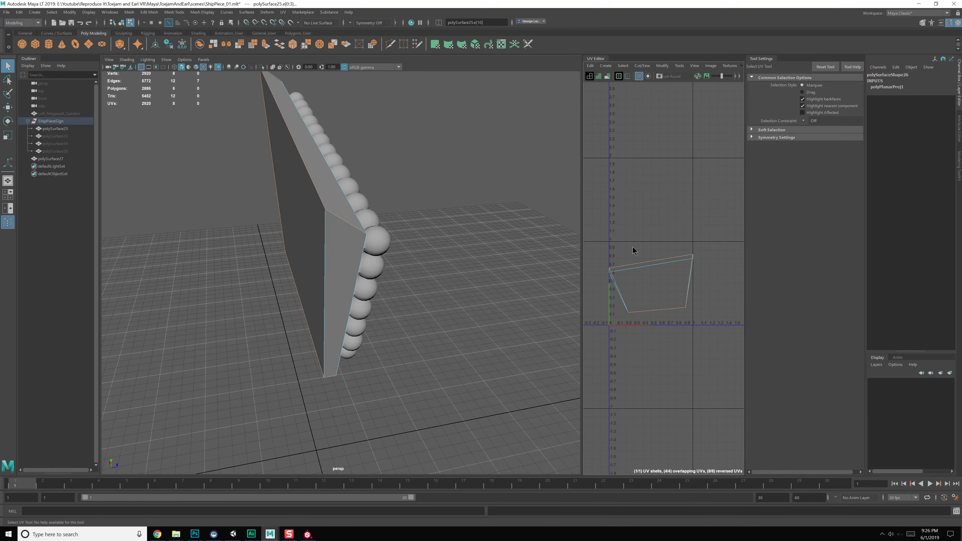
shift+right_drag(633, 247, 611, 258)
- Select the sign board's entire UV shell and unfold it
right_drag(648, 247, 615, 234)
drag(597, 231, 718, 349)
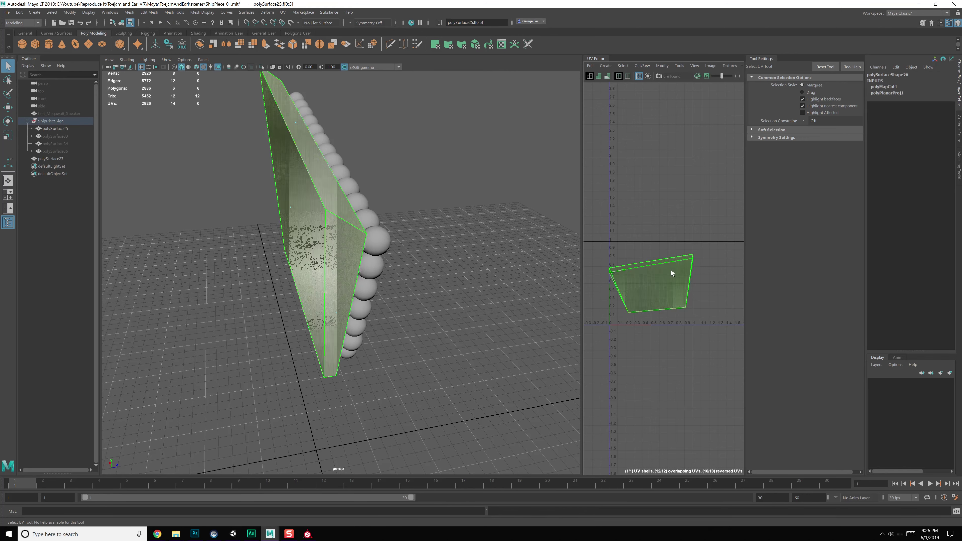
shift+right_drag(661, 241, 588, 245)
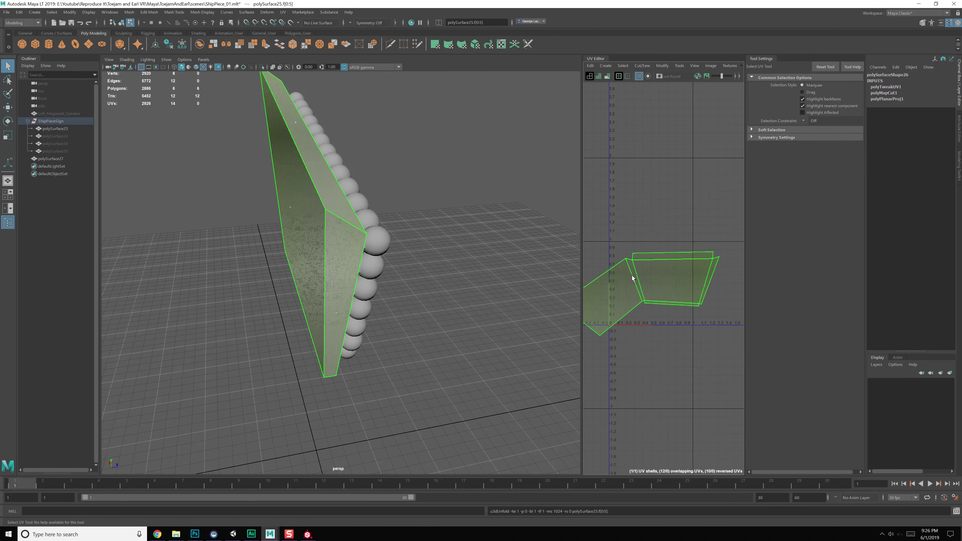
- Cut the UV edge joining the board's large back face to the rest, and unfold and orient both shells
scroll(636, 279, up, 4)
right_drag(639, 283, 596, 291)
click(624, 269)
scroll(648, 278, down, 3)
right_drag(685, 273, 668, 363)
click(663, 272)
shift+click(622, 282)
- Move both board UV shells above the 0–1 UV tile, return to object selection, and save the scene
scroll(677, 326, down, 5)
key(w)
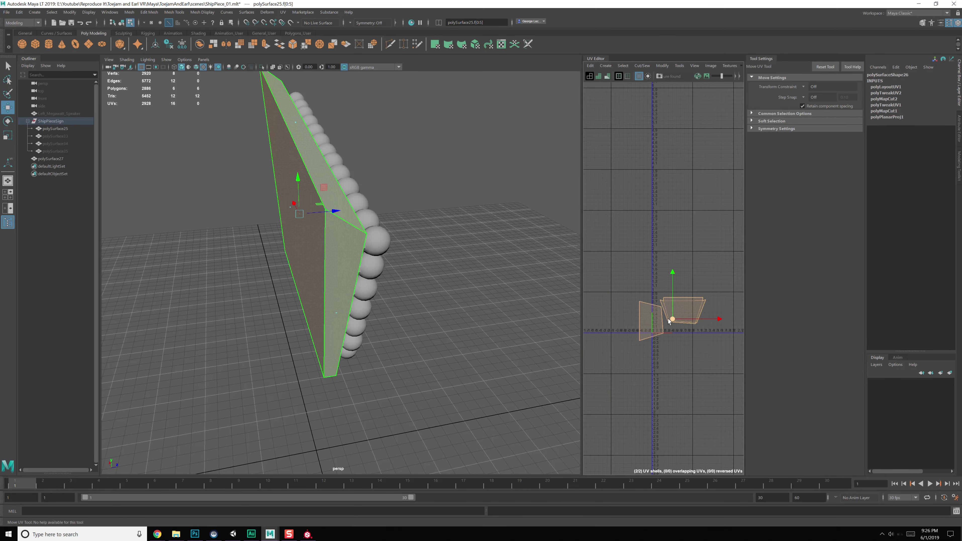
drag(673, 304, 671, 257)
click(423, 262)
alt+drag(369, 239, 389, 245)
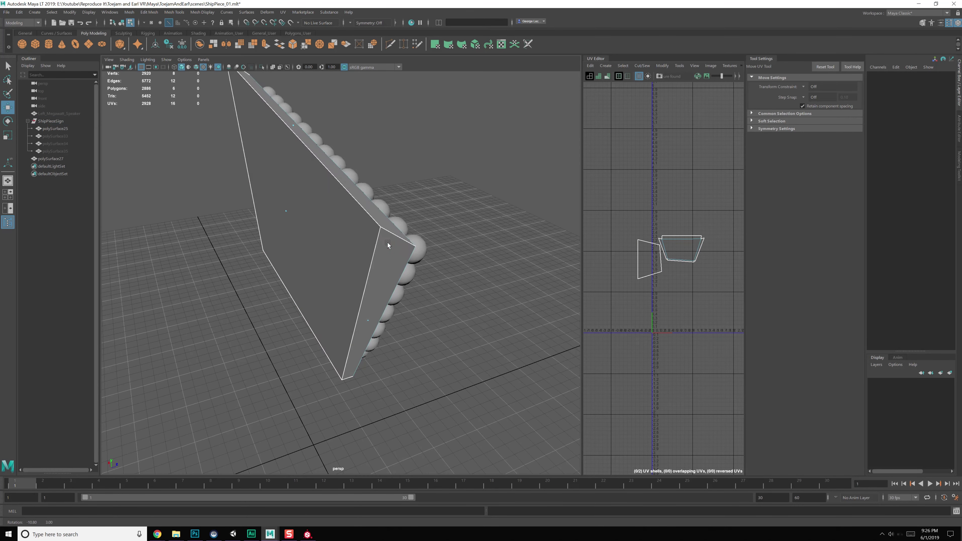
key(F8)
click(462, 294)
click(371, 260)
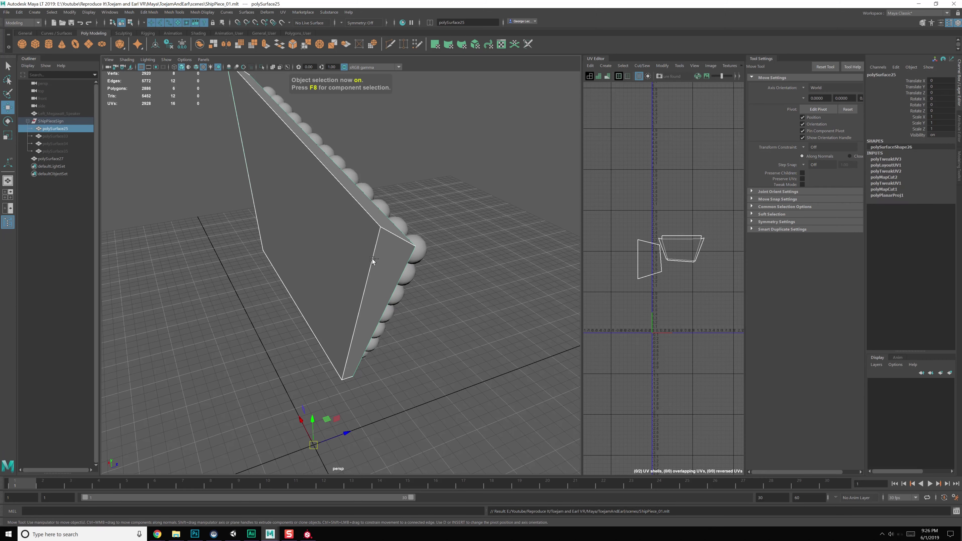
- Select the first hidden sign post and make it visible again beneath the board
alt+drag(419, 262, 358, 269)
click(252, 229)
click(293, 250)
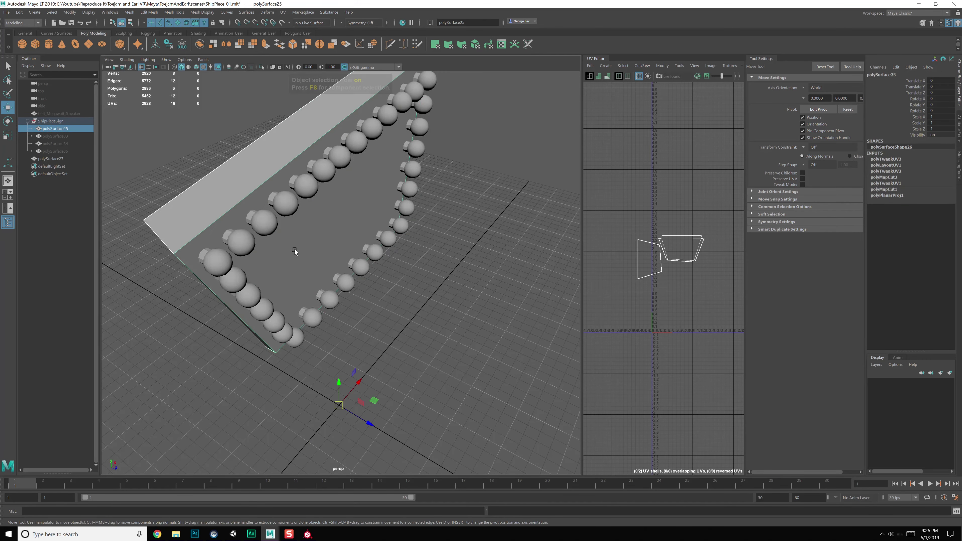
alt+drag(264, 259, 356, 276)
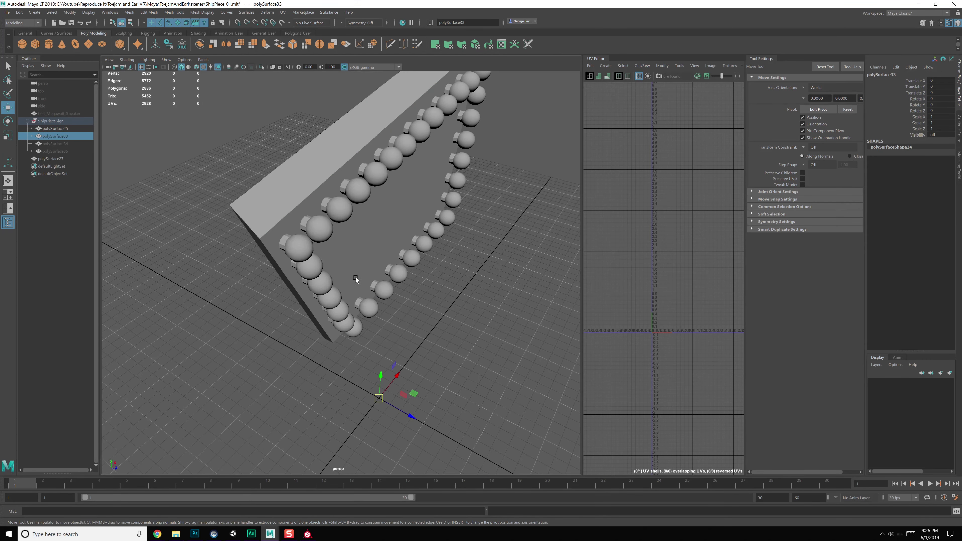
scroll(356, 281, up, 2)
key(shift+h)
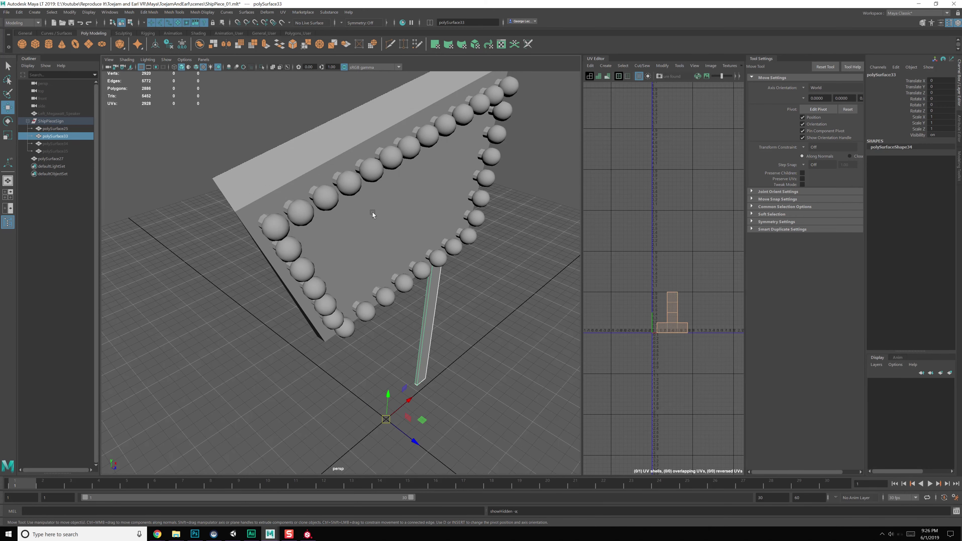
- Apply a planar UV projection to the newly shown sign post
alt+drag(443, 268, 348, 227)
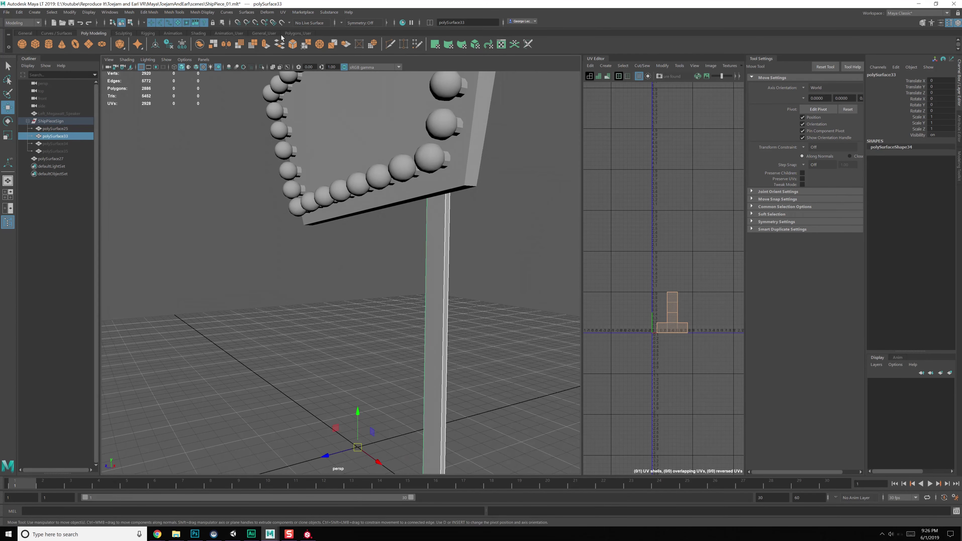
click(282, 11)
click(308, 104)
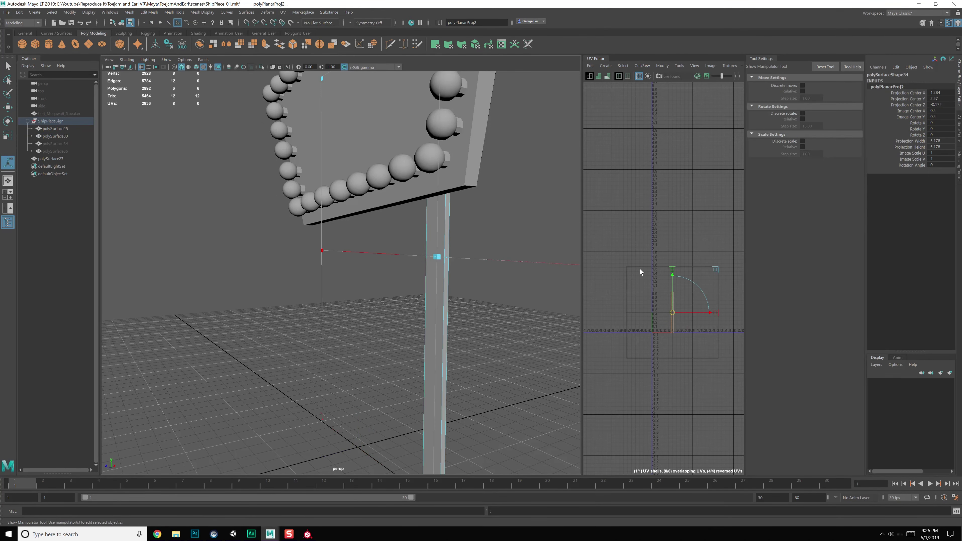
scroll(642, 279, up, 4)
alt+middle_drag(692, 291, 648, 222)
alt+middle_drag(644, 320, 580, 231)
scroll(678, 260, up, 1)
alt+middle_drag(680, 263, 641, 235)
alt+drag(503, 311, 450, 238)
alt+drag(473, 288, 441, 258)
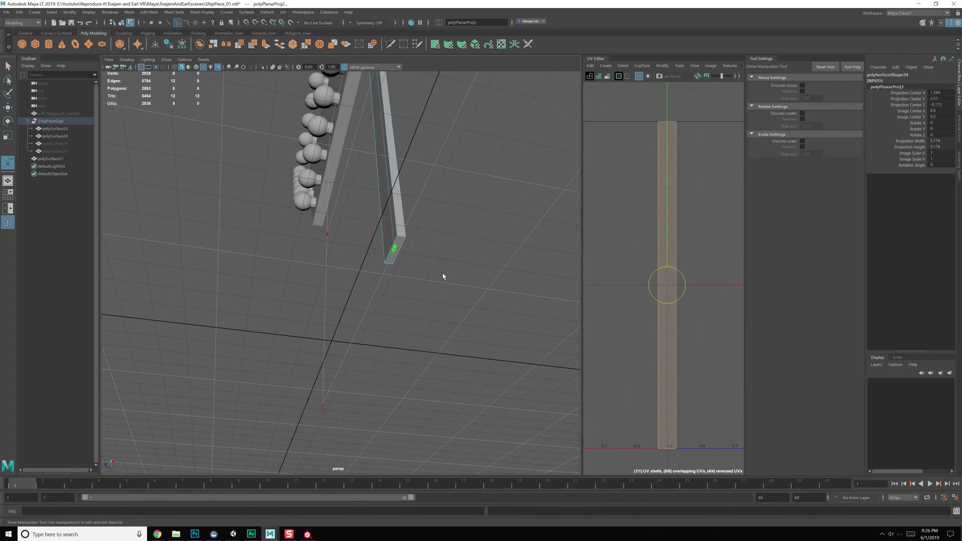
scroll(443, 273, up, 2)
alt+middle_drag(442, 273, 431, 273)
- Cut the post's UVs around one large face and along its four short corner edges
key(q)
right_drag(387, 209, 385, 178)
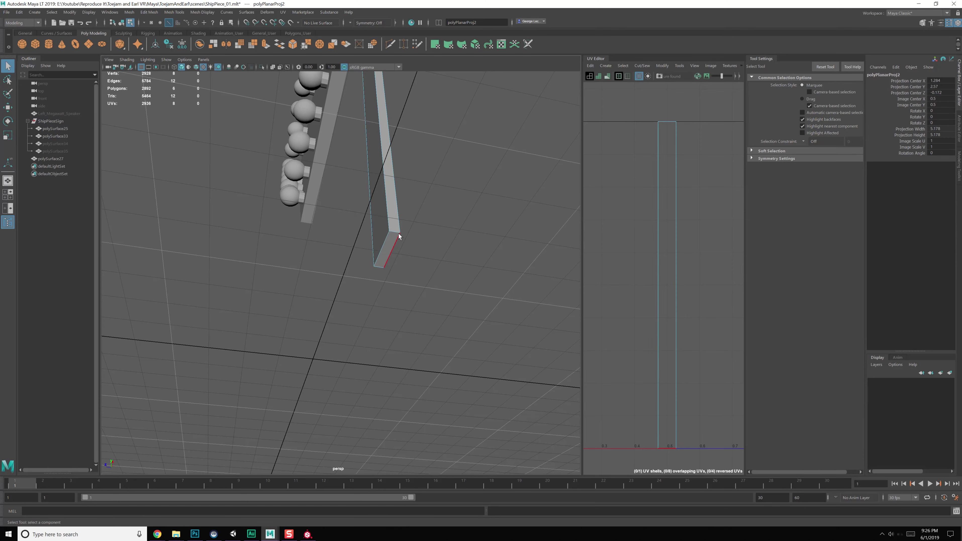
click(396, 240)
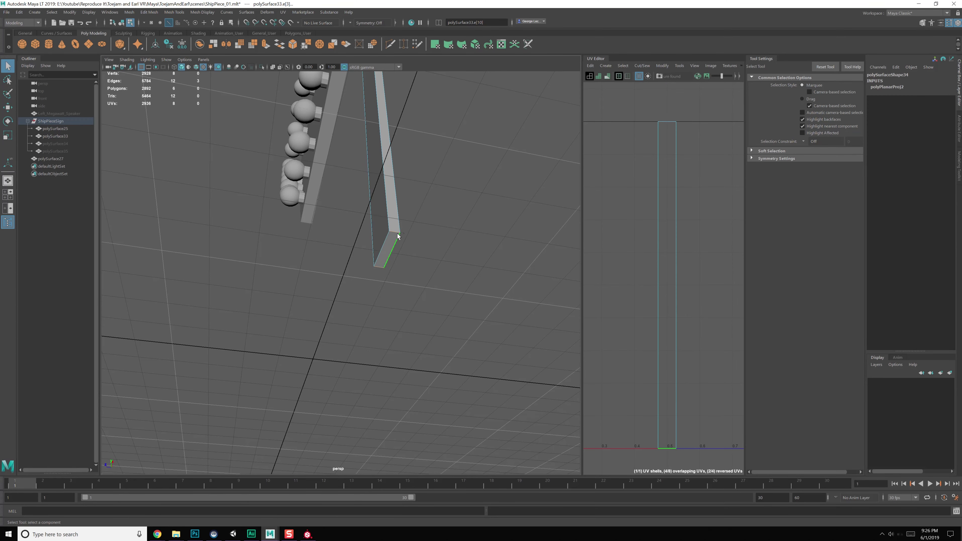
shift+click(397, 232)
alt+drag(420, 248, 286, 291)
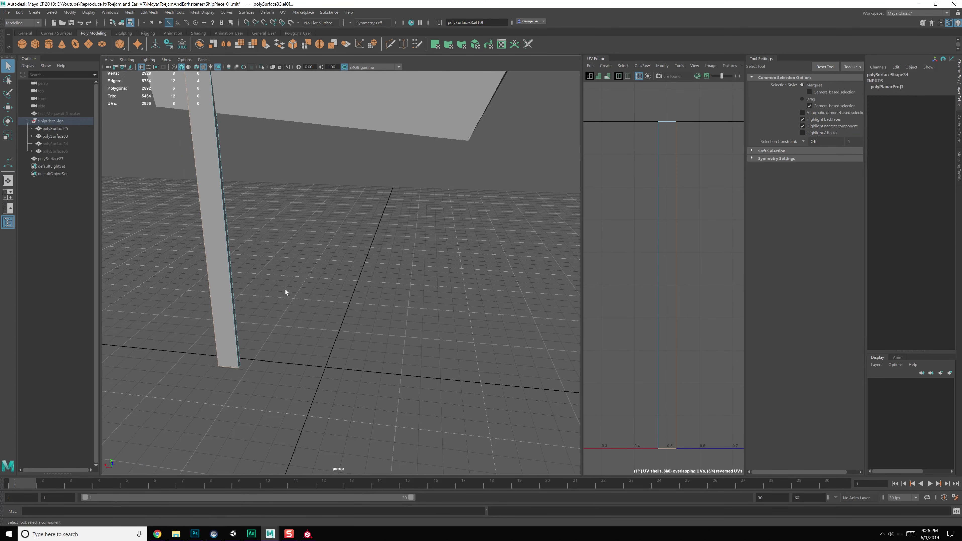
shift+click(231, 300)
alt+drag(247, 178, 292, 258)
alt+right_drag(291, 258, 301, 250)
alt+middle_drag(301, 249, 321, 289)
alt+right_drag(321, 289, 350, 331)
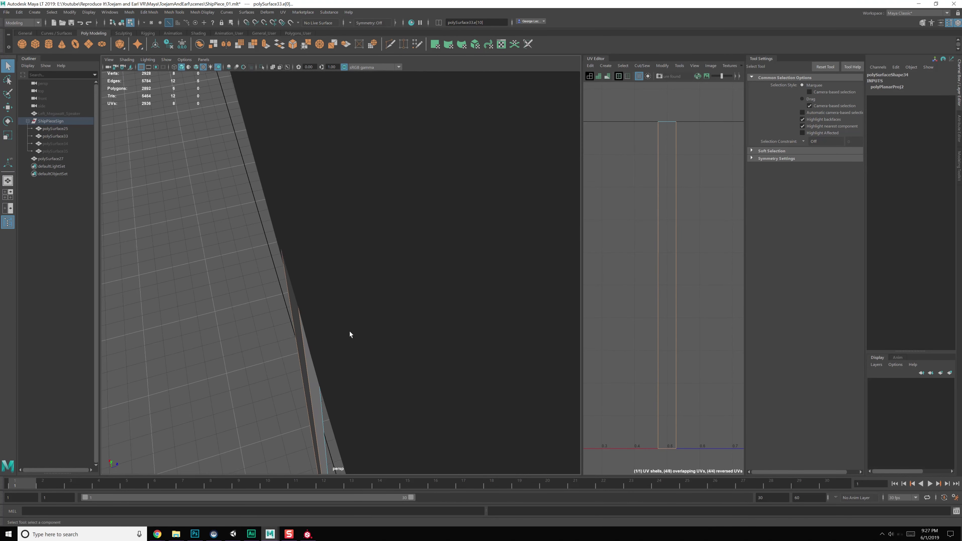
alt+drag(350, 330, 333, 307)
alt+drag(299, 191, 309, 226)
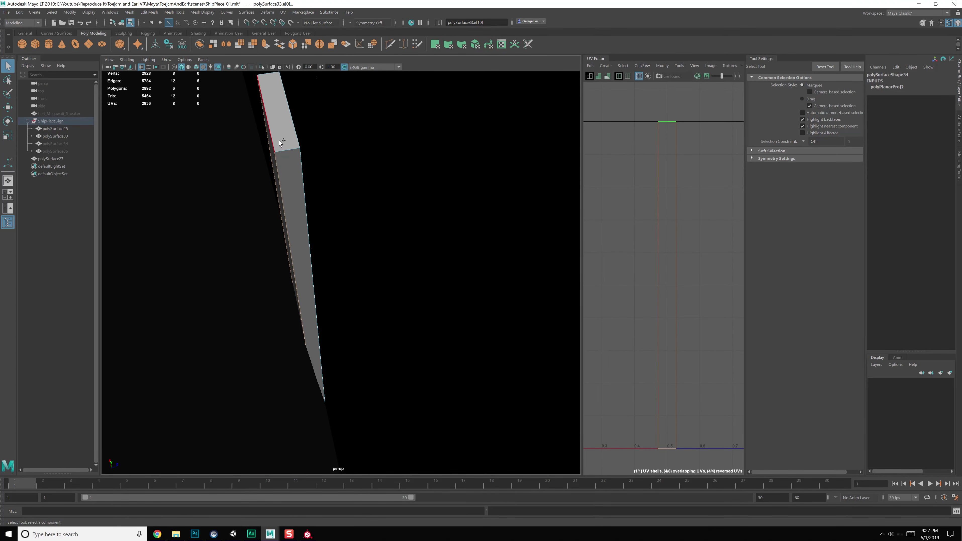
alt+middle_drag(642, 329, 636, 292)
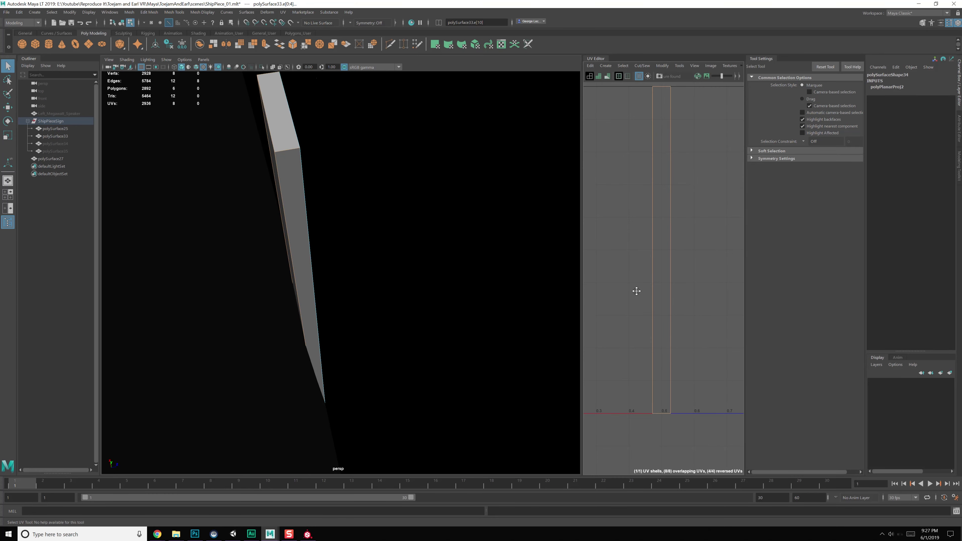
shift+right_drag(664, 264, 650, 254)
- Select all of the post's UVs, unfold them, and orient both resulting shells
scroll(616, 230, down, 2)
drag(609, 151, 657, 164)
shift+right_drag(648, 172, 570, 173)
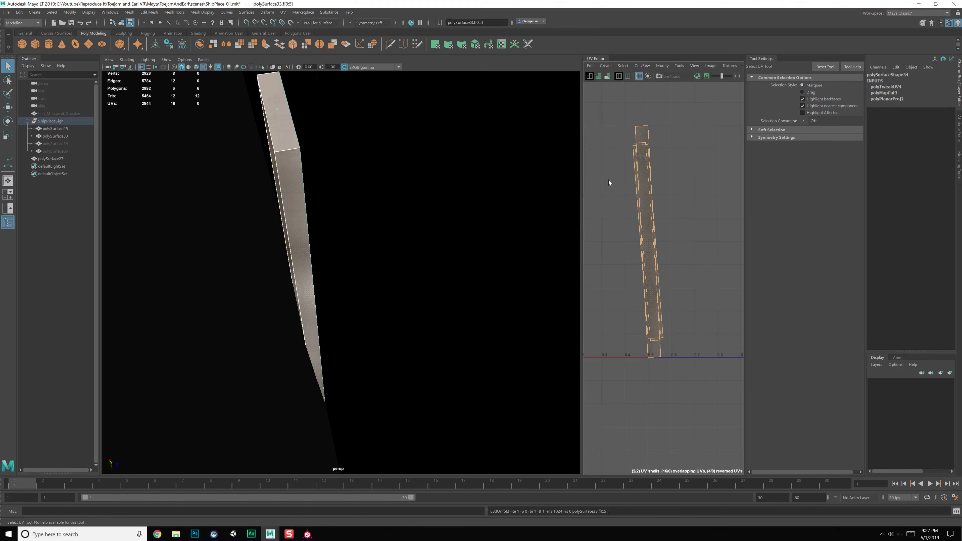
shift+right_drag(630, 198, 616, 303)
- Move the post's two UV shells out of the 0–1 tile, just beside its negative-U edge
key(w)
drag(646, 246, 606, 199)
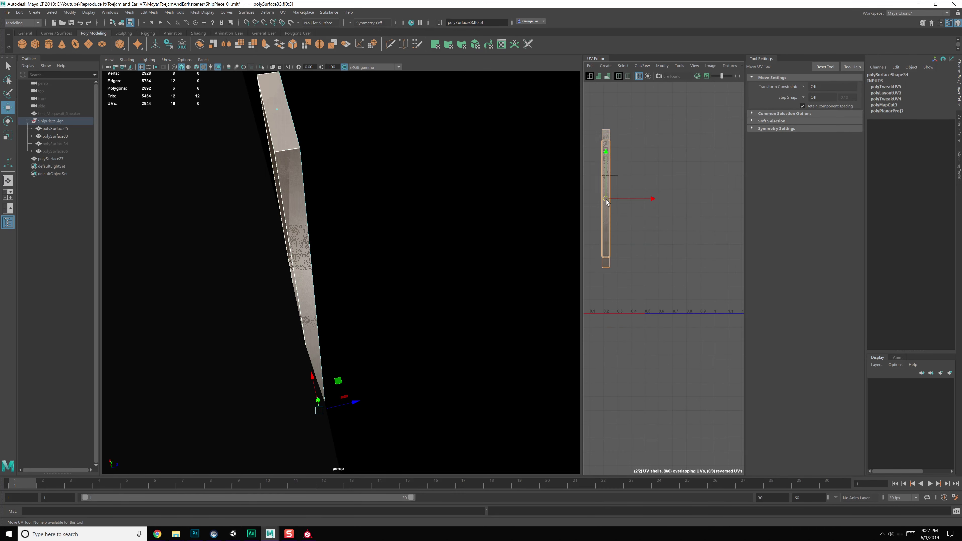
alt+middle_drag(607, 203, 639, 229)
drag(635, 219, 593, 265)
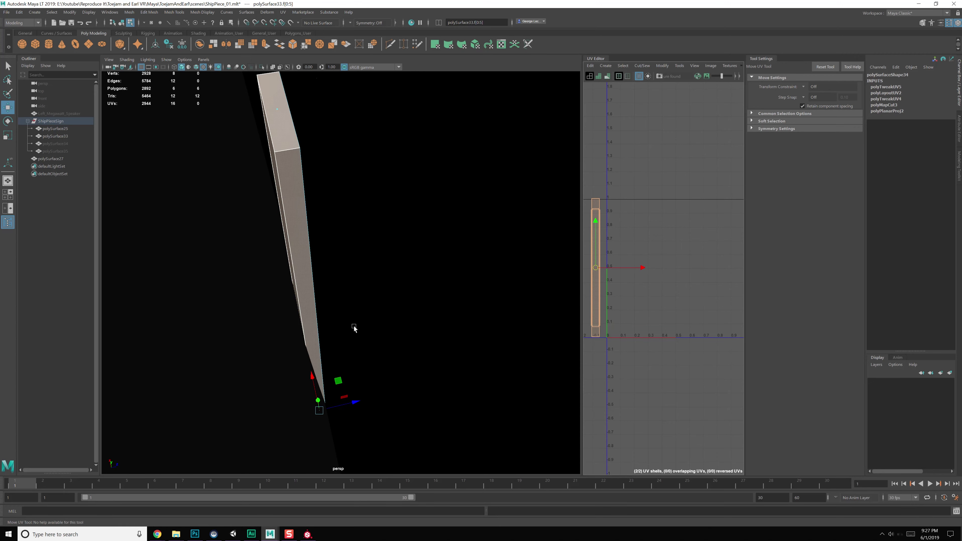
- Select the second hidden sign post and make it visible again beneath the board
alt+drag(354, 328, 242, 234)
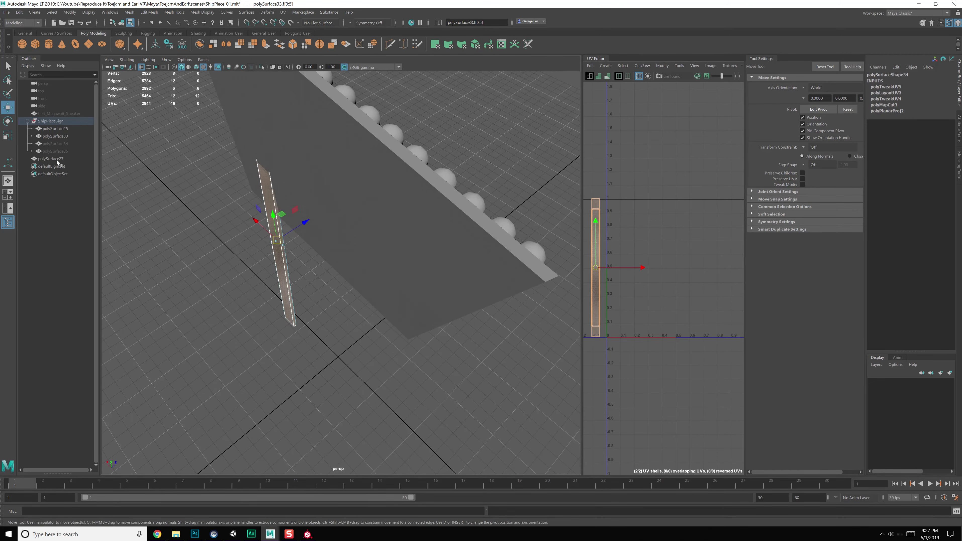
click(56, 143)
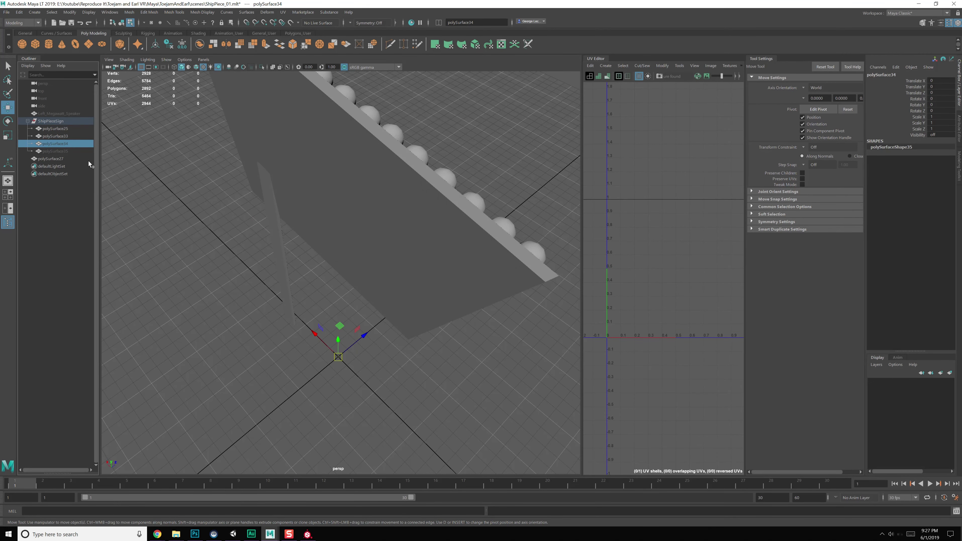
key(shift+h)
alt+drag(340, 265, 315, 230)
alt+middle_drag(315, 231, 323, 242)
- Transfer all UV sets from the unwrapped post to the second post, with the sample space set to Topology
click(265, 218)
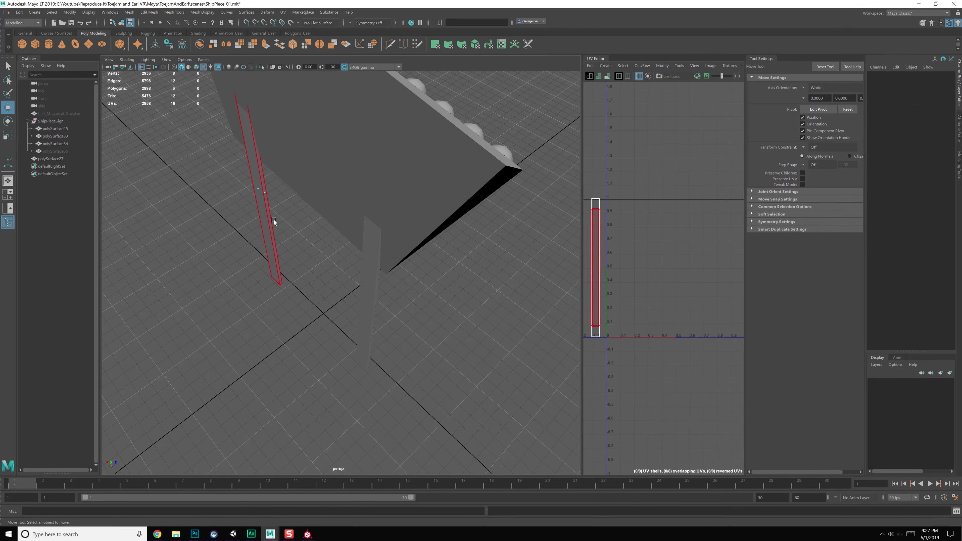
key(F8)
shift+click(363, 253)
click(90, 13)
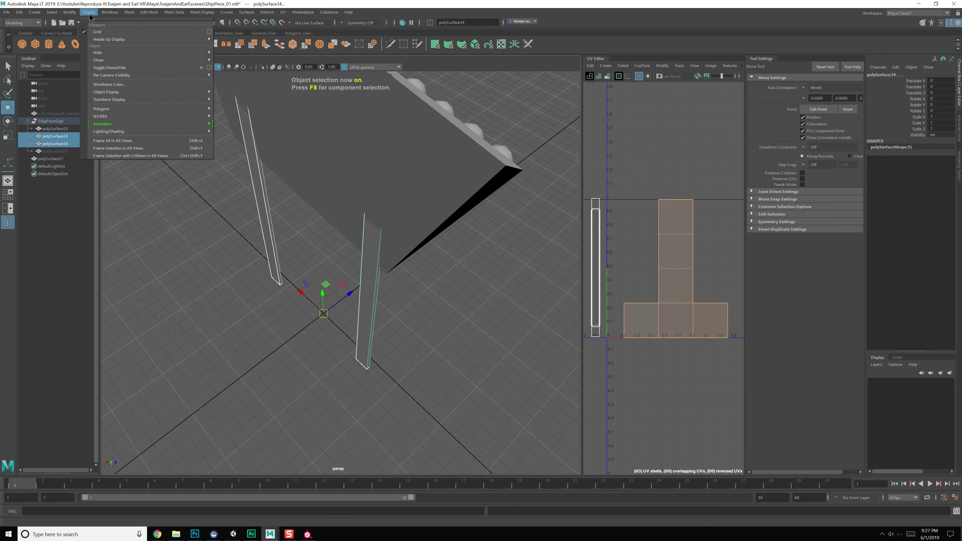
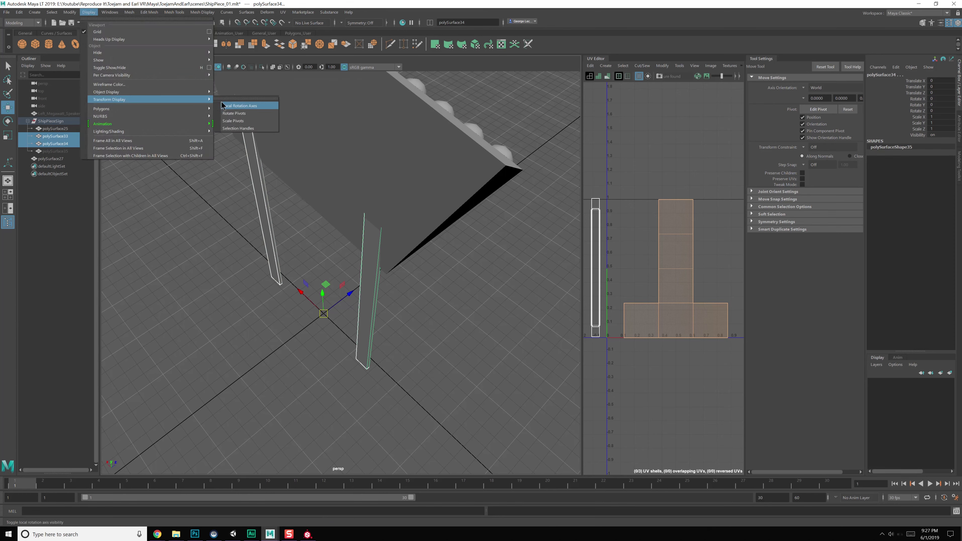
mouse_move(197, 125)
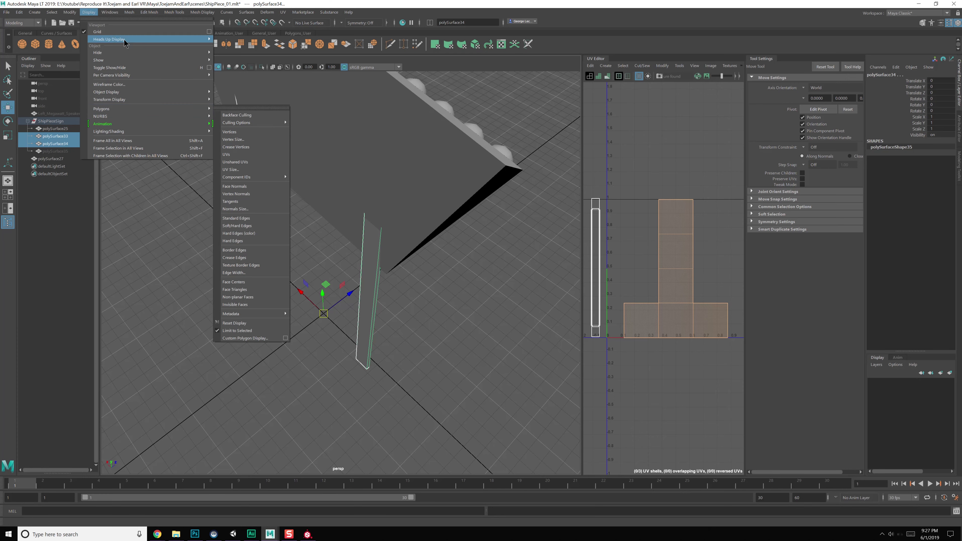
mouse_move(73, 12)
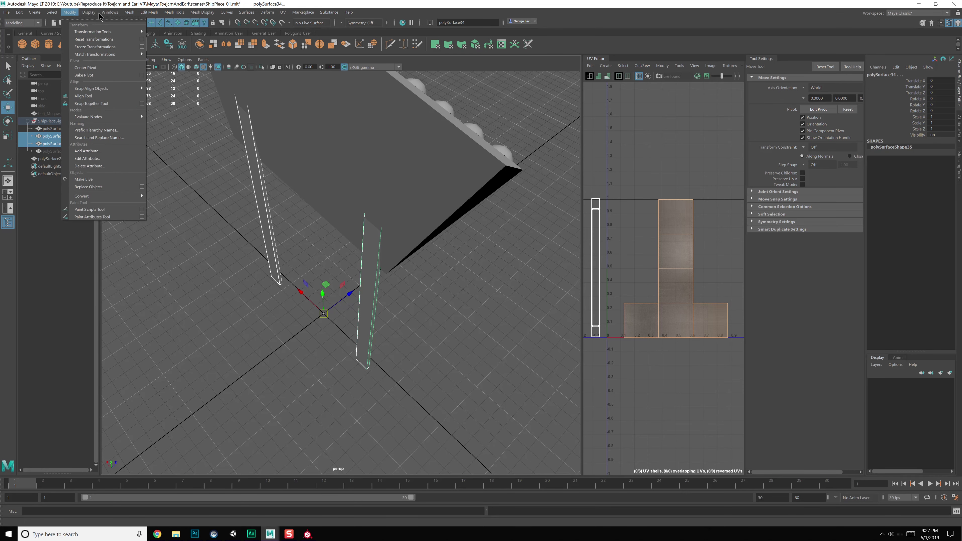
mouse_move(136, 16)
click(193, 133)
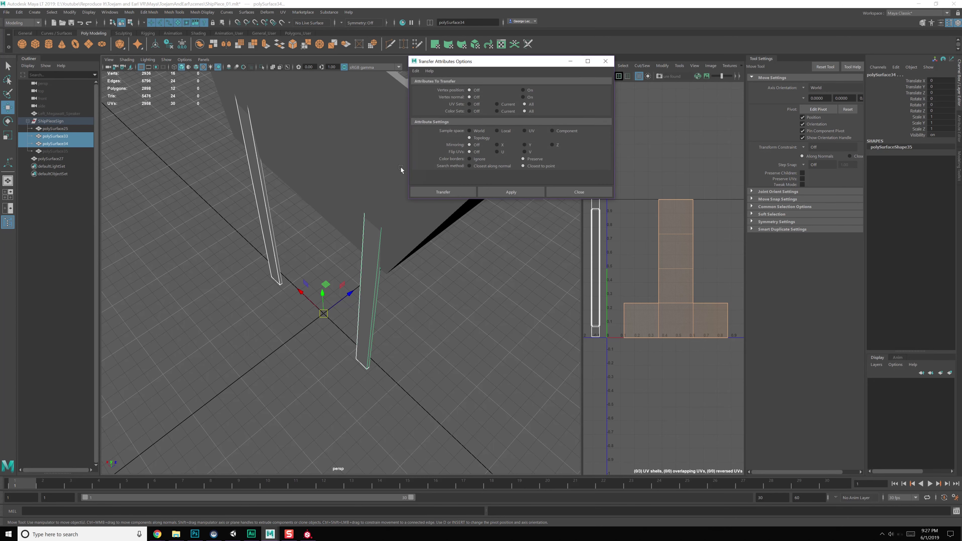
click(511, 191)
click(578, 192)
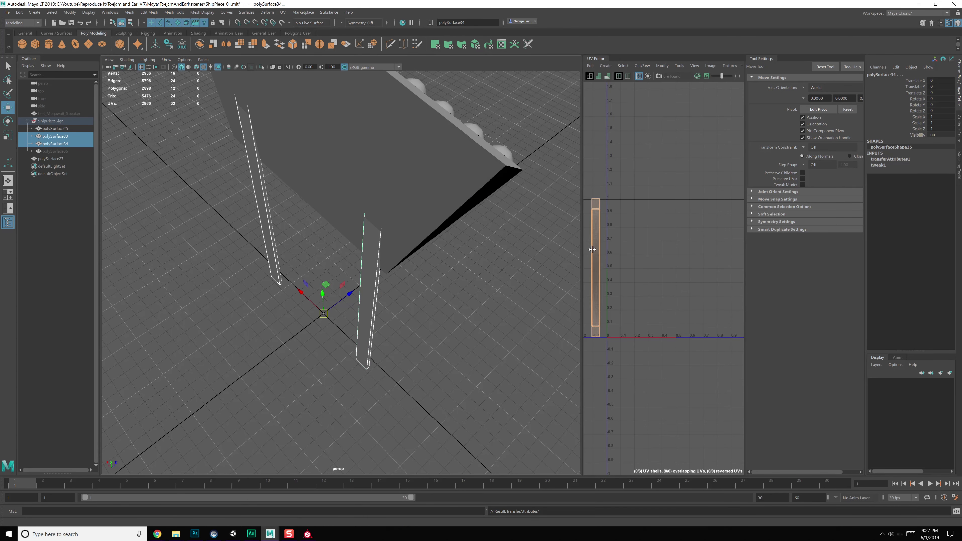
- Separate the first post's two UV shells outside the tile, placing the single-face shell farther out than the five-face one
click(597, 247)
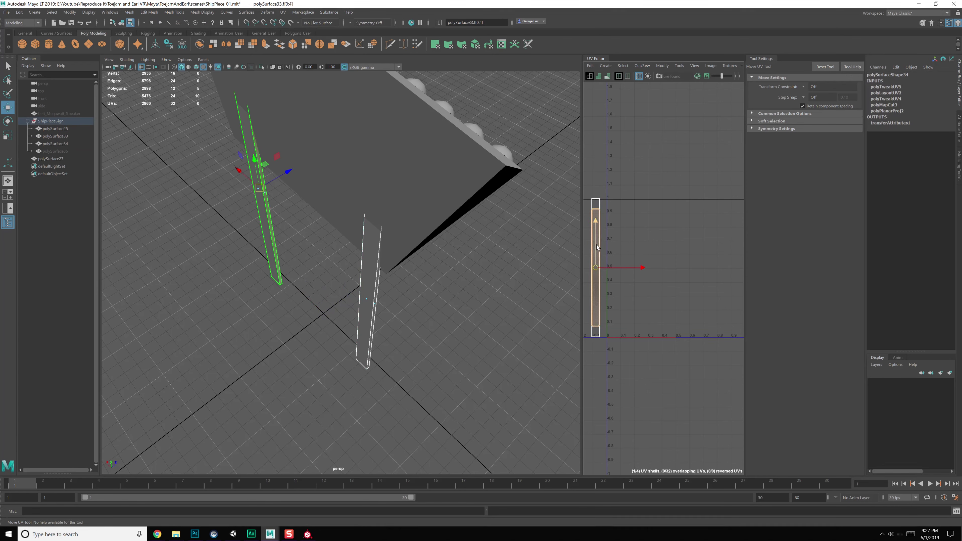
drag(634, 268, 622, 267)
alt+middle_drag(606, 241, 653, 245)
click(644, 251)
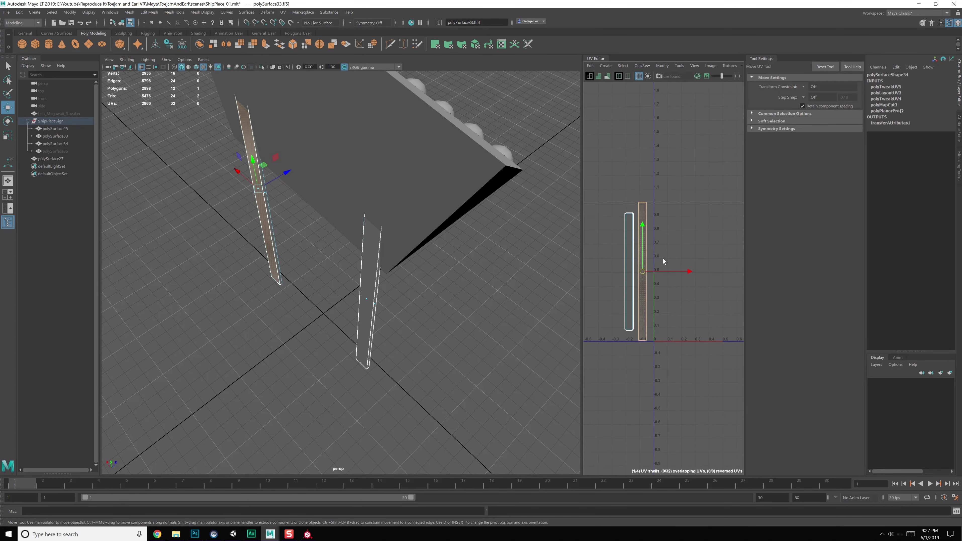
drag(689, 274, 657, 273)
- Offset the second post's shell toward the tile, and move the first post's single-face shell farther away from it
click(500, 280)
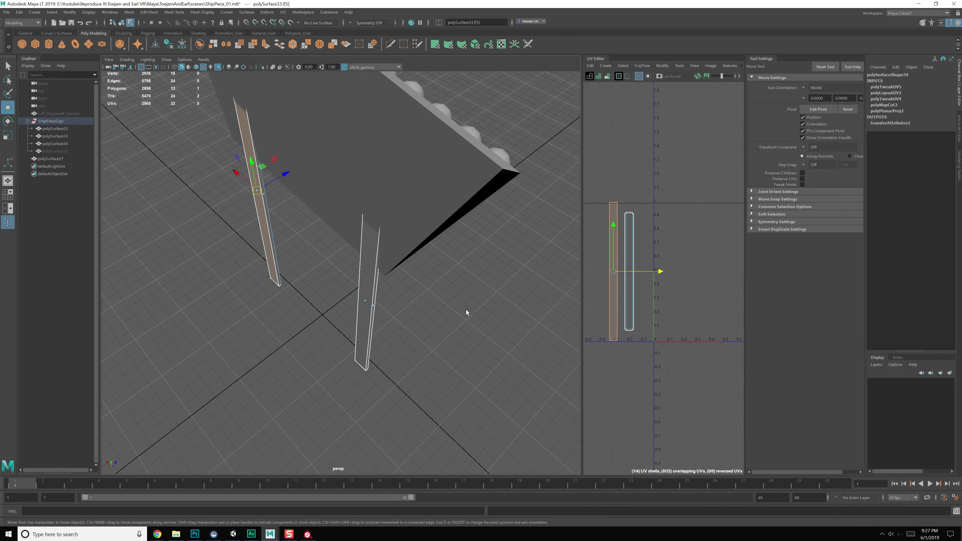
click(372, 291)
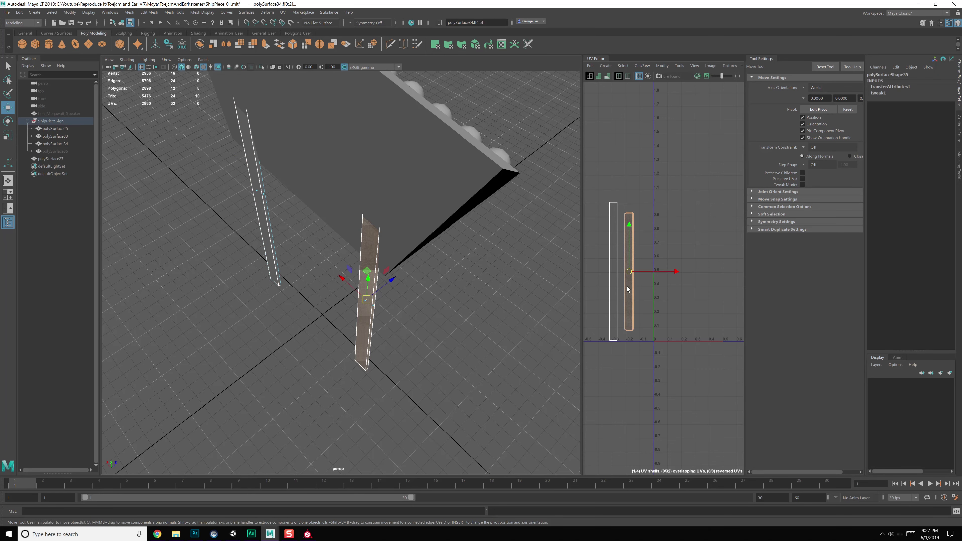
drag(675, 275, 684, 276)
click(613, 269)
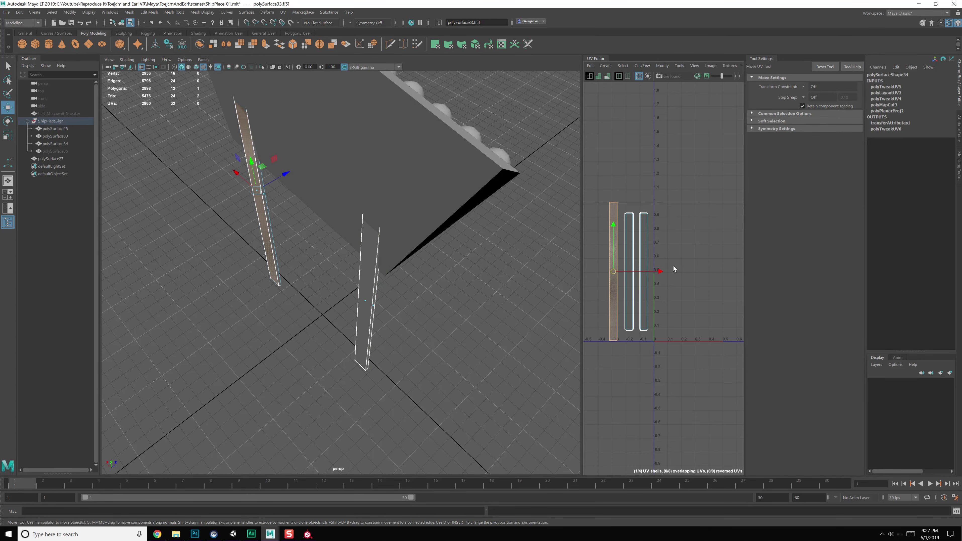
mouse_move(655, 274)
mouse_down()
mouse_move(665, 271)
mouse_move(644, 273)
mouse_up()
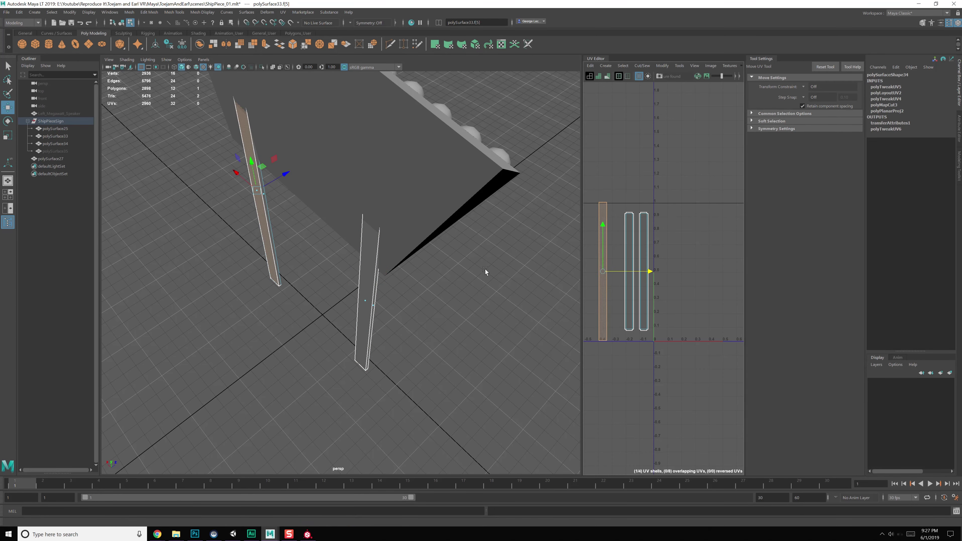
- Select the second post's large face that overlaps its remaining UVs and apply a planar projection to it
click(370, 291)
scroll(663, 296, down, 4)
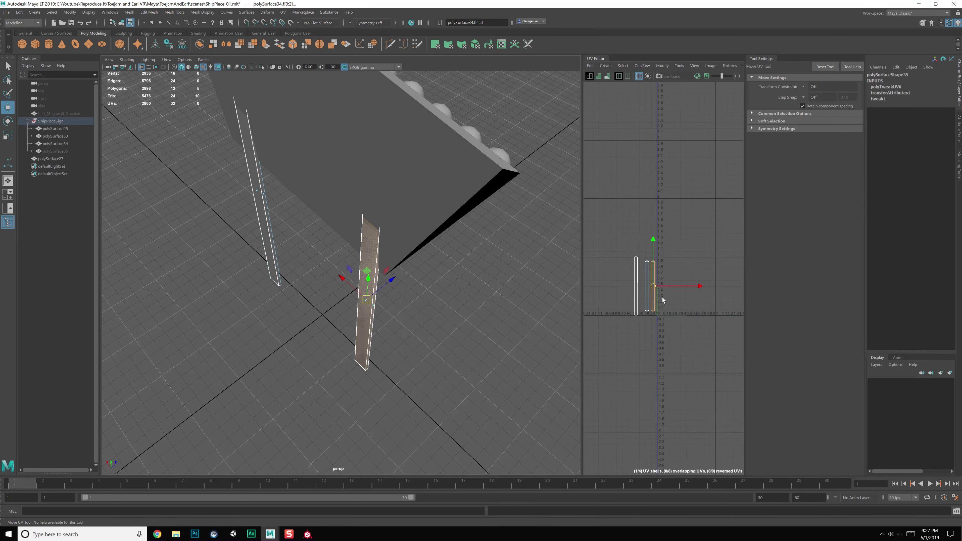
scroll(662, 296, up, 8)
scroll(646, 280, down, 1)
alt+drag(477, 303, 558, 275)
scroll(633, 245, up, 1)
right_drag(647, 177, 647, 203)
alt+drag(492, 253, 439, 304)
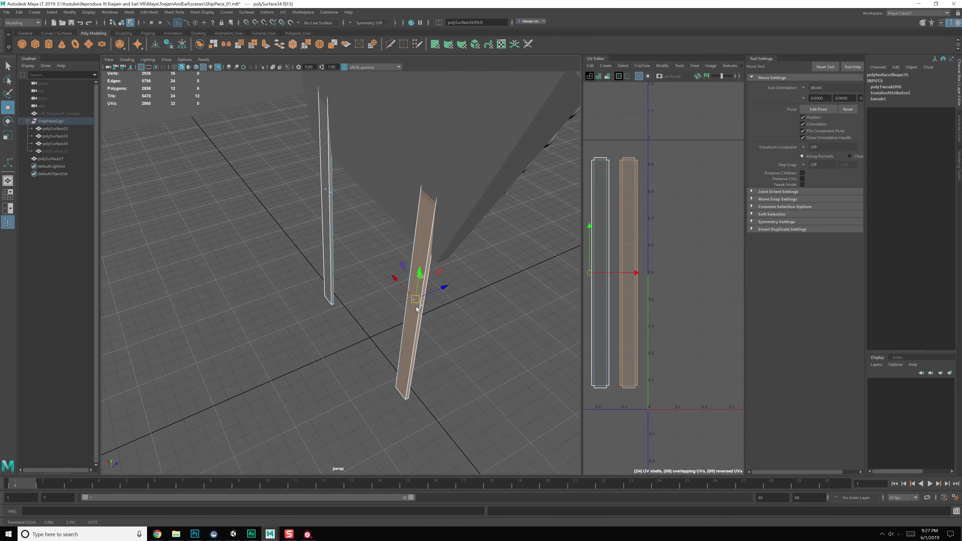
key(q)
click(626, 218)
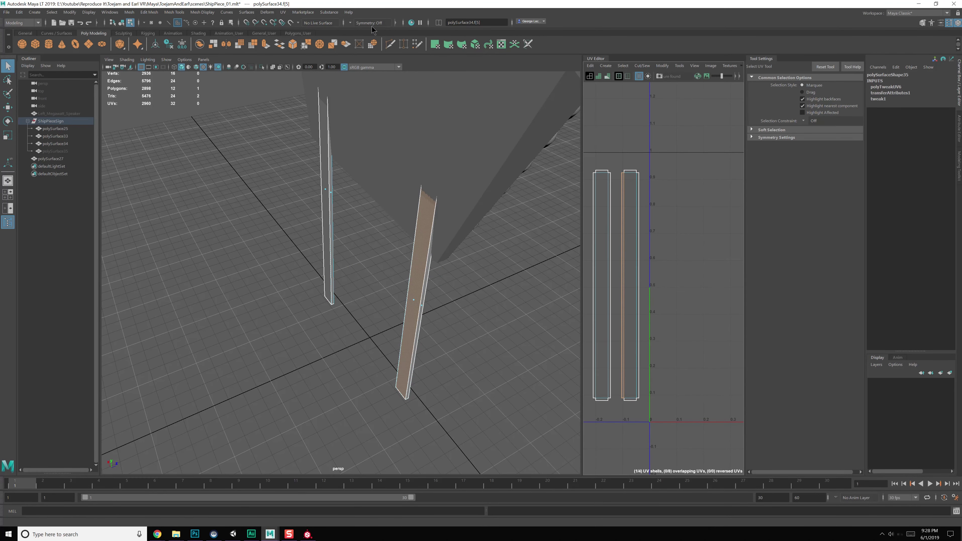
click(283, 12)
click(304, 104)
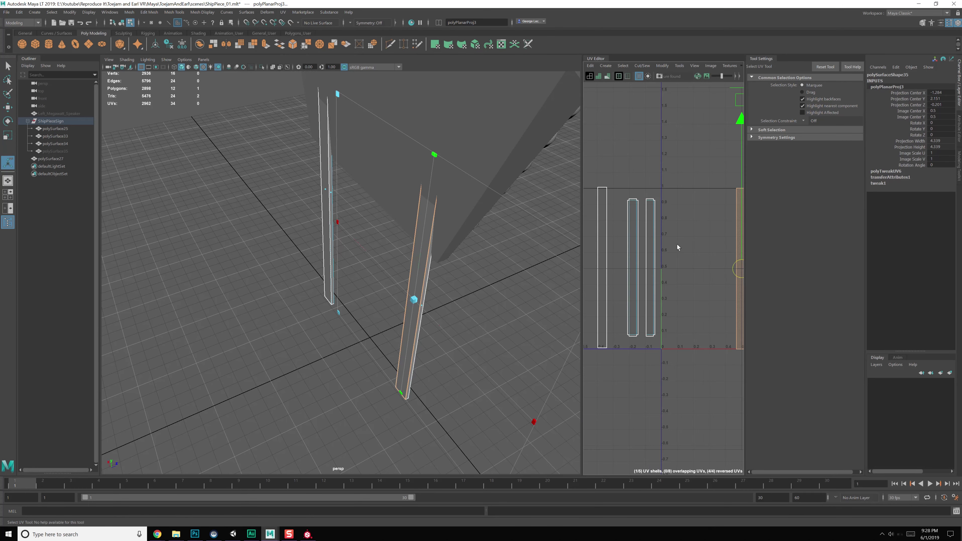
- Try to unfold all UV shells of both posts together, and undo the unfold
scroll(697, 247, down, 3)
drag(654, 260, 655, 262)
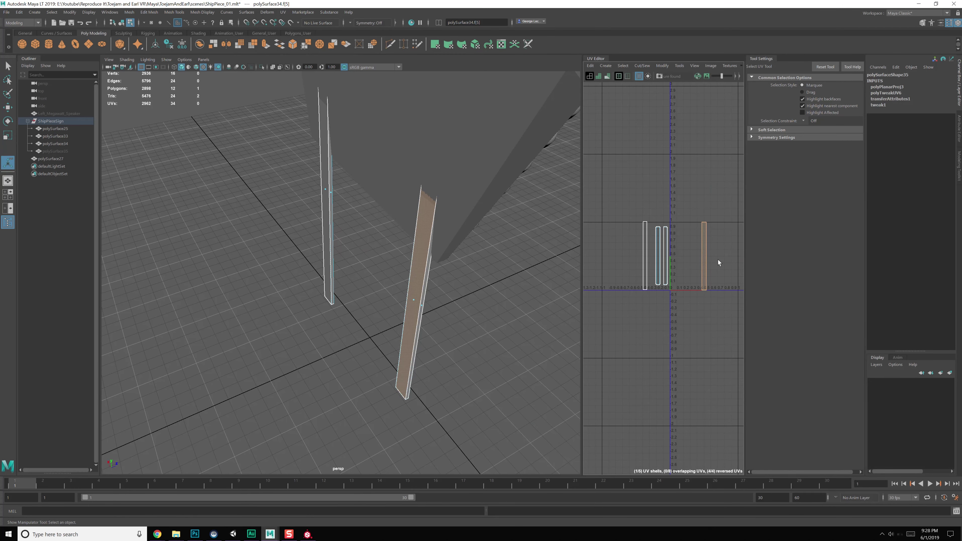
key(ctrl+z)
drag(732, 256, 687, 257)
drag(617, 184, 730, 258)
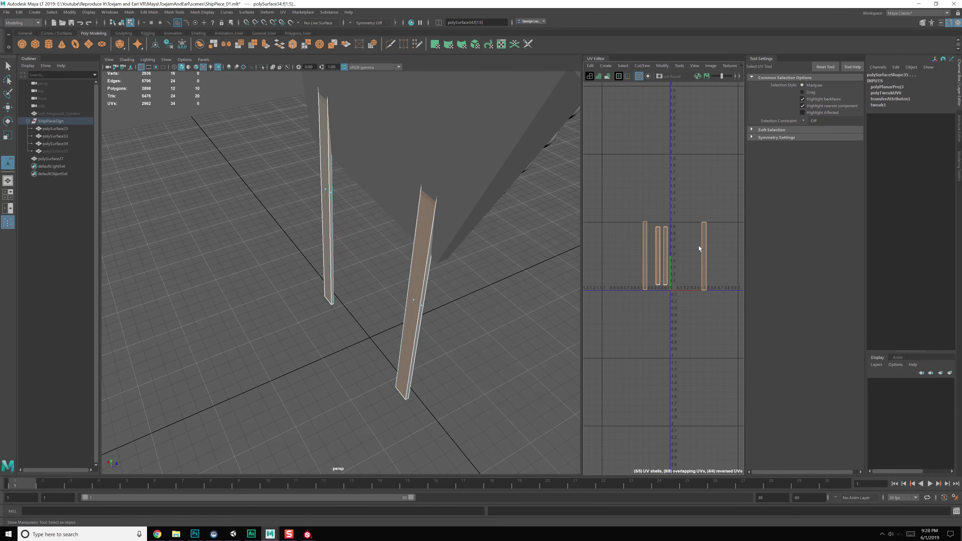
shift+right_drag(683, 210, 587, 210)
scroll(688, 244, up, 4)
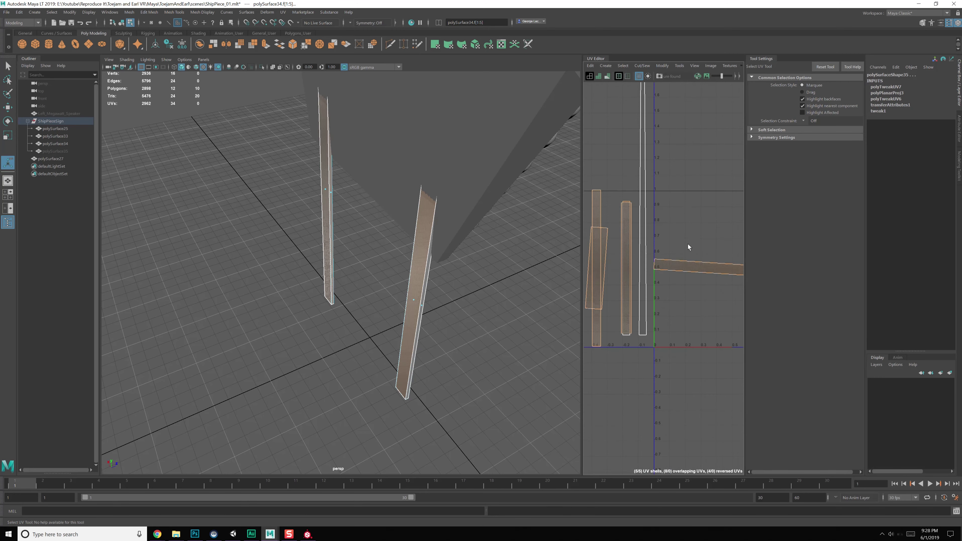
scroll(688, 244, down, 5)
key(ctrl+z)
alt+middle_drag(686, 211, 683, 224)
scroll(677, 249, up, 2)
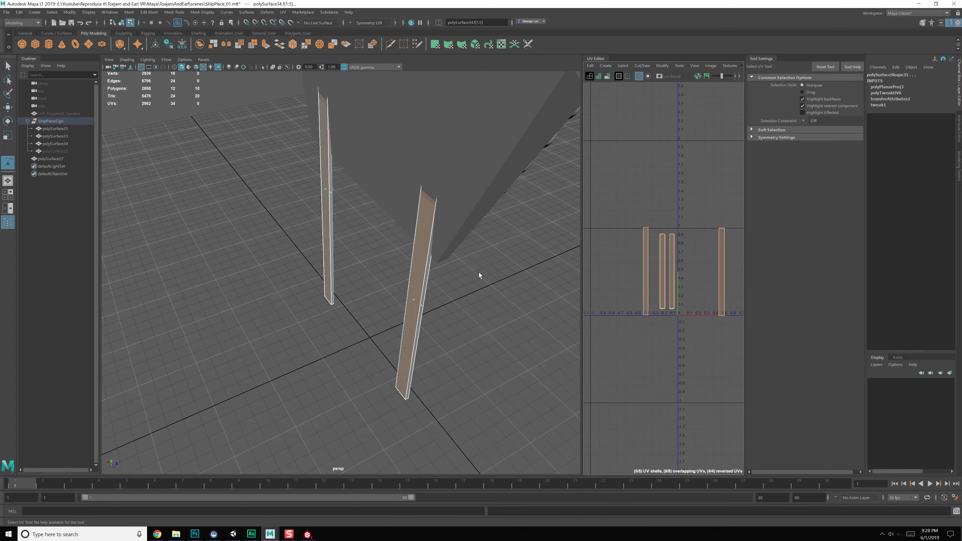
- Return to object selection and apply a planar projection to the whole second post
key(F8)
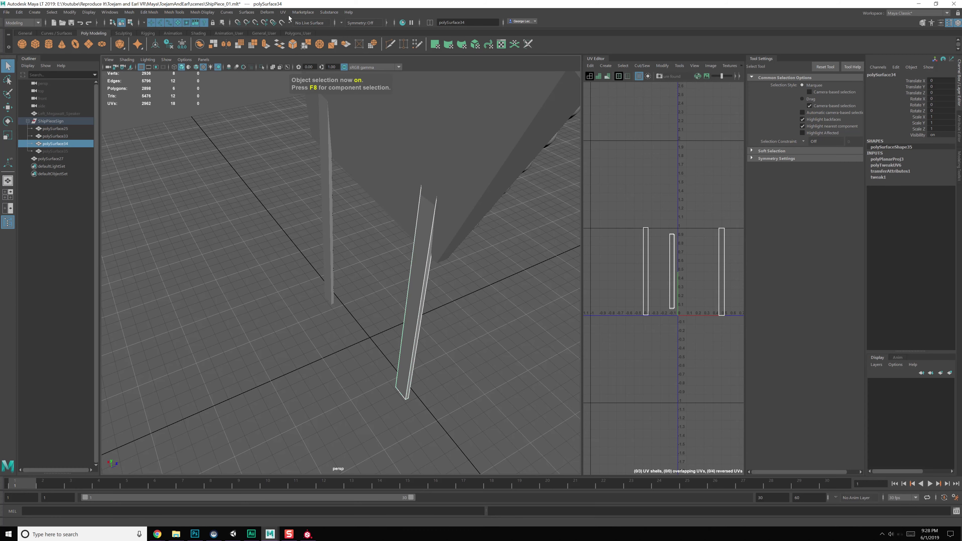
click(283, 11)
click(310, 103)
scroll(461, 242, up, 5)
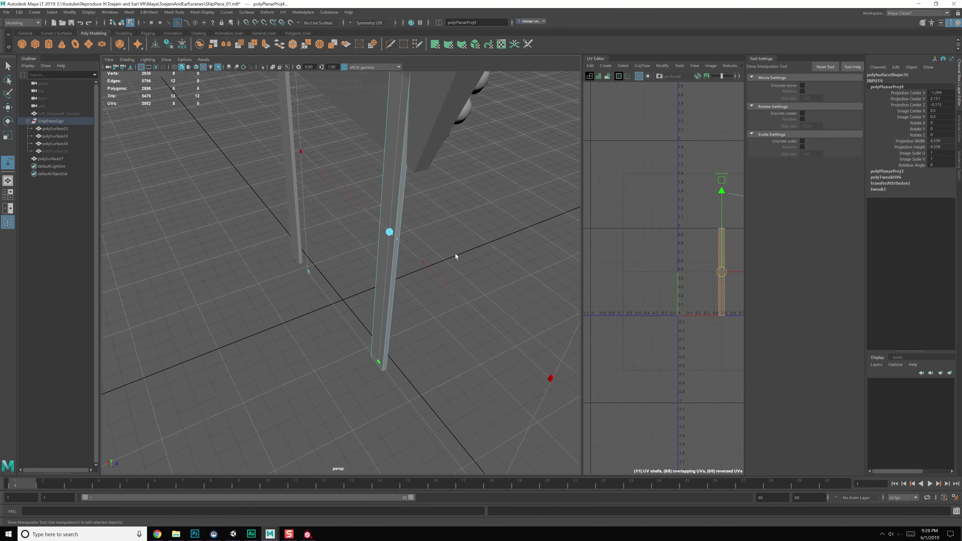
key(q)
- Select the second post's large face and give it its own planar projection
scroll(455, 253, up, 4)
alt+drag(446, 322, 382, 192)
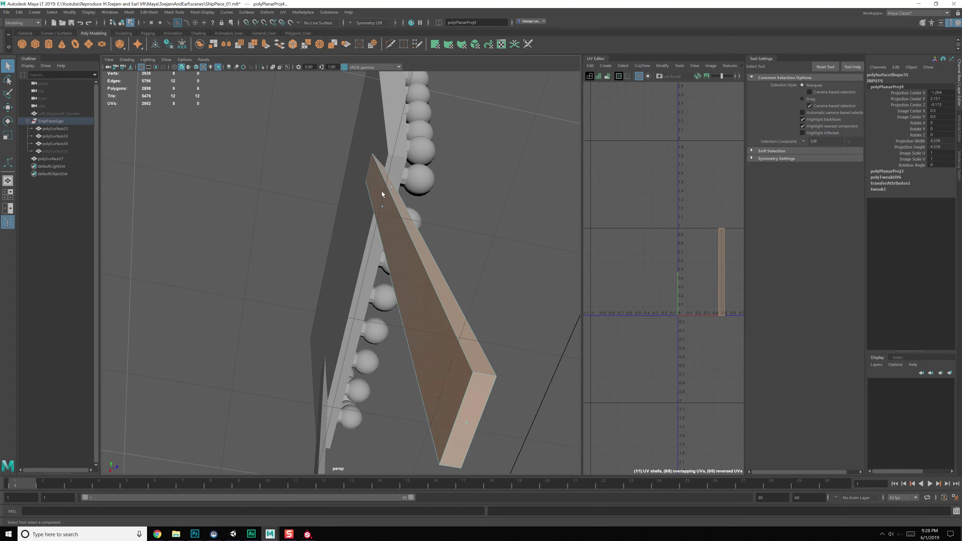
click(382, 194)
key(g)
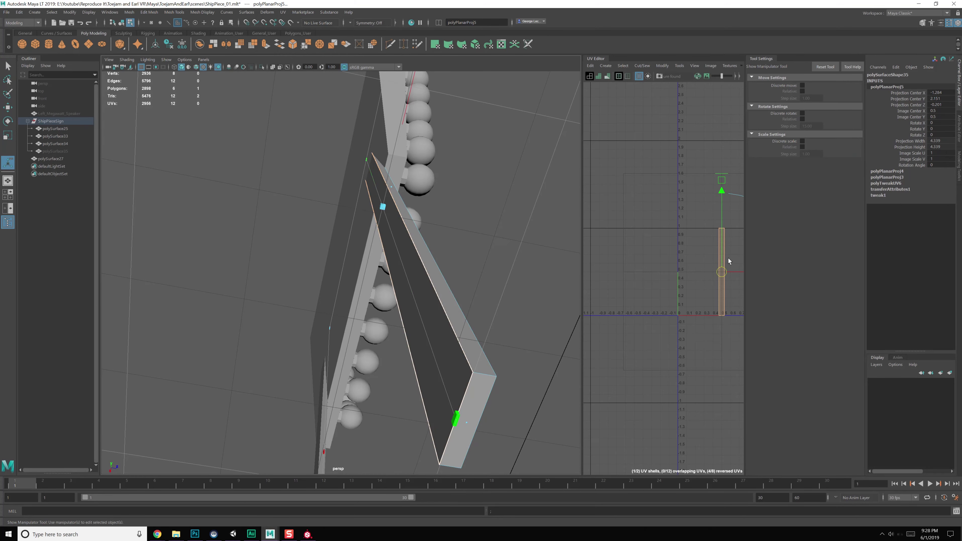
key(q)
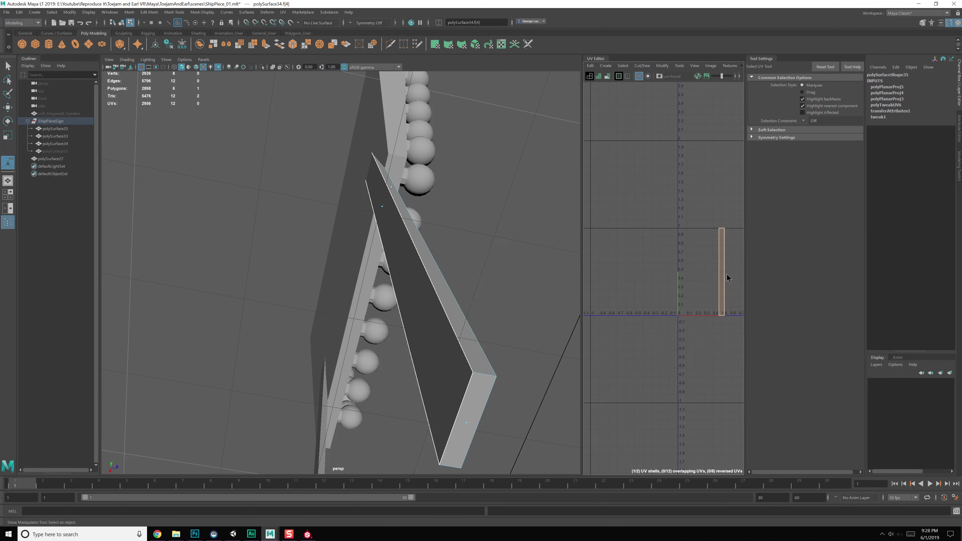
- Move the second post's single-face shell off the shell of its remaining five faces, toward the tile's origin
right_drag(727, 277, 701, 265)
click(722, 273)
key(w)
drag(738, 275, 716, 275)
click(721, 260)
- Select the four short corner edges at the second post's ends and cut its UVs along them
alt+drag(503, 265, 460, 310)
key(q)
right_drag(446, 326, 443, 308)
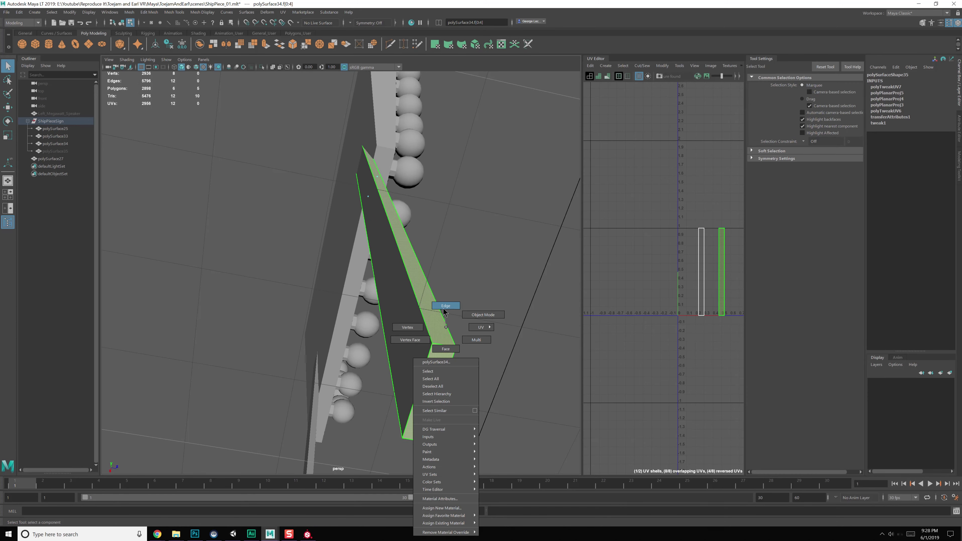
click(445, 306)
click(445, 345)
alt+drag(394, 239, 339, 320)
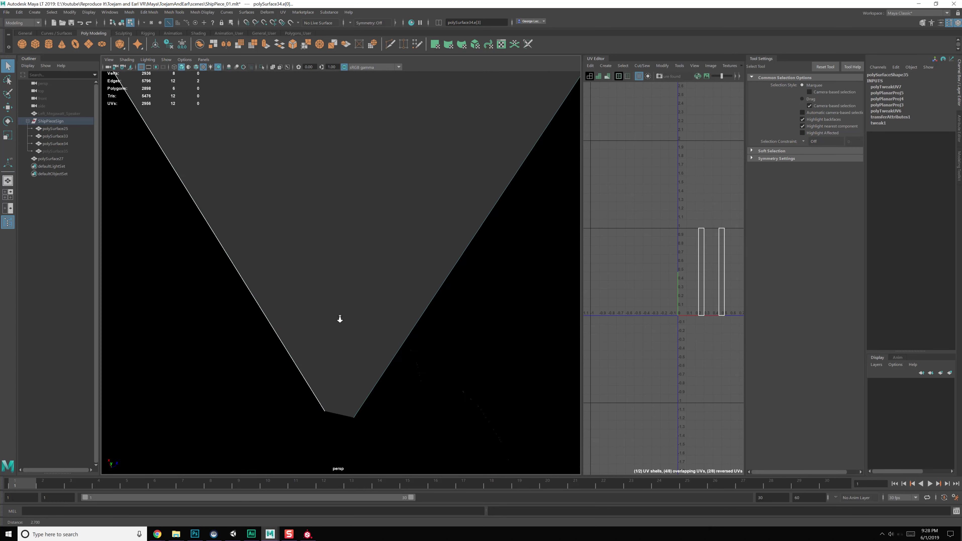
alt+middle_drag(340, 320, 330, 270)
scroll(333, 273, down, 3)
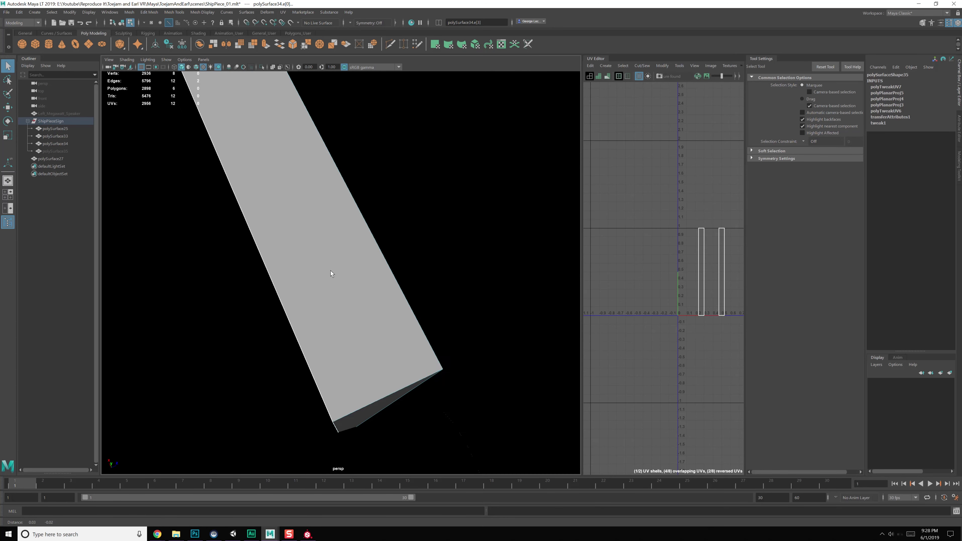
shift+click(373, 390)
alt+drag(373, 390, 300, 286)
alt+middle_drag(646, 293, 635, 279)
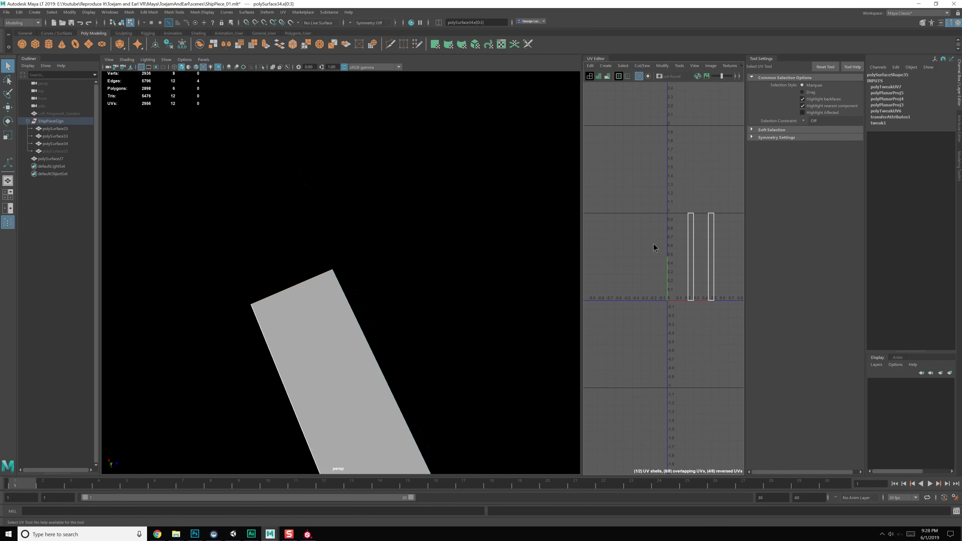
shift+right_drag(655, 246, 699, 240)
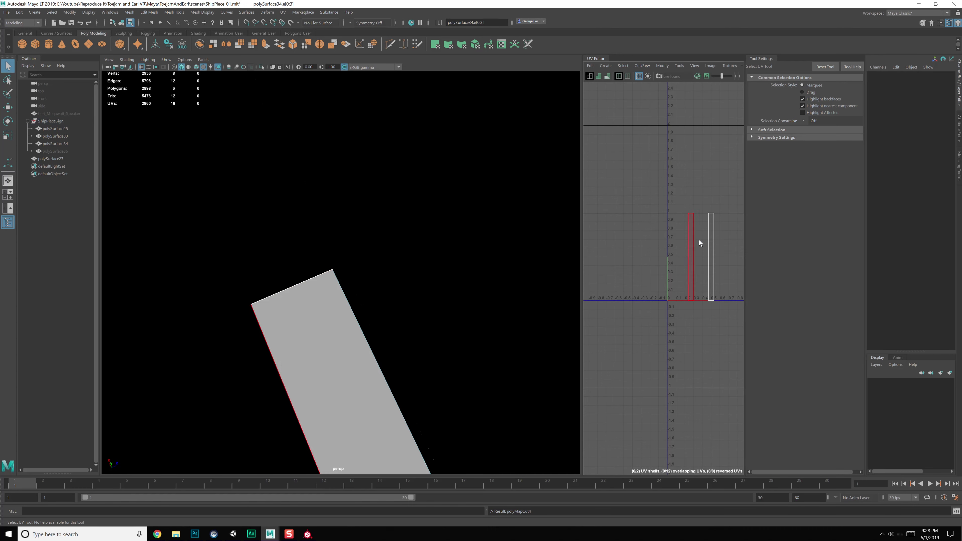
- Select both UV shells of the second post, unfold them and orient the shells
click(714, 240)
drag(680, 233, 720, 240)
shift+right_drag(695, 240, 671, 233)
scroll(683, 255, down, 2)
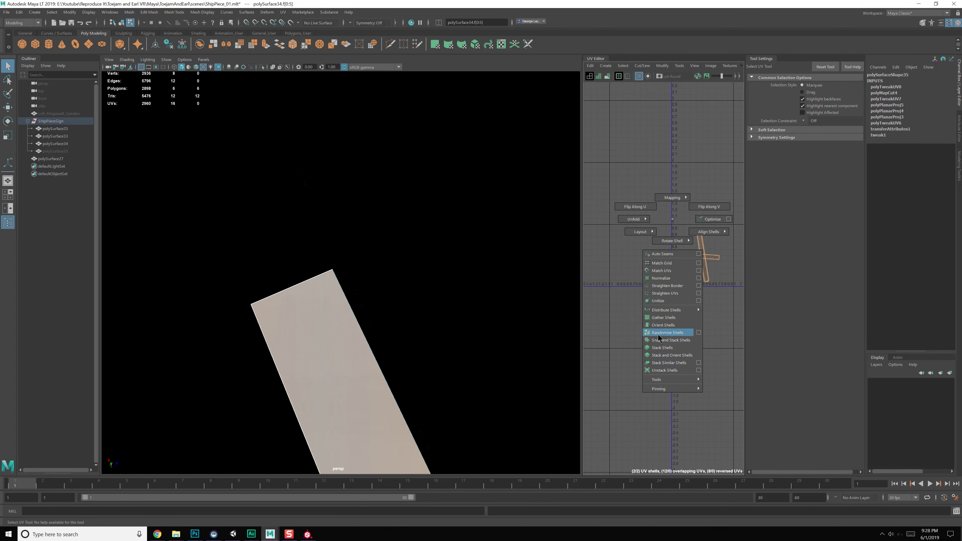
shift+right_drag(658, 333, 660, 324)
scroll(673, 293, down, 5)
alt+middle_drag(643, 306, 682, 279)
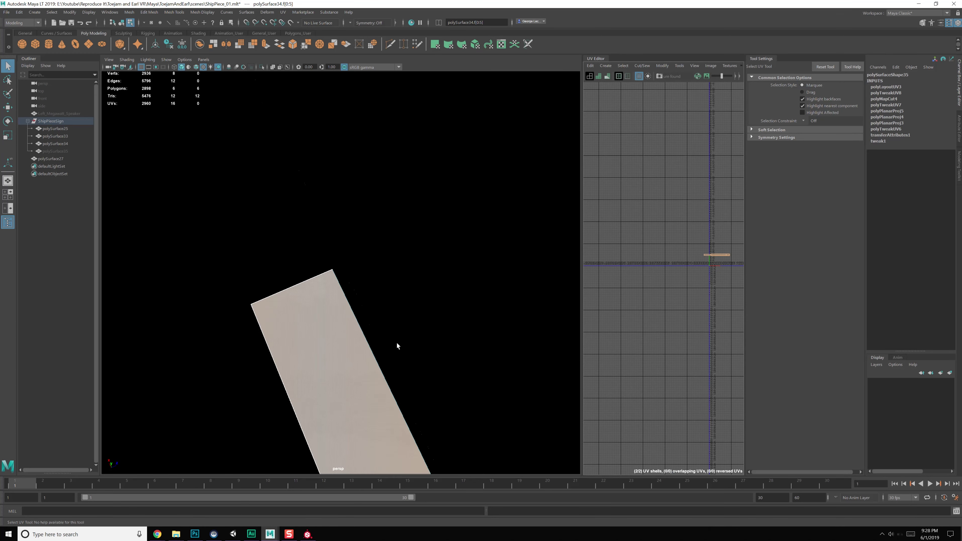
- Return to object selection, clear it and examine the whole sign and its posts from several sides
scroll(444, 285, down, 8)
key(F8)
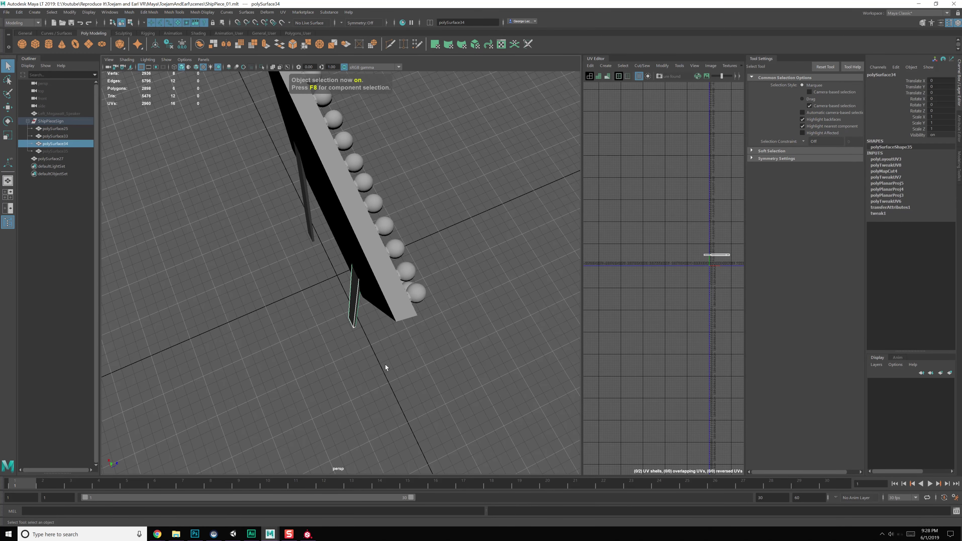
click(384, 364)
alt+drag(385, 364, 382, 224)
click(383, 223)
alt+drag(439, 241, 375, 250)
alt+middle_drag(377, 228, 409, 264)
alt+drag(409, 265, 346, 231)
right_click(715, 227)
click(458, 198)
scroll(698, 253, up, 2)
alt+middle_drag(428, 266, 419, 272)
- Unhide the fluted column object polySurface35 and frame it in the view
key(Up)
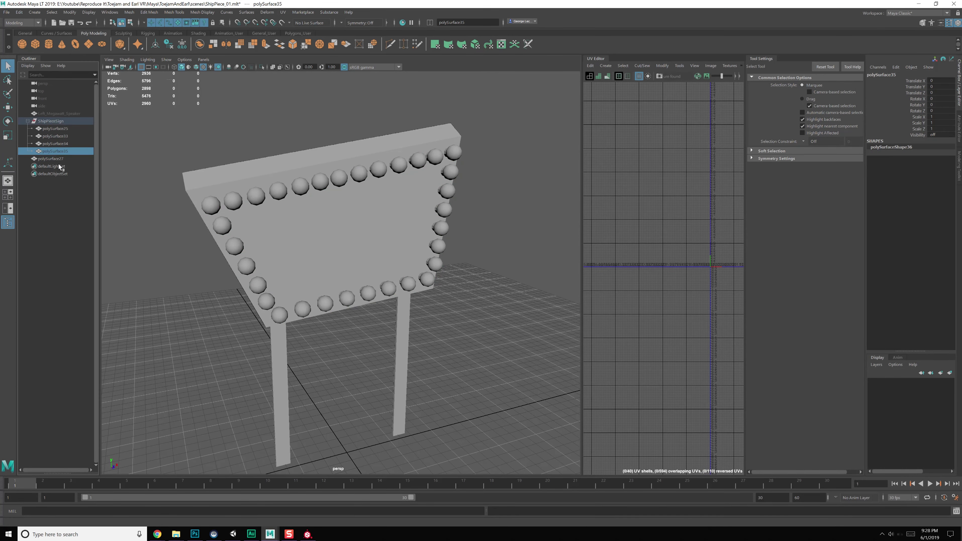
key(shift+h)
key(f)
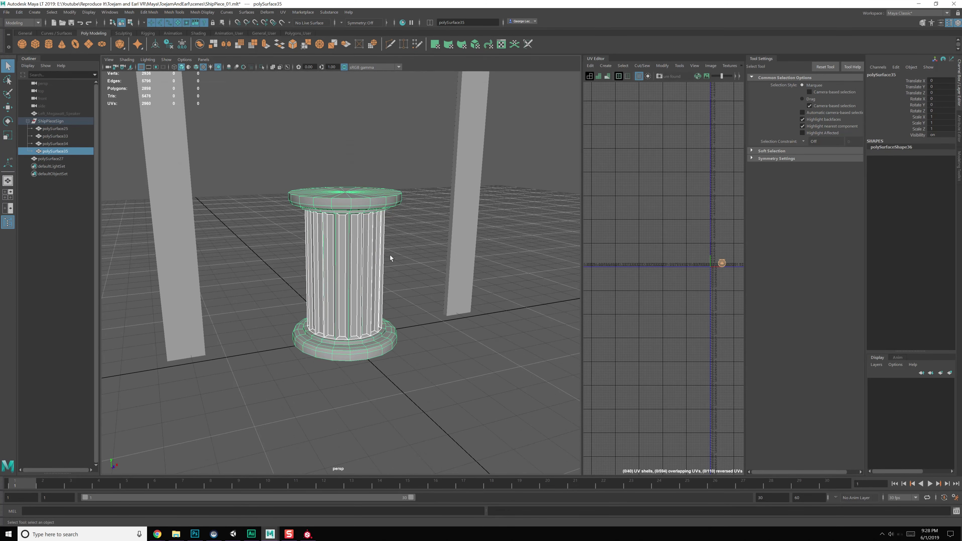
- Apply a planar projection to the whole fluted column and widen the UV editor to show its UVs
alt+drag(391, 255, 369, 285)
click(282, 13)
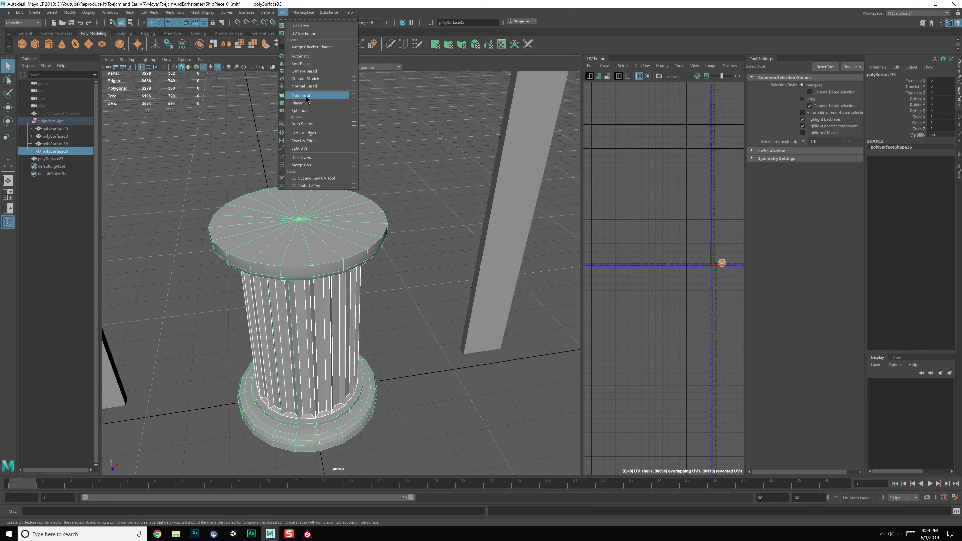
click(313, 103)
alt+middle_drag(722, 266, 685, 284)
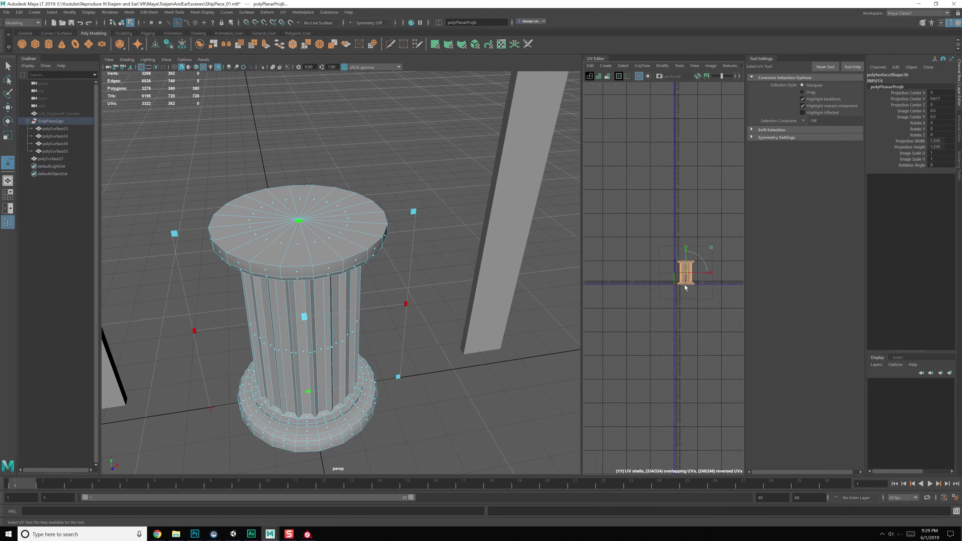
scroll(717, 277, up, 7)
drag(581, 253, 475, 254)
scroll(581, 262, up, 4)
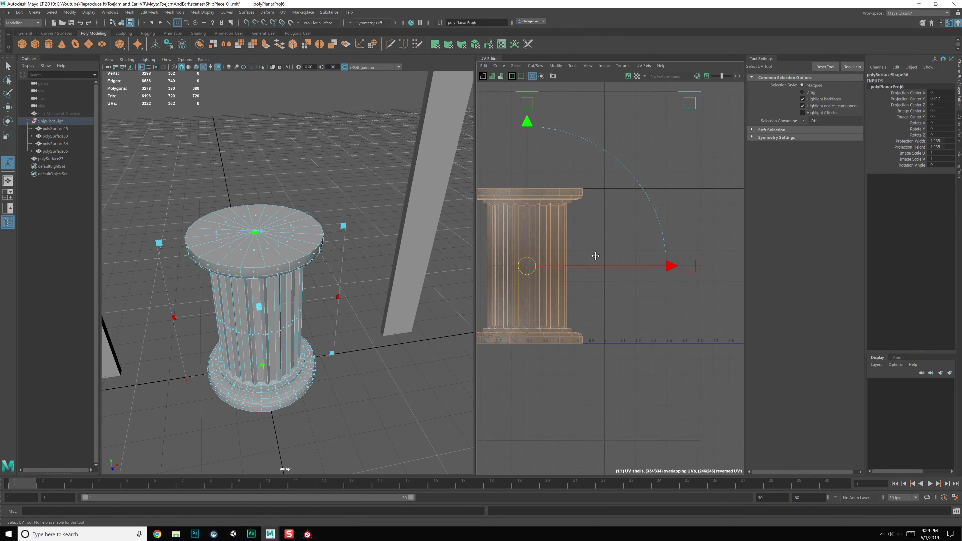
alt+middle_drag(594, 258, 698, 267)
alt+drag(311, 293, 265, 181)
alt+middle_drag(265, 182, 287, 207)
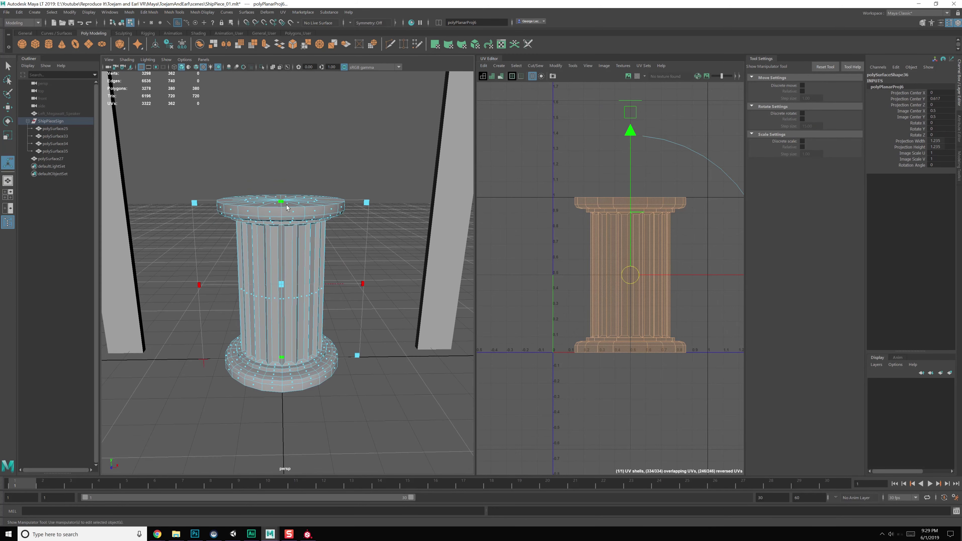
- Show the modeling toolkit and set the selection constraint to Angle with a value of 2
key(q)
alt+drag(287, 206, 310, 352)
click(931, 23)
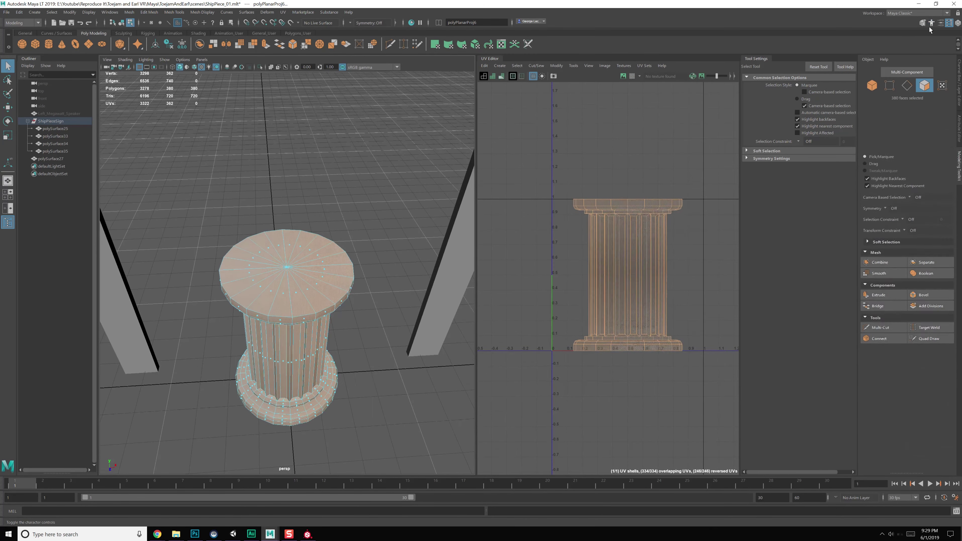
click(922, 23)
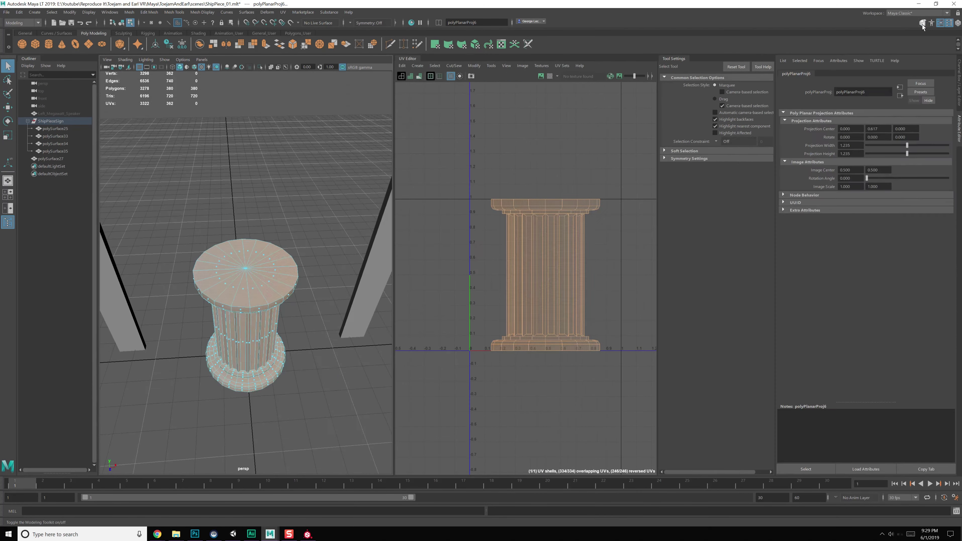
click(886, 161)
click(888, 172)
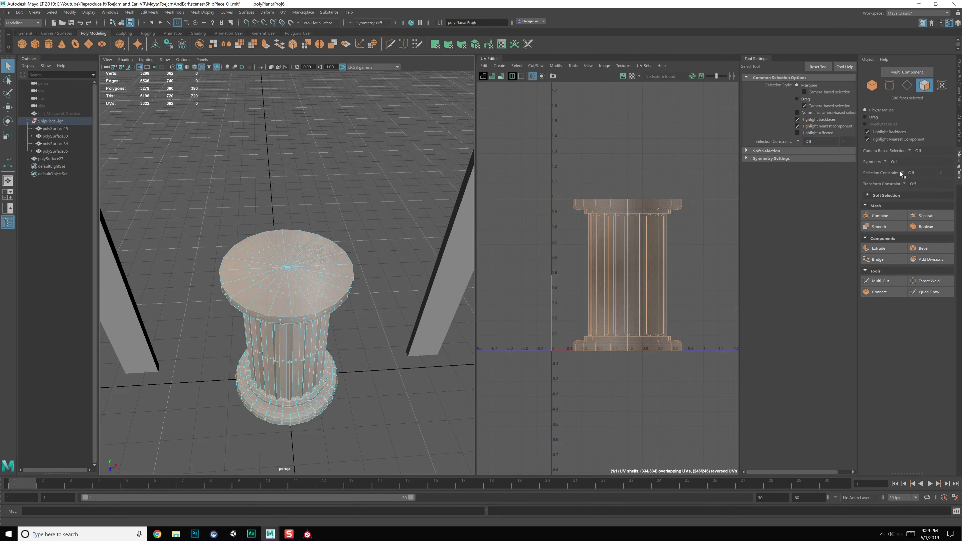
click(903, 172)
click(920, 180)
click(945, 172)
text(2)
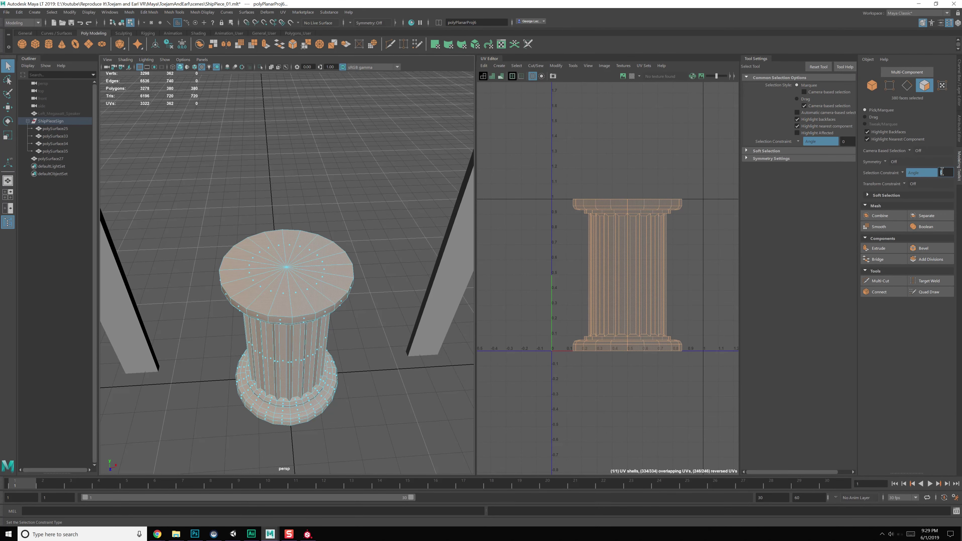
key(Return)
- Select the column's top and bottom cap faces and apply a planar projection to them along the Y axis
click(318, 270)
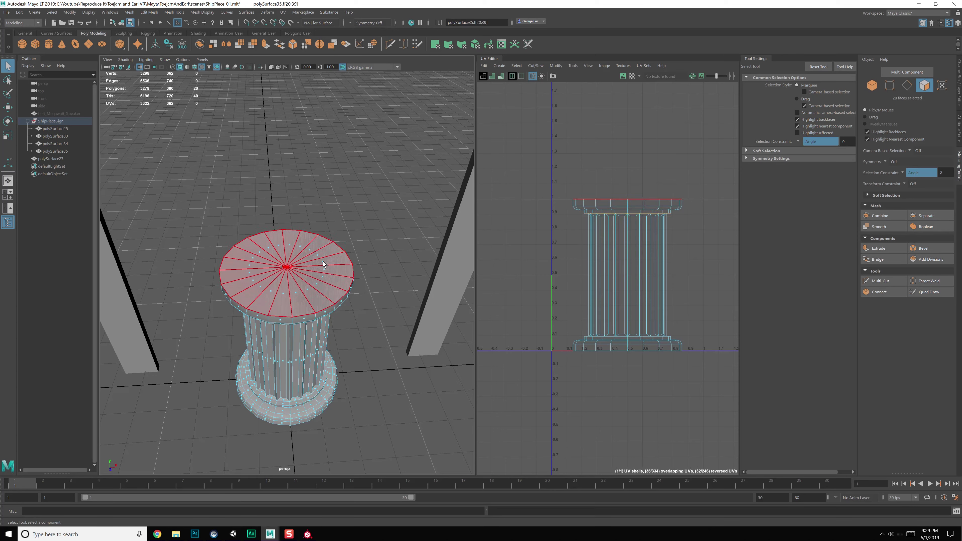
alt+drag(318, 271, 324, 175)
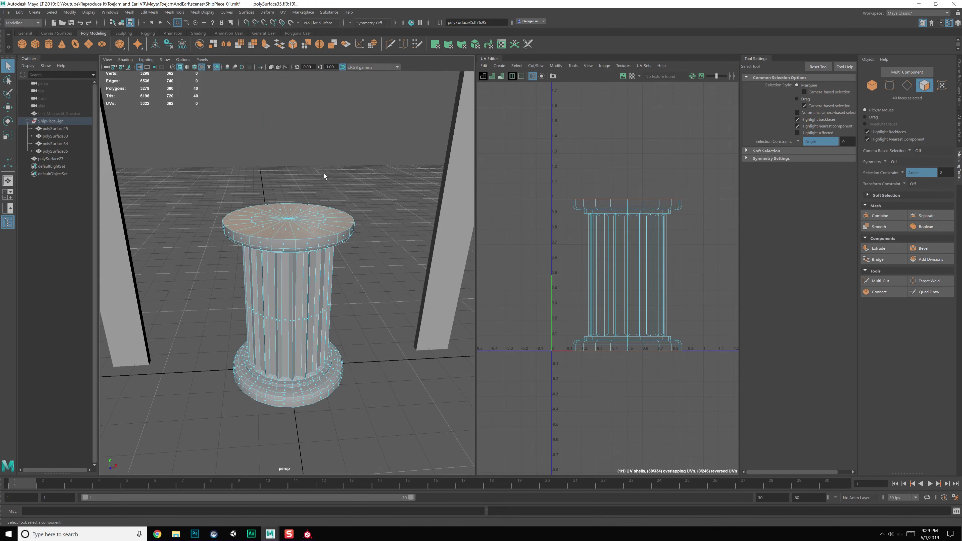
click(283, 12)
click(354, 102)
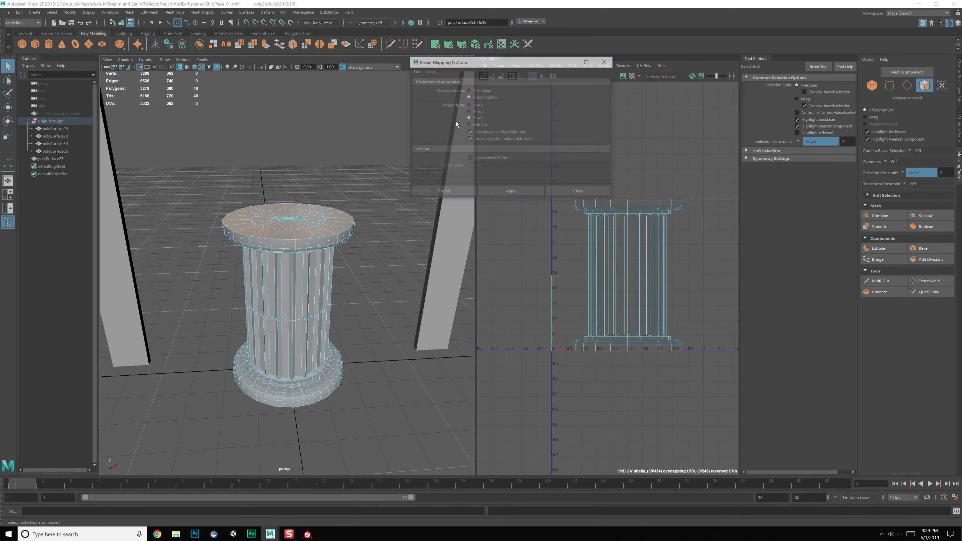
click(511, 192)
click(579, 192)
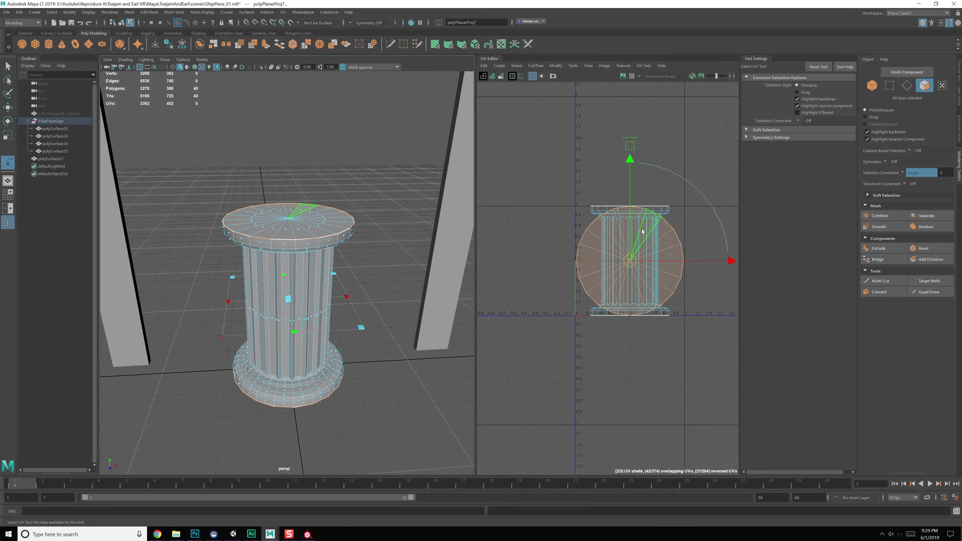
- Move both cap shells above the column's body UVs, and slide one cap shell beside the other
drag(632, 163, 624, 47)
alt+middle_drag(630, 137, 620, 217)
click(632, 206)
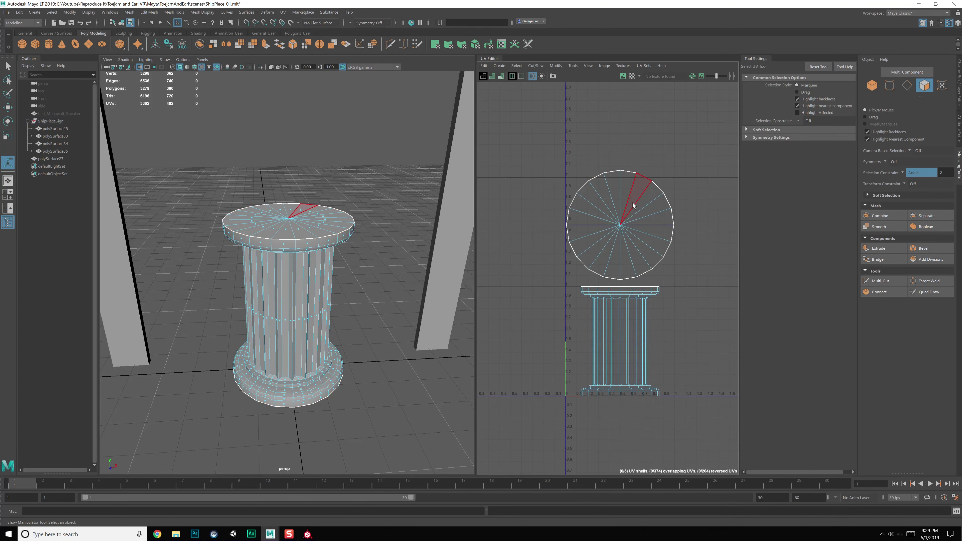
right_click(630, 206)
right_drag(630, 207, 605, 197)
click(619, 203)
scroll(620, 205, down, 2)
key(w)
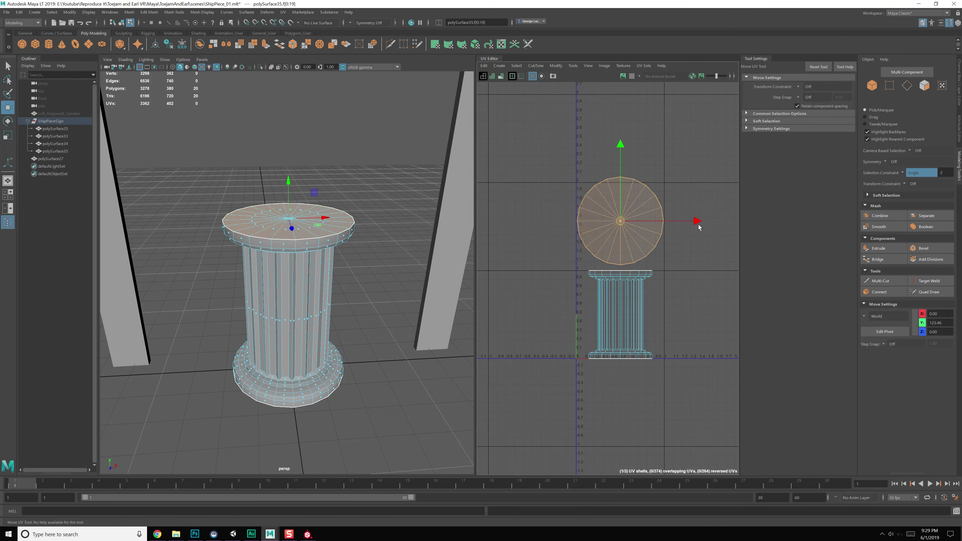
drag(702, 224, 798, 229)
- Select the column's body shell in the UV editor and switch the column to edge selection
alt+middle_drag(625, 306, 623, 275)
click(609, 275)
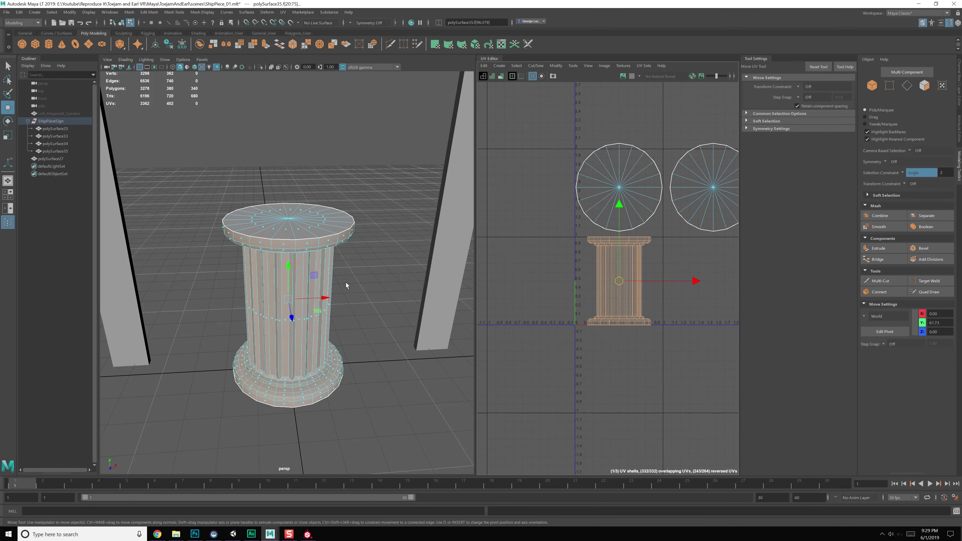
scroll(346, 285, up, 2)
alt+middle_drag(337, 319, 346, 276)
alt+drag(346, 276, 269, 283)
scroll(267, 286, up, 2)
key(q)
alt+middle_drag(243, 288, 279, 283)
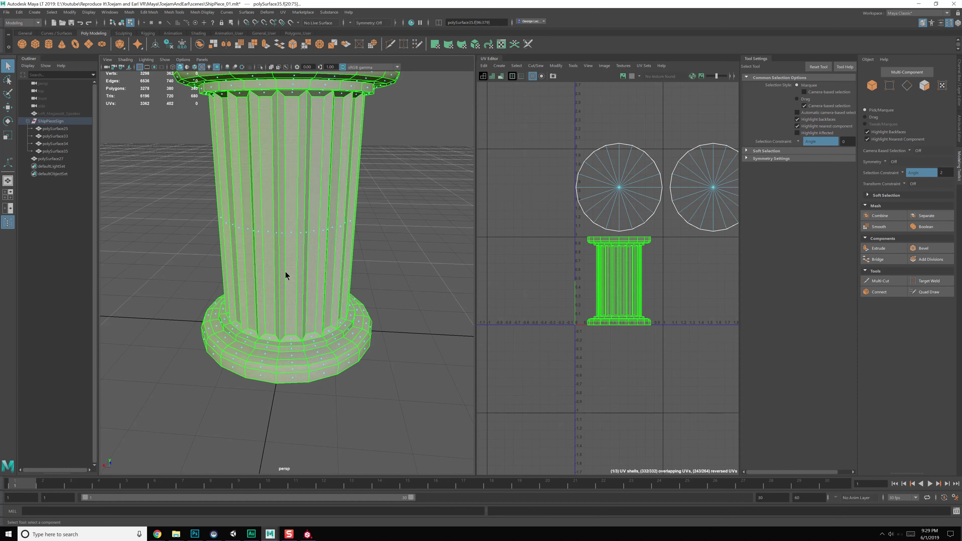
right_drag(286, 276, 285, 266)
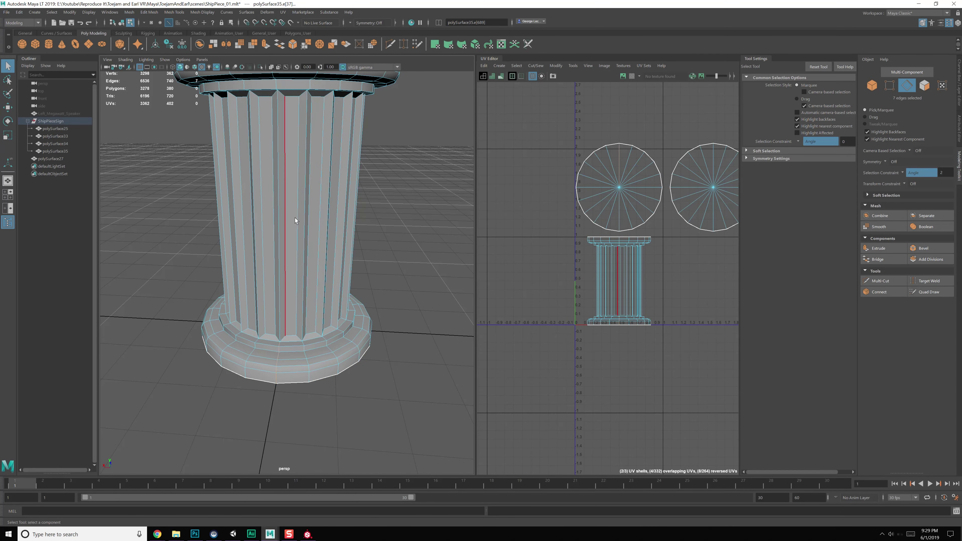
- Try to select a vertical run of edges down the column with the angle constraint still active
scroll(295, 221, down, 3)
alt+drag(295, 221, 296, 273)
alt+middle_drag(296, 314, 303, 257)
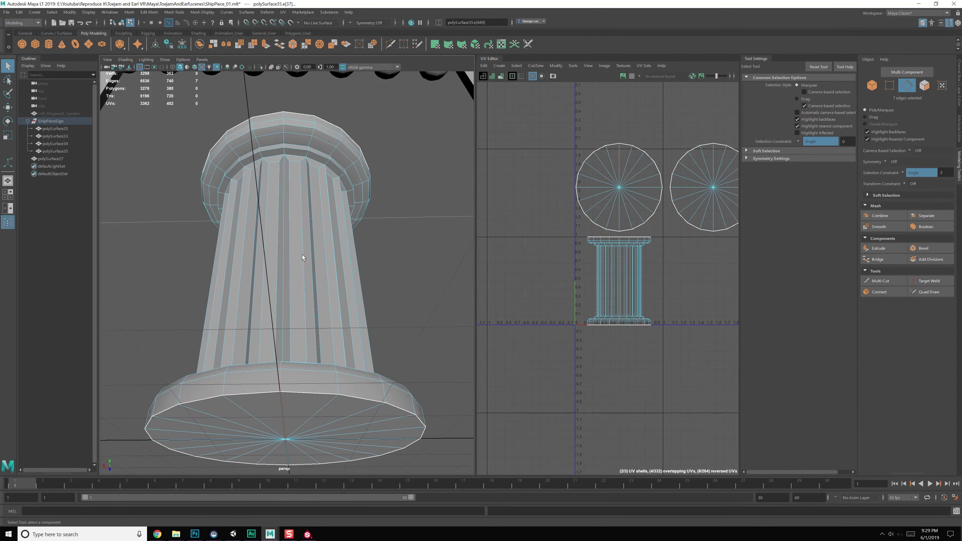
alt+drag(303, 258, 291, 317)
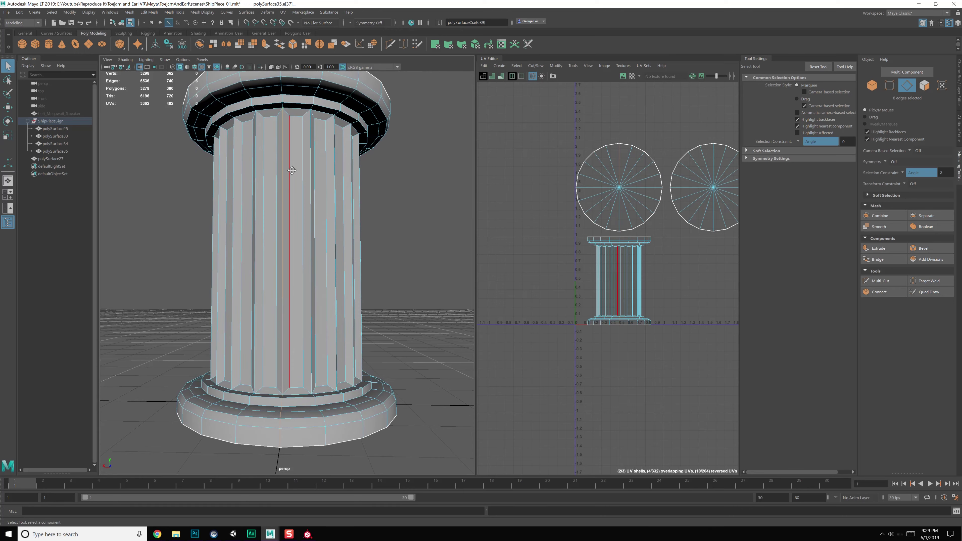
click(290, 150)
mouse_move(292, 170)
alt+mouse_down()
mouse_move(291, 152)
mouse_move(293, 185)
alt+mouse_up()
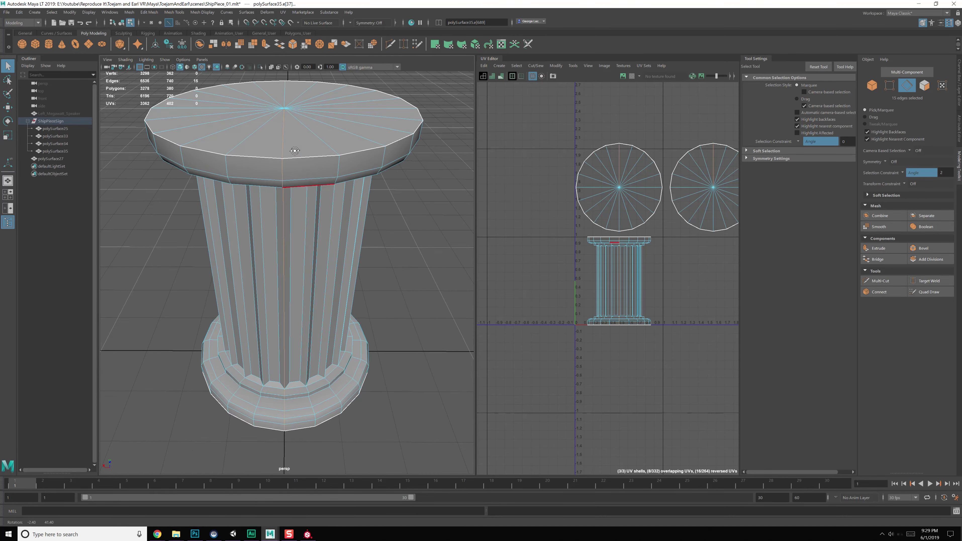
ctrl+click(283, 150)
click(571, 154)
- Turn off the selection constraint, select one vertical run of edges along the column's body and cut its UVs there
click(901, 173)
click(917, 178)
click(341, 138)
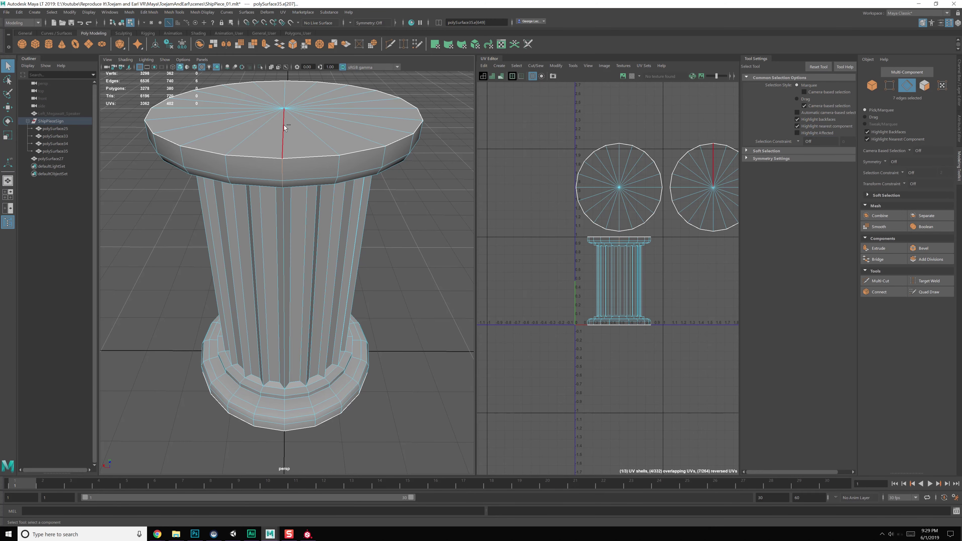
alt+drag(304, 299, 297, 215)
alt+drag(285, 253, 293, 328)
alt+drag(292, 388, 296, 317)
alt+drag(353, 230, 350, 311)
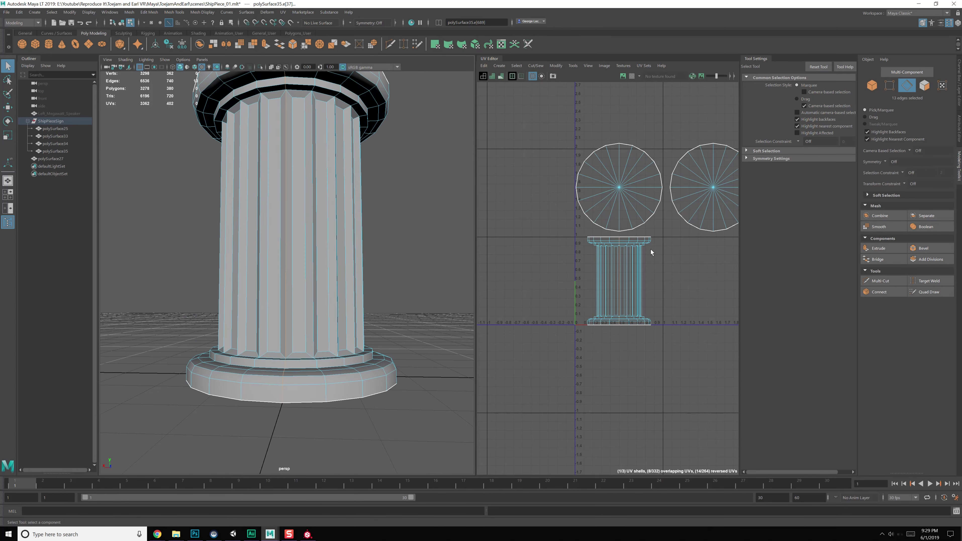
shift+right_drag(694, 290, 520, 306)
- Unfold and optimize the column's body UV shell and orient it horizontally
click(612, 297)
scroll(626, 285, up, 3)
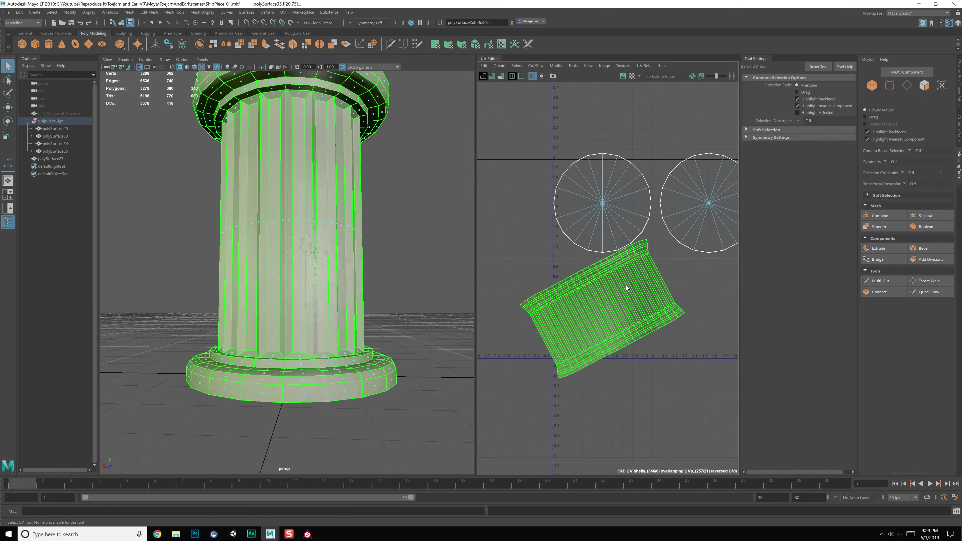
shift+right_drag(597, 283, 591, 387)
shift+right_drag(582, 291, 623, 312)
alt+middle_drag(599, 294, 597, 281)
shift+right_drag(597, 282, 622, 287)
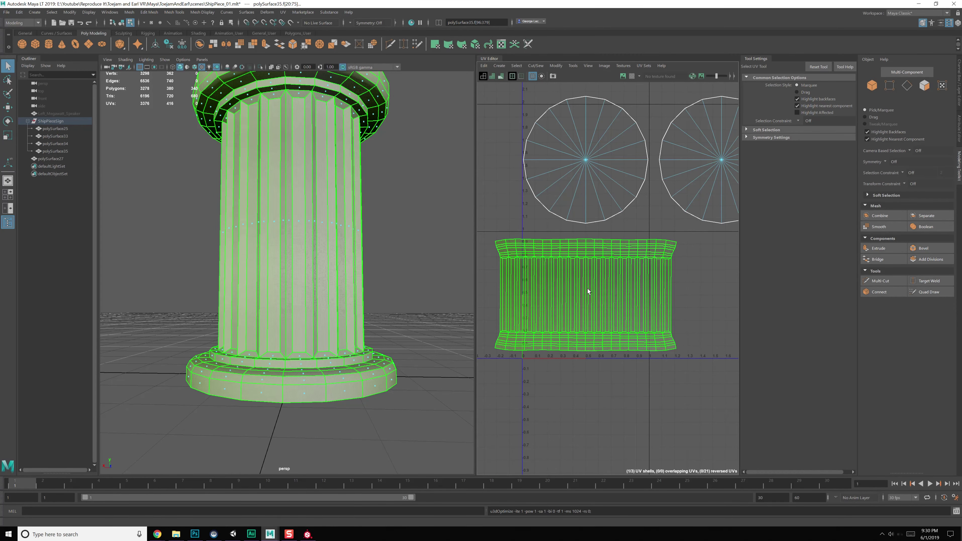
shift+right_drag(577, 286, 570, 381)
click(642, 310)
scroll(627, 290, down, 8)
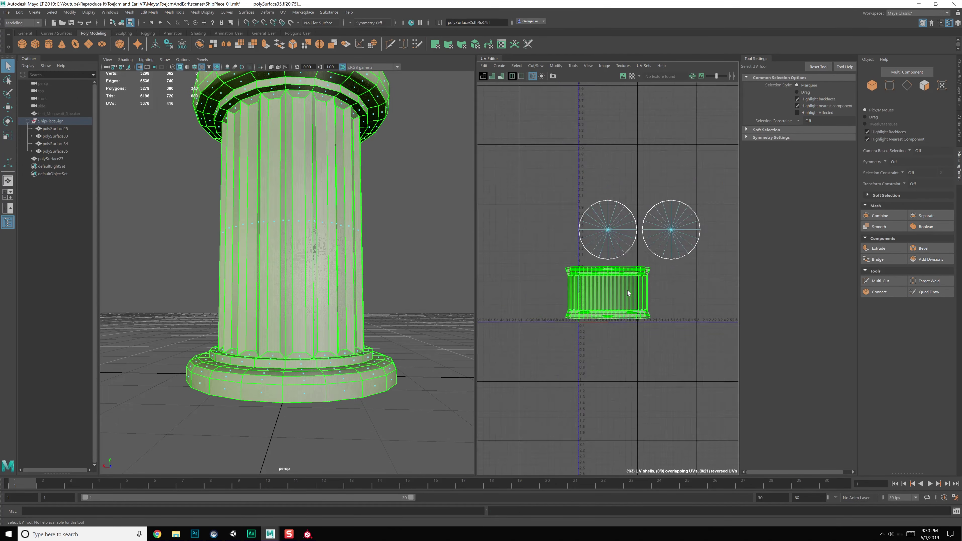
- Move the sign's bulbs, polySurface27, into the ShipPieceSign group
alt+middle_drag(380, 246, 381, 293)
alt+right_drag(381, 293, 359, 253)
alt+drag(359, 253, 359, 275)
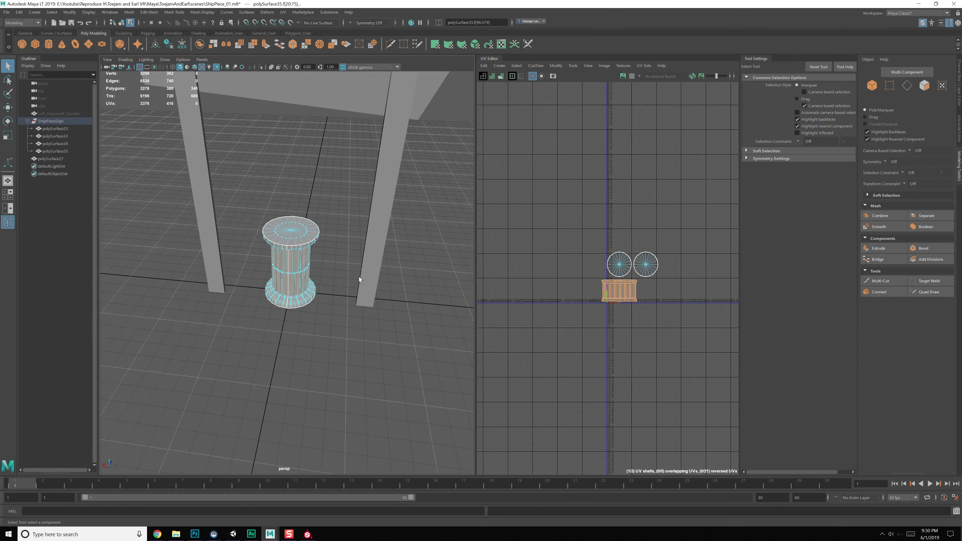
alt+middle_drag(359, 275, 375, 287)
alt+drag(375, 286, 297, 291)
alt+middle_drag(296, 291, 312, 316)
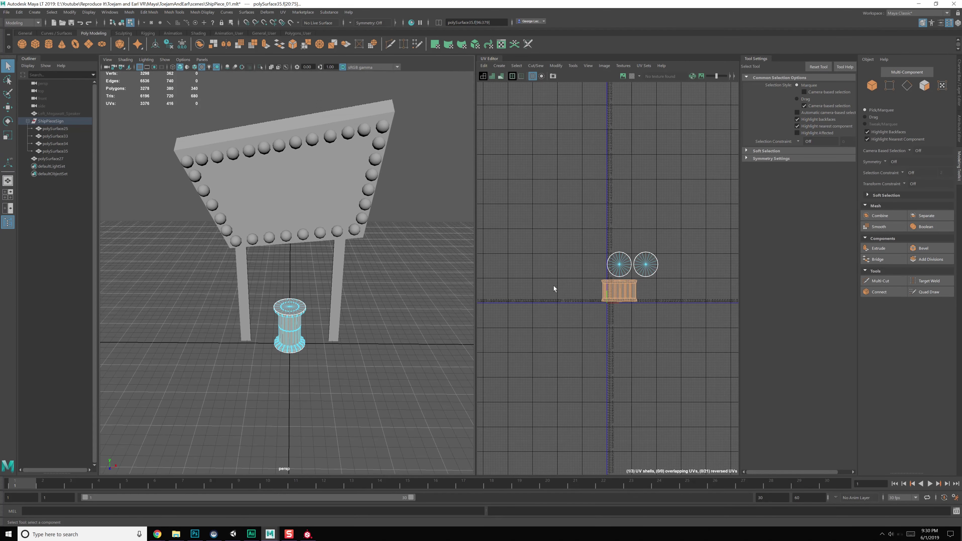
click(51, 129)
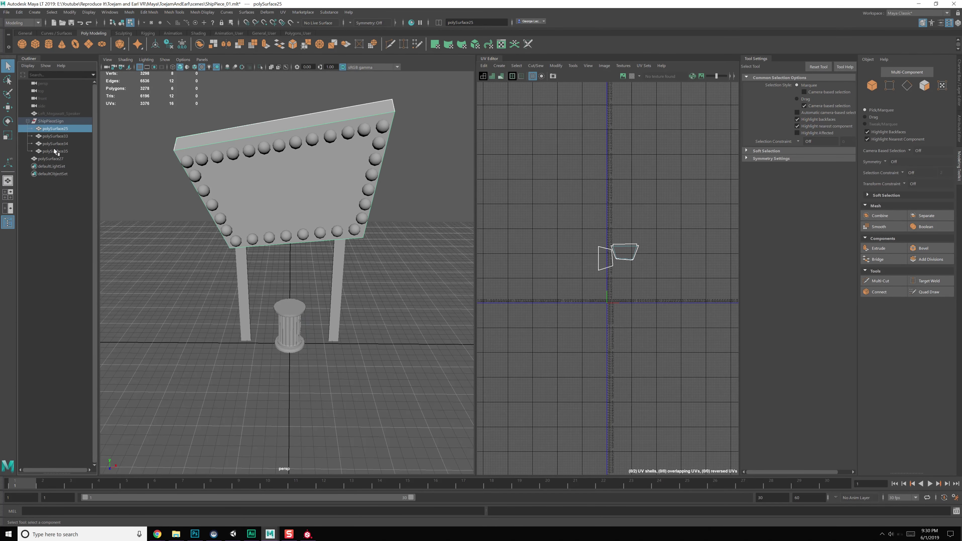
click(56, 158)
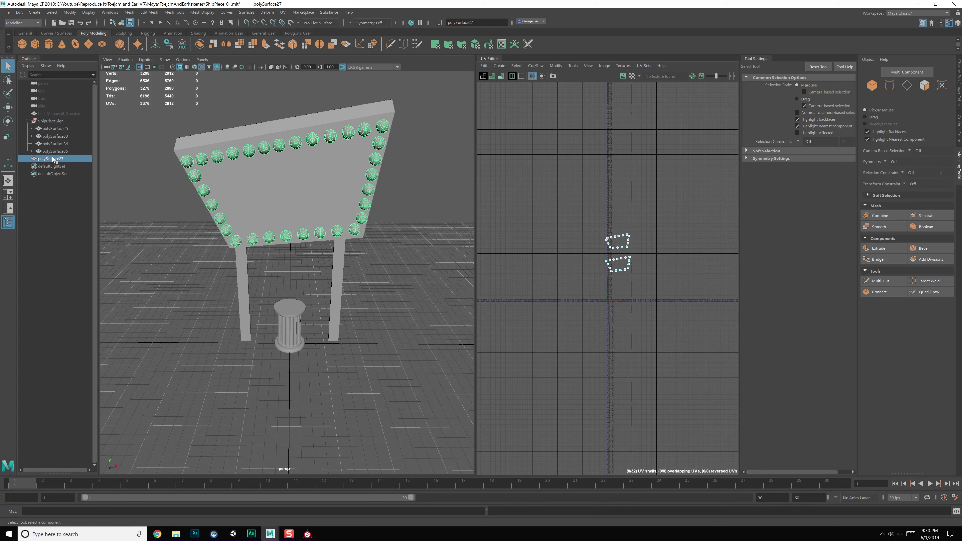
middle_drag(51, 159, 54, 121)
- Combine all five meshes in the ShipPieceSign group into one object and delete its history
drag(53, 129, 54, 158)
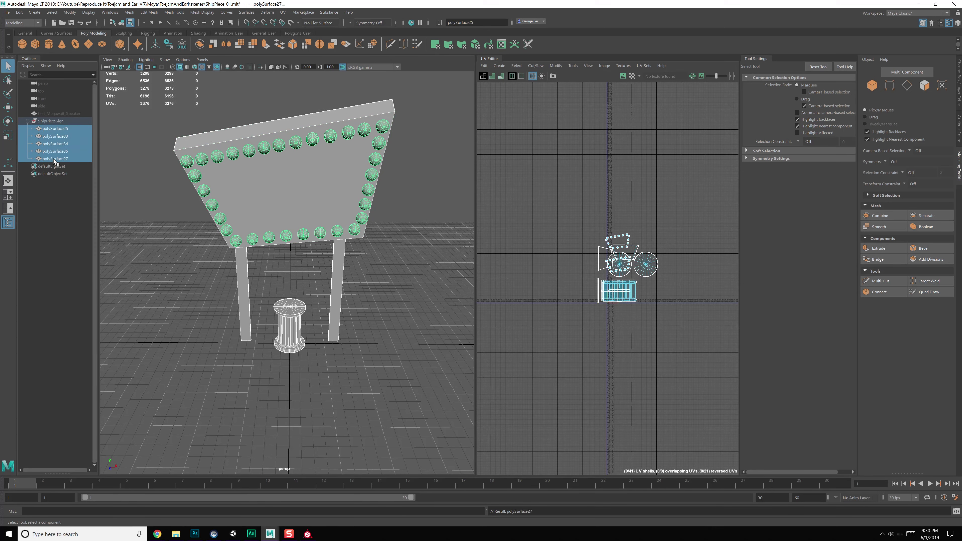
click(196, 48)
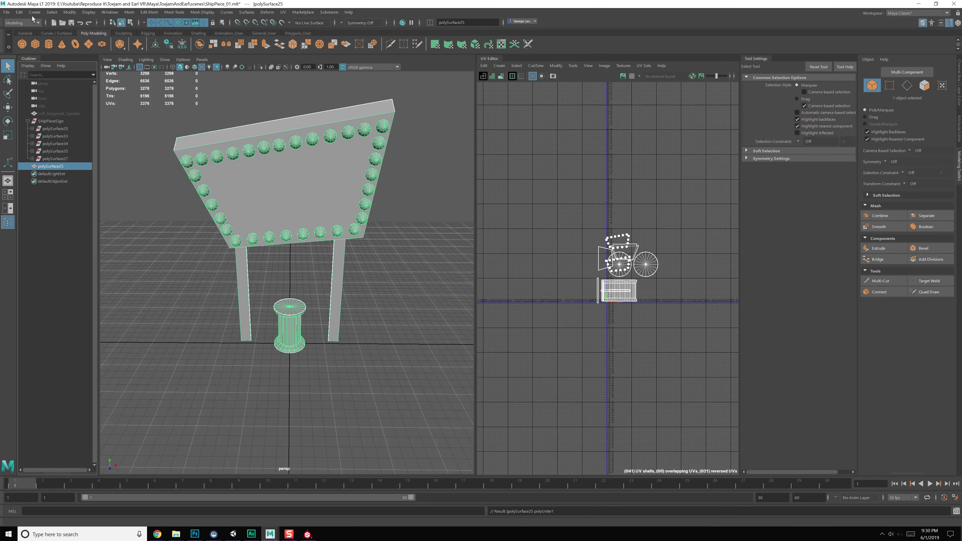
click(15, 13)
mouse_move(45, 109)
click(124, 113)
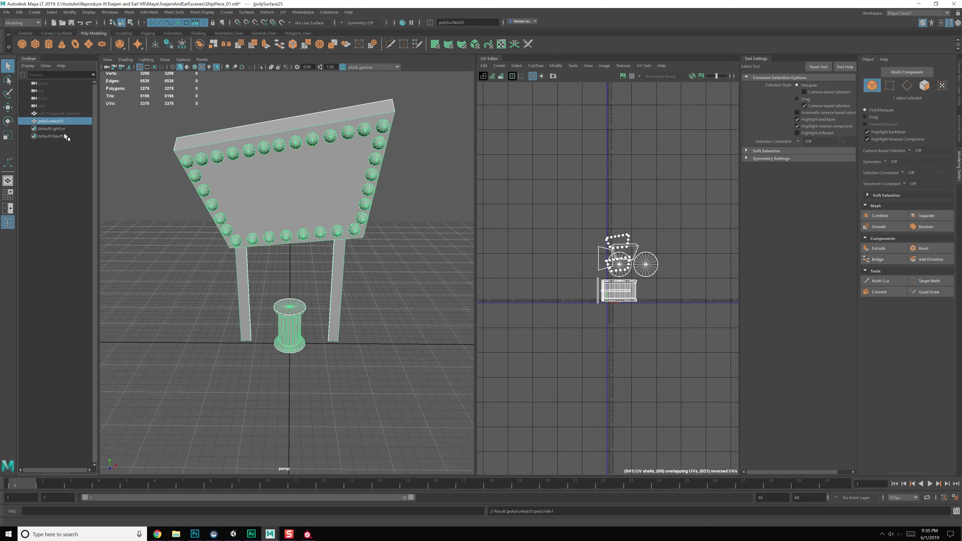
- Rename the combined mesh as ShipPieceSign, look at the sign in Unity's scene and return to Maya
double_click(53, 121)
double_click(53, 122)
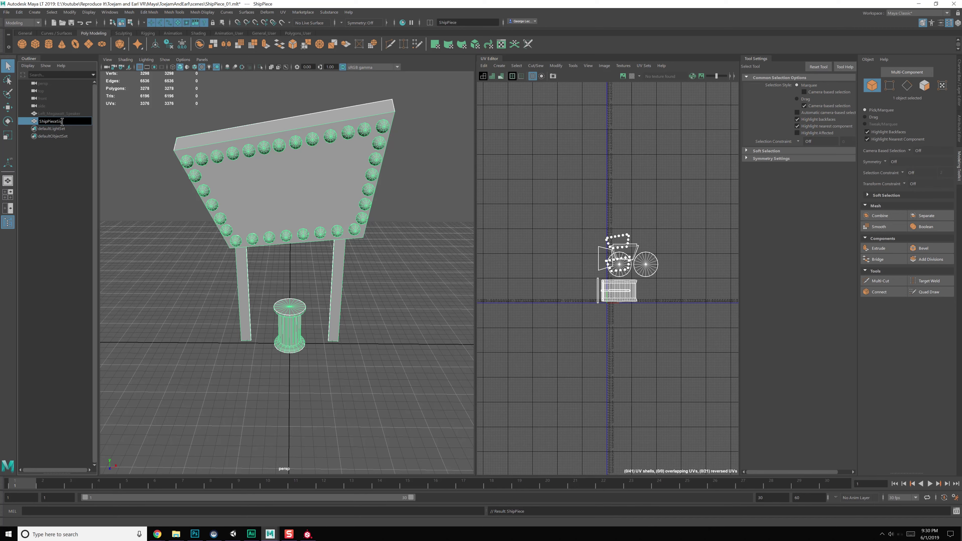
click(233, 533)
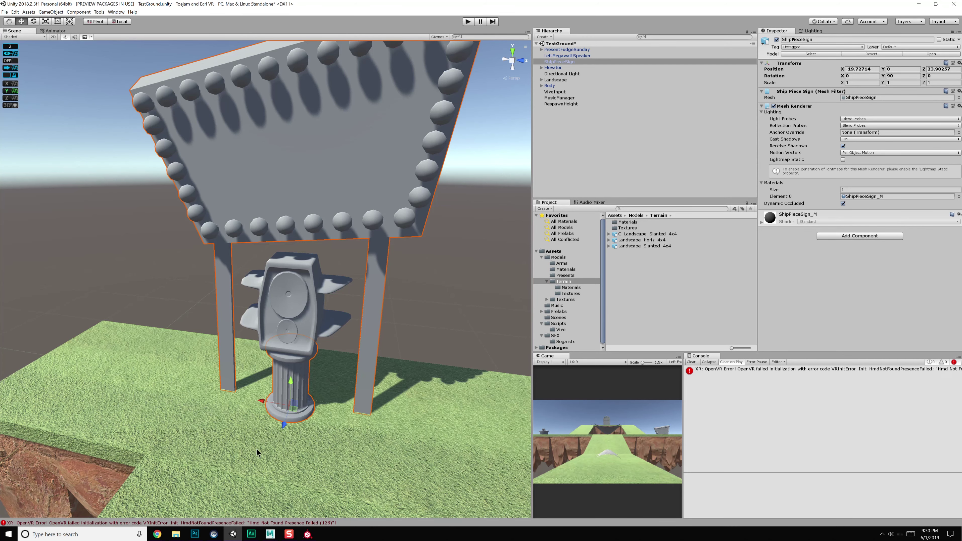
click(271, 534)
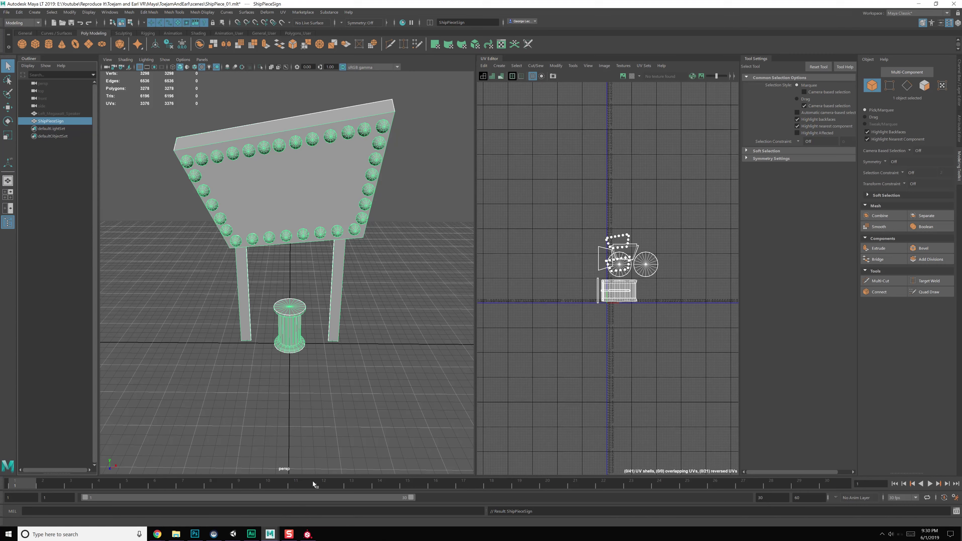
- Select the UV shells of the sign board, posts and column, leaving out the bulb shells
scroll(632, 291, up, 6)
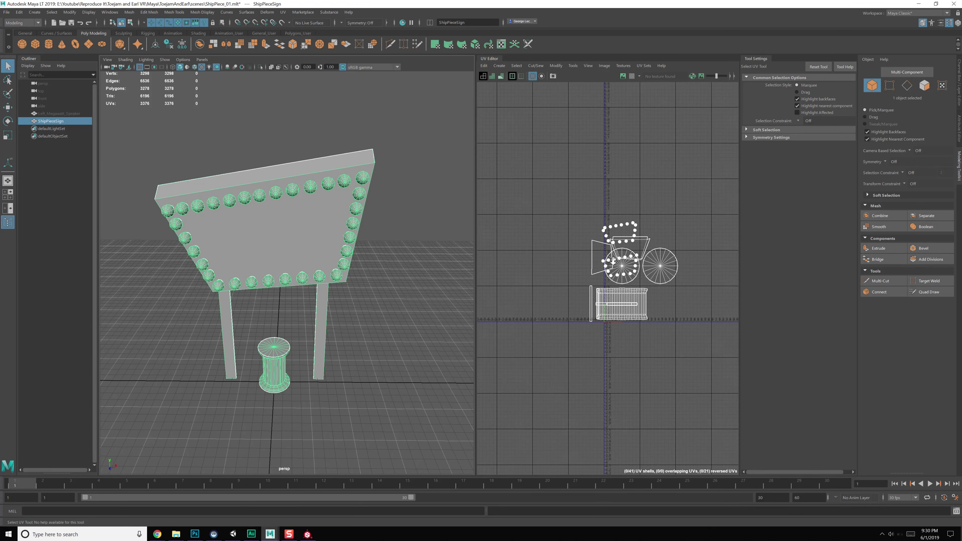
right_drag(601, 280, 584, 270)
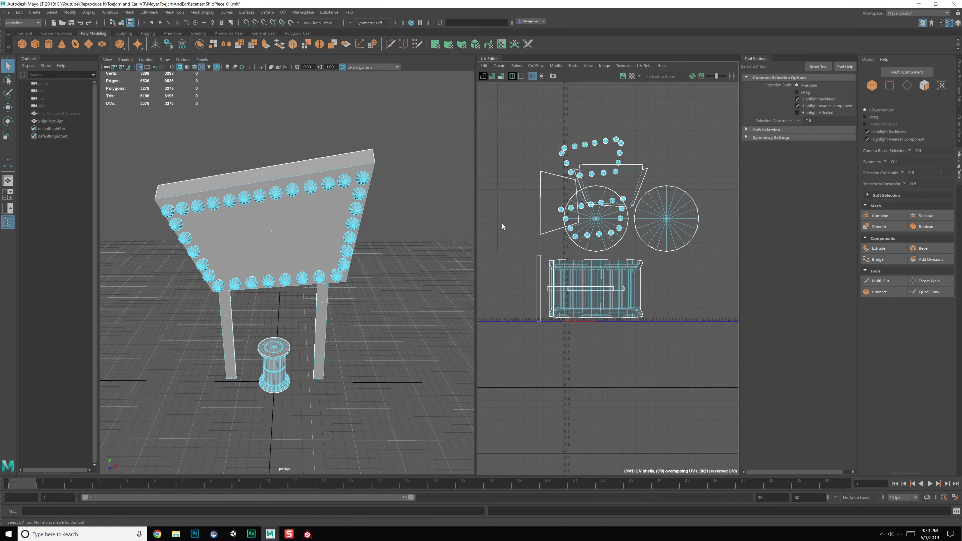
drag(538, 227, 546, 229)
shift+click(604, 242)
shift+click(653, 244)
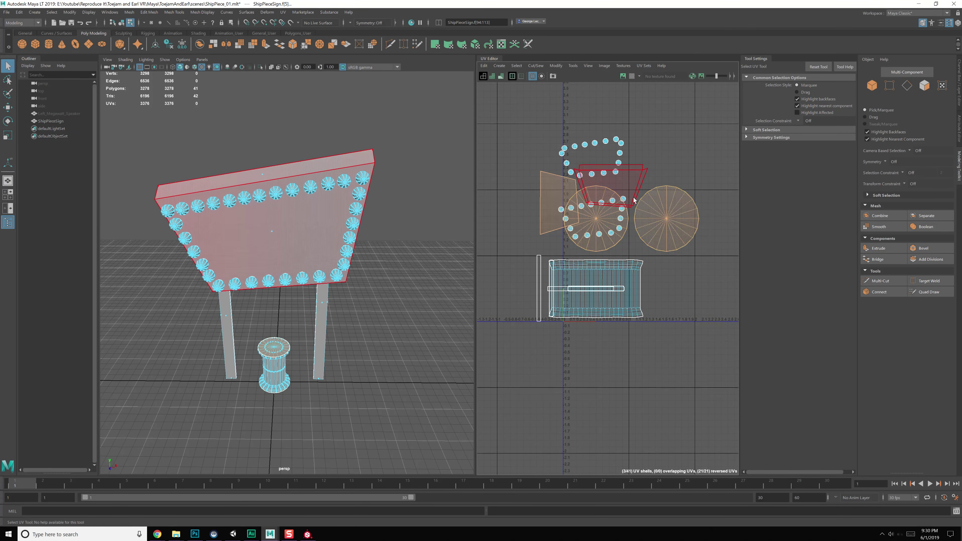
shift+click(633, 198)
shift+click(572, 267)
ctrl+shift+drag(594, 327, 506, 257)
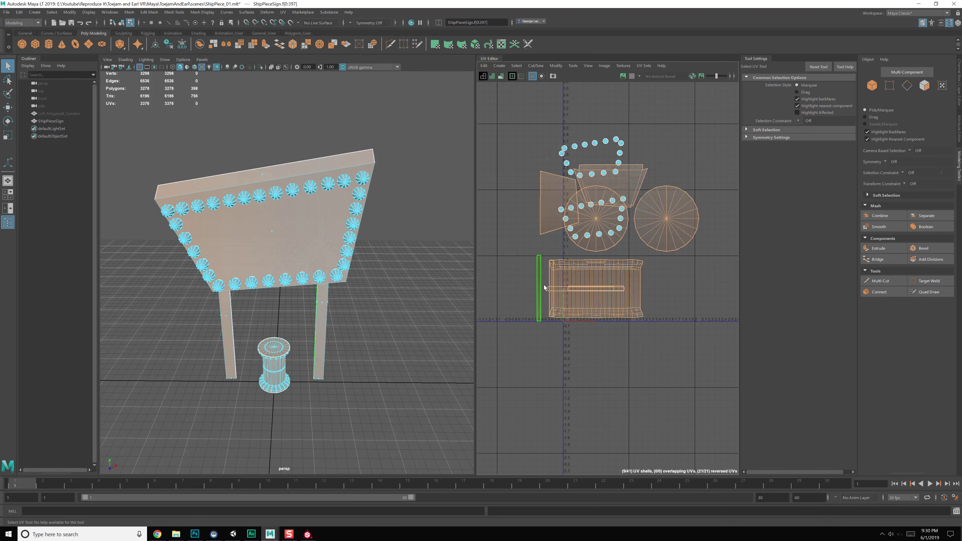
- Lay out the selected UV shells with a packing resolution of 2048 and return to object selection
alt+middle_drag(615, 274, 607, 284)
shift+right_drag(607, 284, 553, 311)
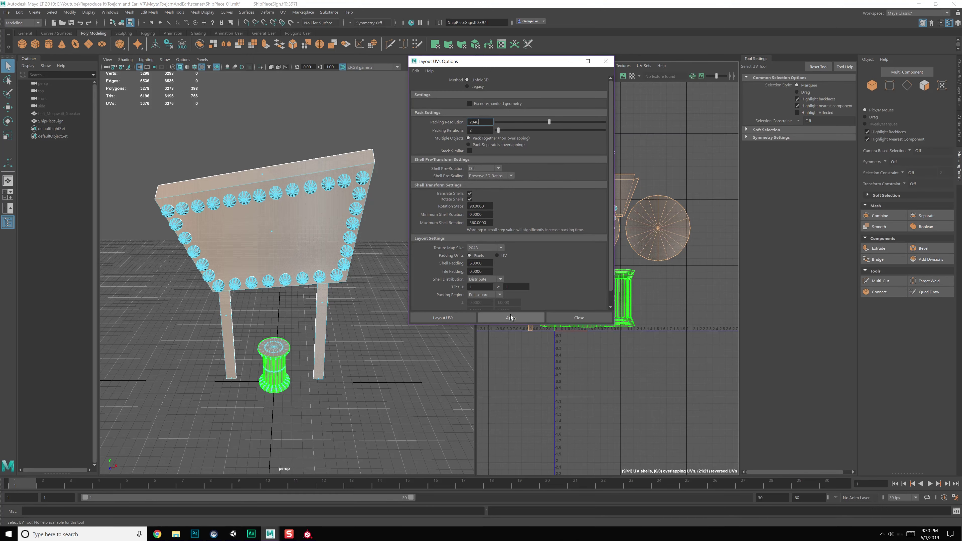
click(577, 318)
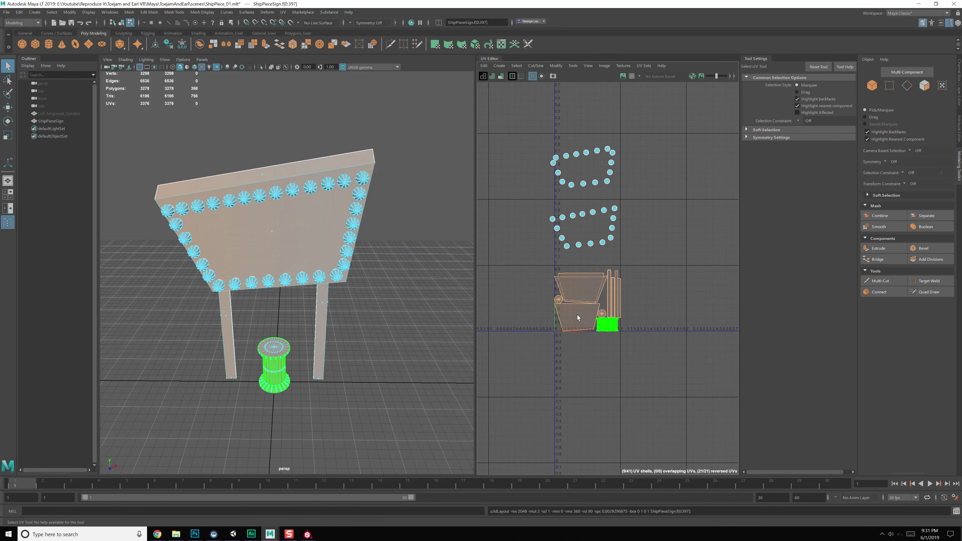
scroll(586, 306, up, 3)
alt+middle_drag(613, 246, 617, 264)
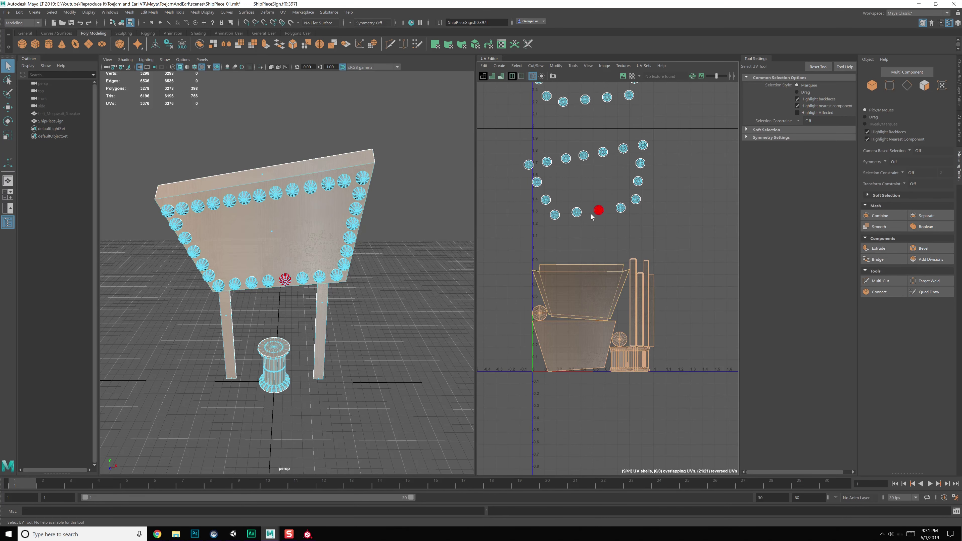
alt+middle_drag(594, 213, 599, 231)
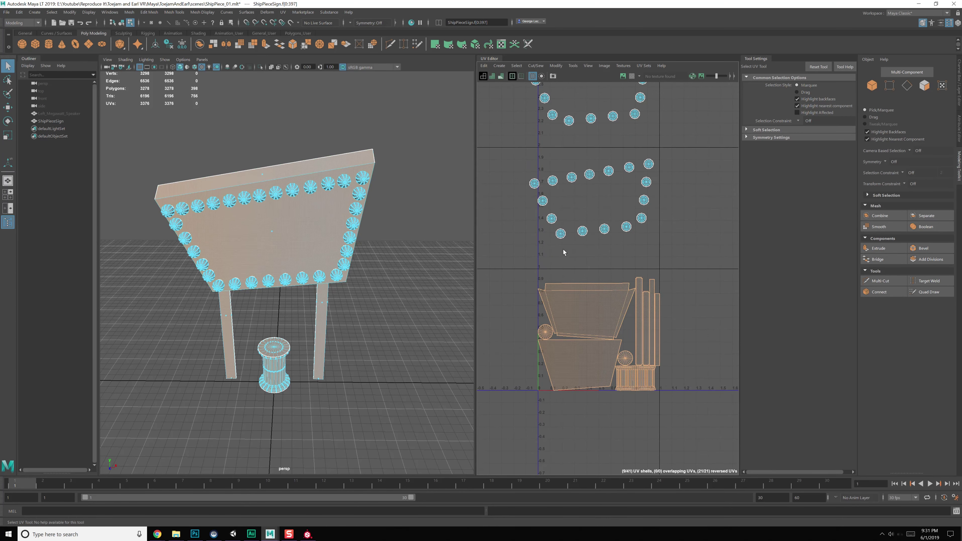
key(F8)
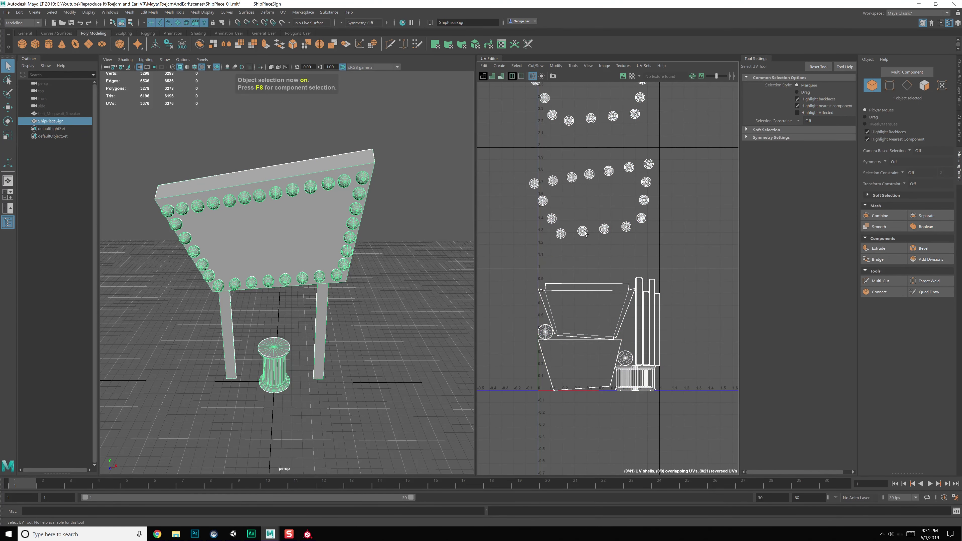
key(F8)
key(F8)
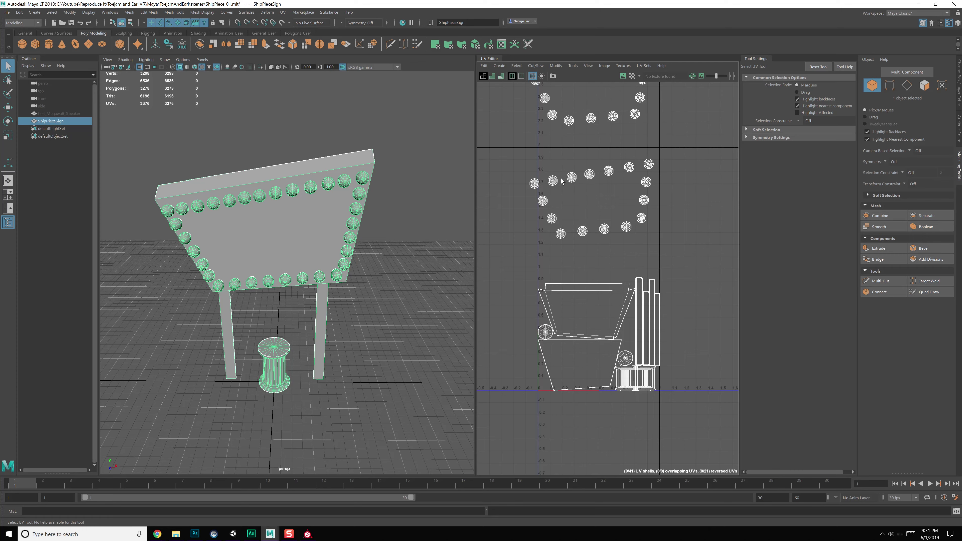
scroll(596, 206, down, 3)
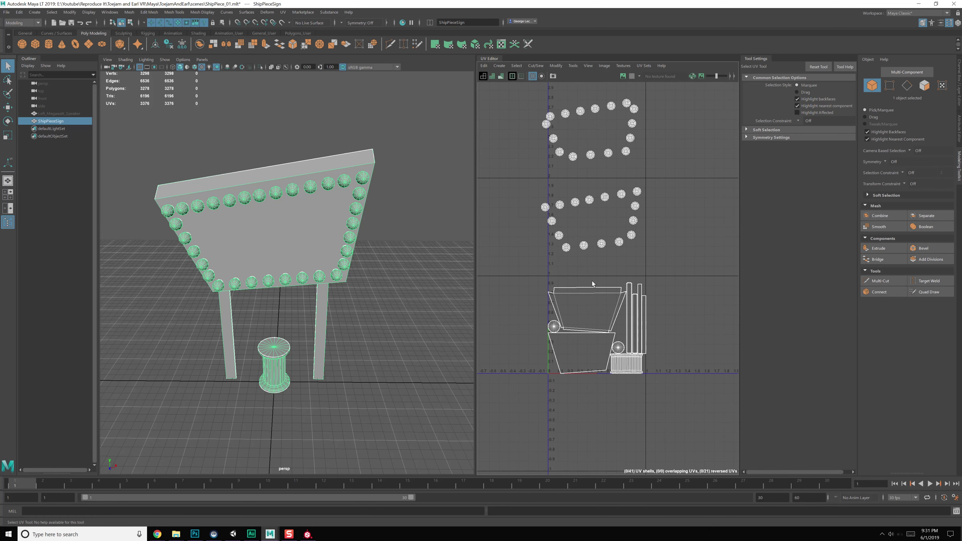
scroll(592, 283, up, 2)
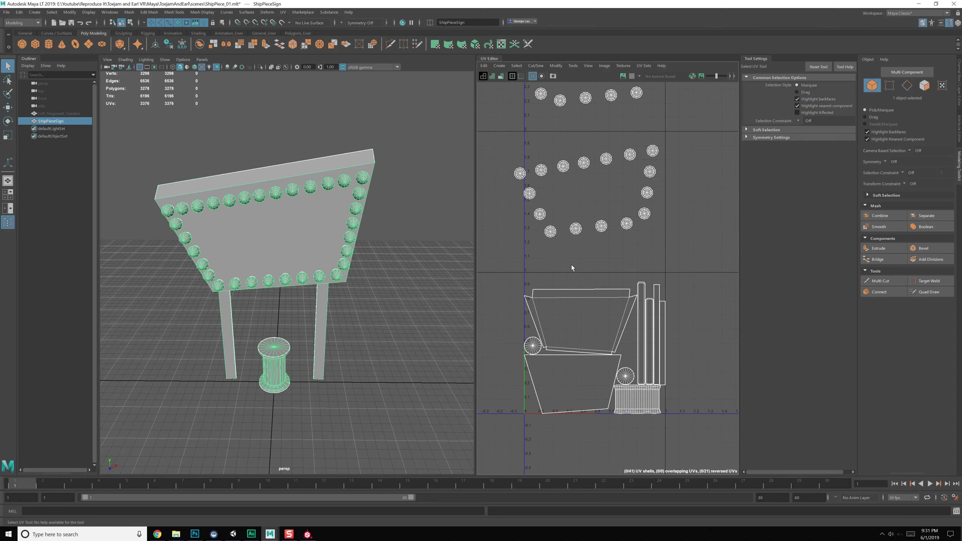
alt+middle_drag(575, 221, 585, 253)
alt+right_drag(585, 253, 560, 236)
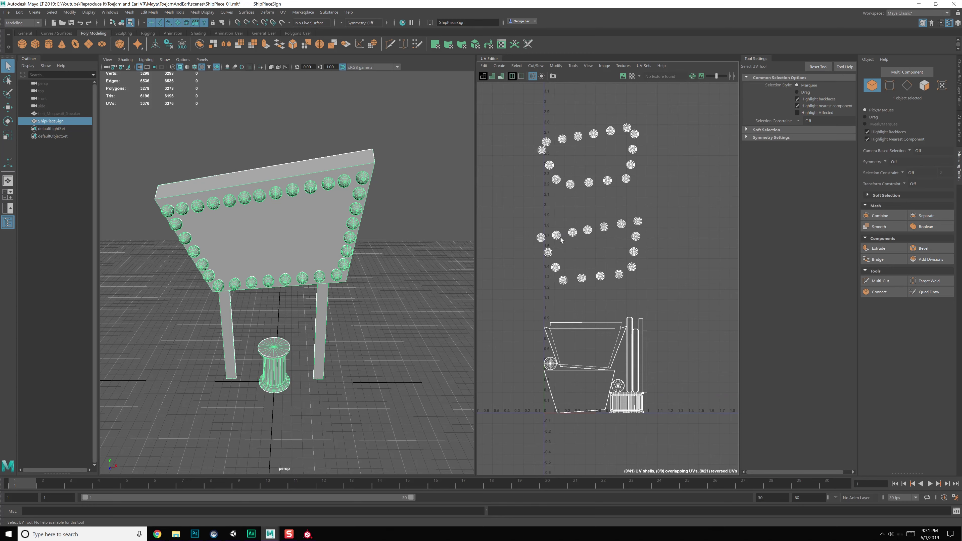
- Move the UV shells of the sign panels, posts and pedestal horizontally out of the 0–1 UV tile
drag(515, 298, 589, 394)
key(w)
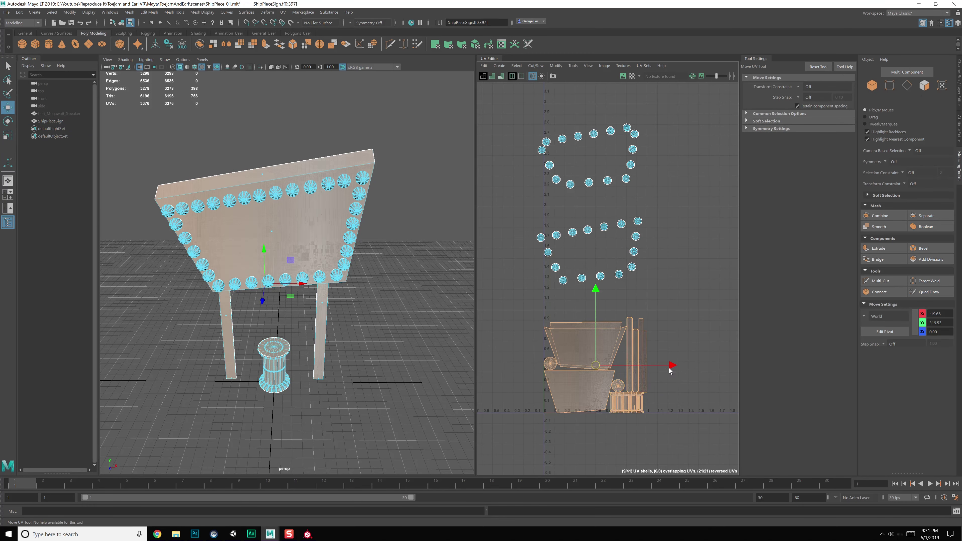
click(694, 372)
drag(513, 305, 805, 374)
- Lay out the lower ring of bulb UV shells inside the 0–1 tile, using the current Layout UVs options
click(522, 221)
drag(522, 221, 662, 294)
shift+right_click(627, 259)
shift+right_drag(628, 256, 616, 275)
click(607, 277)
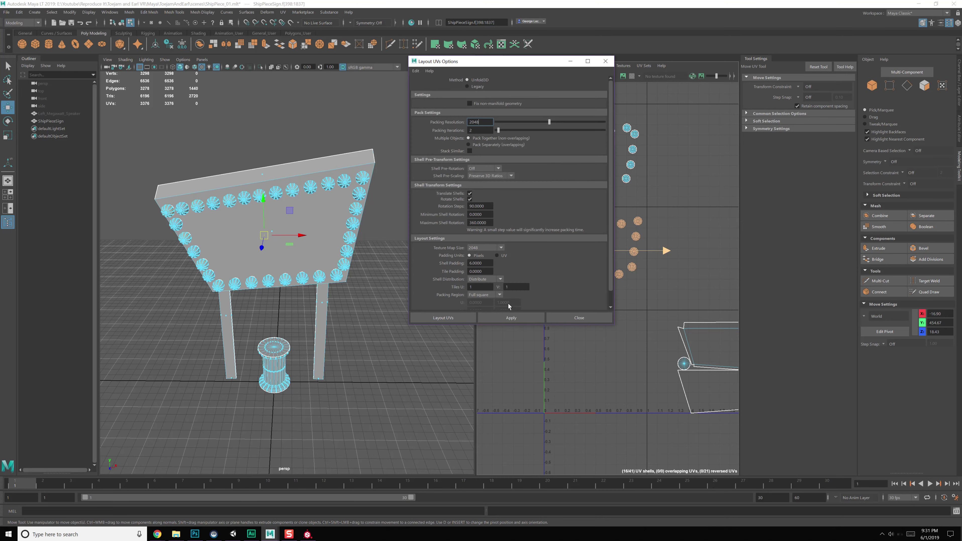
click(509, 316)
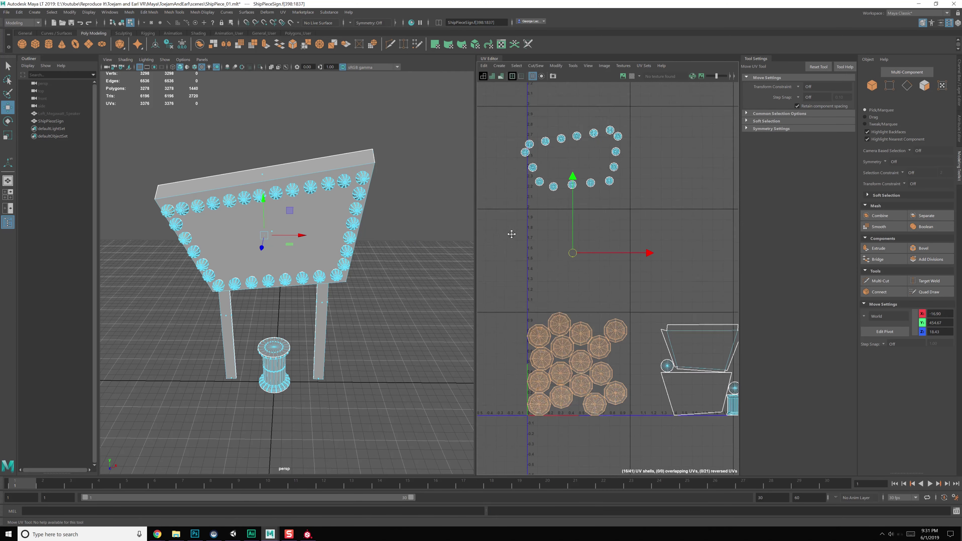
- Extract the bulbs of the remaining unpacked UV ring from ShipPieceSign as separate meshes
key(F8)
right_drag(540, 152, 506, 172)
key(F8)
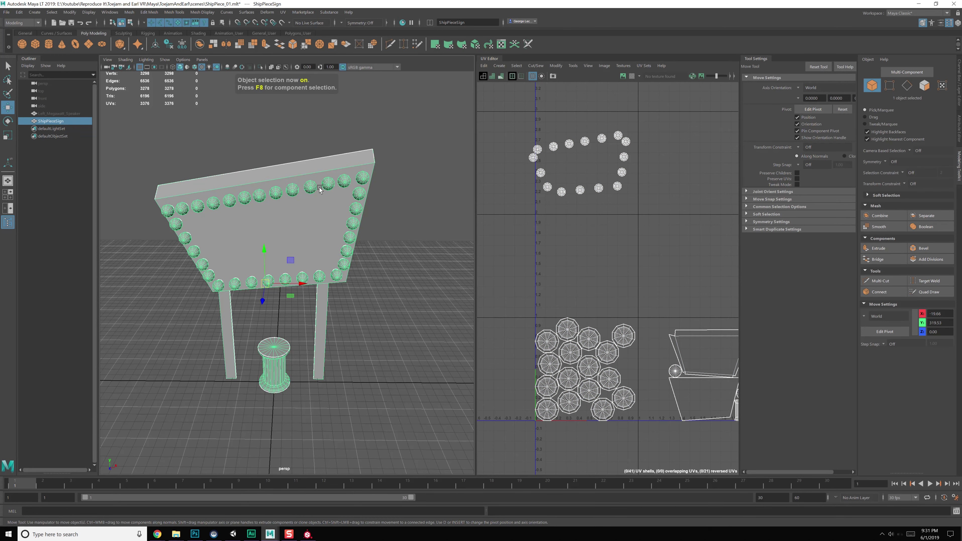
click(410, 151)
click(362, 178)
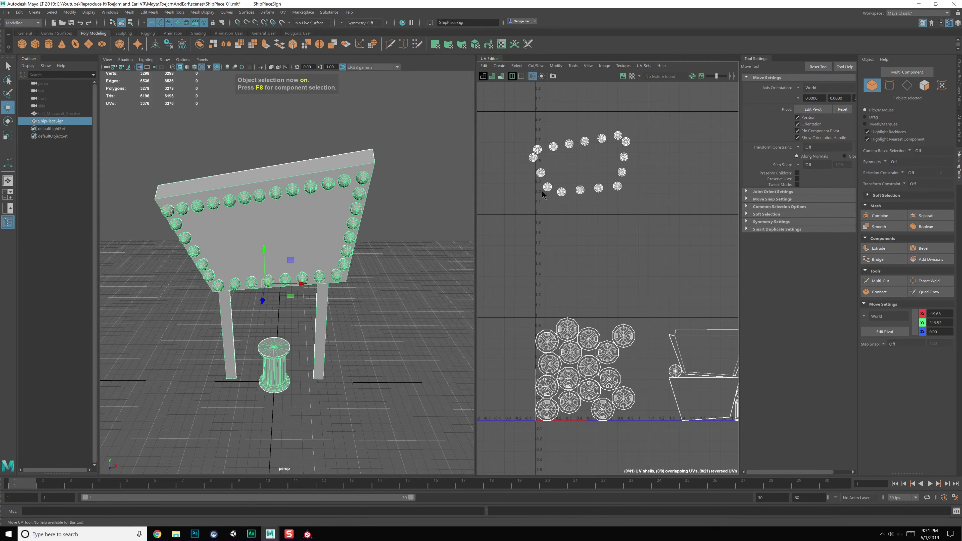
right_drag(542, 191, 510, 179)
drag(506, 113, 672, 229)
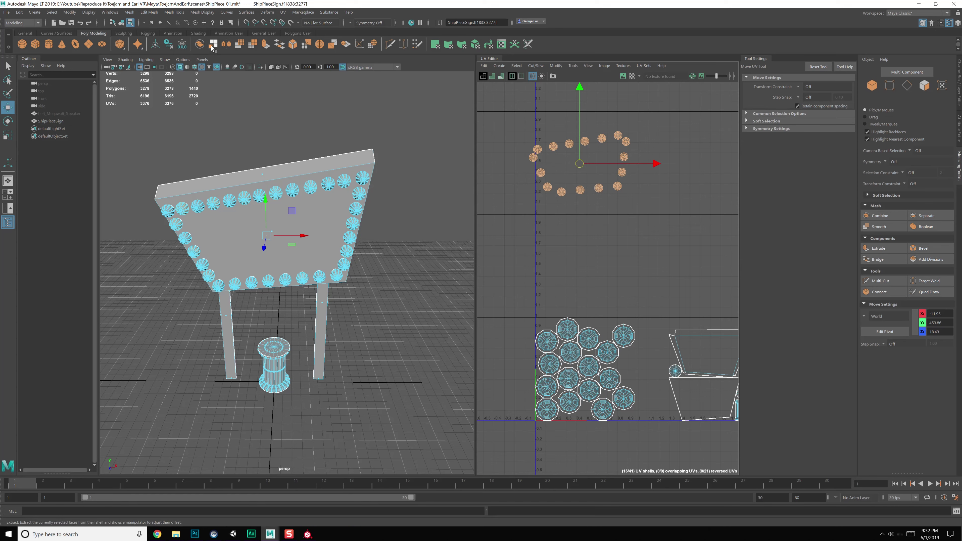
key(F8)
key(F8)
key(F8)
key(F8)
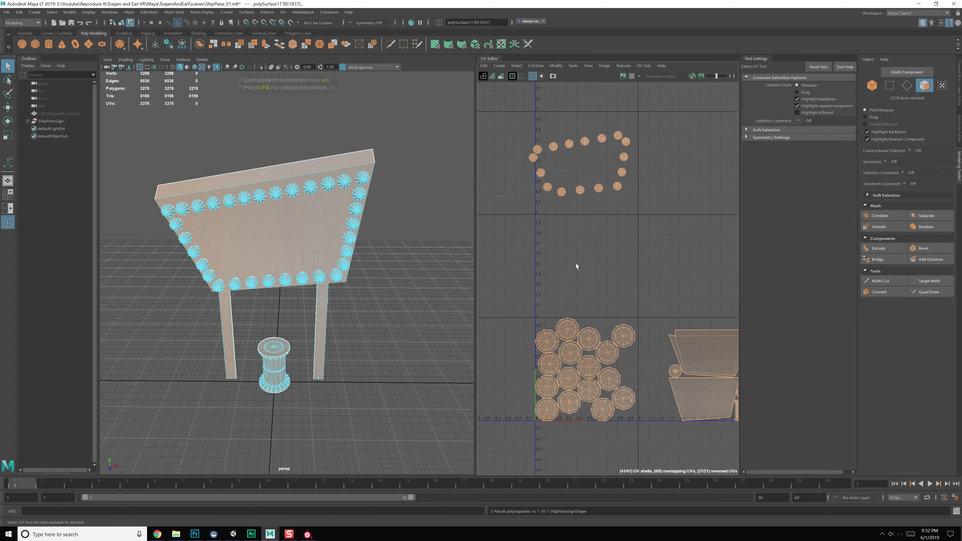
- Try to extract the bulbs whose UV shells are packed in the 0–1 tile from the multi-object selection
key(F8)
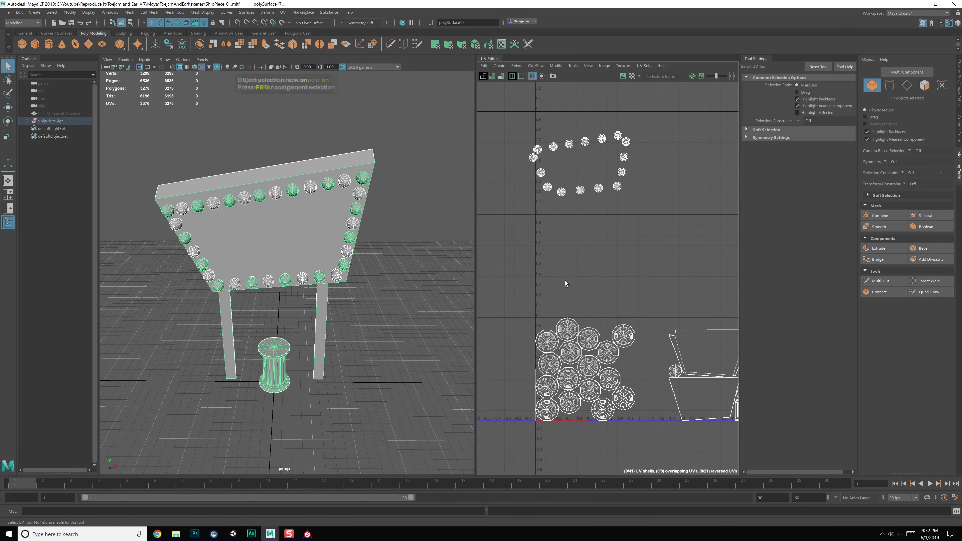
key(F8)
click(568, 272)
drag(514, 285, 648, 416)
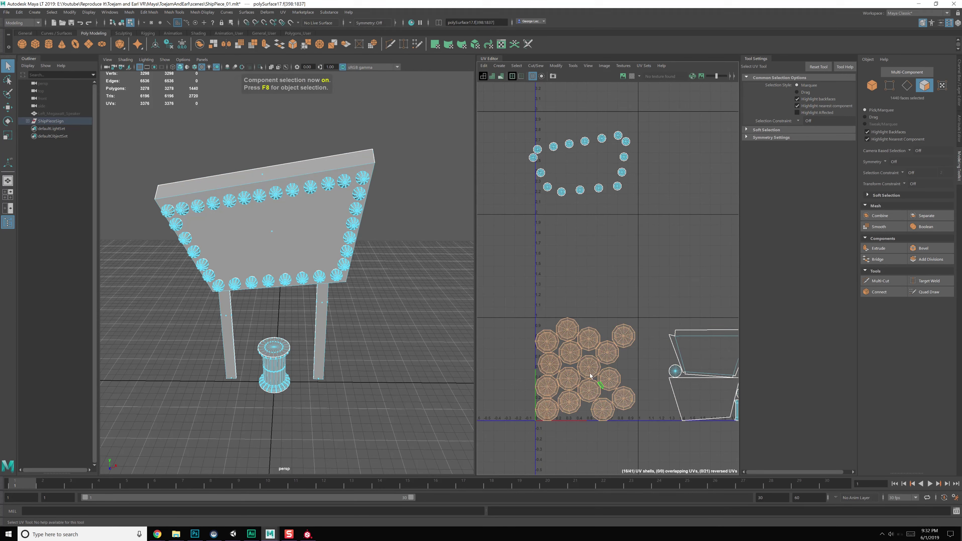
click(213, 44)
key(F8)
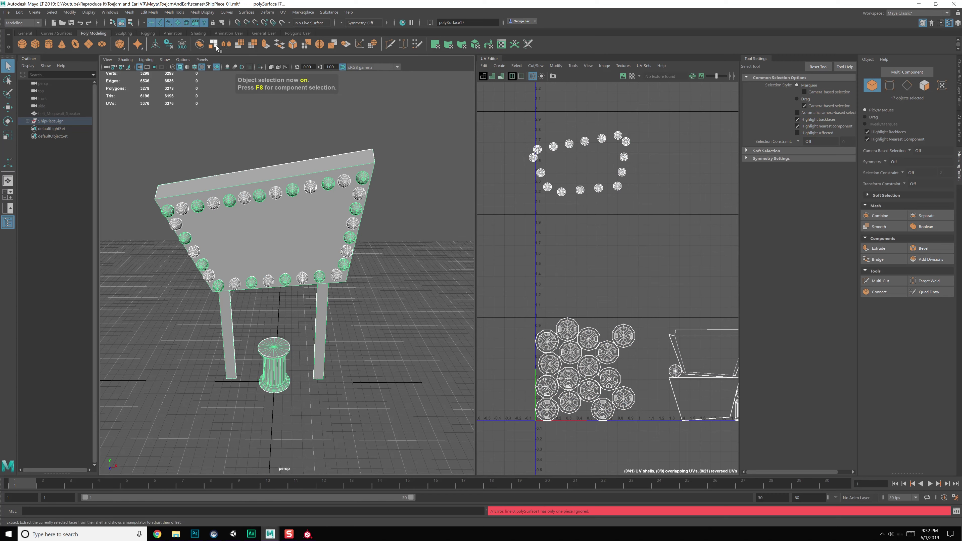
- Extract the bulbs still attached to the sign body, polySurface17, into individual meshes
key(F11)
click(567, 328)
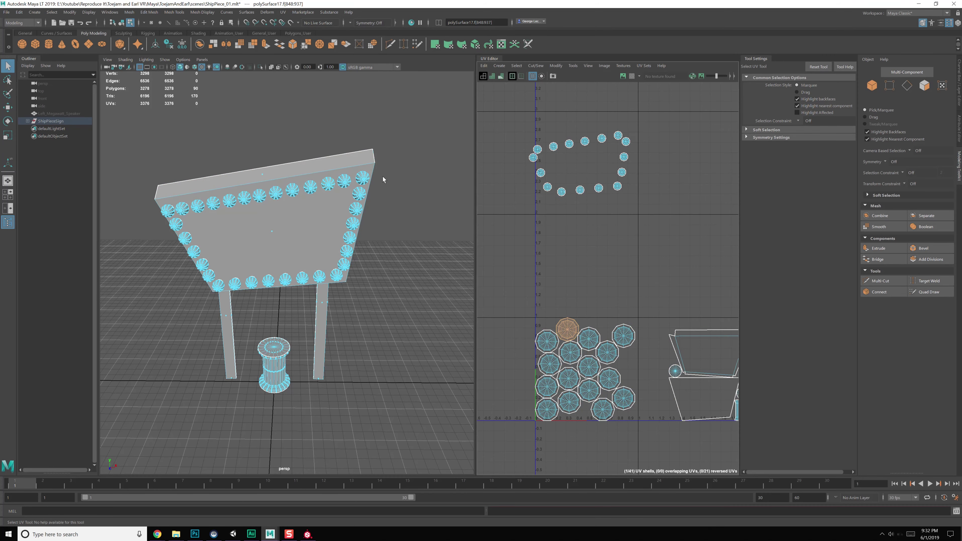
key(F8)
click(415, 209)
click(311, 187)
click(328, 185)
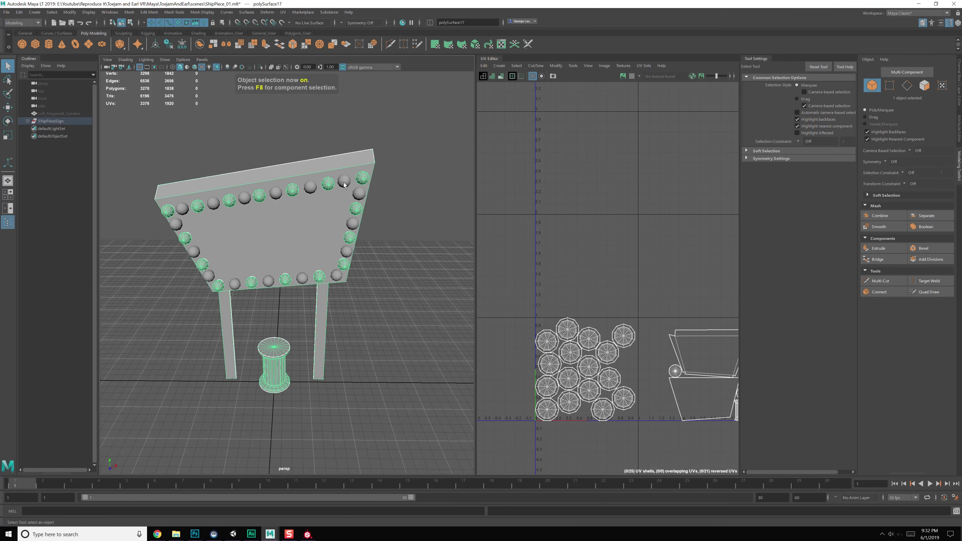
click(344, 185)
click(332, 183)
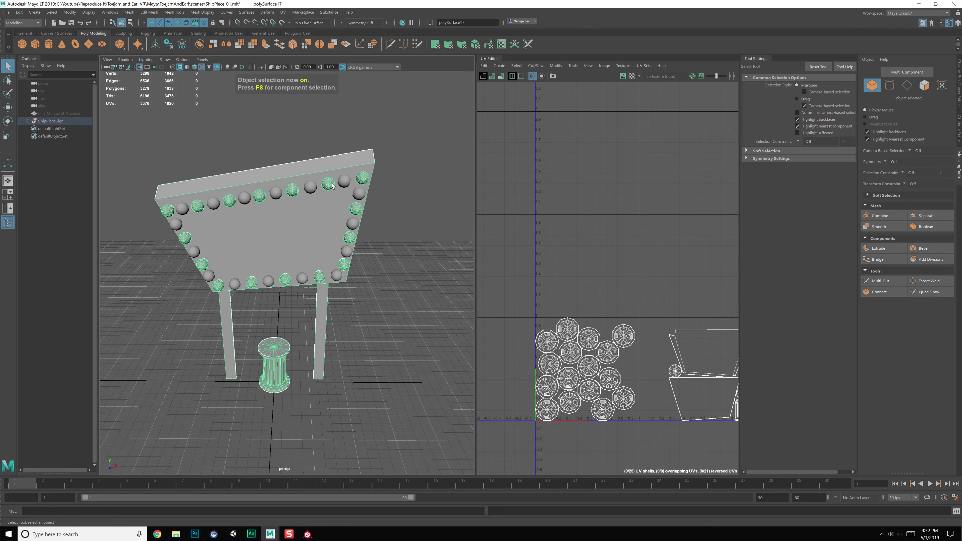
click(217, 48)
key(q)
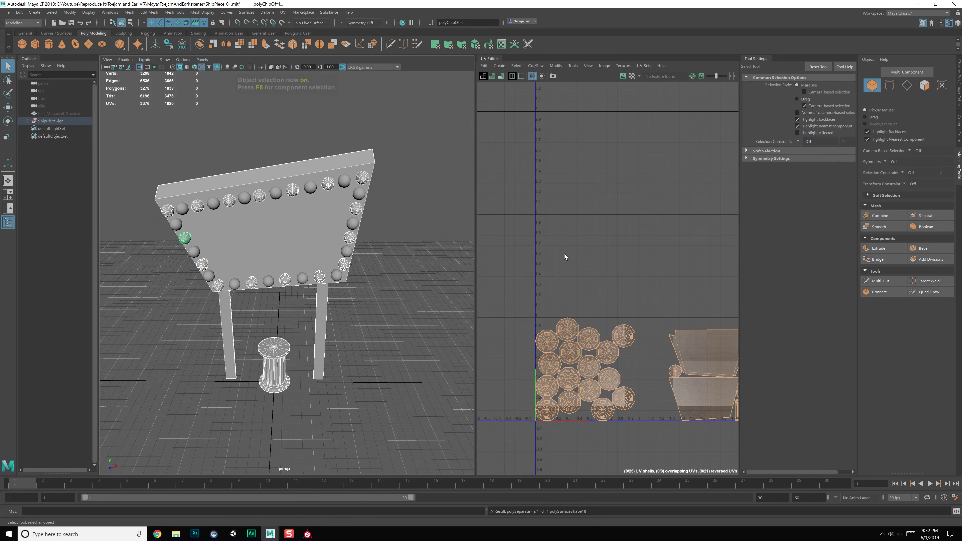
- Inspect one bulb along the sign's upper edge and its UV shell to verify that it is a separate mesh
key(F8)
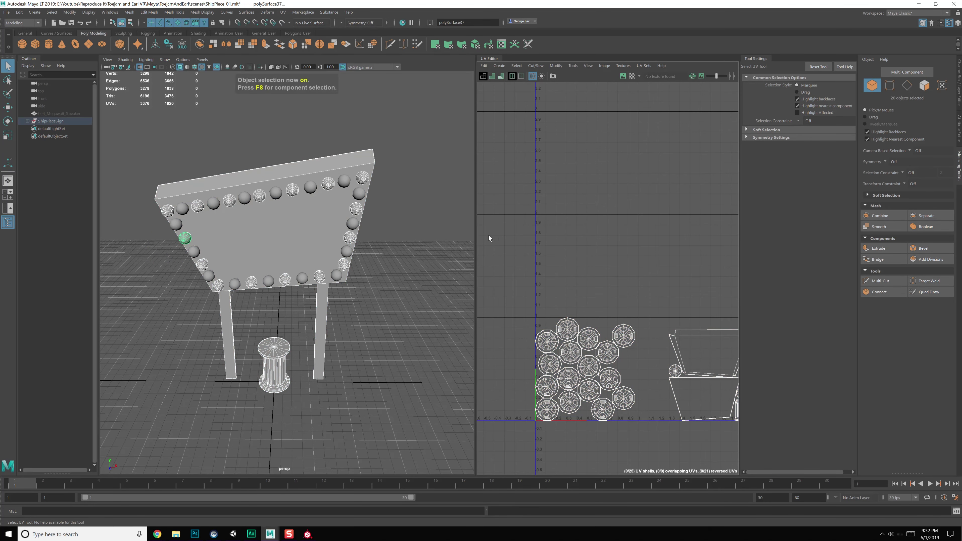
click(413, 238)
key(F8)
click(332, 189)
double_click(333, 184)
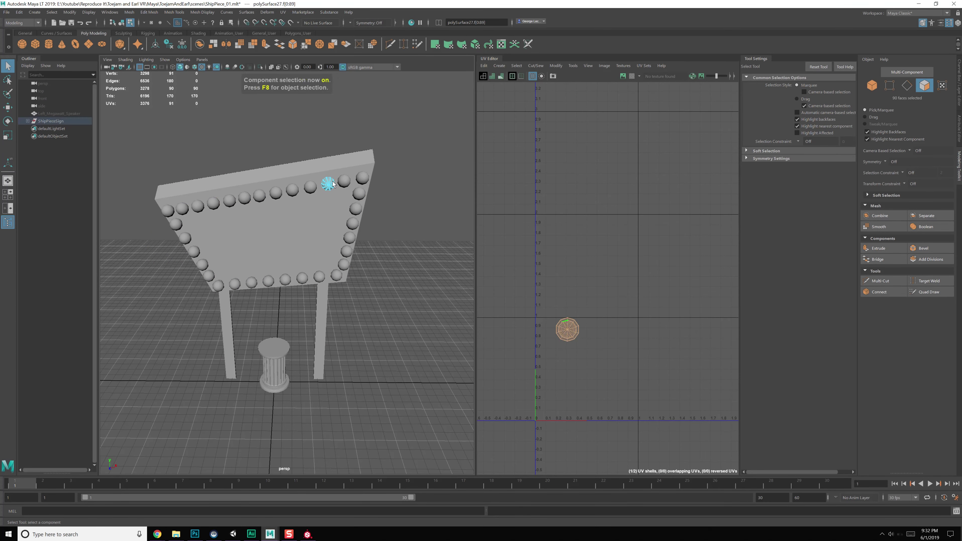
key(F8)
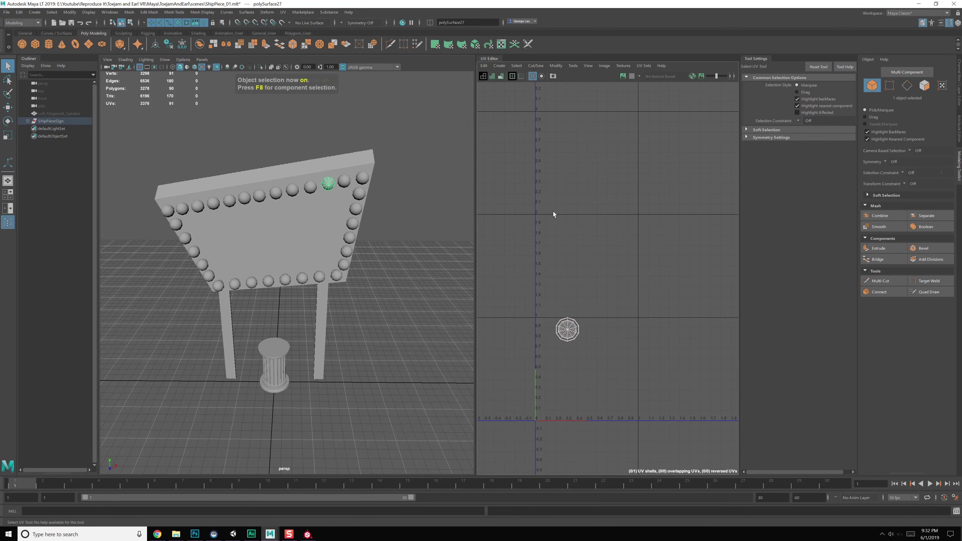
- Try to combine the bulbs by selecting their faces through the packed UV shells
click(342, 203)
drag(119, 133, 430, 312)
drag(497, 271, 656, 465)
right_drag(578, 265, 538, 254)
drag(513, 259, 648, 464)
alt+middle_drag(328, 228, 331, 240)
right_drag(331, 242, 313, 238)
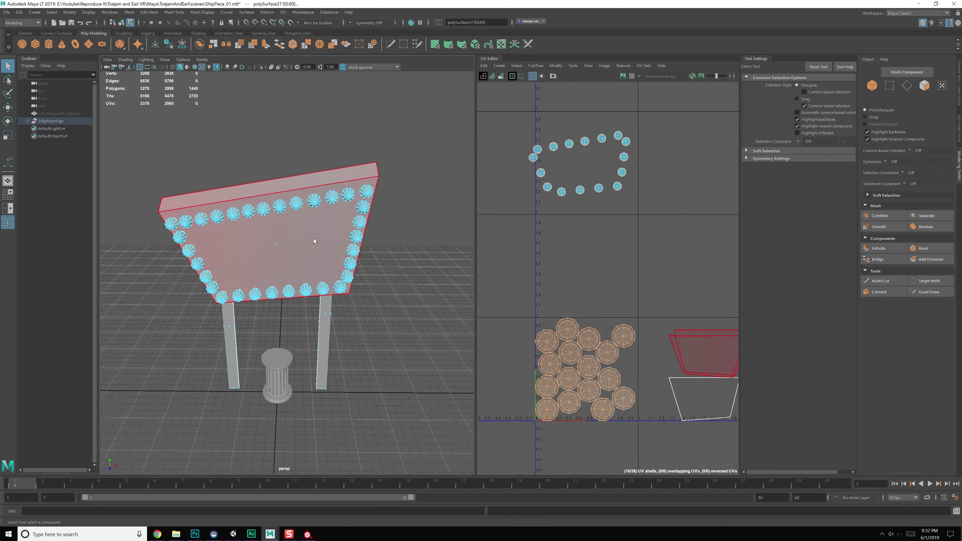
click(200, 44)
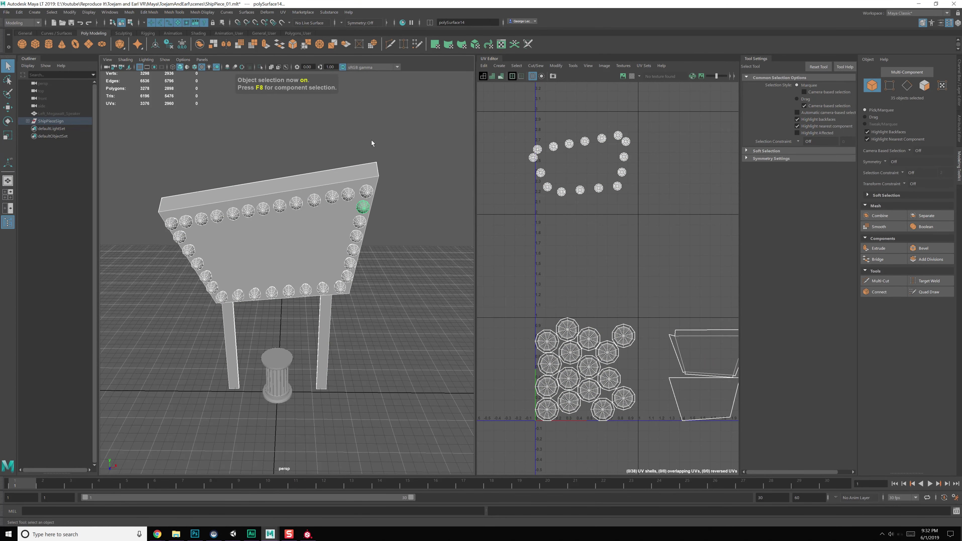
drag(497, 118, 691, 221)
right_drag(630, 226, 587, 229)
drag(515, 122, 590, 214)
alt+middle_drag(315, 180, 305, 175)
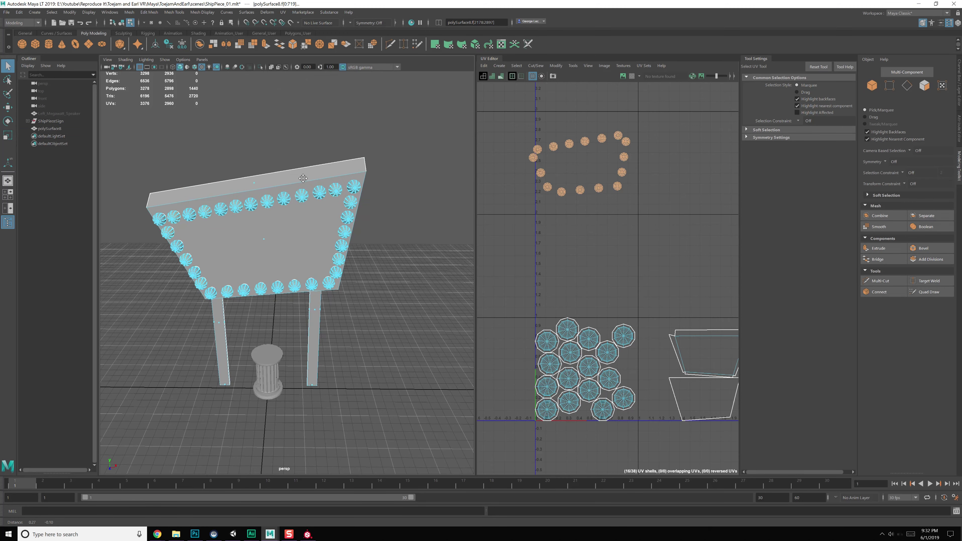
key(F8)
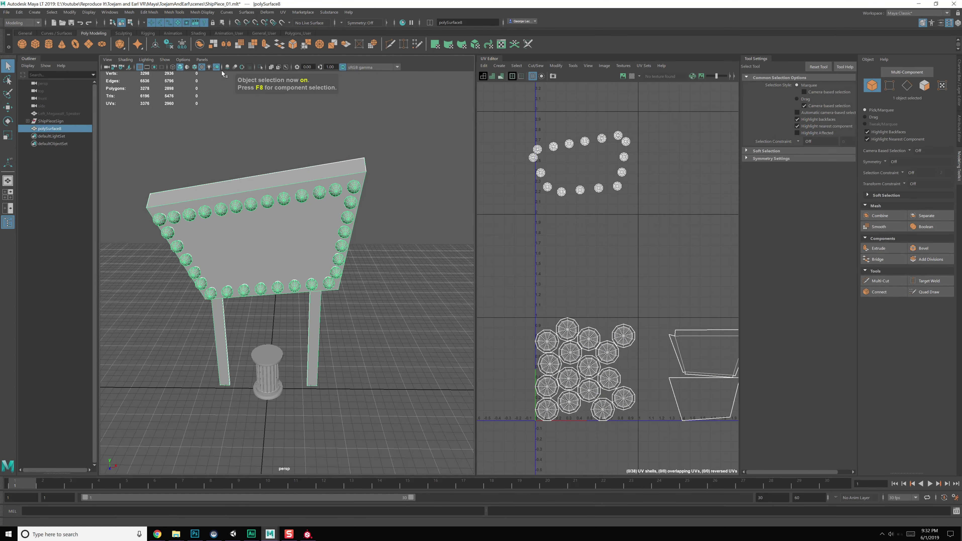
- Undo the combine and the related UV shell selections
key(ctrl+z)
key(ctrl+z)
key(ctrl+z)
key(ctrl+z)
key(ctrl+z)
key(ctrl+z)
key(ctrl+z)
key(ctrl+z)
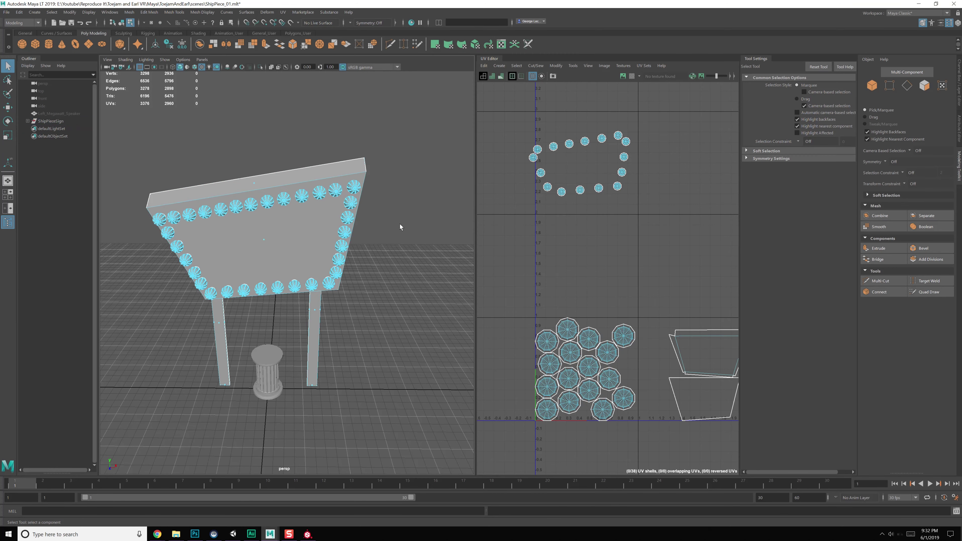
- Combine every second bulb around the sign, the ones with packed UV shells, into one mesh
key(F8)
click(326, 224)
click(335, 188)
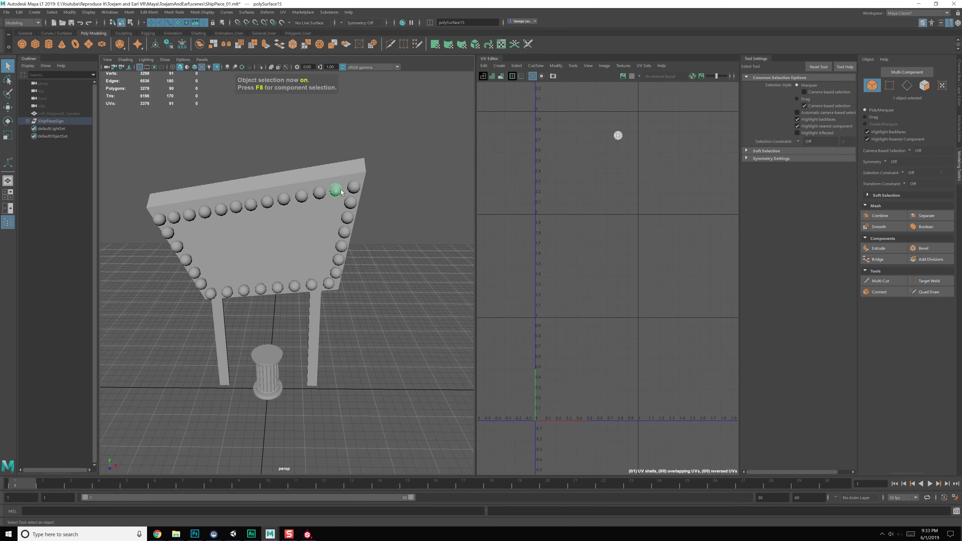
click(354, 187)
click(161, 221)
shift+click(190, 218)
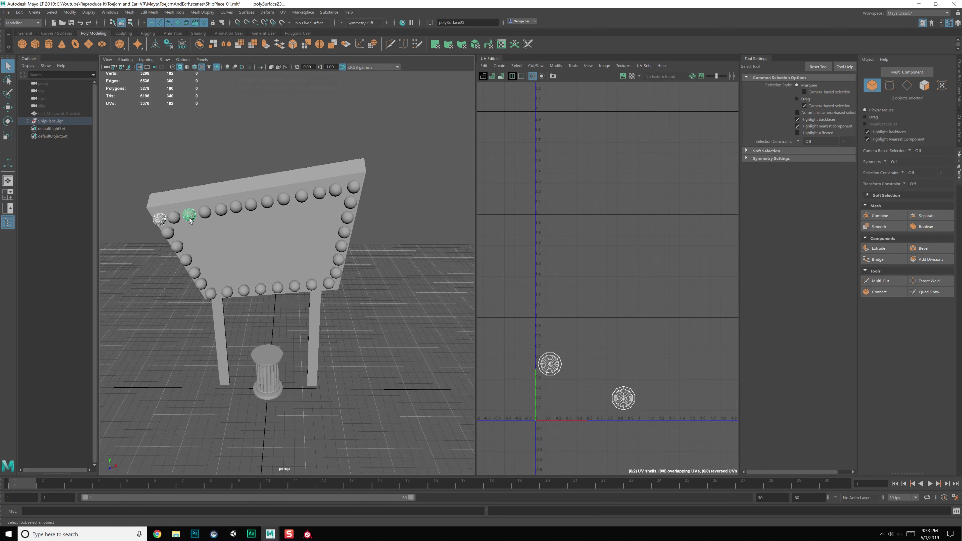
shift+click(221, 208)
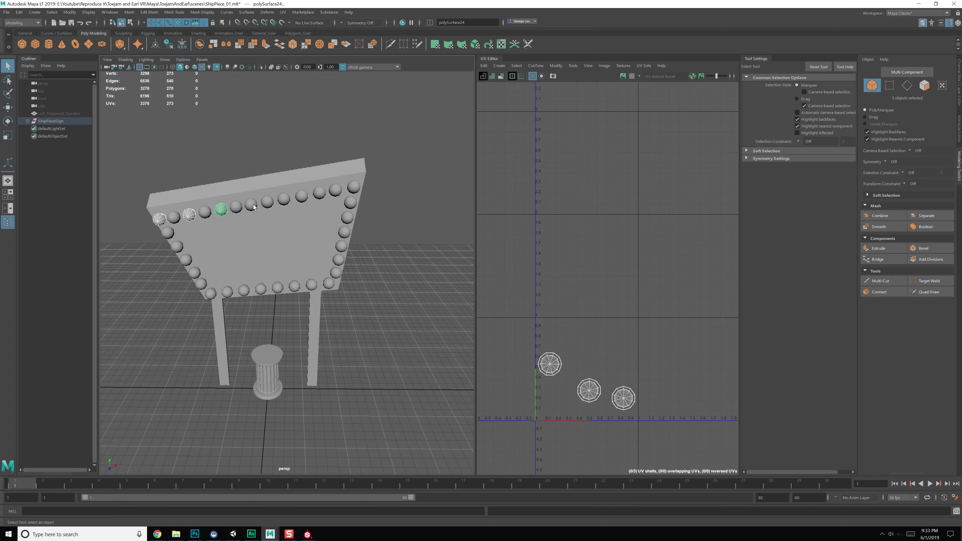
shift+click(251, 205)
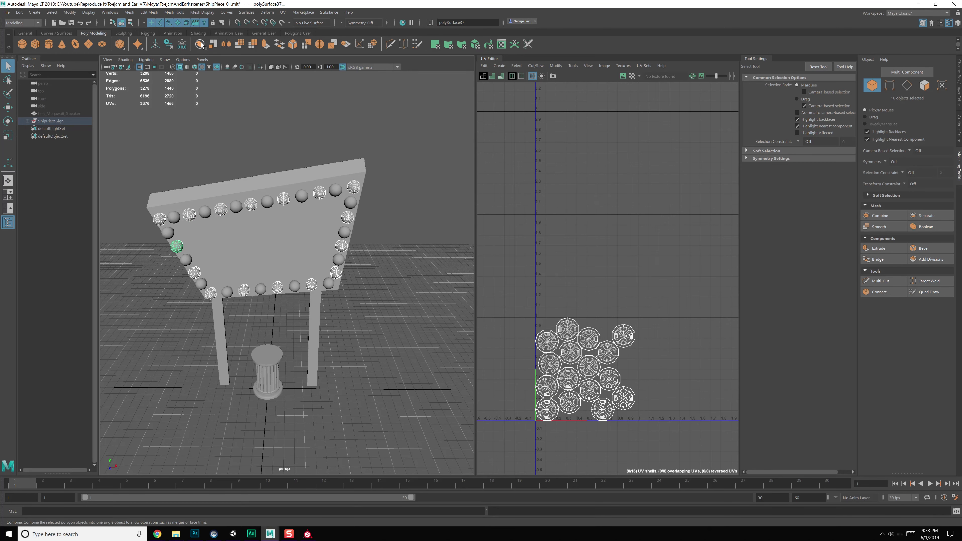
shift+right_drag(178, 242, 182, 199)
- Combine the remaining alternate bulbs around the sign, the ones with small unpacked UV shells, into a second mesh
click(174, 217)
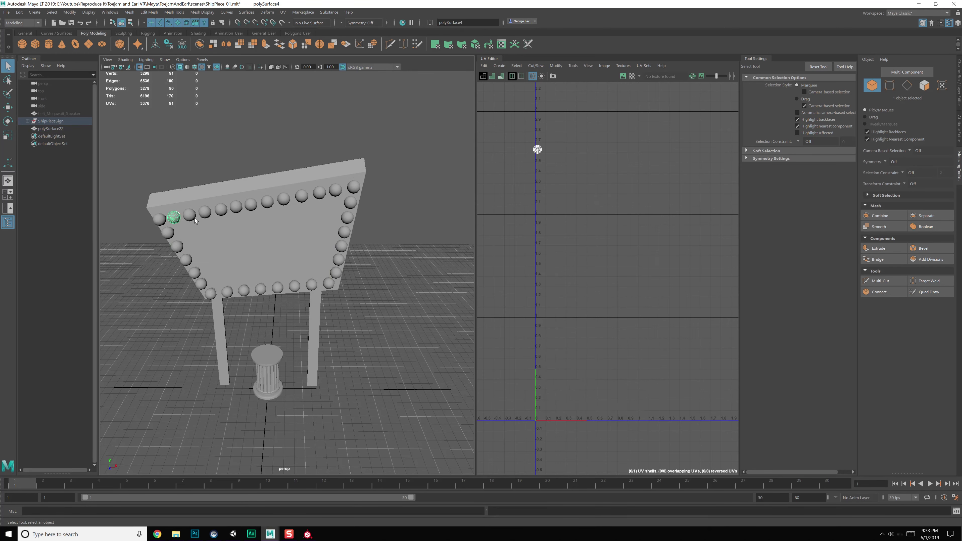
shift+click(204, 211)
shift+click(235, 207)
shift+click(267, 201)
shift+click(301, 195)
shift+click(335, 189)
shift+click(344, 232)
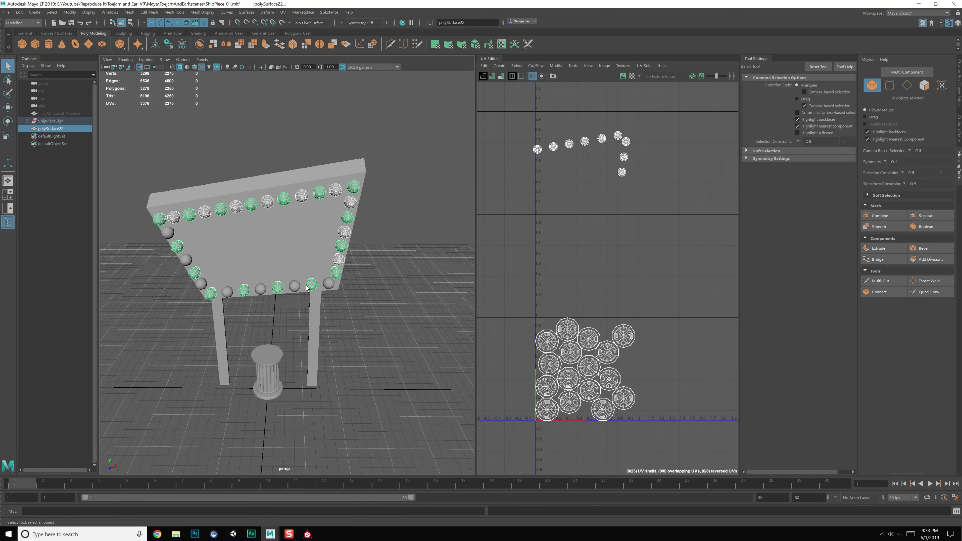
shift+click(338, 260)
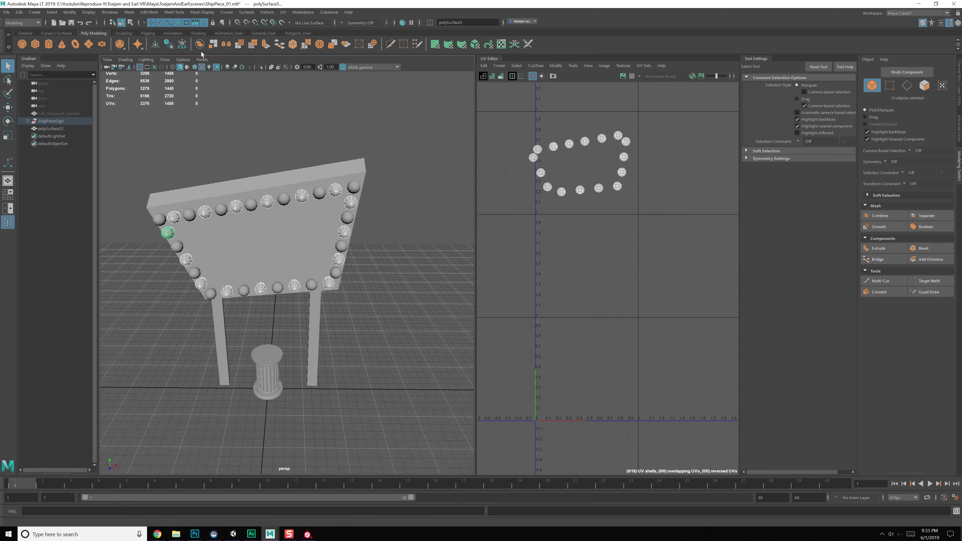
click(200, 44)
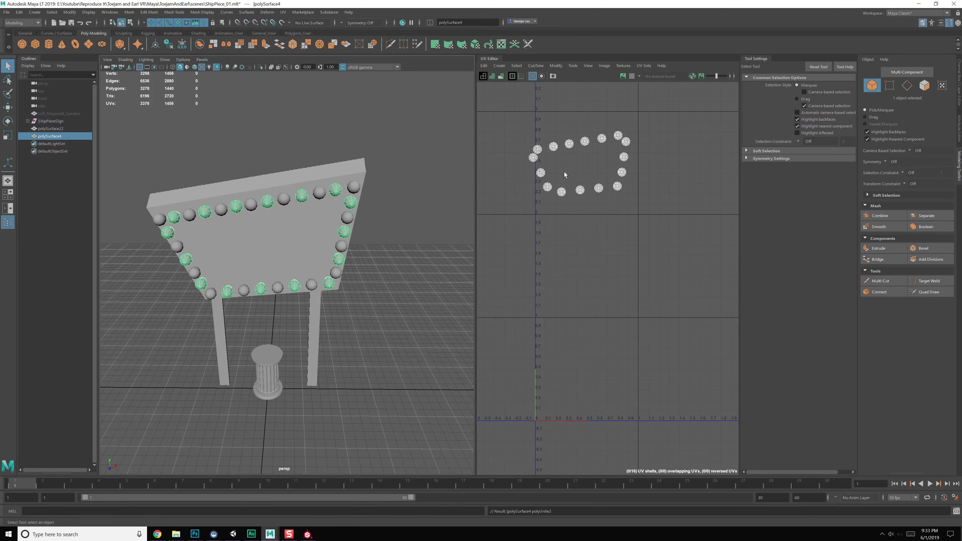
- Parent the two combined bulb meshes, polySurface22 and polySurface4, under ShipPieceSign
click(49, 123)
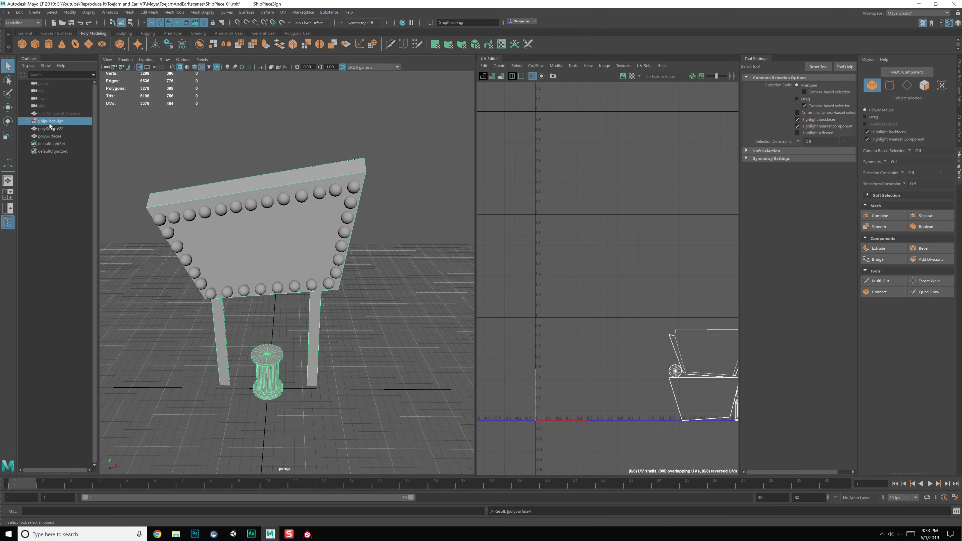
click(52, 129)
shift+click(52, 136)
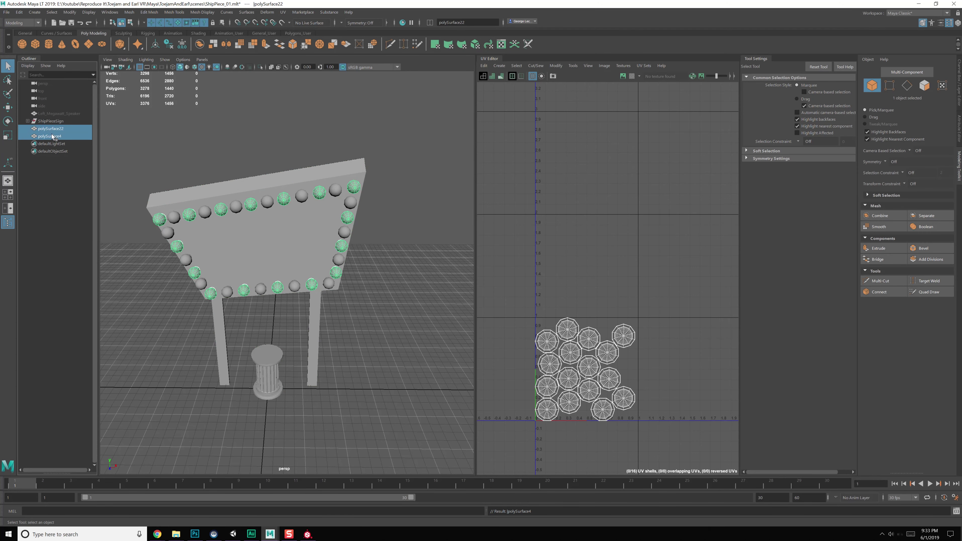
middle_drag(52, 135, 53, 123)
click(50, 121)
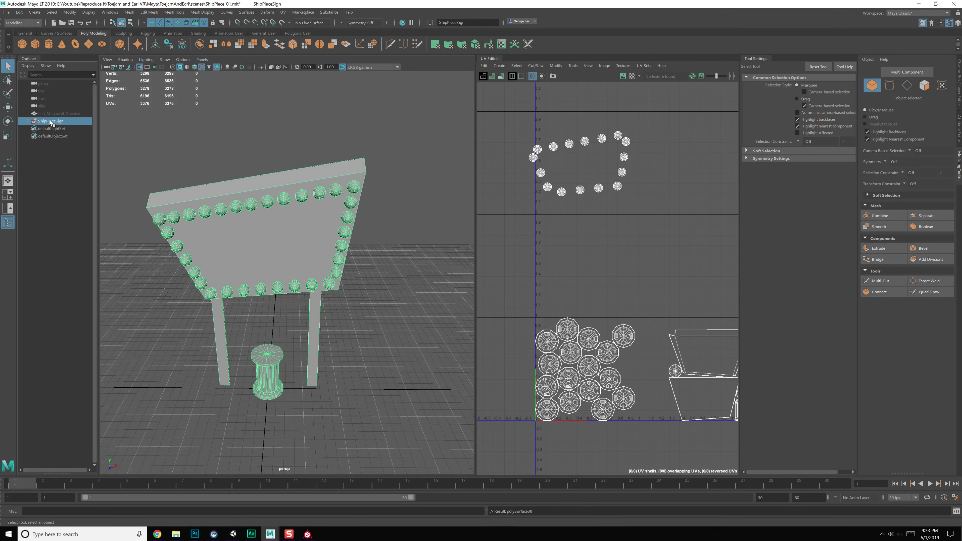
- Expand the ShipPieceSign hierarchy and delete all construction history in the scene
click(28, 122)
click(38, 65)
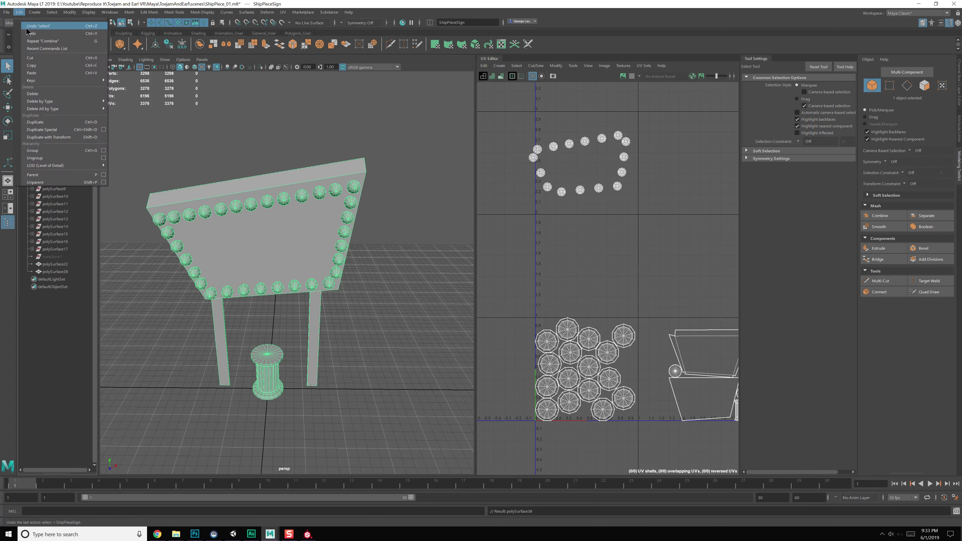
mouse_move(45, 110)
click(127, 115)
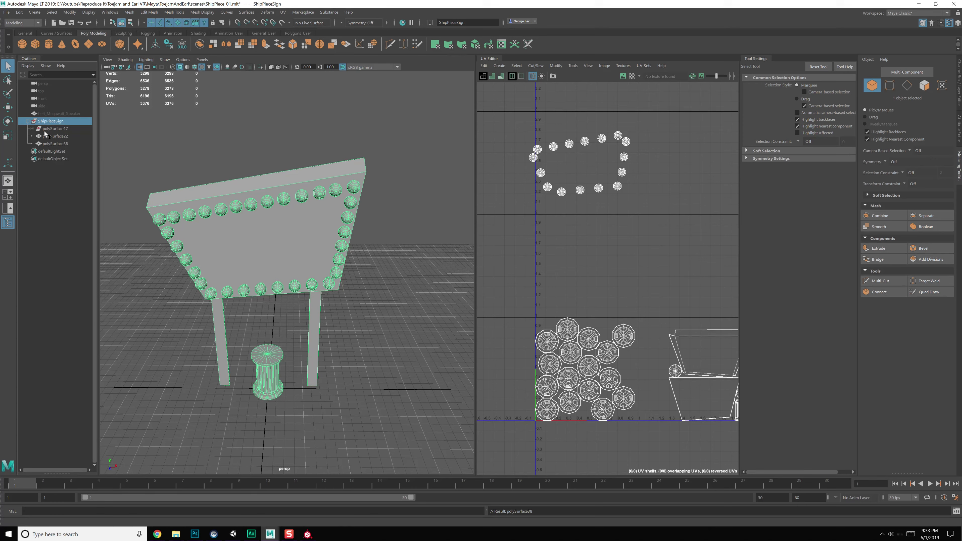
- Rename polySurface22, the bulb mesh under ShipPieceSign, as ShipPieceSignLights_01
click(45, 135)
double_click(56, 135)
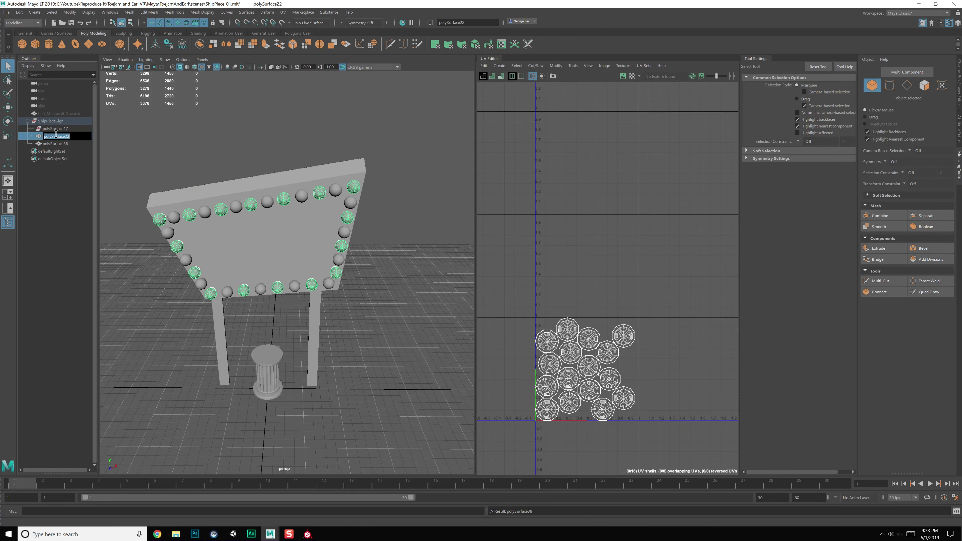
text(ShipPieceSignLights_01)
key(Return)
- Rename the other combined bulb mesh as ShipPieceSignLights_02, reusing the name of ShipPieceSignLights_01
double_click(56, 136)
key(ctrl+c)
click(58, 145)
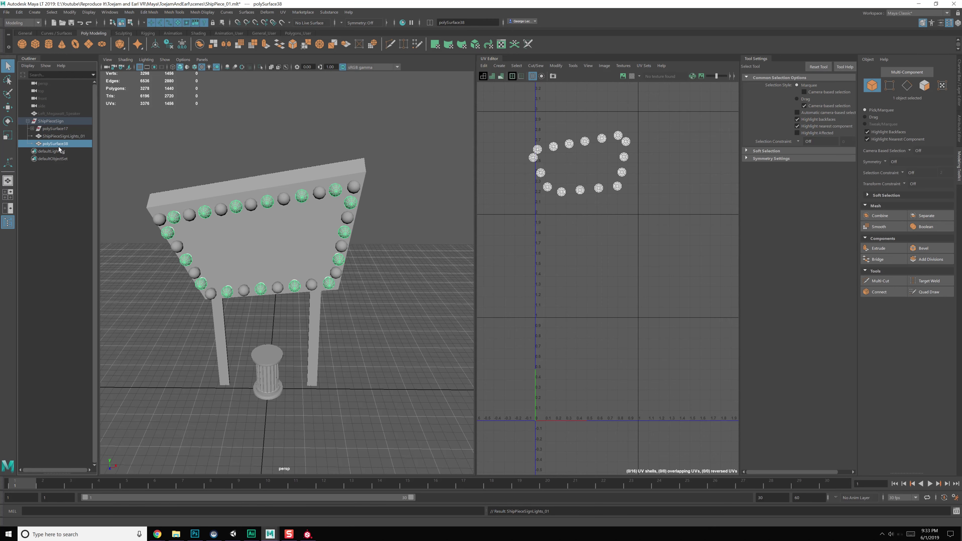
double_click(61, 143)
key(ctrl+v)
text(2)
key(Return)
- Combine the four meshes inside the polySurface17 group, the sign board, posts and column, into one mesh
click(55, 129)
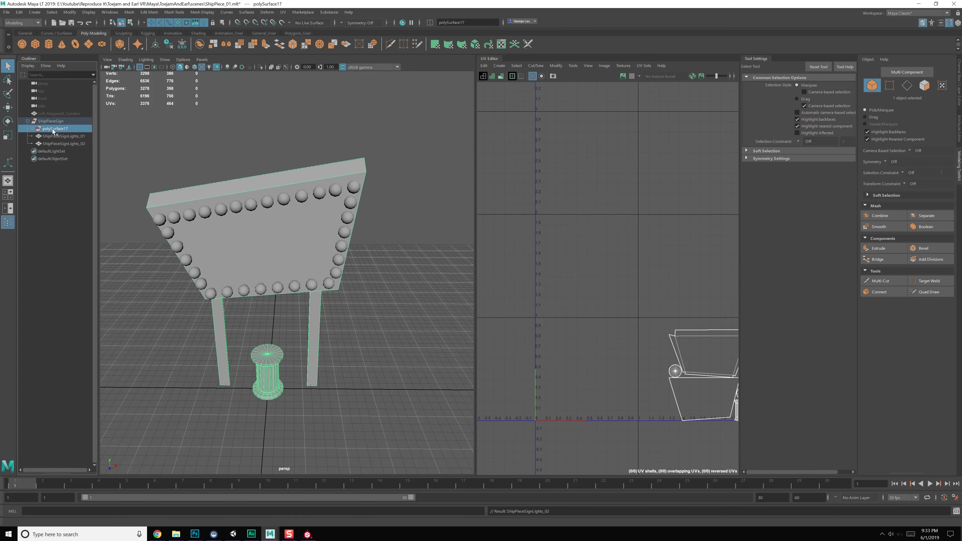
alt+middle_drag(242, 266, 249, 249)
click(33, 128)
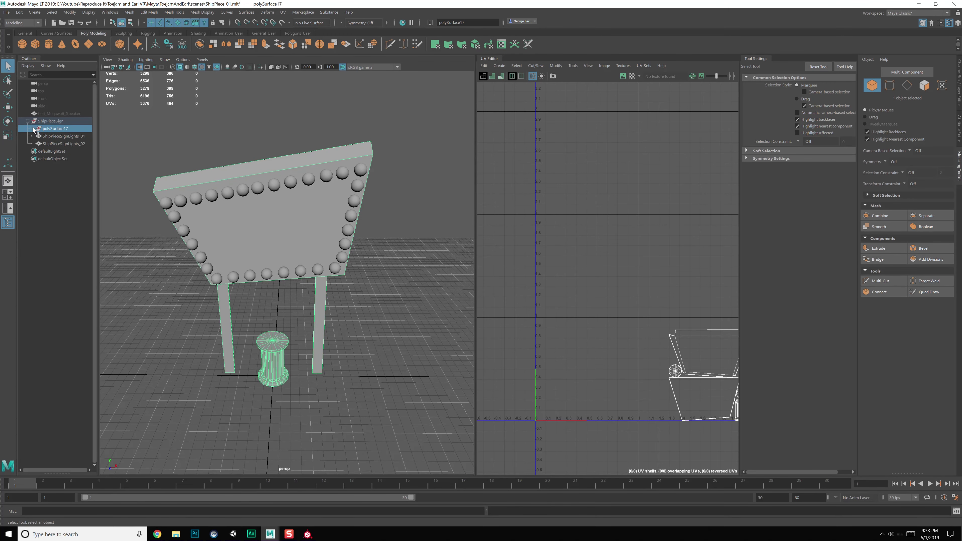
click(55, 139)
shift+click(57, 164)
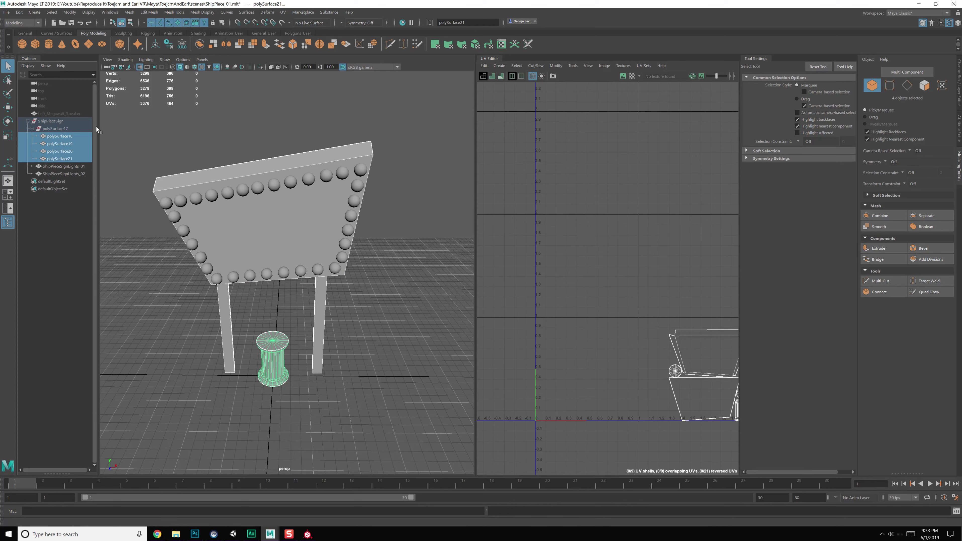
click(199, 44)
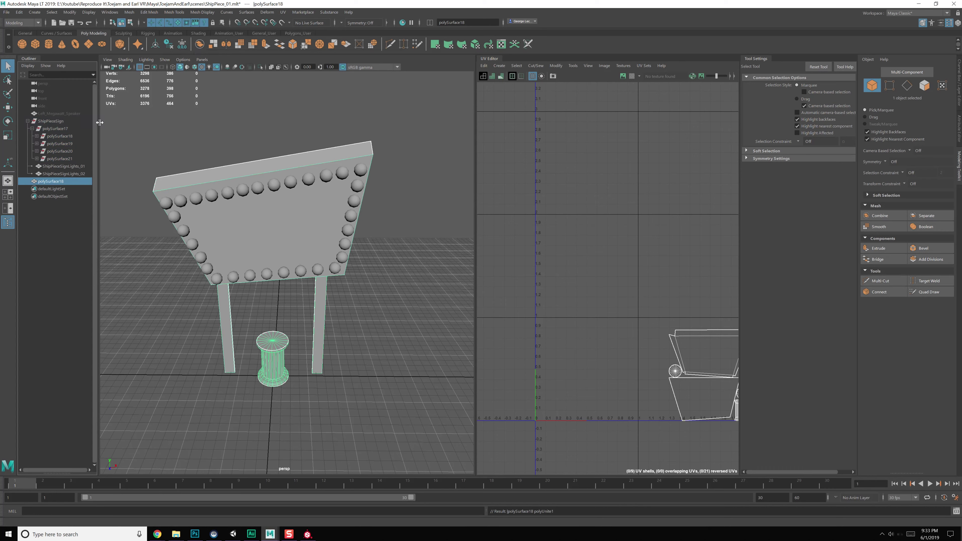
- Delete all construction history in the scene and parent the combined sign and column mesh under ShipPieceSign
click(19, 11)
mouse_move(76, 109)
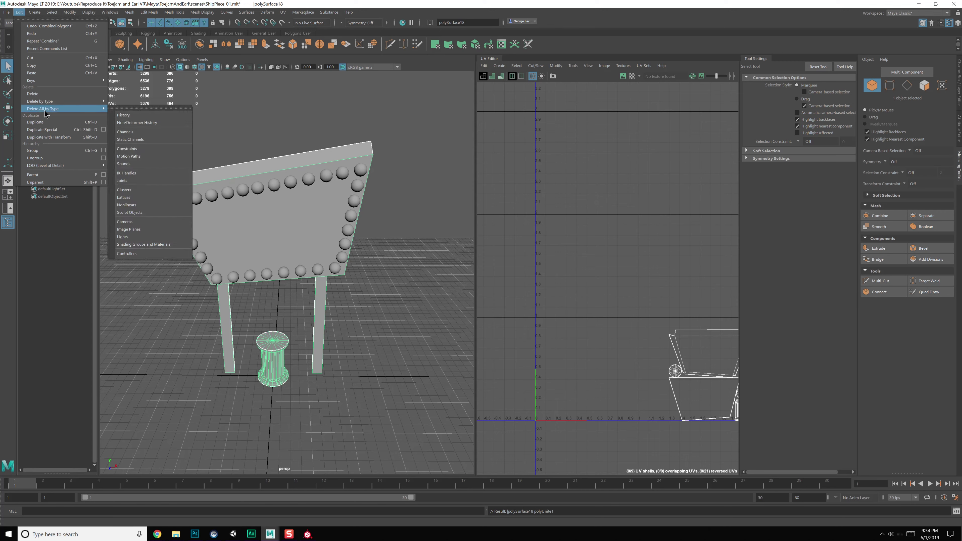
click(119, 114)
middle_drag(46, 144, 49, 121)
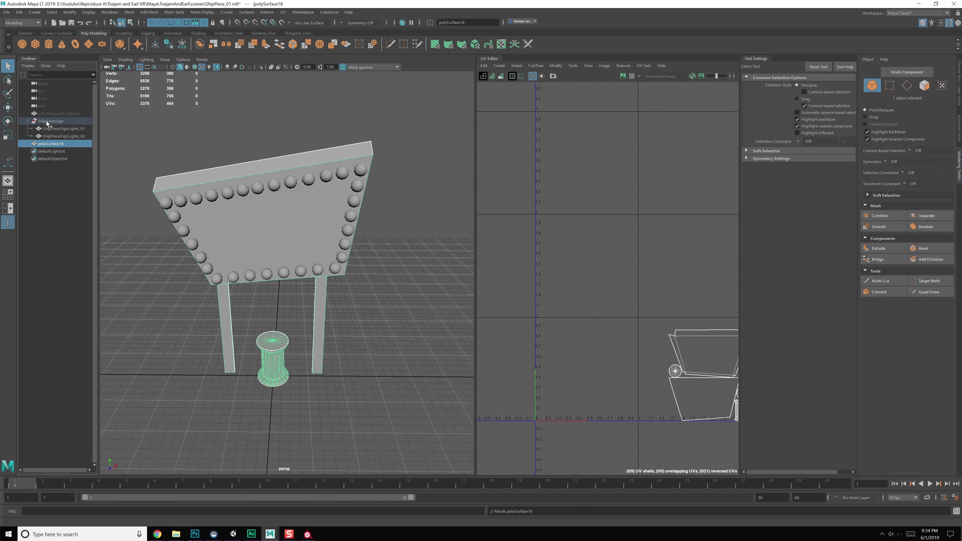
- Rename the combined sign and column mesh as ShipPieceSignAndColumn
double_click(59, 144)
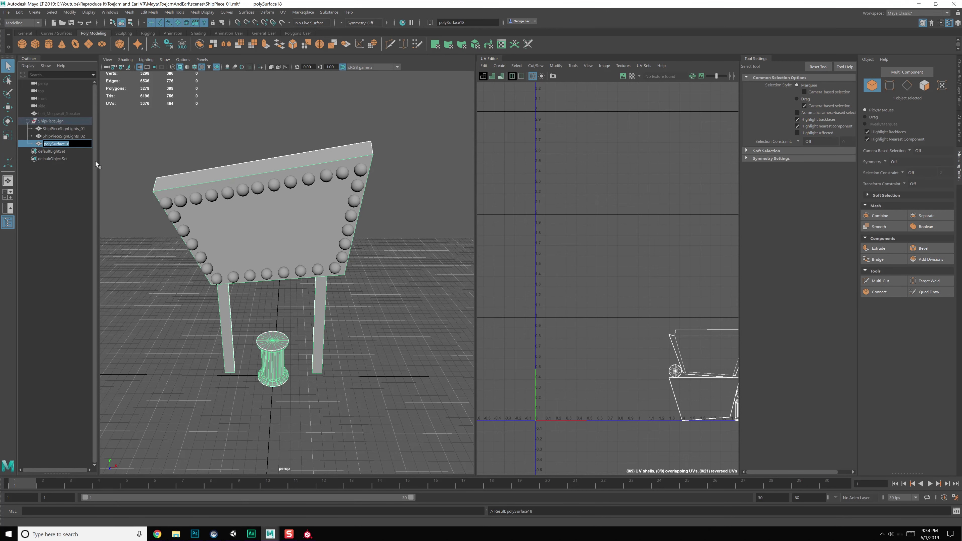
text(ShipPi)
text(eceSignAndColumn)
key(Return)
- Lay out all UV shells of ShipPieceSignLights_02 so they pack into the first UV tile
click(48, 129)
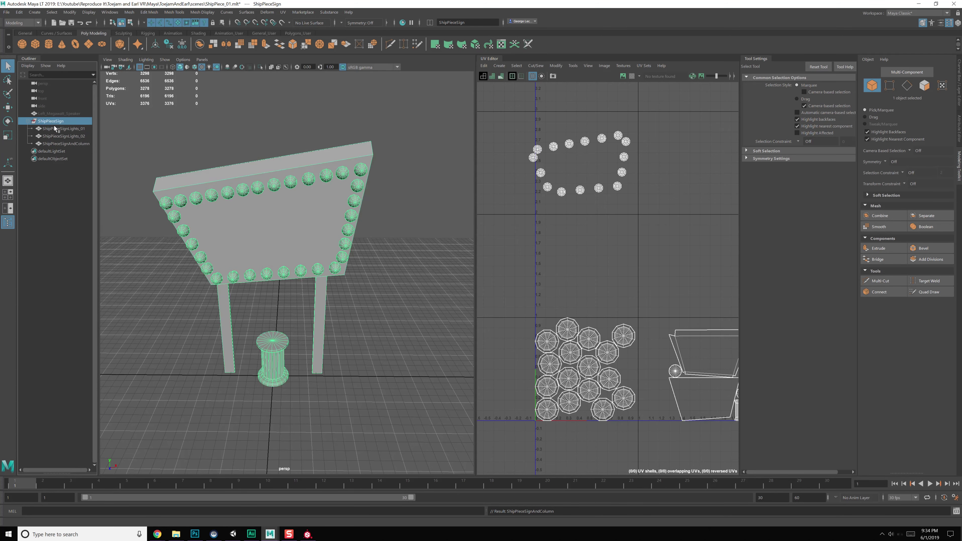
click(63, 136)
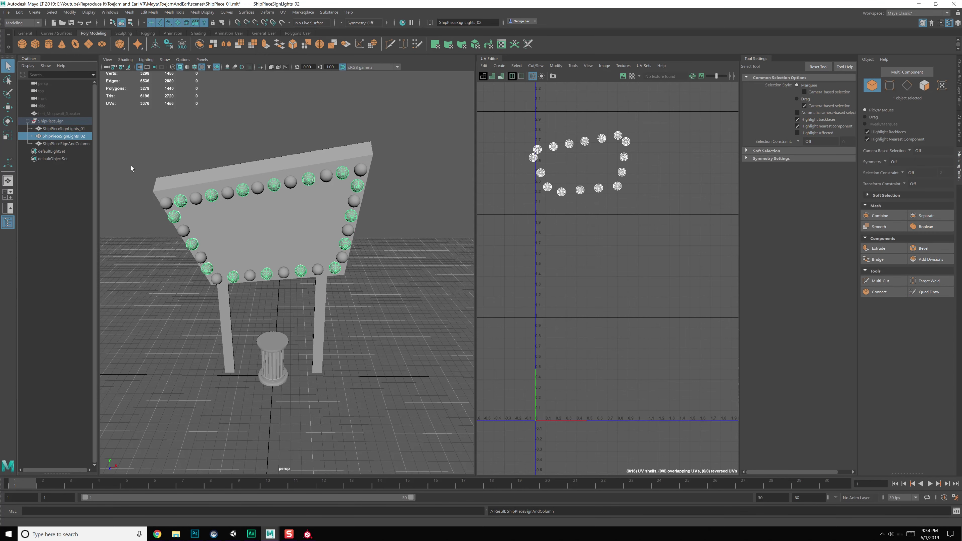
right_drag(561, 181, 530, 165)
drag(518, 120, 686, 243)
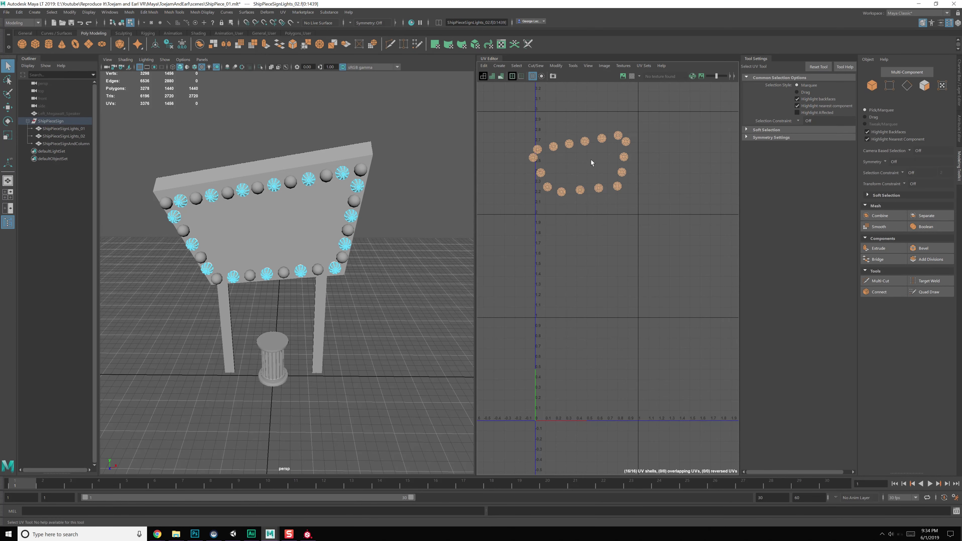
shift+right_drag(586, 157, 538, 181)
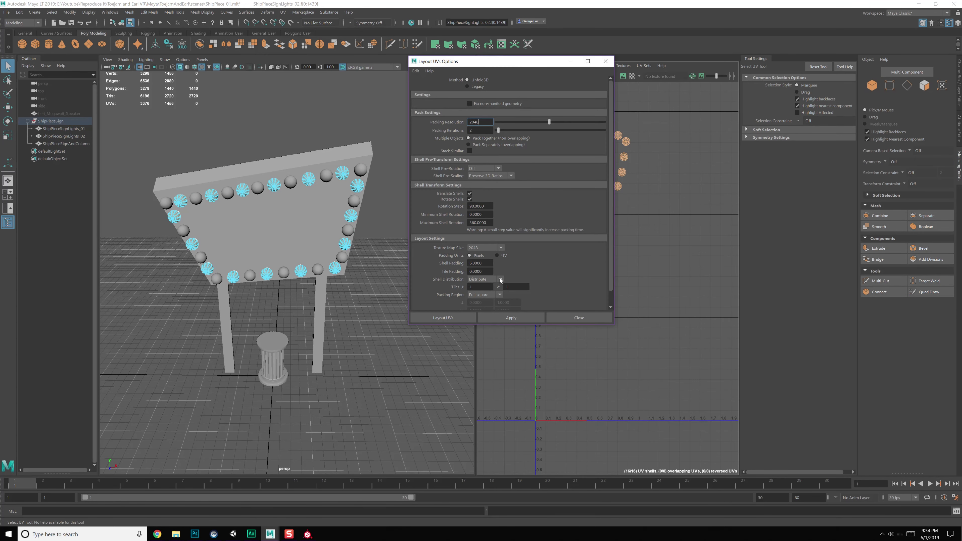
click(505, 317)
click(575, 317)
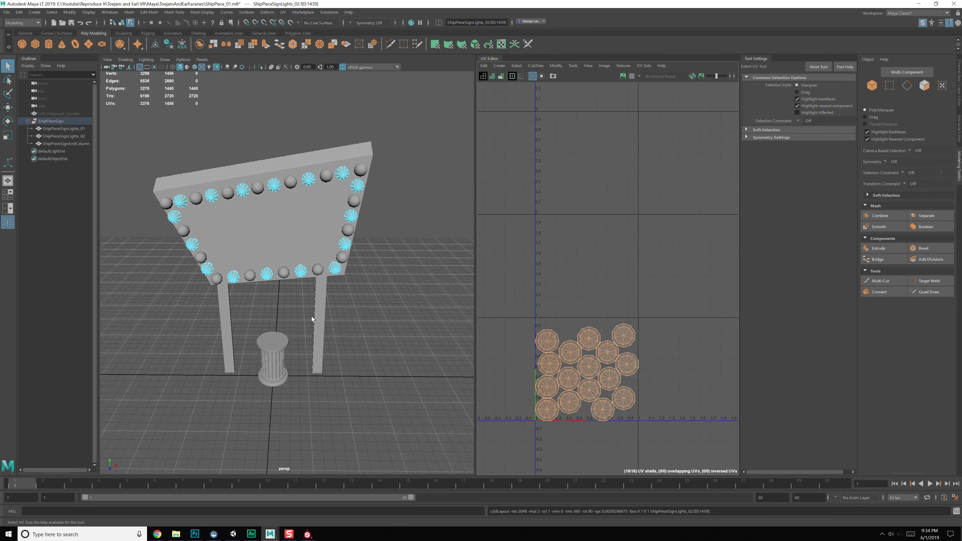
- Lay out all UV shells of ShipPieceSignAndColumn in the first UV tile and save the scene
click(320, 310)
key(f)
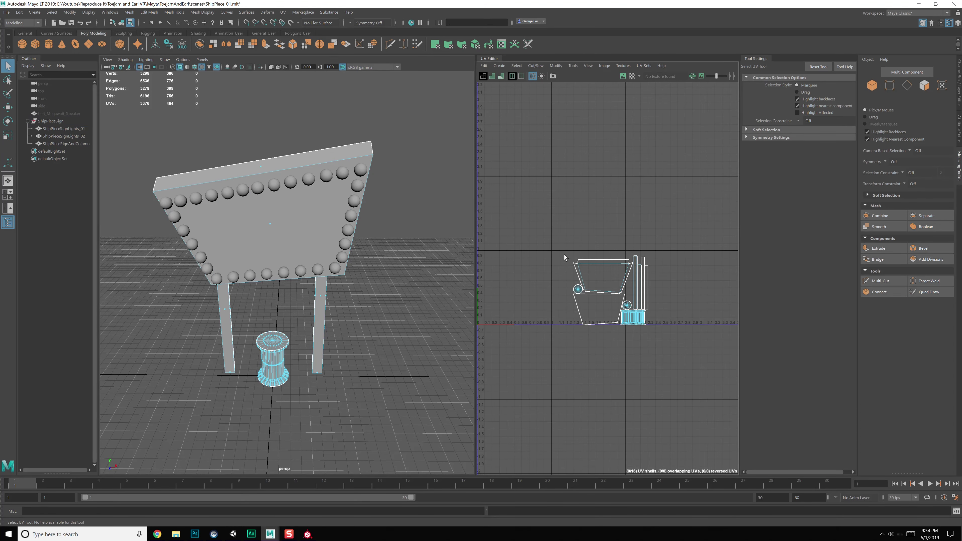
right_drag(562, 256, 533, 247)
drag(537, 224, 652, 333)
shift+right_drag(600, 245, 548, 277)
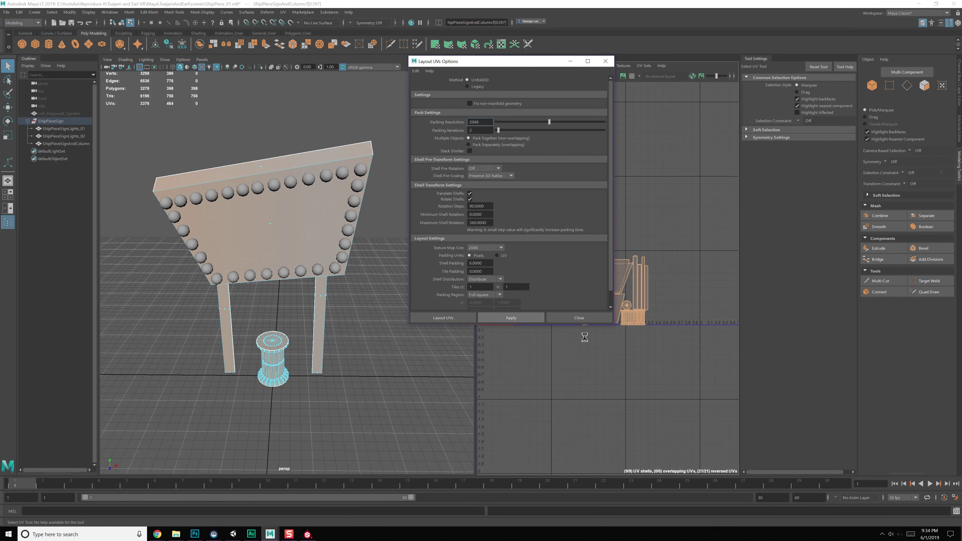
click(439, 317)
key(ctrl+s)
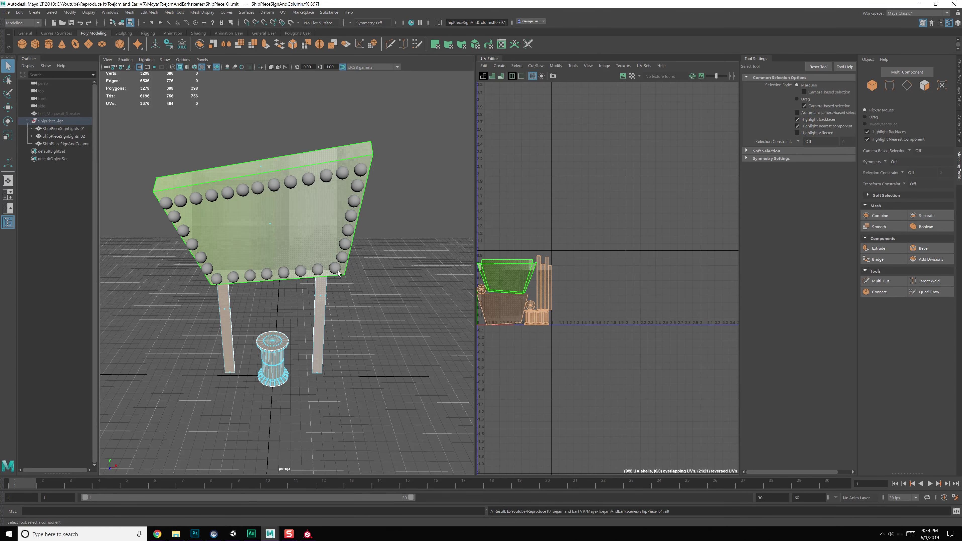
- Return to object selection, copy the name of ShipPieceSignLights_02, and assign a new Phong material to that bulb mesh
key(F8)
click(367, 285)
click(314, 235)
click(308, 181)
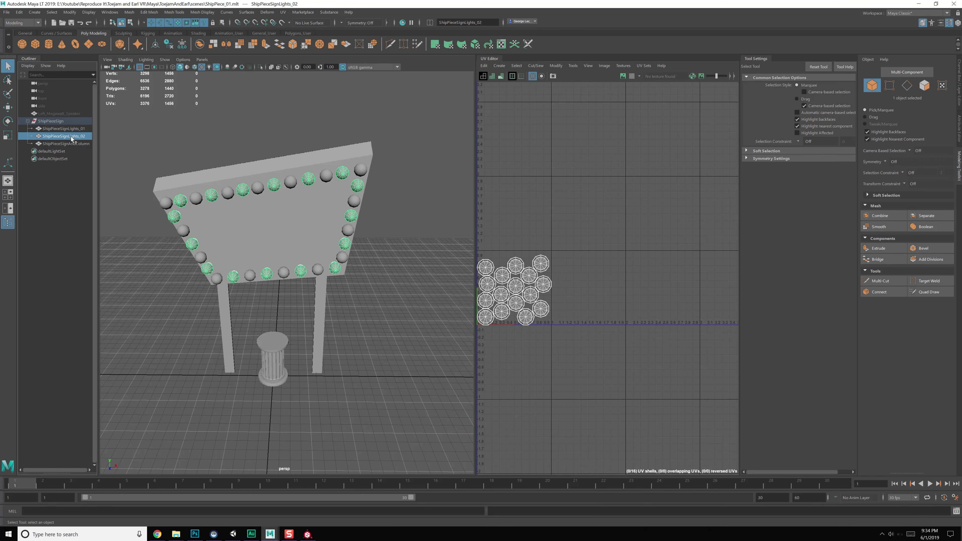
double_click(71, 138)
key(ctrl+c)
click(180, 160)
click(307, 182)
right_drag(307, 182, 311, 359)
click(374, 229)
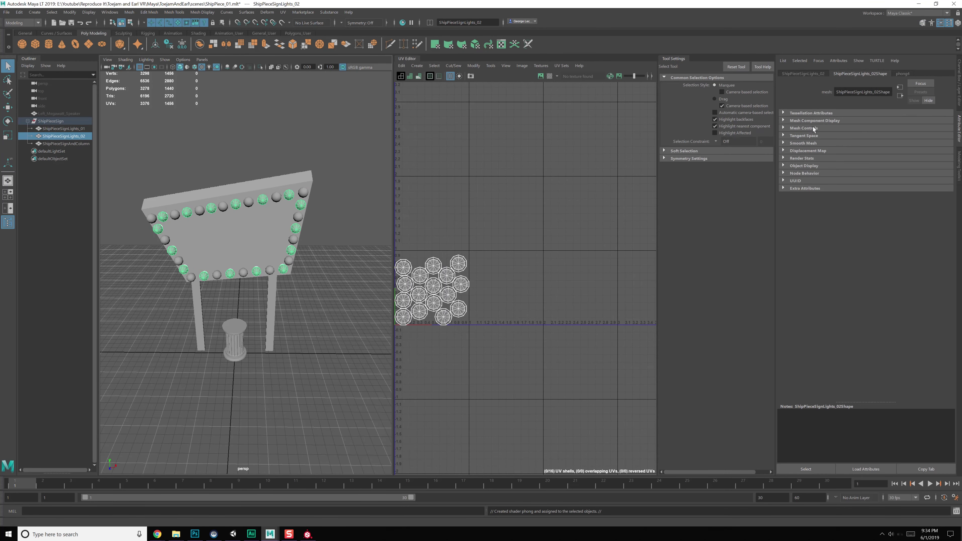
- Rename the new Phong material on the second bulb mesh as ShipPieceSignLights_02_M
click(904, 74)
drag(875, 92, 772, 92)
key(ctrl+v)
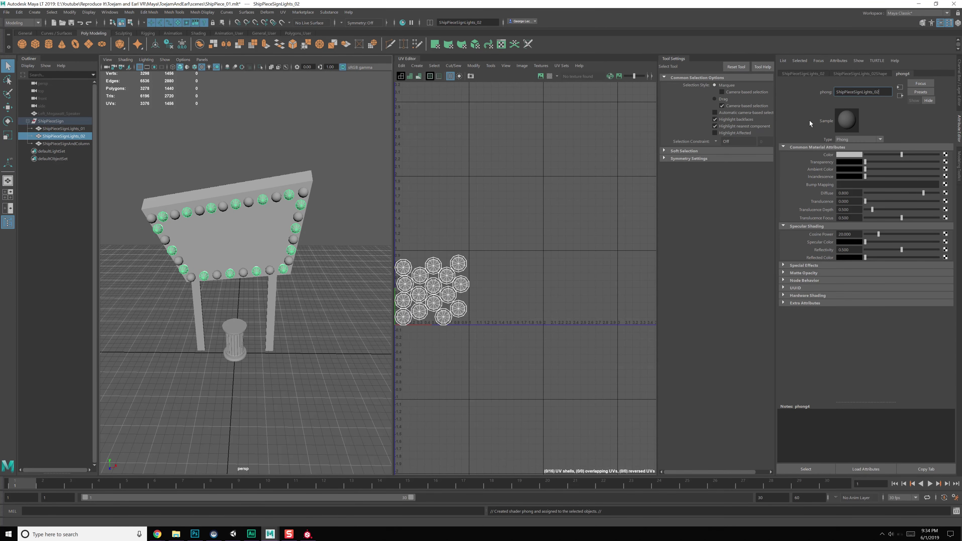
text(_M)
key(Return)
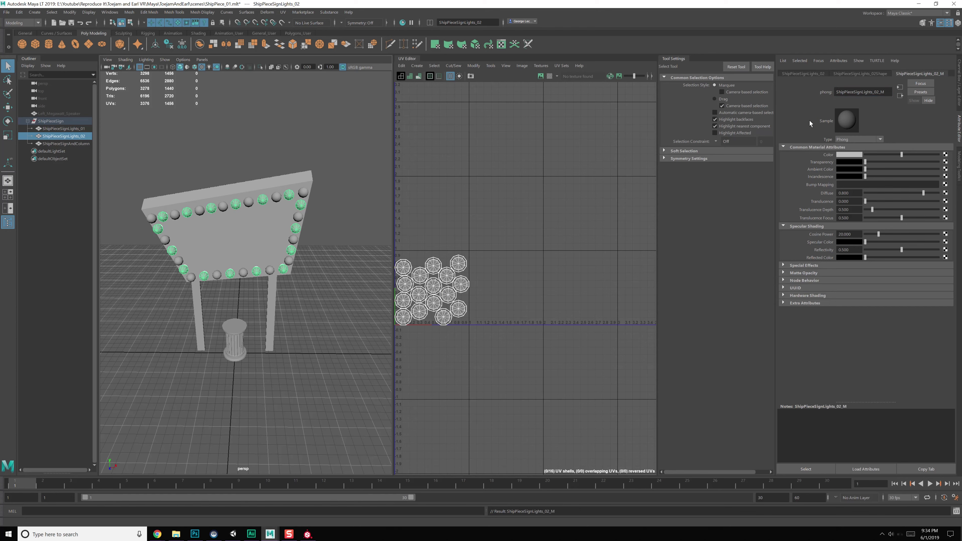
- Assign a new Phong material to ShipPieceSignLights_01 and rename it using the copied lights name with the suffix _M
click(275, 198)
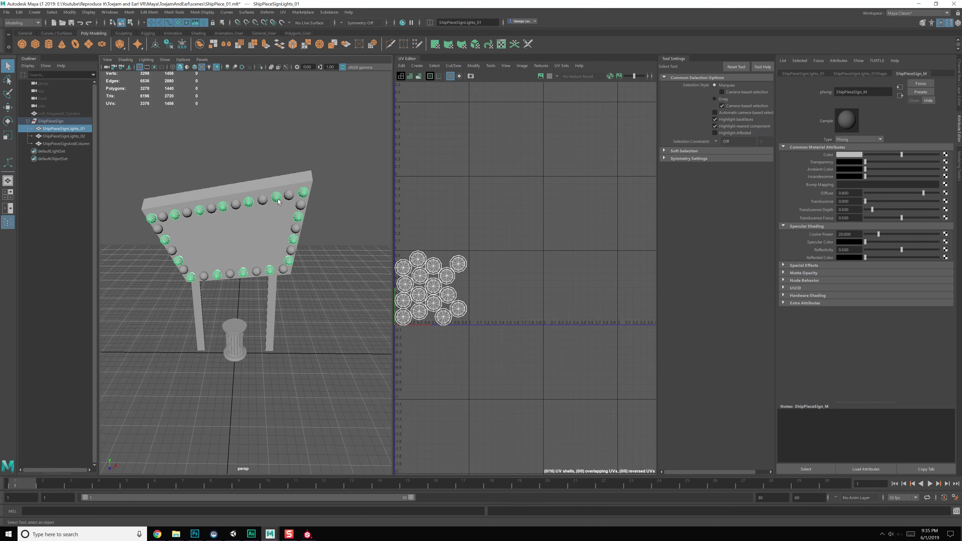
right_drag(278, 201, 301, 379)
click(405, 231)
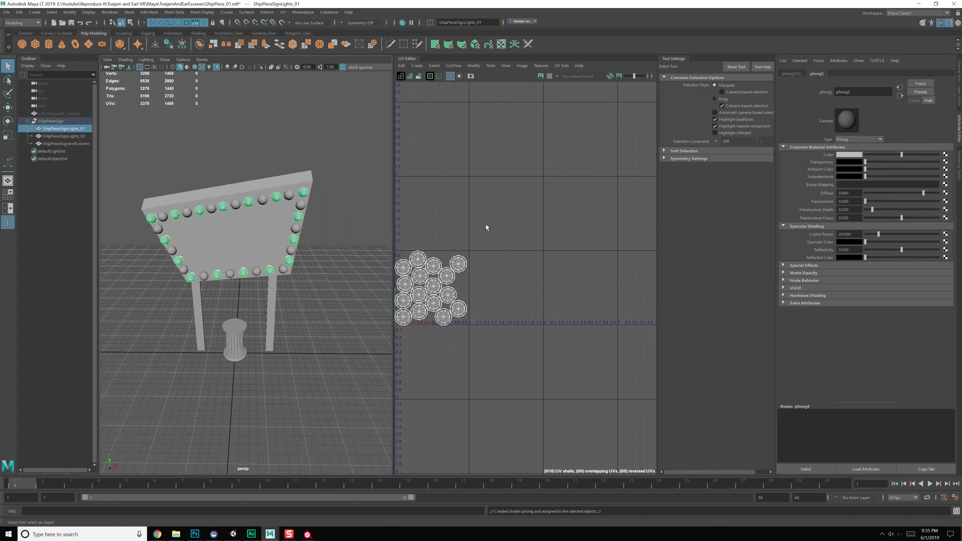
drag(859, 92, 774, 100)
key(ctrl+v)
text(_M)
key(Return)
click(251, 230)
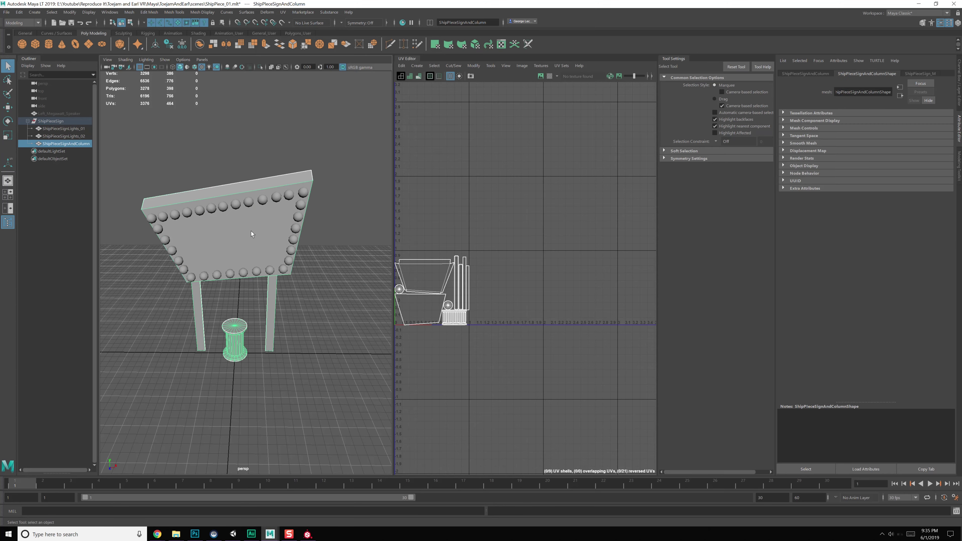
click(128, 163)
click(232, 225)
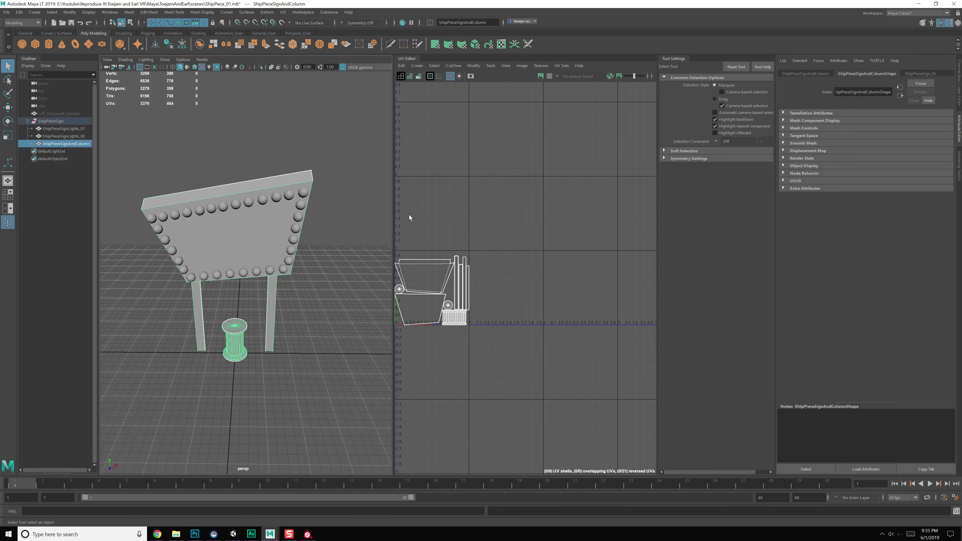
right_click(248, 224)
right_drag(249, 224, 248, 224)
click(322, 222)
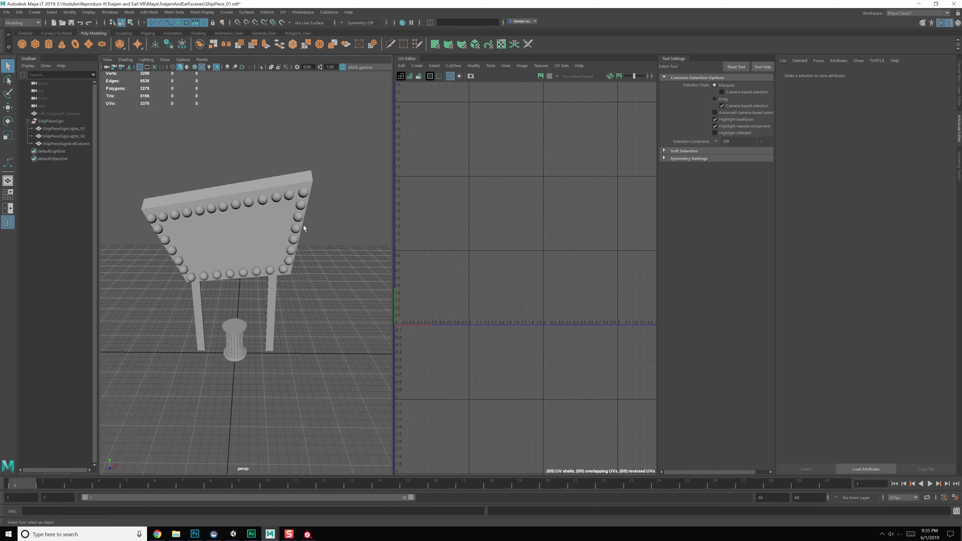
- Save the scene with the new bulb materials and clear the selection
click(283, 227)
key(ctrl+s)
click(128, 165)
- Export the ShipPieceSign group as an FBX file named ShipPieceSign into the project's SP/FBX folder
click(53, 122)
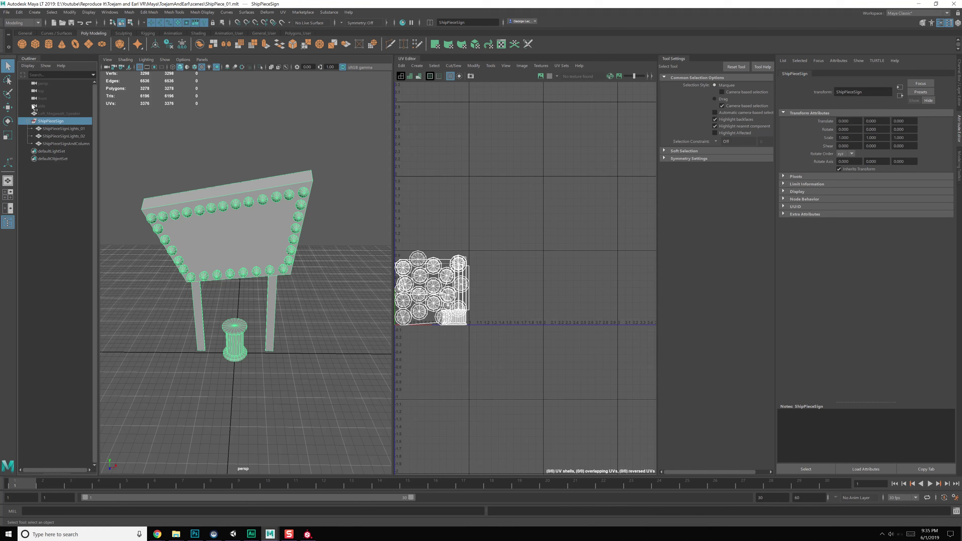
key(ctrl+s)
click(7, 13)
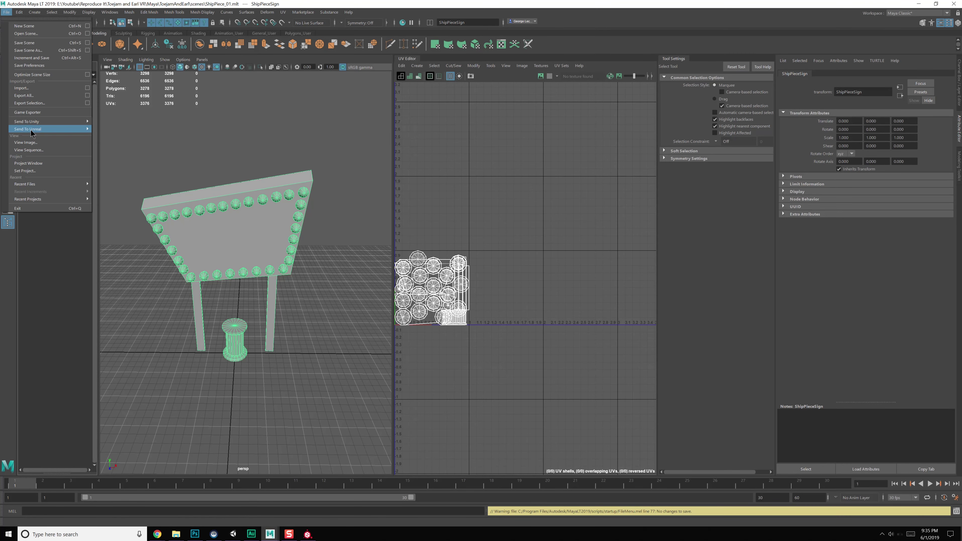
click(42, 102)
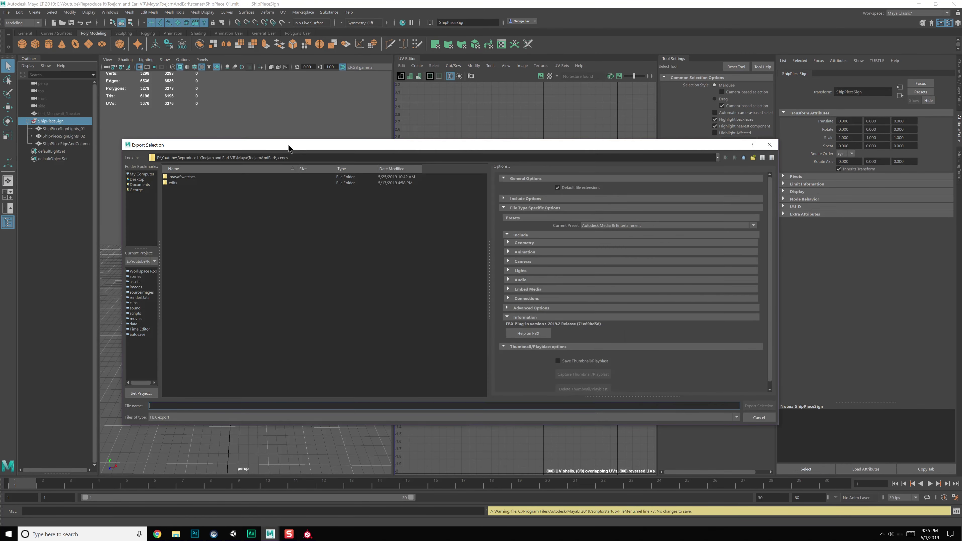
click(739, 157)
click(739, 158)
click(739, 158)
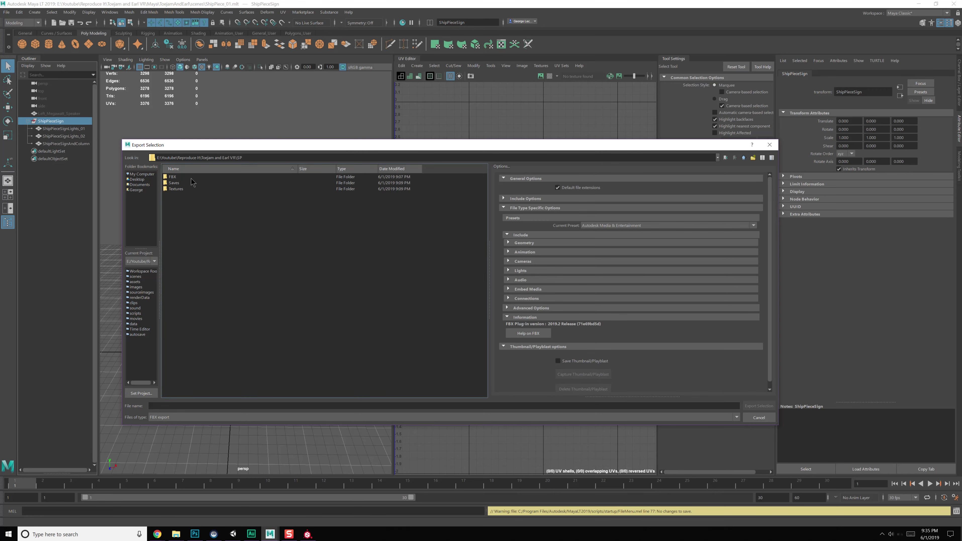
double_click(191, 178)
click(207, 406)
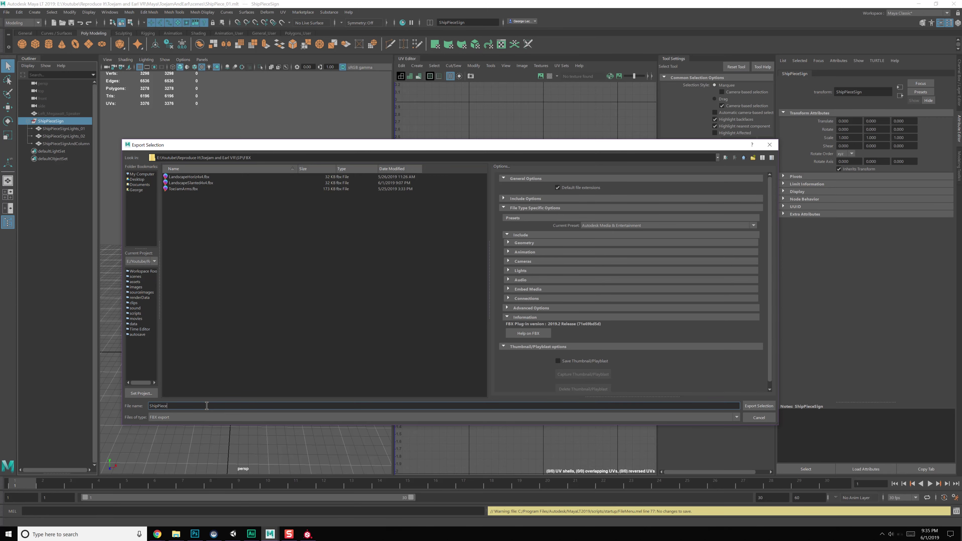
key(Return)
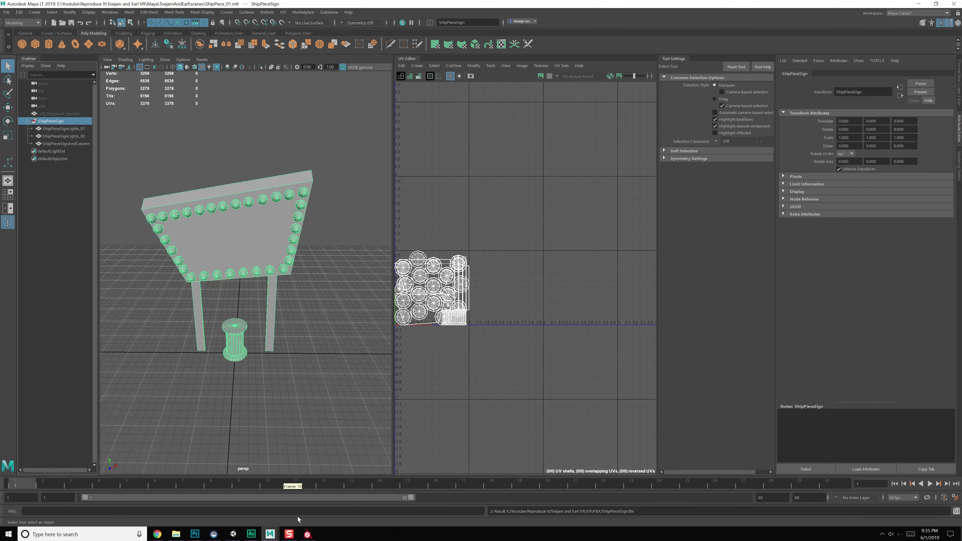
- Switch to Substance Painter and save and compact the open landscape project
click(307, 534)
click(9, 15)
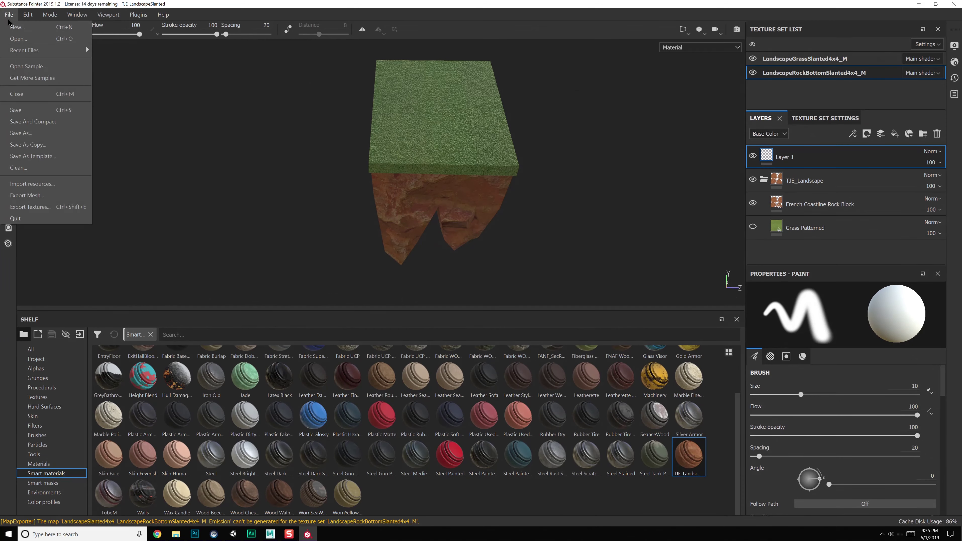
click(28, 124)
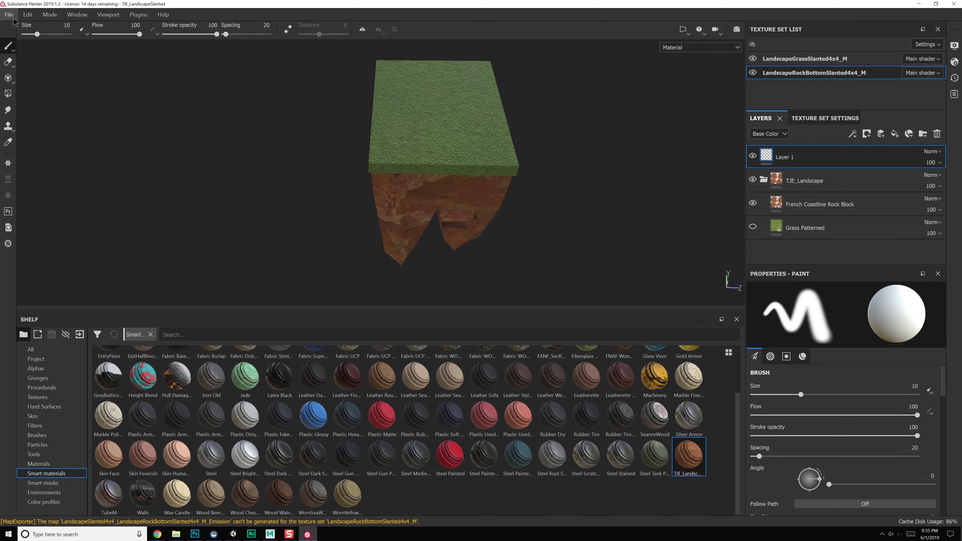
- Create a new project from ShipPieceSign.fbx with a document resolution of 2048
click(10, 15)
click(17, 27)
click(567, 170)
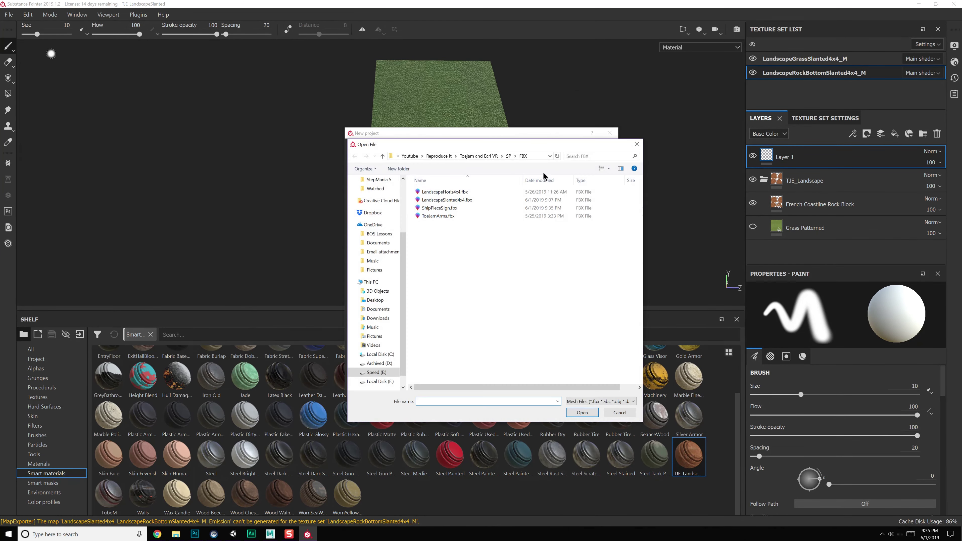
double_click(439, 208)
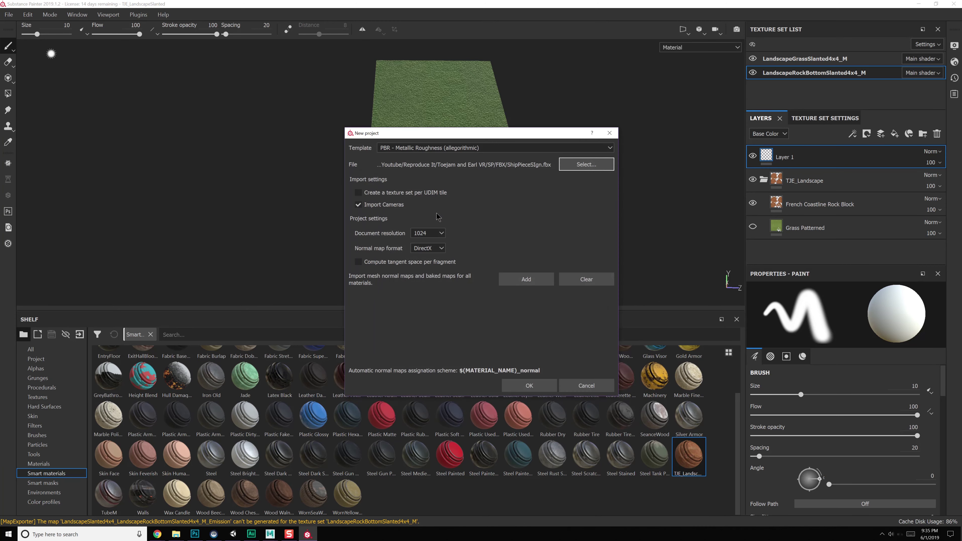
click(444, 235)
click(422, 267)
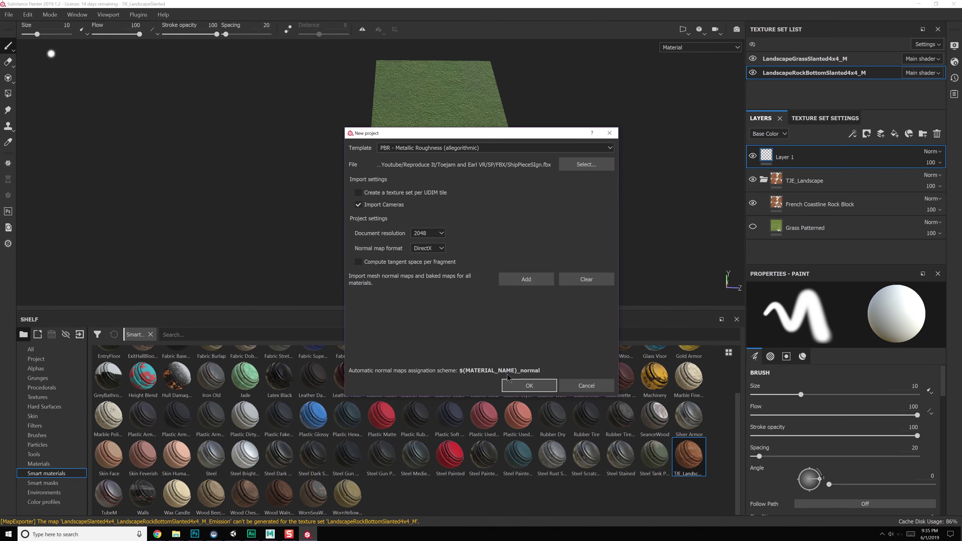
click(510, 385)
- Save the new project as ShipPieceSign in the SP/Saves folder
click(8, 15)
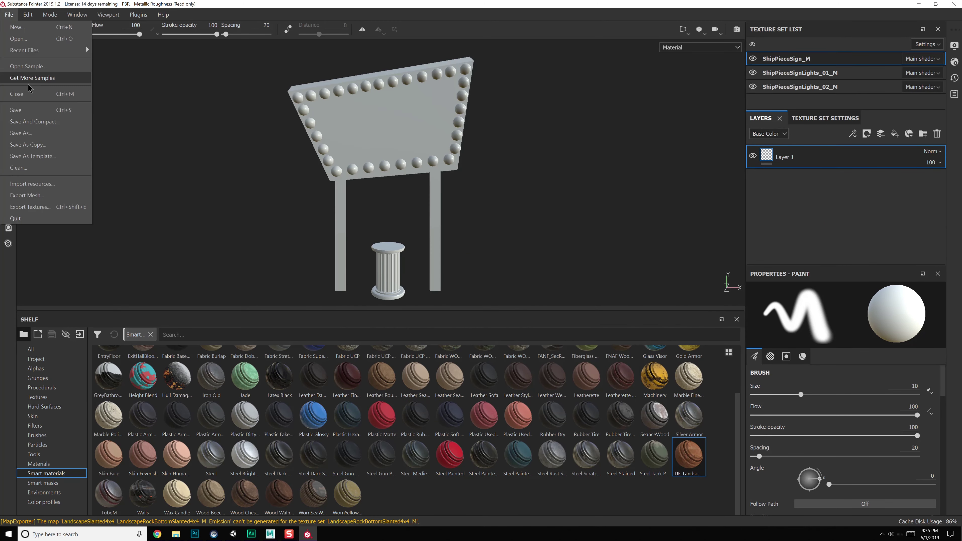
click(25, 144)
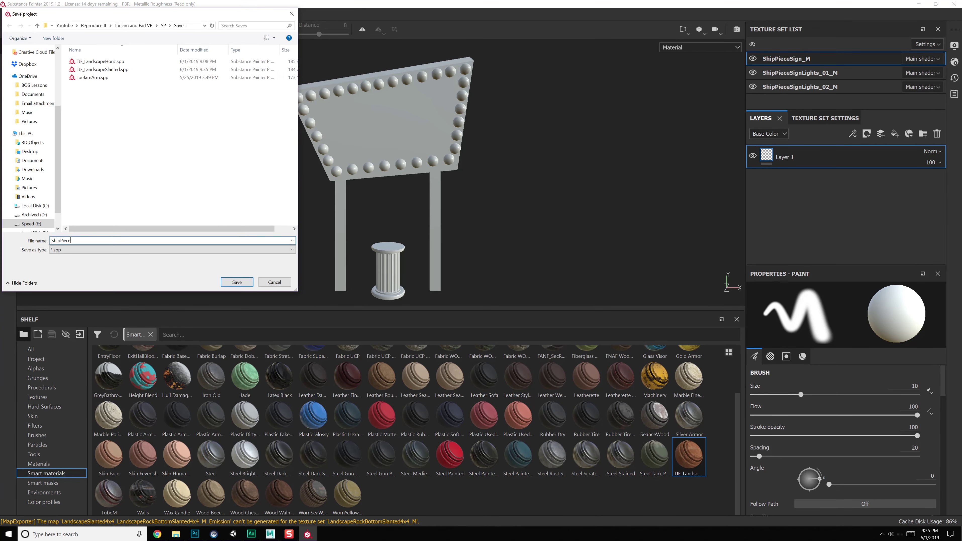
key(Return)
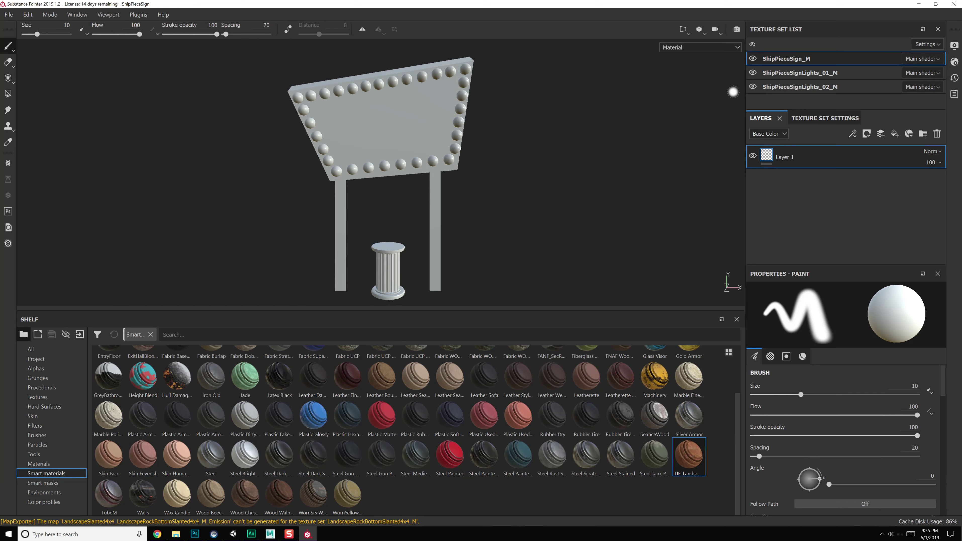
- Bake the mesh maps for all texture sets of the sign
click(824, 118)
click(907, 203)
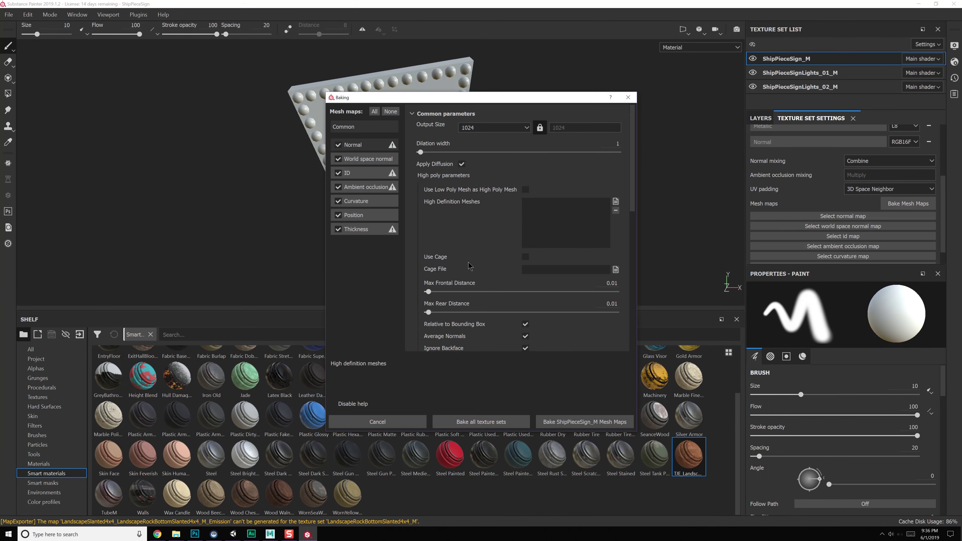
click(481, 422)
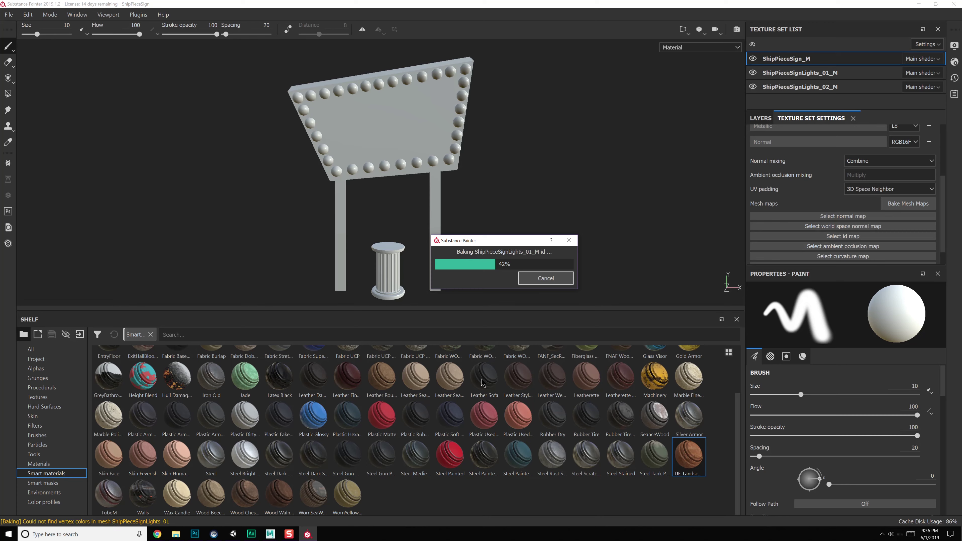
- Search the shelf for "wood", first in the smart materials and then in the regular materials
alt+drag(537, 264, 445, 229)
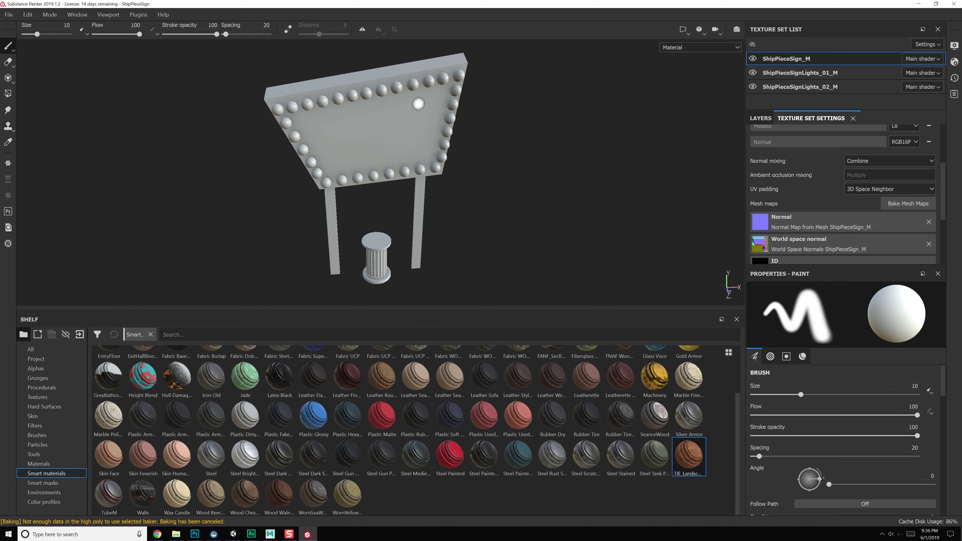
click(266, 336)
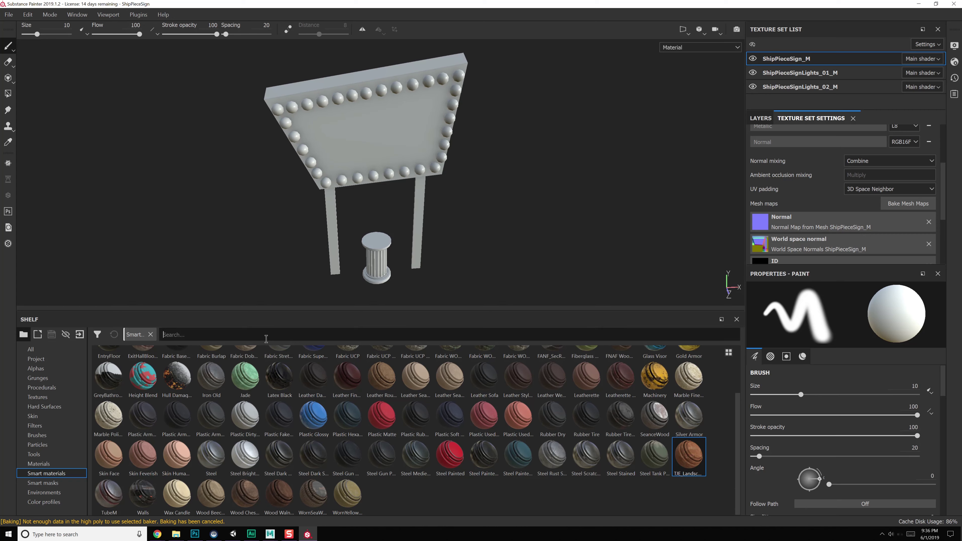
text(wood)
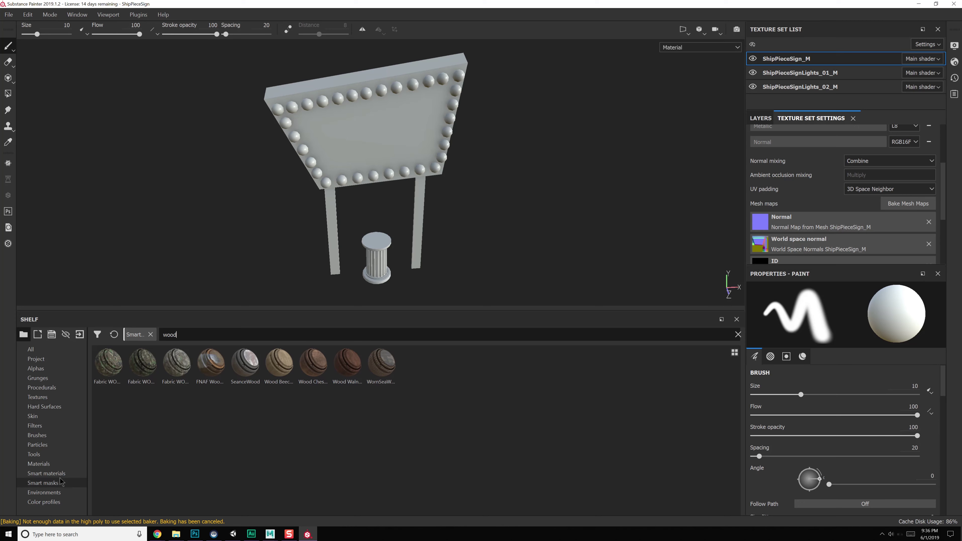
click(38, 464)
click(185, 334)
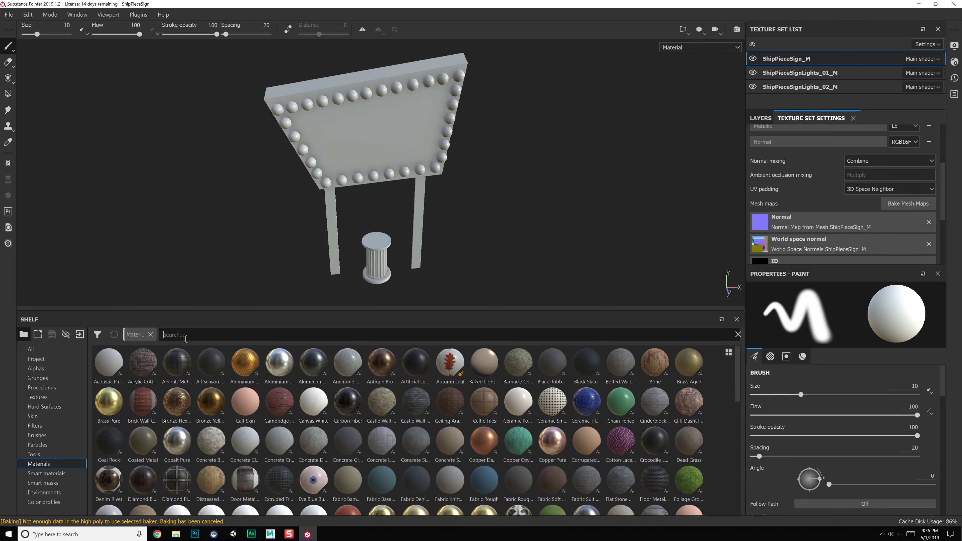
text(wood)
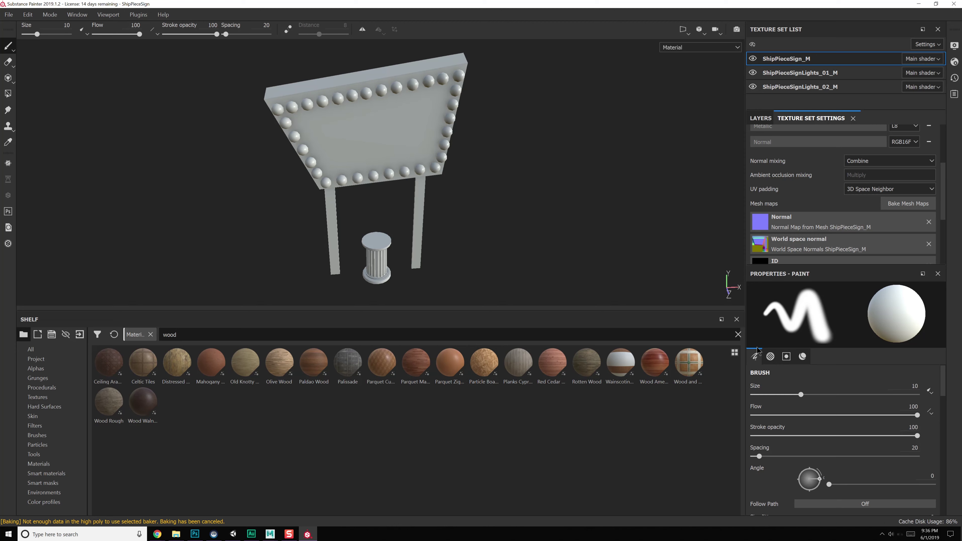
- Enlarge the shelf thumbnails and add the Wood Rough material as a fill layer below Layer 1 of ShipPieceSign_M
click(735, 352)
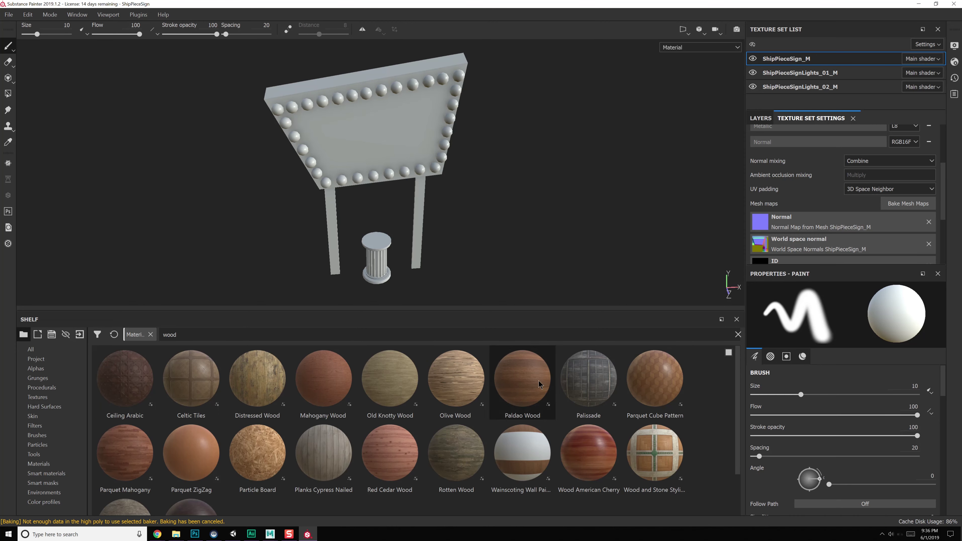
mouse_move(469, 461)
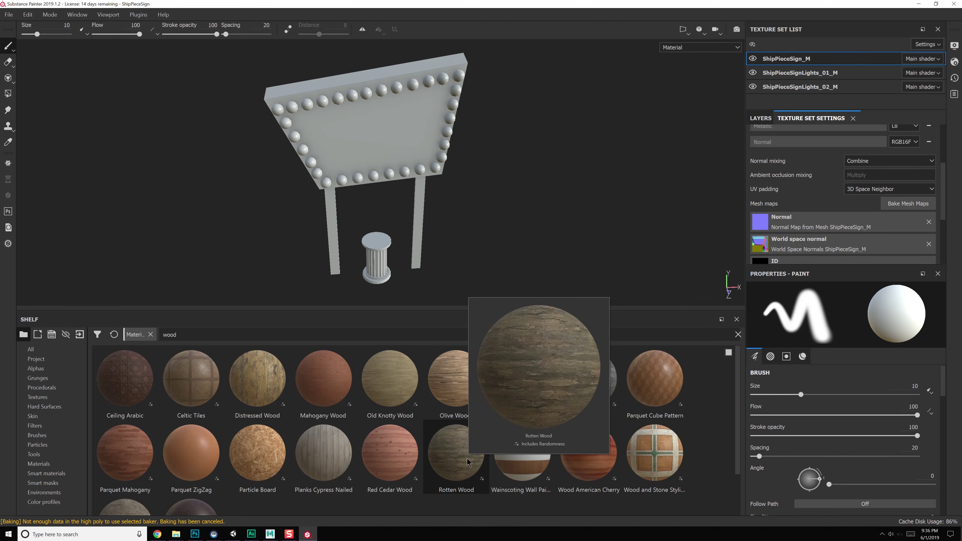
scroll(133, 473, down, 1)
mouse_move(133, 473)
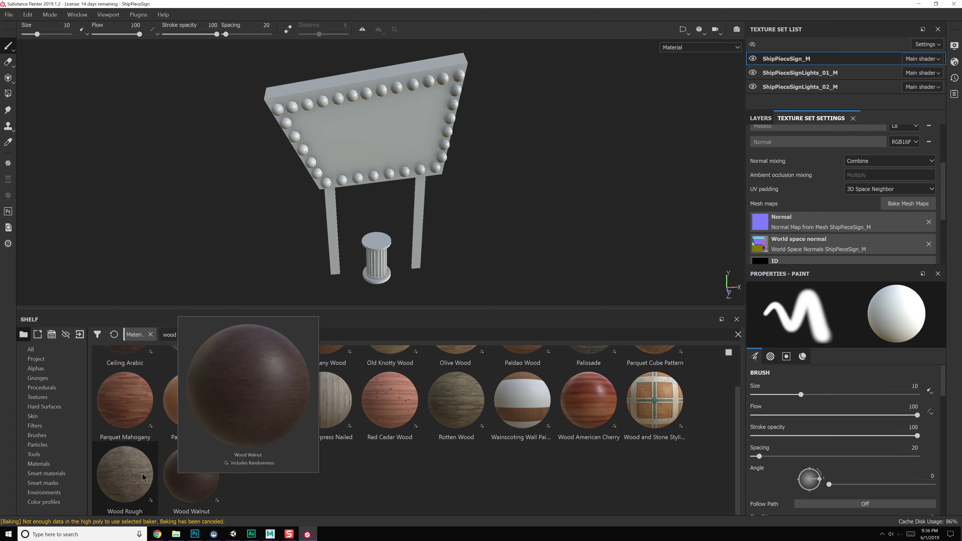
click(136, 472)
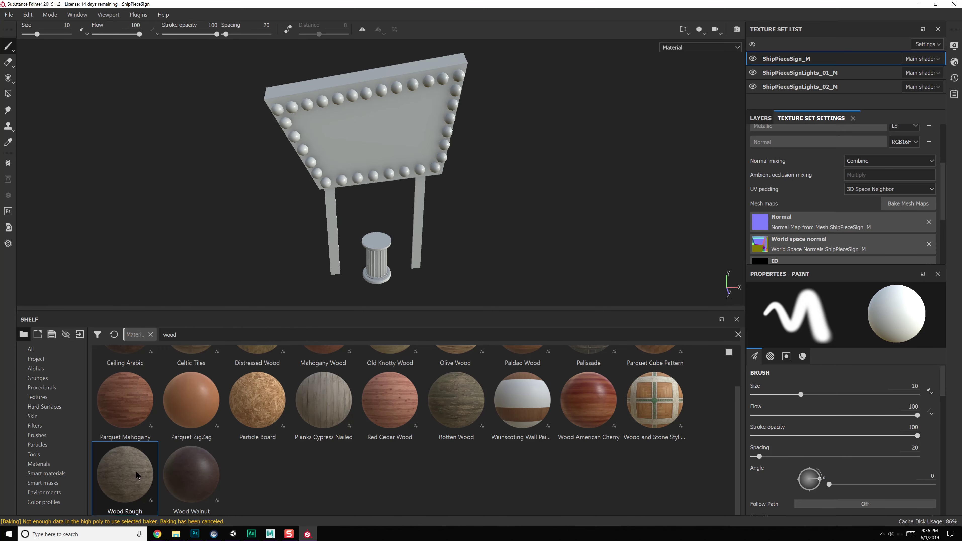
click(761, 117)
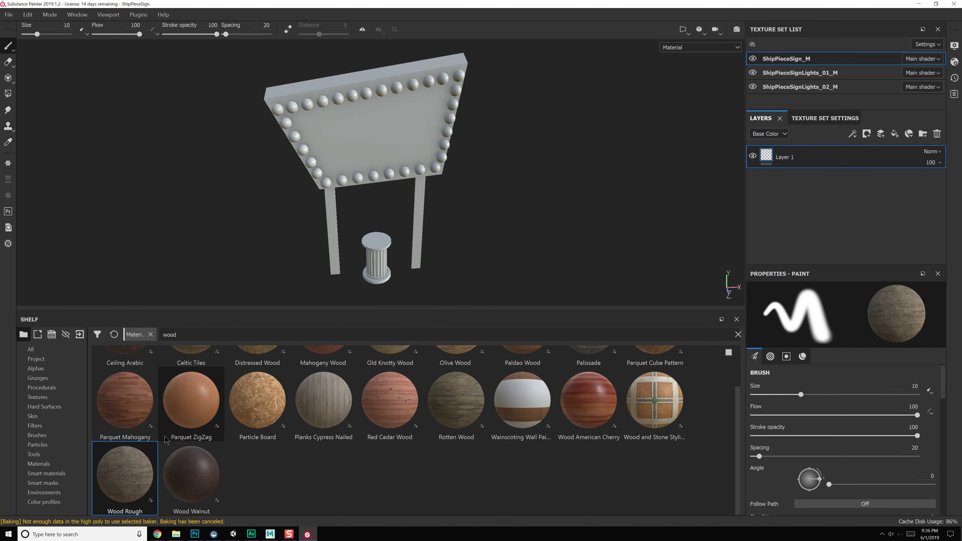
drag(138, 475, 833, 181)
- Set the Wood Rough fill to tri-planar projection with a rotation of 90
click(823, 324)
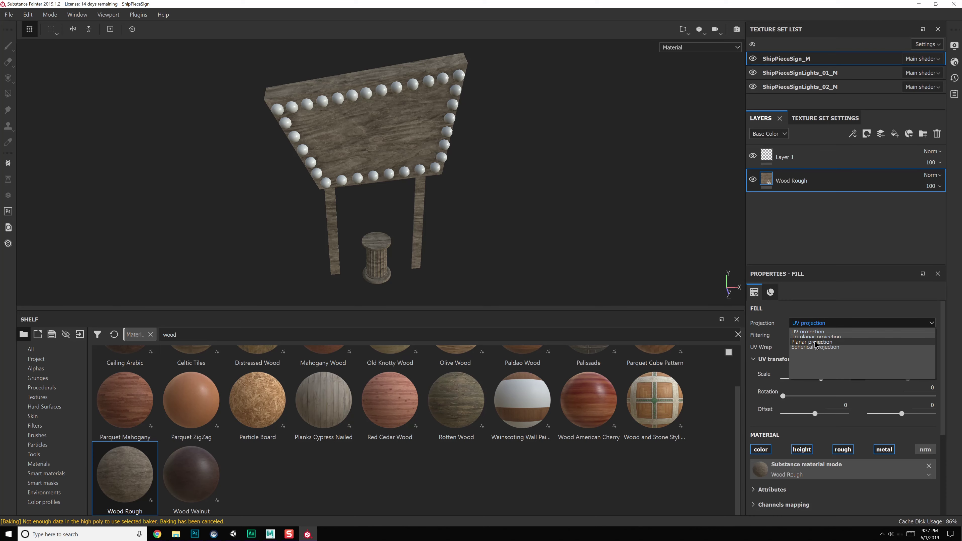
click(822, 337)
alt+drag(499, 212, 511, 255)
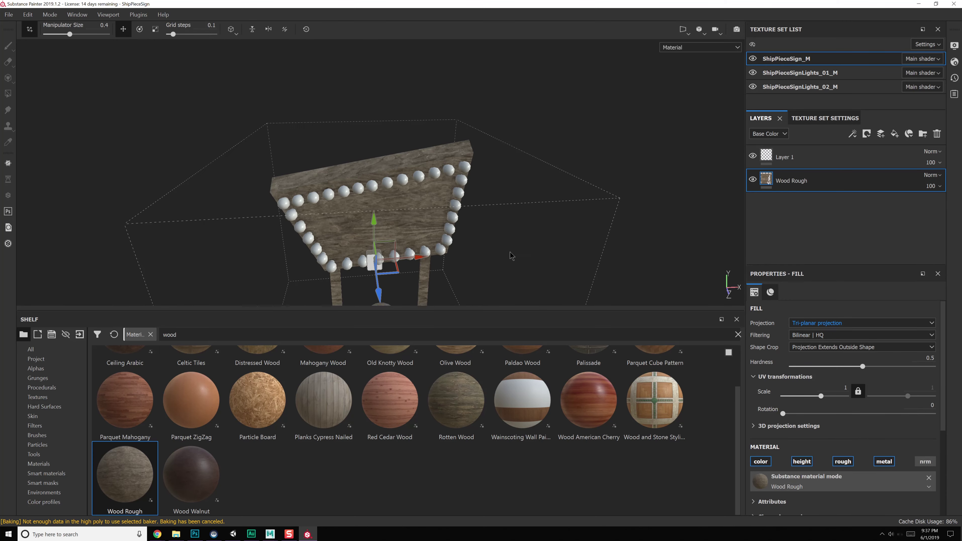
alt+right_drag(503, 261, 531, 401)
alt+drag(483, 206, 529, 246)
alt+middle_drag(529, 246, 524, 254)
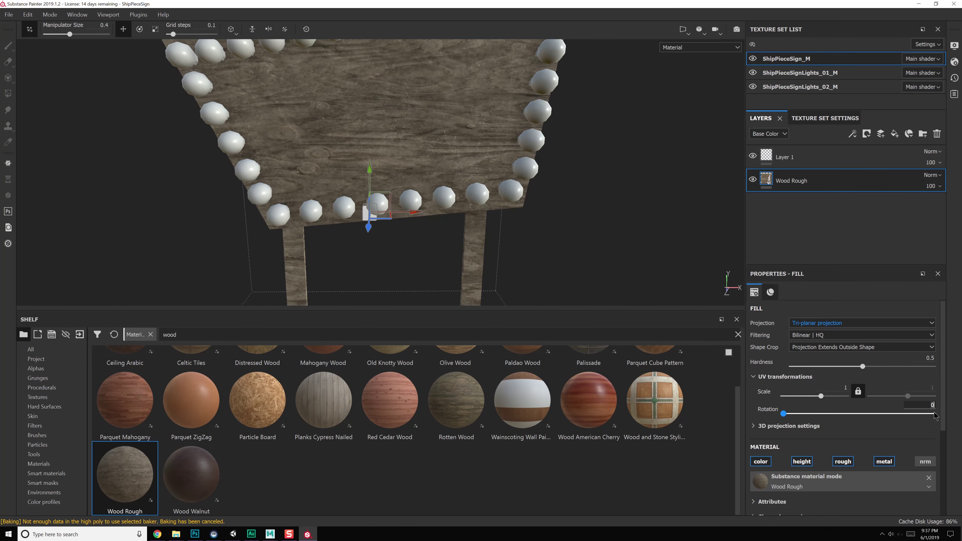
text(90)
key(Return)
alt+drag(551, 188, 571, 166)
alt+middle_drag(570, 162, 554, 186)
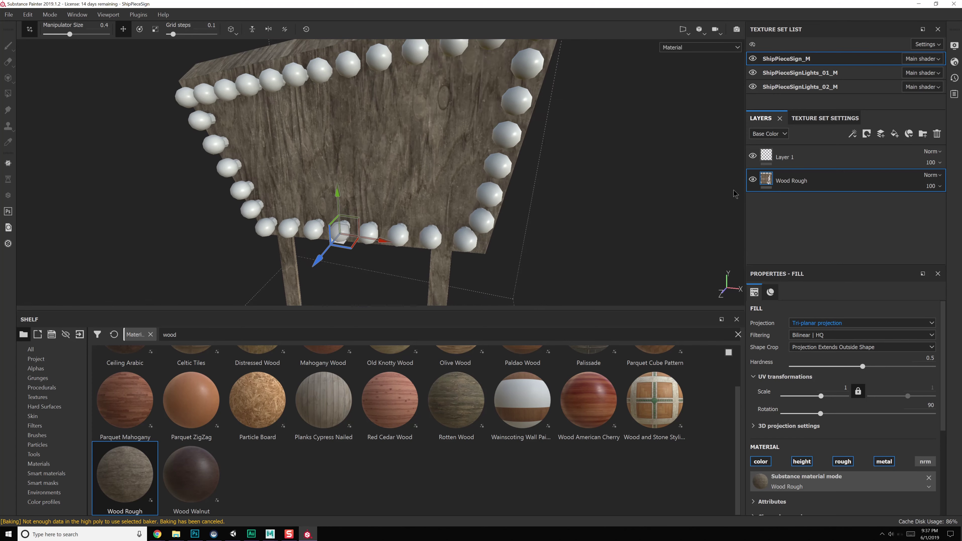
alt+middle_drag(602, 226, 577, 202)
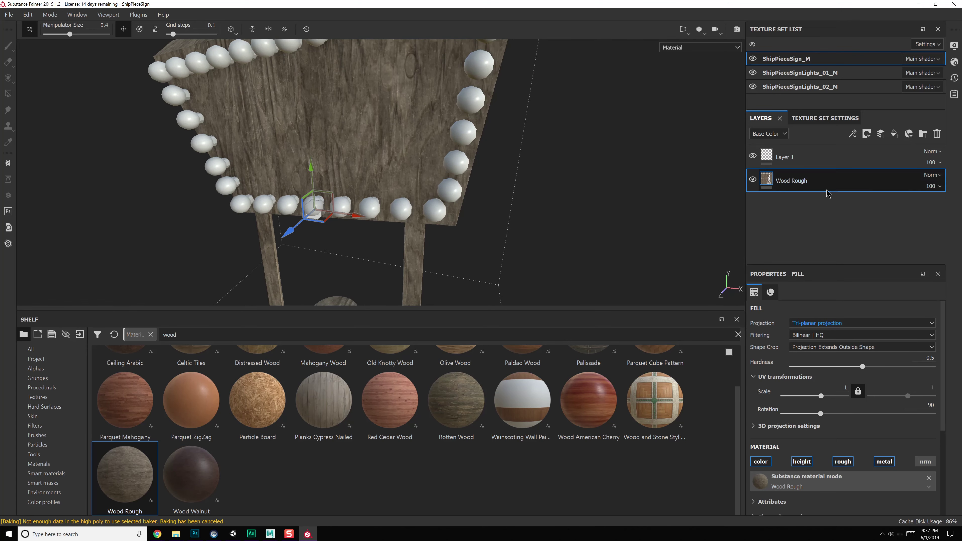
- Change the color parameter of the Wood Rough material to a deep purple
scroll(804, 341, down, 5)
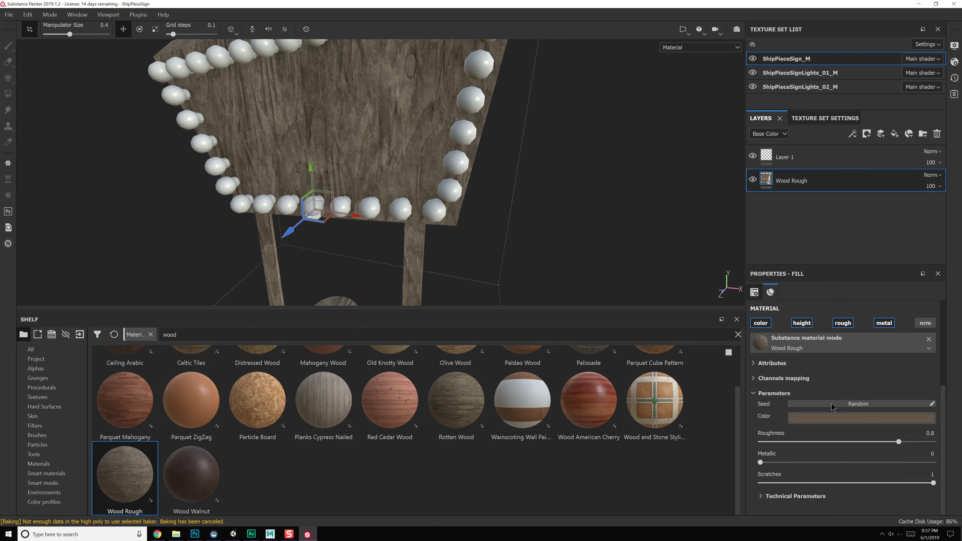
click(832, 417)
drag(910, 328, 880, 357)
click(887, 356)
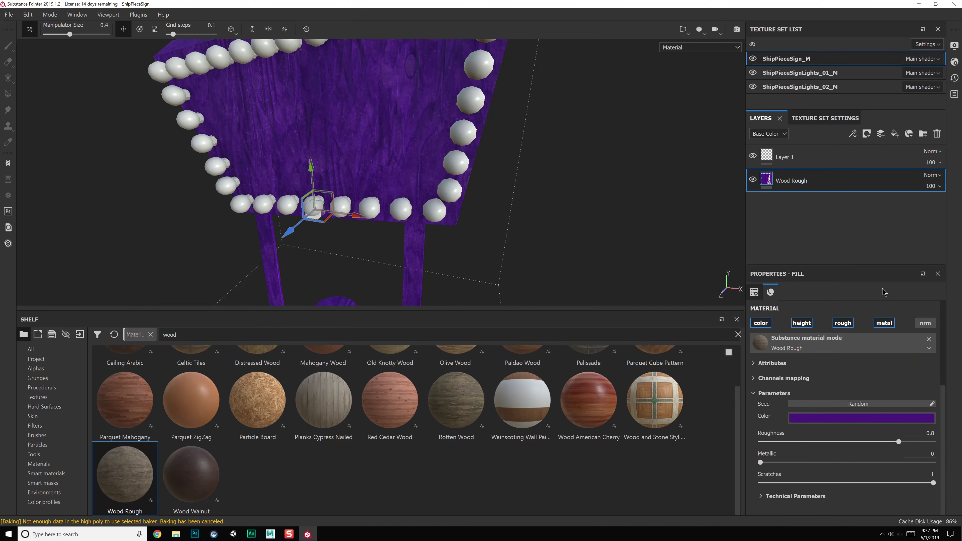
- Enable the normal channel of the Wood Rough fill and set its UV scale to about 2.36
scroll(819, 414, up, 4)
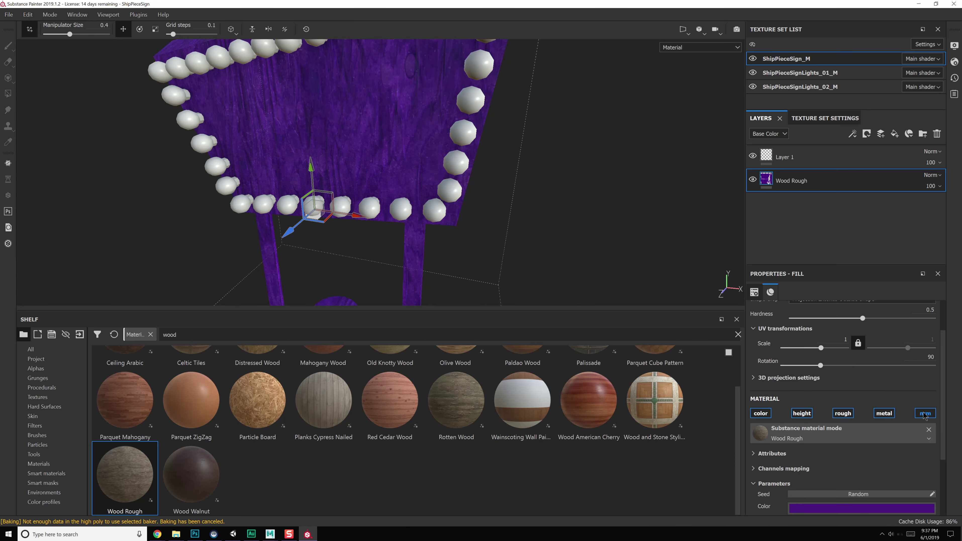
scroll(886, 404, up, 2)
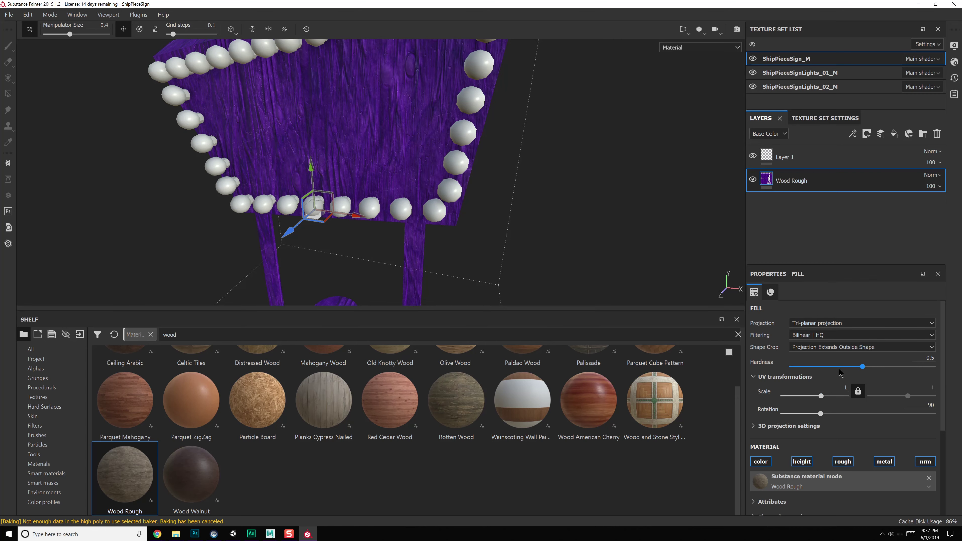
drag(821, 395, 823, 396)
mouse_move(824, 396)
mouse_down()
mouse_move(747, 514)
mouse_move(803, 391)
mouse_move(824, 391)
mouse_up()
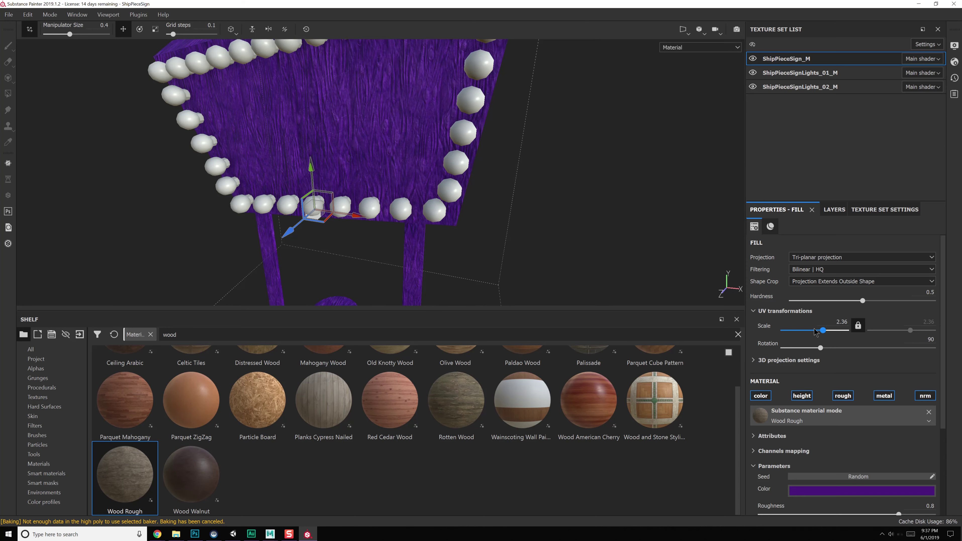
- Rearrange the workspace so the layer stack is docked above the fill properties
alt+middle_drag(449, 217, 573, 221)
alt+right_drag(574, 221, 554, 158)
alt+drag(554, 228, 504, 183)
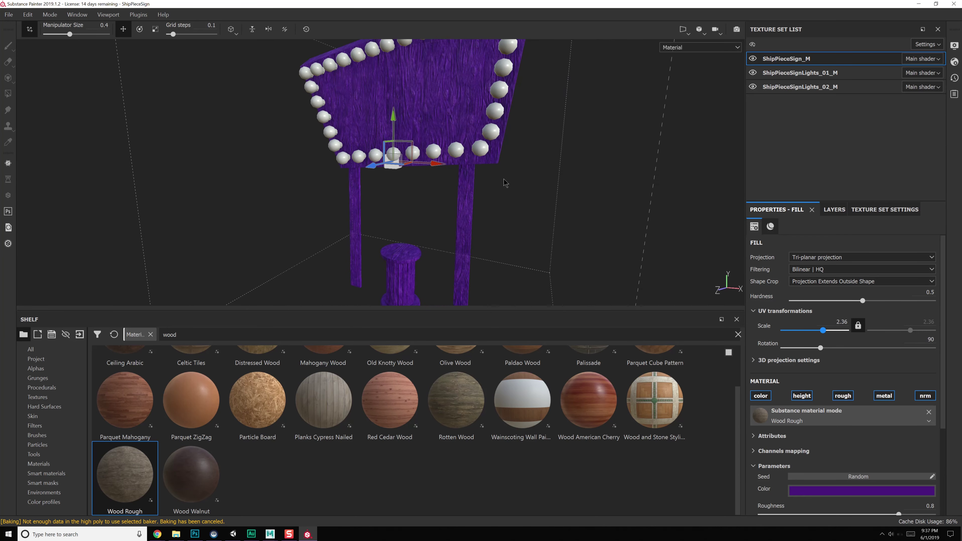
alt+right_drag(505, 182, 503, 160)
alt+middle_drag(503, 160, 472, 153)
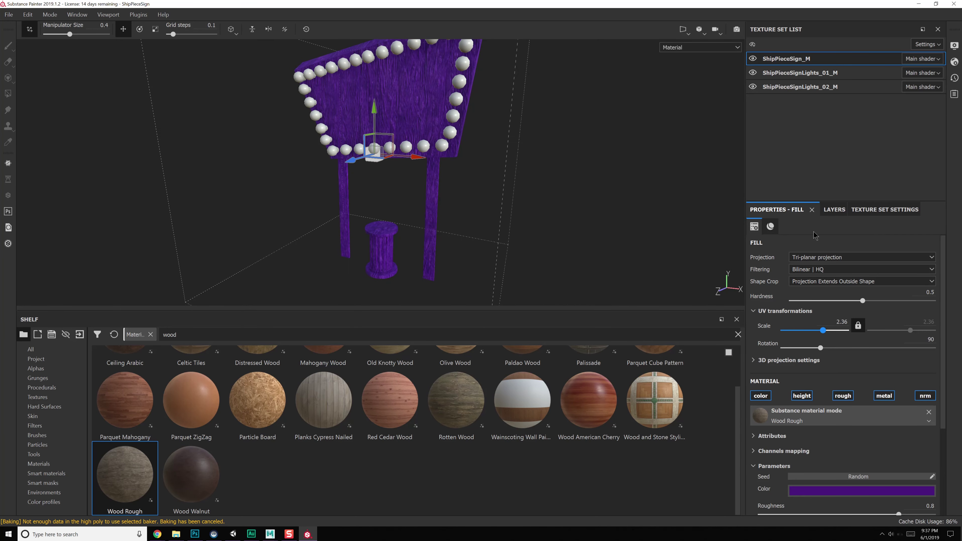
click(835, 210)
drag(772, 210, 800, 399)
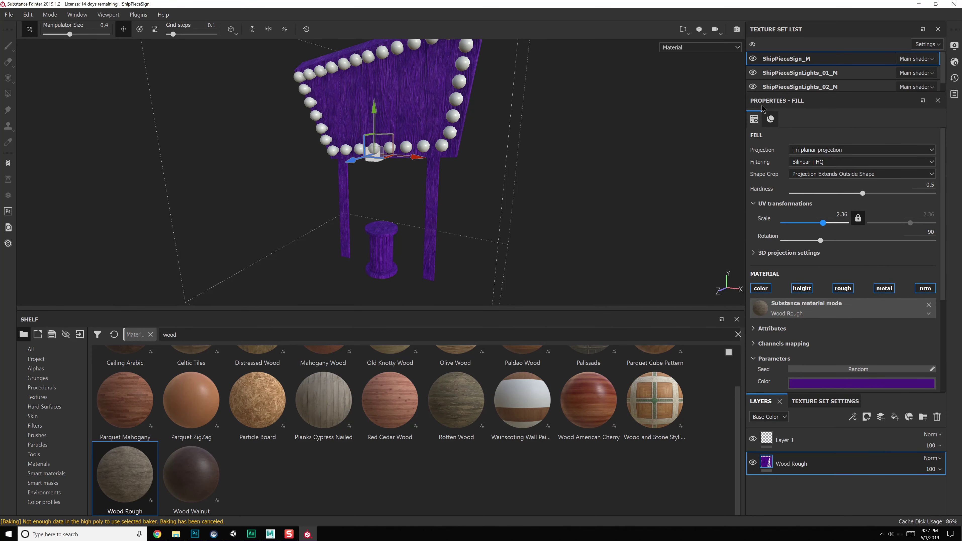
drag(761, 105, 771, 474)
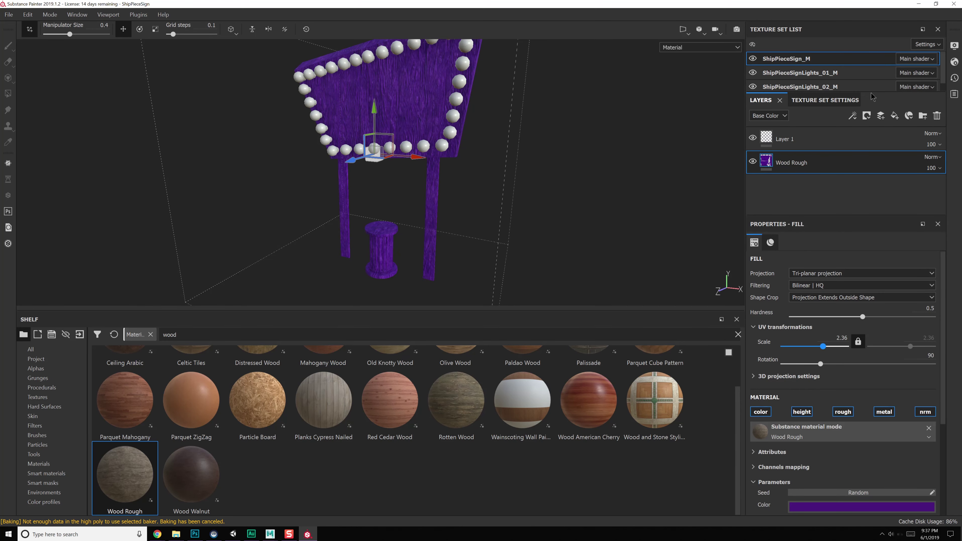
- Add a black mask to the Wood Rough layer and activate the Projection tool
right_click(769, 157)
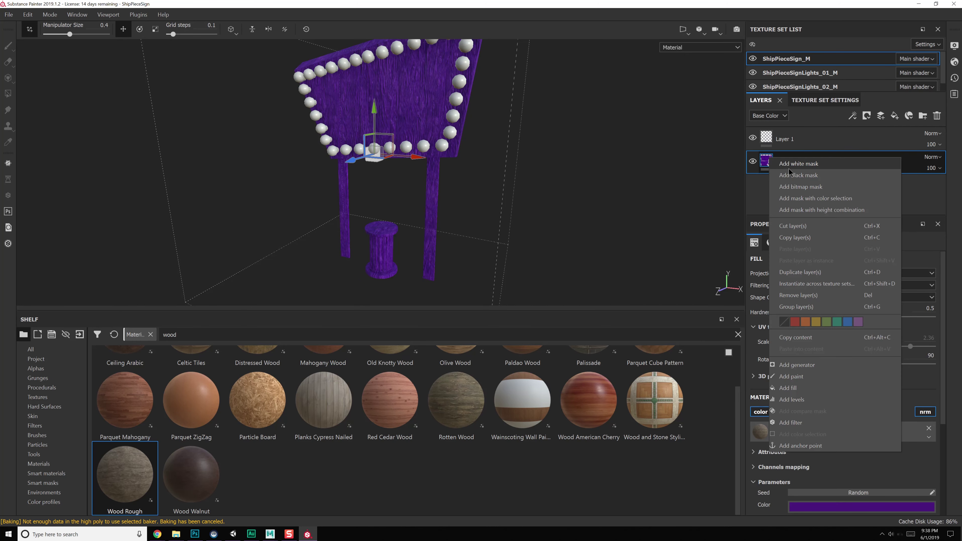
click(793, 175)
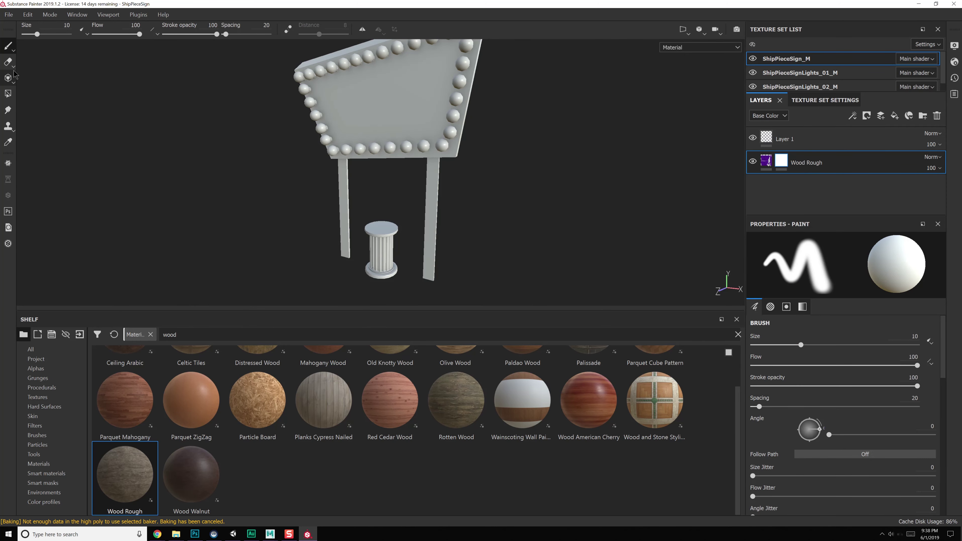
click(9, 79)
alt+middle_drag(298, 128, 295, 146)
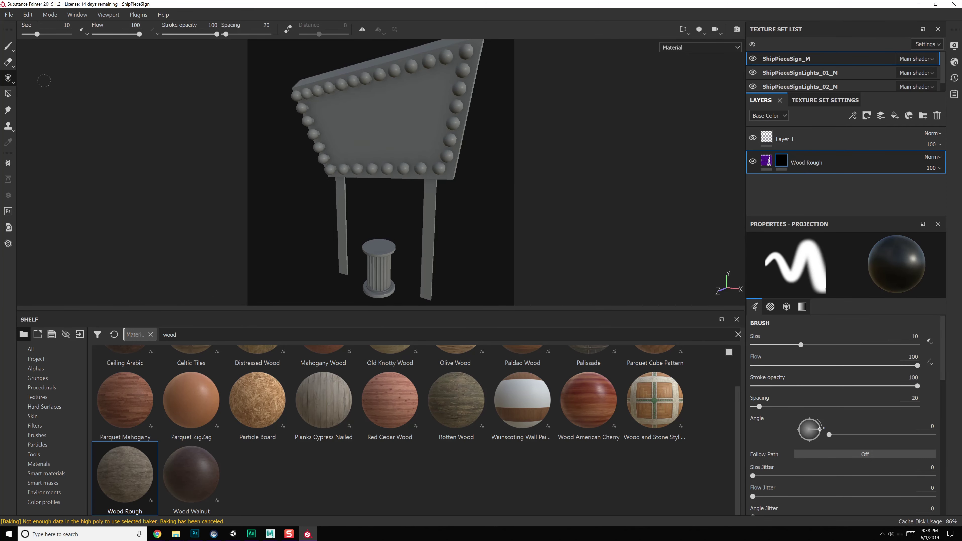
- Reveal the Wood Rough material on the sign in its black mask using quad Polygon Fill at value 1
click(8, 93)
drag(267, 60, 493, 158)
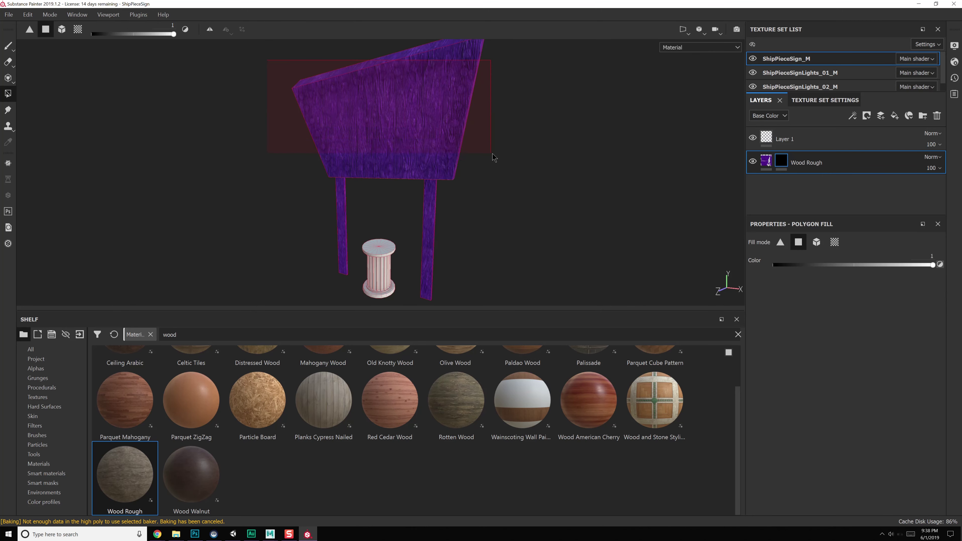
drag(513, 202, 531, 211)
alt+drag(531, 211, 491, 228)
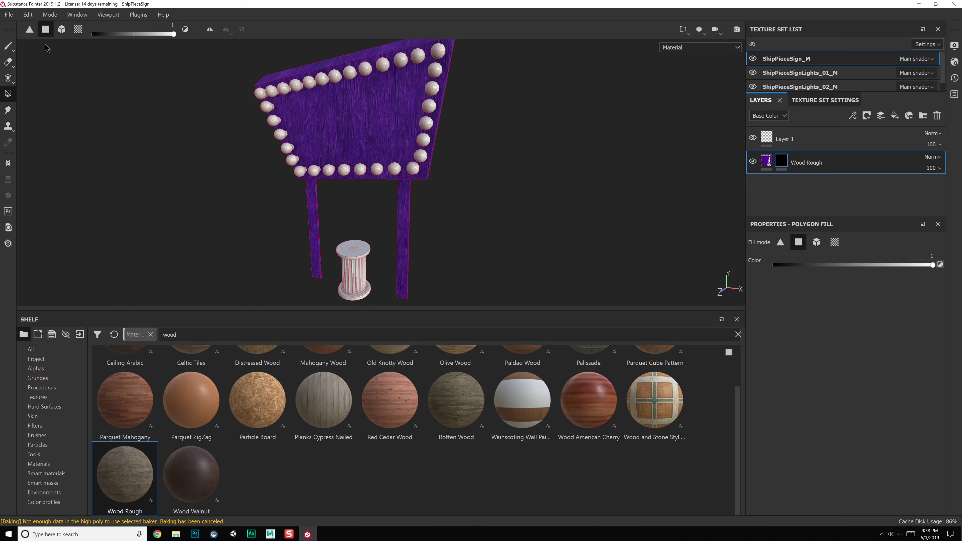
- Mask Wood Rough off the sign's two support posts with a polygon fill value of 0, and set the fill mode to UV chunk
scroll(424, 163, up, 1)
drag(244, 194, 465, 175)
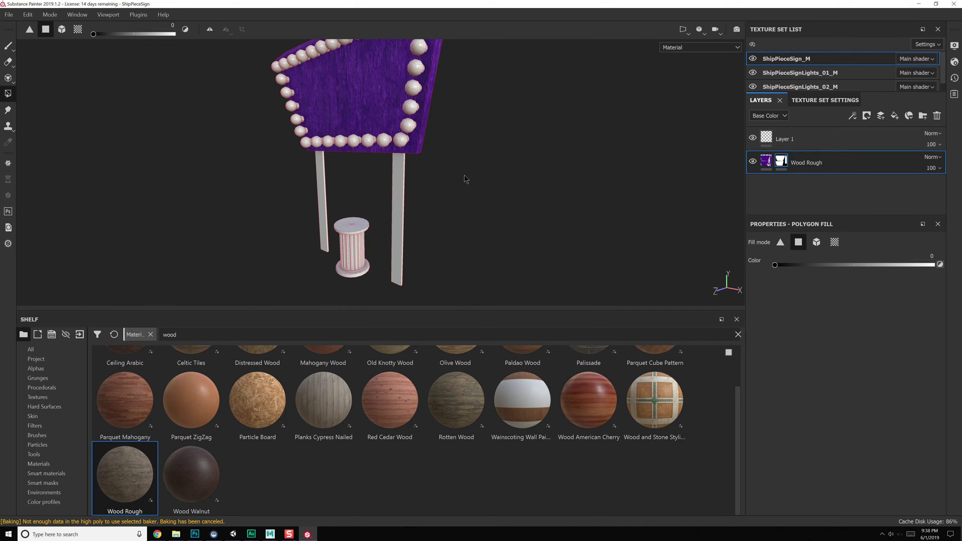
click(63, 30)
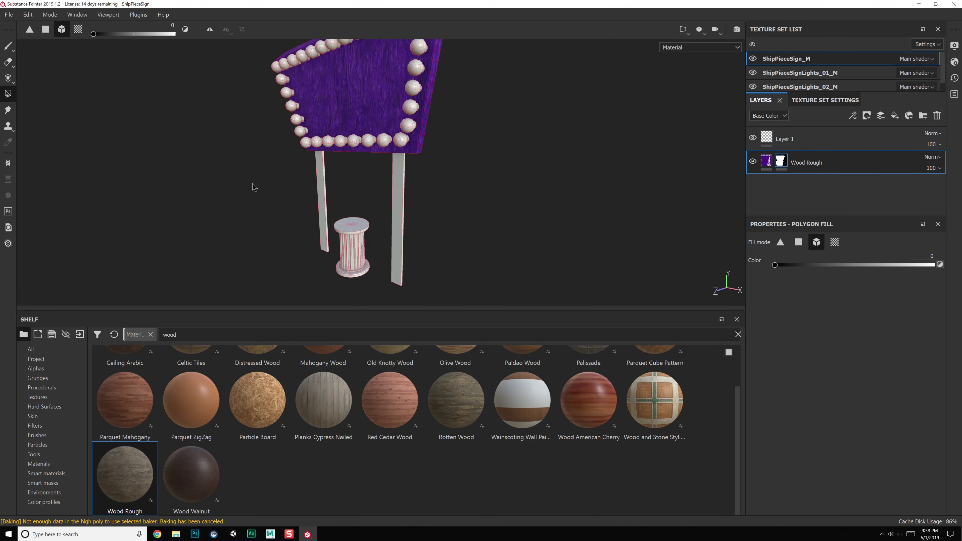
click(78, 30)
alt+drag(564, 156, 466, 210)
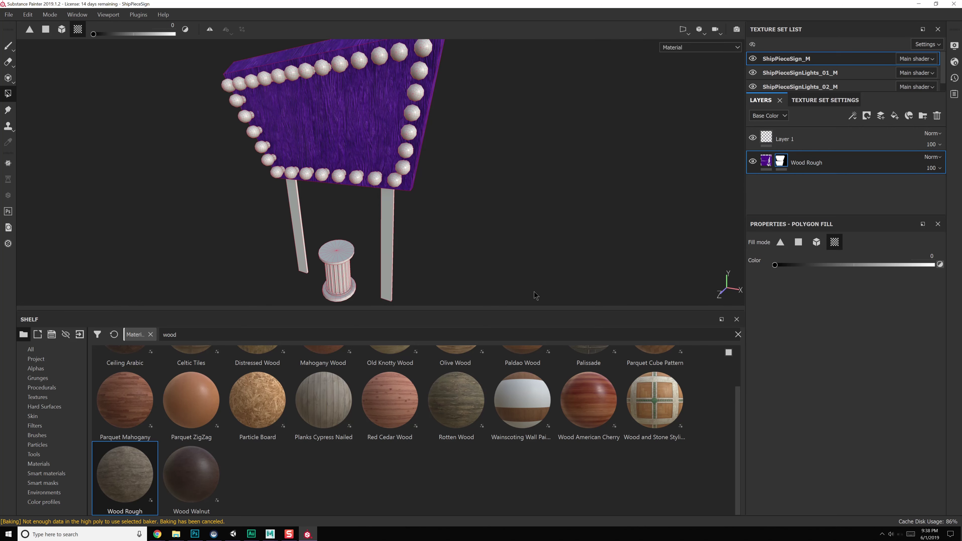
- Find and add the Thick Strokes Paint material above Wood Rough, using Tri-planar projection and the height channel enabled
double_click(191, 333)
text(paint)
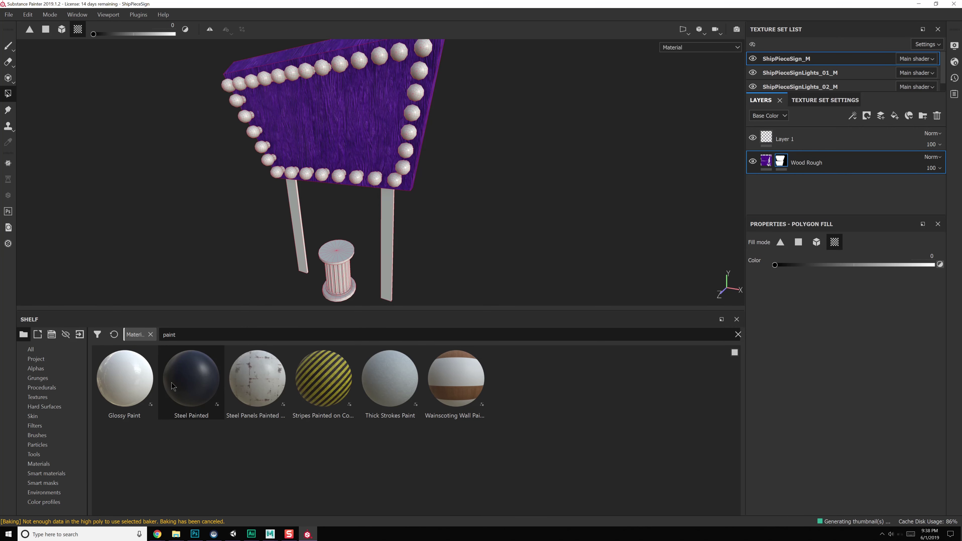
mouse_move(381, 385)
mouse_down()
mouse_move(498, 352)
mouse_move(848, 151)
mouse_up()
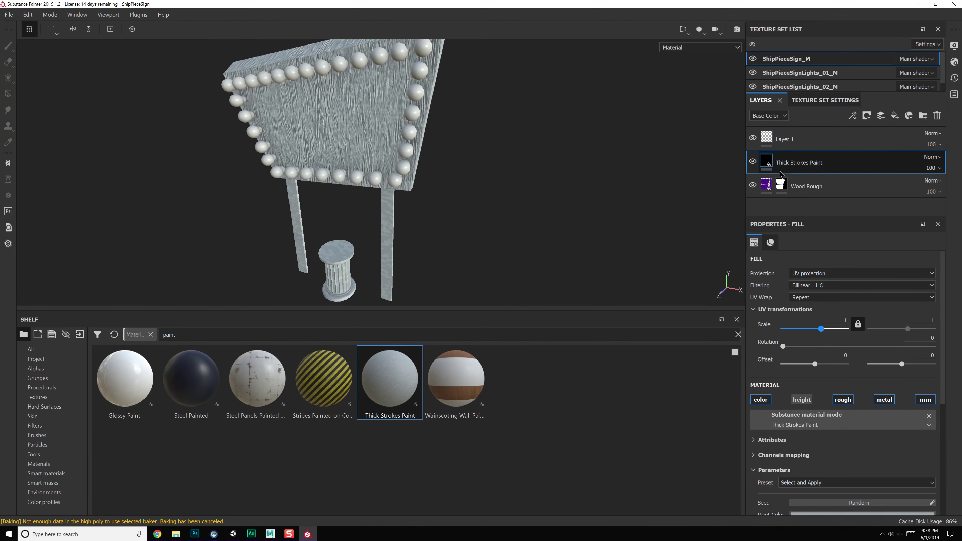
click(823, 274)
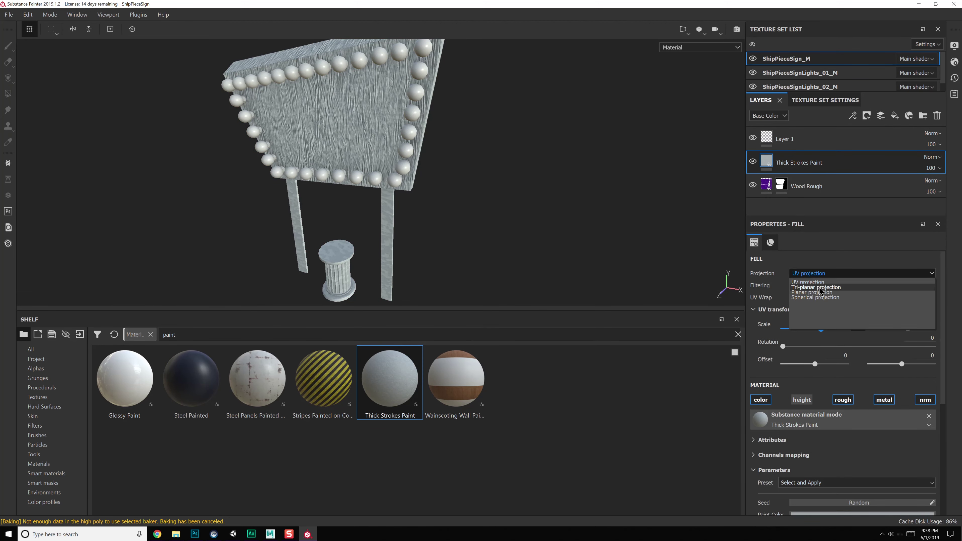
click(819, 291)
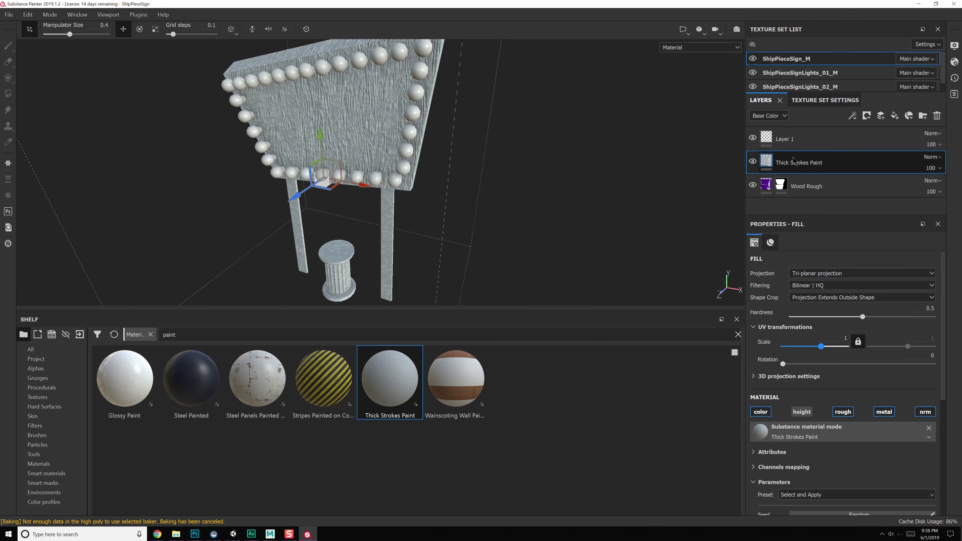
scroll(806, 356, down, 3)
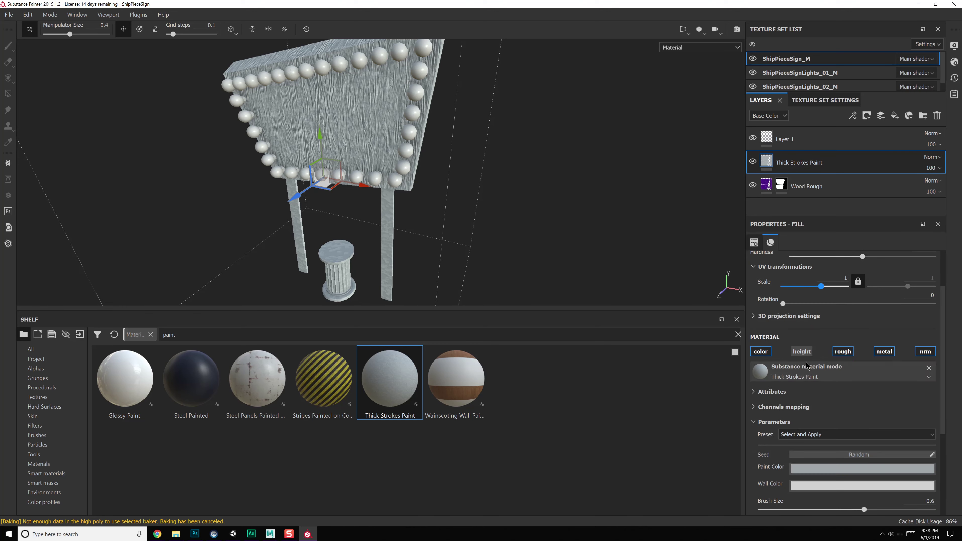
scroll(850, 351, down, 3)
- For the Normal channel, set the Thick Strokes Paint layer's blending mode to Replace and its opacity to 83
click(773, 117)
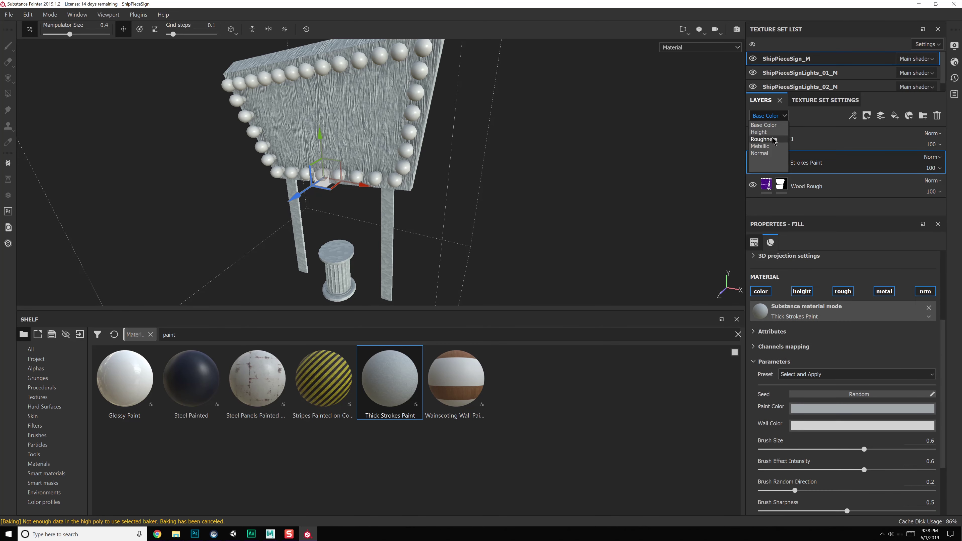
click(769, 155)
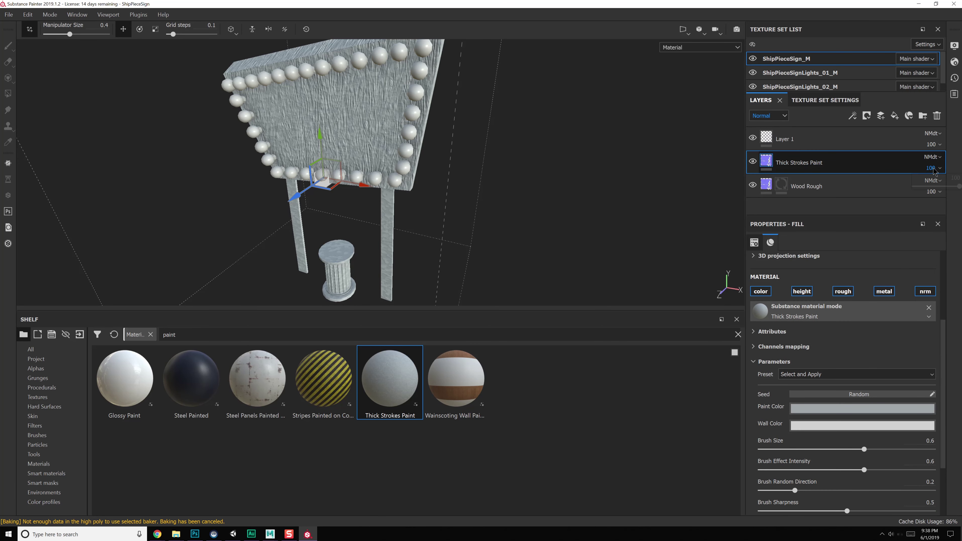
click(939, 186)
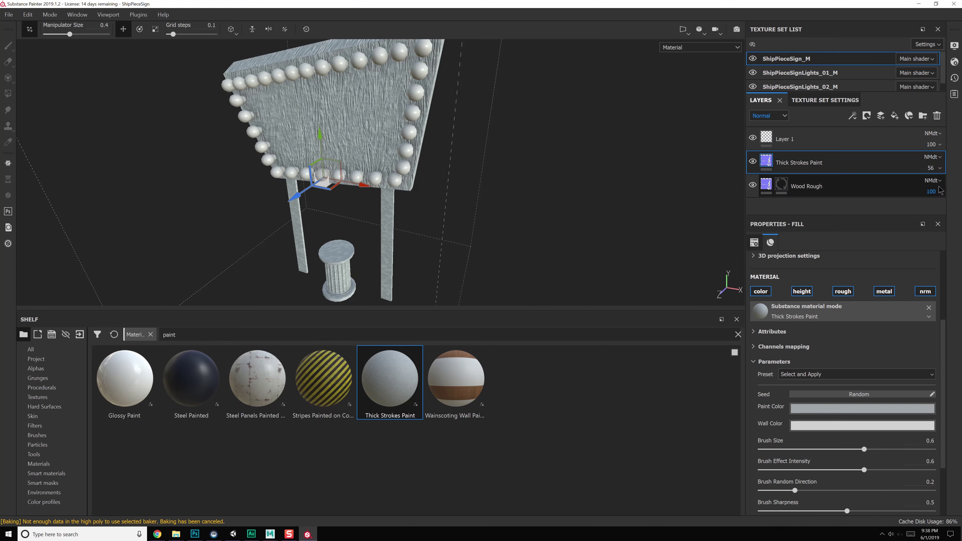
click(932, 157)
click(922, 193)
click(930, 168)
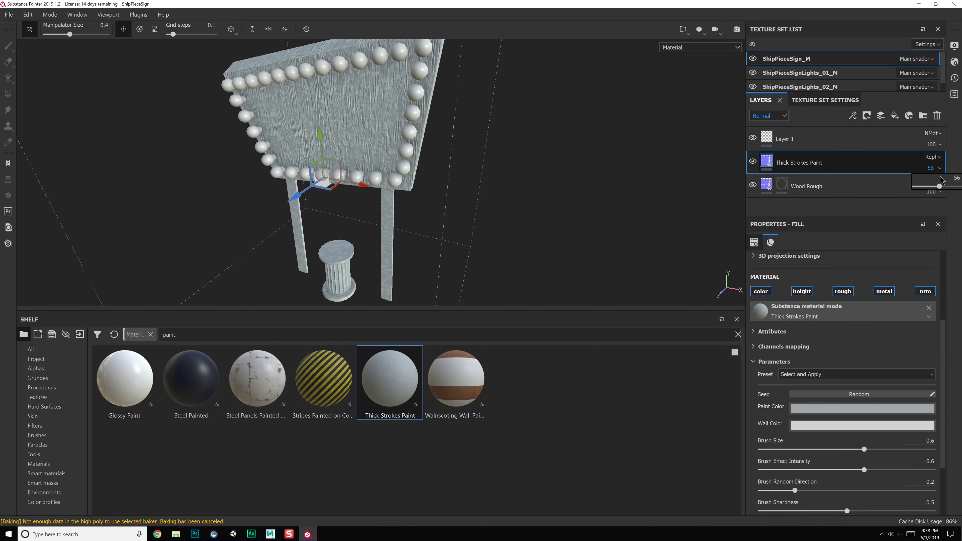
click(953, 187)
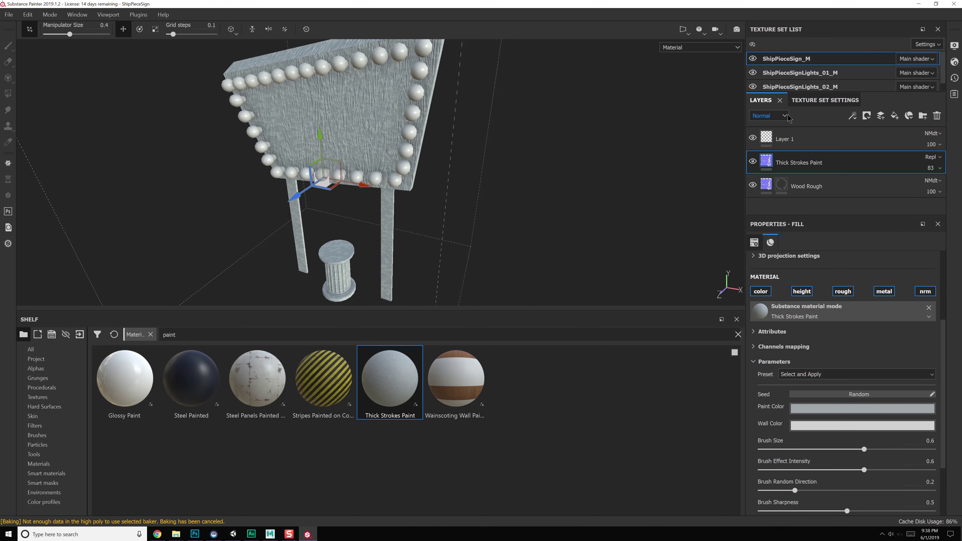
- For the Height channel, set the Thick Strokes Paint layer's blending mode to Replace and its opacity to 72
click(773, 115)
click(759, 131)
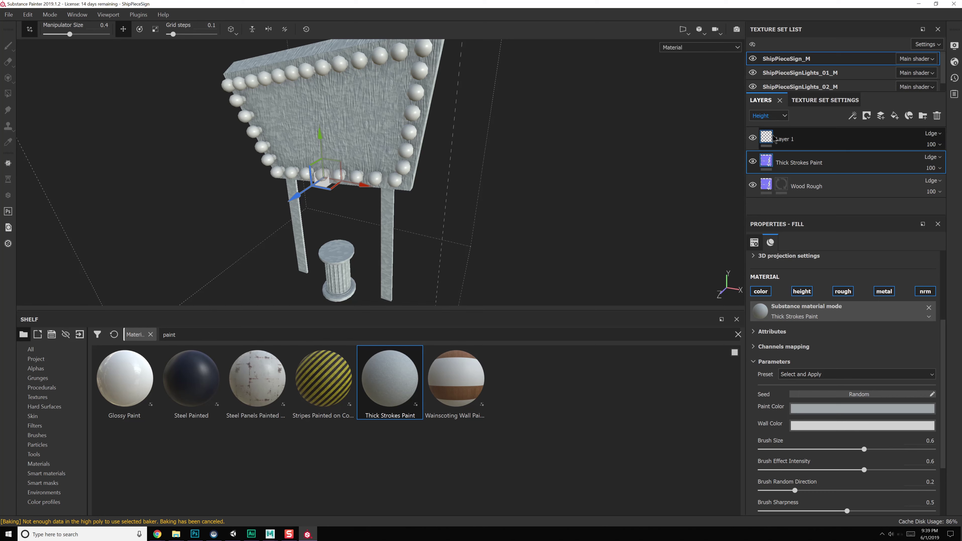
click(932, 156)
click(912, 196)
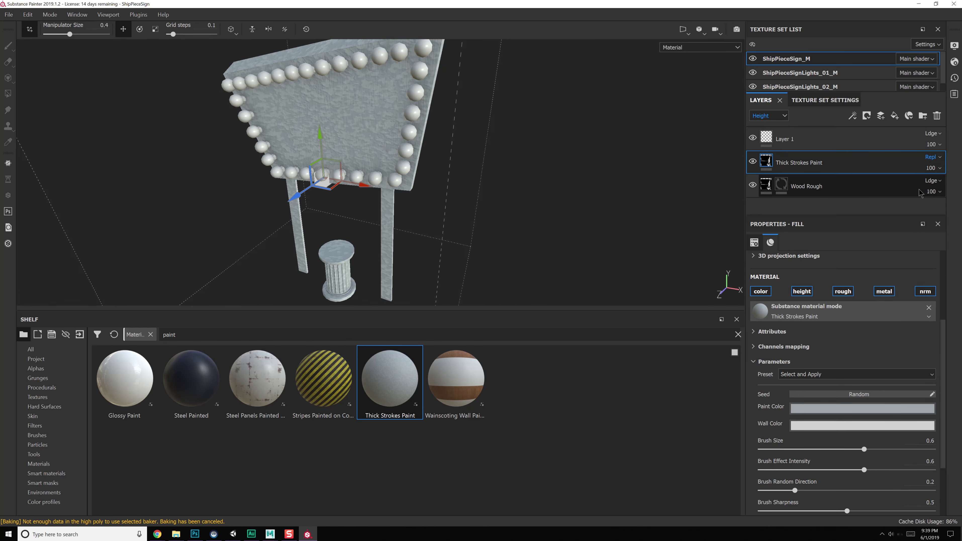
click(936, 168)
click(944, 186)
click(937, 168)
drag(944, 185, 947, 185)
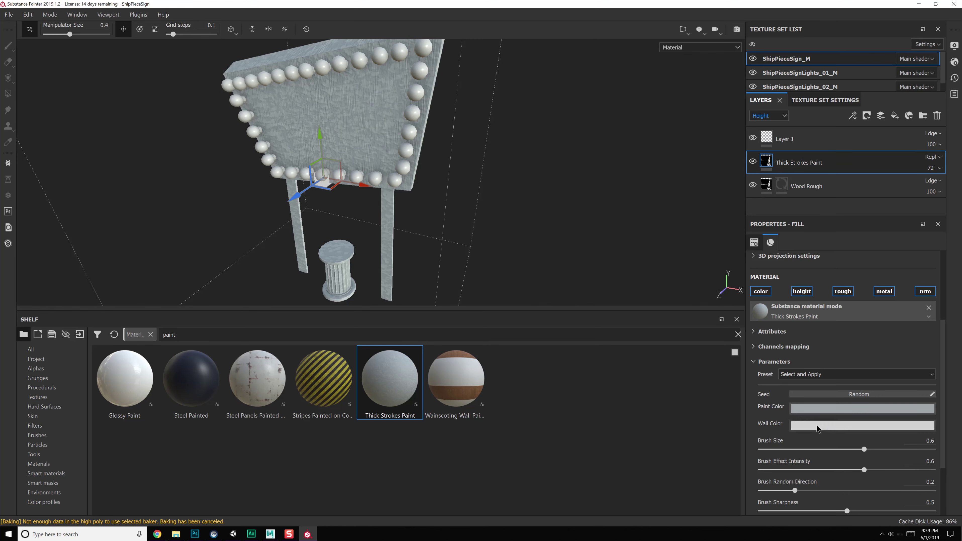
- Set the Thick Strokes Paint material's Paint Color to a deep purple of about RGB 0.386, 0.115, 0.629
click(813, 409)
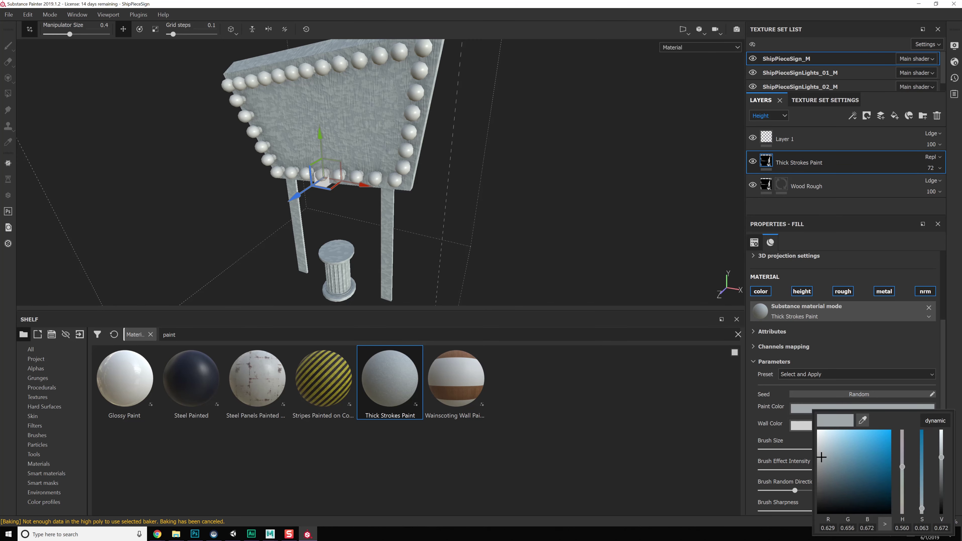
drag(821, 457, 817, 513)
drag(961, 49, 288, 53)
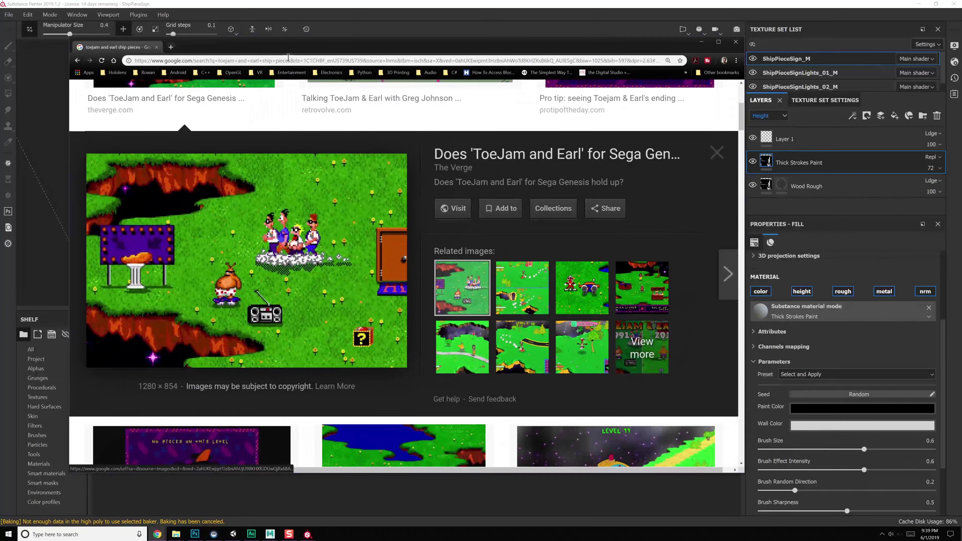
click(814, 410)
mouse_move(155, 536)
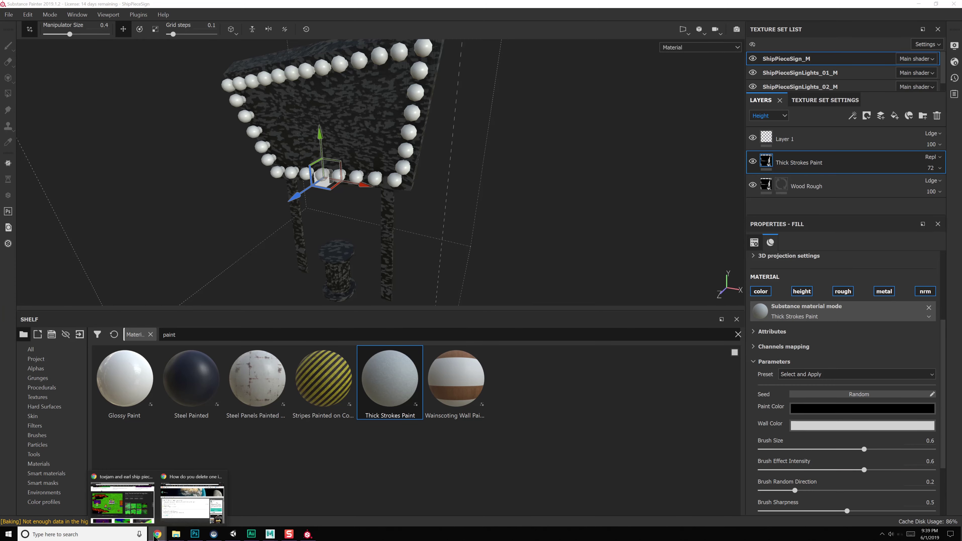
click(822, 410)
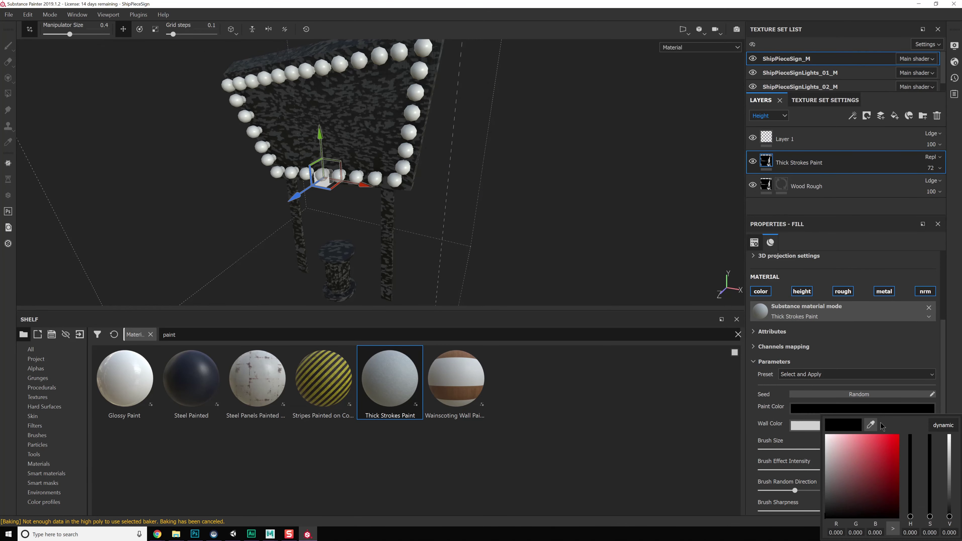
click(871, 422)
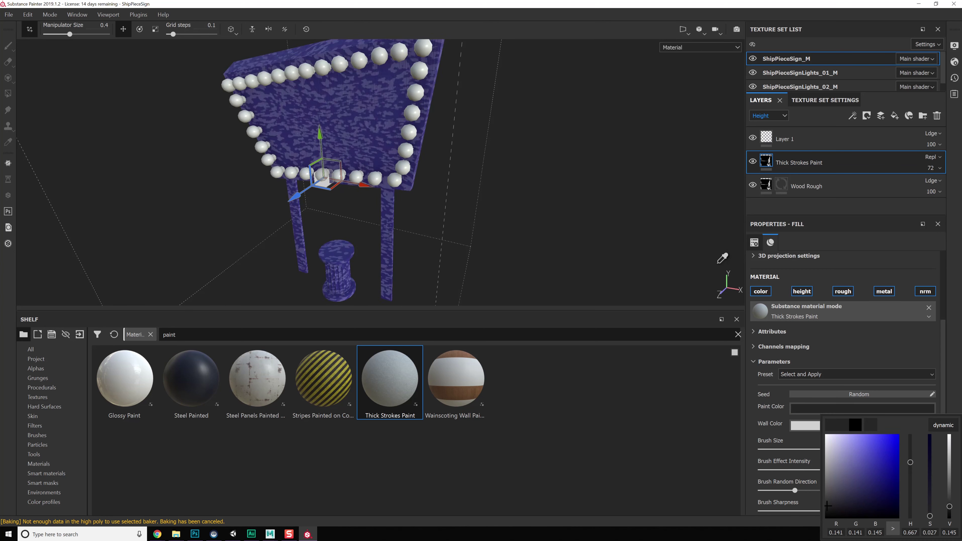
click(911, 454)
drag(890, 462, 885, 465)
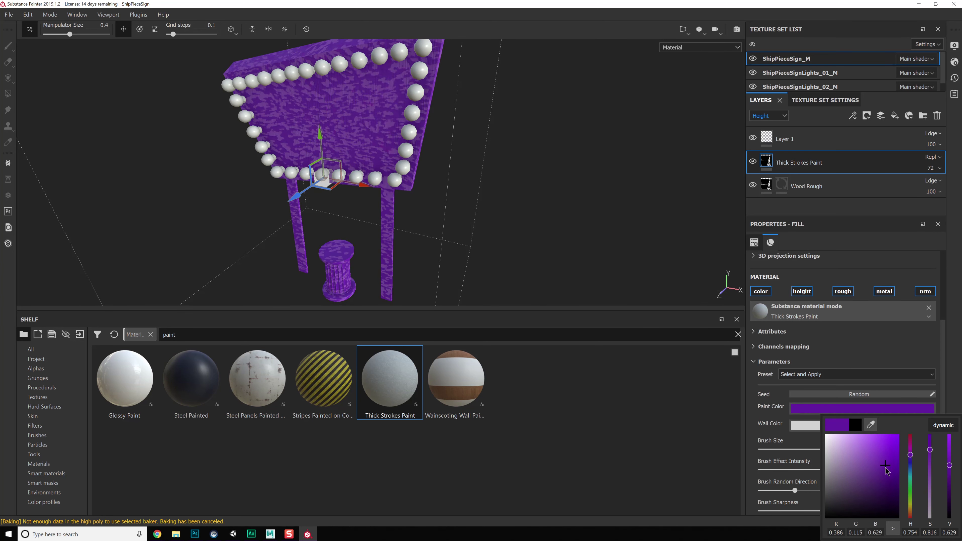
- Set the Thick Strokes Paint material's Wall Color to a brighter purple of about RGB 0.501, 0.152, 0.772
click(795, 423)
click(888, 339)
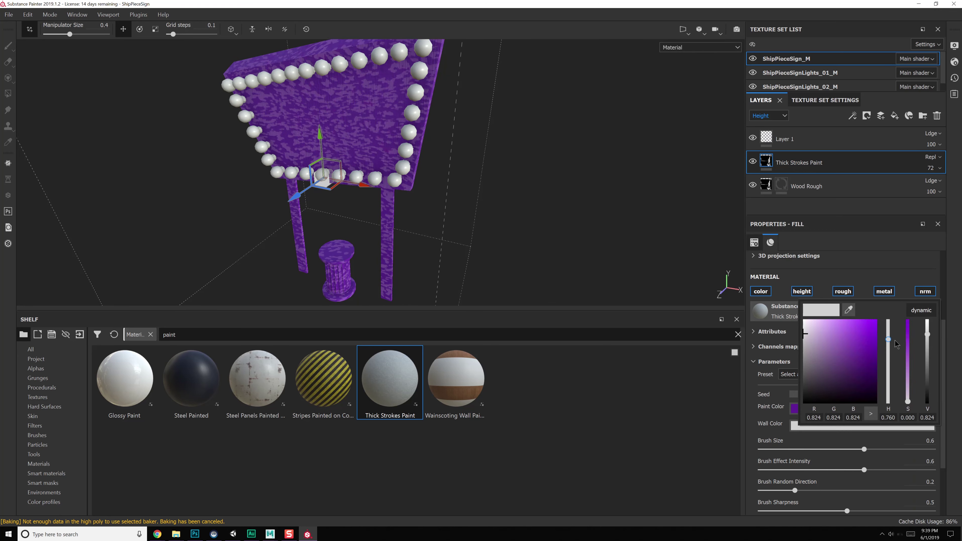
click(867, 342)
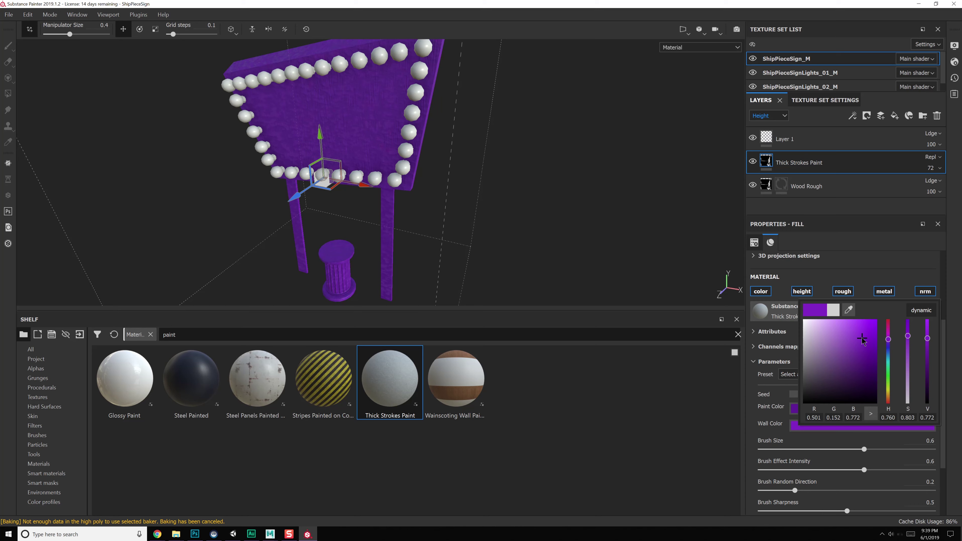
click(863, 237)
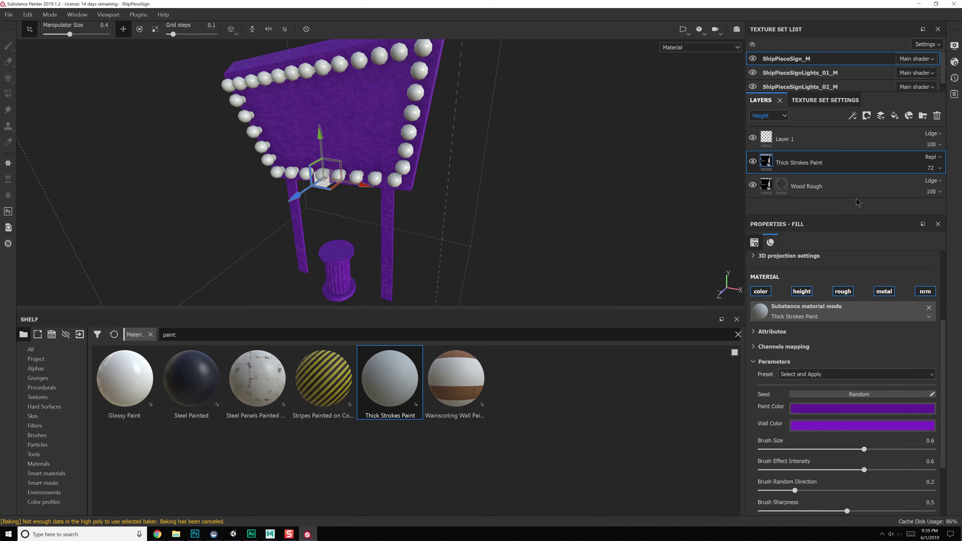
- Copy the Wood Rough layer's mask and paste it into a new white mask on the Thick Strokes Paint layer
right_click(829, 165)
click(784, 183)
right_click(784, 184)
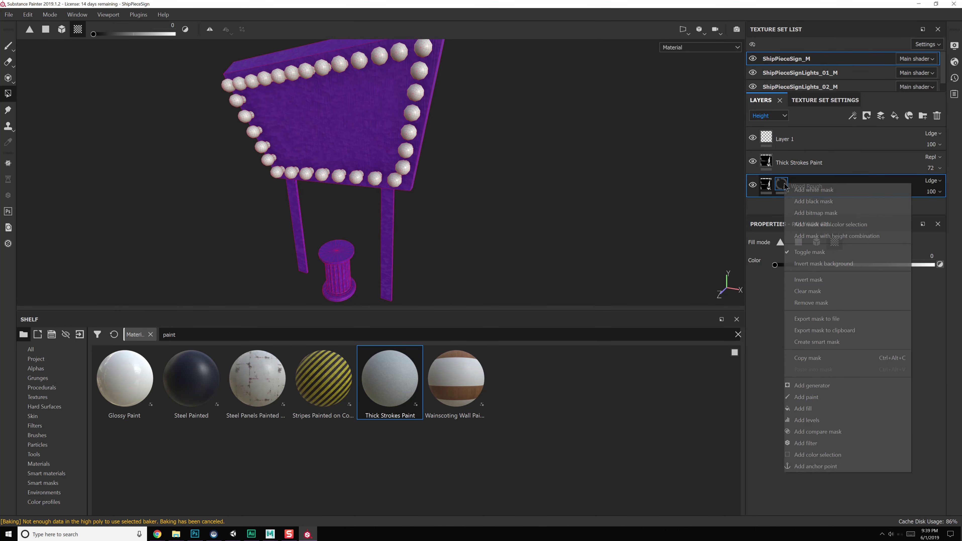
click(813, 357)
click(835, 163)
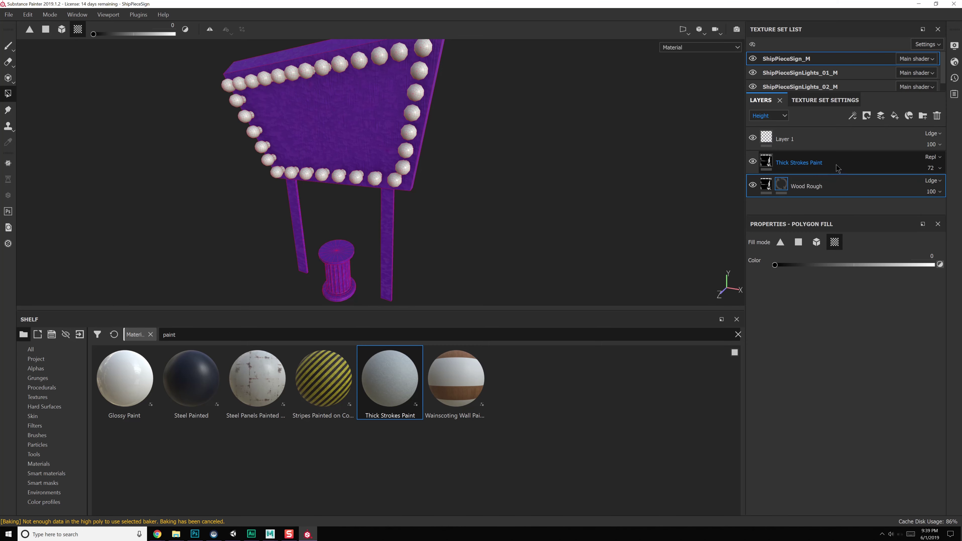
right_click(837, 163)
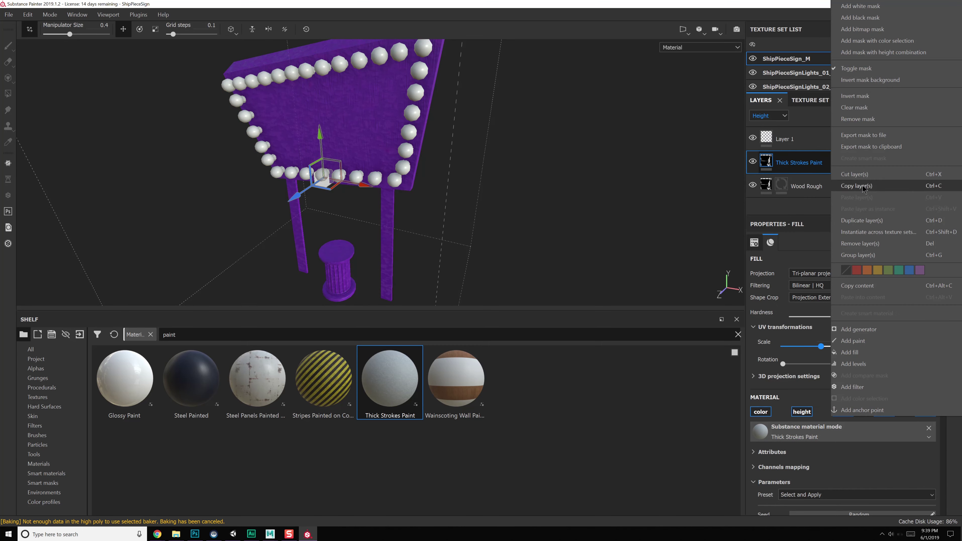
click(861, 6)
right_click(786, 162)
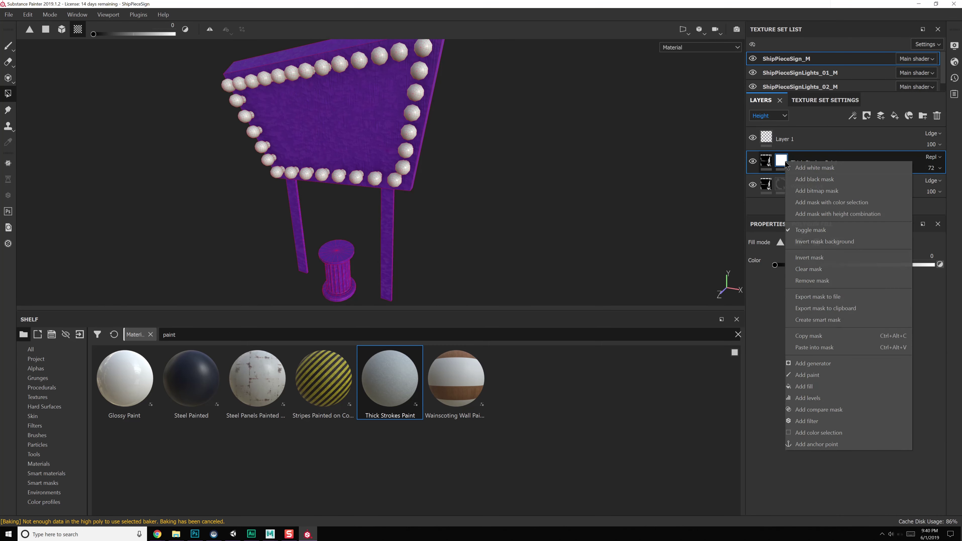
click(809, 346)
- Inspect the paint strokes on the sign board up close and slightly increase the UV scale of the Thick Strokes Paint fill
alt+drag(445, 210, 450, 147)
alt+middle_drag(450, 148, 504, 236)
scroll(504, 236, up, 3)
alt+drag(504, 236, 665, 189)
alt+right_drag(666, 189, 571, 156)
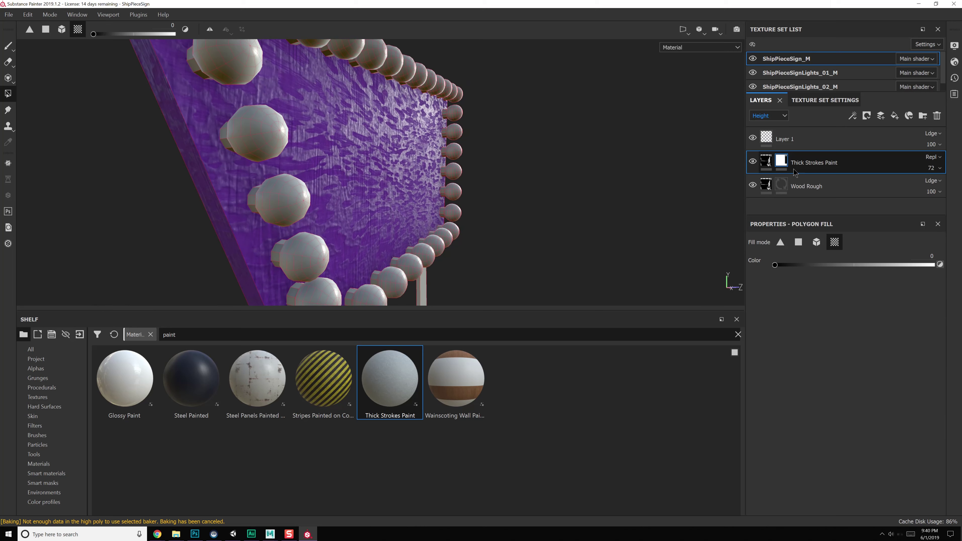
click(766, 163)
drag(824, 350, 828, 348)
mouse_move(593, 242)
alt+mouse_down()
mouse_move(496, 251)
mouse_move(539, 231)
mouse_move(617, 243)
mouse_move(616, 147)
alt+mouse_up()
right_click(782, 162)
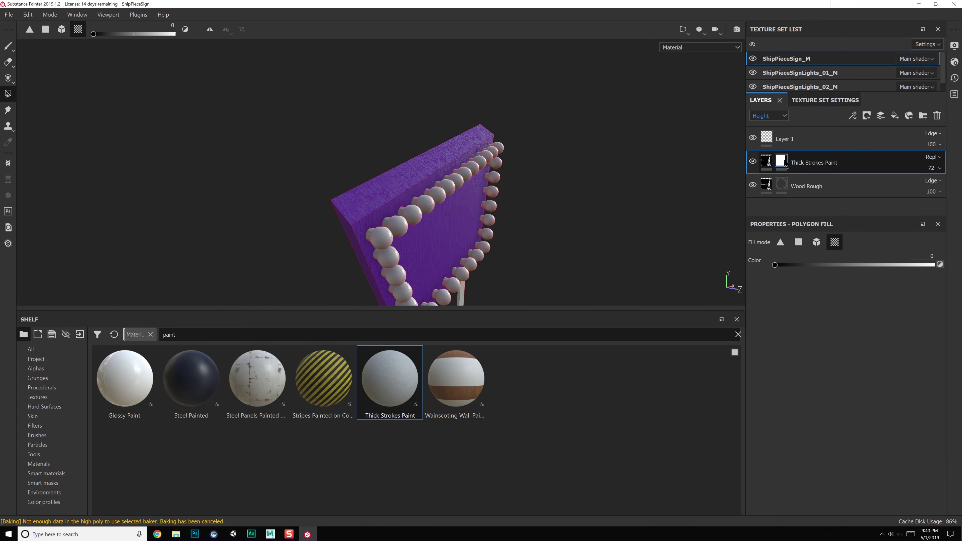
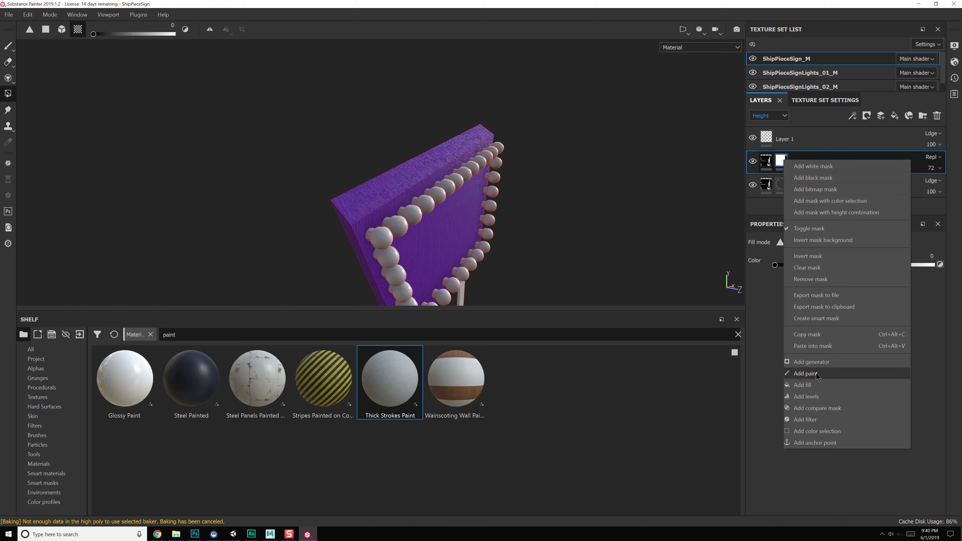
click(638, 222)
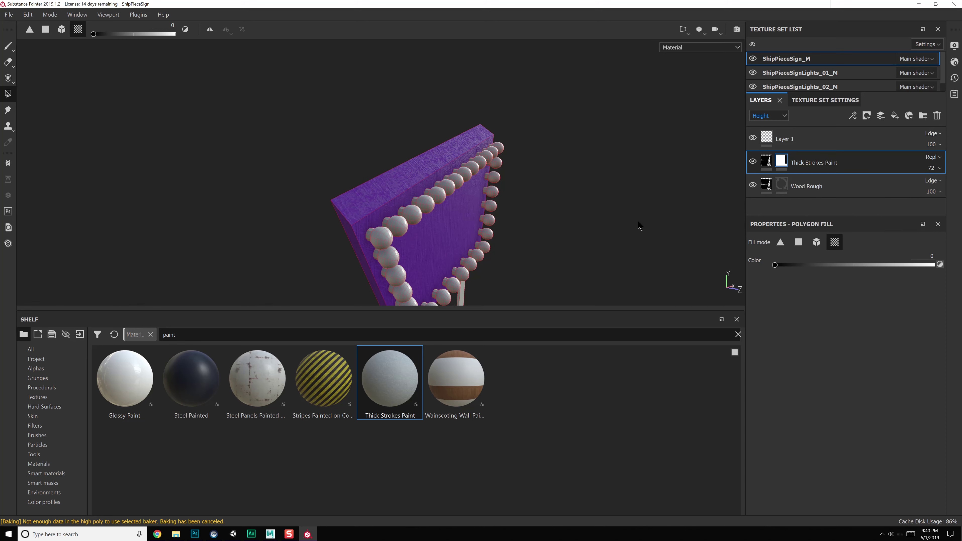
- Remove the fluted column beneath the sign from the Thick Strokes Paint layer's mask using Polygon Fill with colour 0
alt+drag(563, 257, 507, 188)
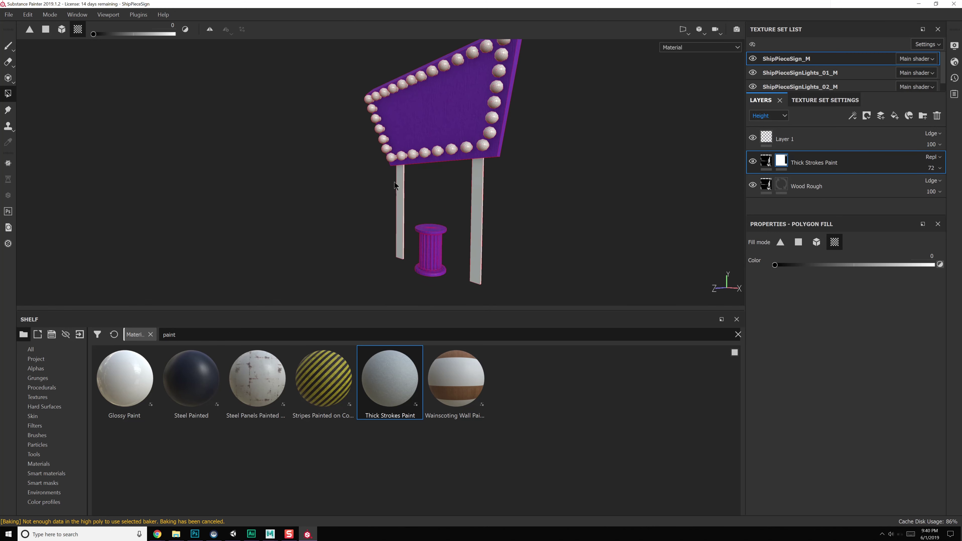
alt+middle_drag(436, 215, 400, 176)
alt+drag(400, 176, 500, 178)
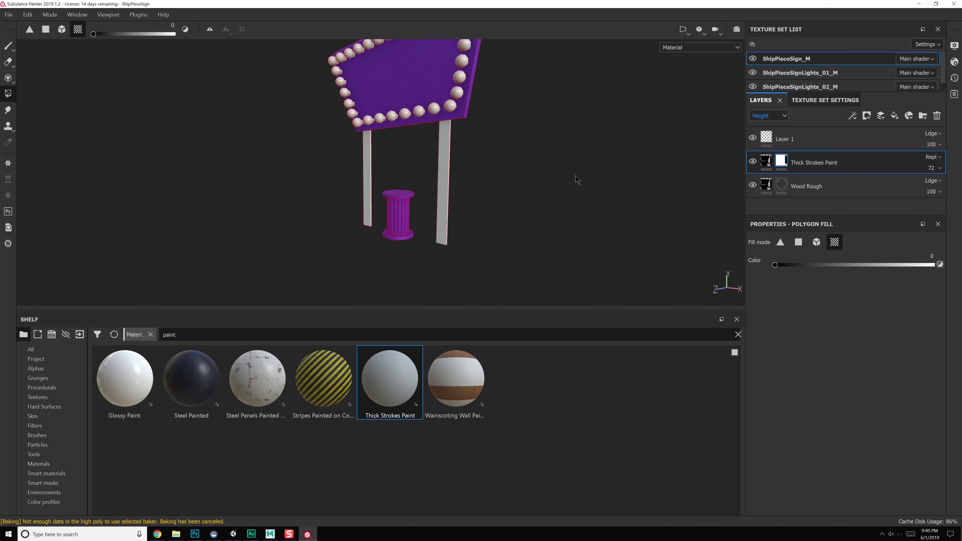
alt+drag(399, 184, 552, 184)
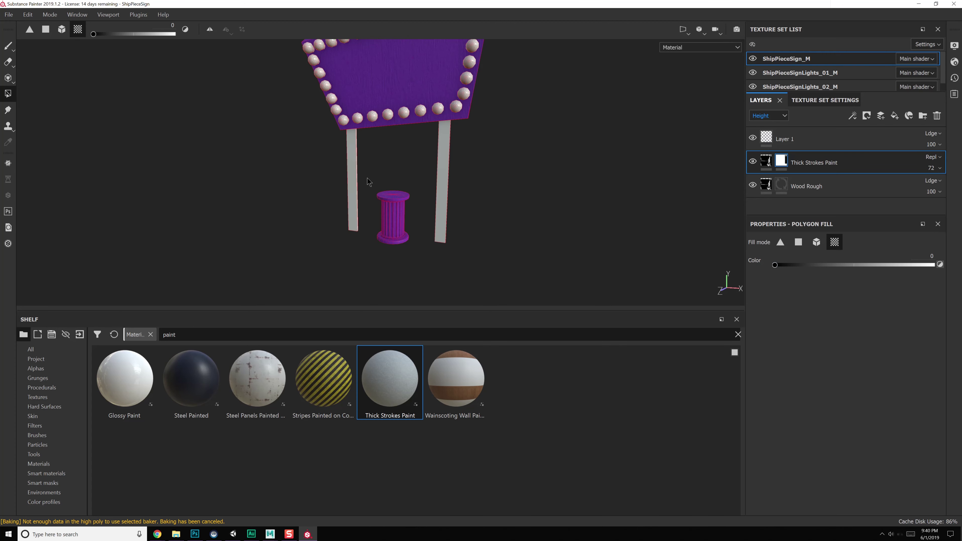
drag(371, 173, 416, 265)
alt+drag(458, 166, 520, 202)
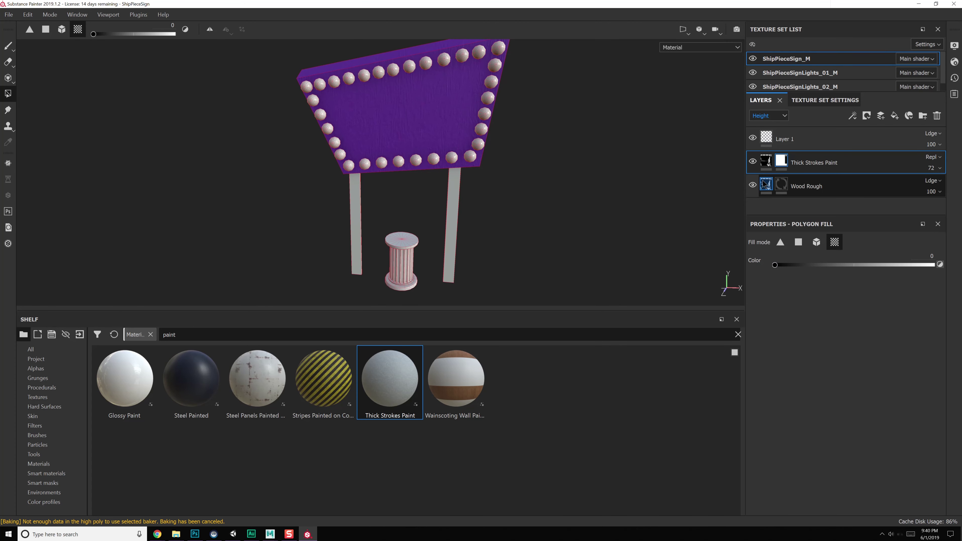
alt+middle_drag(452, 209, 444, 182)
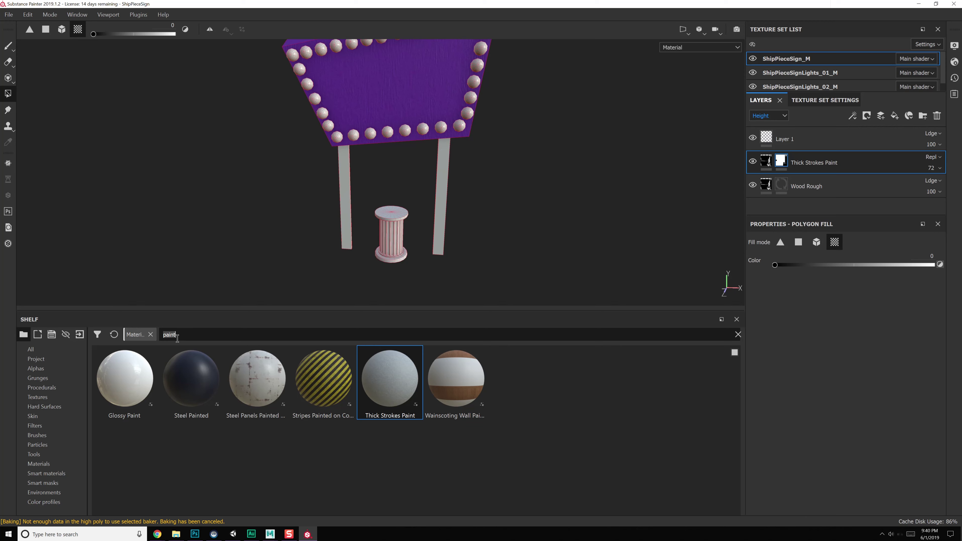
- Search the shelf materials for "por" and add Ceramic Porcelain as a fill layer above Thick Strokes Paint
key(BackSpace)
key(BackSpace)
key(BackSpace)
key(BackSpace)
key(BackSpace)
text(por)
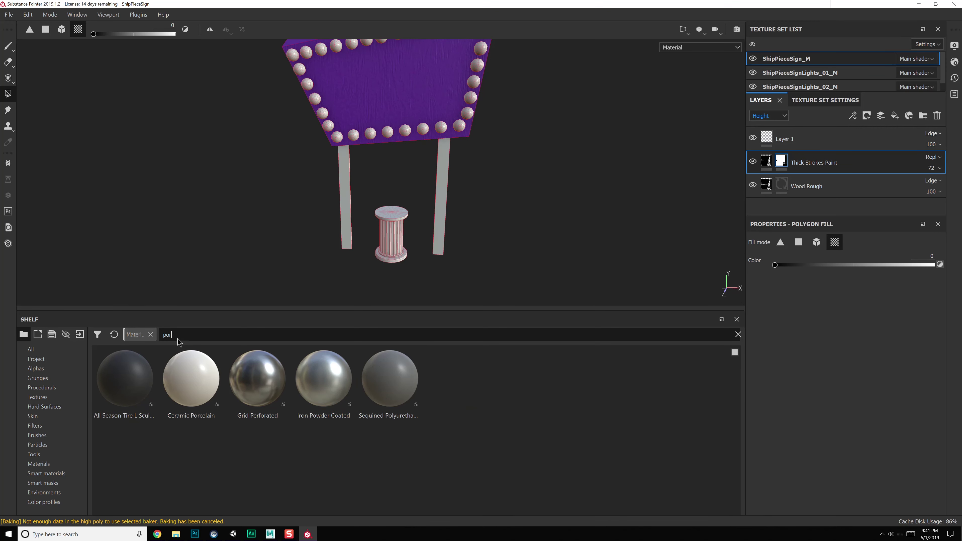
drag(191, 378, 835, 153)
- Add a black mask to the Ceramic Porcelain layer and reveal the material only on the fluted column with Polygon Fill
right_click(832, 162)
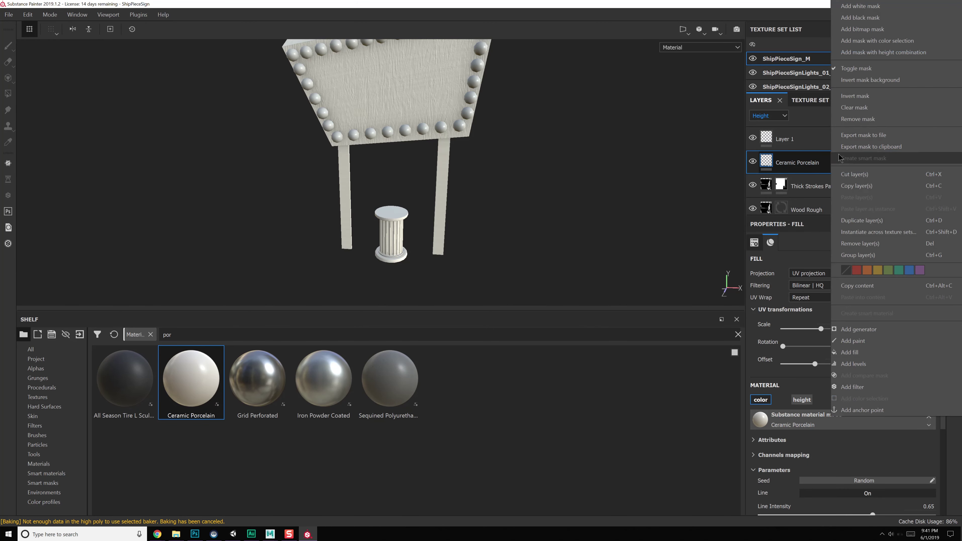
click(853, 31)
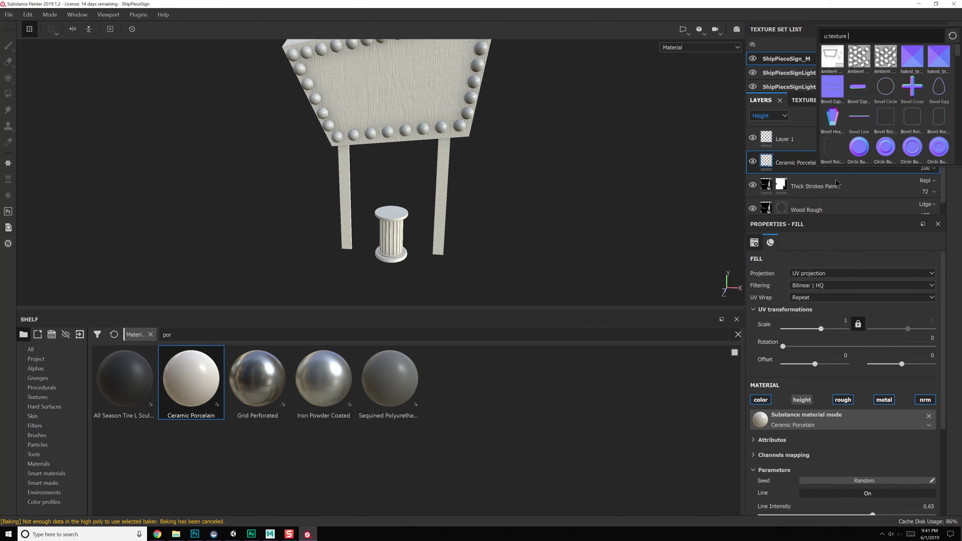
right_click(817, 166)
click(839, 18)
alt+drag(383, 176, 410, 281)
click(61, 29)
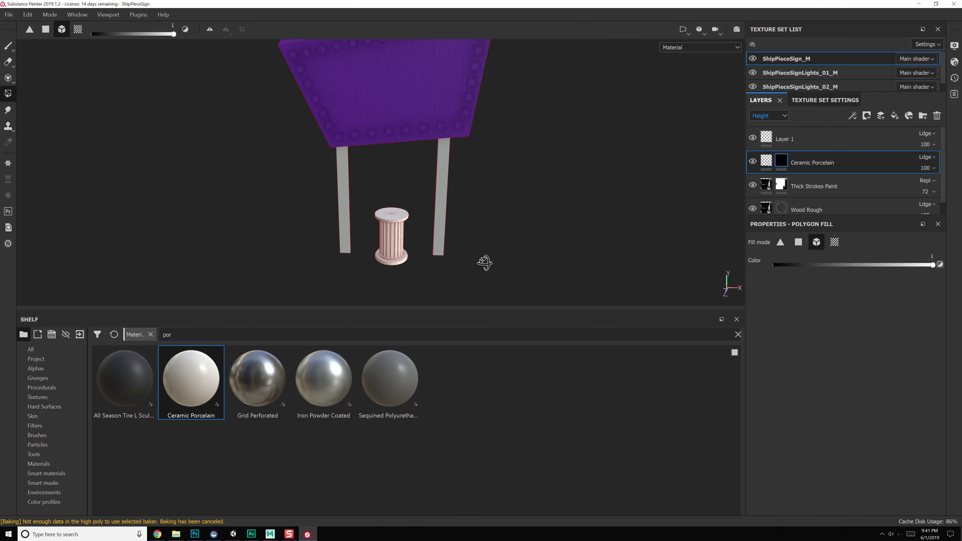
alt+drag(485, 262, 410, 159)
scroll(423, 160, up, 4)
alt+middle_drag(408, 212, 470, 138)
alt+drag(470, 137, 439, 155)
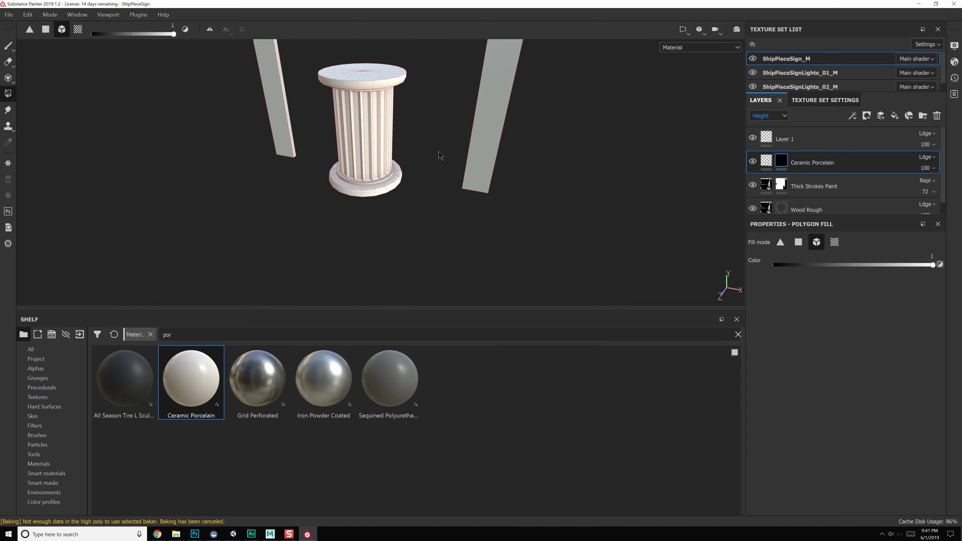
scroll(439, 151, up, 2)
alt+middle_drag(439, 151, 456, 201)
alt+drag(455, 202, 428, 196)
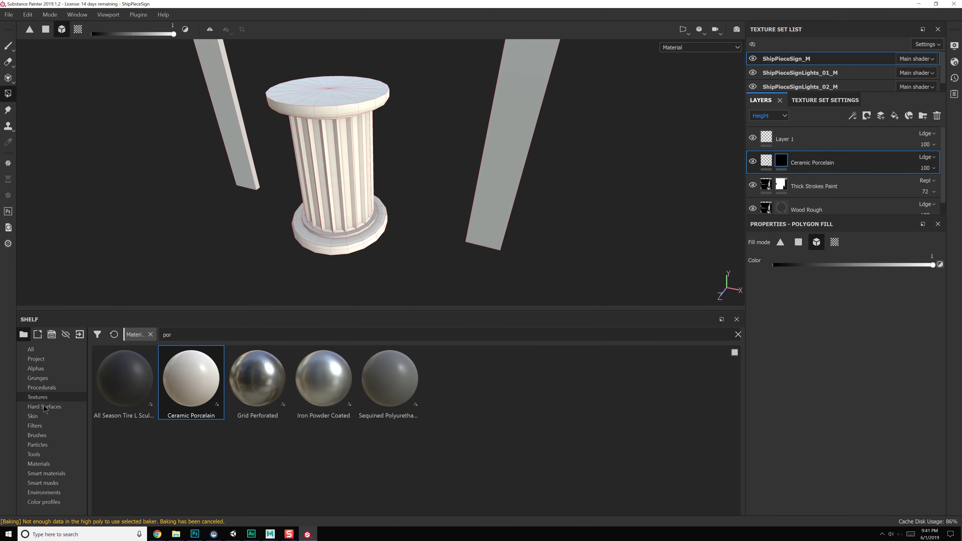
- Browse the unfiltered materials library and add Rust Fine as a fill layer above Ceramic Porcelain
click(38, 463)
scroll(473, 427, down, 5)
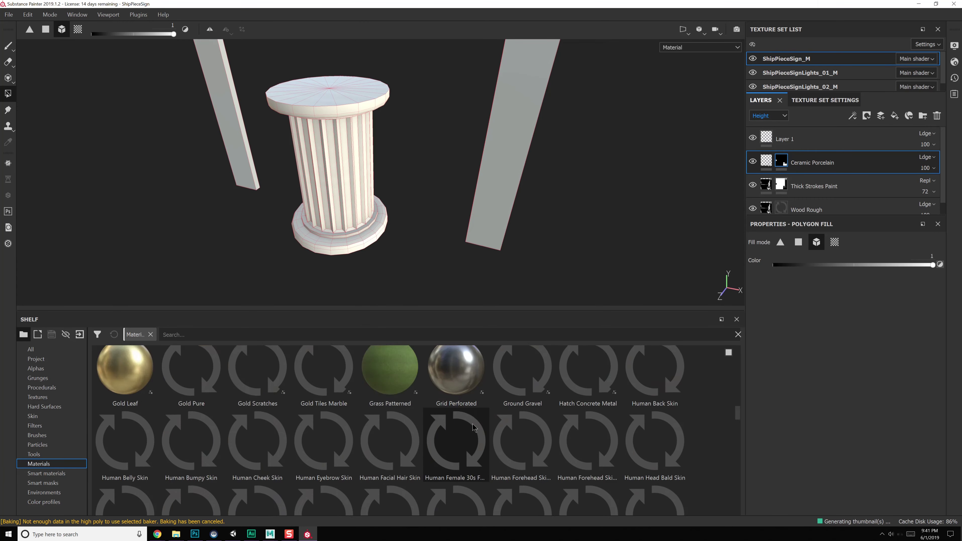
scroll(473, 427, down, 10)
scroll(482, 407, down, 5)
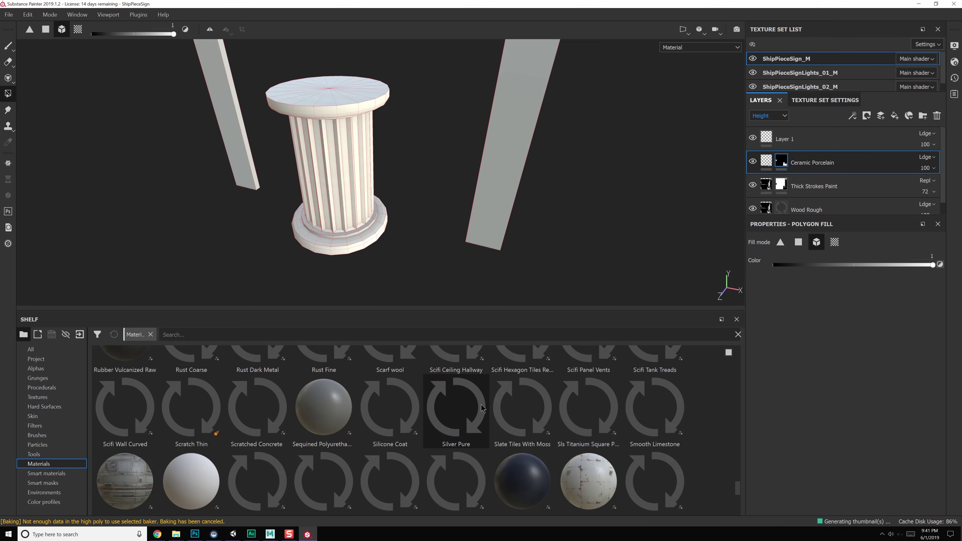
scroll(484, 421, down, 1)
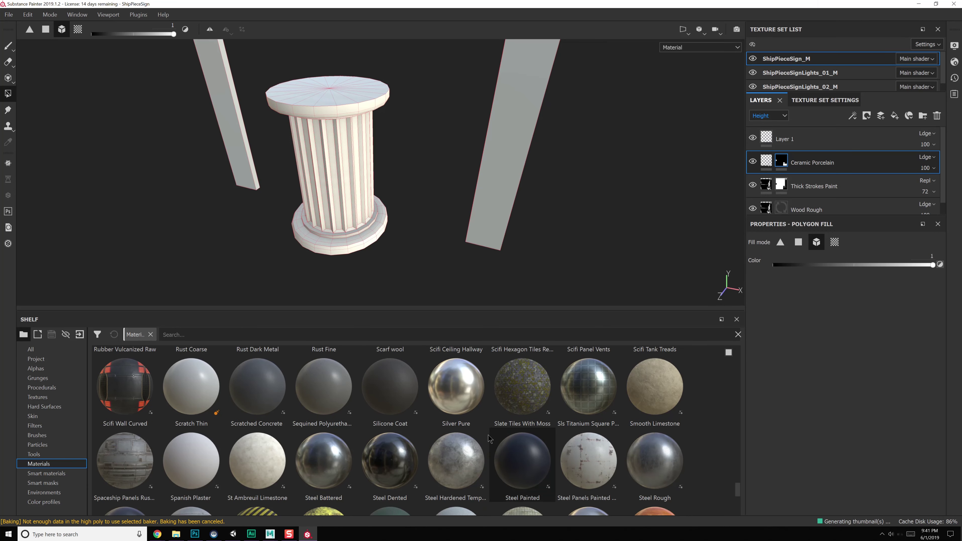
scroll(488, 438, up, 4)
drag(312, 467, 837, 145)
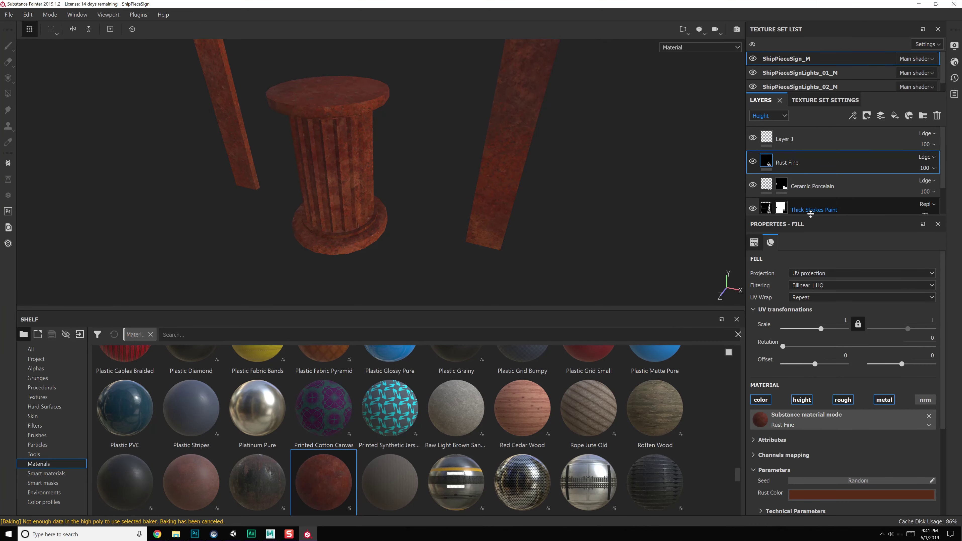
- Apply the Edge Rust smart mask to the Rust Fine layer and check the rusted edges on the posts and column
click(43, 492)
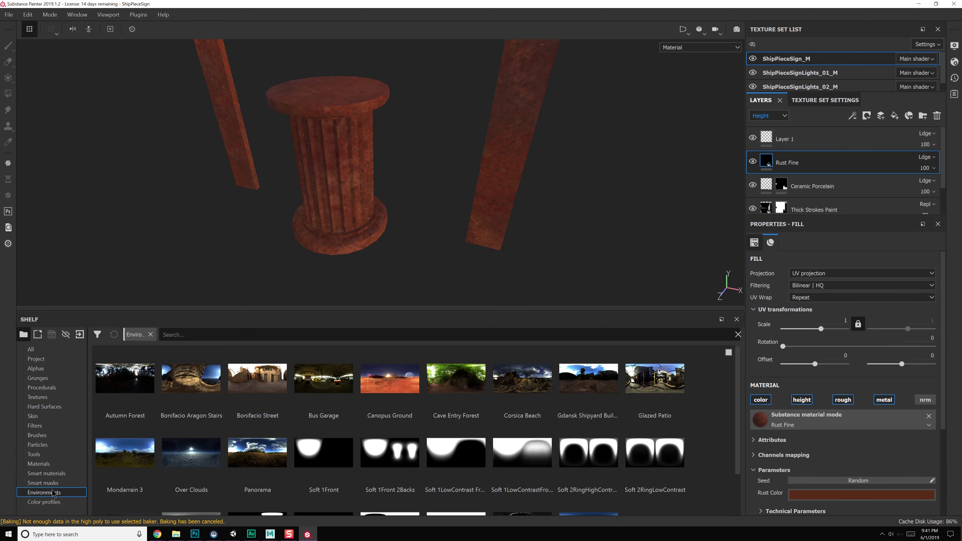
click(55, 484)
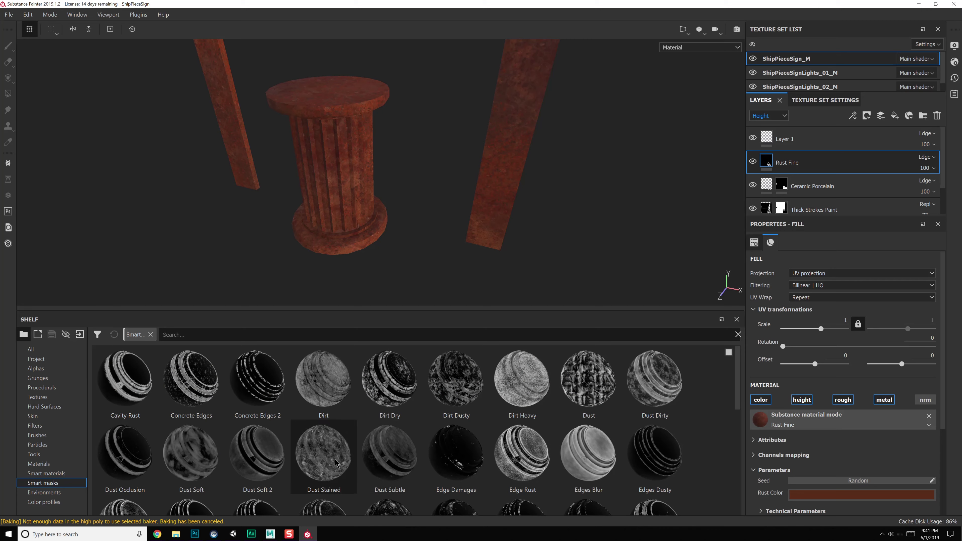
drag(524, 456, 861, 163)
alt+middle_drag(493, 141, 515, 275)
alt+right_drag(515, 275, 507, 120)
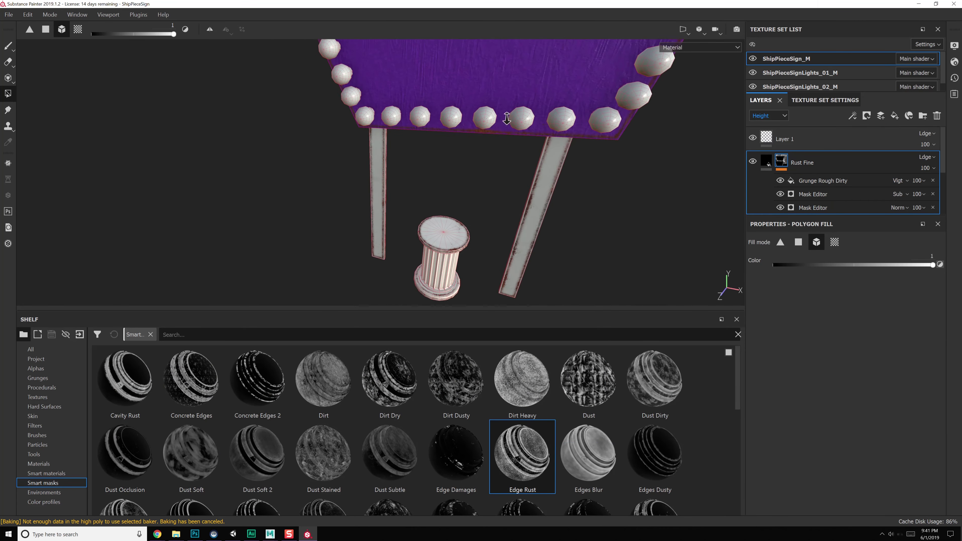
alt+middle_drag(518, 218, 516, 242)
alt+drag(515, 243, 524, 229)
alt+middle_drag(524, 229, 513, 165)
alt+drag(629, 211, 551, 192)
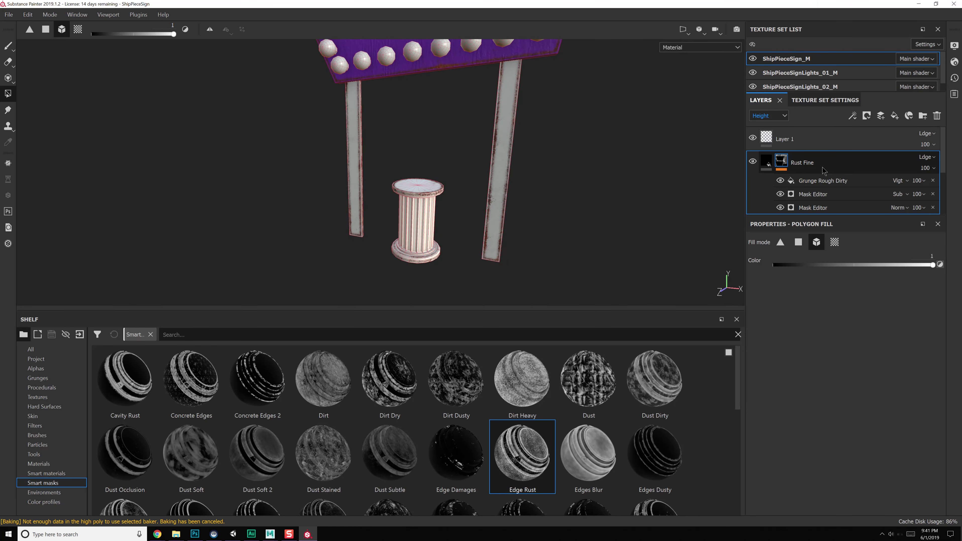
- Set the Rust Fine layer's Base Color opacity to 60 and compare the model with the layer hidden and shown
click(770, 116)
click(767, 125)
click(927, 168)
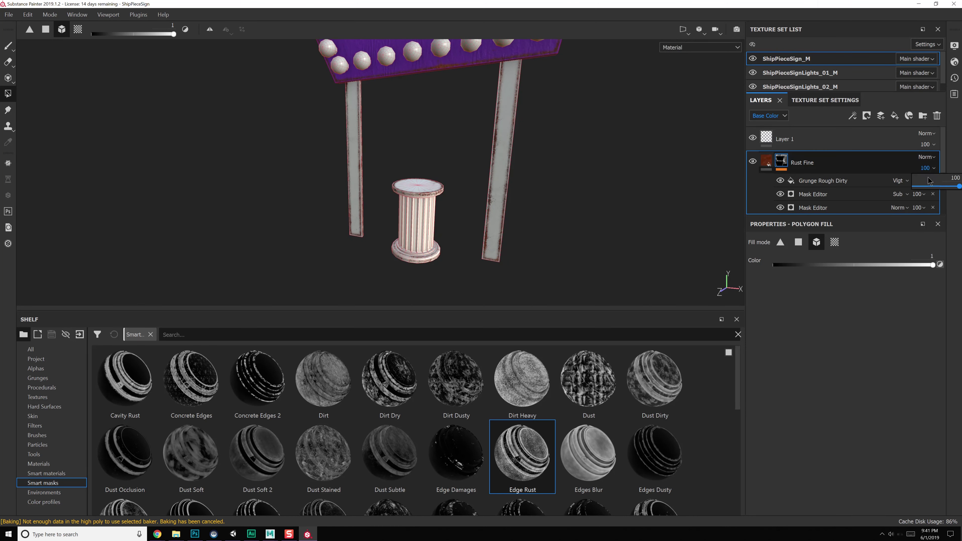
click(943, 188)
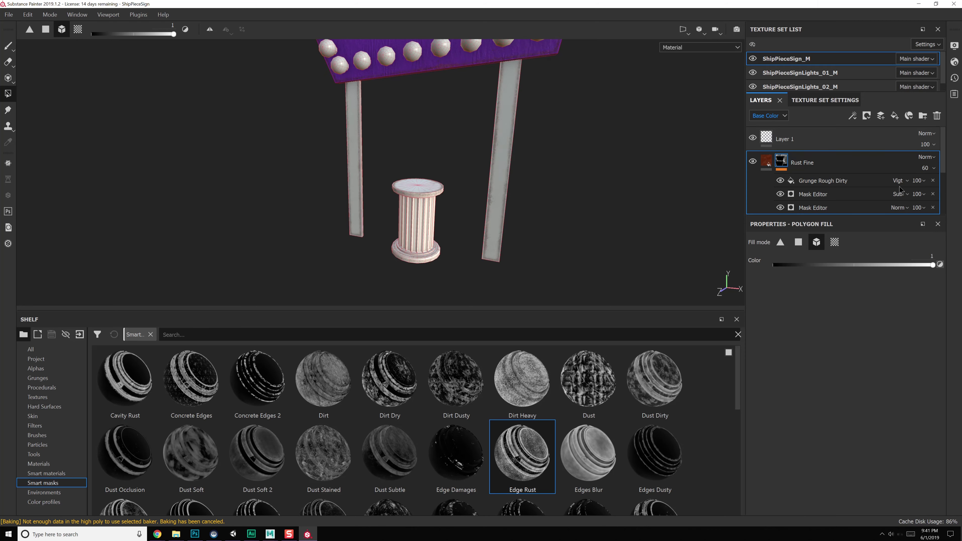
alt+drag(554, 174, 533, 188)
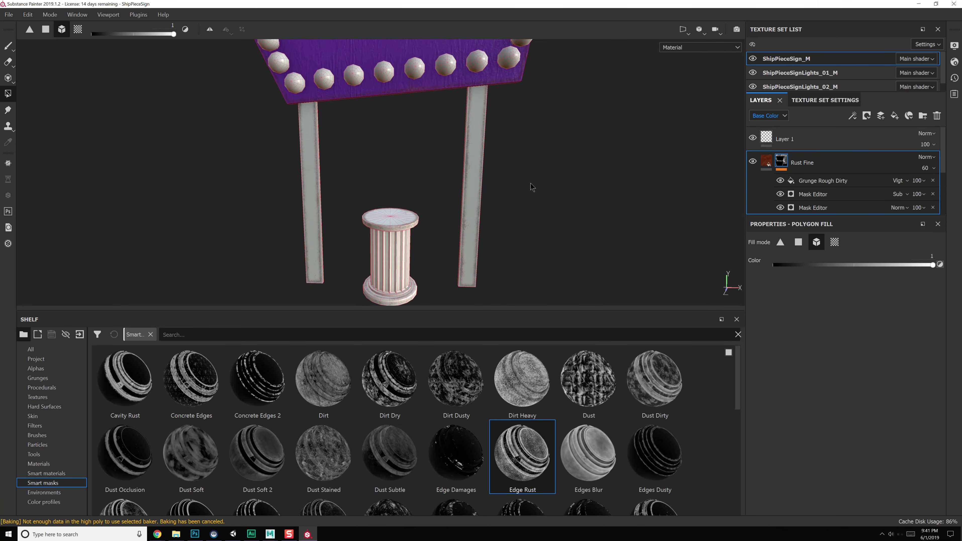
click(753, 162)
click(753, 162)
- Enlarge the layer stack area, search the materials for "metal", and add Steel Hardened Tempered as a fill layer directly below Rust Fine
click(803, 139)
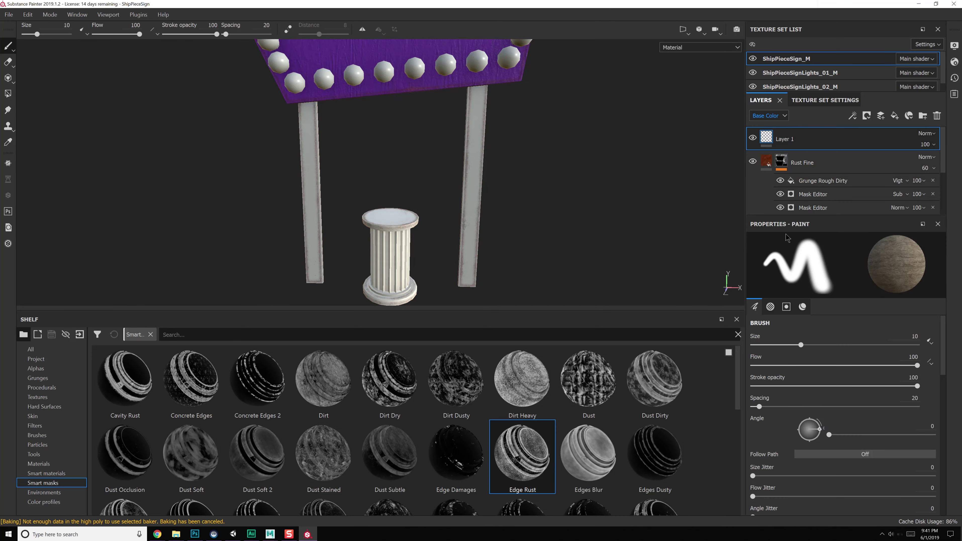
click(752, 228)
click(753, 227)
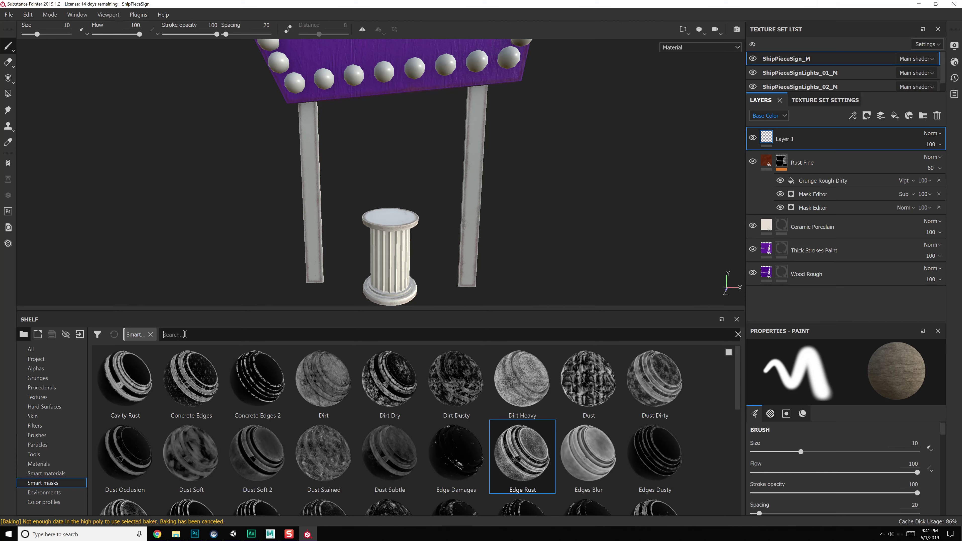
text(metal)
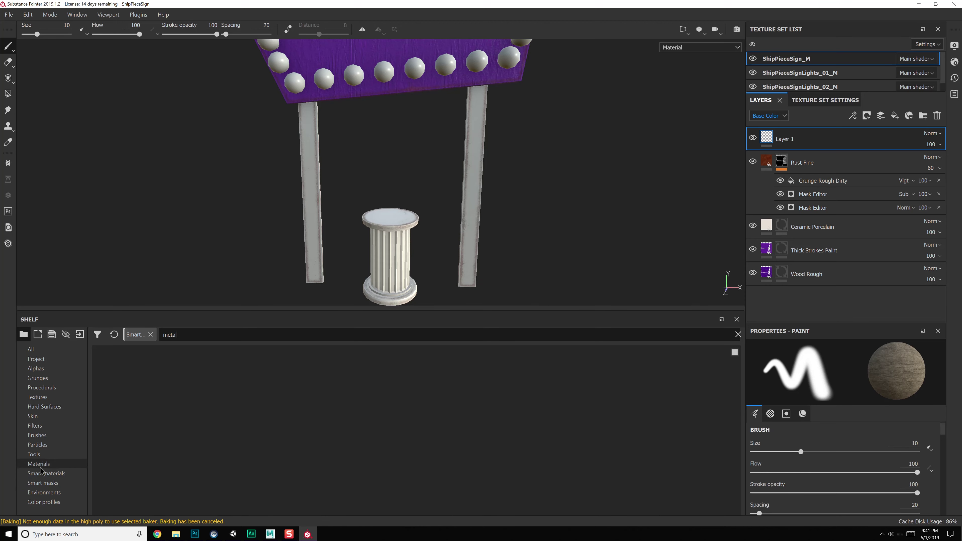
click(40, 465)
click(207, 335)
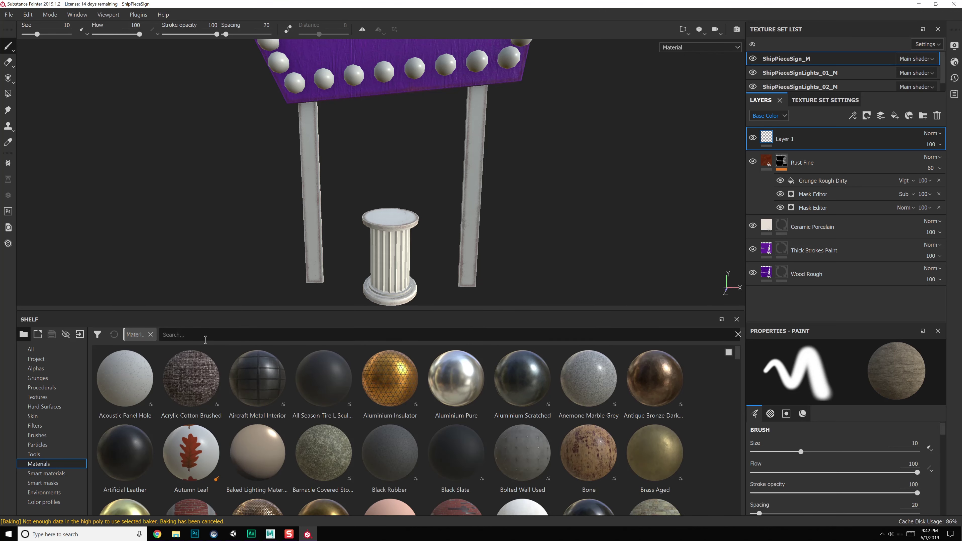
text(metal)
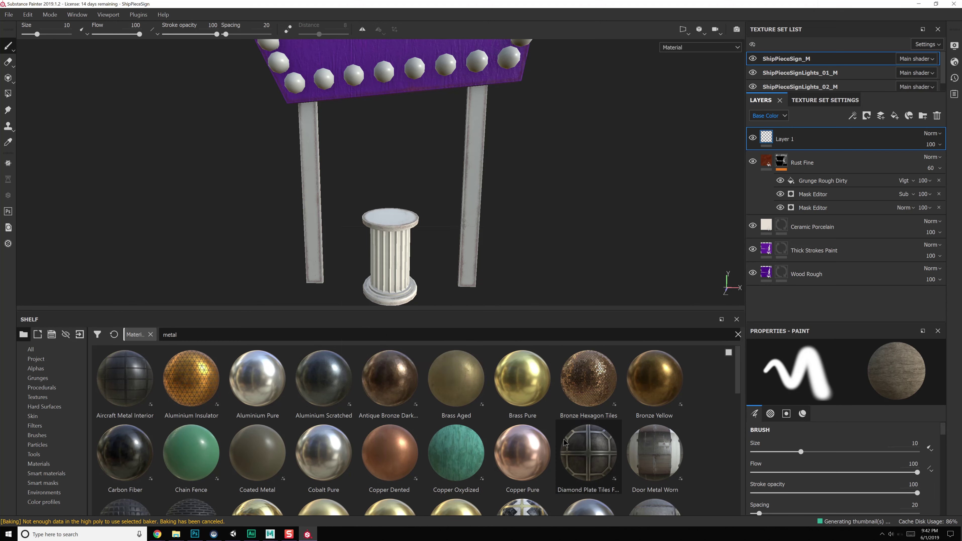
scroll(605, 441, down, 5)
scroll(535, 414, down, 2)
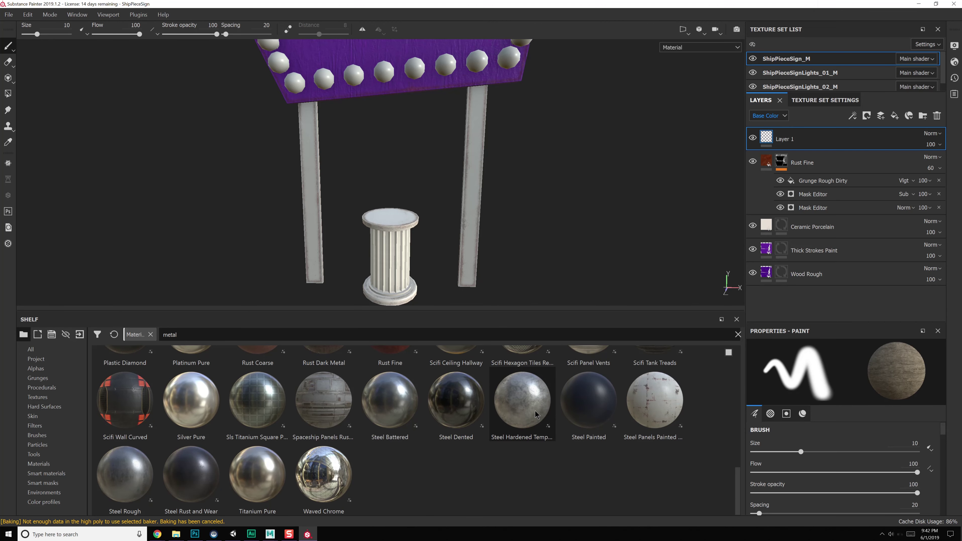
drag(535, 413, 854, 221)
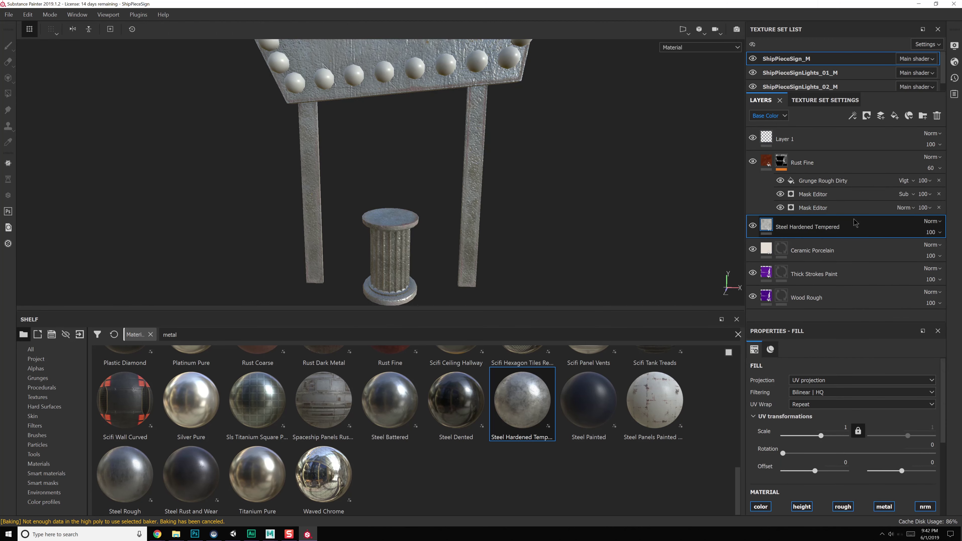
- Add a black mask to the Steel Hardened Tempered layer and reveal the steel on both sign posts with UV chunk fill
right_click(847, 226)
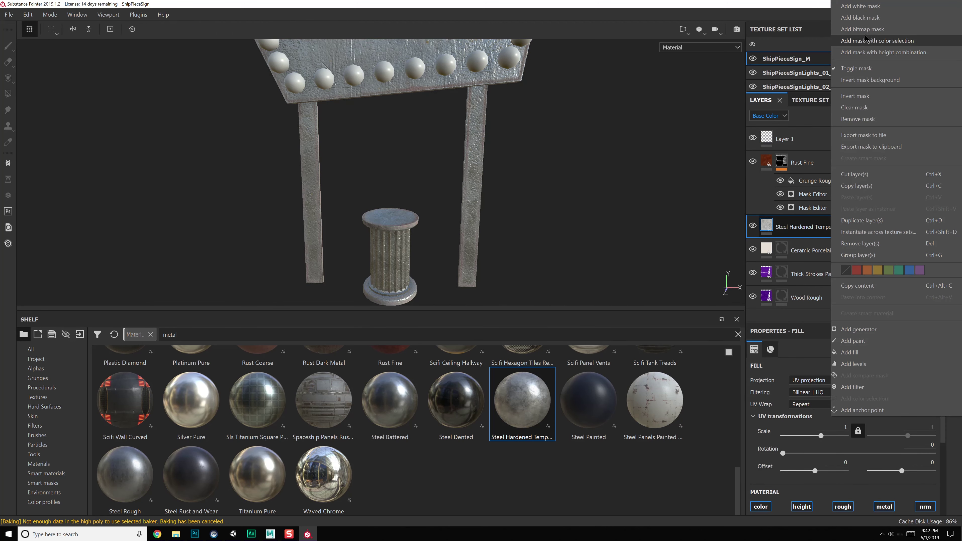
click(866, 20)
key(4)
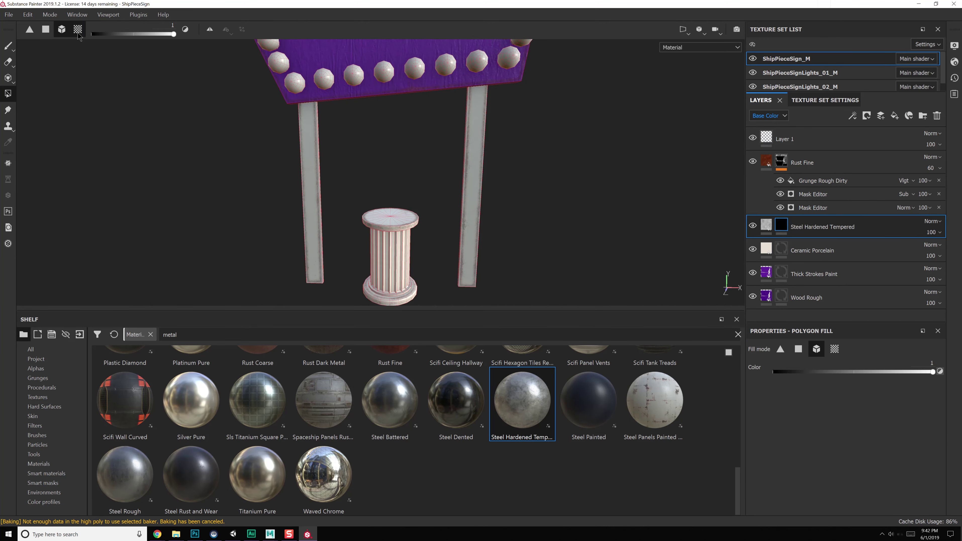
click(78, 30)
drag(287, 131, 584, 160)
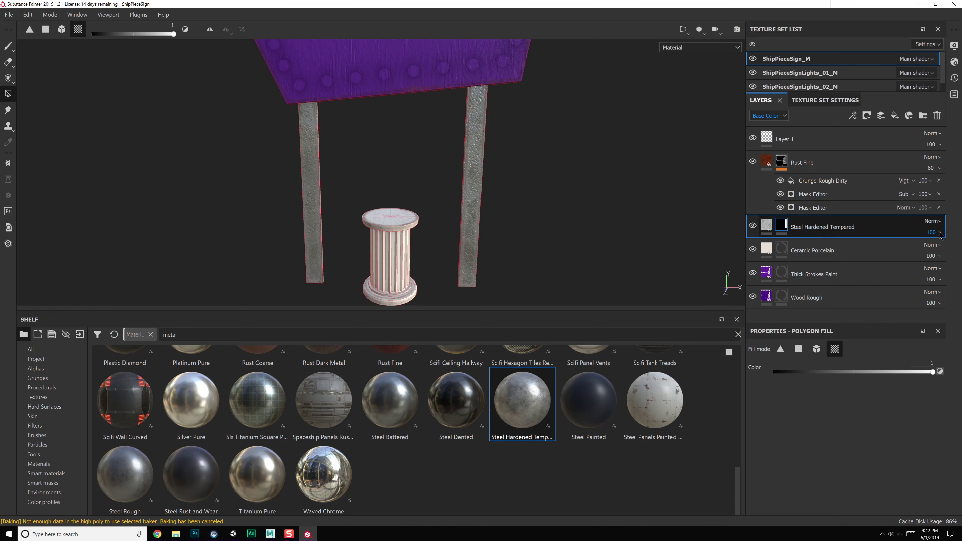
- Set the Steel Hardened Tempered layer's opacity to 58 in the Base Color channel and 29 in the Height channel
click(932, 221)
click(876, 320)
click(941, 250)
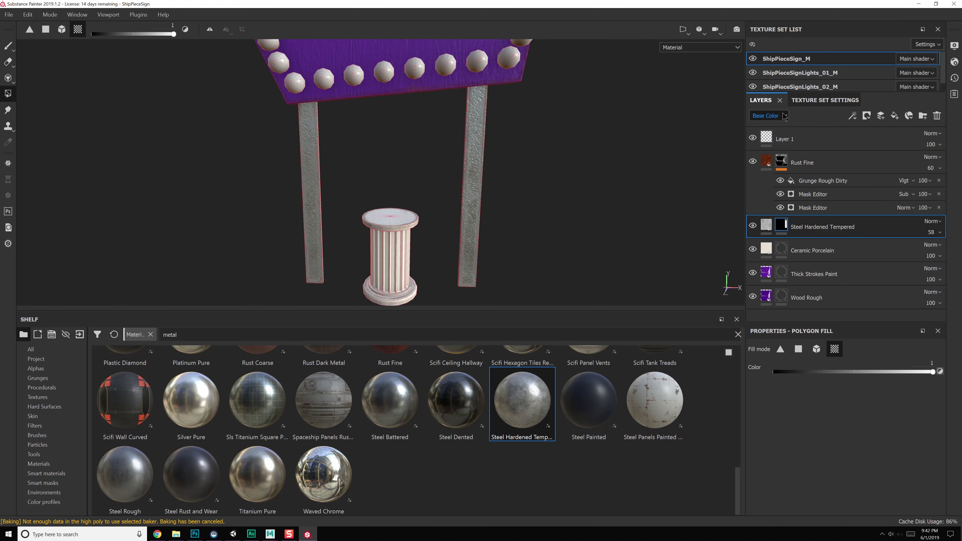
click(768, 115)
click(760, 132)
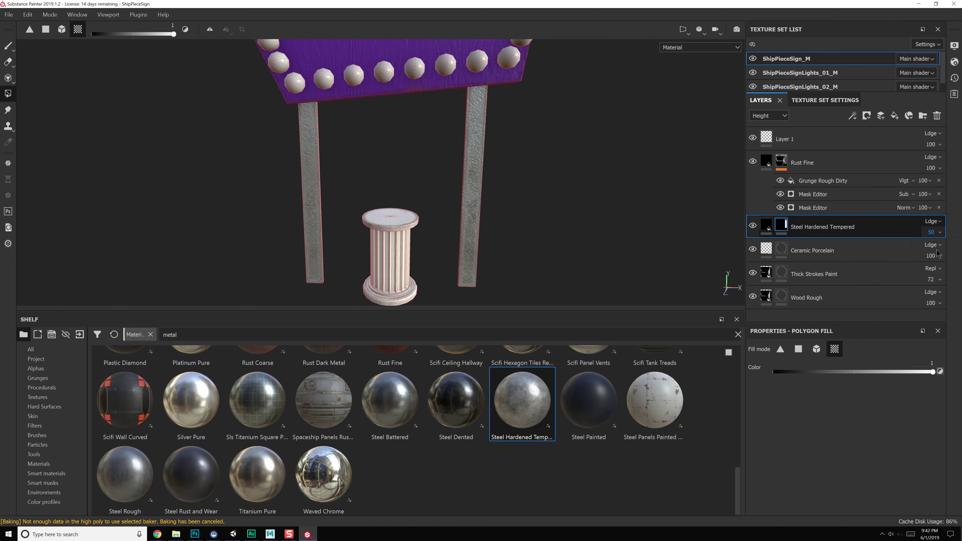
click(932, 232)
- Set the Steel Hardened Tempered layer's opacity to 60 in the Normal channel
click(768, 115)
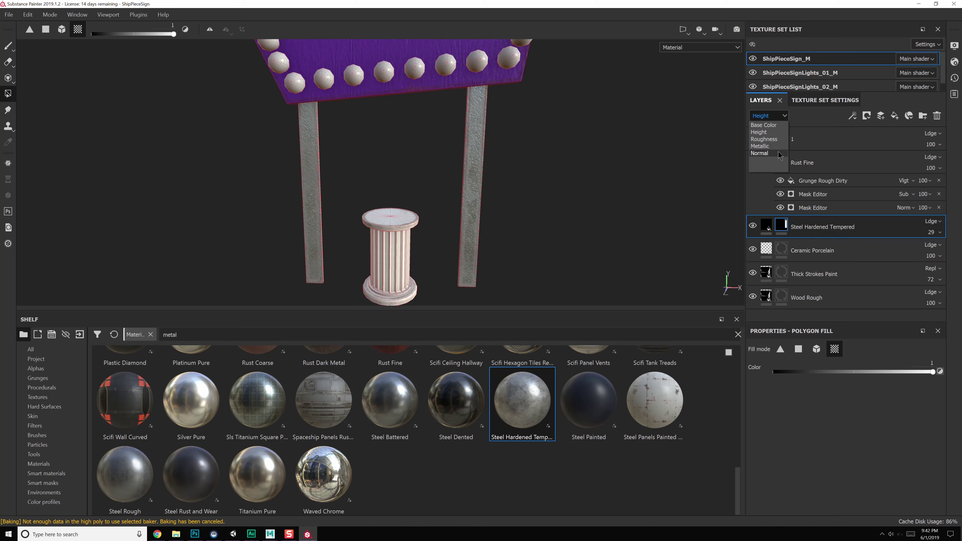
click(769, 158)
alt+drag(561, 155, 465, 83)
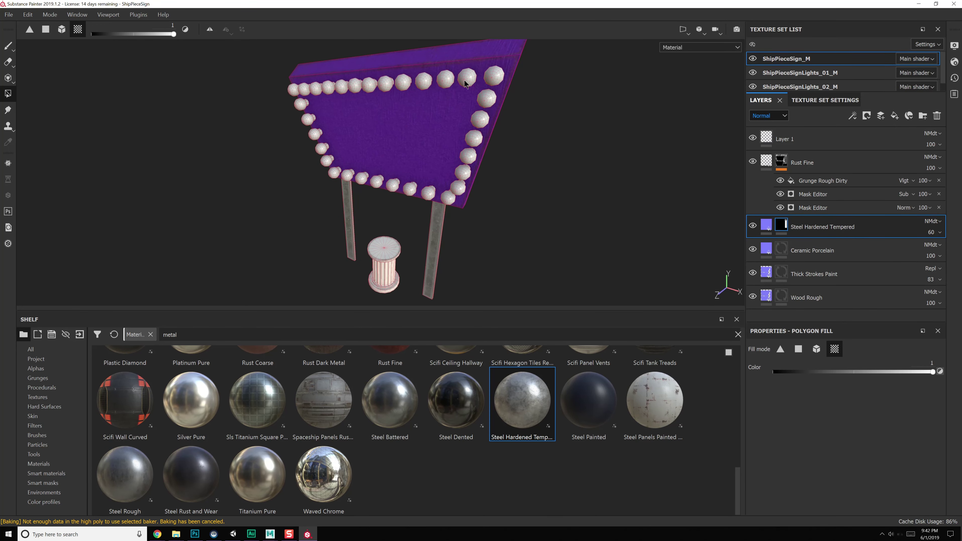
- In the ShipPieceSignLights_01_M texture set, search the materials for "glass" and add Glass Hammered as a fill layer below Layer 1
click(797, 74)
scroll(243, 393, up, 3)
double_click(201, 331)
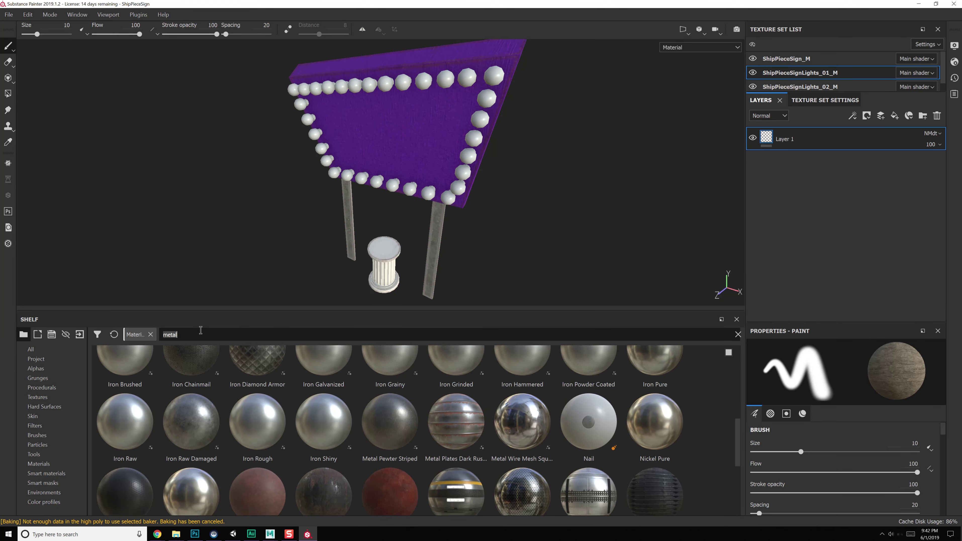
text(glass)
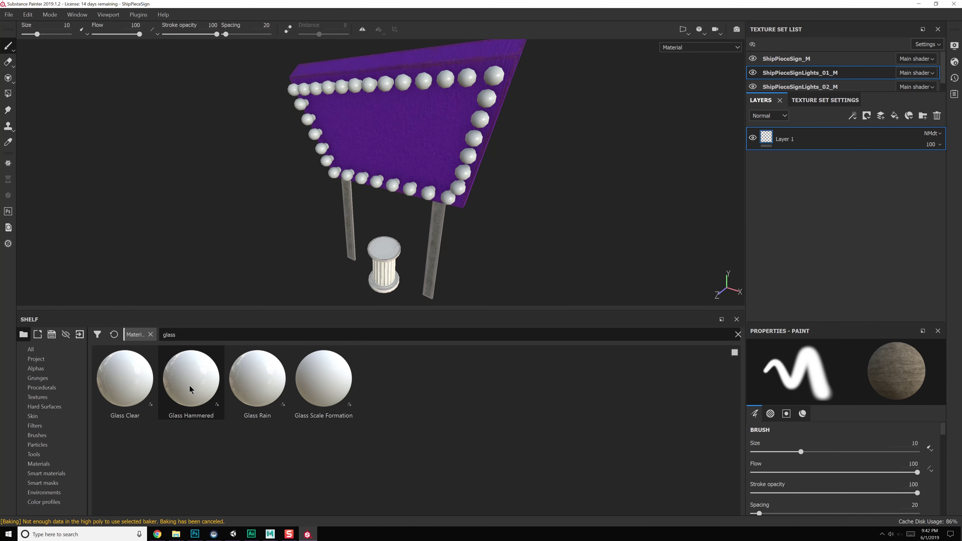
drag(204, 391, 799, 228)
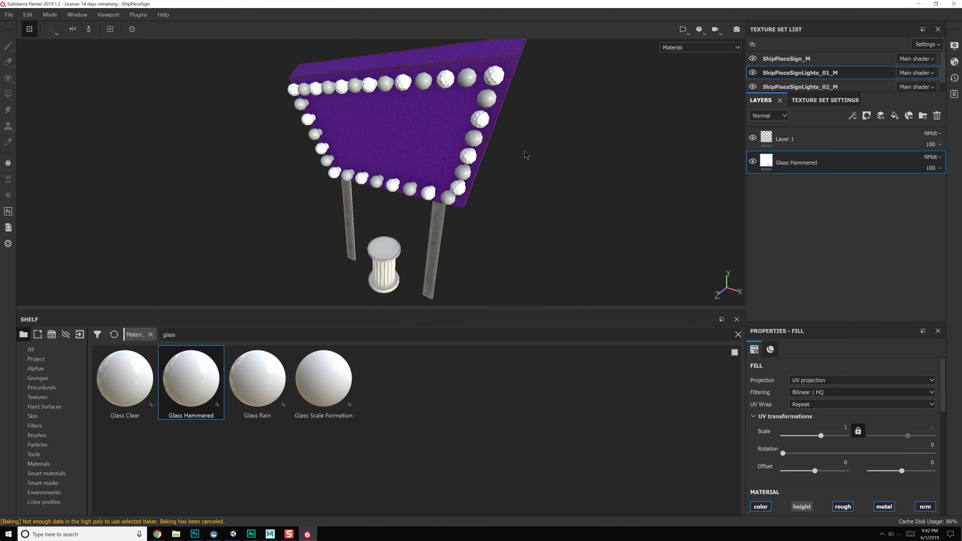
- Set the Glass Hammered layer's UV scale to 6, keeping UV projection
alt+middle_drag(526, 155, 434, 213)
alt+right_drag(432, 212, 472, 315)
alt+middle_drag(424, 151, 423, 170)
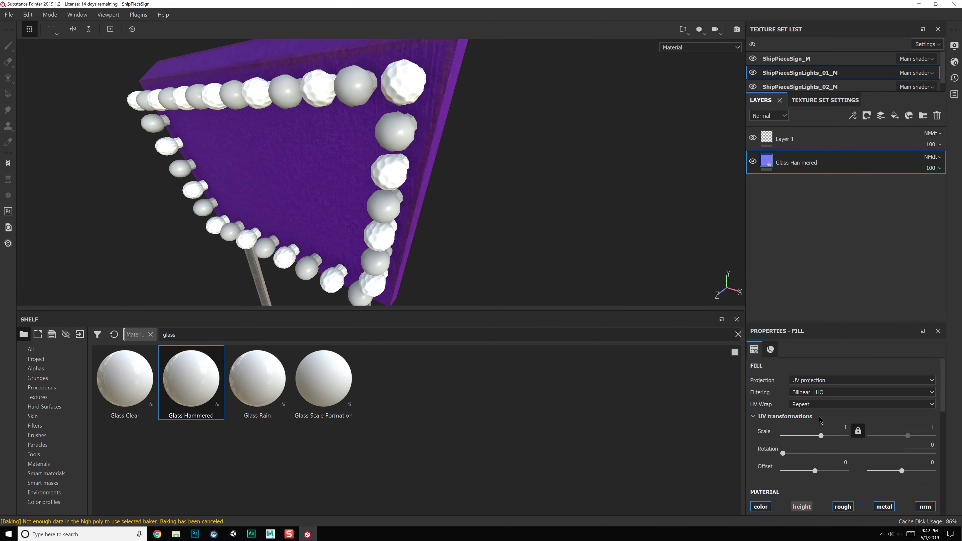
click(810, 380)
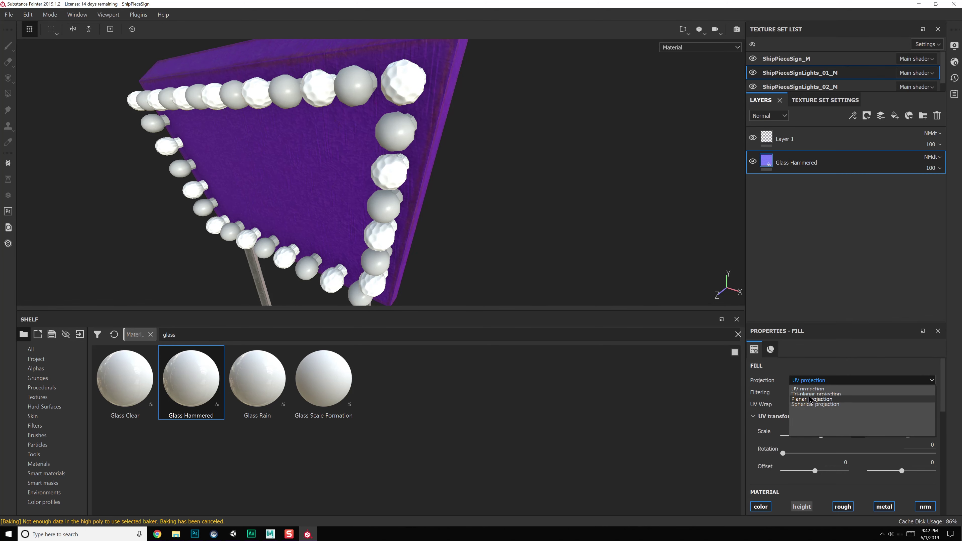
click(832, 274)
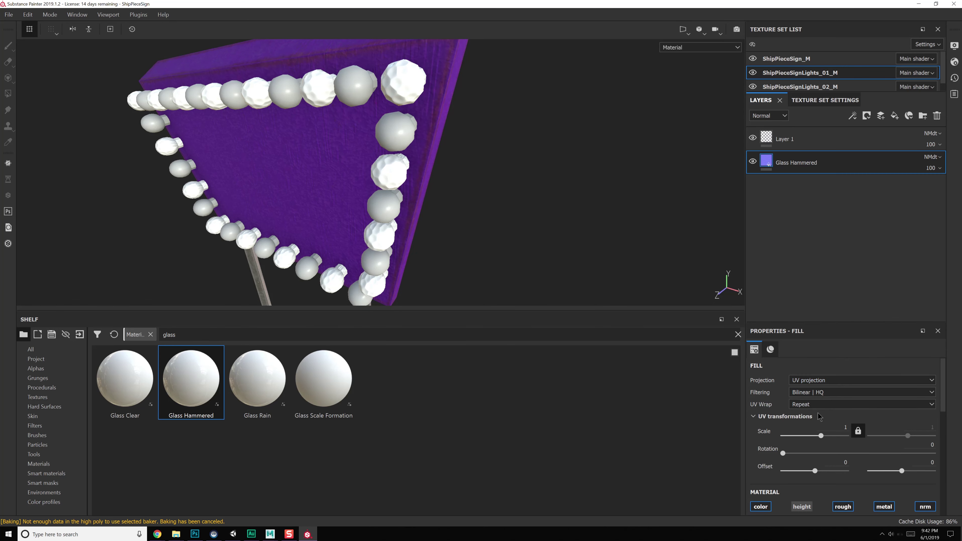
click(828, 436)
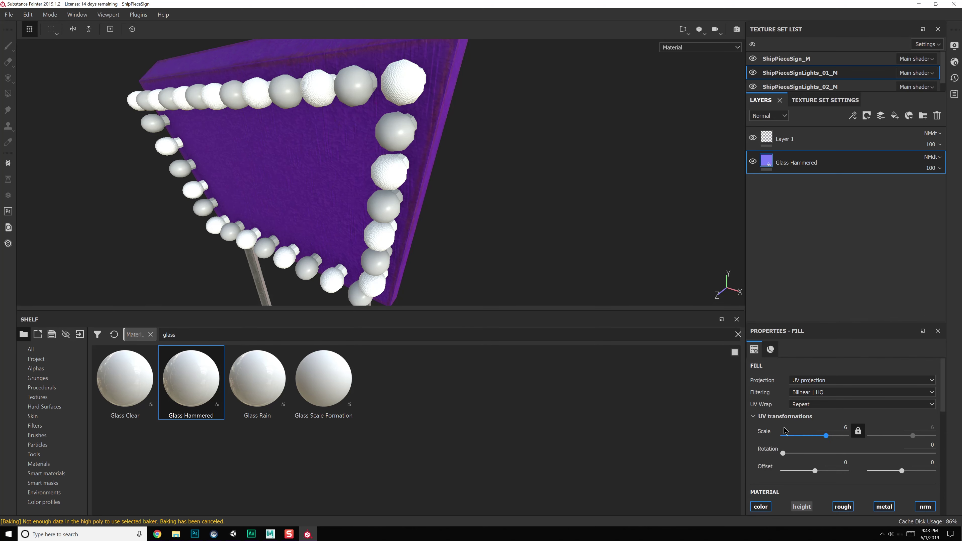
- Set the Glass Hammered material's Glass Color to a pale yellow-green, R 0.784, G 0.790, B 0.634
scroll(784, 430, down, 5)
click(804, 422)
drag(839, 338, 826, 338)
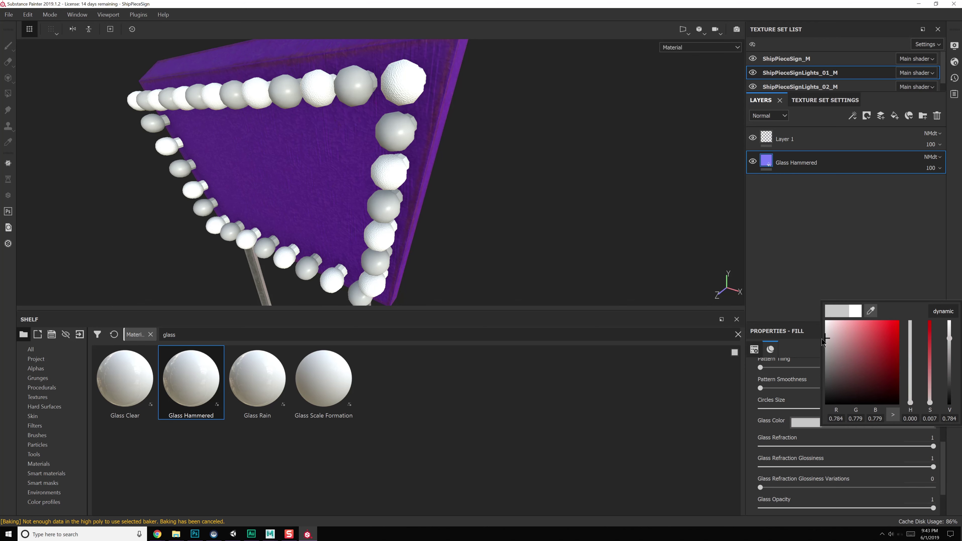
mouse_move(910, 401)
mouse_down()
mouse_move(910, 347)
mouse_move(910, 386)
mouse_up()
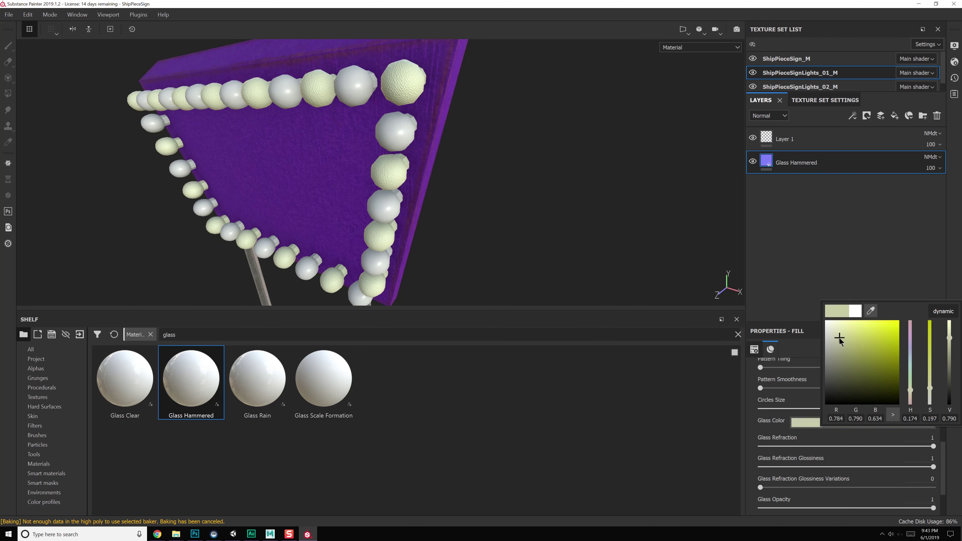
click(873, 254)
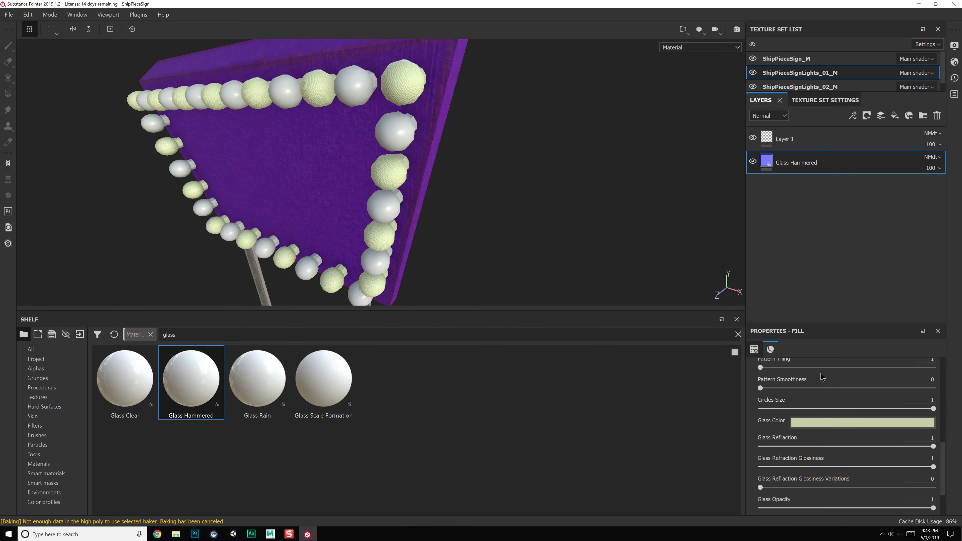
- Add an Emissive channel to the ShipPieceSignLights_01_M texture set
scroll(825, 423, down, 3)
scroll(826, 423, up, 9)
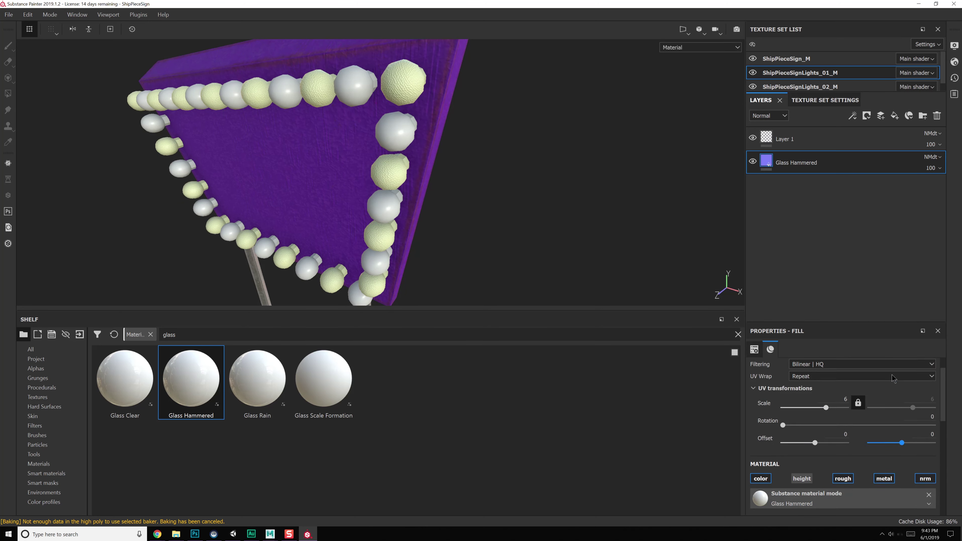
click(824, 99)
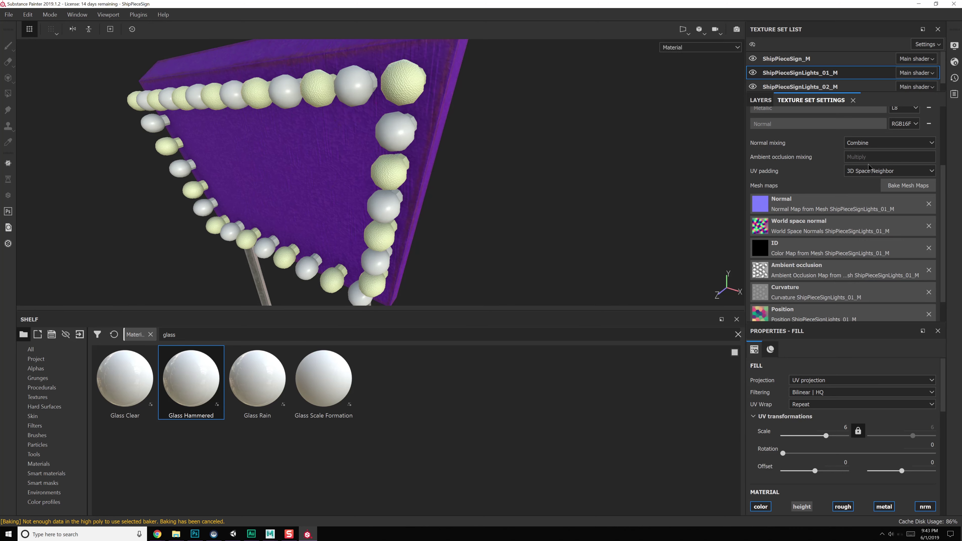
scroll(868, 167, down, 1)
scroll(908, 152, up, 4)
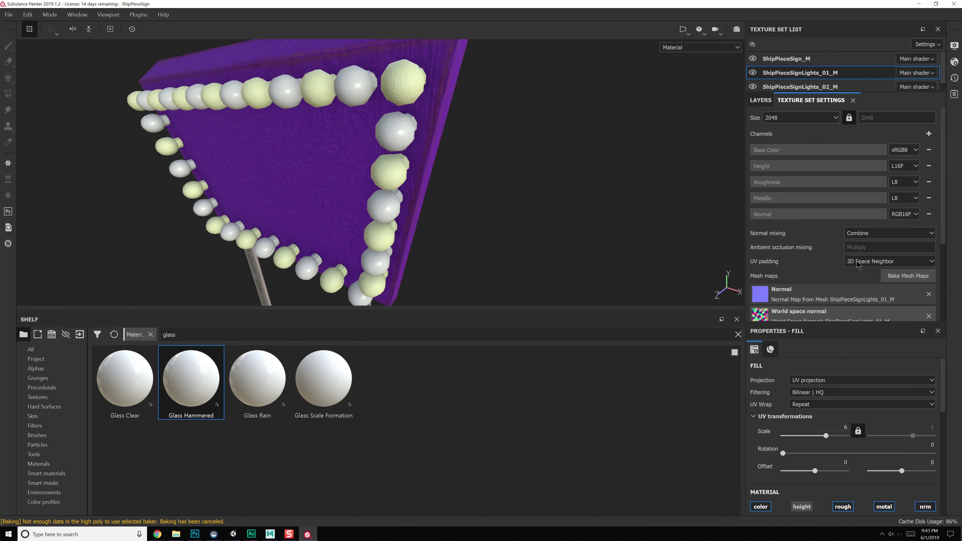
click(928, 135)
click(932, 305)
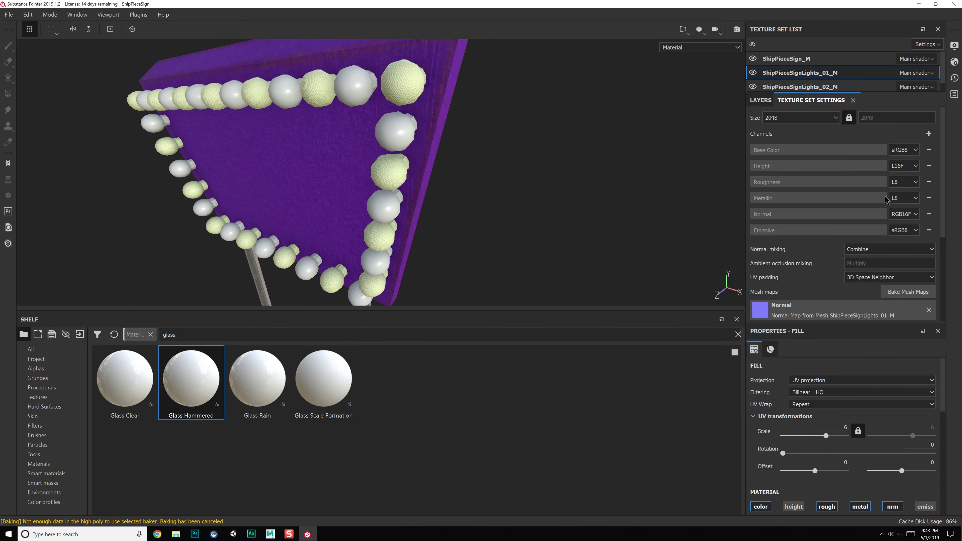
- Enable the emissive channel on the Glass Hammered fill layer and look through its glass parameters
click(761, 99)
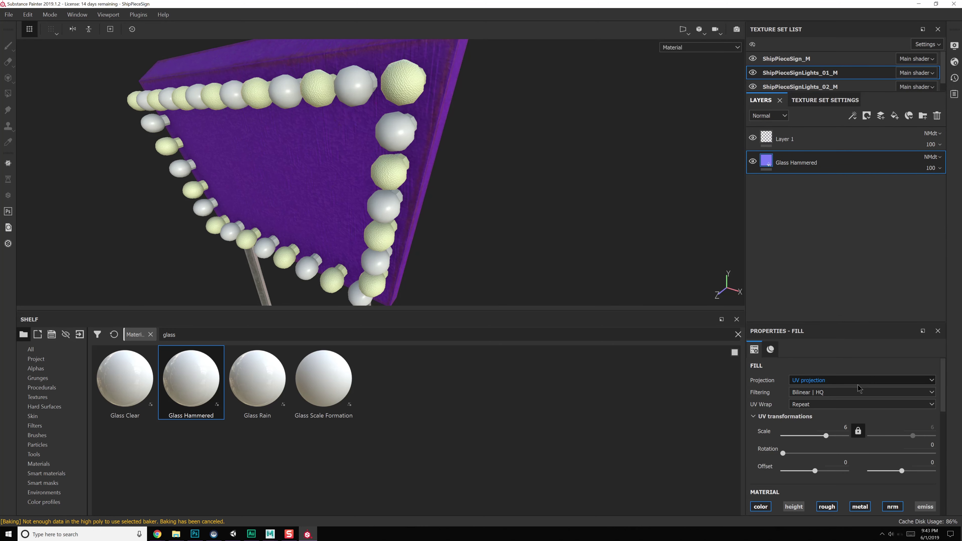
scroll(897, 403, down, 2)
click(925, 446)
scroll(895, 423, down, 4)
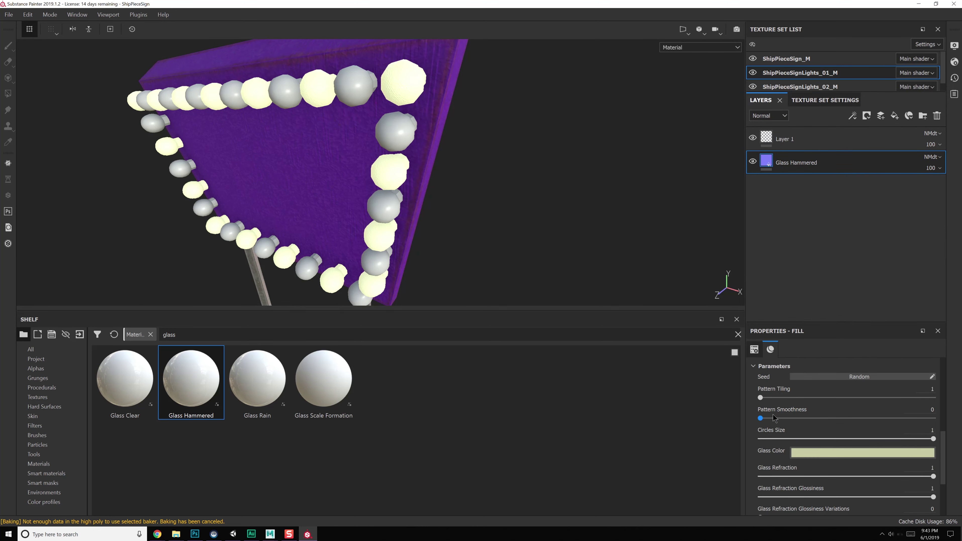
scroll(858, 454, down, 2)
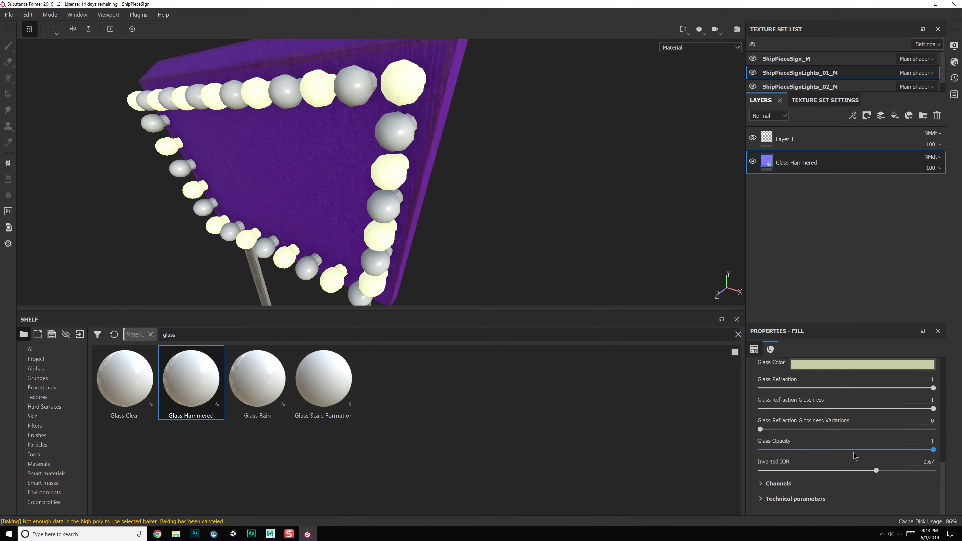
- Switch to Unity, check the Emission option on the LandscapeGrassHoriz4x4_M material, and return to Substance Painter
click(233, 533)
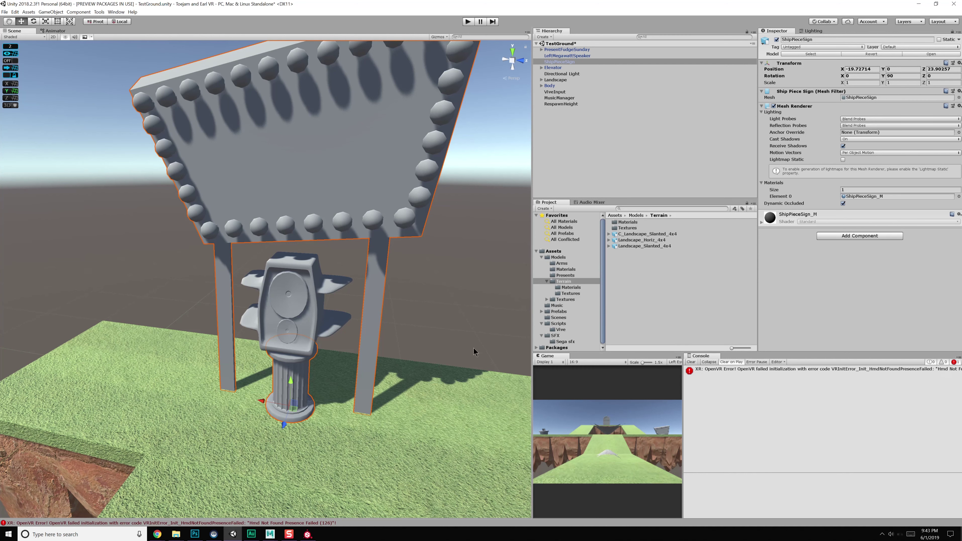
click(628, 222)
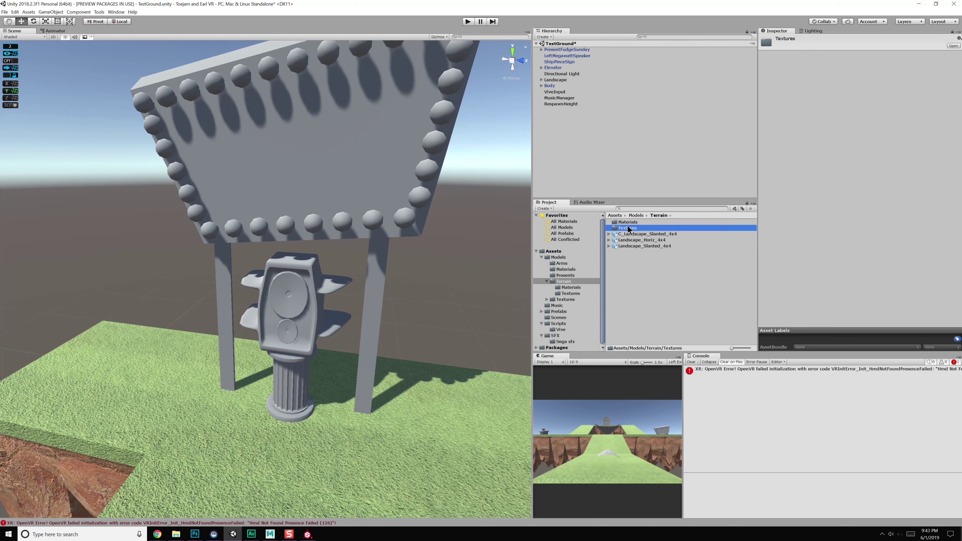
double_click(628, 223)
click(635, 222)
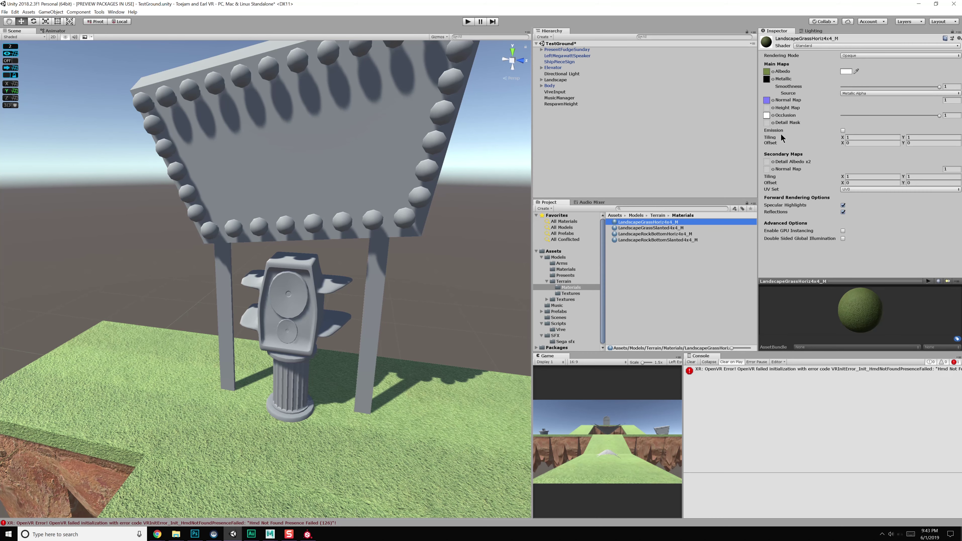
click(842, 130)
click(843, 130)
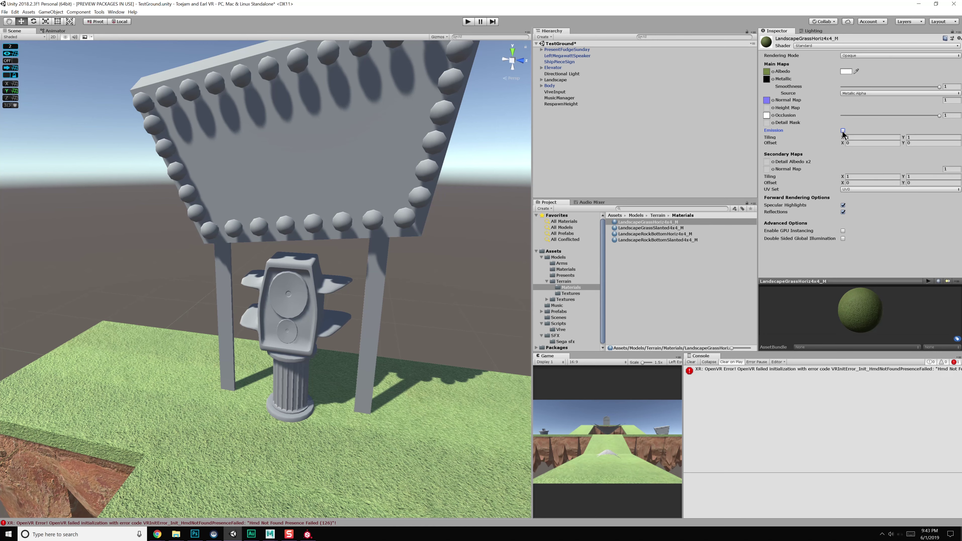
click(306, 534)
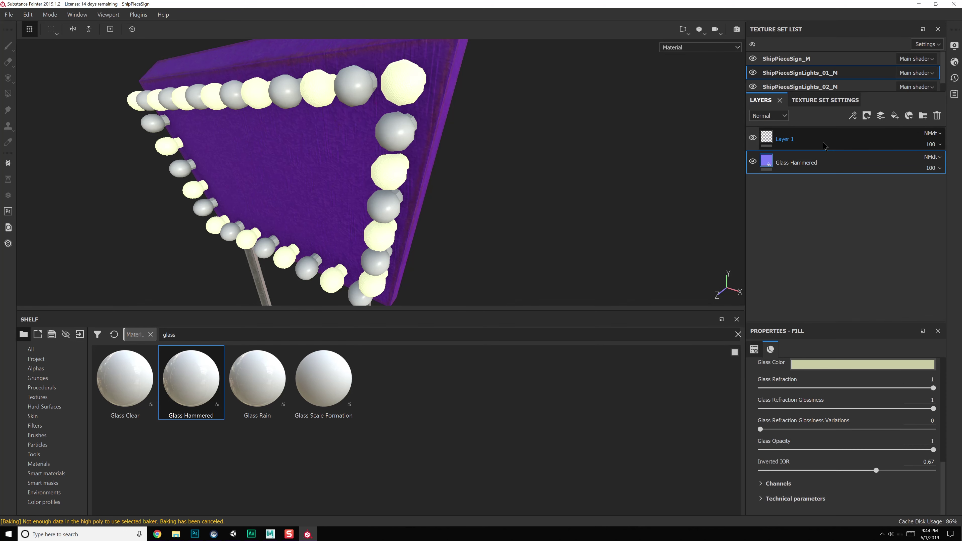
- Turn off emissive on the Glass Hammered layer and remove the Emissive channel from the ShipPieceSignLights_01_M texture set
scroll(901, 393, down, 10)
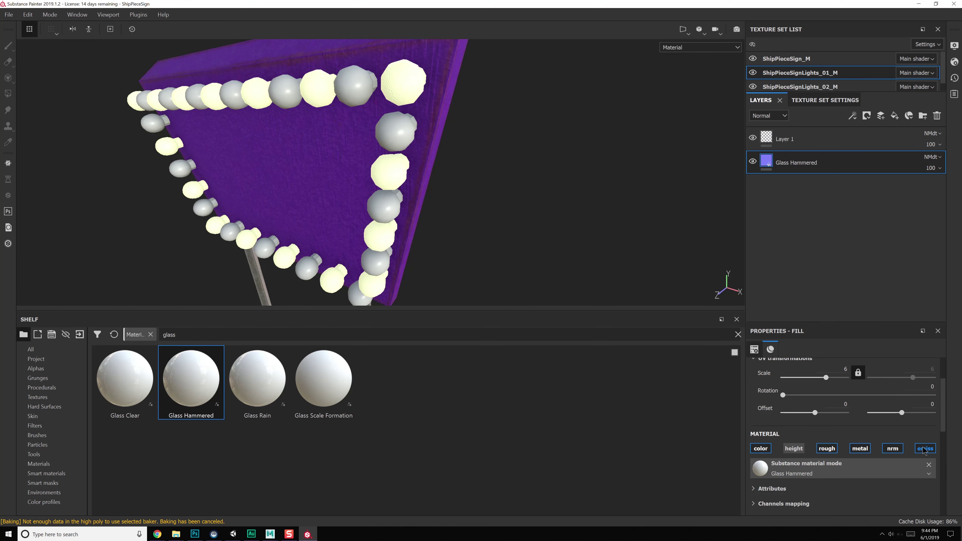
click(923, 449)
click(821, 100)
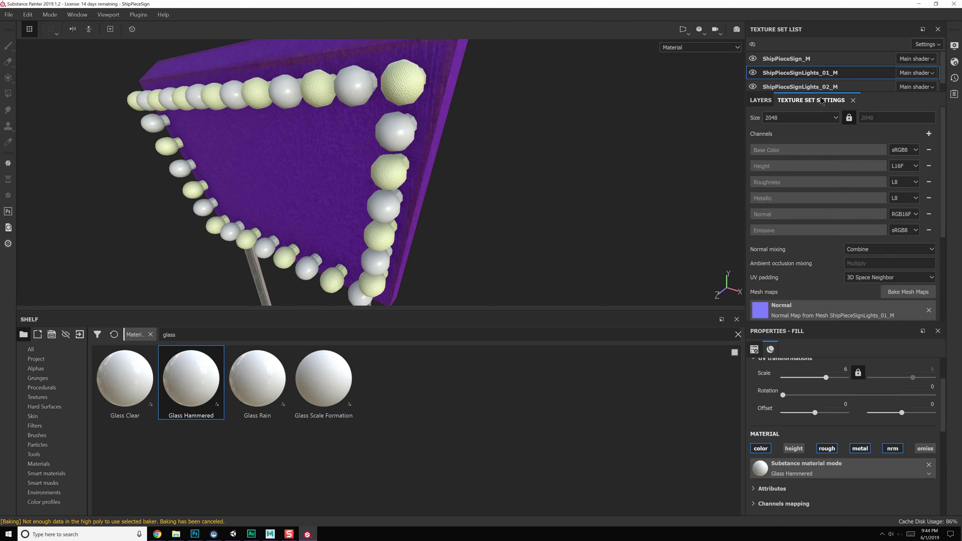
click(929, 230)
click(762, 100)
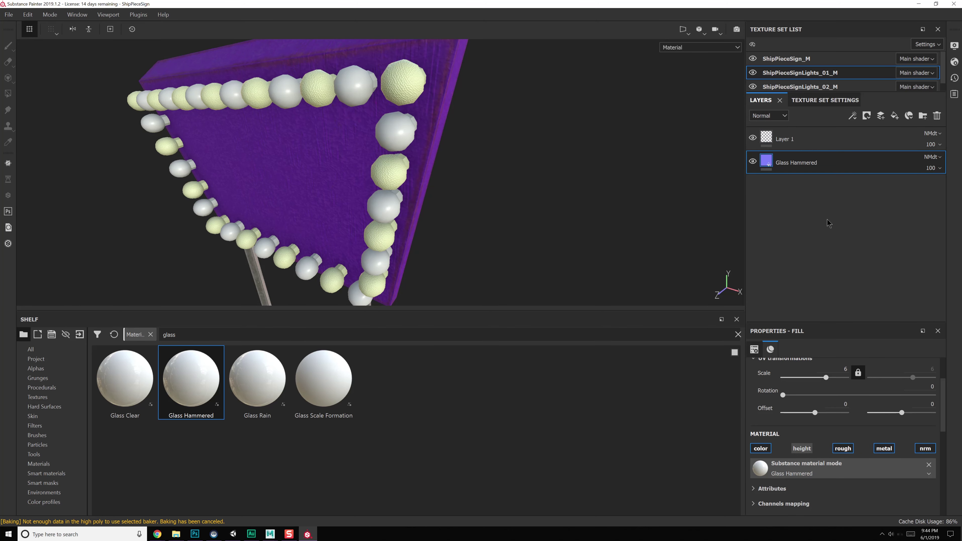
- Copy the Glass Hammered layer and paste it into the ShipPieceSignLights_02_M texture set
right_click(837, 168)
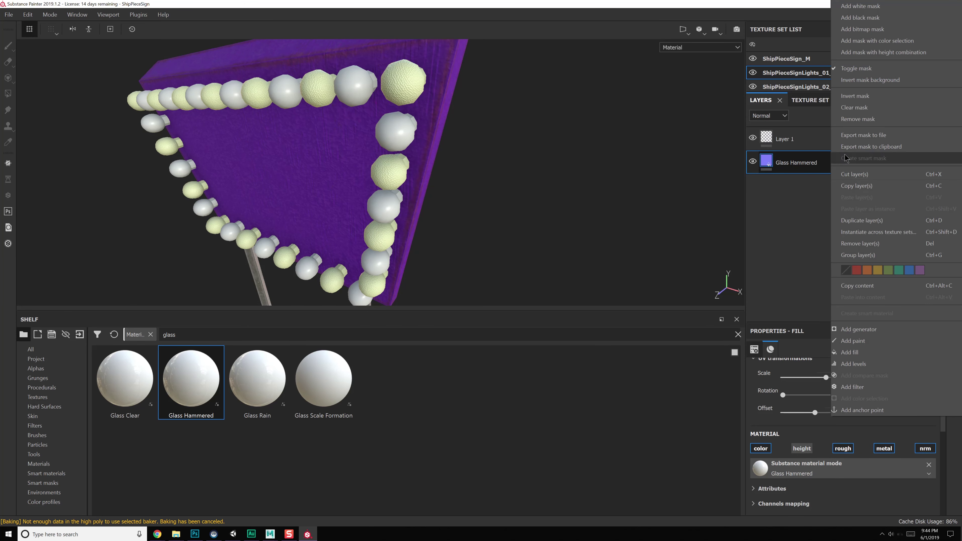
click(858, 186)
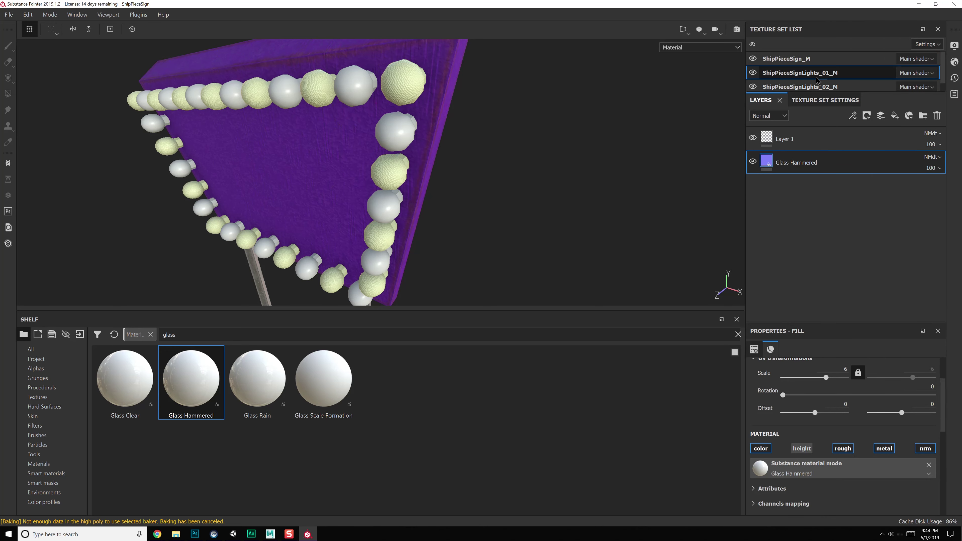
click(814, 87)
right_click(821, 195)
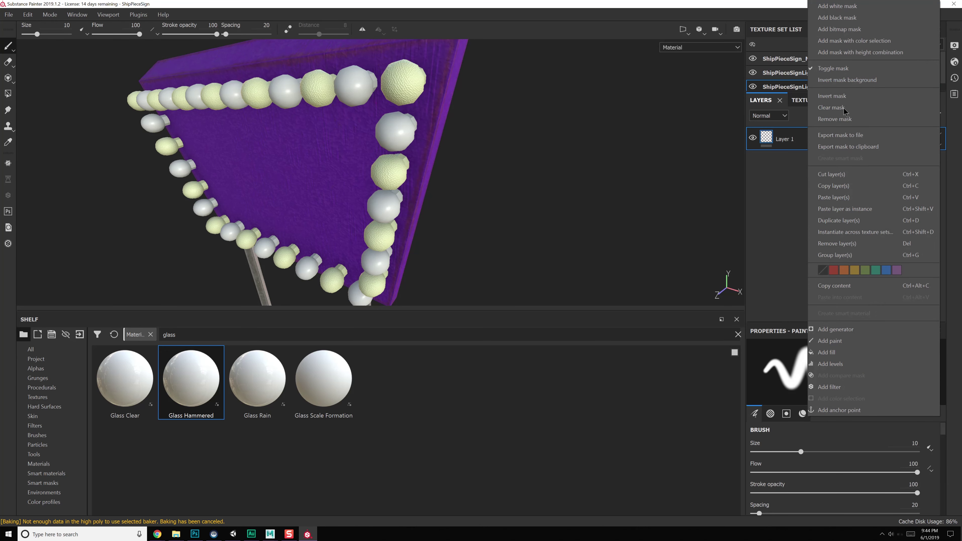
click(787, 186)
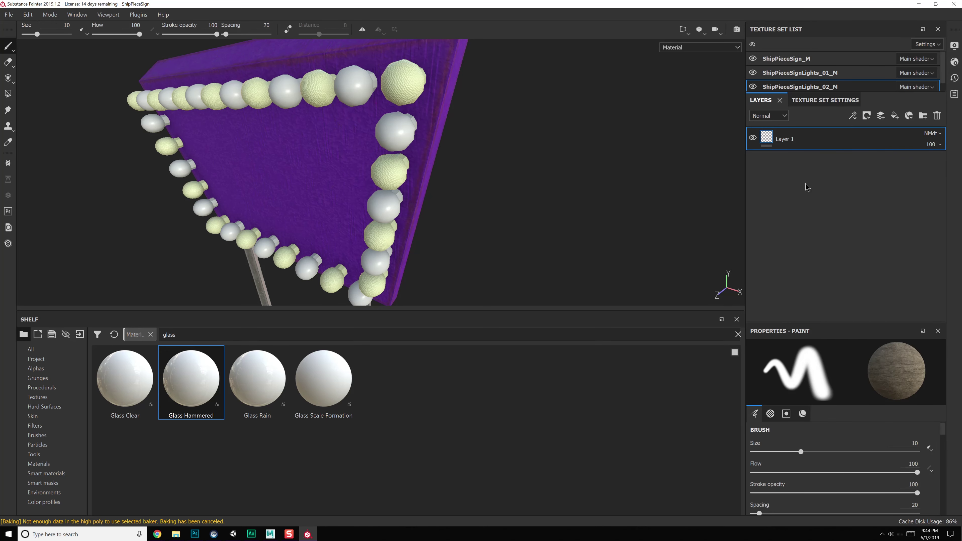
key(ctrl+v)
alt+drag(389, 200, 483, 175)
key(f)
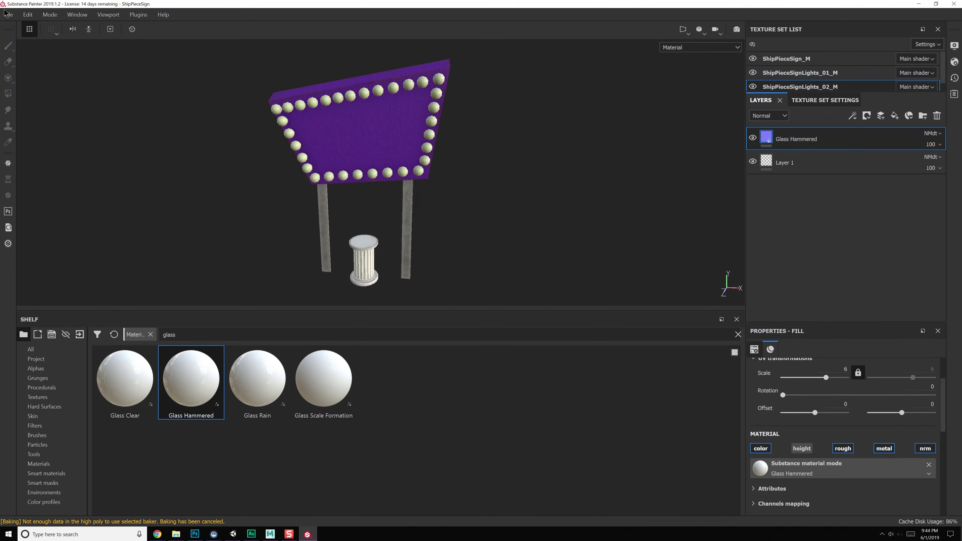
- Start exporting textures and set the output to a new ShipPieceSign folder inside SP/Textures
click(8, 14)
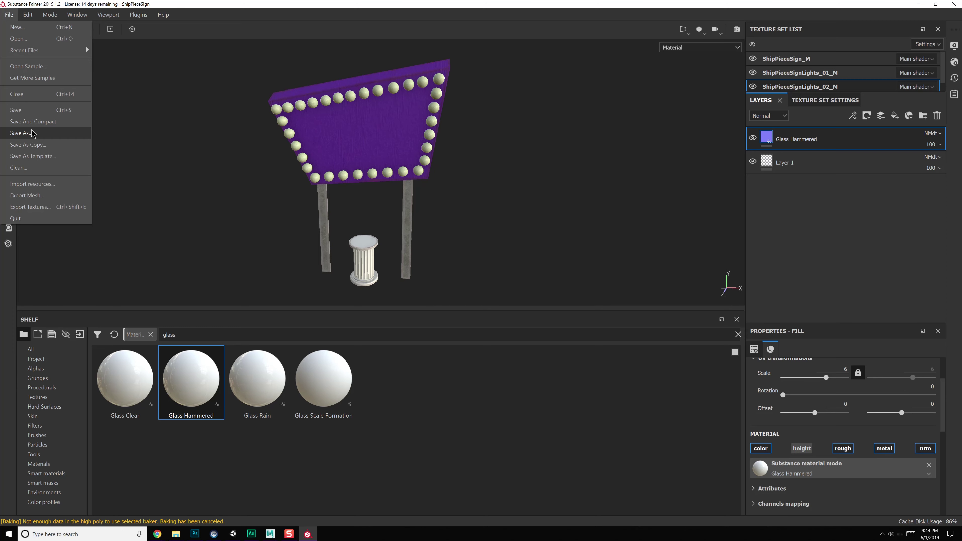
click(34, 207)
click(351, 131)
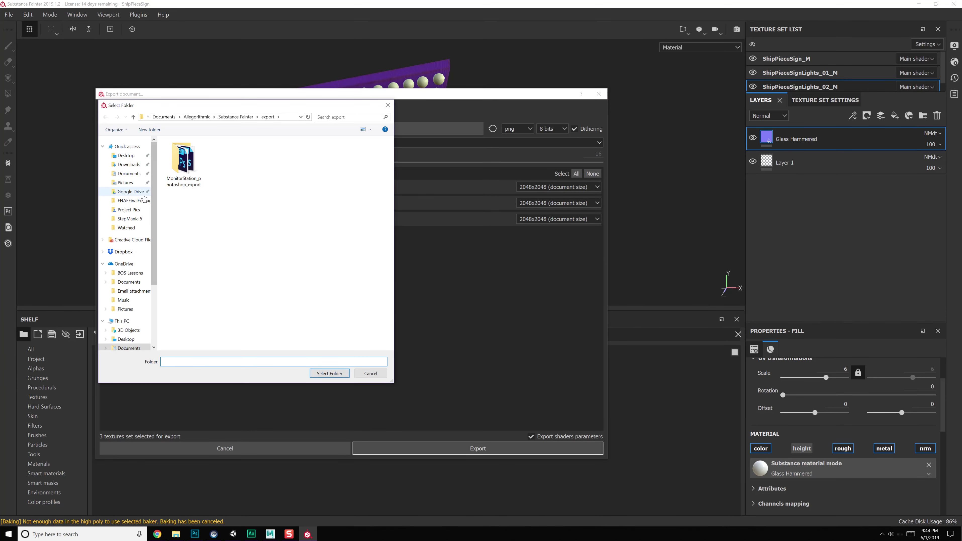
right_click(220, 210)
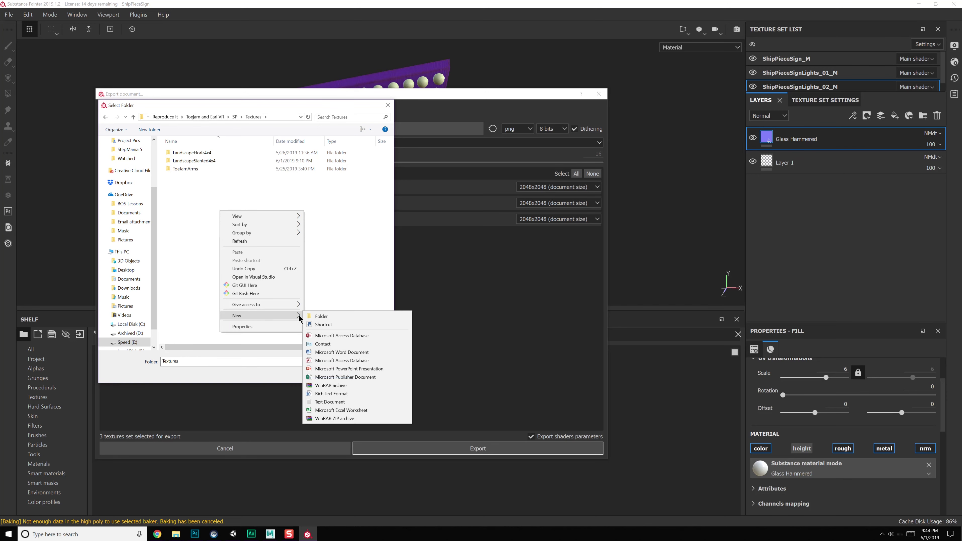
click(320, 316)
text(ShipPiece)
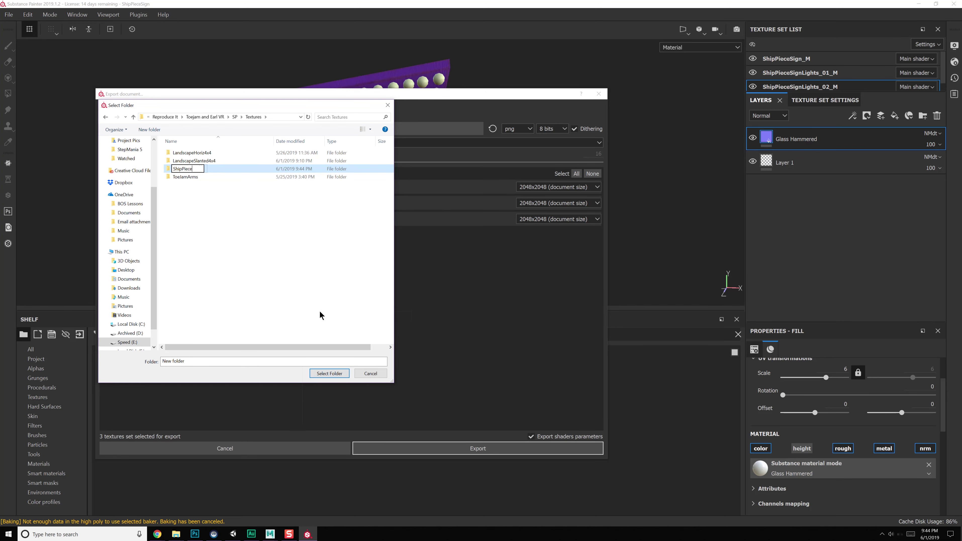
text(Sign)
key(Return)
key(Return)
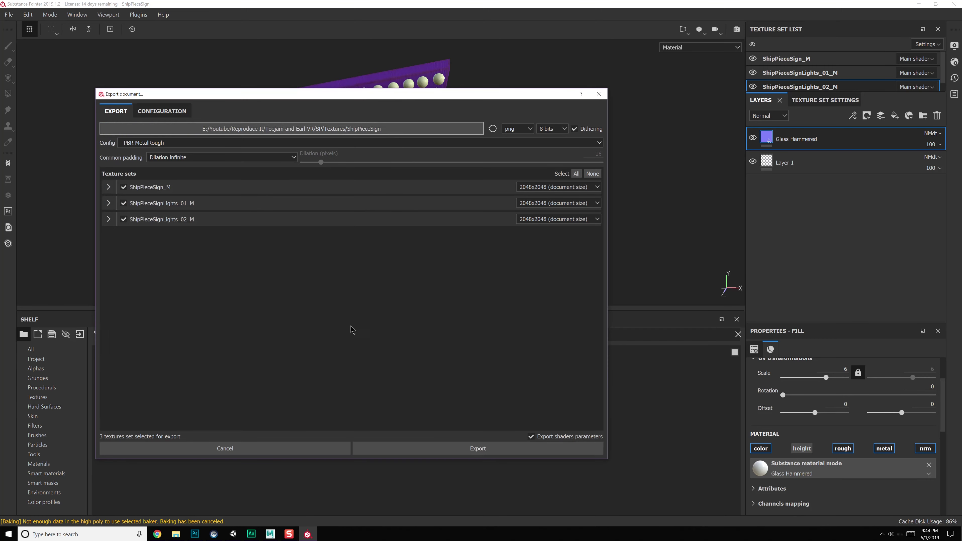
- Choose the Unity 5 Occ export configuration and export all three texture sets as PNG
click(221, 143)
scroll(216, 175, down, 3)
click(166, 183)
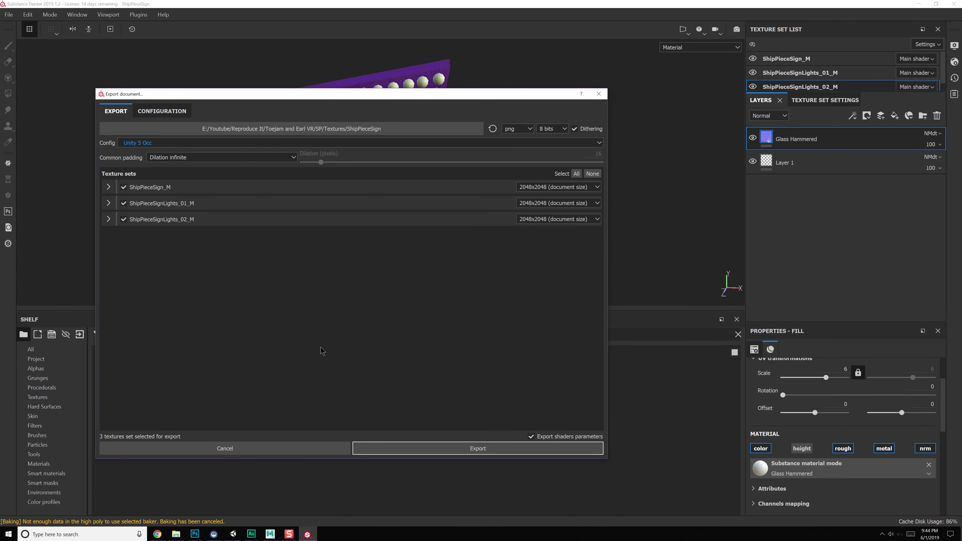
click(478, 450)
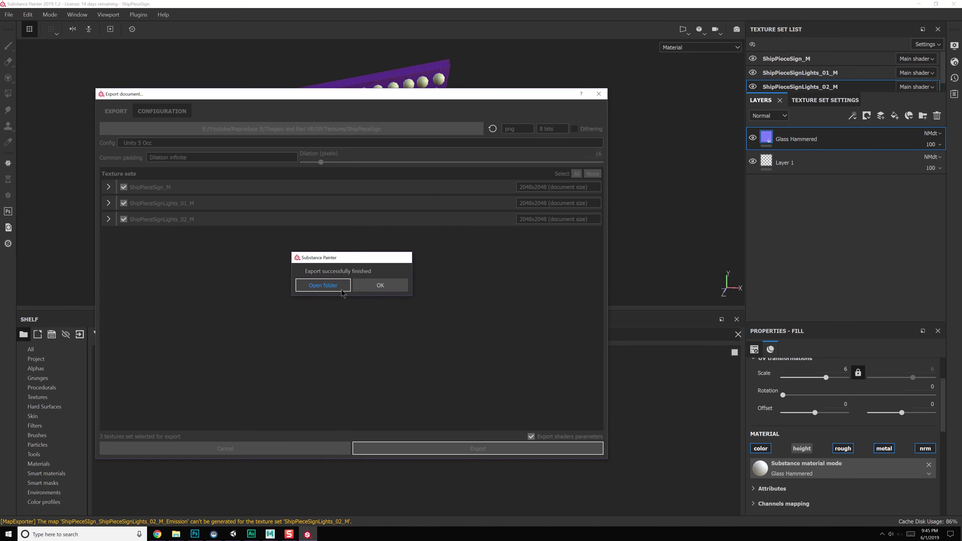
- Open the exported ShipPieceSign folder, copy all the PNG textures without the json file, and minimize the folder window
click(329, 287)
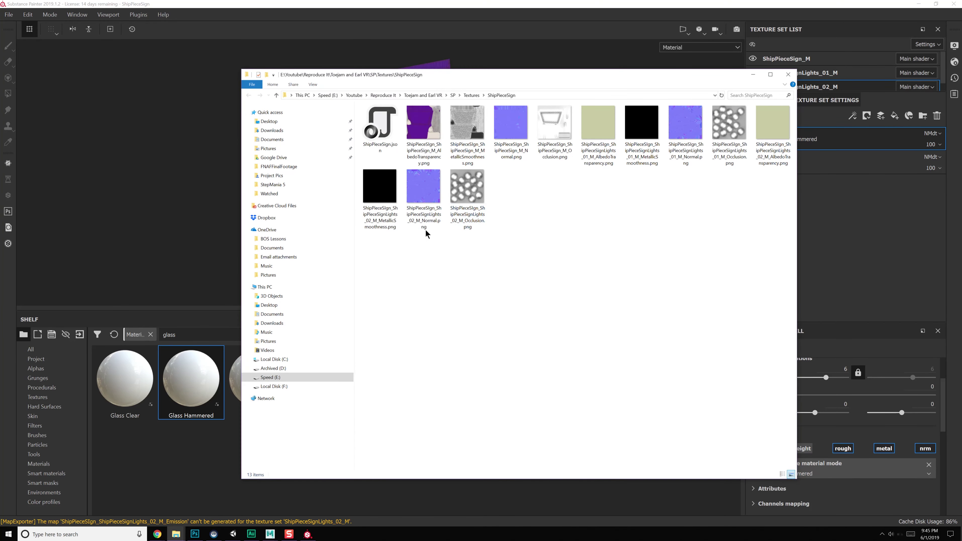
drag(374, 254, 780, 160)
right_click(682, 124)
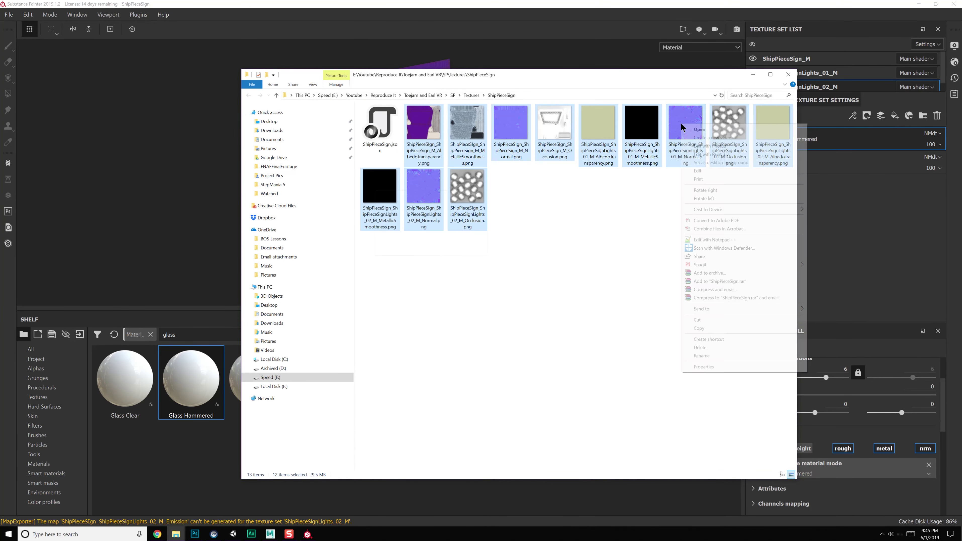
click(712, 332)
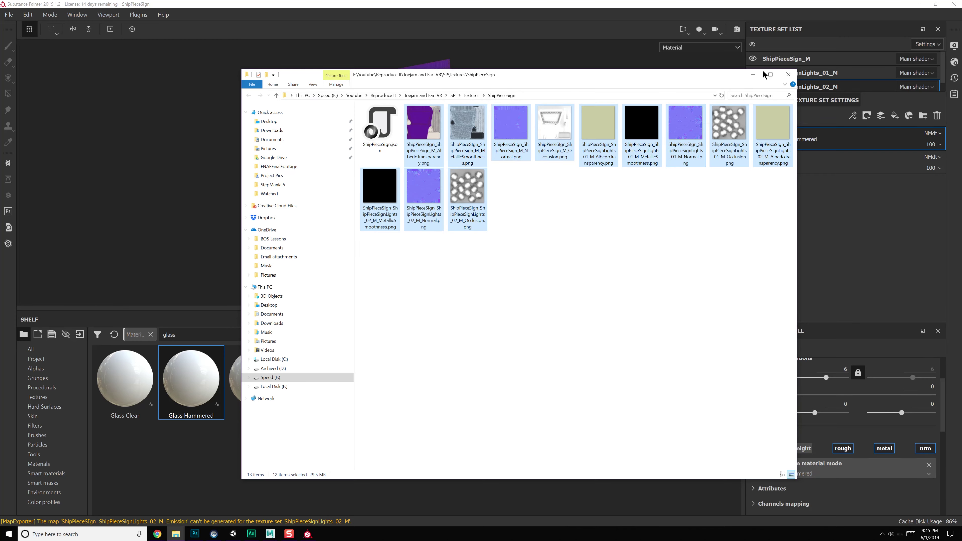
click(753, 75)
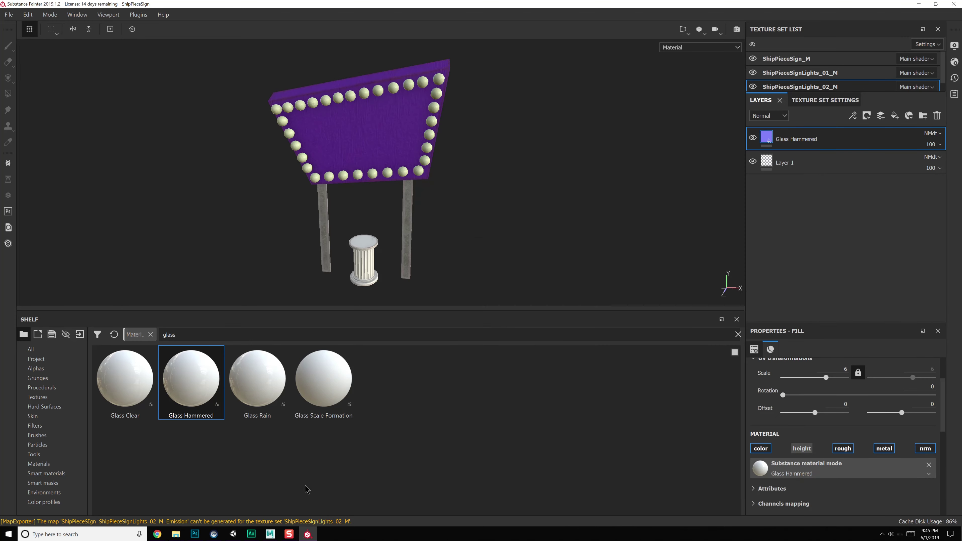
- Switch to Maya and open the Game Exporter for the selected ShipPieceSign group
click(270, 534)
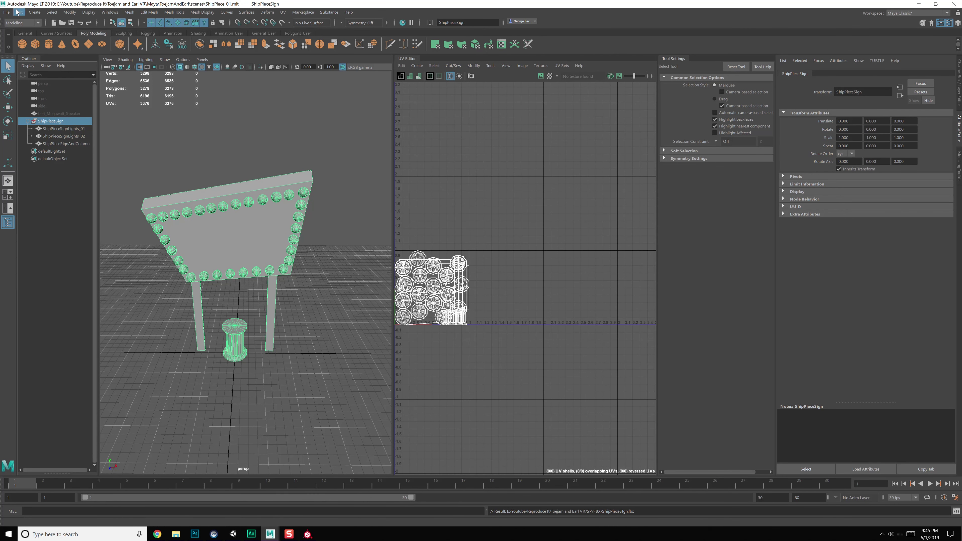
click(7, 12)
click(30, 106)
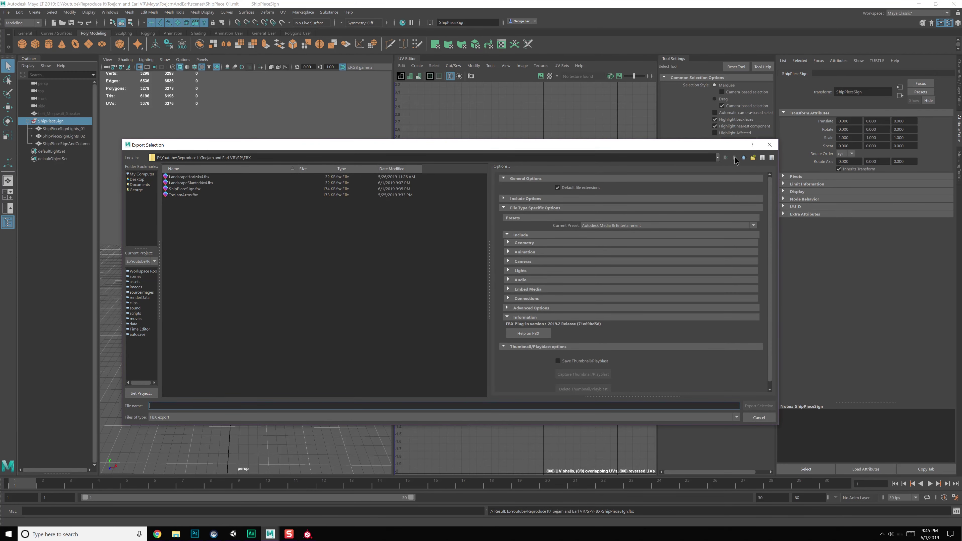
click(769, 144)
click(6, 12)
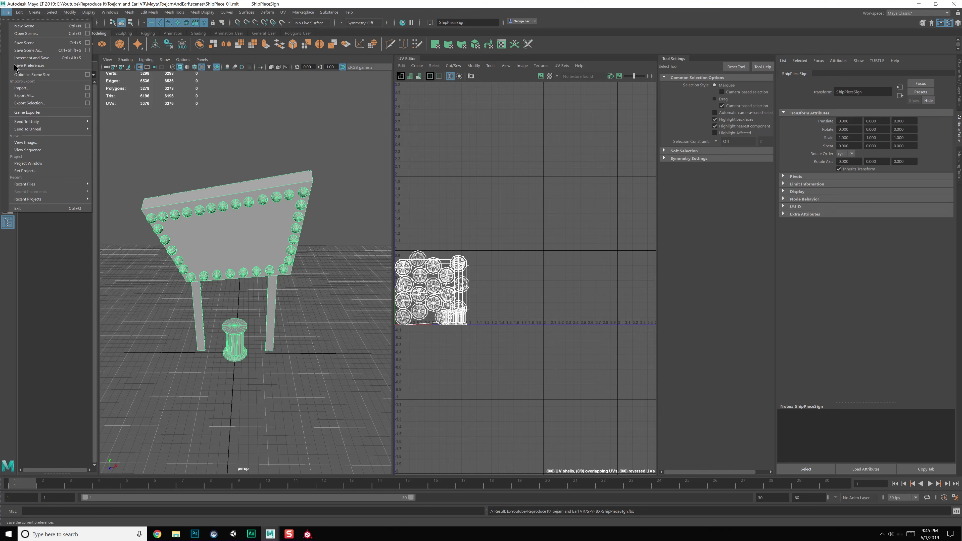
mouse_move(38, 129)
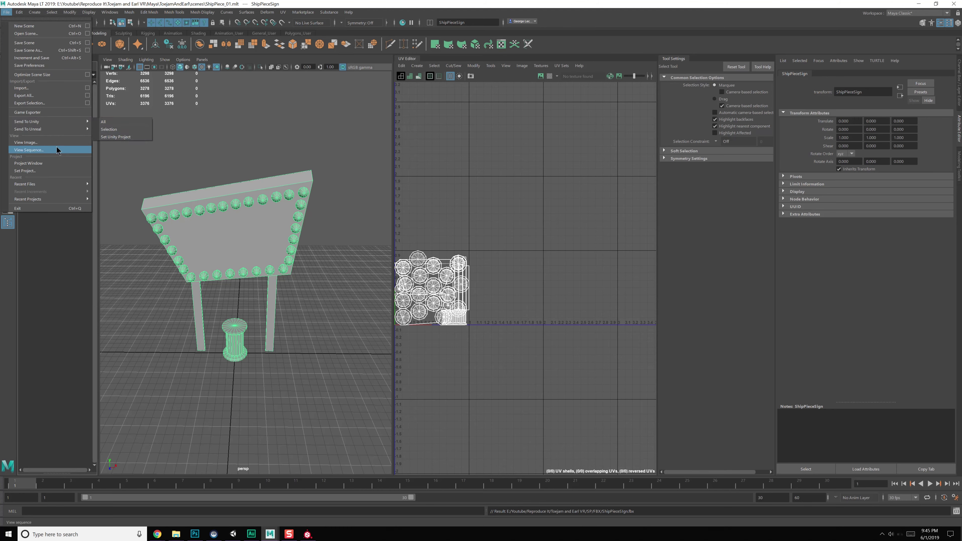
click(53, 113)
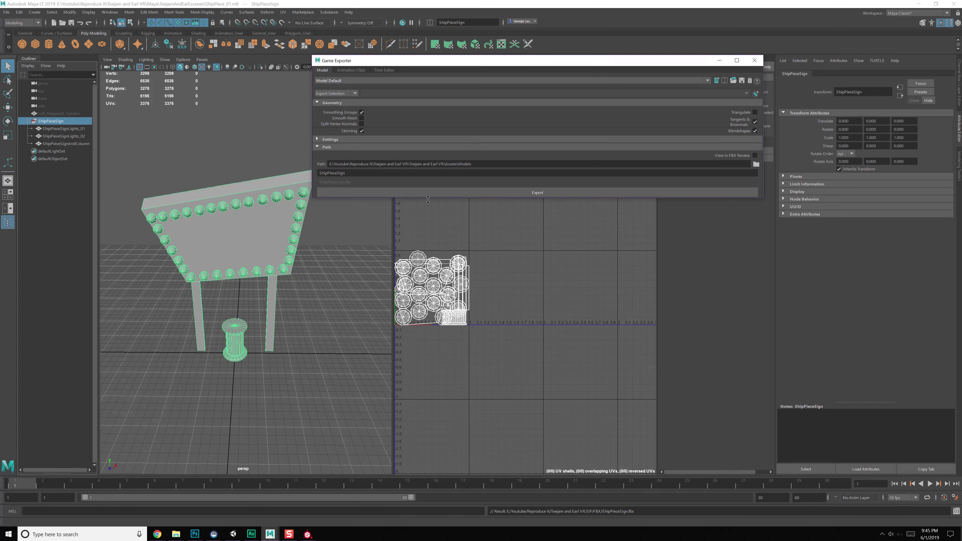
- Set the export location to the Unity project's Assets/Models folder, reuse the ShipPieceSign file name, and export the model
click(756, 216)
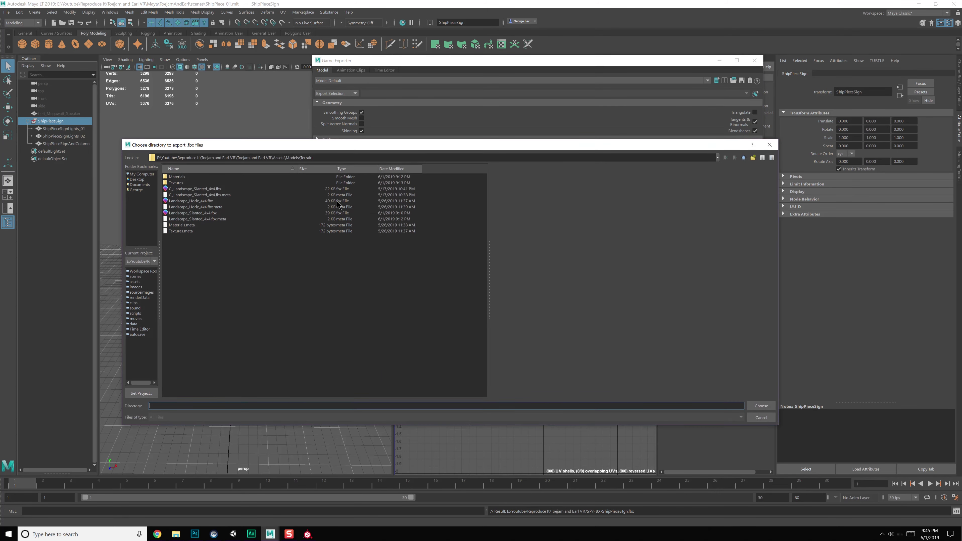
click(743, 157)
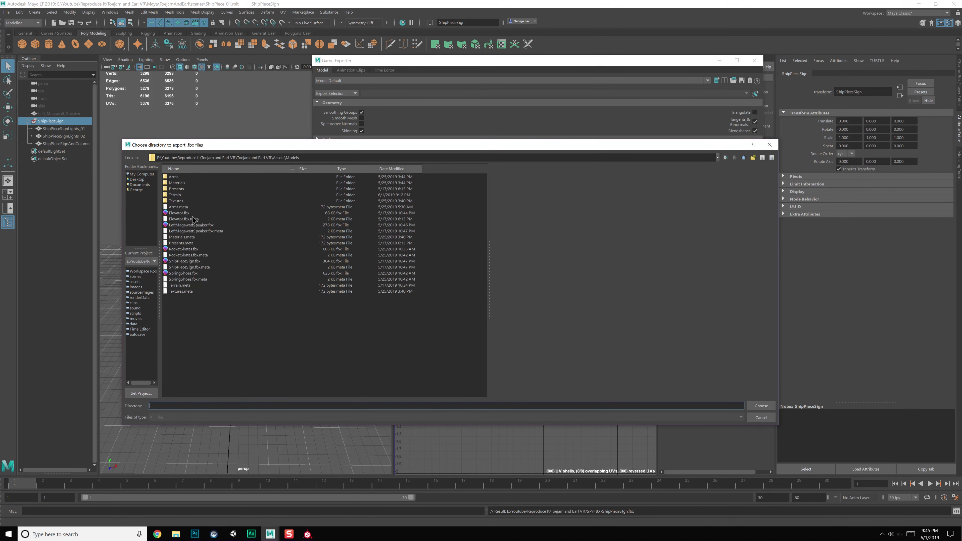
click(184, 262)
double_click(185, 262)
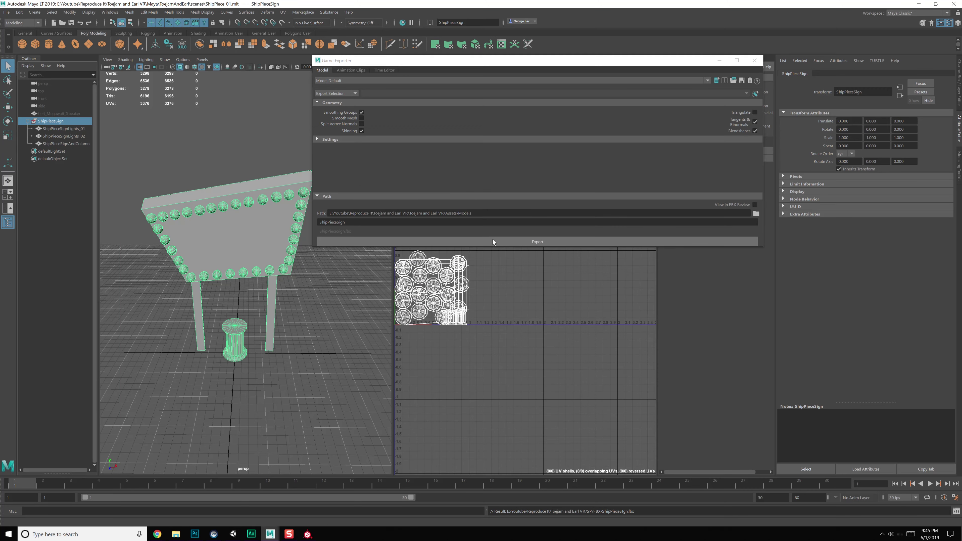
click(492, 242)
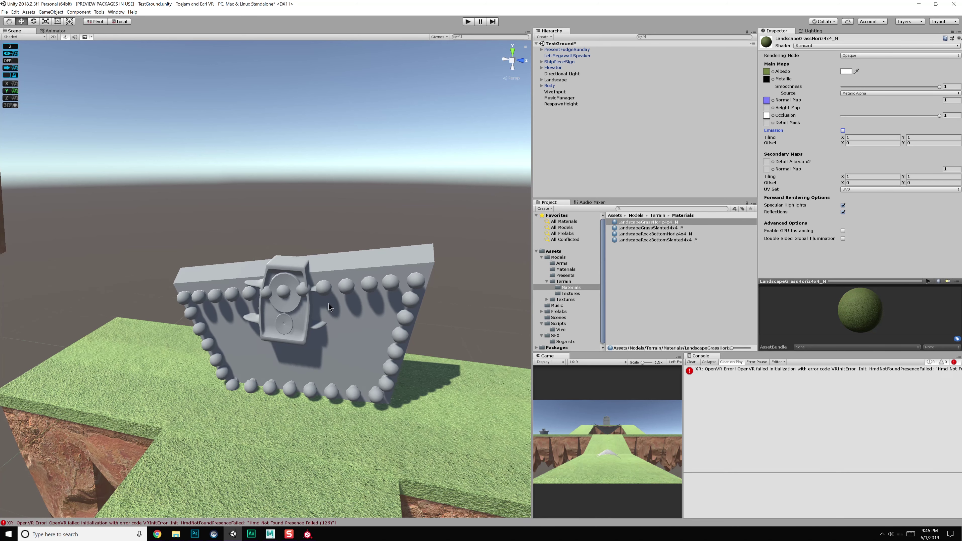
- Return to Maya and snap the pivot of ShipPieceSignLights_01 to the grid origin at the column's base
click(270, 533)
alt+drag(378, 318, 339, 302)
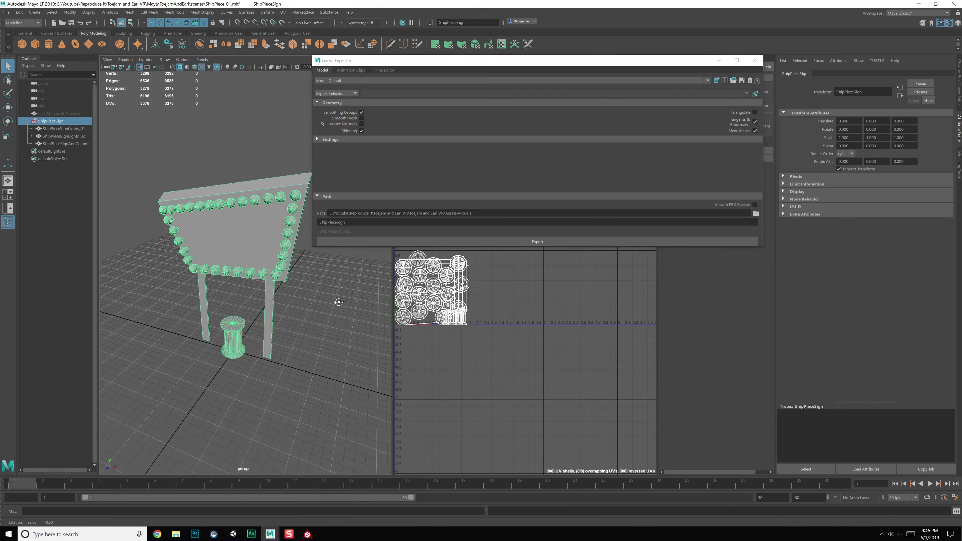
click(74, 129)
key(w)
alt+right_drag(207, 226, 285, 294)
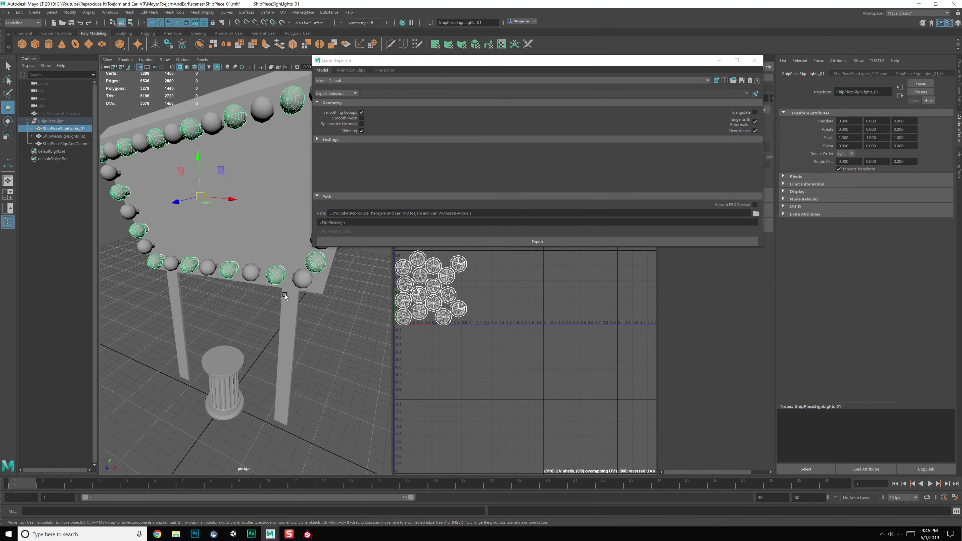
alt+middle_drag(285, 294, 274, 247)
alt+drag(288, 303, 275, 306)
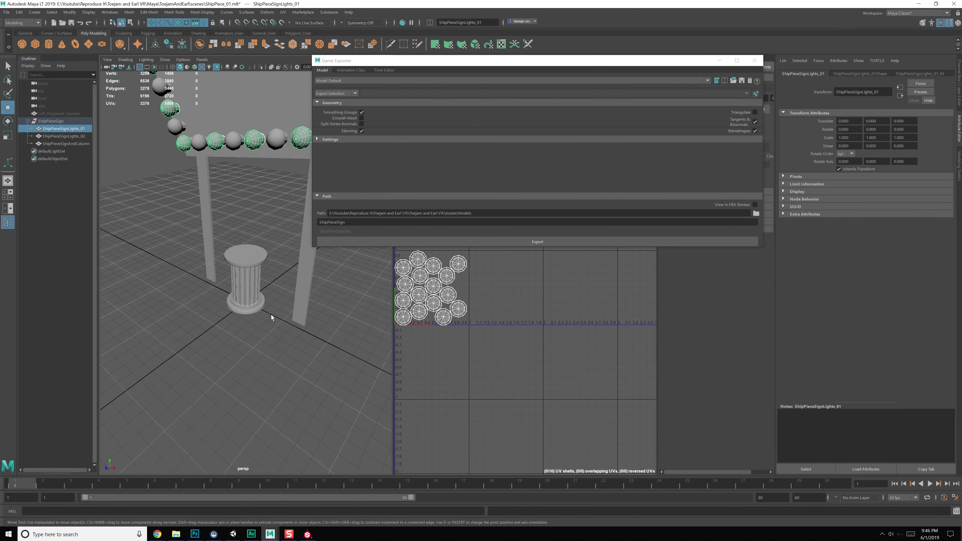
click(250, 301)
- Snap the pivots of ShipPieceSignLights_02 and ShipPieceSignAndColumn to the grid origin at the column's base
click(75, 136)
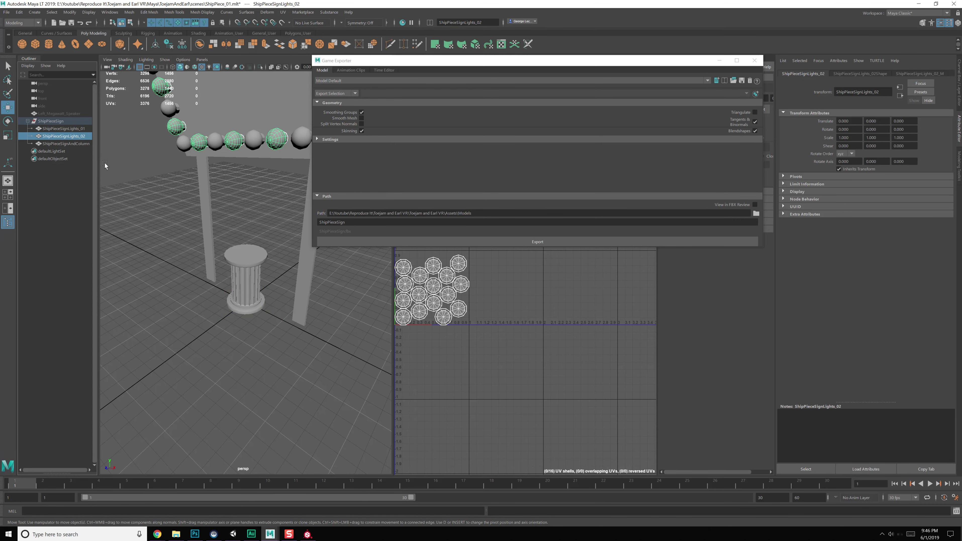
key(d)
key(x)
middle_click(246, 305)
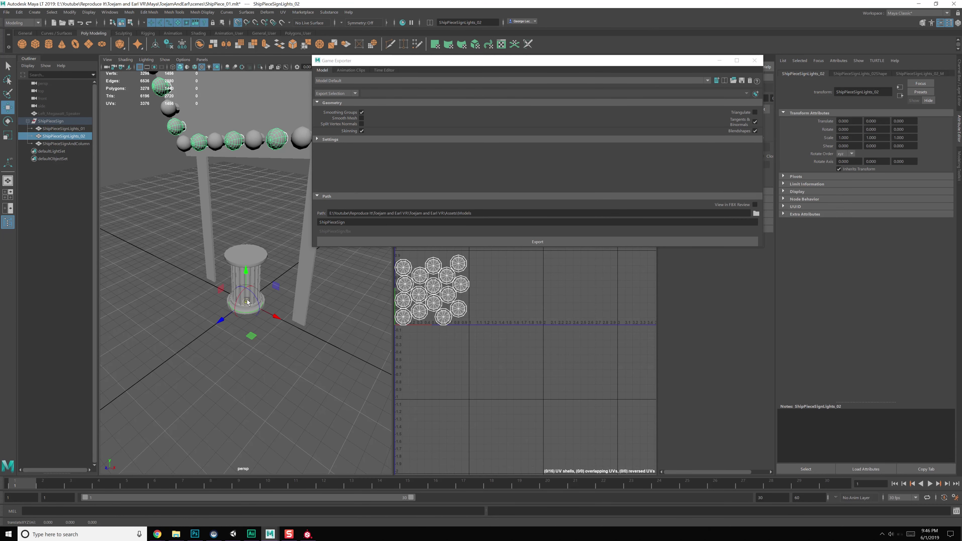
click(80, 144)
key(d)
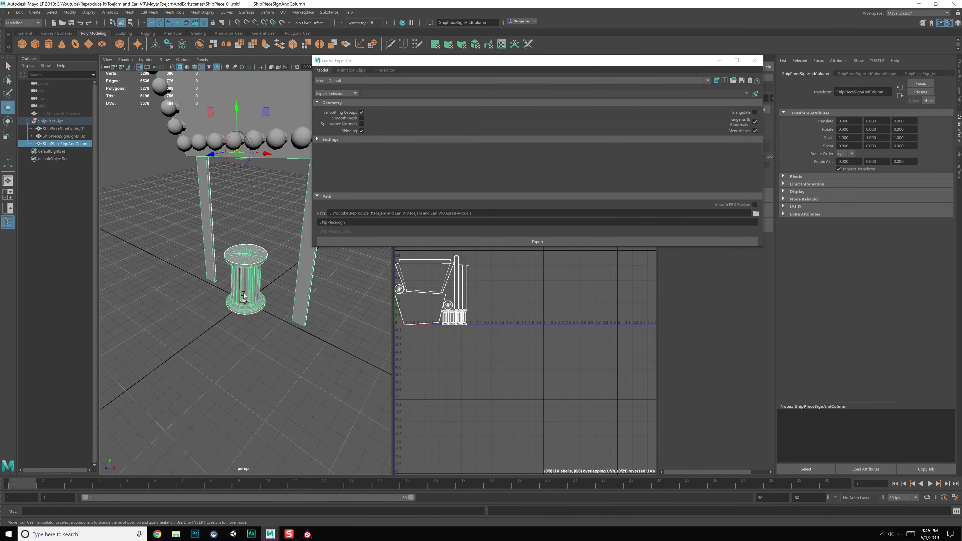
key(x)
middle_click(249, 306)
- Freeze translate, rotate and scale transformations on the whole ShipPieceSign group
click(73, 122)
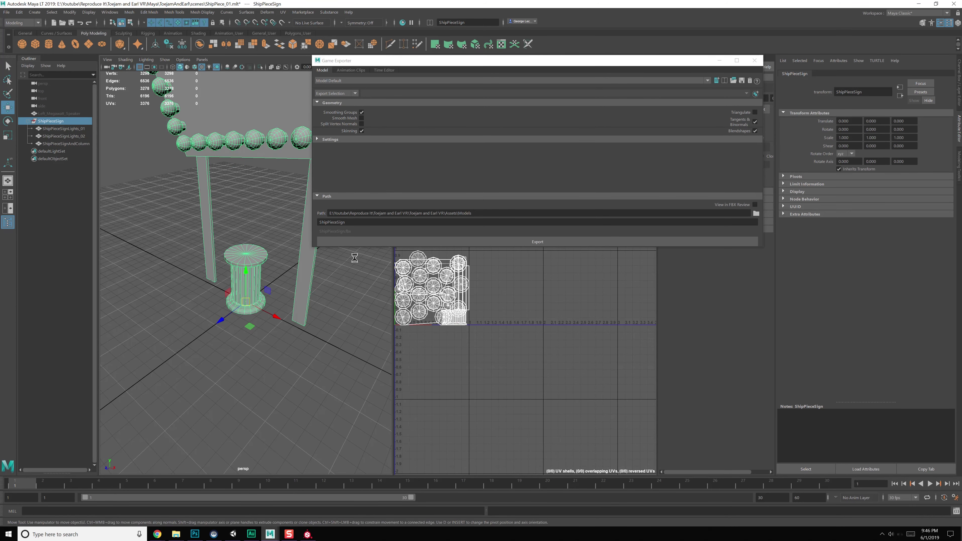
click(69, 12)
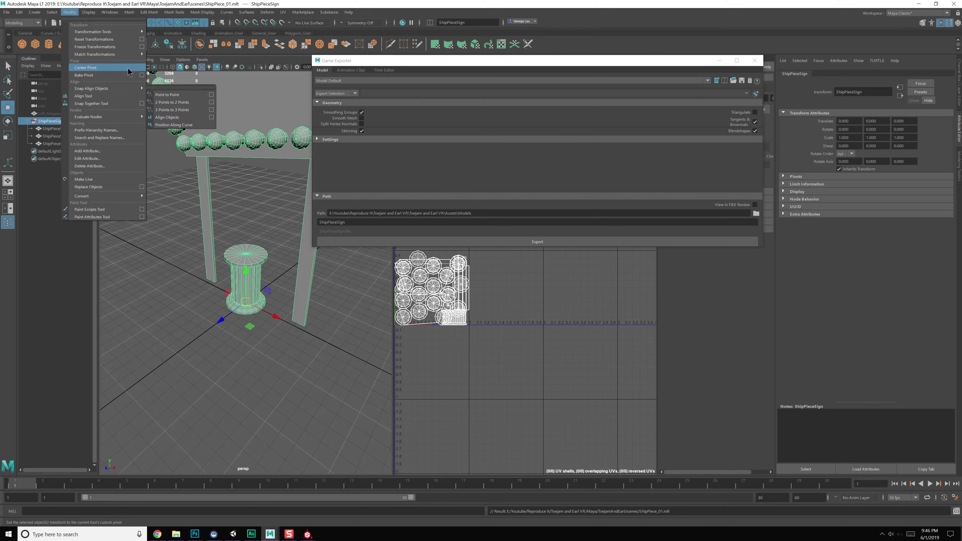
click(142, 46)
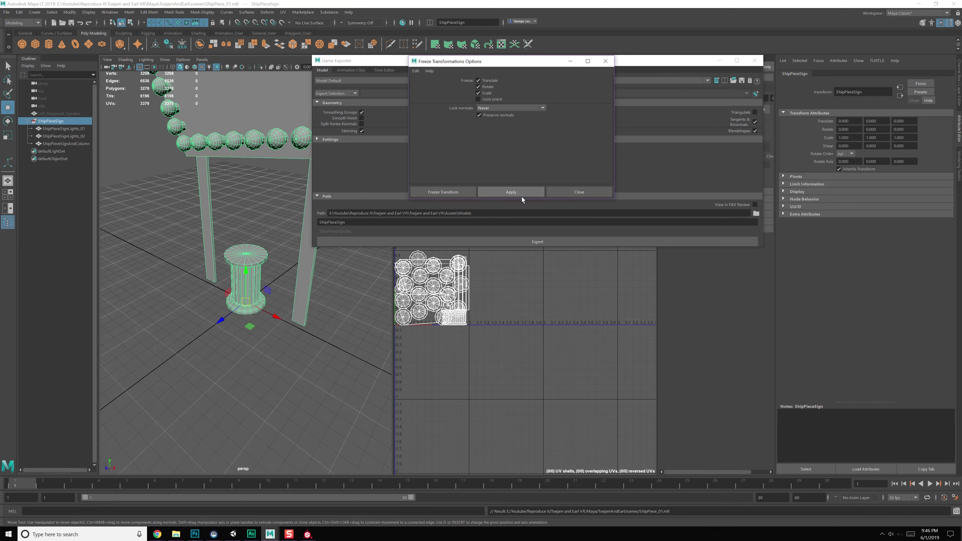
click(511, 192)
click(579, 192)
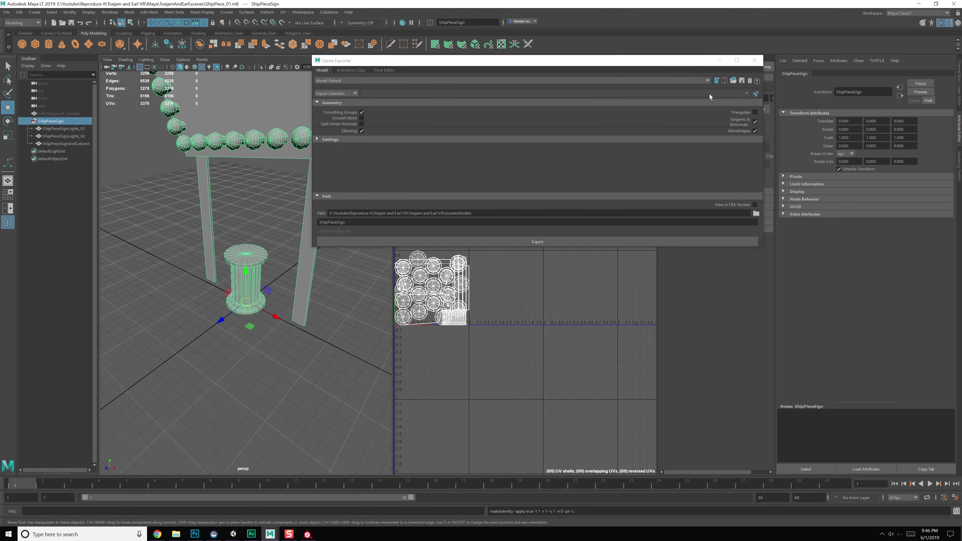
- Delete the ShipPieceSign group's history and export the model again as ShipPieceSign to Assets/Models
click(23, 13)
mouse_move(97, 110)
click(127, 115)
click(544, 240)
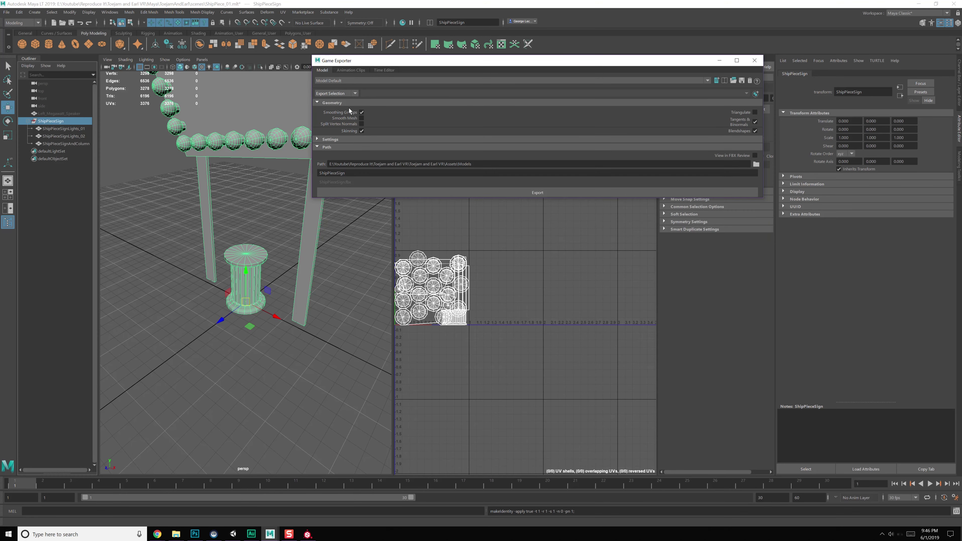
- Switch to Unity, inspect the reimported sign in the scene, and open the project's Assets/Models/Materials folder
click(233, 533)
alt+drag(272, 271, 341, 242)
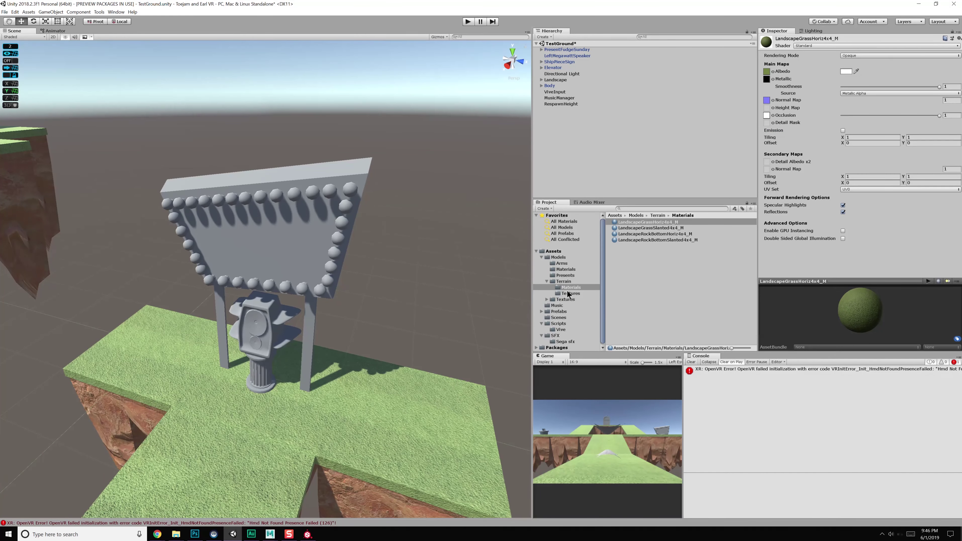
click(546, 281)
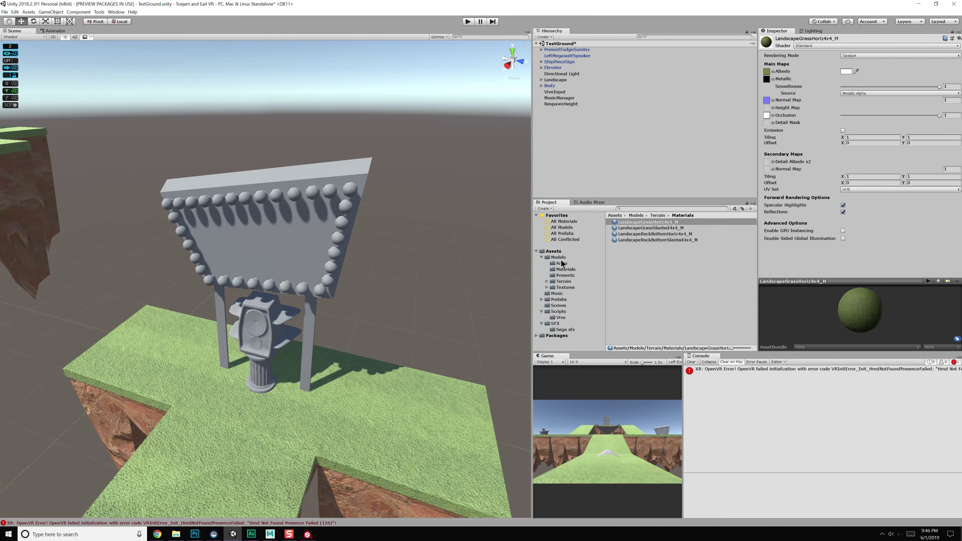
click(560, 258)
key(F2)
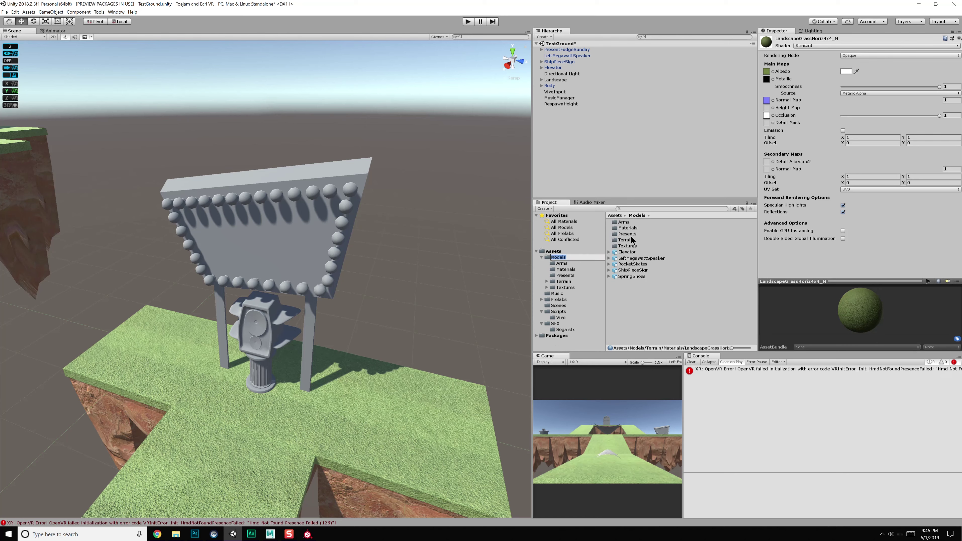
double_click(628, 229)
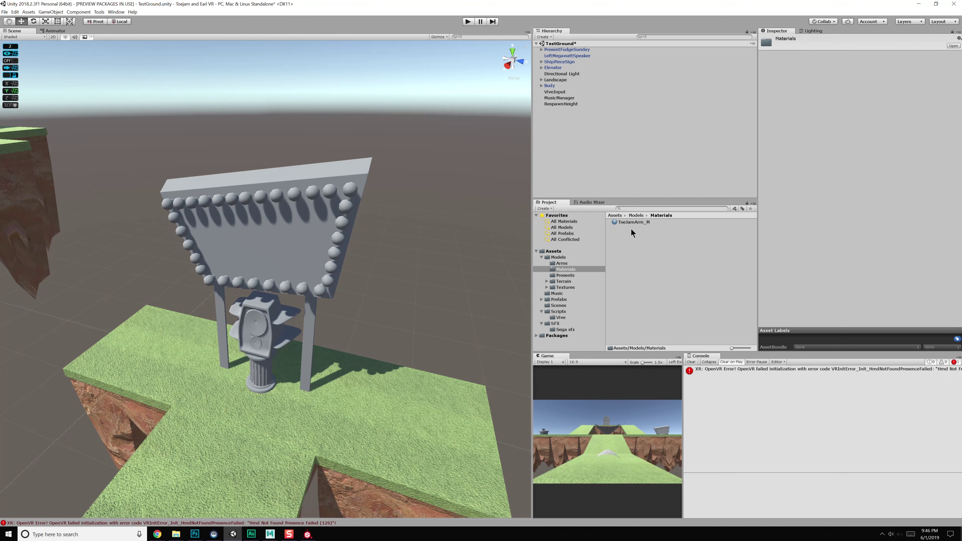
- Extract the embedded materials of the ShipPieceSign model into the Assets/Models/Materials folder
click(581, 270)
click(566, 276)
click(568, 281)
click(570, 287)
click(560, 257)
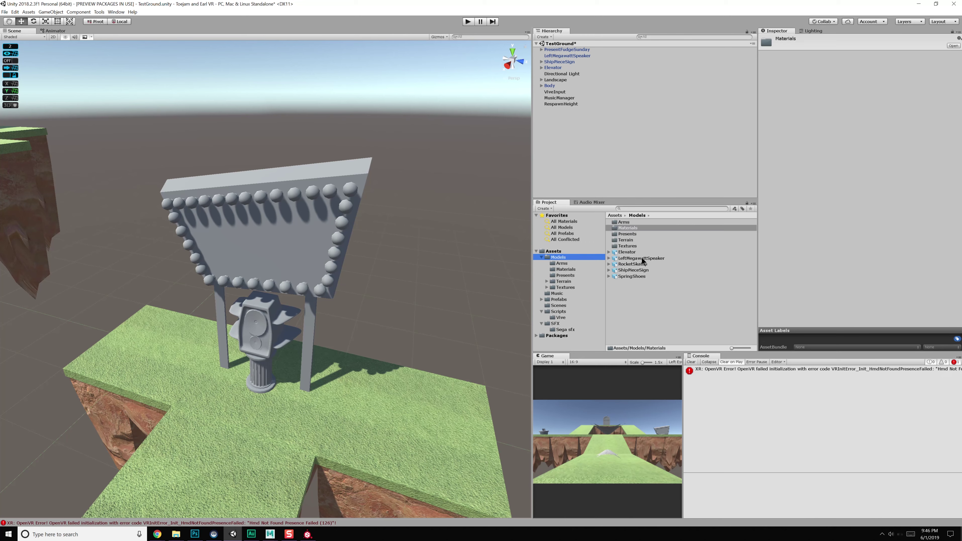
click(633, 270)
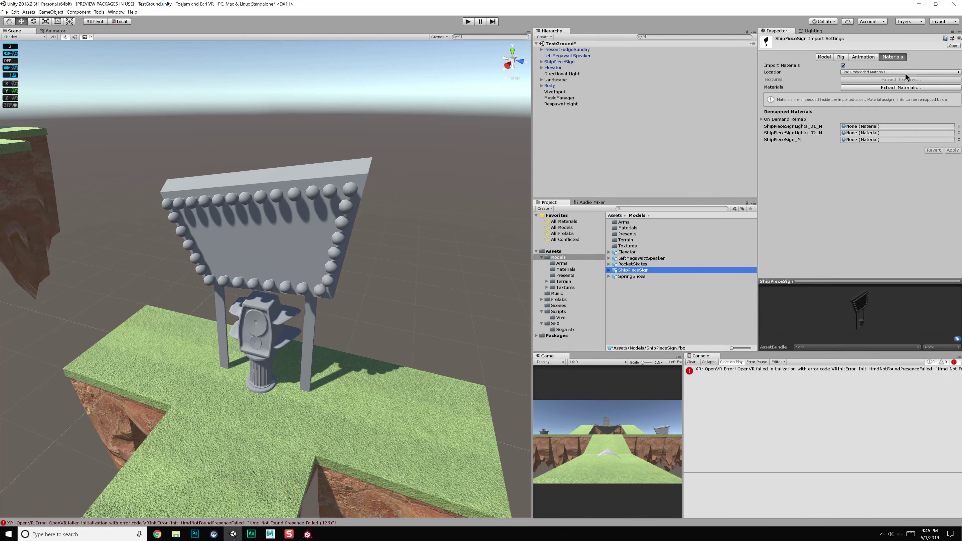
click(890, 88)
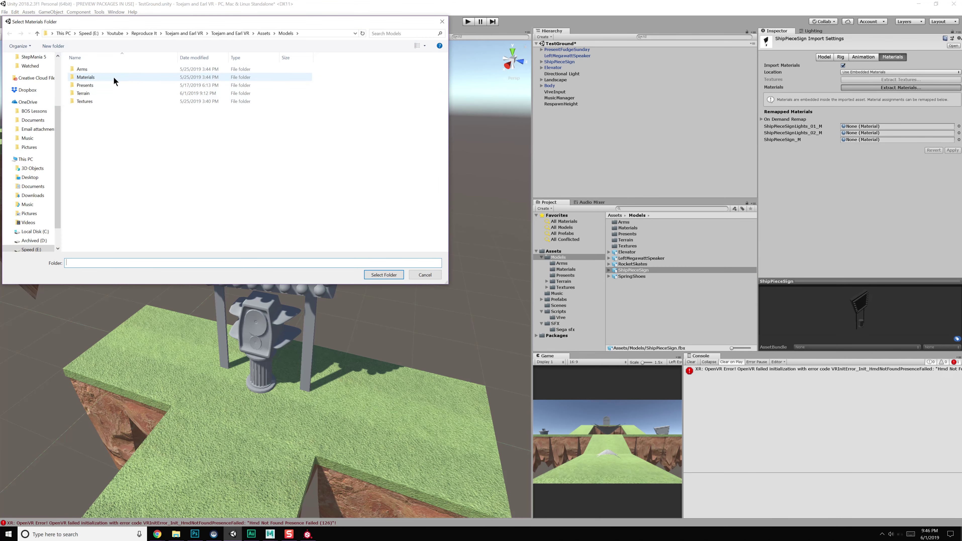
double_click(114, 78)
click(386, 275)
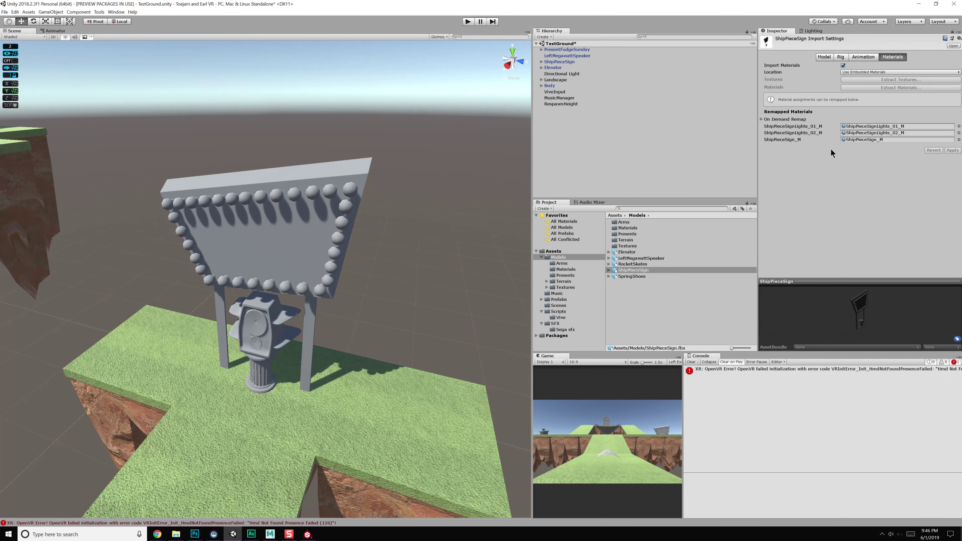
- Create a folder named ShipPieceSign inside Assets/Models/Textures
double_click(625, 241)
click(565, 287)
right_click(623, 255)
mouse_move(655, 263)
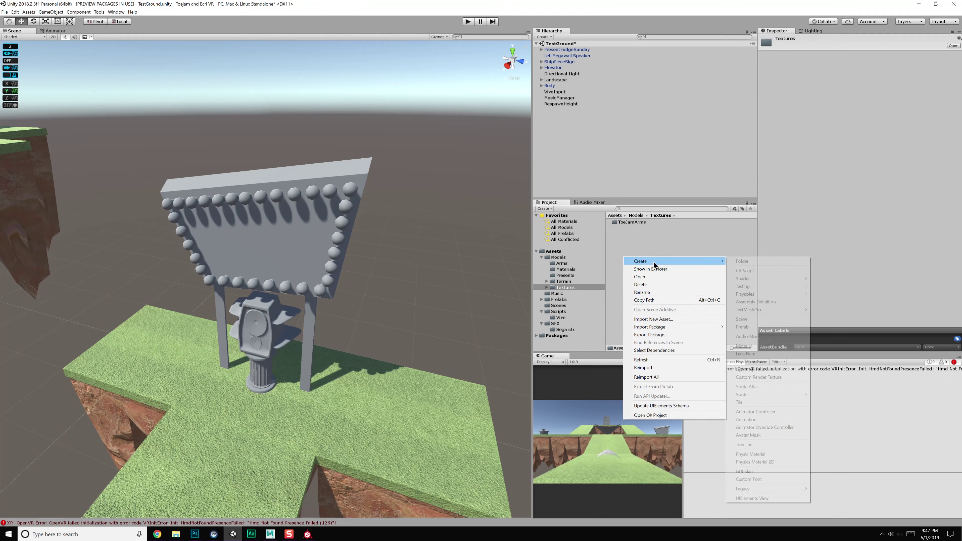
click(736, 261)
text(ShipPieceS)
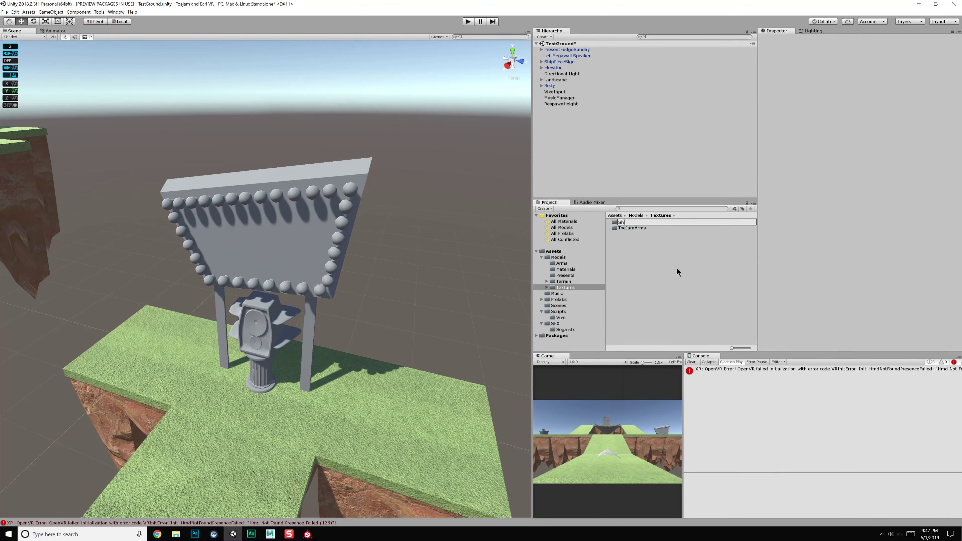
text(Ign)
key(Return)
- Show the new ShipPieceSign texture folder in File Explorer, paste the exported sign textures into it, and return to Unity
click(644, 222)
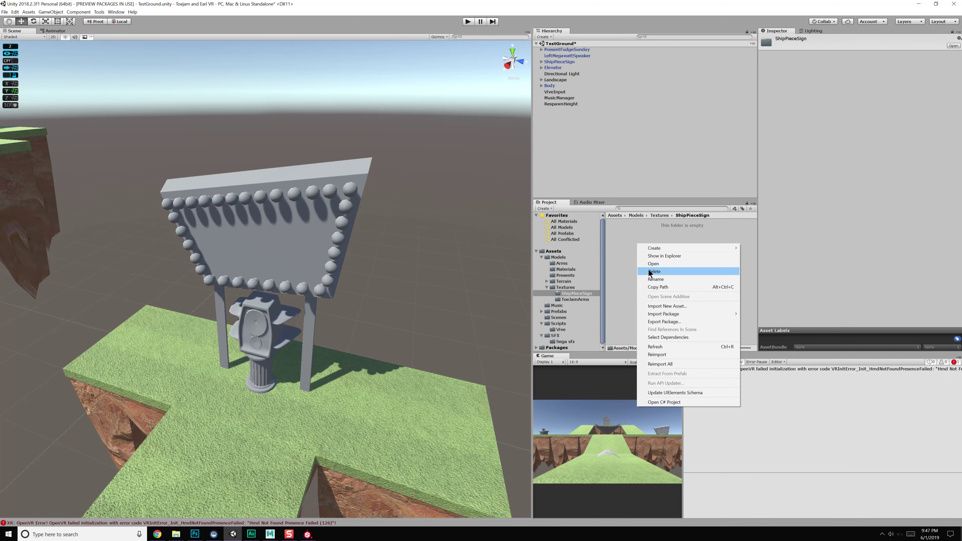
click(662, 256)
right_click(414, 195)
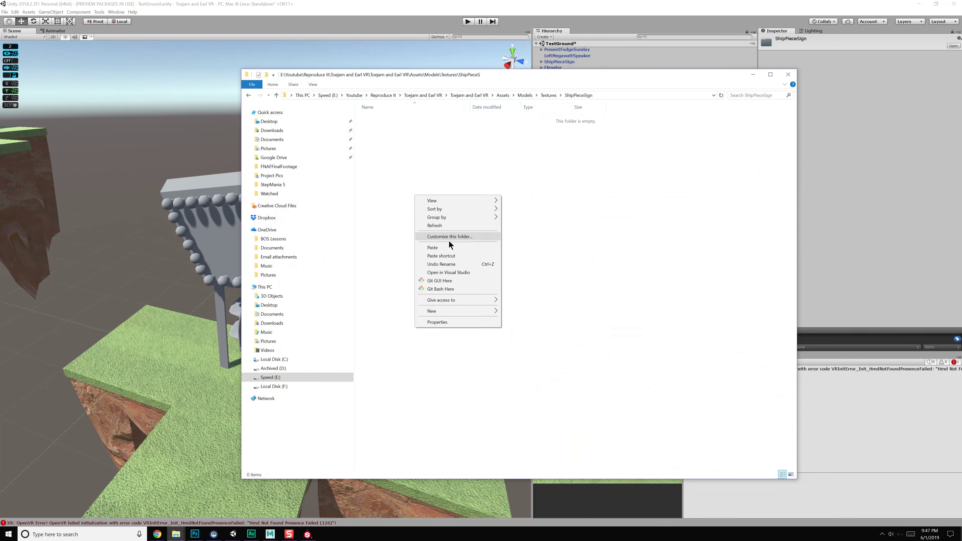
click(451, 247)
click(467, 249)
click(753, 74)
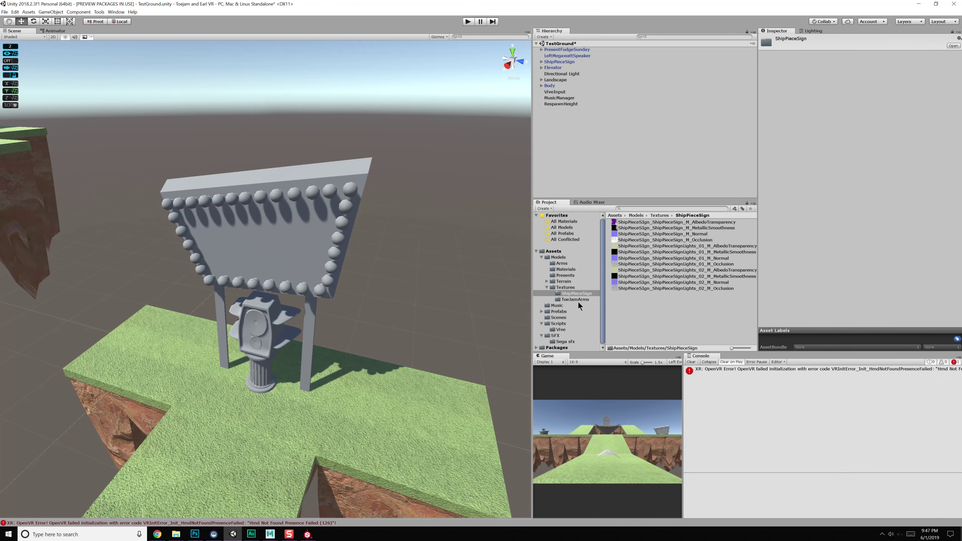
- Set the albedo color of ShipPieceSign_M in Assets/Models/Materials to white (FFFFFF)
click(573, 288)
click(577, 281)
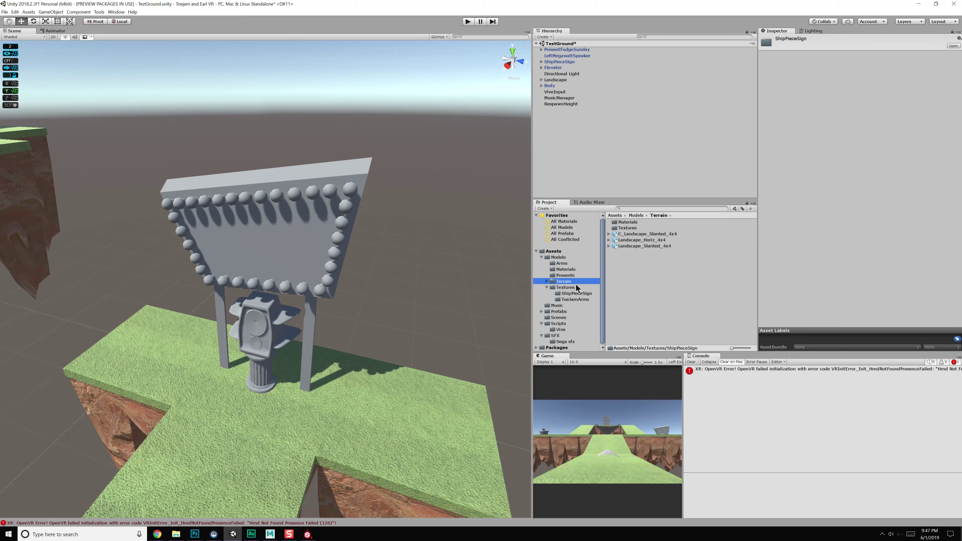
click(567, 269)
click(636, 222)
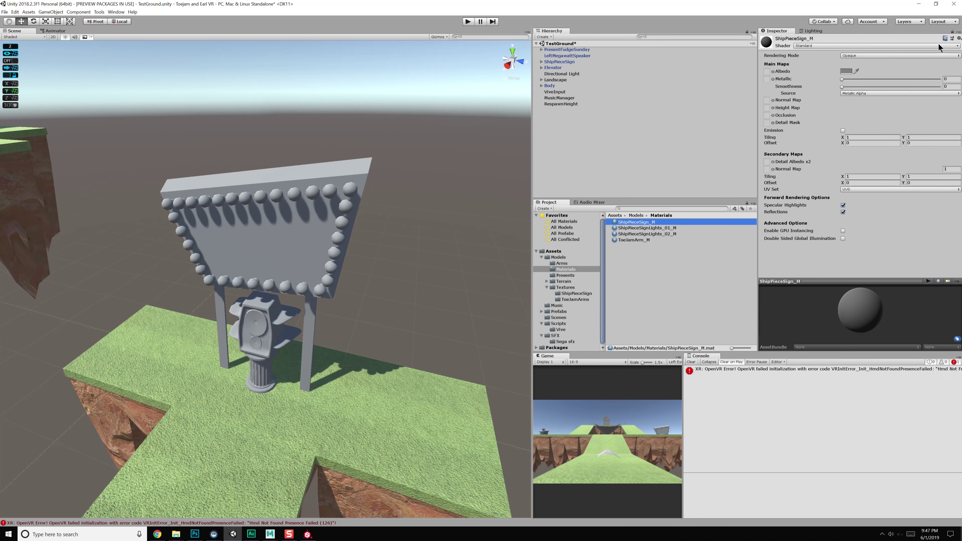
click(846, 70)
drag(688, 148, 619, 117)
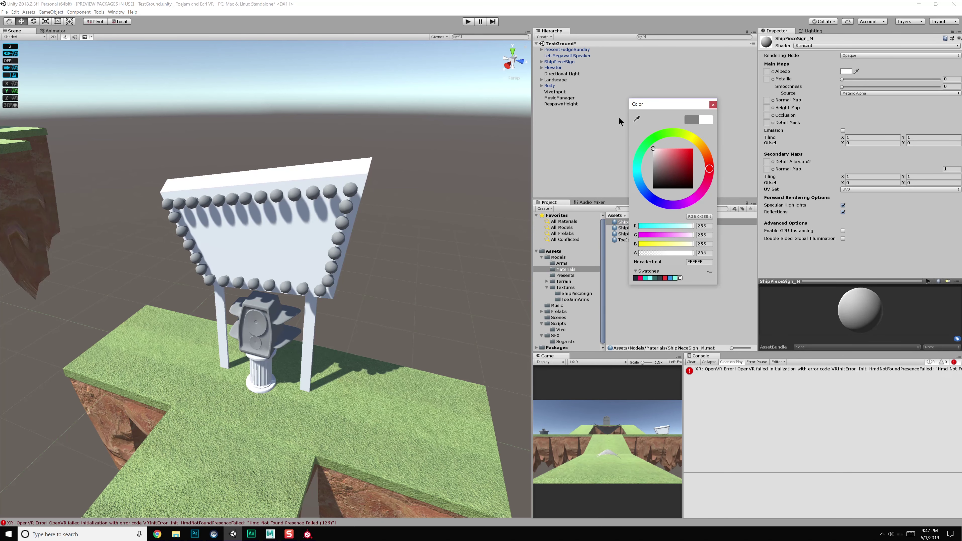
click(712, 105)
- Set the albedo colors of ShipPieceSignLights_01_M and ShipPieceSignLights_02_M to white
click(667, 227)
click(846, 71)
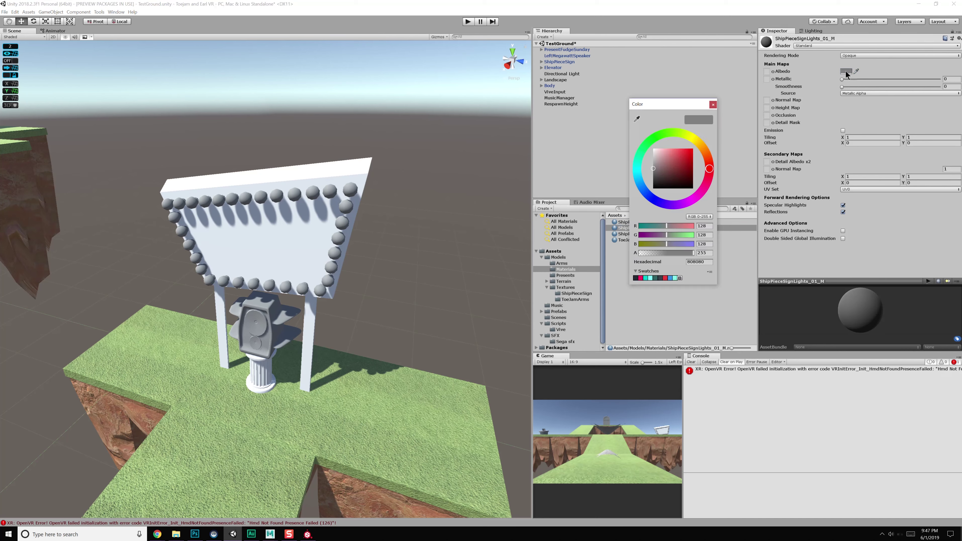
drag(680, 163, 629, 120)
click(713, 105)
click(703, 234)
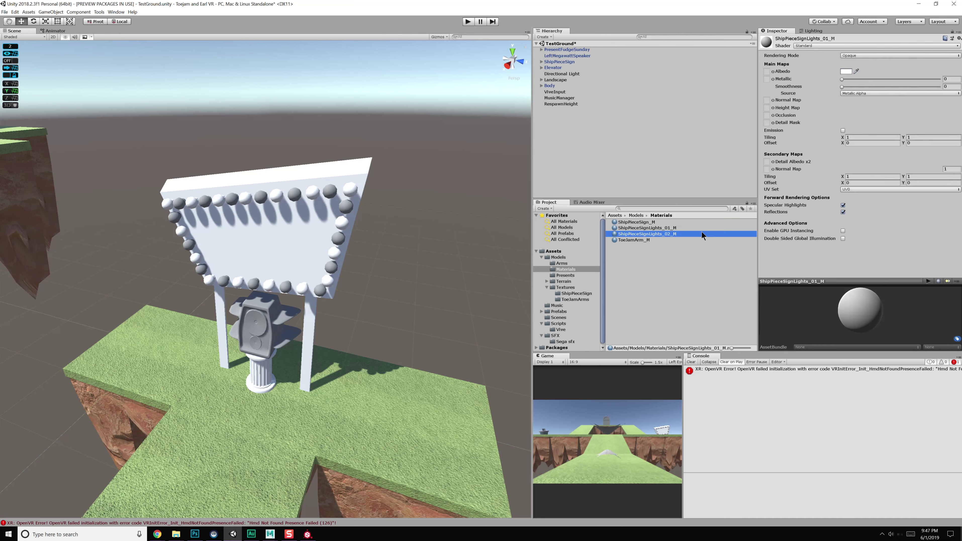
click(846, 71)
click(712, 105)
- Lock the inspector on ShipPieceSign_M and assign its AlbedoTransparency, MetallicSmoothness, Normal and Occlusion textures to the matching map slots
click(654, 223)
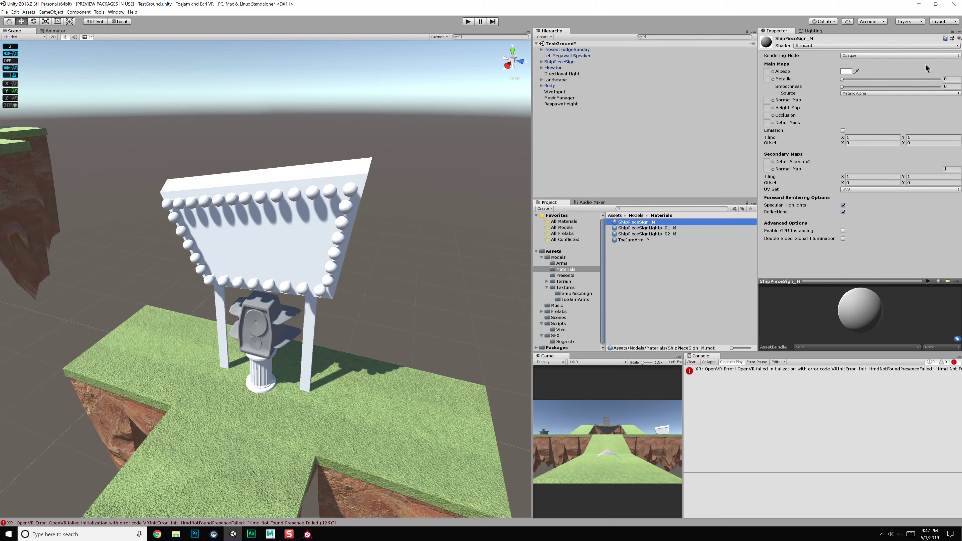
click(951, 40)
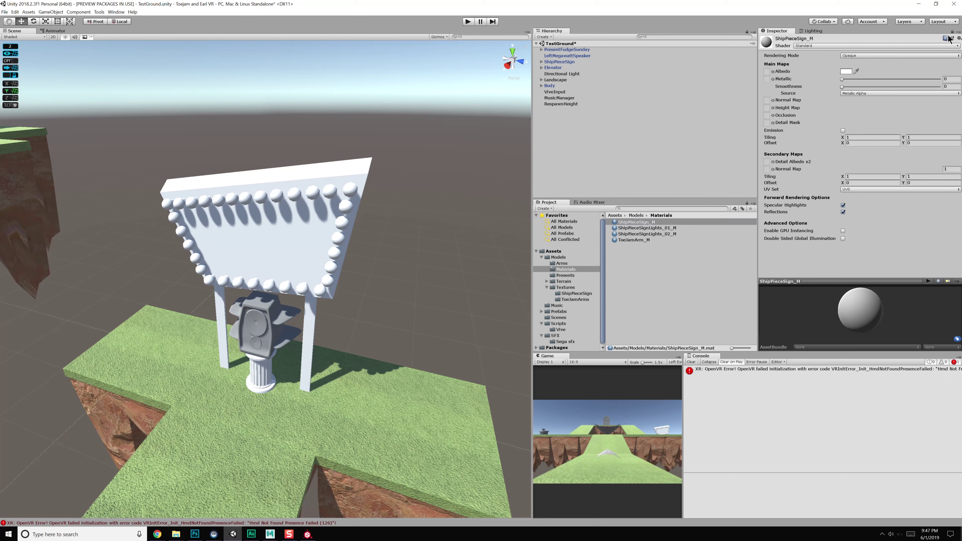
click(572, 288)
click(577, 293)
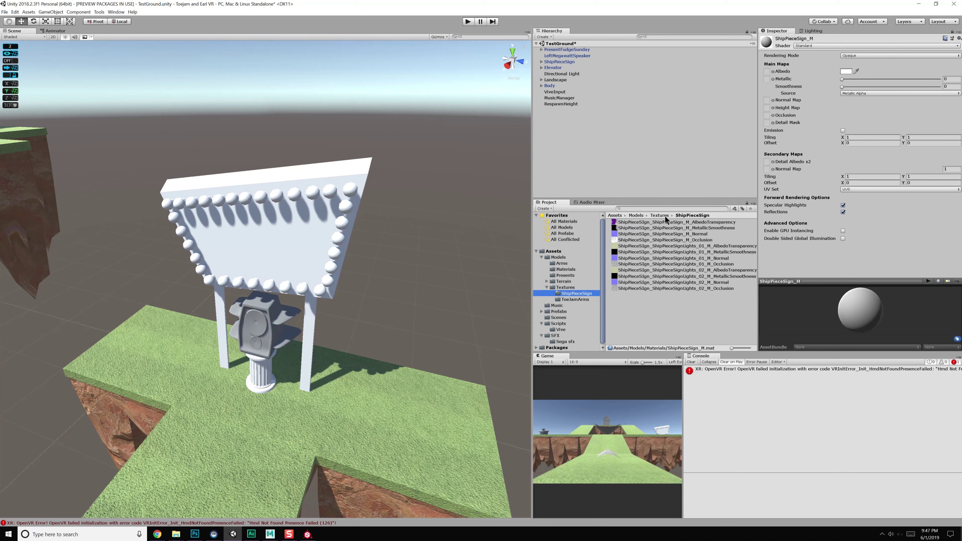
- Assign the matching albedo, metallic, normal and occlusion textures to ShipPieceSignLights_01_M and ShipPieceSignLights_02_M
click(571, 287)
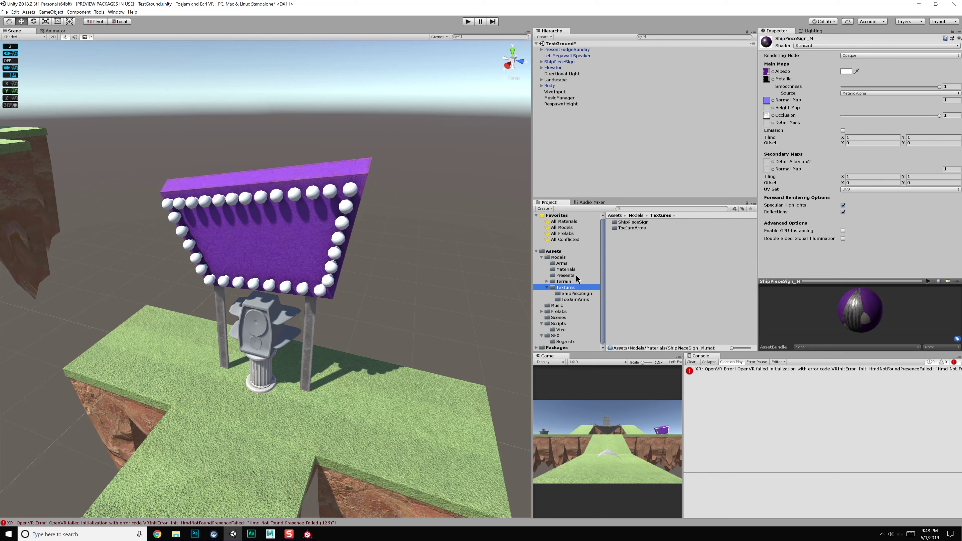
click(572, 265)
click(572, 268)
click(646, 228)
click(576, 293)
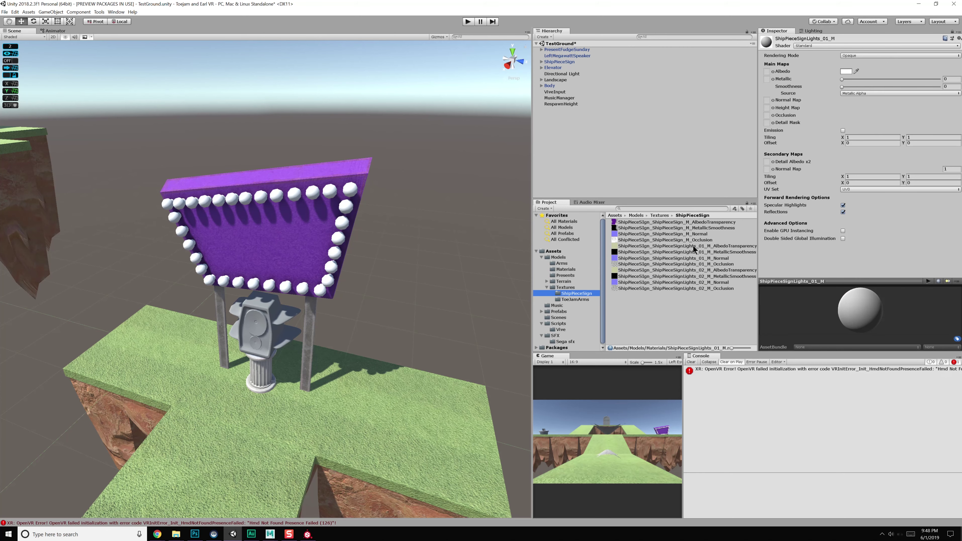
drag(693, 246, 771, 186)
drag(773, 73, 767, 73)
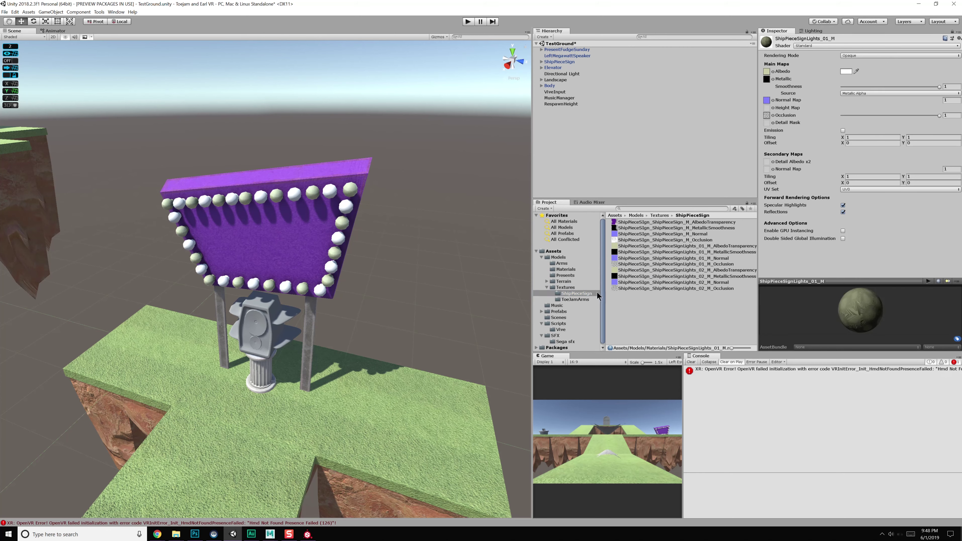
click(574, 268)
click(647, 235)
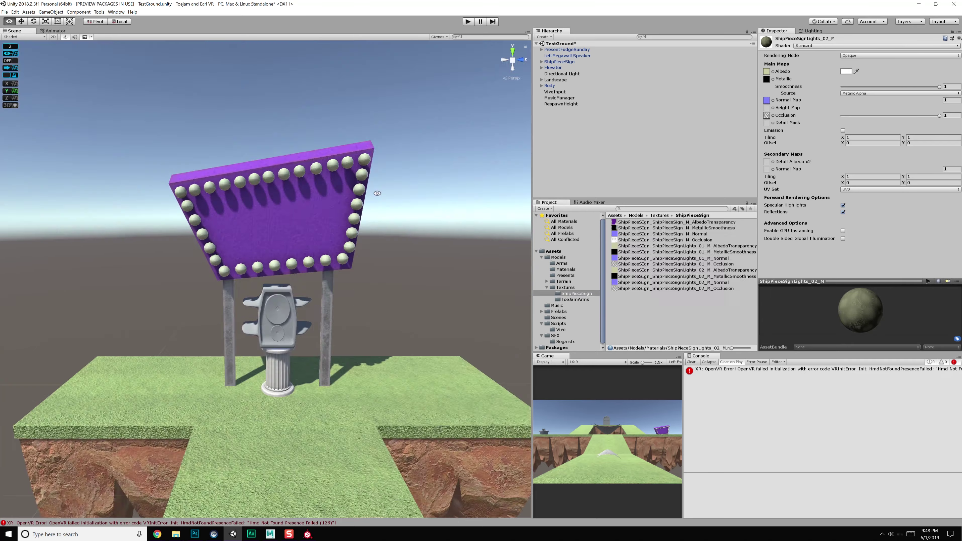
- Examine the textured sign in the scene up close, including its board, light bulbs, posts and the speaker below it
scroll(381, 274, up, 3)
alt+right_drag(381, 274, 393, 374)
middle_drag(393, 374, 378, 306)
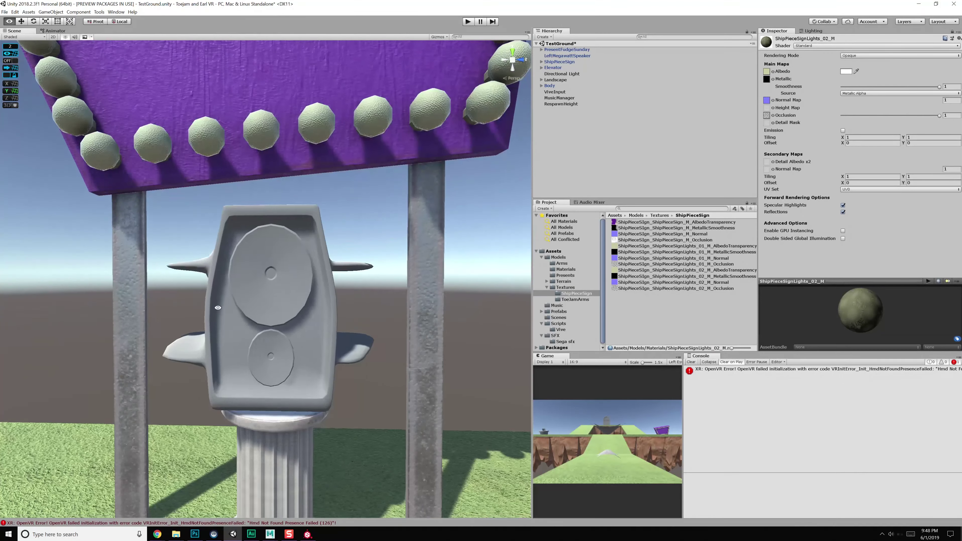
alt+drag(217, 307, 351, 299)
right_drag(351, 299, 215, 229)
alt+drag(215, 230, 247, 241)
middle_drag(247, 241, 272, 321)
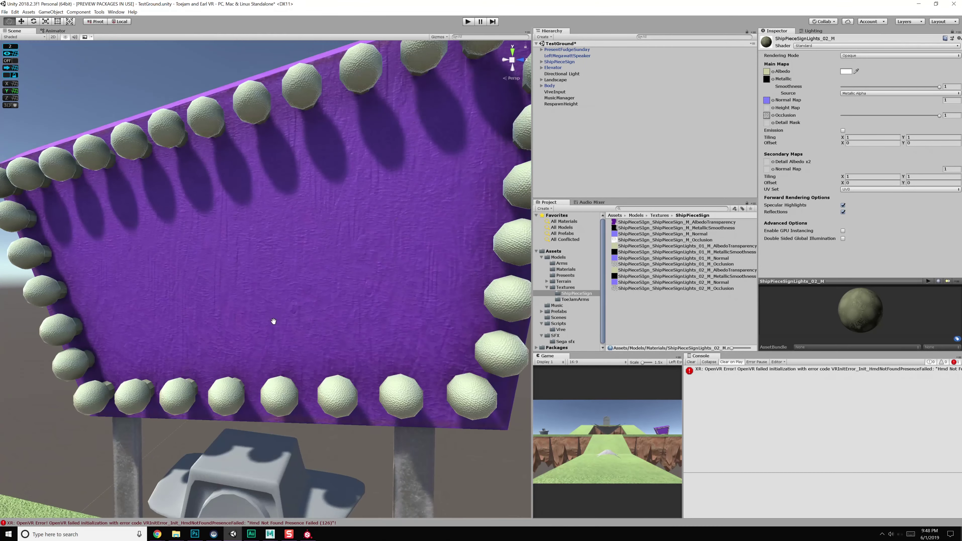
mouse_move(287, 293)
alt+right_down()
mouse_move(290, 316)
mouse_move(293, 284)
alt+right_up()
alt+drag(293, 284, 208, 292)
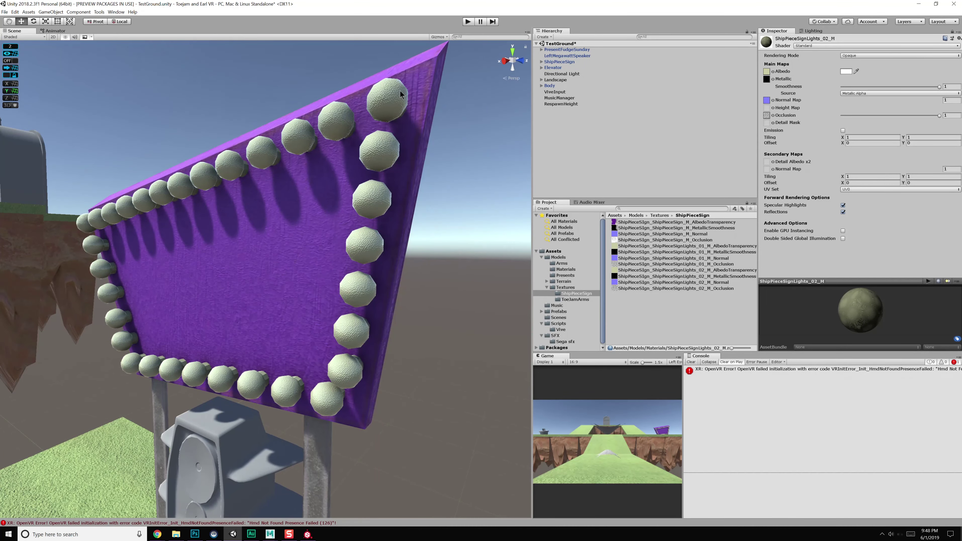
right_drag(331, 110, 306, 264)
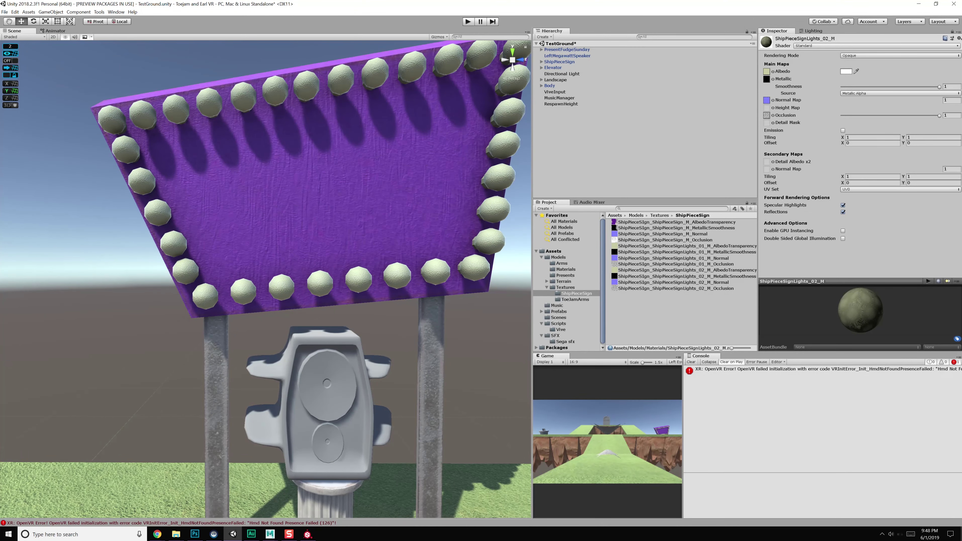
- Check the sign in the ToeJam and Earl reference image in the browser, and return to Unity to view the whole sign
key(alt+Tab)
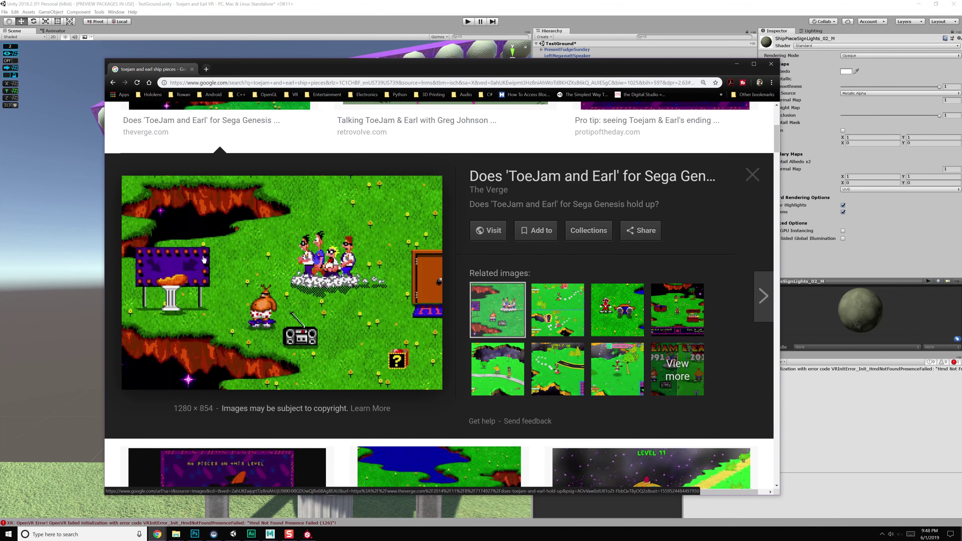
key(alt+Tab)
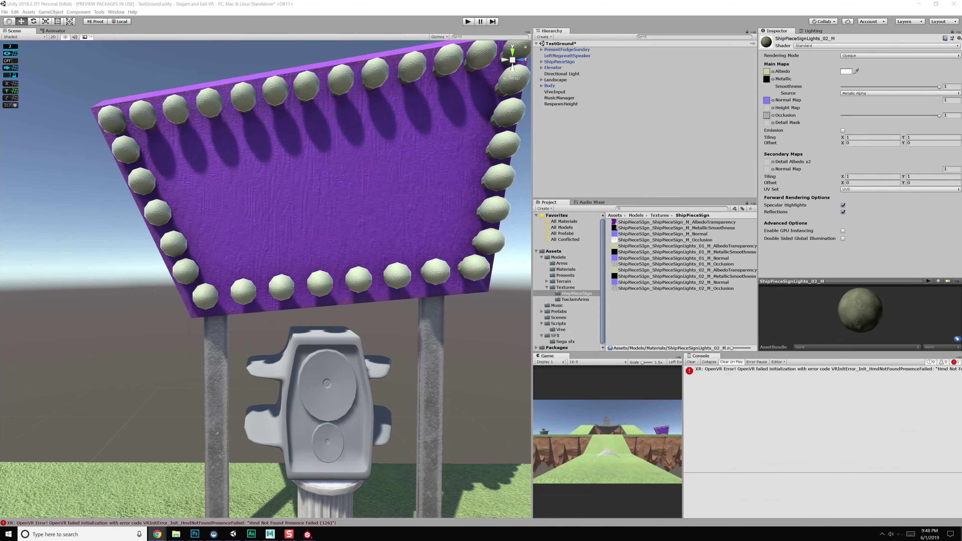
right_drag(366, 208, 518, 251)
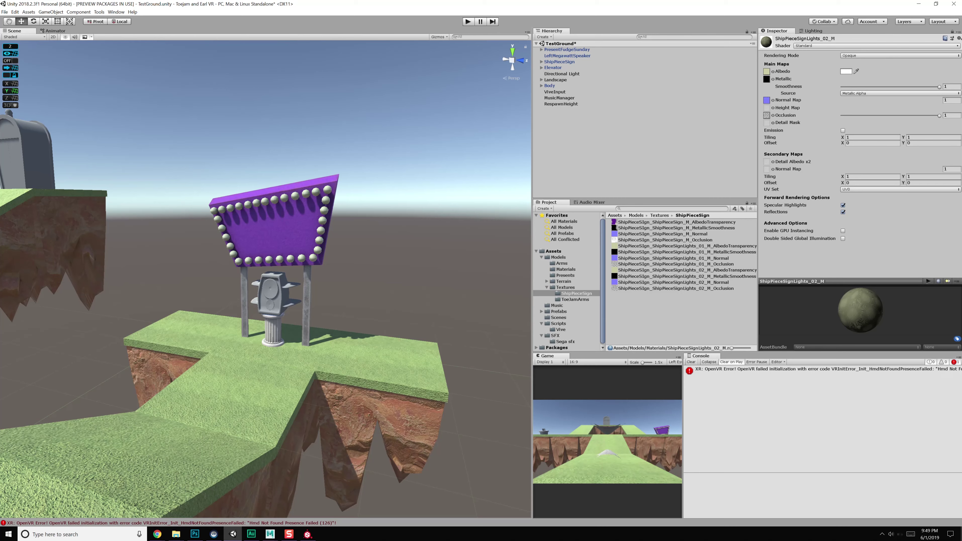